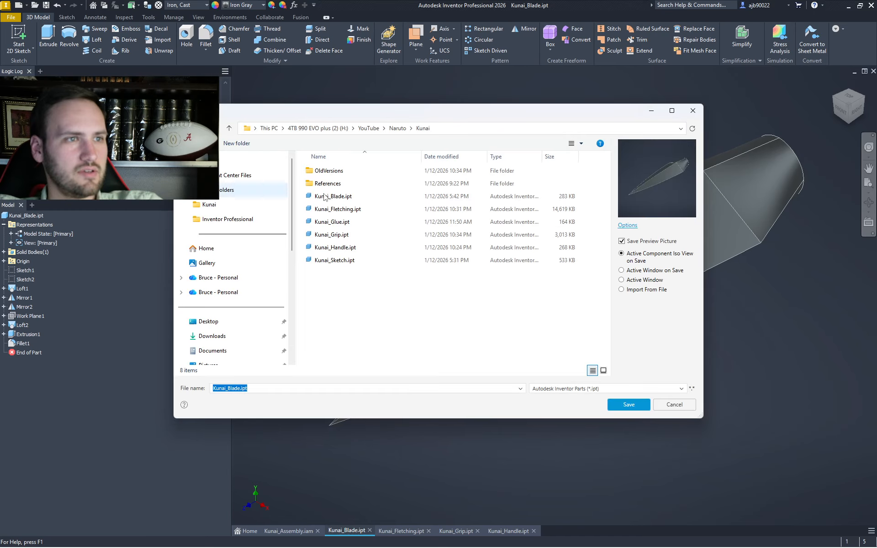
- Save the open blade part as a copy named Kunai_Blade_V2.ipt
key(Right)
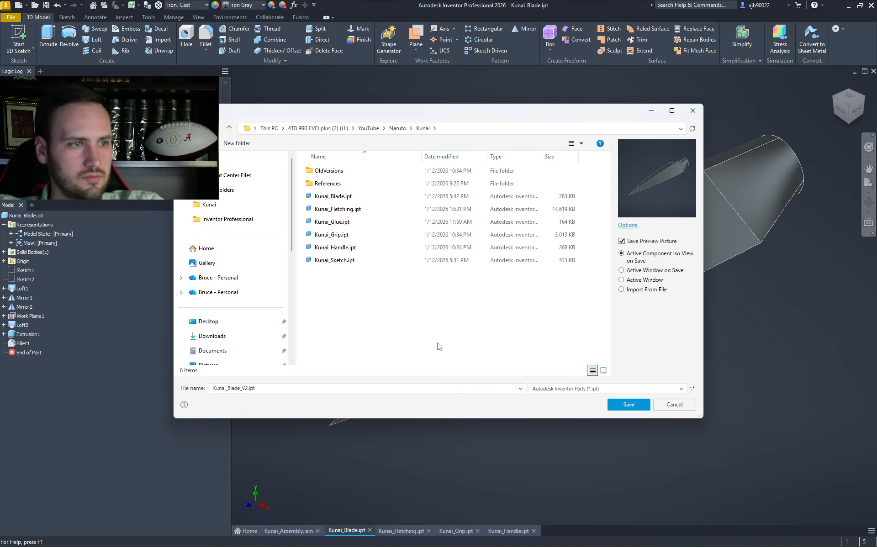
click(622, 405)
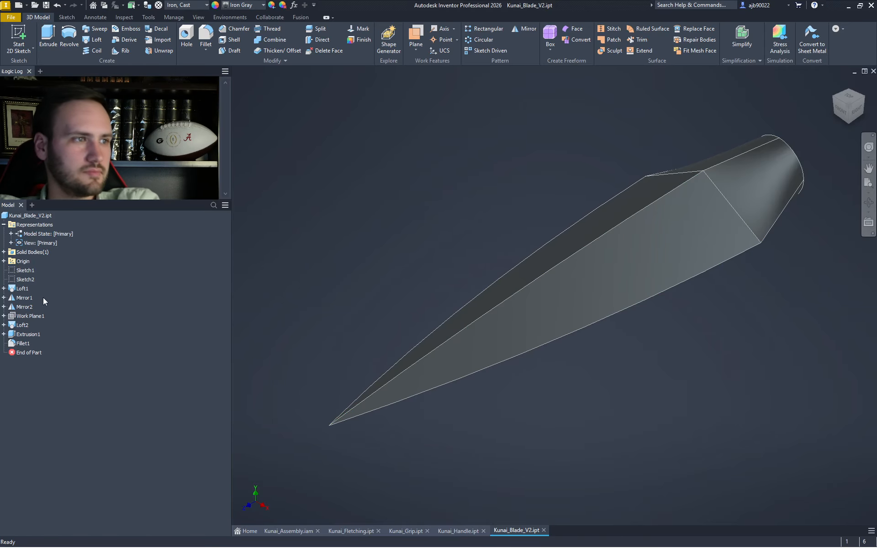
- In Loft1's Sketch3, draw a straight line between the profile's top and lower endpoints
click(3, 288)
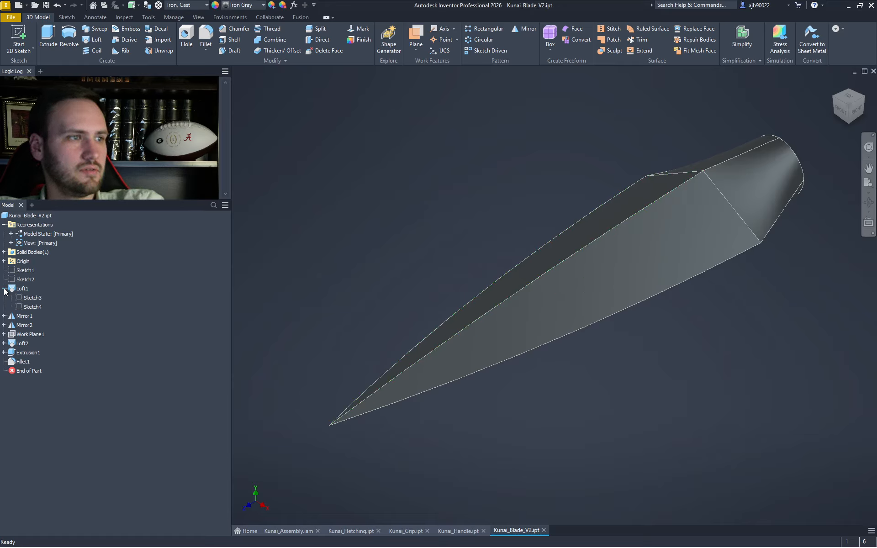
double_click(32, 300)
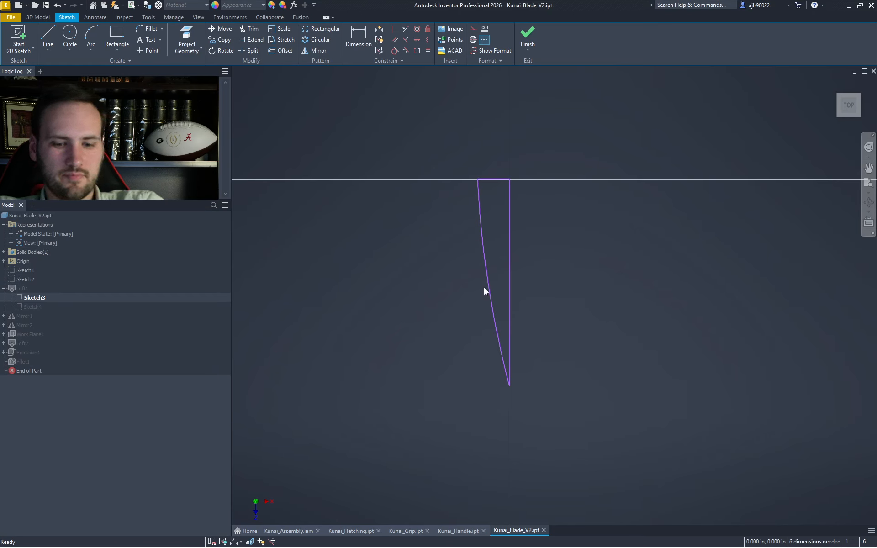
key(l)
click(478, 178)
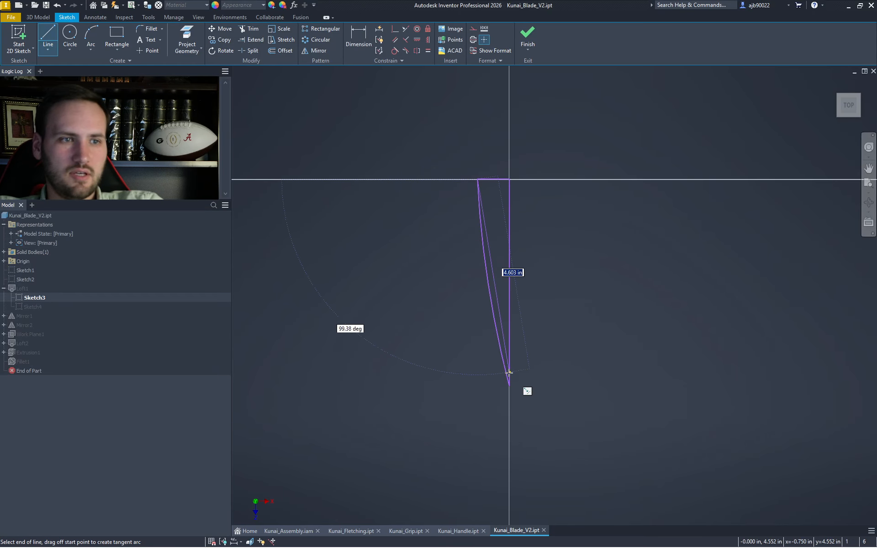
click(509, 386)
key(Escape)
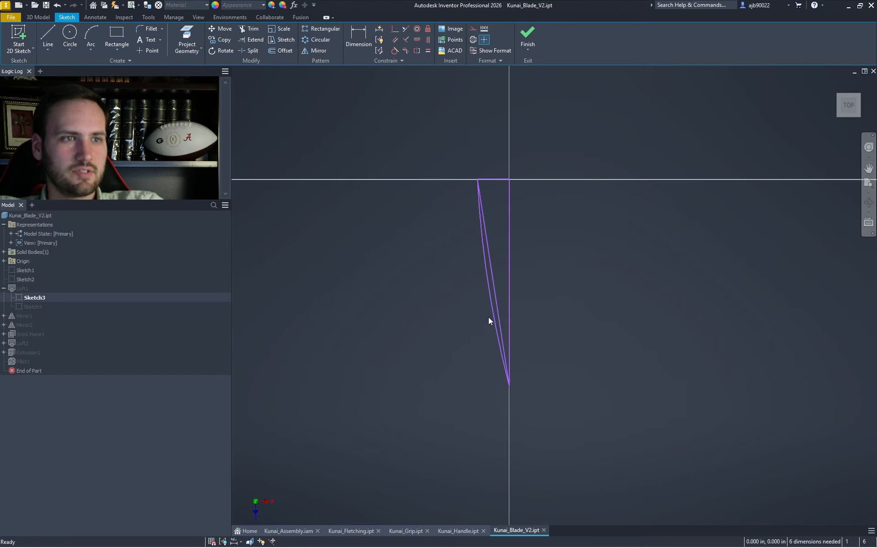
click(529, 38)
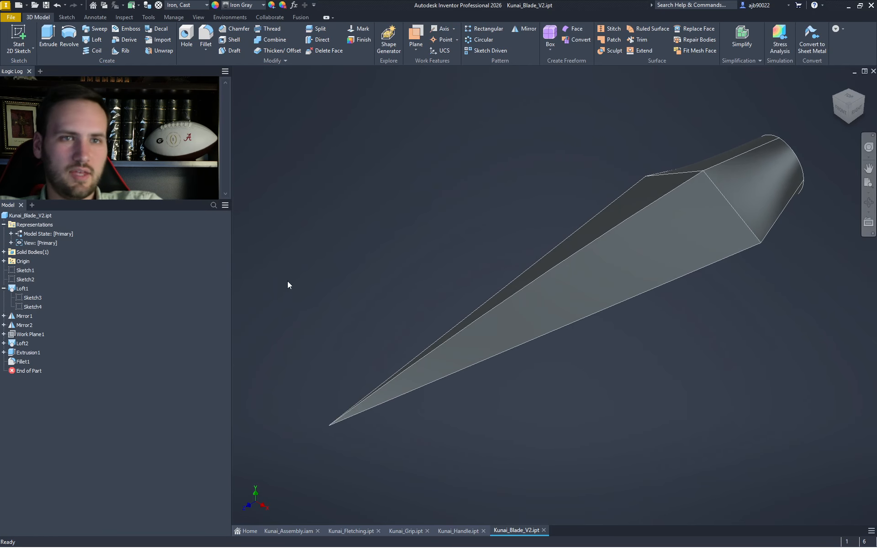
- In Sketch4, draw a straight line from the profile's left vertex to its right end
click(33, 307)
key(Page_Up)
middle_drag(560, 340, 689, 496)
scroll(688, 492, up, 2)
scroll(690, 395, down, 3)
scroll(713, 297, down, 3)
middle_drag(691, 231, 644, 291)
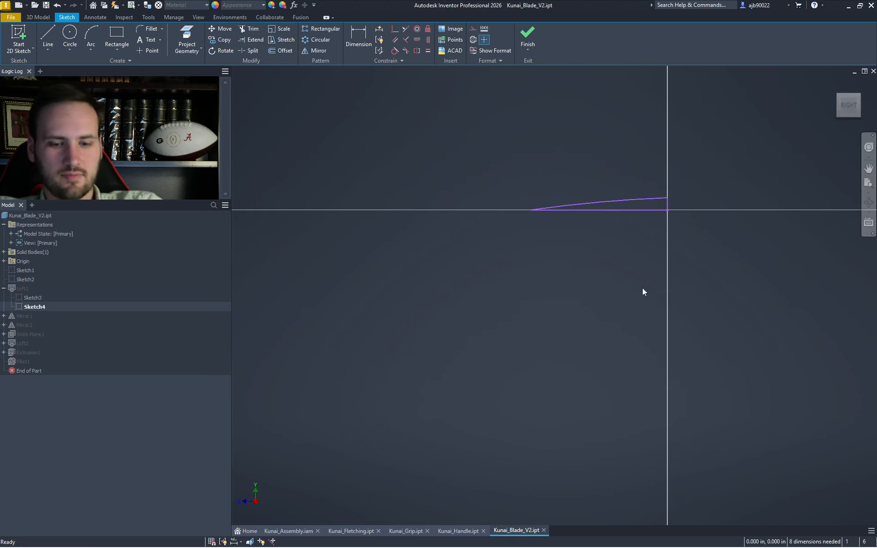
key(l)
click(530, 210)
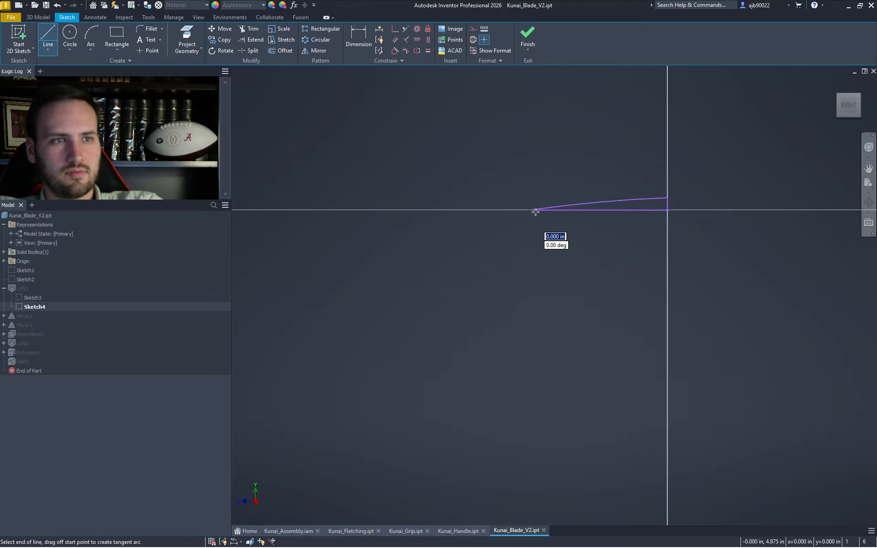
click(668, 198)
key(Escape)
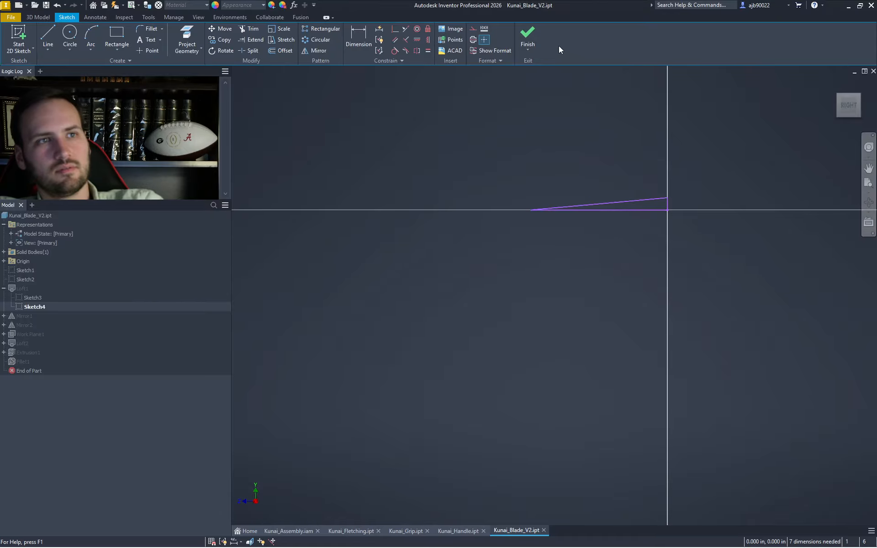
click(530, 34)
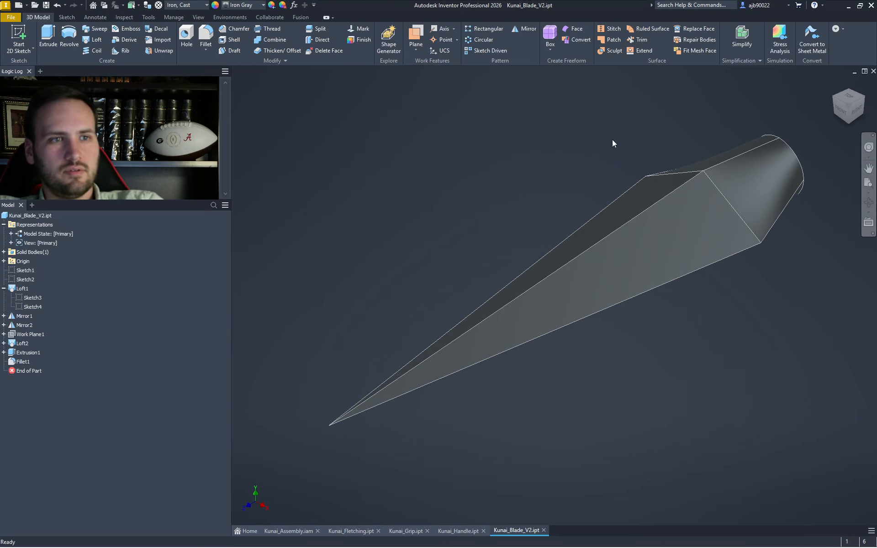
- Reopen the original Kunai_Blade.ipt from the recent documents list
drag(834, 98, 600, 217)
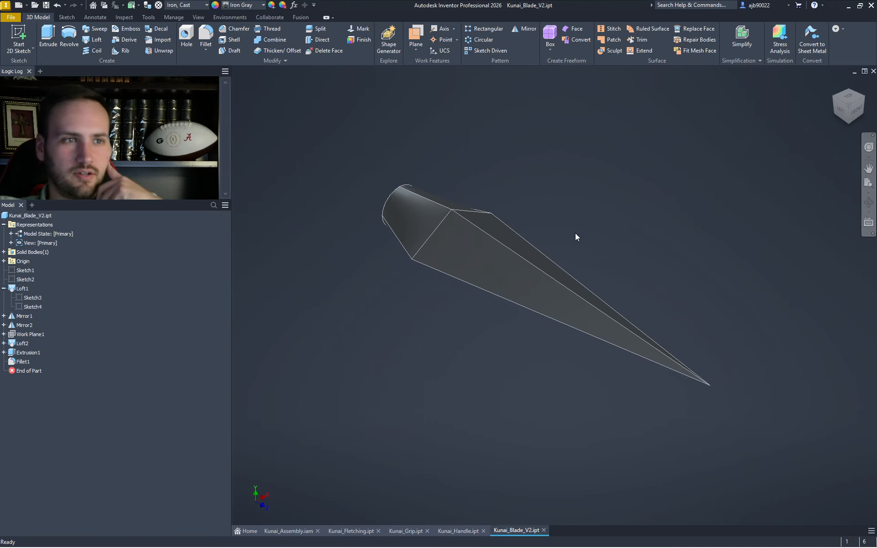
scroll(575, 233, down, 3)
click(873, 98)
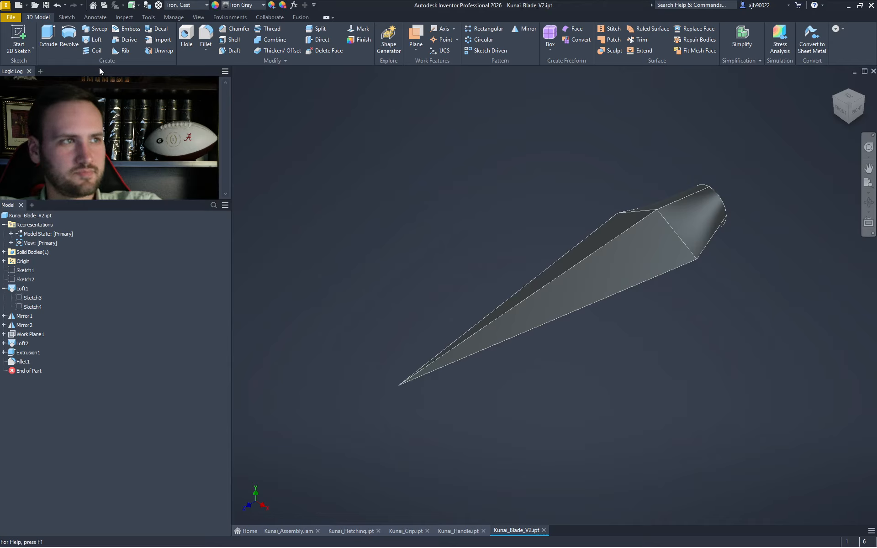
click(11, 17)
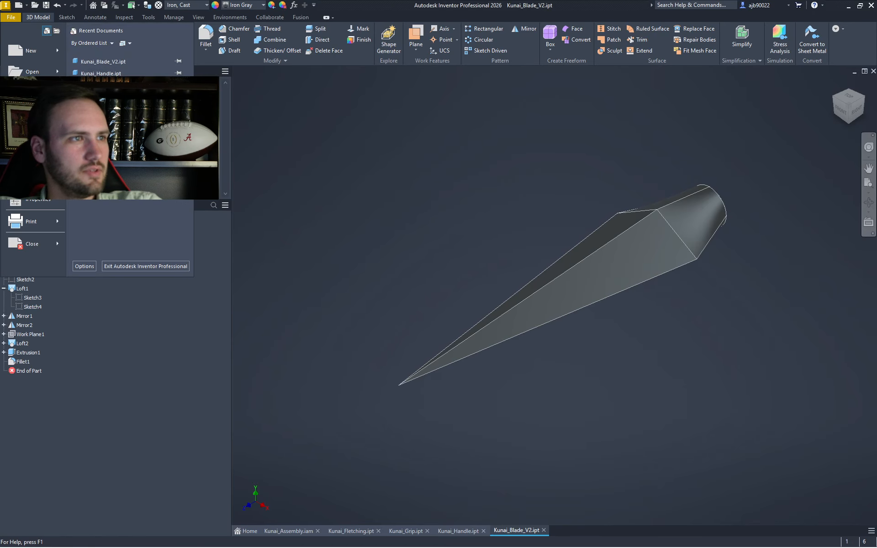
click(98, 120)
- Save the original part under the new name Kunai_Blade_V1.ipt
click(11, 18)
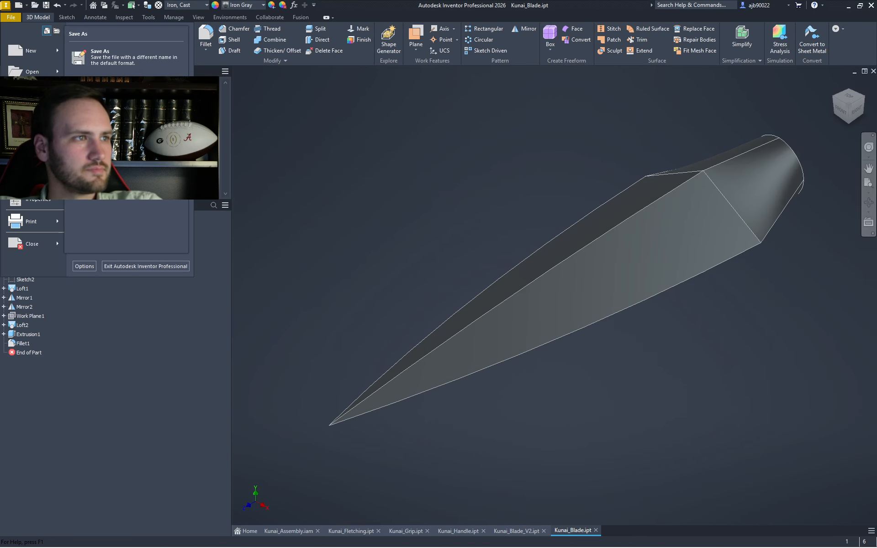
click(32, 115)
key(Right)
key(Left)
key(Left)
key(Left)
key(Left)
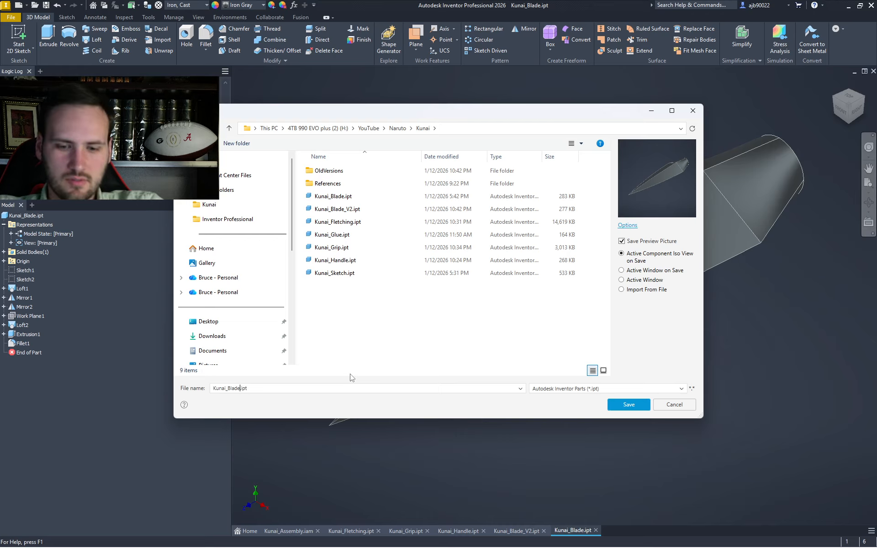
text(_V1)
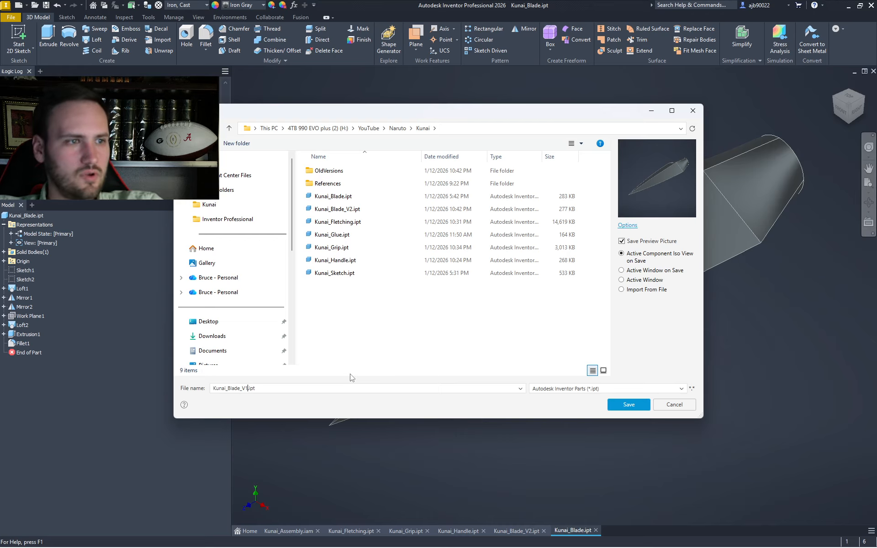
click(639, 405)
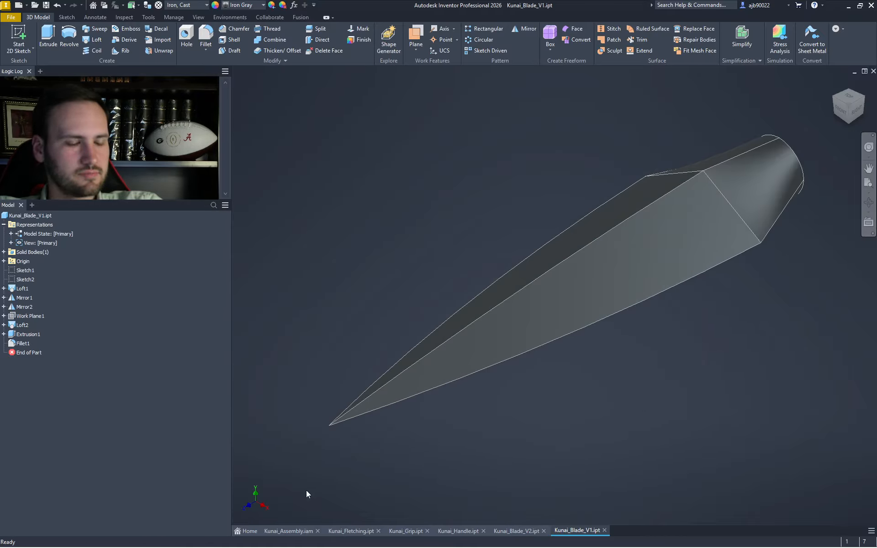
click(289, 539)
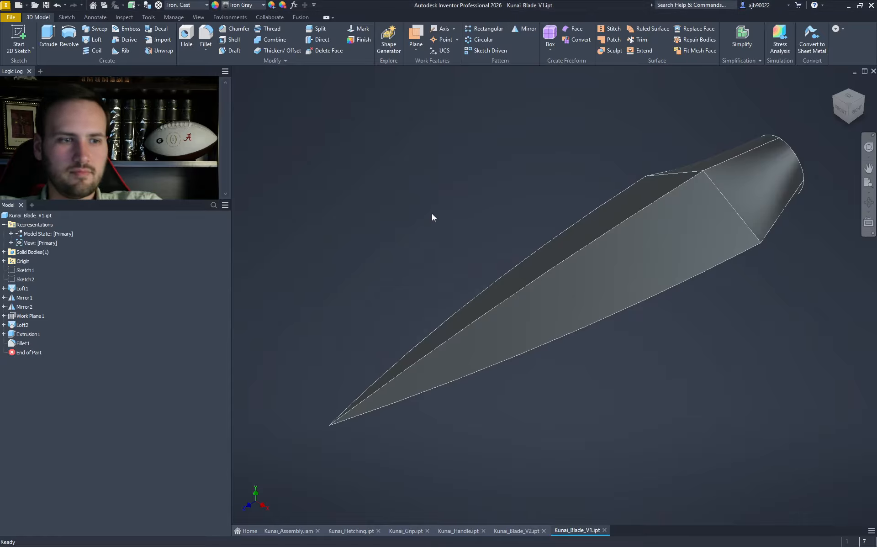
- Rearrange the blade document tabs and make Kunai_Blade_V2 active
drag(574, 529, 498, 533)
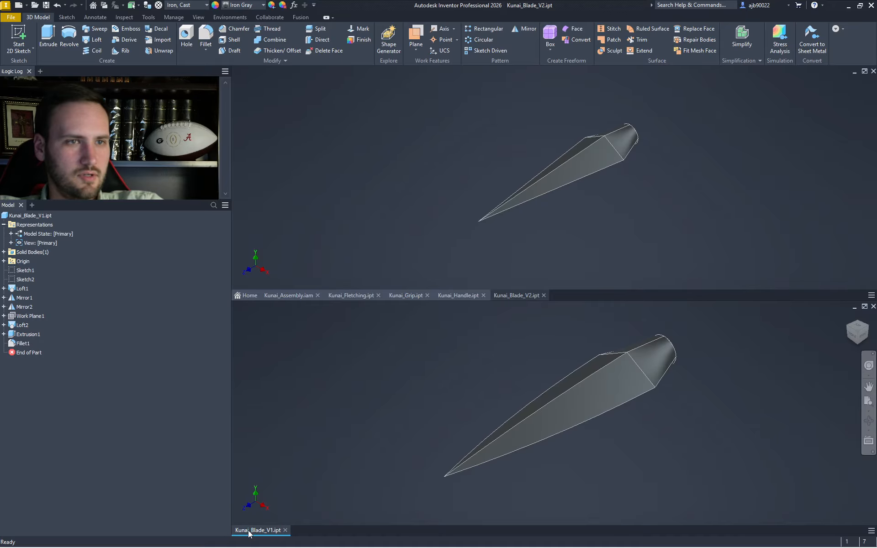
drag(249, 533, 495, 528)
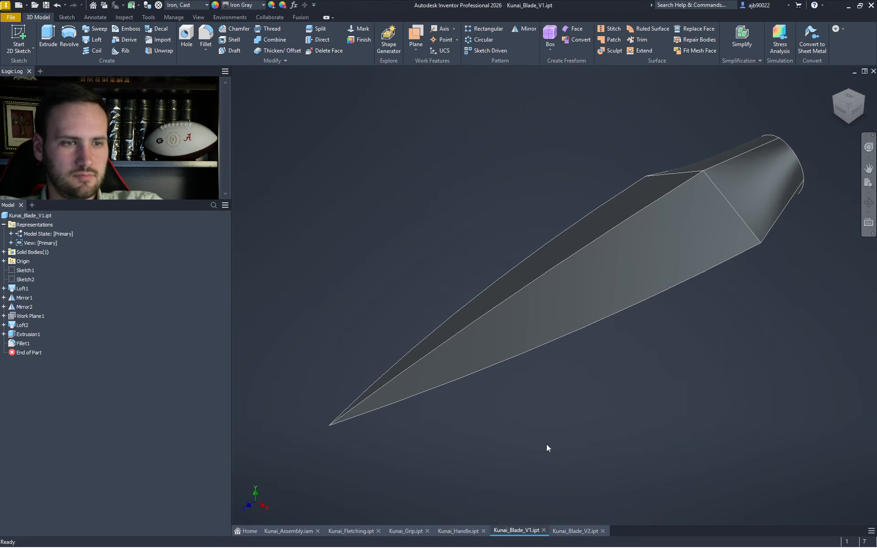
click(568, 531)
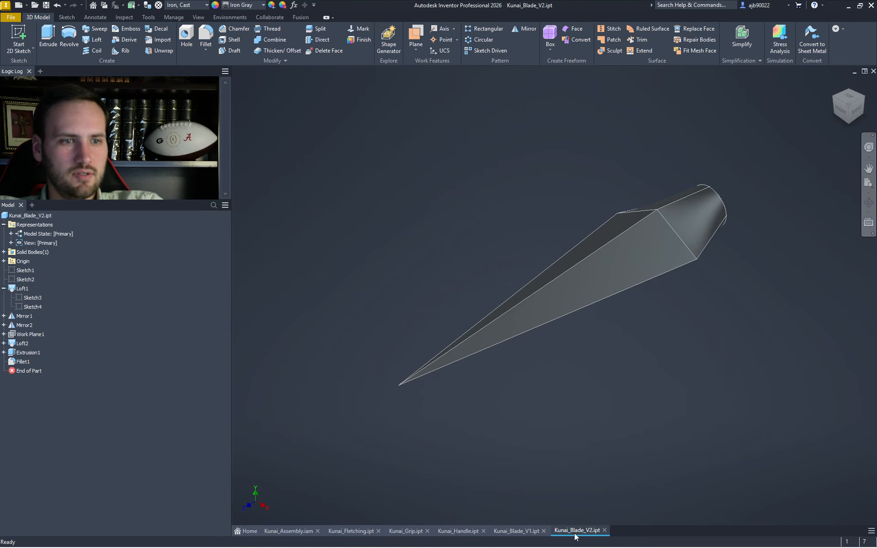
- Save the V2 part as Kunai_Blade_V3.ipt
click(10, 17)
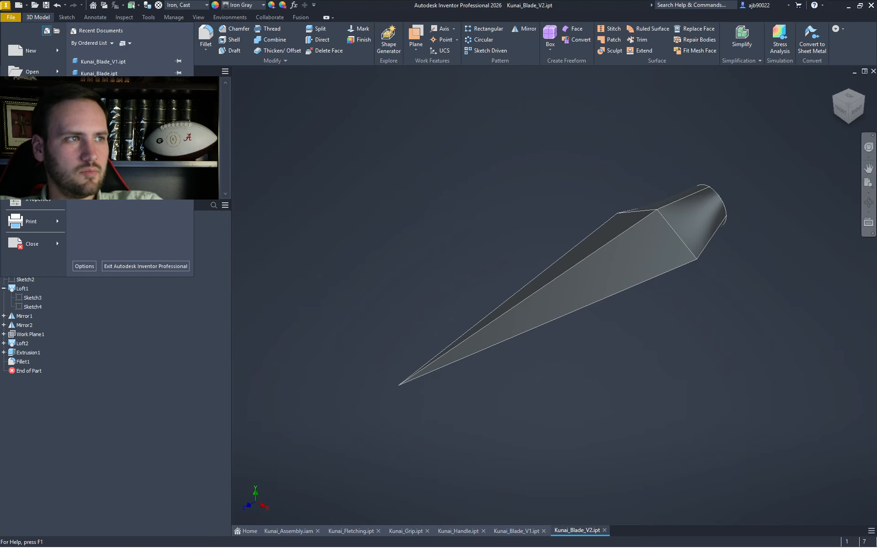
click(24, 114)
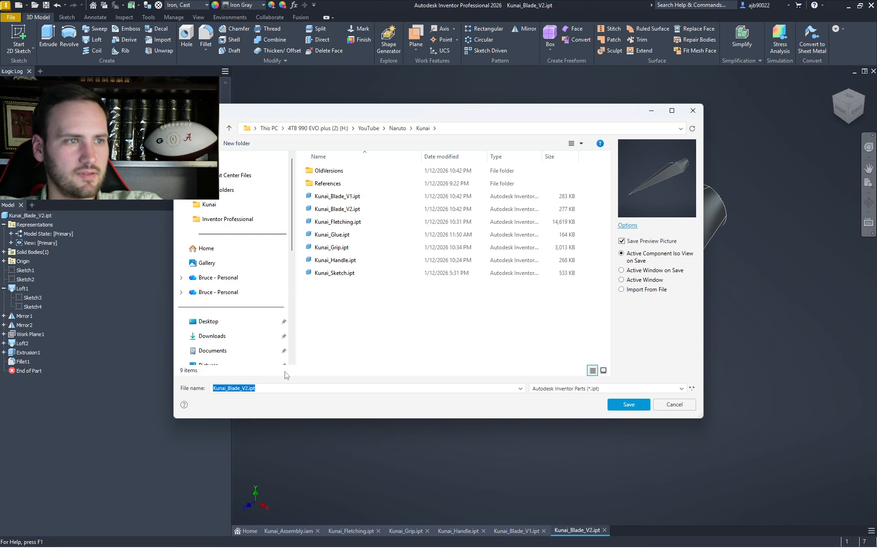
click(246, 388)
key(BackSpace)
text(3)
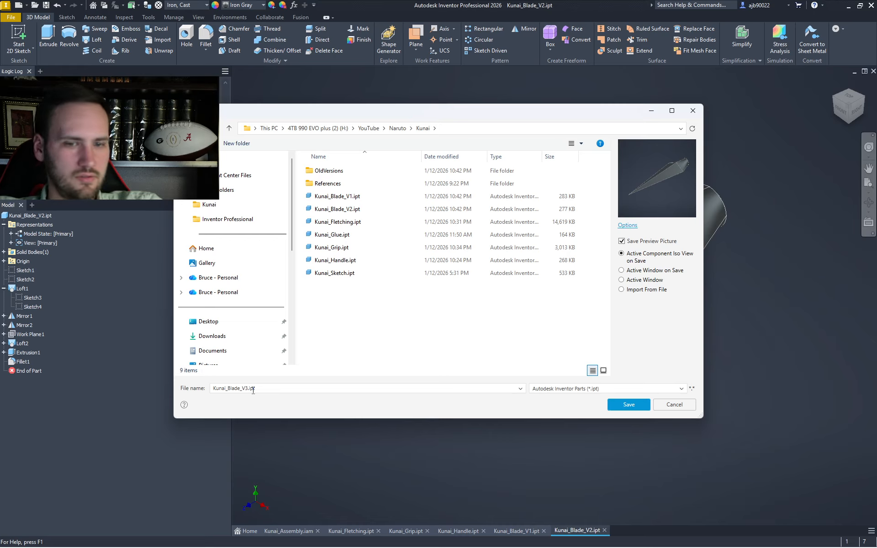
key(Return)
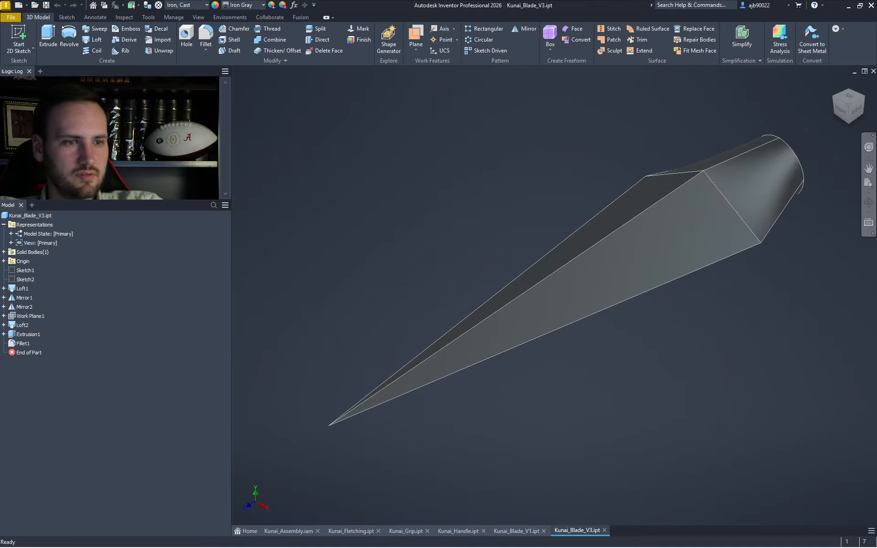
- Reopen Kunai_Blade_V2.ipt from recent documents and place its tab before V3
click(11, 17)
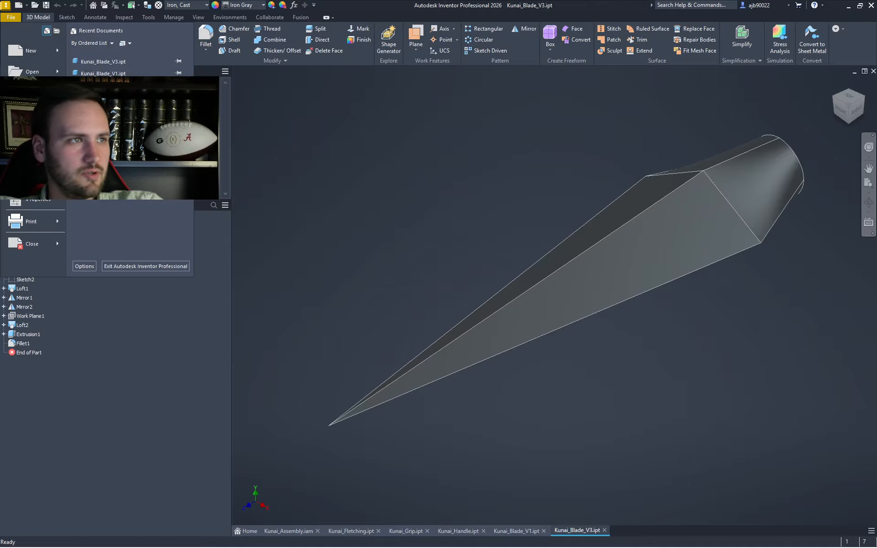
click(104, 85)
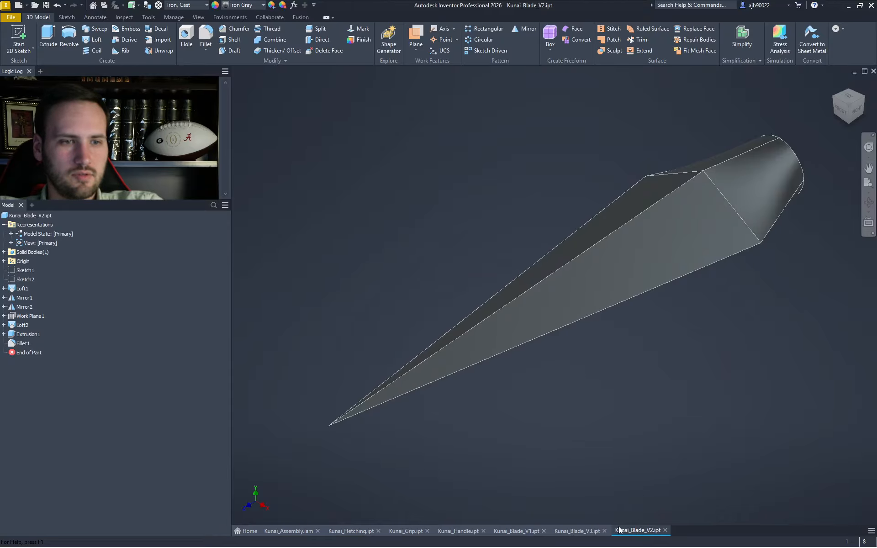
drag(619, 530, 560, 532)
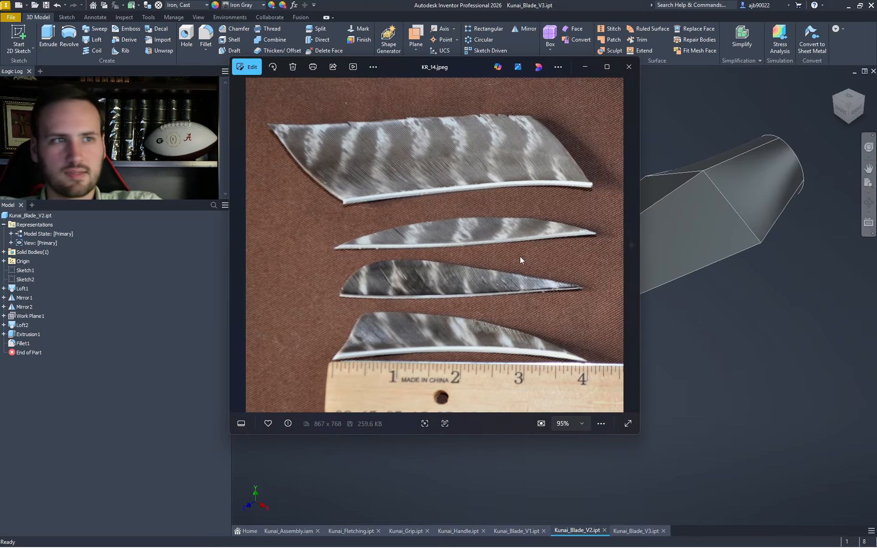
- Flip back and forth through the kunai and arrowhead reference images
click(238, 246)
click(238, 245)
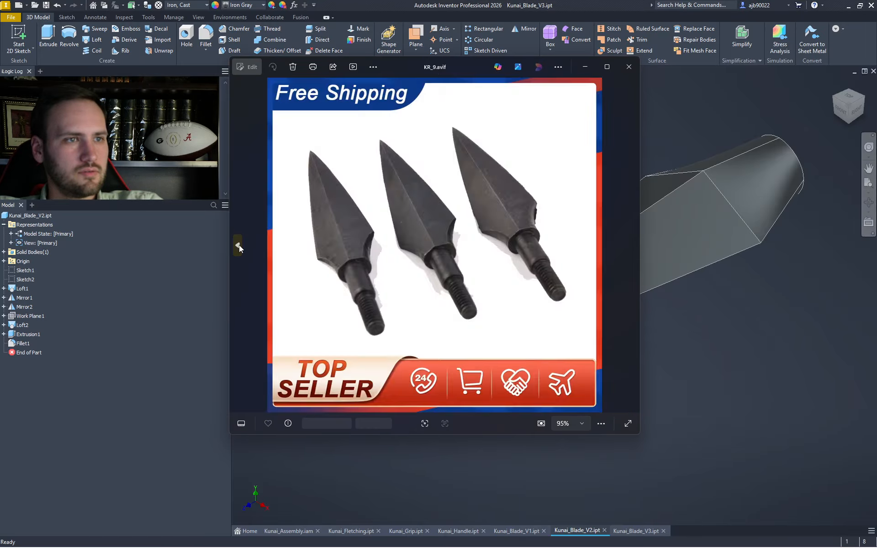
click(238, 245)
click(629, 248)
click(629, 248)
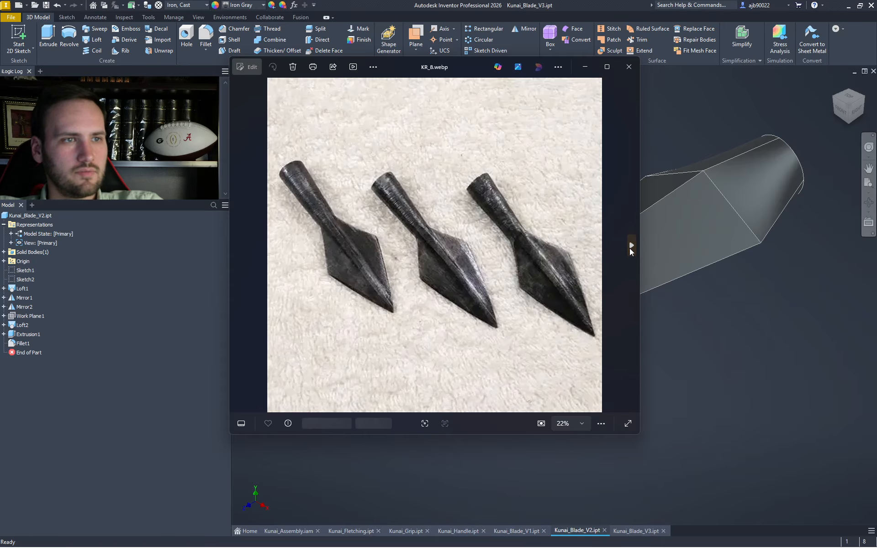
click(633, 256)
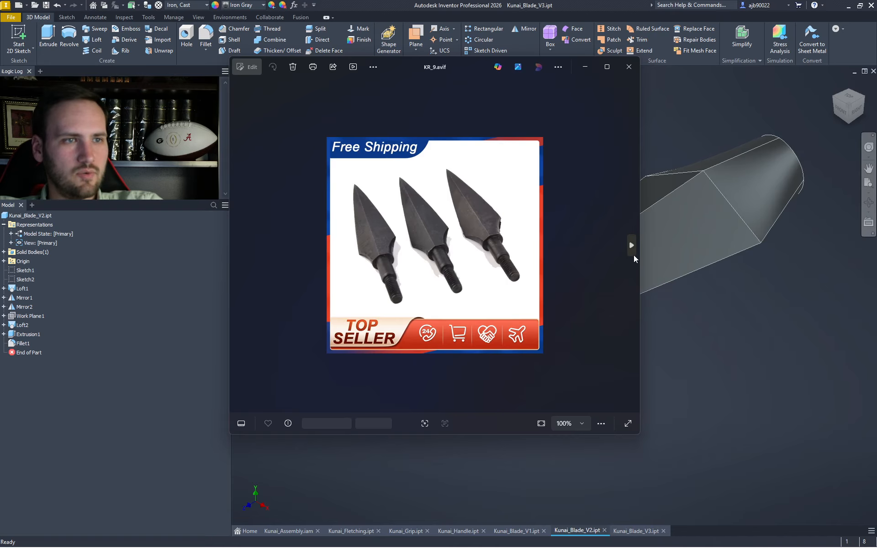
click(237, 245)
click(237, 245)
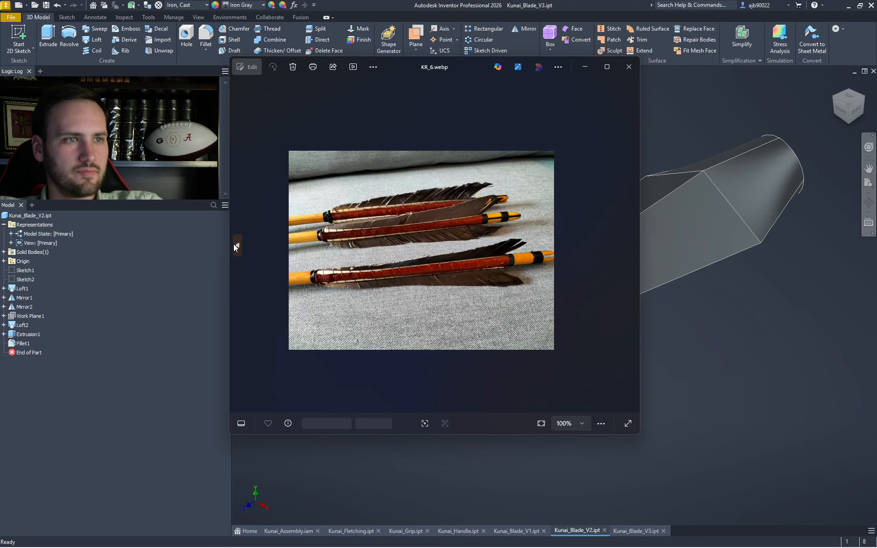
click(237, 246)
click(237, 245)
click(237, 245)
click(237, 245)
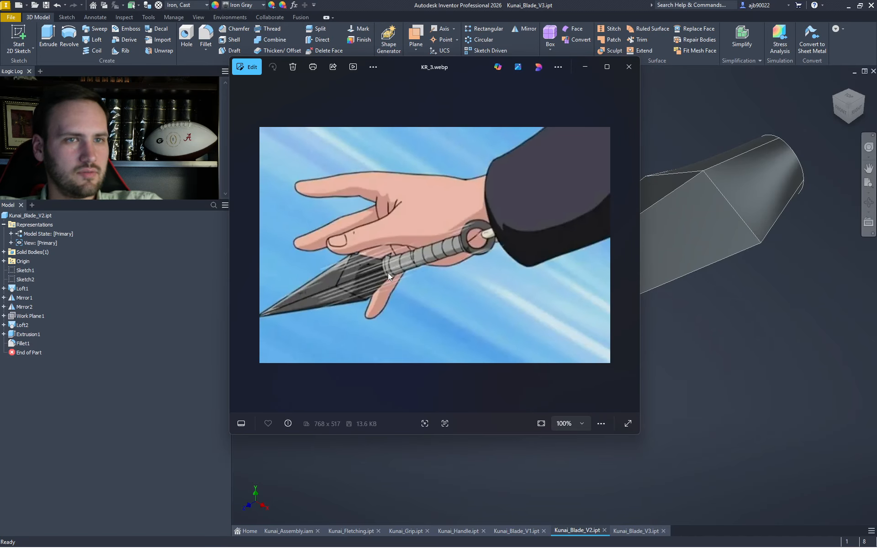
- Move the Photos window left, view the previous kunai image, then minimize it
drag(444, 71, 263, 66)
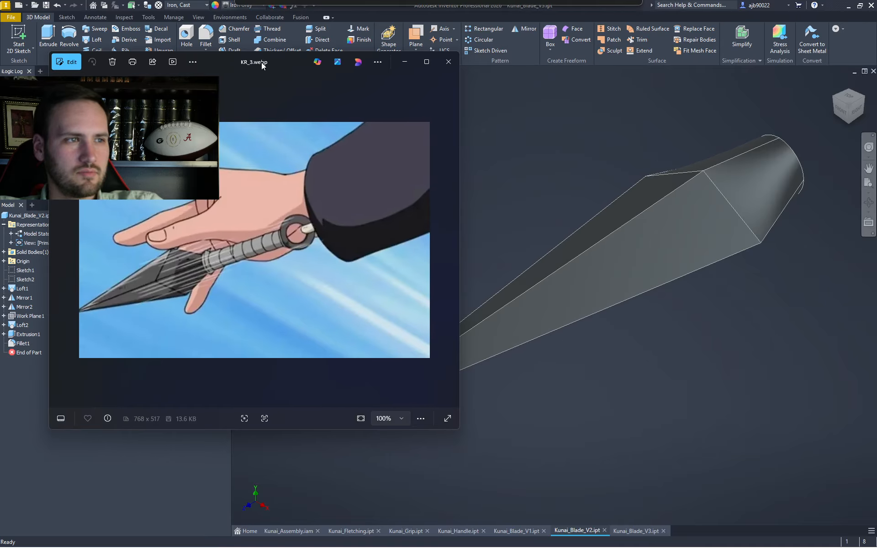
click(53, 242)
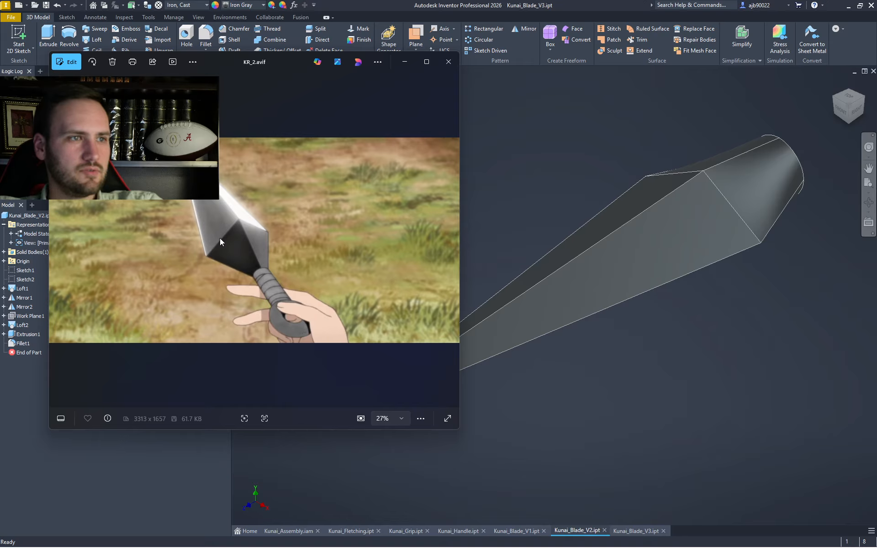
click(402, 66)
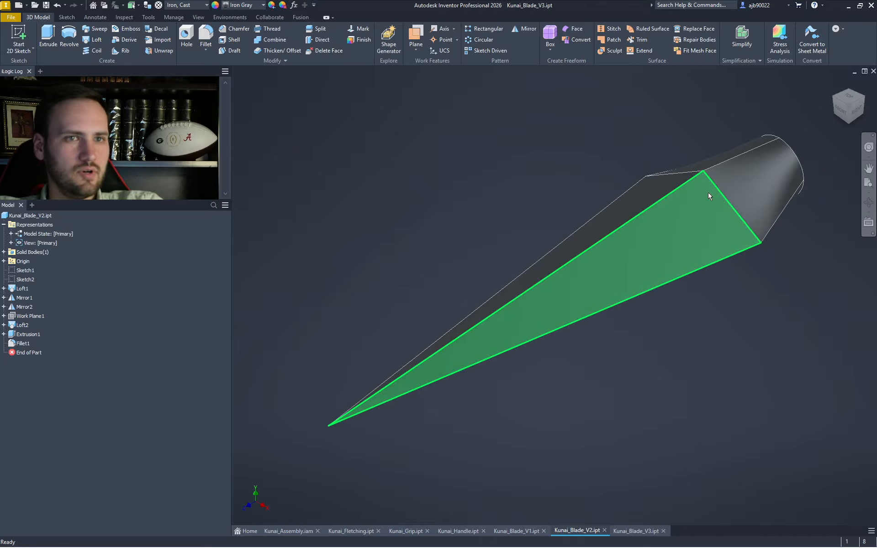
- Switch to Kunai_Blade_V3 and edit Sketch3 under Loft1
click(843, 109)
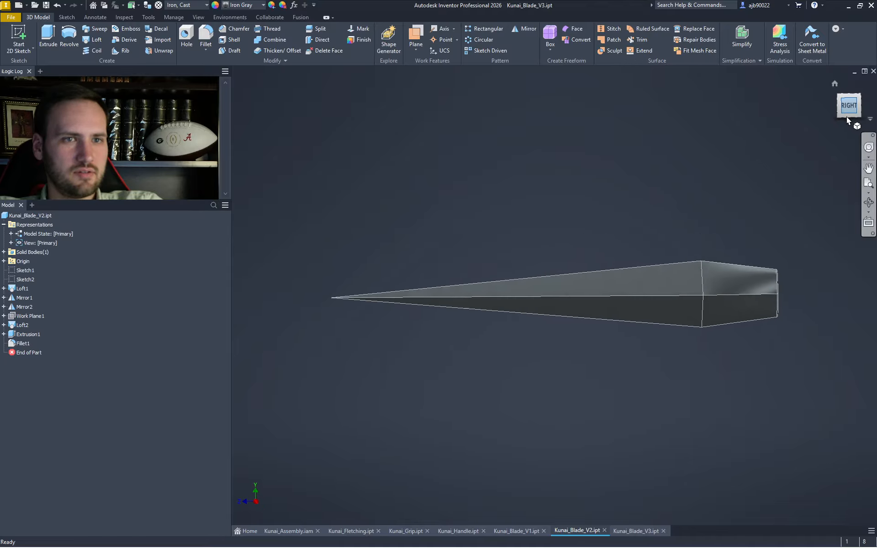
click(837, 94)
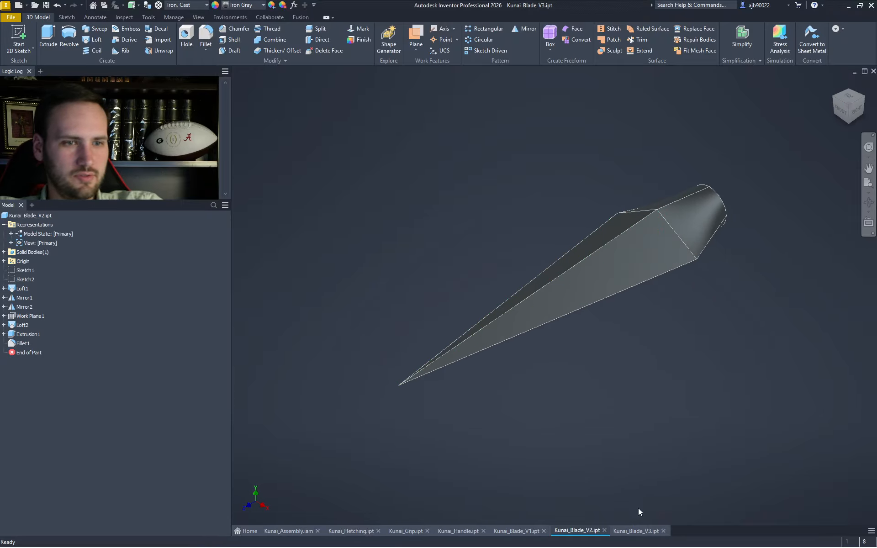
click(639, 531)
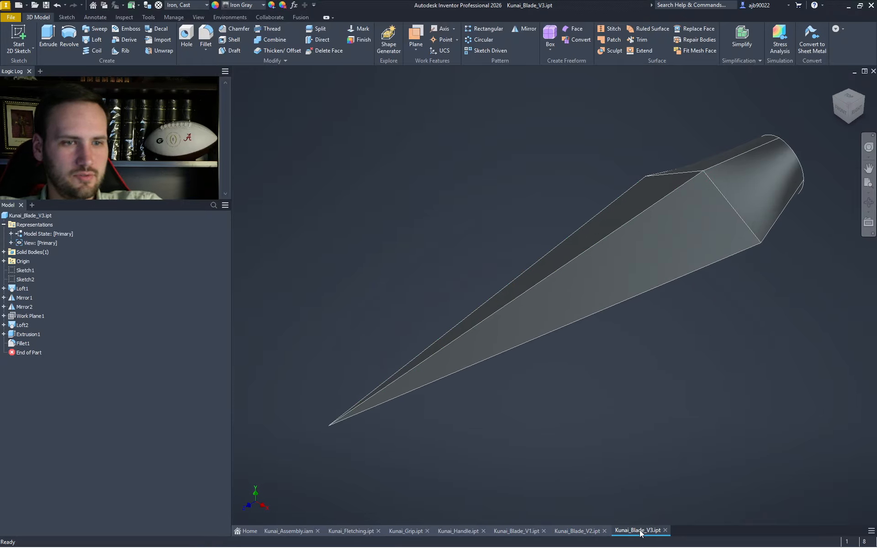
click(4, 288)
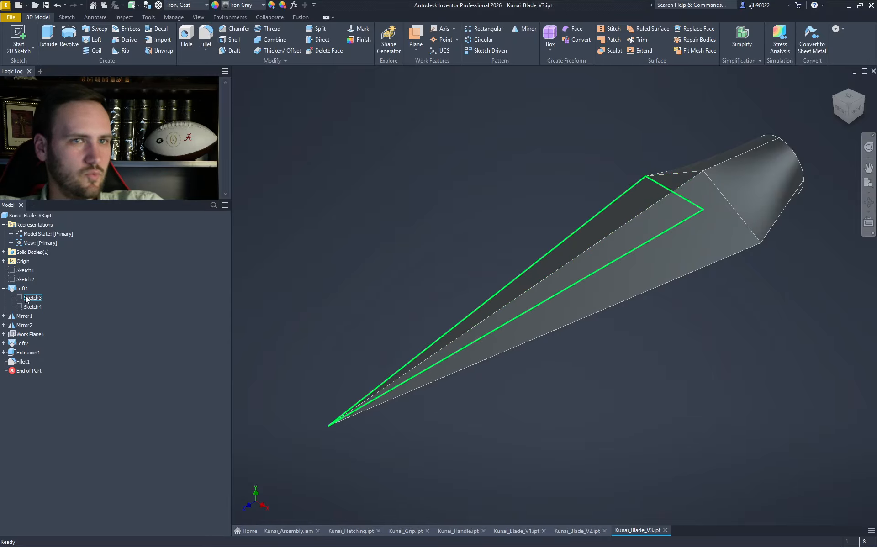
double_click(28, 297)
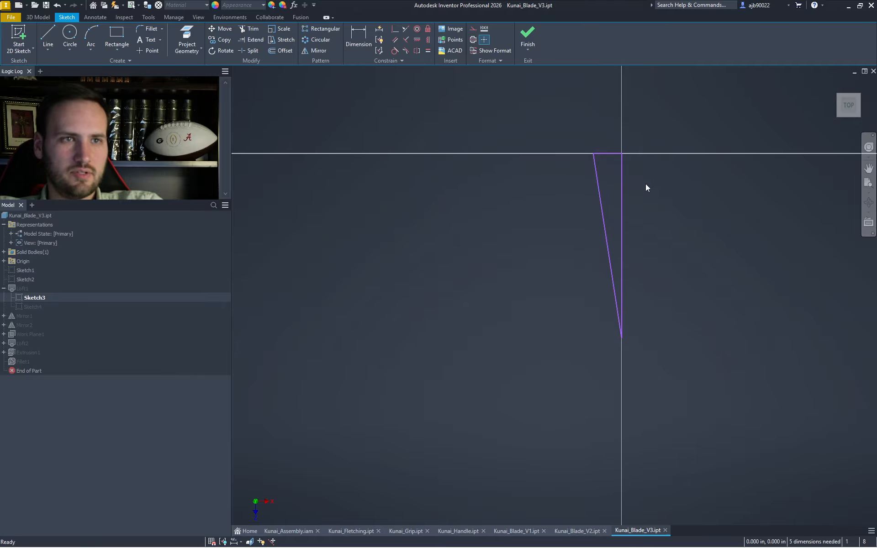
- Draw a 2 in diameter helper circle centred on the sketch origin
key(c)
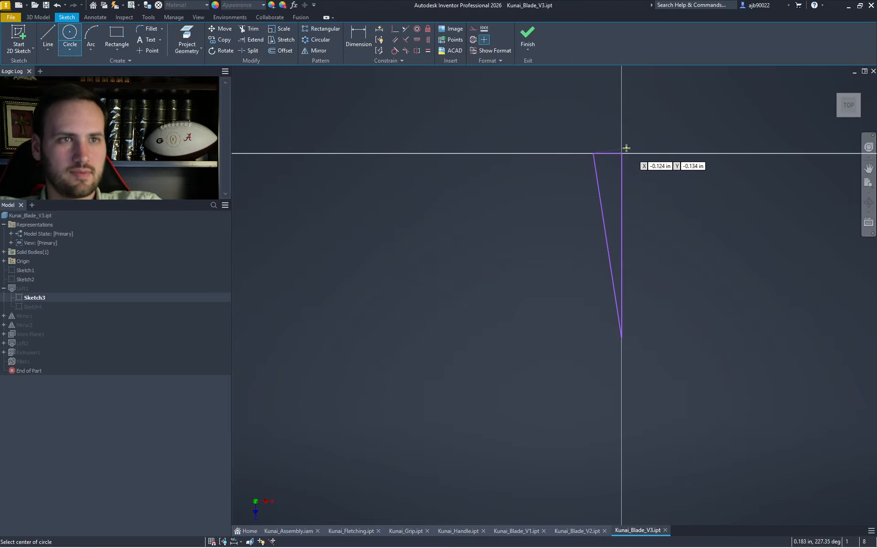
click(621, 153)
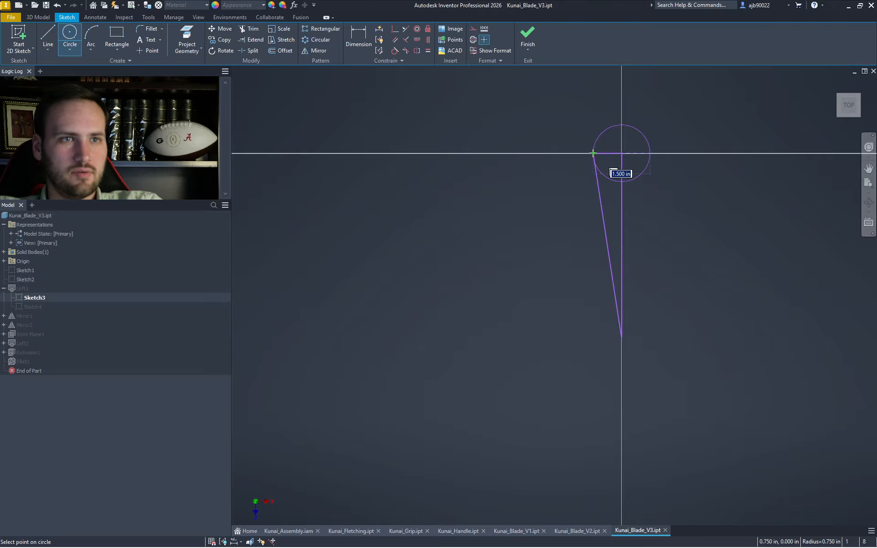
text(2)
key(Return)
key(Escape)
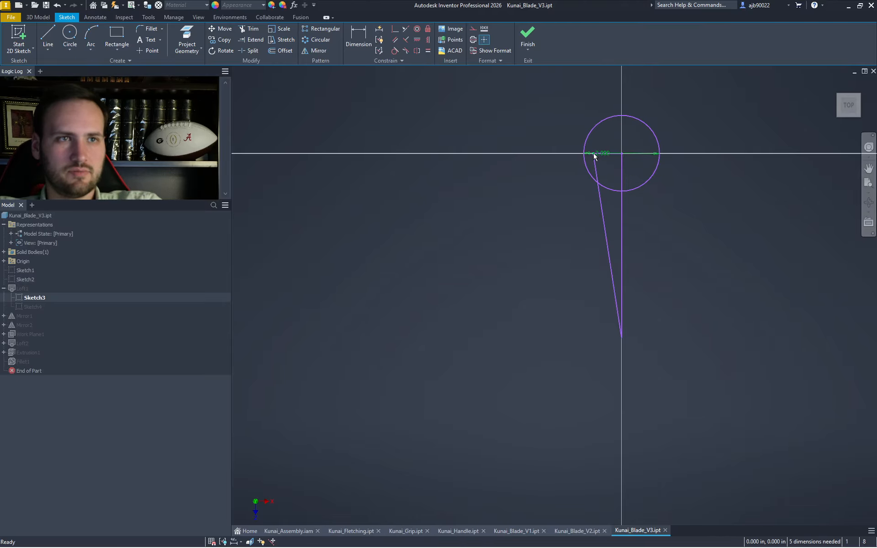
scroll(592, 155, up, 3)
middle_drag(681, 185, 635, 136)
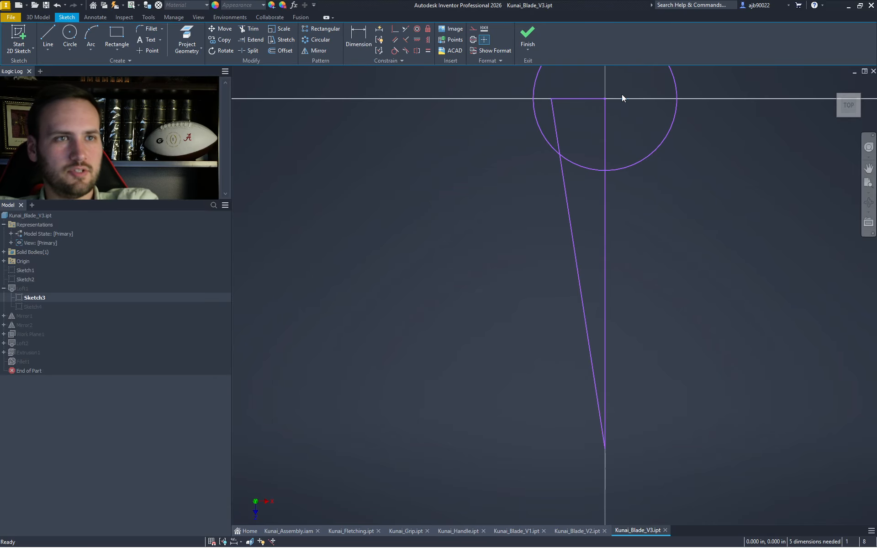
- Trim the base inside the circle, redraw the slanted line to the tip, delete helpers, finish
key(x)
click(577, 105)
key(Escape)
key(l)
click(531, 98)
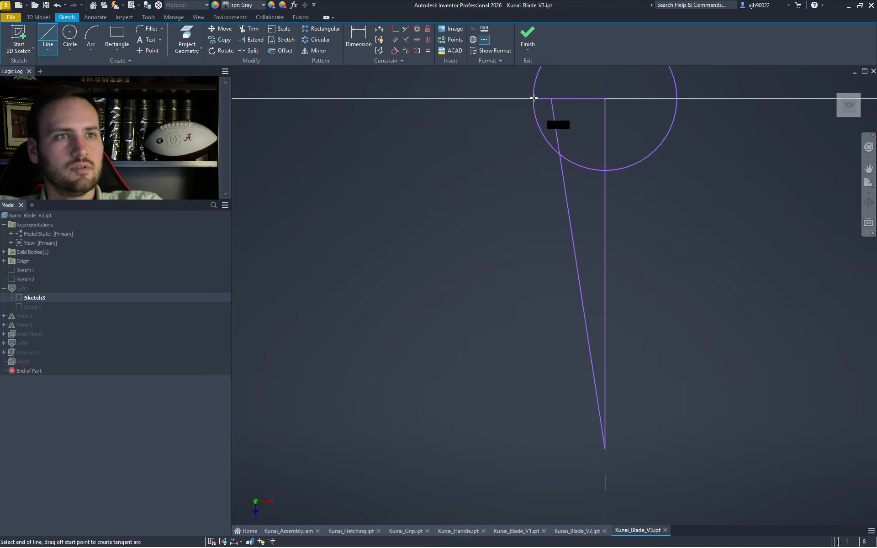
click(605, 449)
key(Escape)
drag(586, 206, 560, 136)
key(Delete)
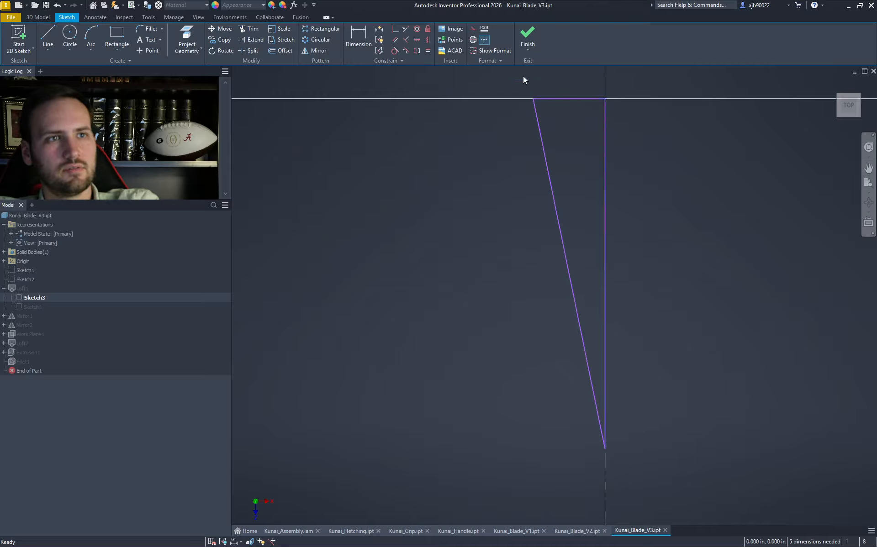
click(528, 36)
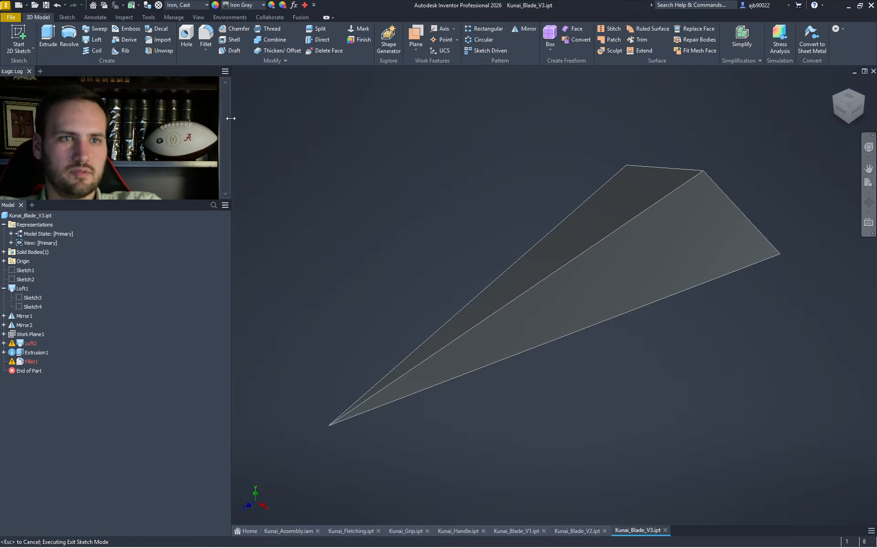
- Redefine Loft2 to include the blade's end face as a section
click(862, 101)
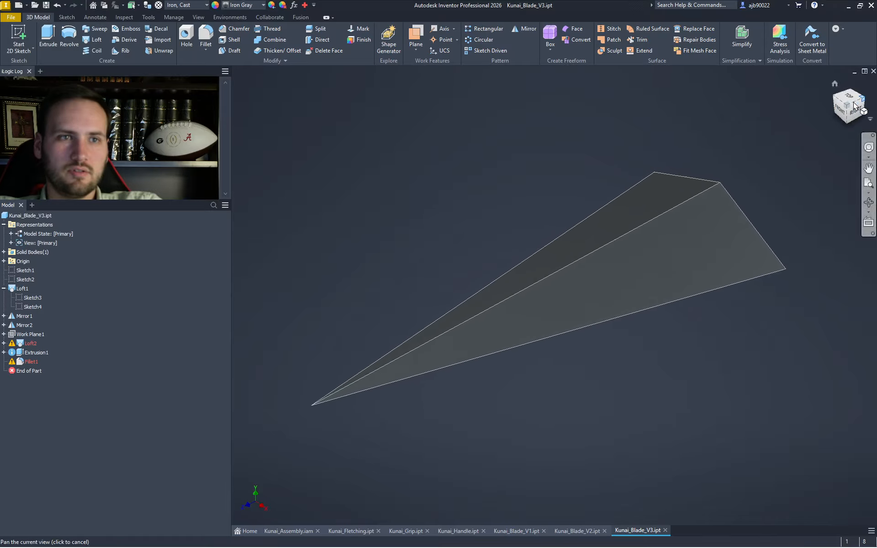
middle_drag(750, 293, 517, 194)
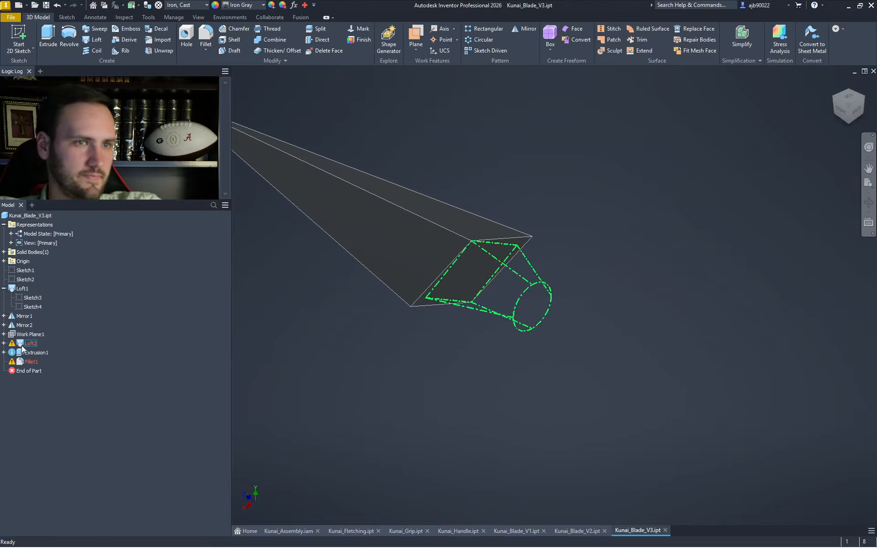
click(4, 343)
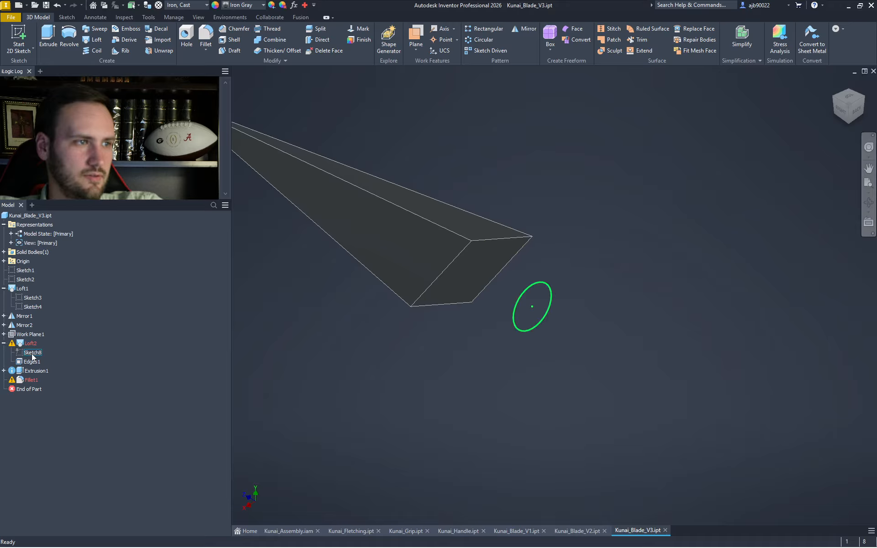
double_click(31, 343)
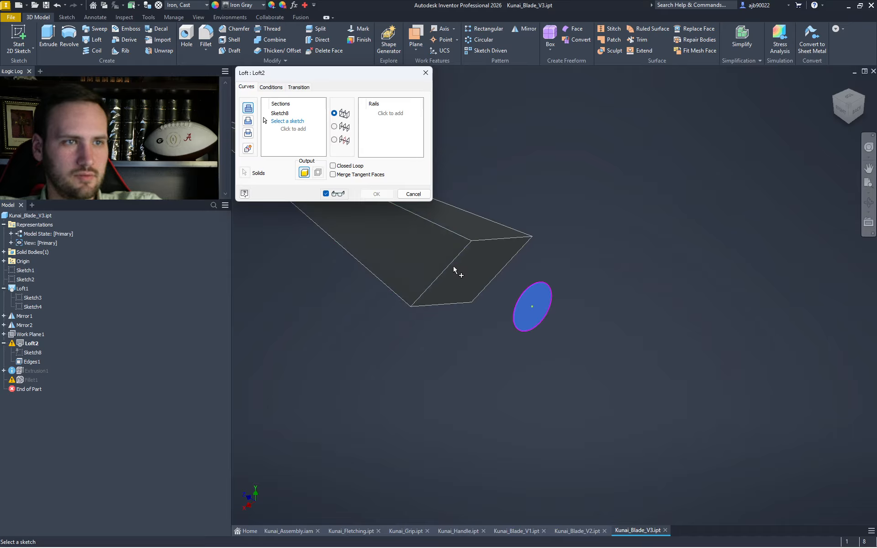
click(477, 241)
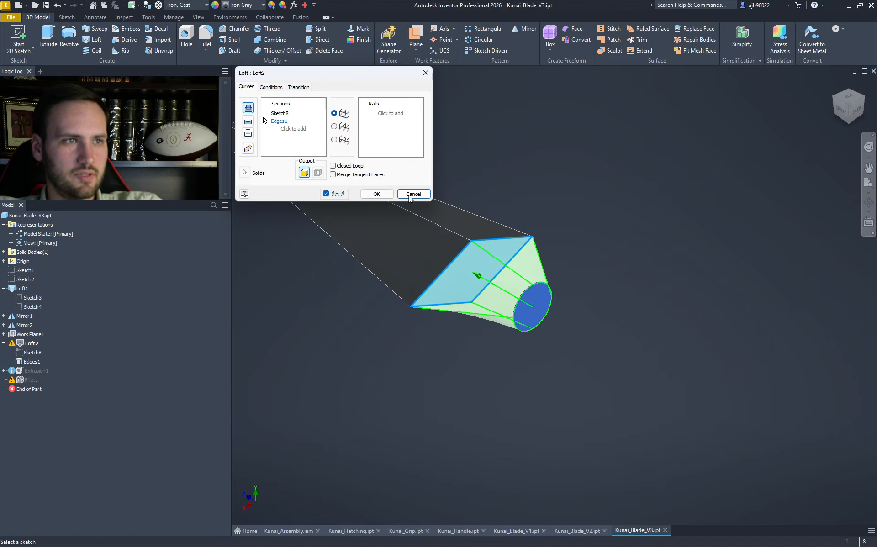
click(377, 194)
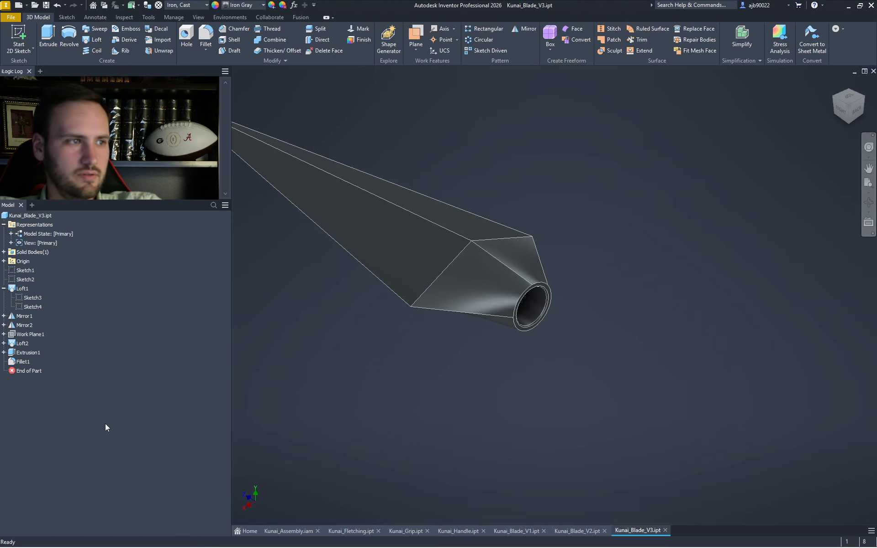
scroll(518, 349, up, 5)
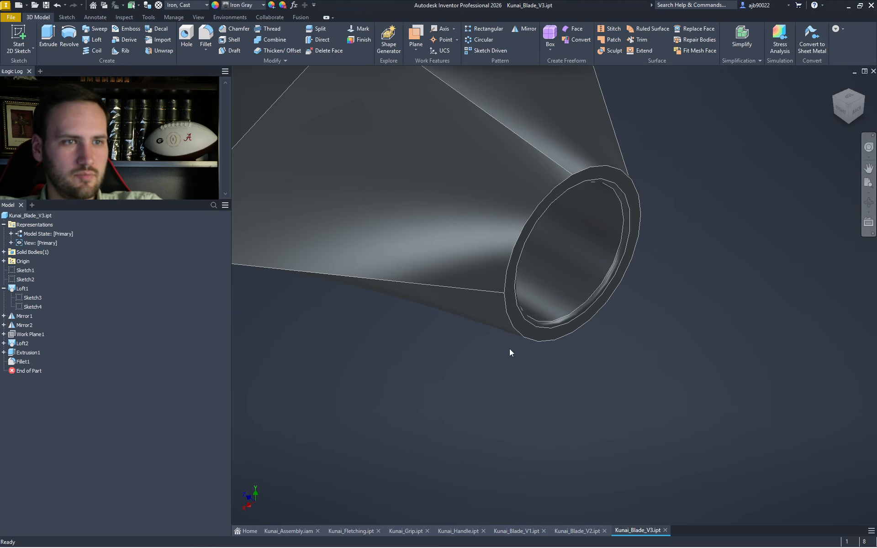
scroll(509, 350, down, 3)
scroll(512, 352, up, 4)
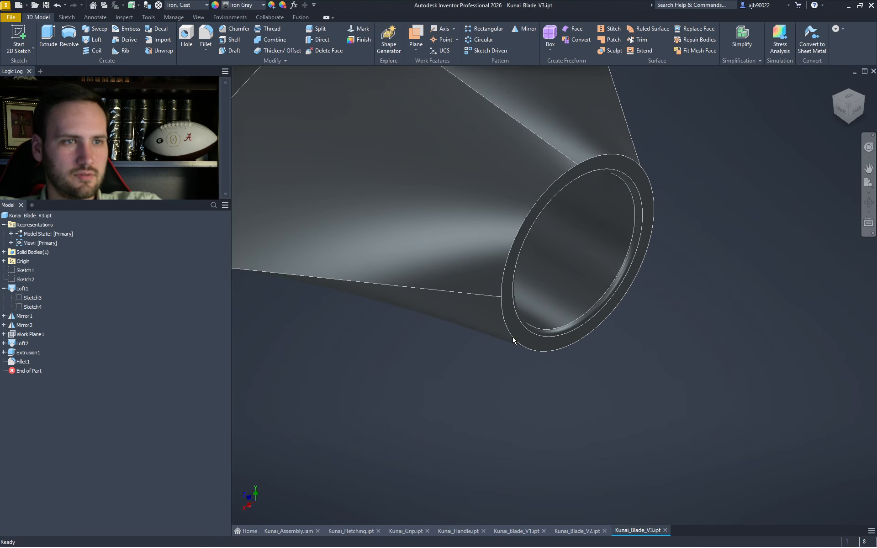
- Add two outer rim edges to Fillet1 so it rounds the ring end at 0.015625 in
double_click(23, 361)
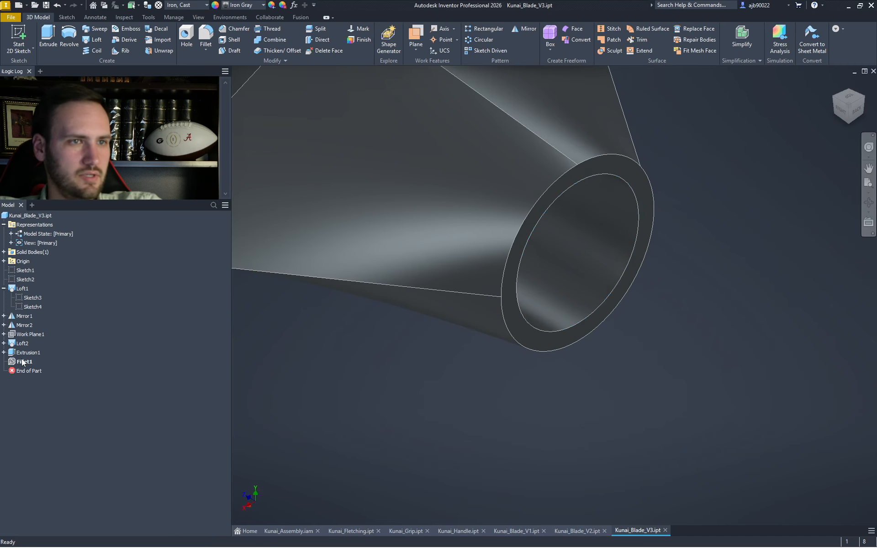
click(503, 289)
click(586, 167)
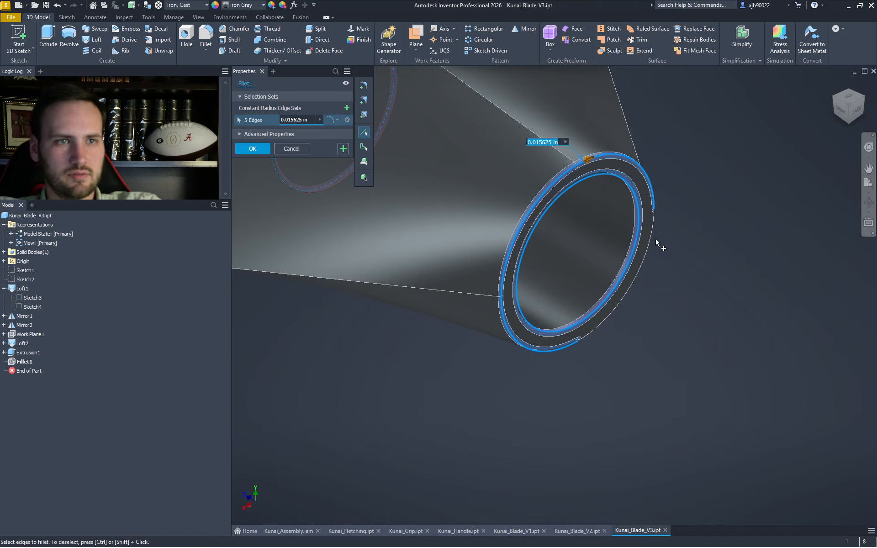
key(Return)
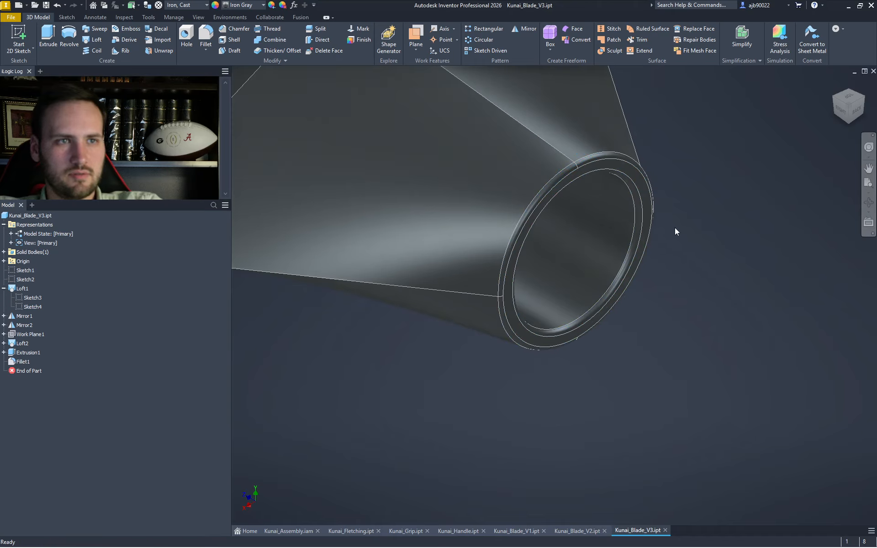
scroll(675, 231, down, 5)
middle_drag(675, 231, 673, 275)
scroll(673, 275, up, 3)
shift+middle_drag(645, 232, 708, 223)
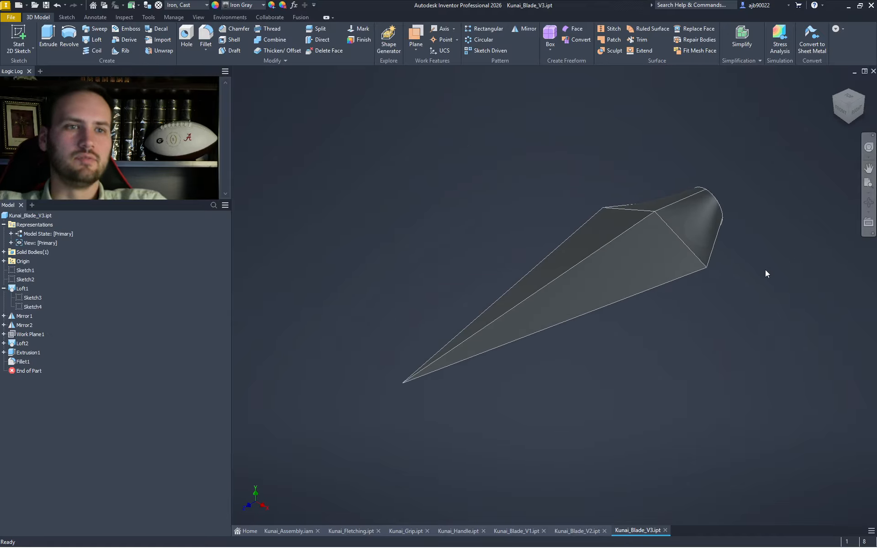
- Compare the V1, V2 and V3 blade tabs, ending on Kunai_Blade_V3.ipt
click(573, 531)
click(508, 532)
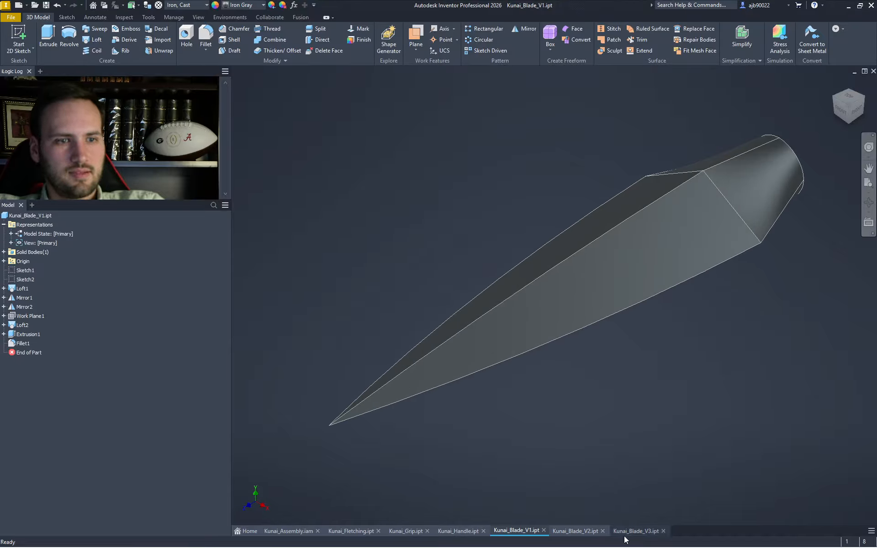
click(645, 536)
click(577, 536)
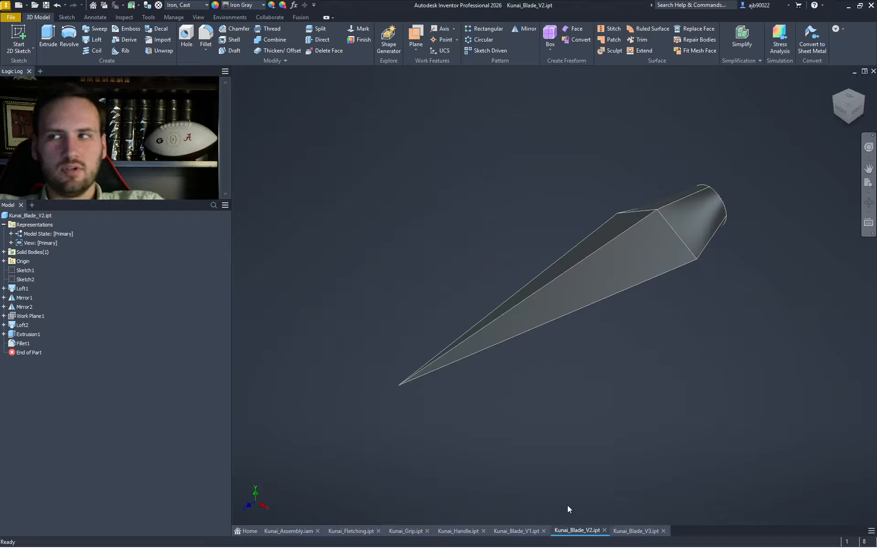
click(634, 535)
- Save the rounded blade as Kunai_Blade_V4.ipt, then reopen Kunai_Blade_V3.ipt from recent documents
click(11, 17)
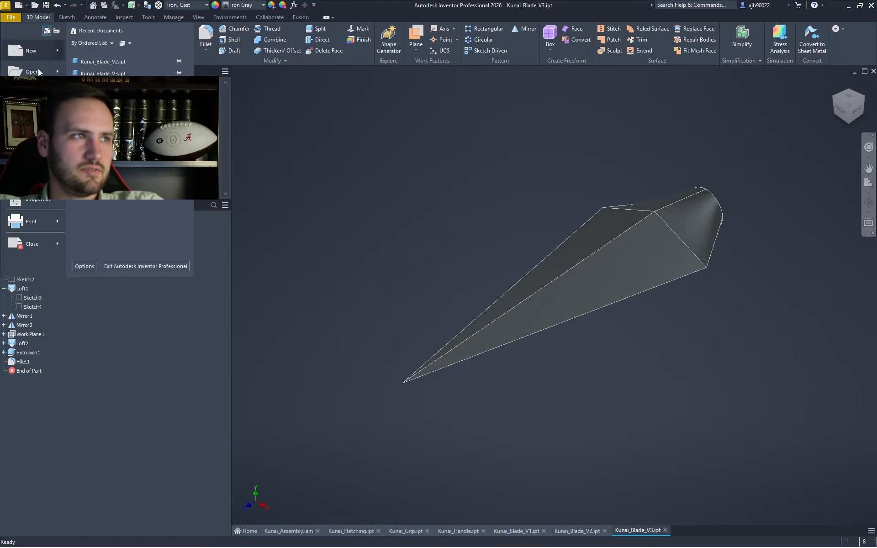
click(32, 114)
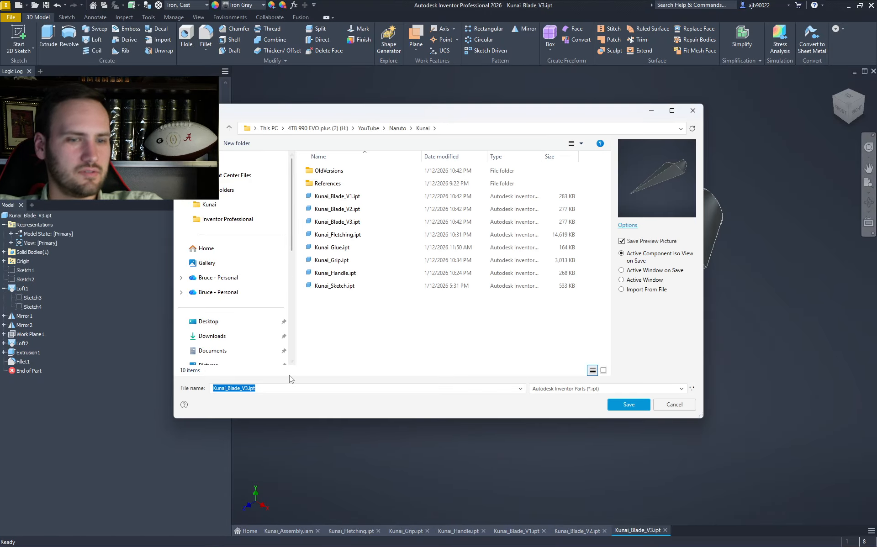
key(Right)
key(Left)
key(Left)
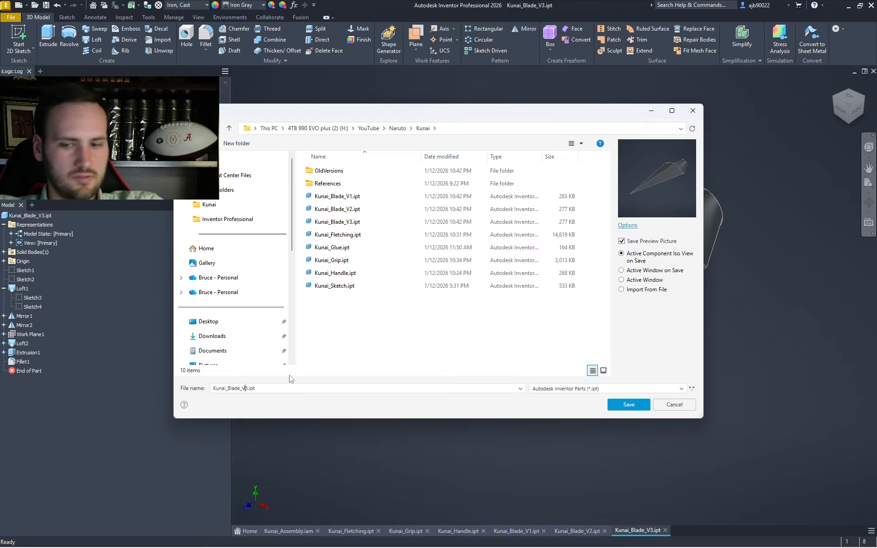
key(Return)
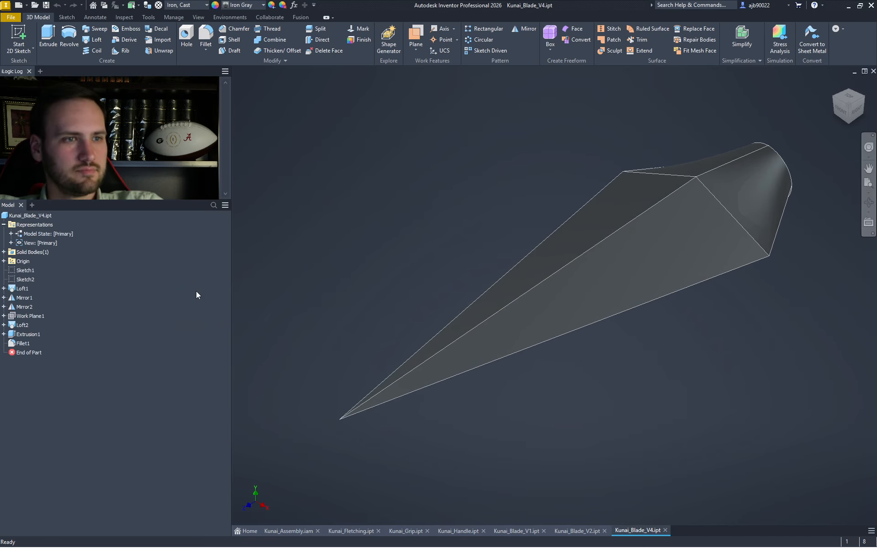
click(12, 20)
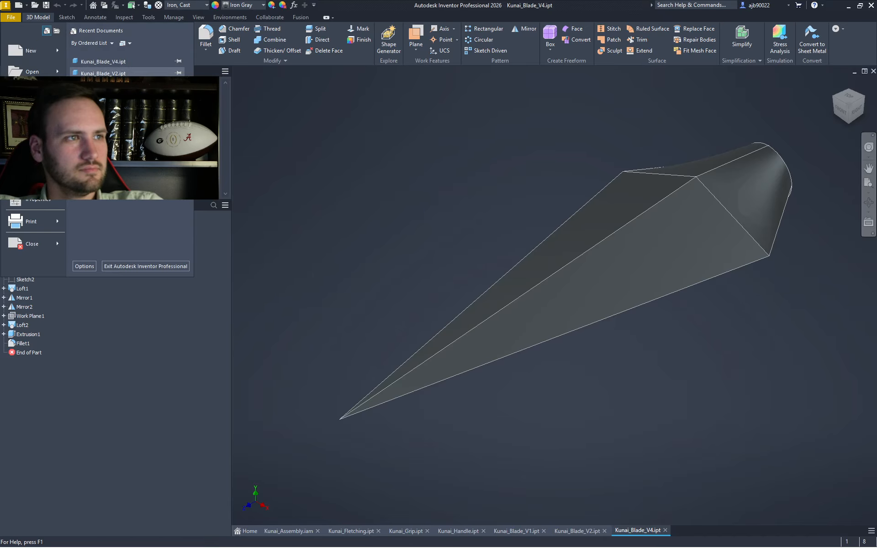
click(91, 72)
- In Kunai_Blade_V4, open Loft1's Sketch4 and exit it without changes
mouse_move(663, 535)
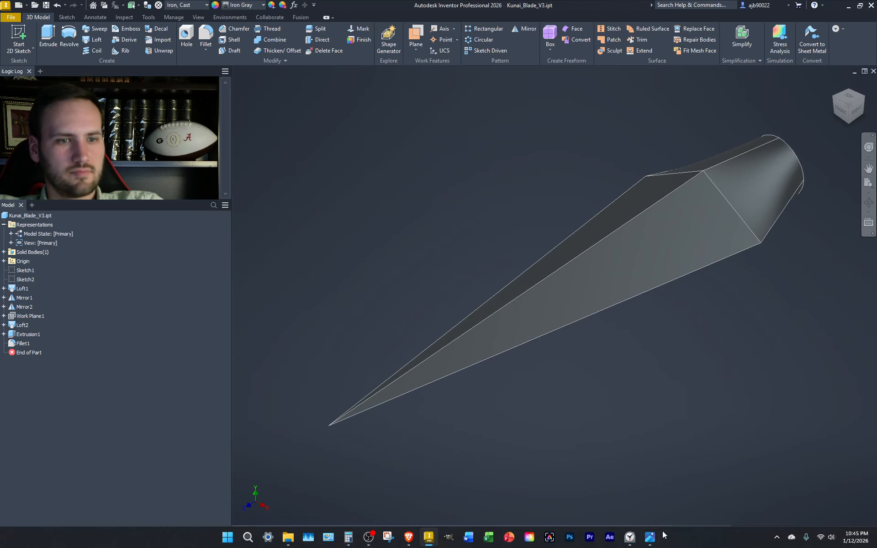
click(700, 530)
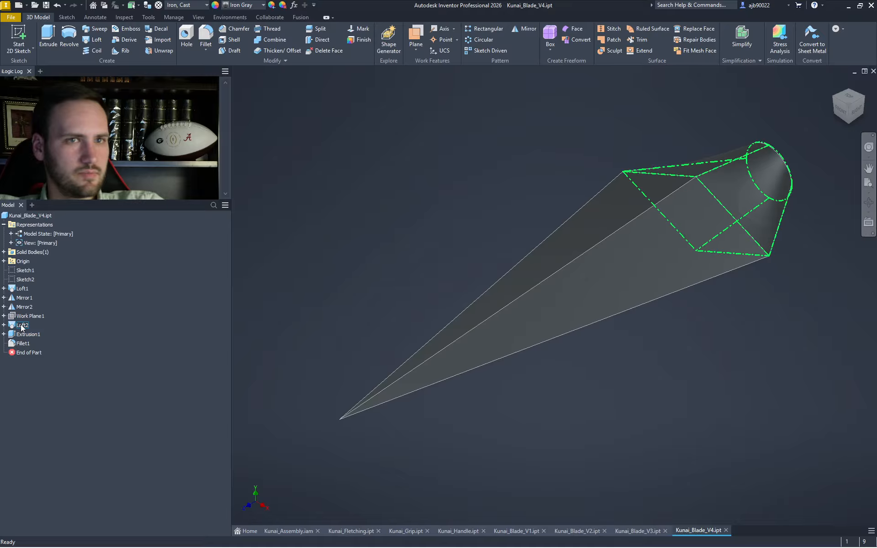
click(4, 288)
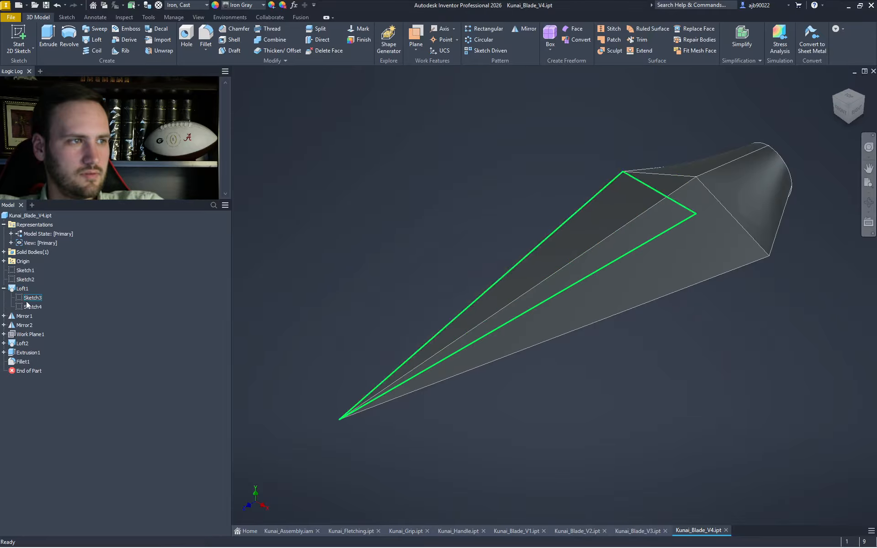
double_click(32, 306)
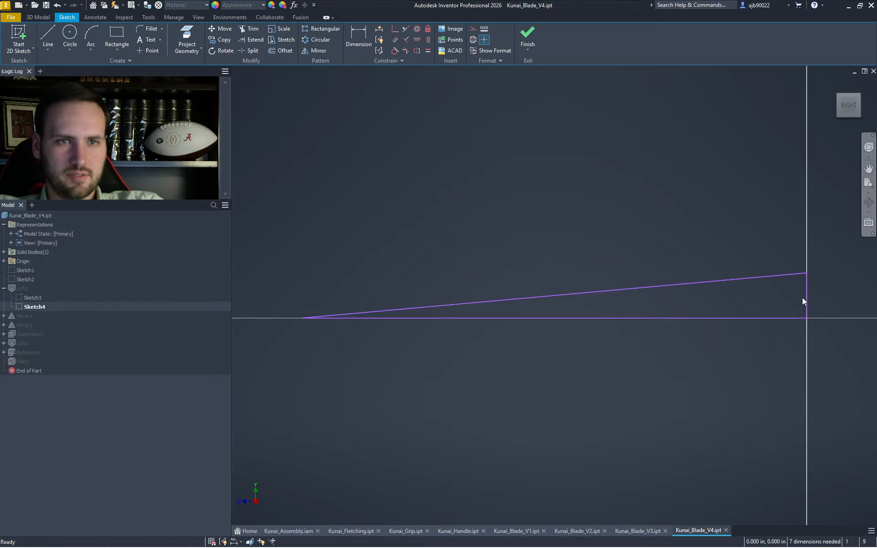
key(c)
click(806, 318)
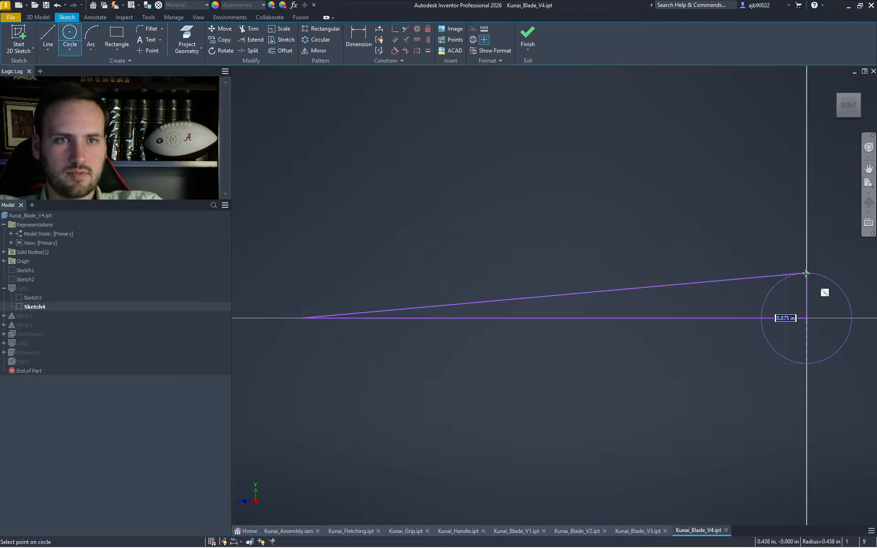
key(Escape)
click(527, 41)
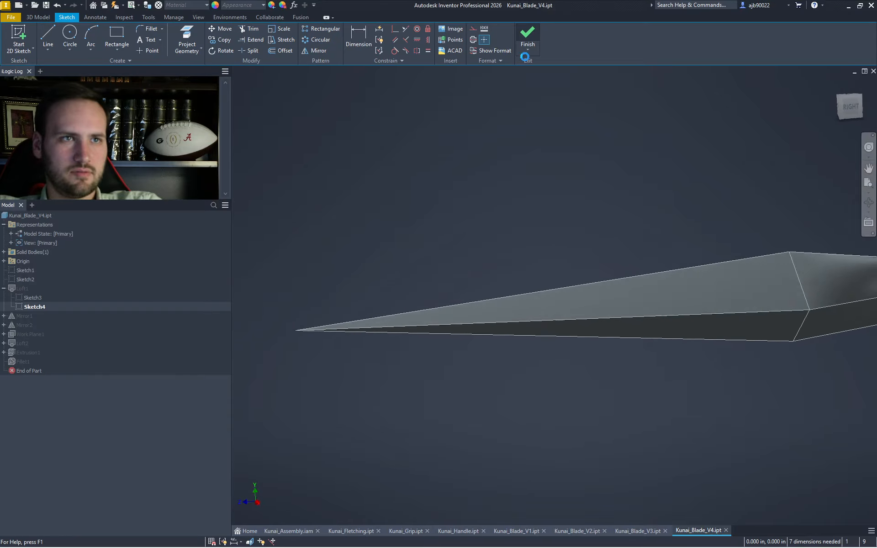
- In Sketch3, draw a 1.000 in circle centred on the triangle's back corner
double_click(27, 297)
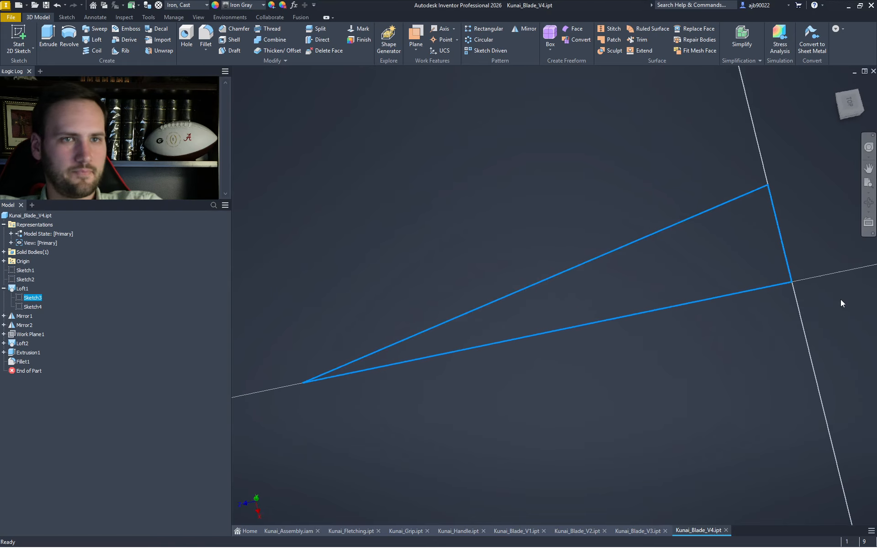
key(c)
click(807, 347)
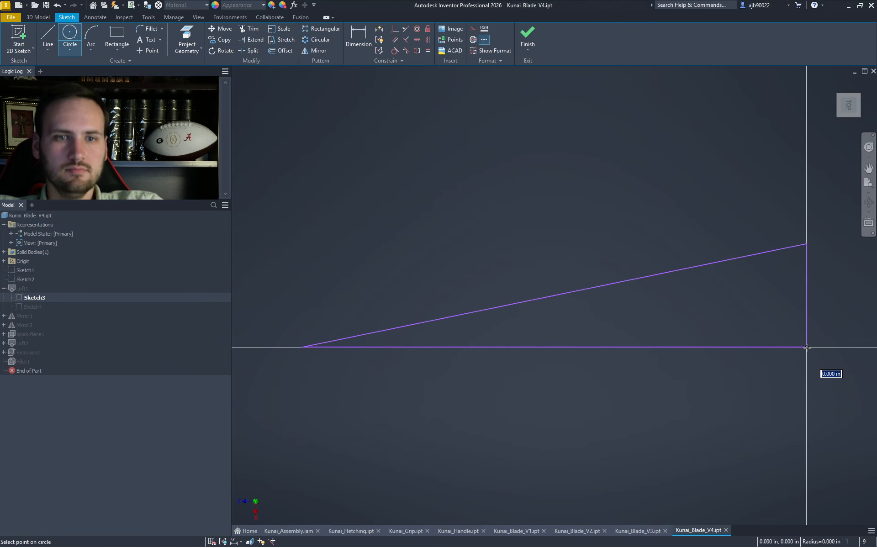
text(1)
key(Return)
- Draw a new upper edge from the circle's top to the tip, deleting the old edge and circle
key(x)
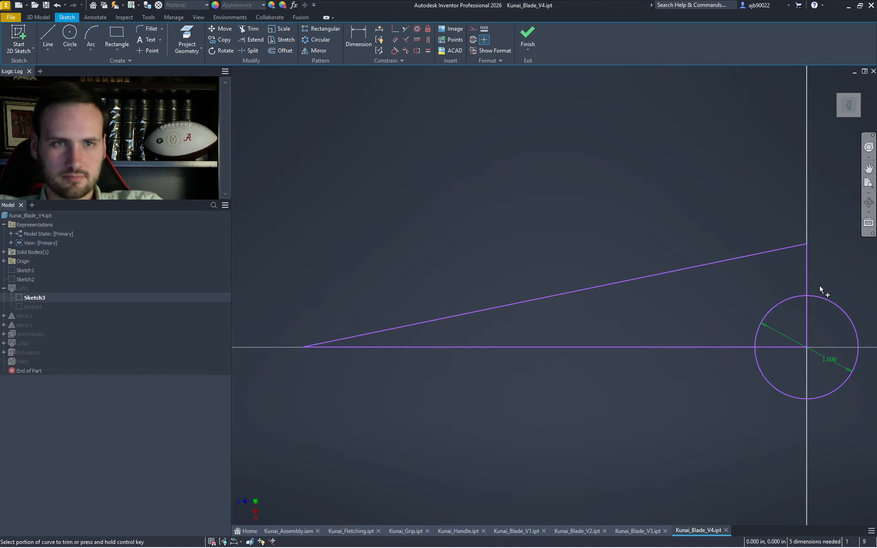
key(l)
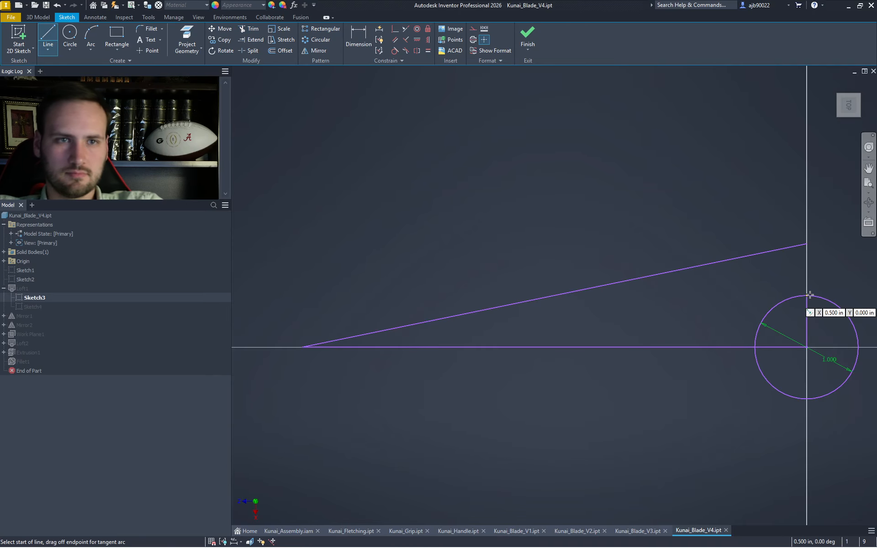
click(807, 296)
click(302, 347)
key(Escape)
drag(827, 264, 794, 238)
key(Delete)
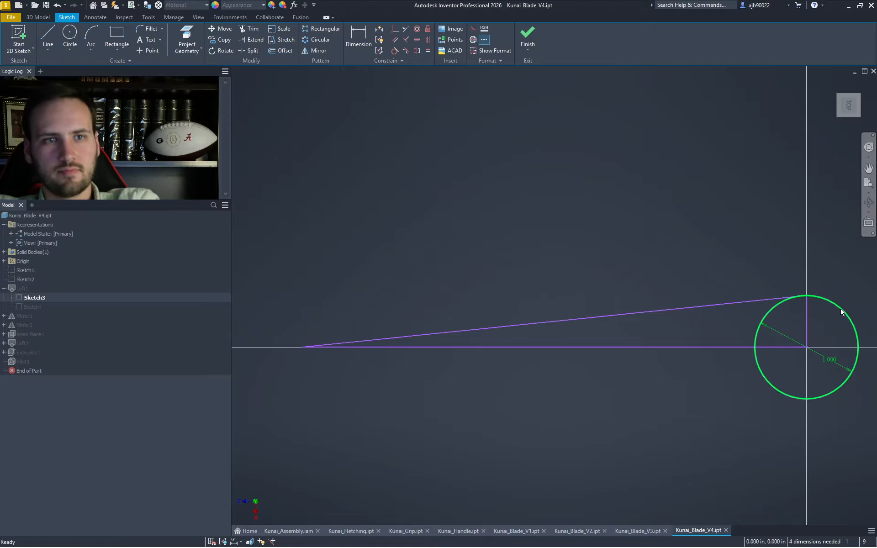
drag(858, 288, 837, 336)
key(Delete)
click(527, 37)
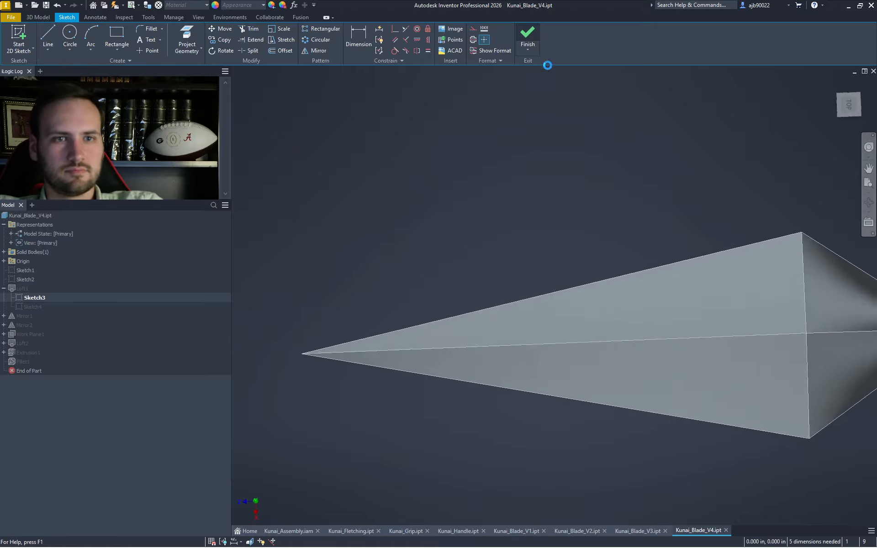
- Repair Loft2 by adding the blade's back edges as a section, then check the blade from several views
click(166, 83)
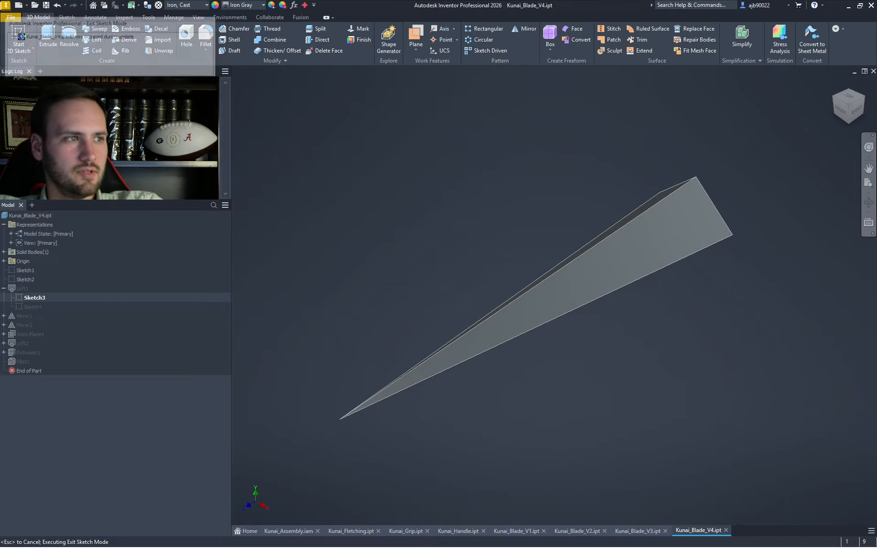
double_click(32, 346)
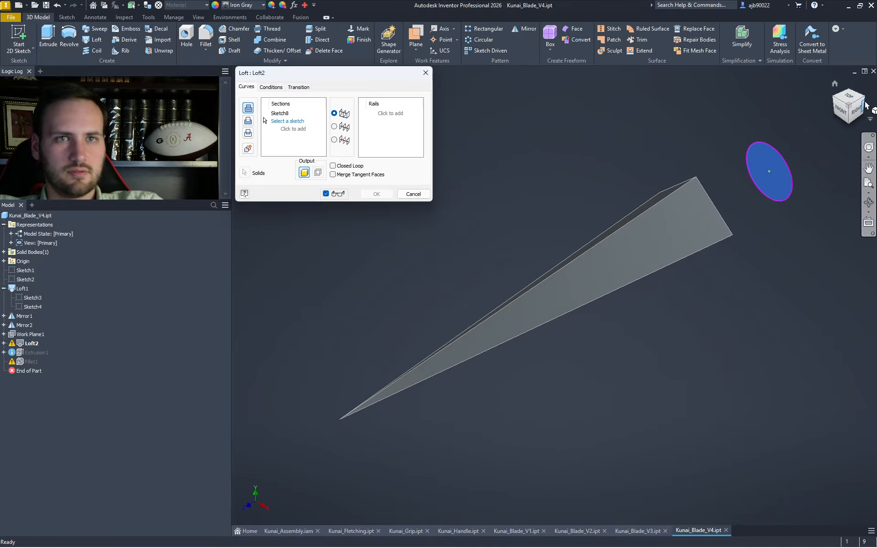
mouse_move(747, 227)
shift+middle_down()
mouse_move(741, 191)
mouse_move(648, 349)
shift+middle_up()
click(651, 343)
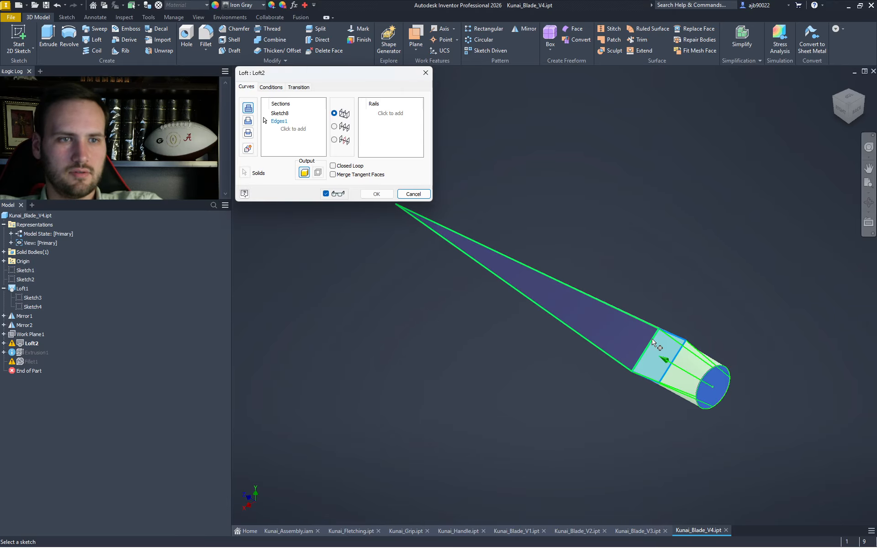
key(Return)
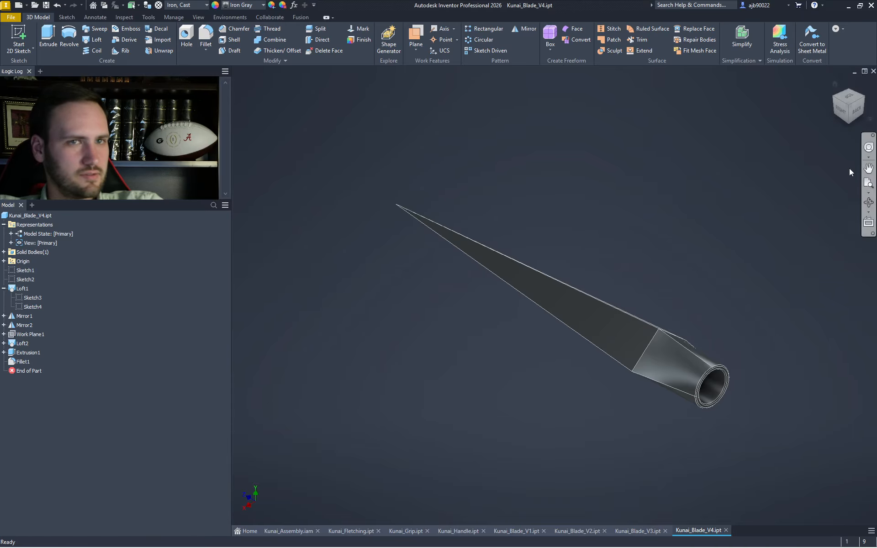
scroll(728, 380, up, 4)
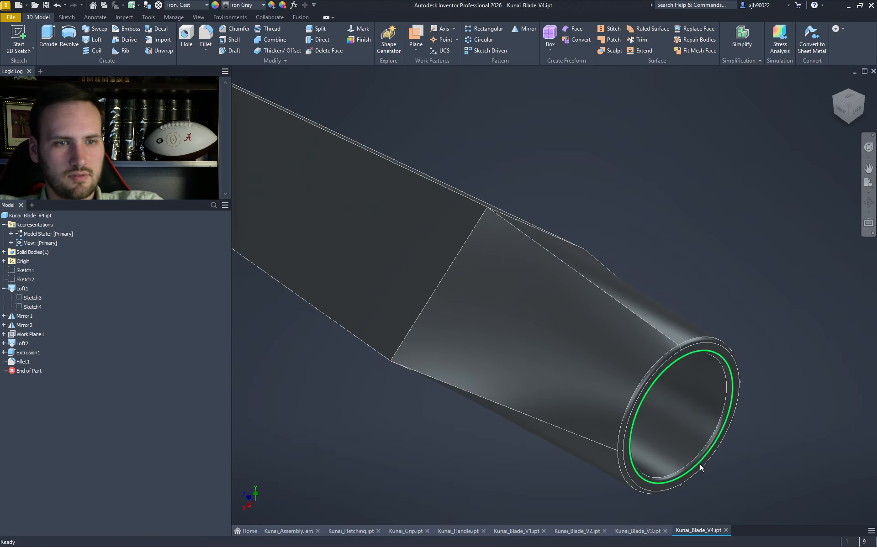
click(835, 97)
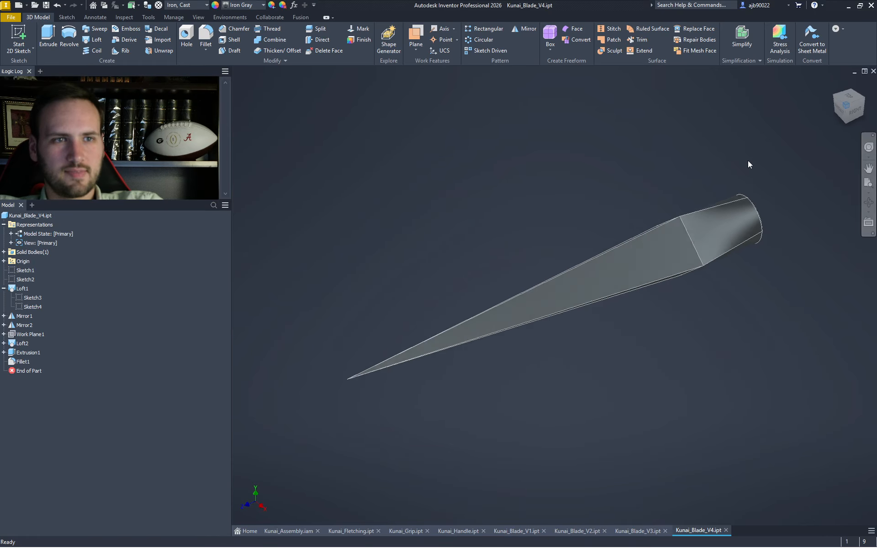
click(843, 114)
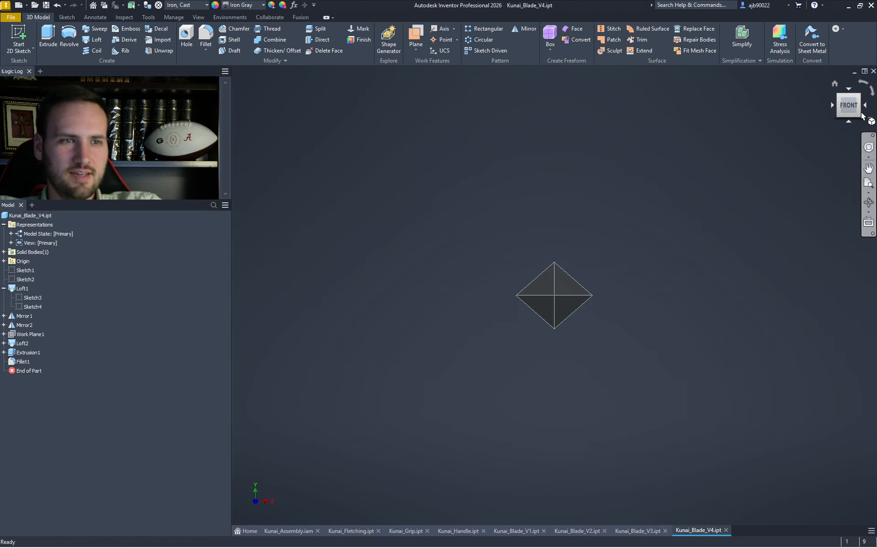
click(862, 100)
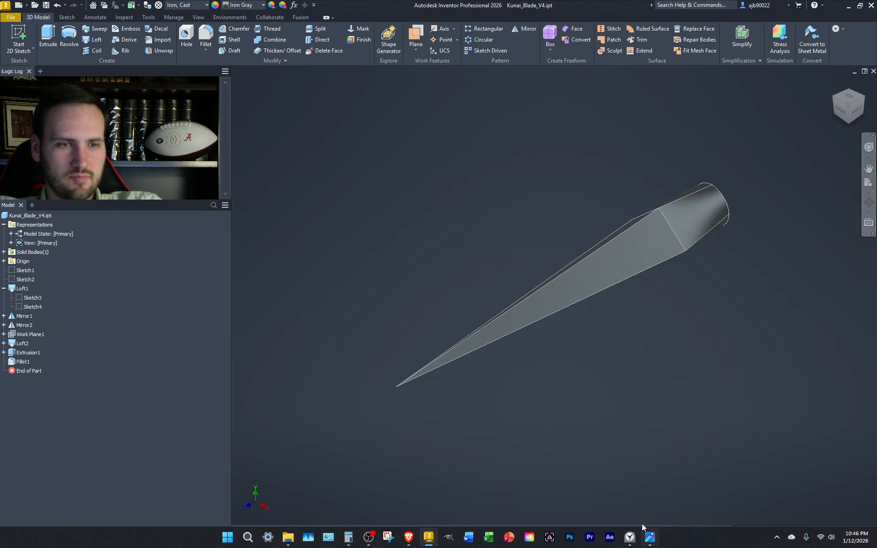
- Flip through the Kunai_Blade_V3, V2 and V1 parts, then return to Kunai_Assembly.iam
click(637, 530)
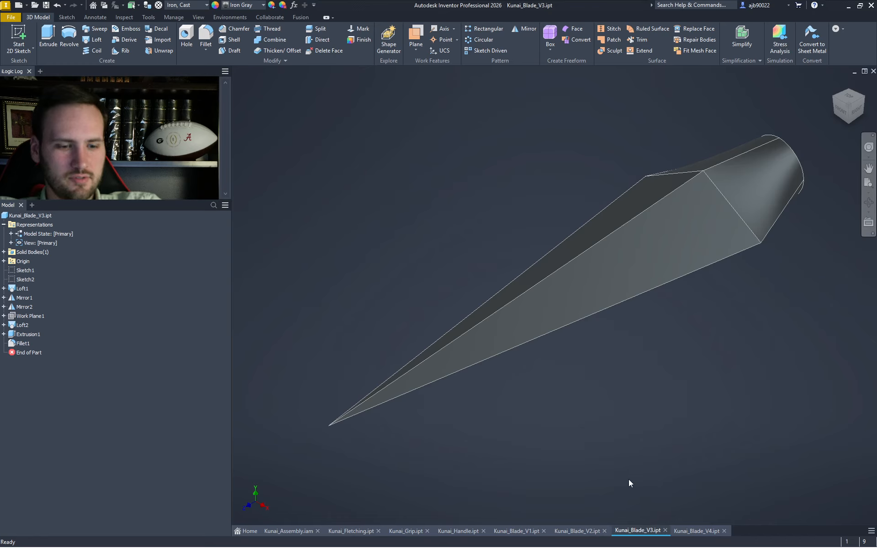
click(591, 529)
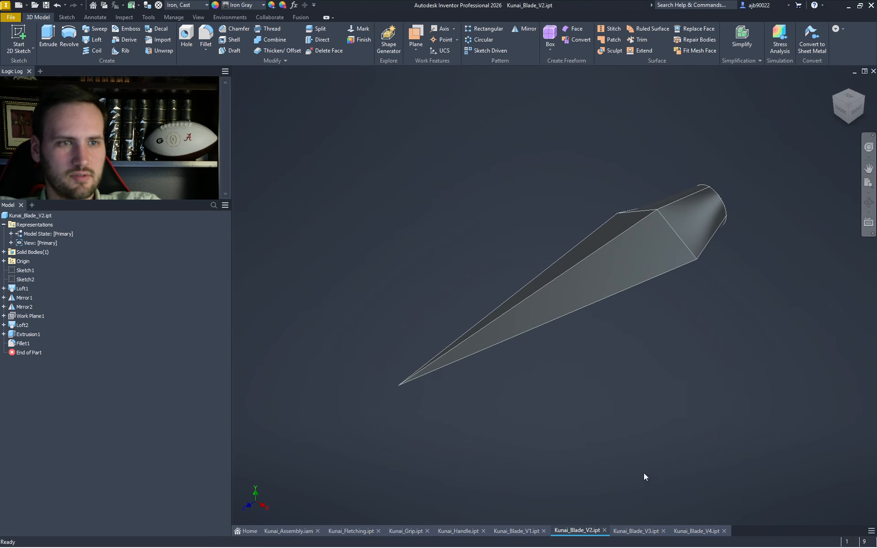
click(525, 530)
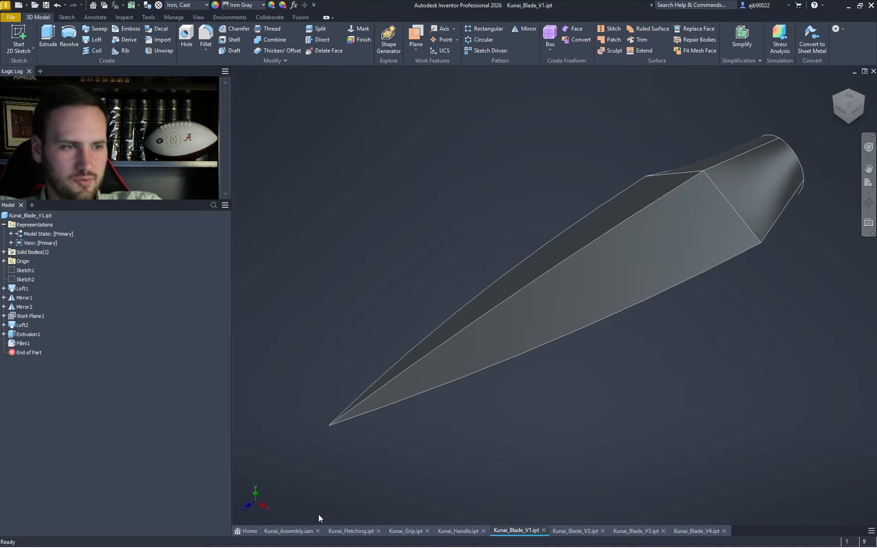
click(288, 531)
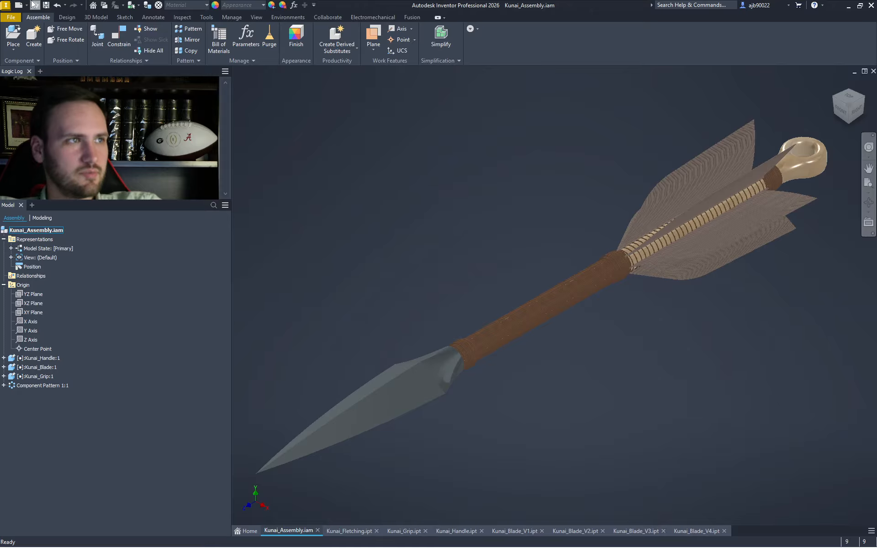
- Place Kunai_Blade_V2.ipt in the assembly grounded at the origin
click(13, 37)
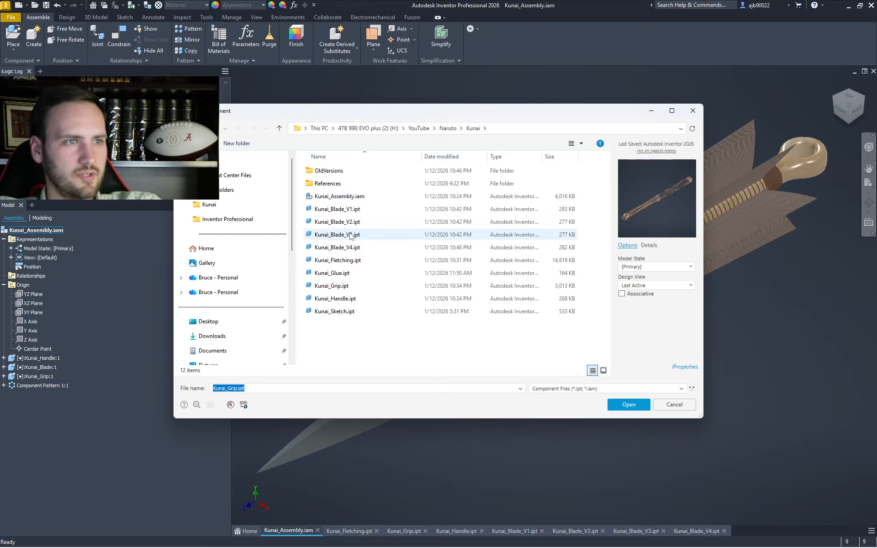
key(Escape)
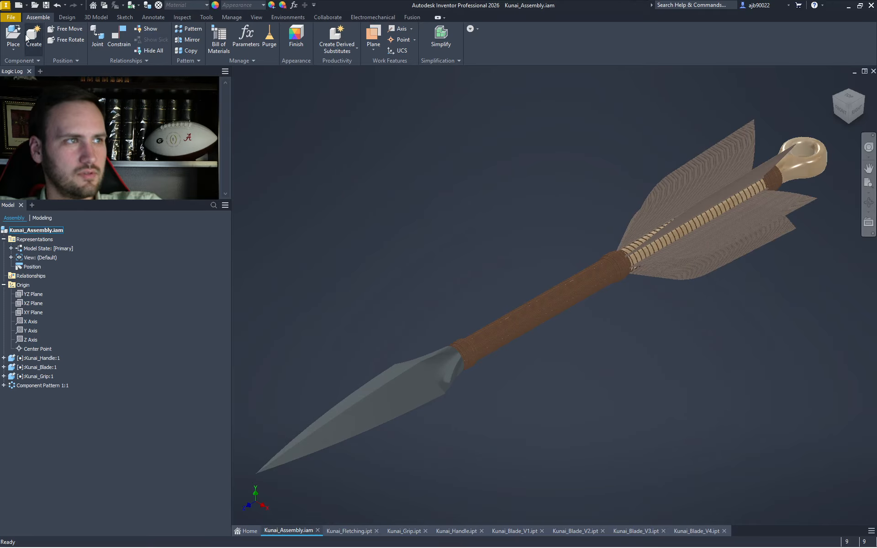
click(13, 37)
double_click(355, 221)
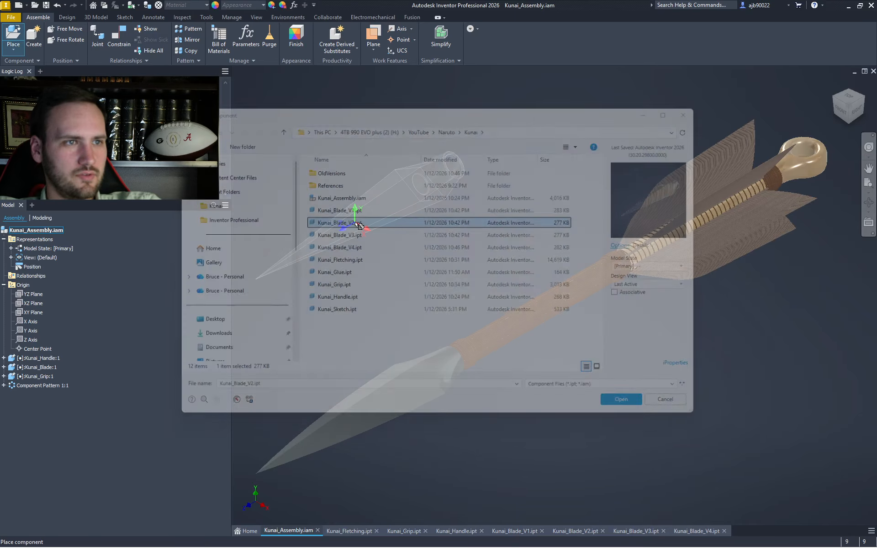
right_click(355, 222)
click(398, 234)
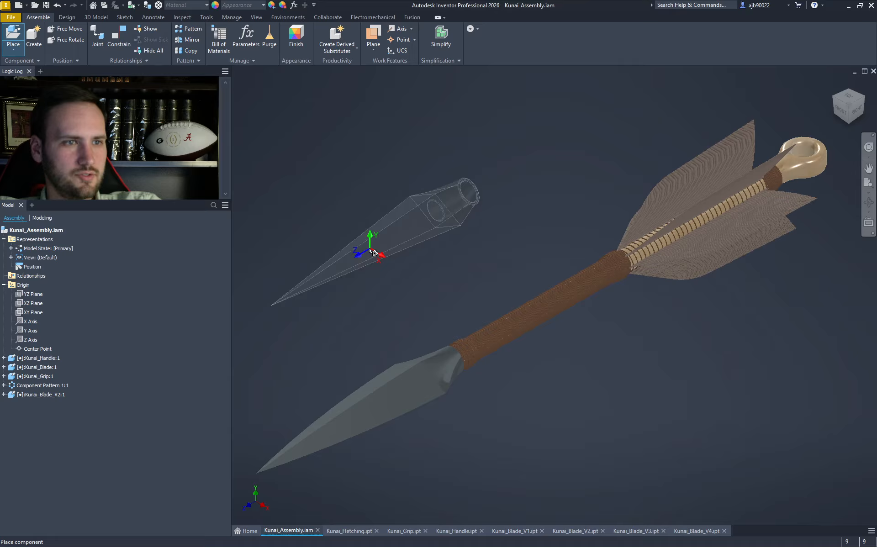
key(Escape)
- Place Kunai_Blade_V3.ipt and Kunai_Blade_V4.ipt, each grounded at the origin
click(13, 37)
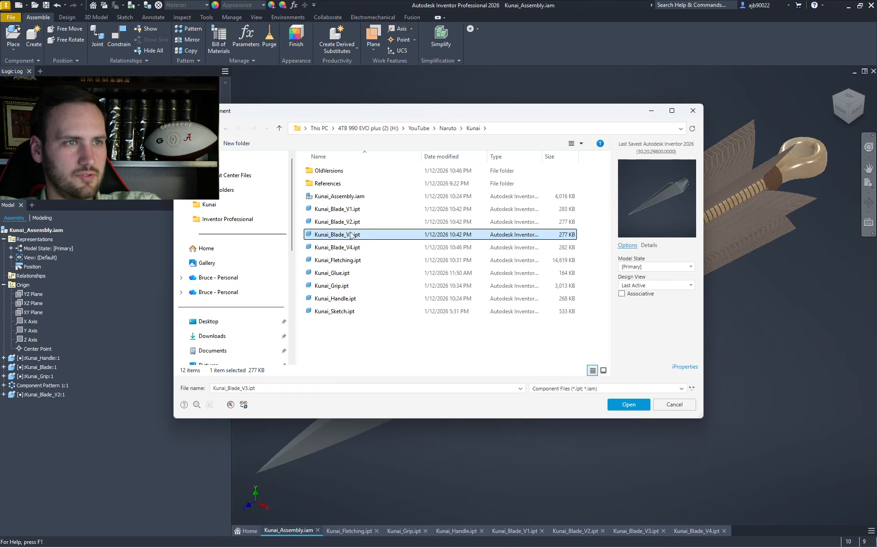
double_click(350, 234)
right_click(350, 233)
click(383, 249)
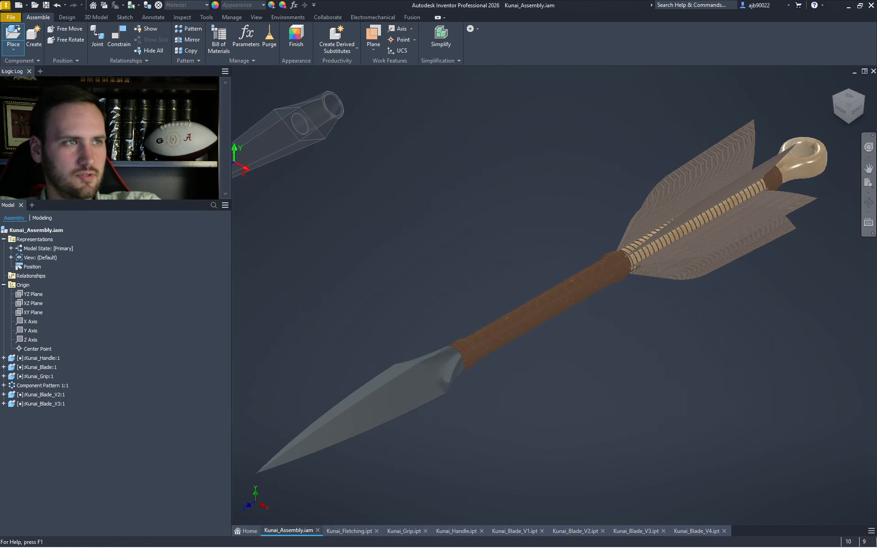
click(13, 36)
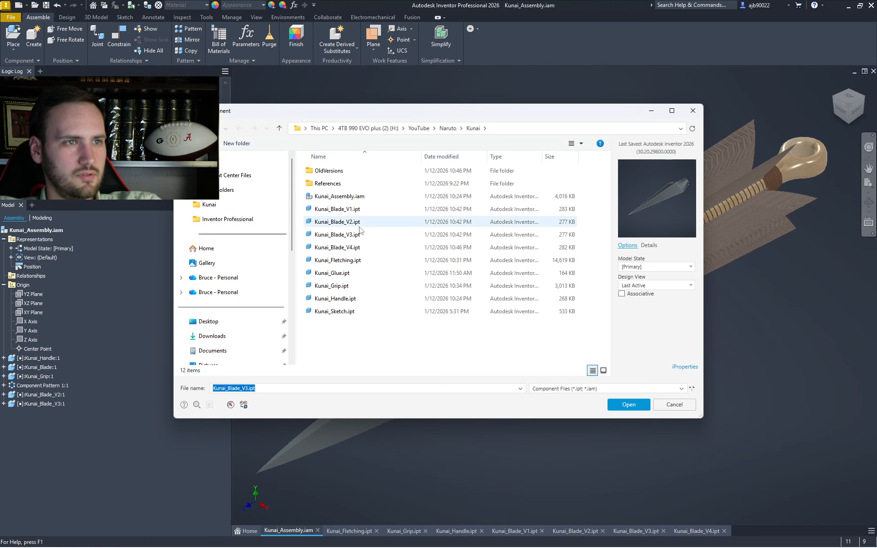
double_click(350, 247)
right_click(351, 250)
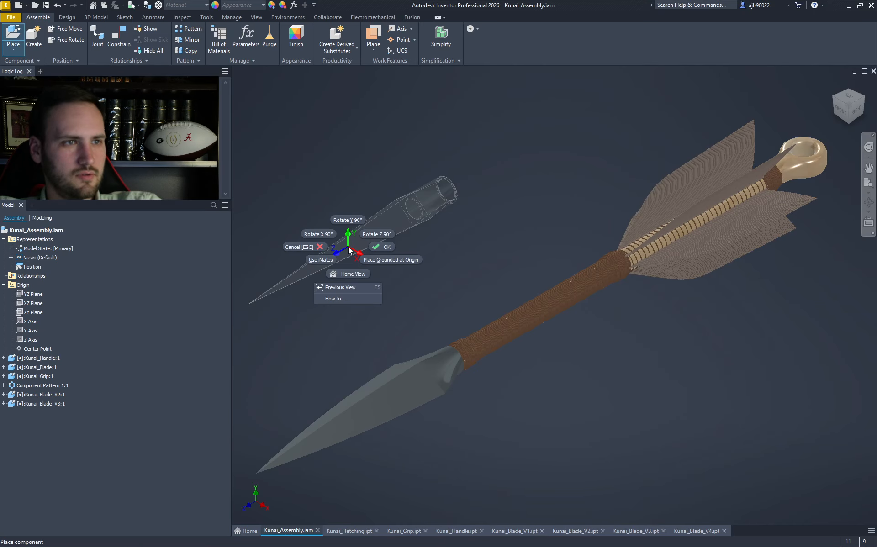
click(384, 264)
key(Escape)
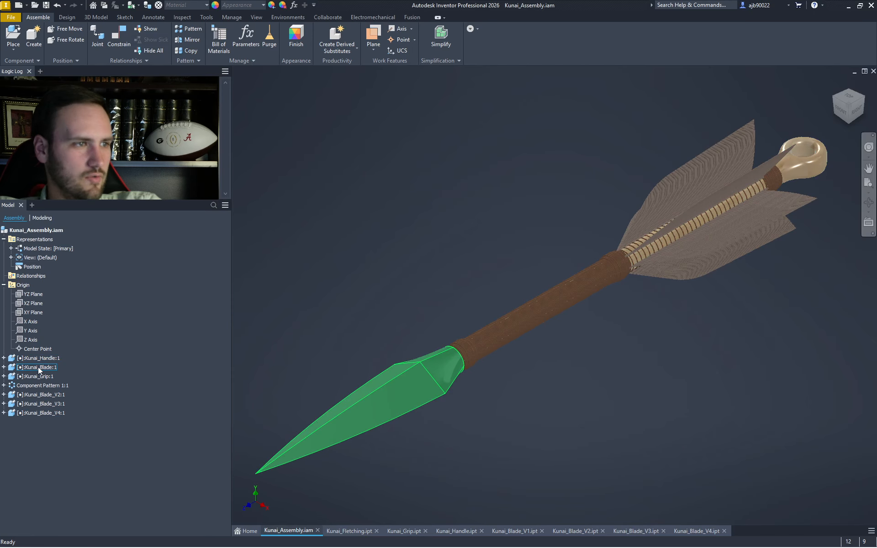
- Delete the original Kunai_Blade:1 component from the assembly
click(52, 368)
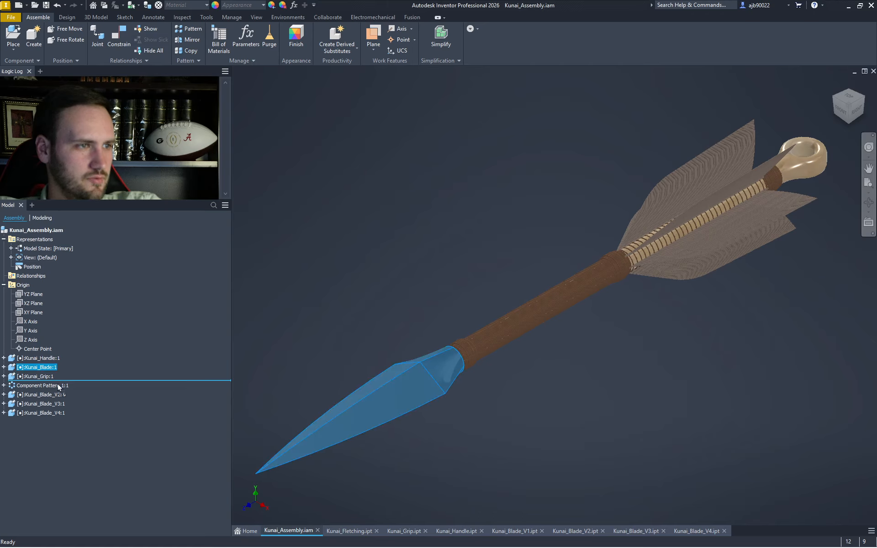
drag(58, 387, 46, 375)
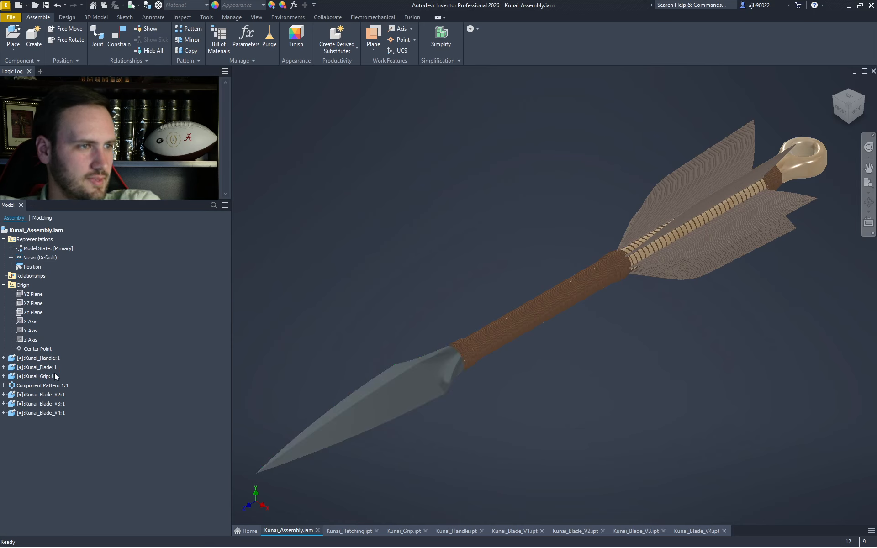
click(55, 368)
key(Delete)
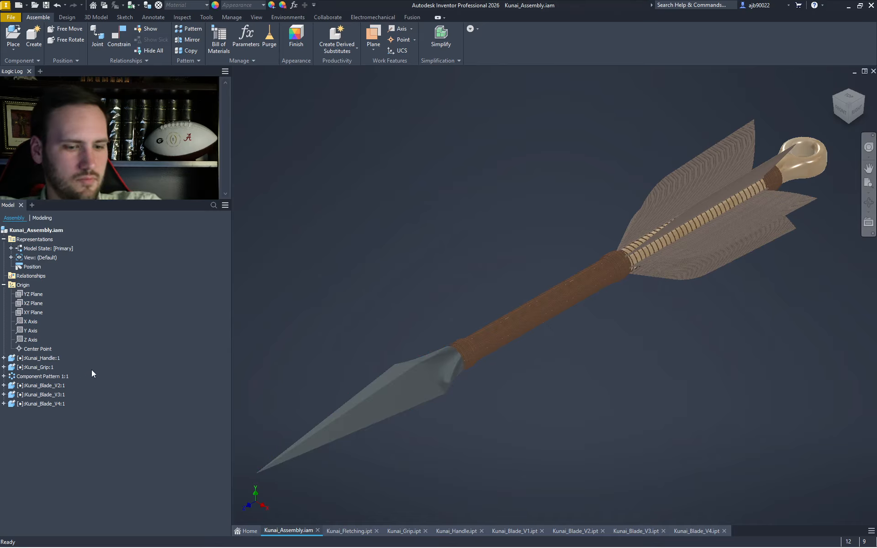
- Place Kunai_Blade_V1.ipt grounded at the origin using the P shortcut
key(p)
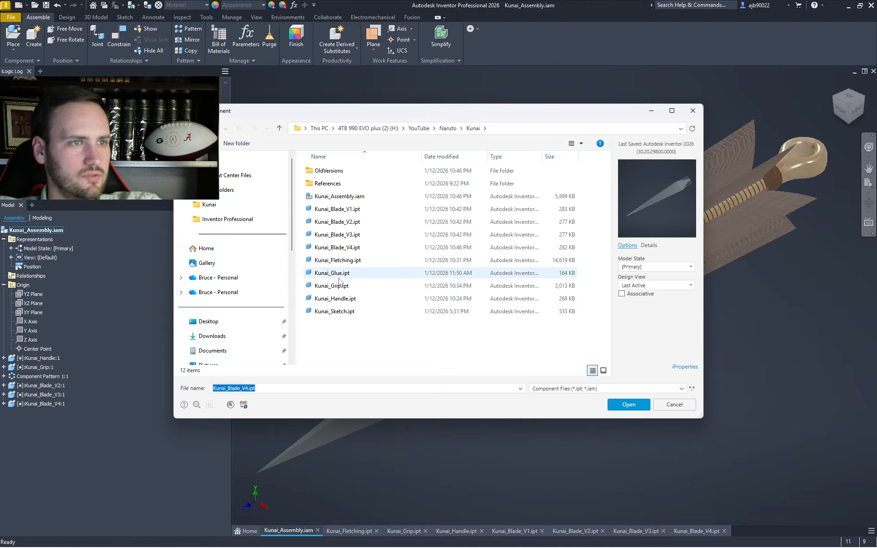
click(341, 210)
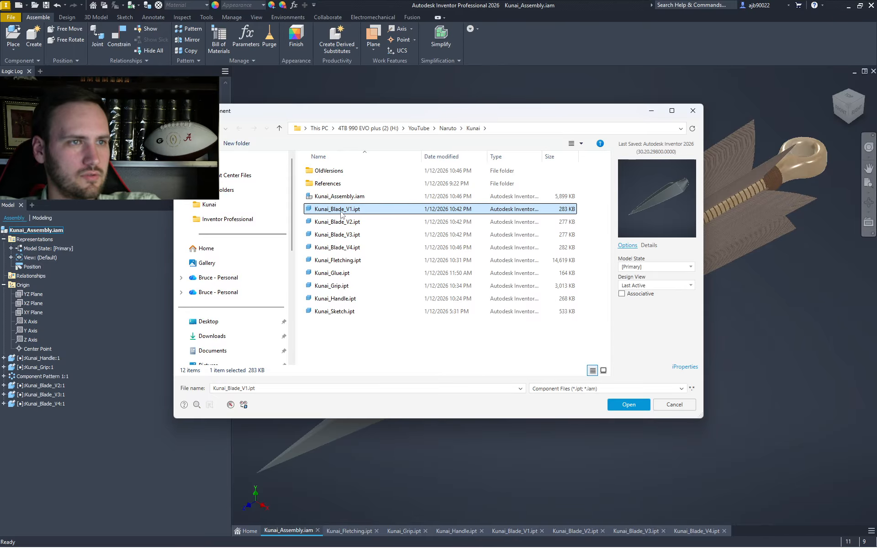
double_click(342, 210)
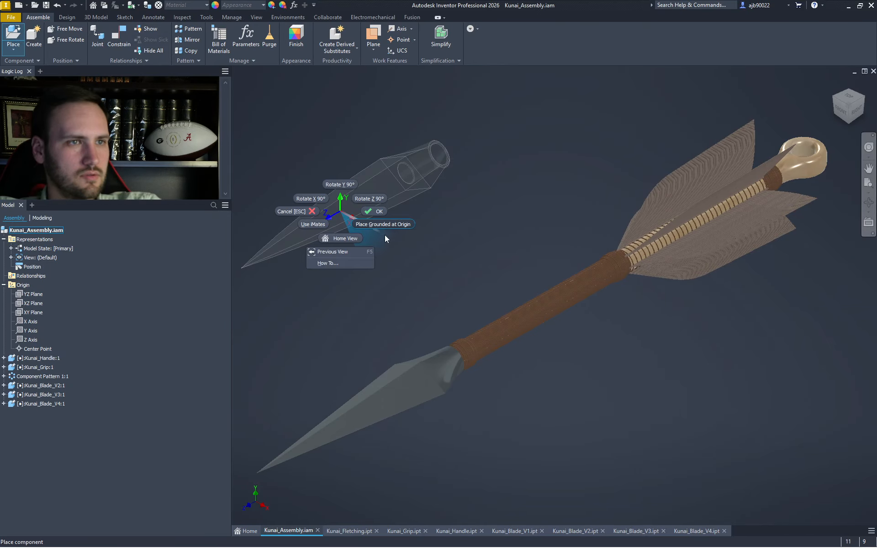
click(388, 224)
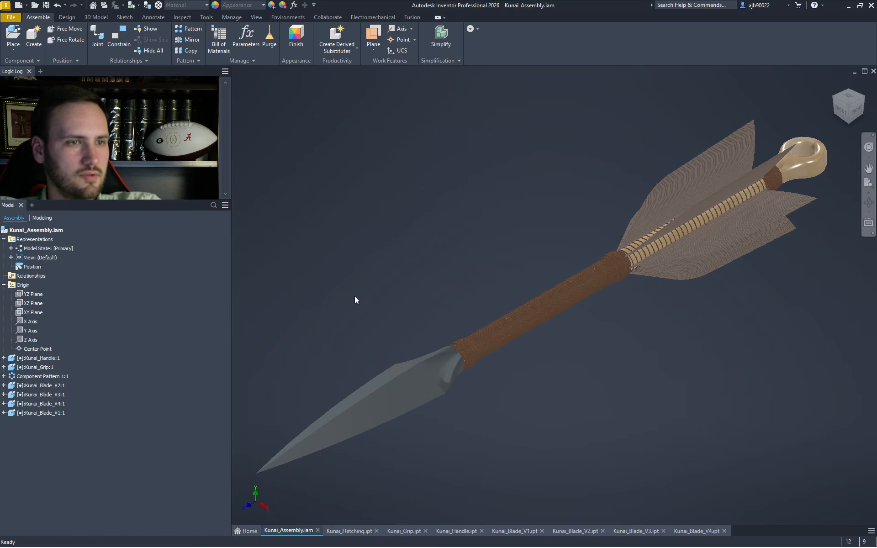
- Move Kunai_Blade_V1 above V2 in the browser and hide all four blade versions
drag(57, 413, 60, 386)
click(59, 413)
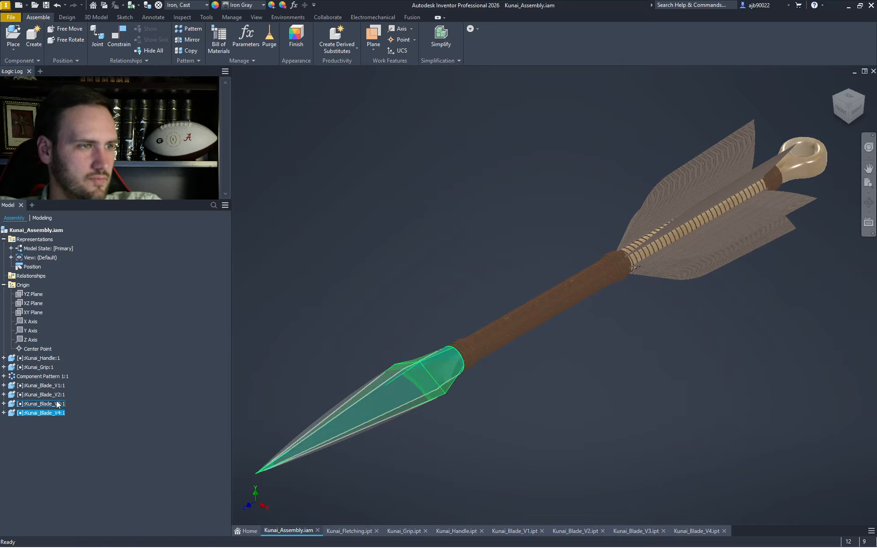
shift+click(57, 393)
right_click(58, 395)
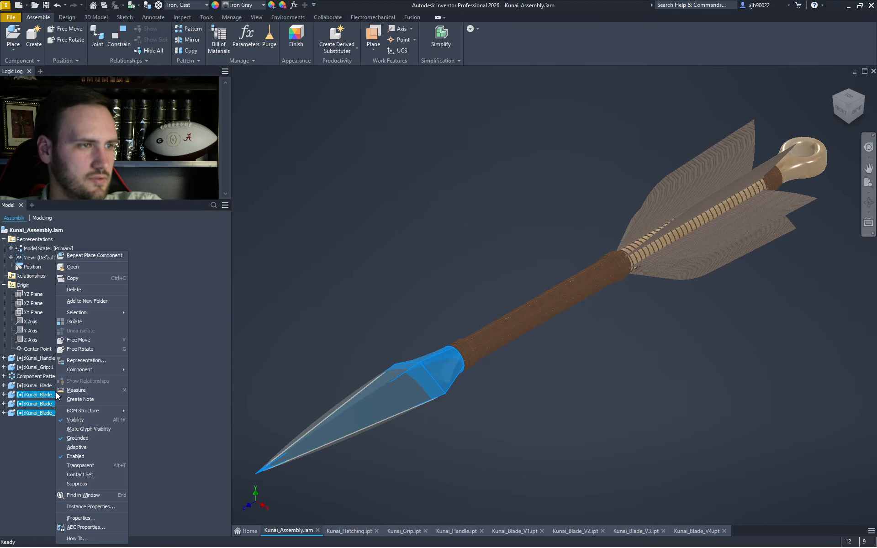
click(82, 419)
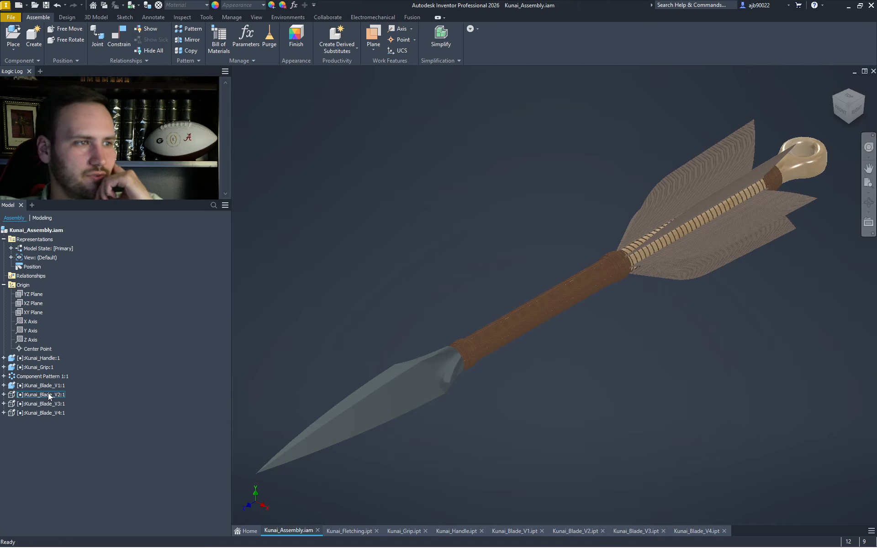
click(47, 385)
right_click(48, 385)
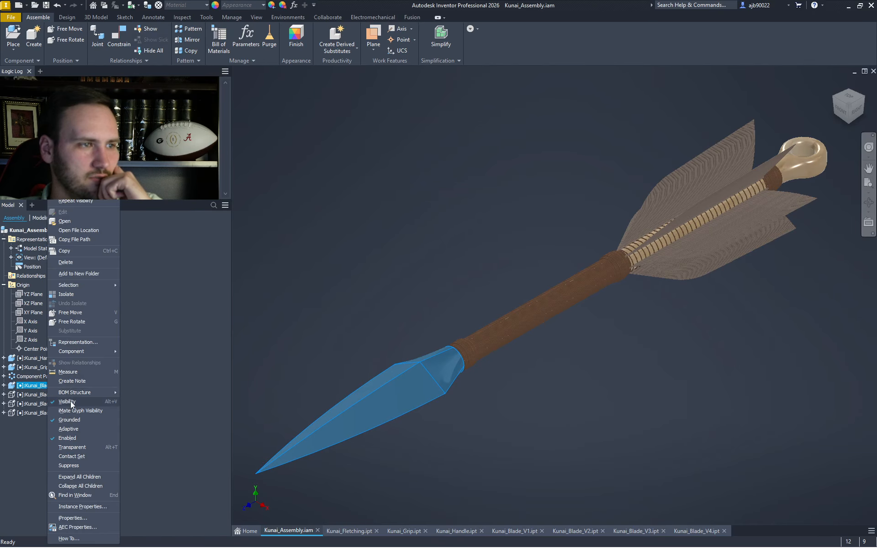
click(69, 402)
- Toggle the V2, V3 and V4 blades to compare them, ending with V3 hidden and V4 showing
right_click(51, 394)
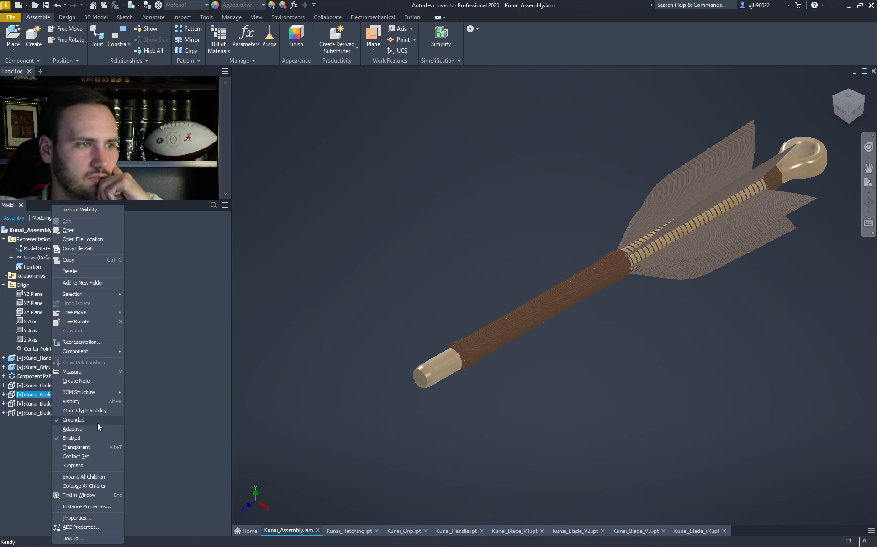
click(92, 403)
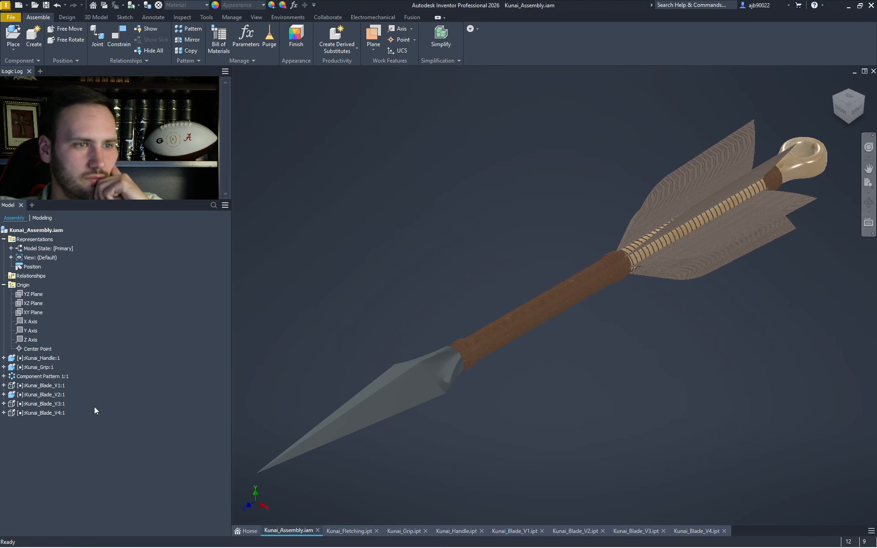
right_click(44, 400)
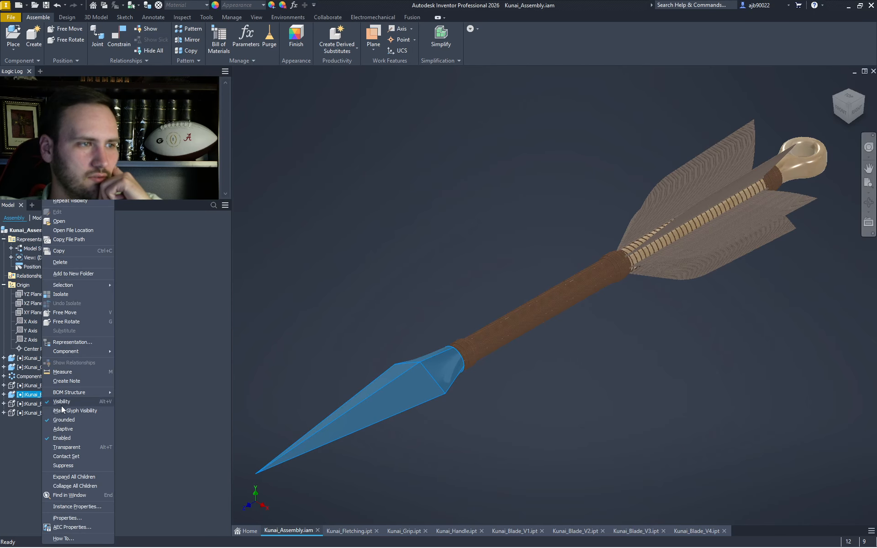
click(62, 403)
right_click(50, 404)
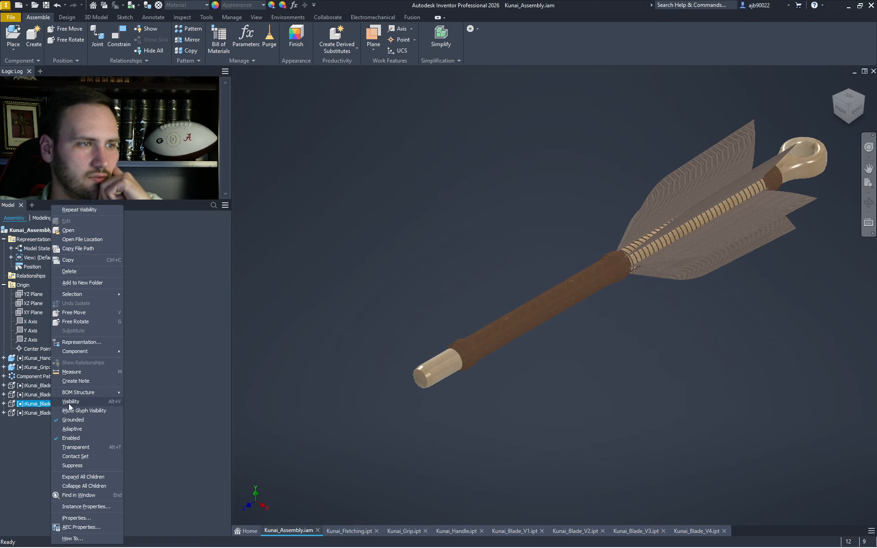
click(68, 402)
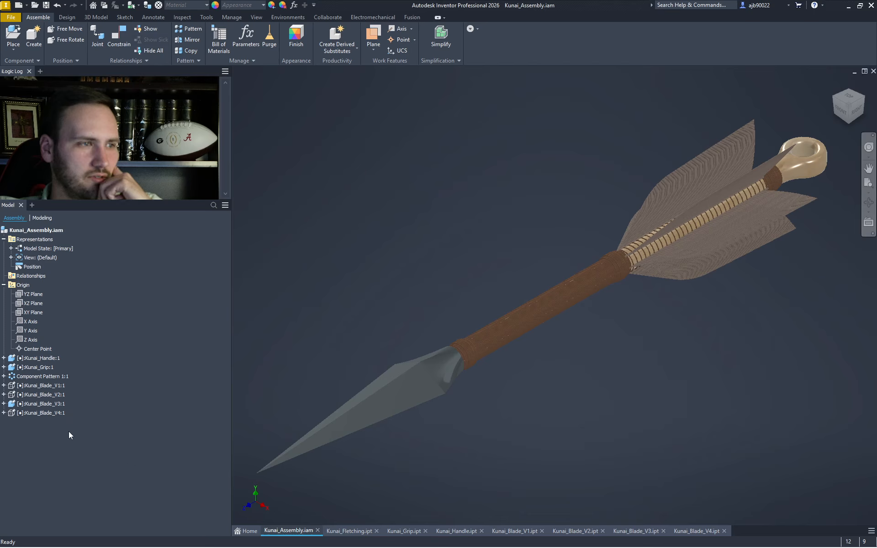
right_click(37, 414)
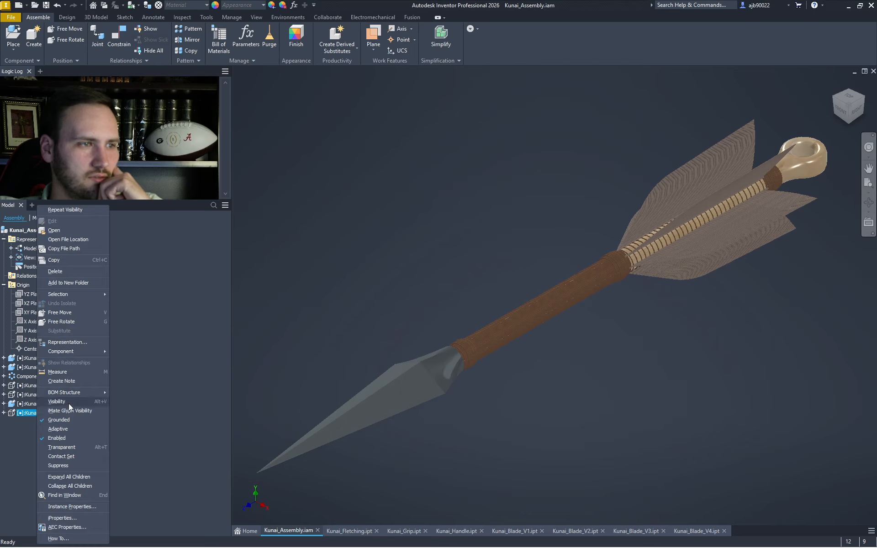
click(69, 404)
right_click(49, 404)
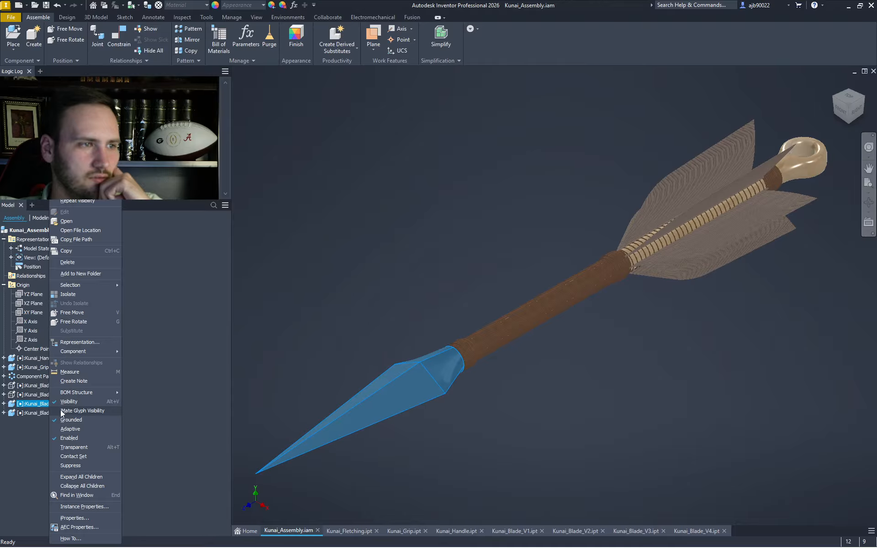
click(71, 402)
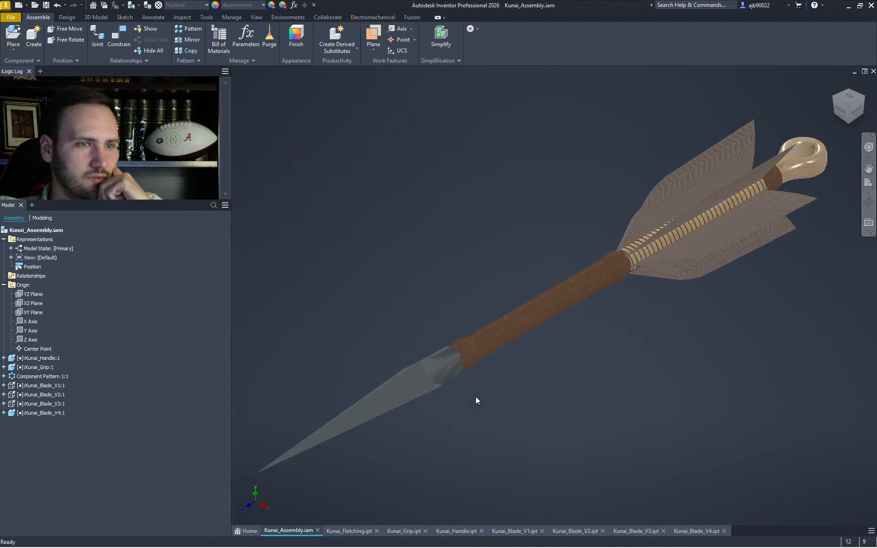
- View the kunai from the top, show the V3 blade and hide the V4 blade
click(850, 102)
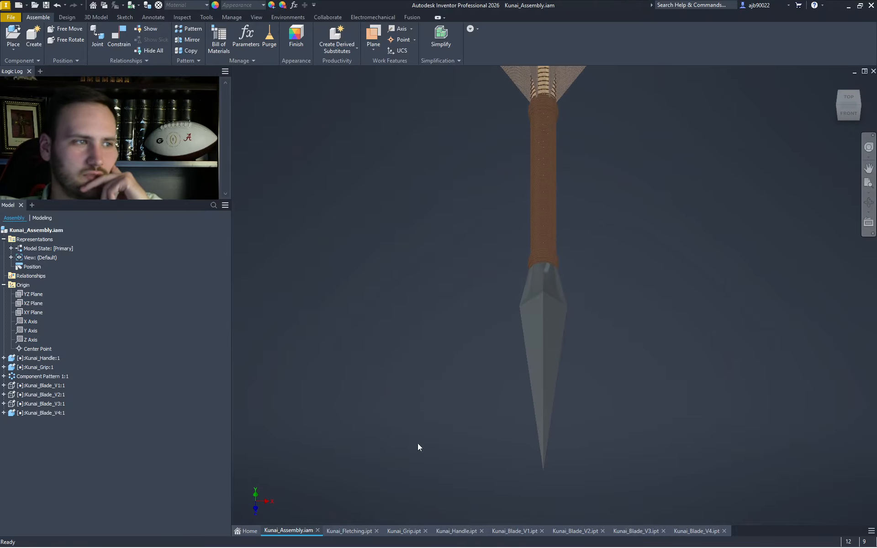
click(36, 403)
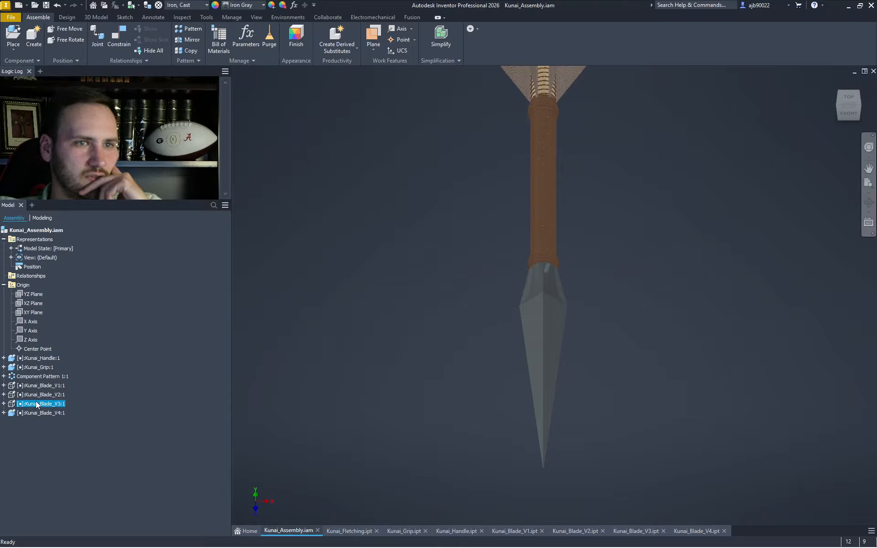
right_click(40, 405)
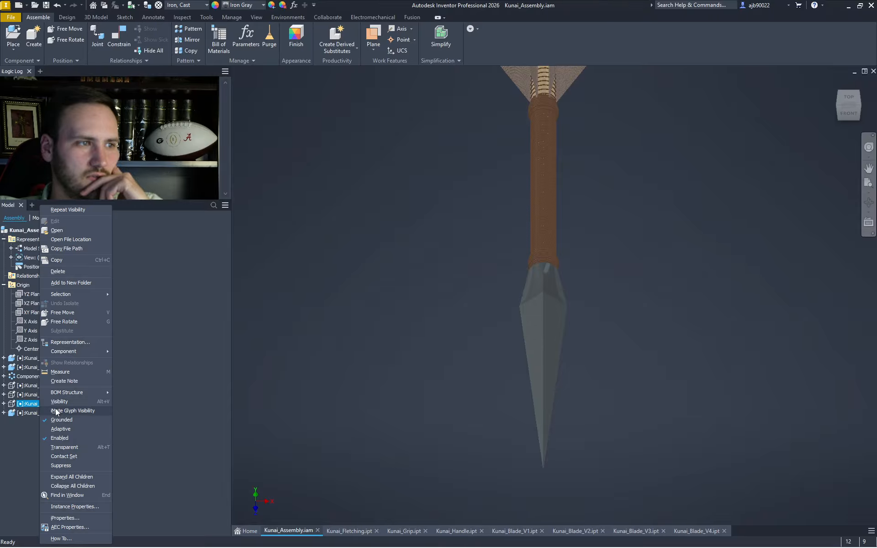
click(63, 402)
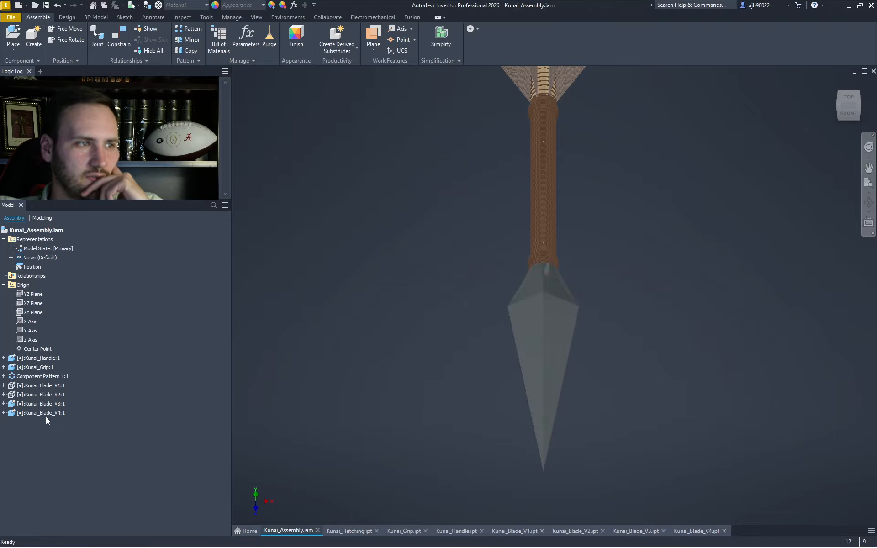
right_click(44, 413)
click(67, 401)
- Show the V2 blade, hide then reshow V3, and switch to Kunai_Blade_V2.ipt
right_click(41, 396)
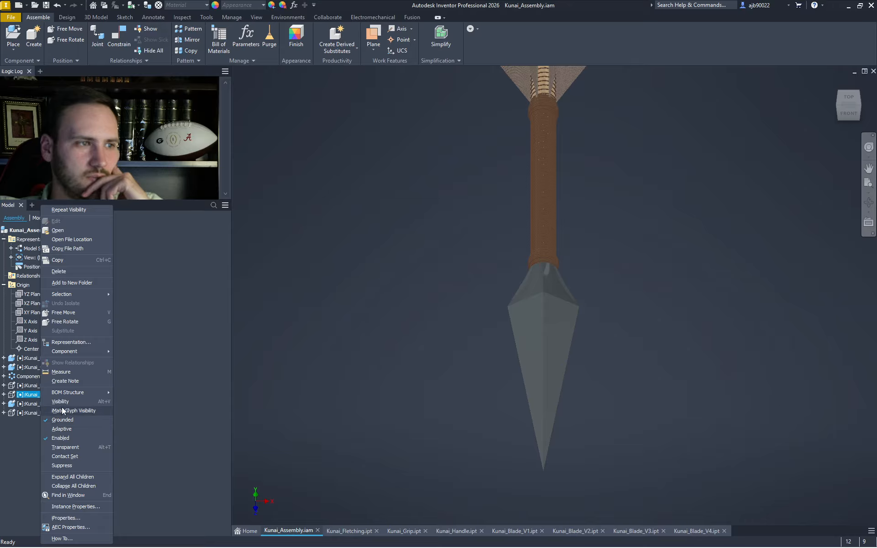
click(62, 402)
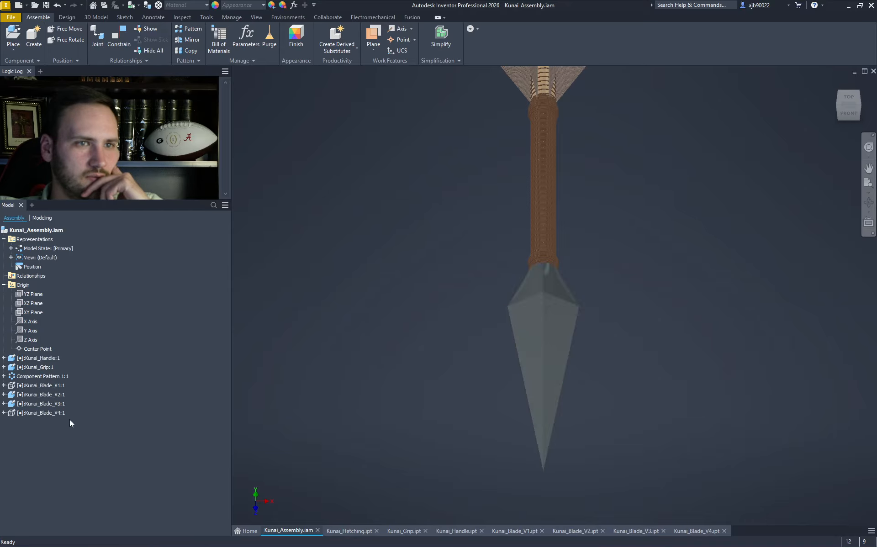
right_click(50, 404)
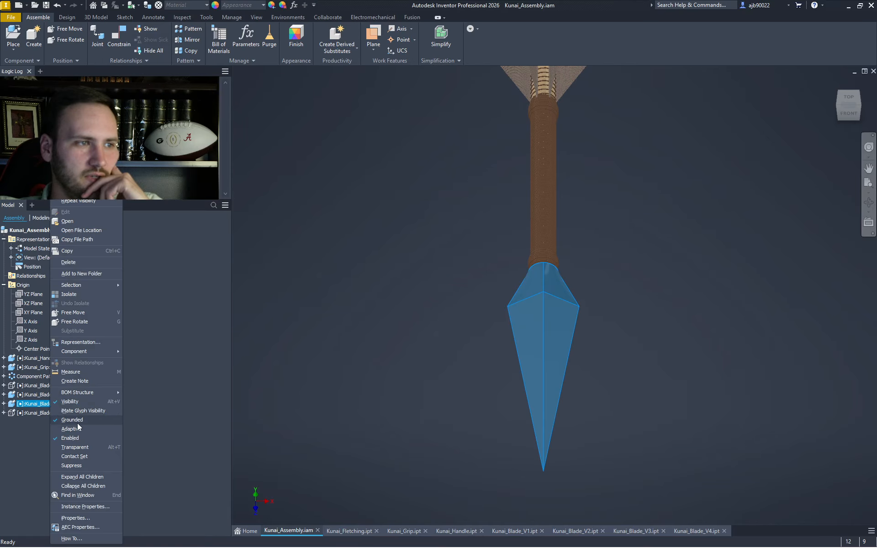
click(77, 405)
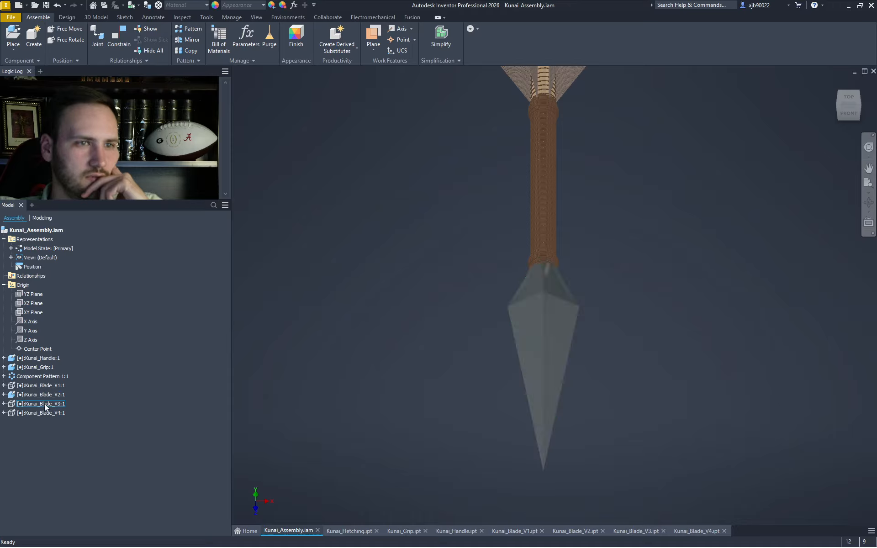
right_click(46, 405)
click(60, 404)
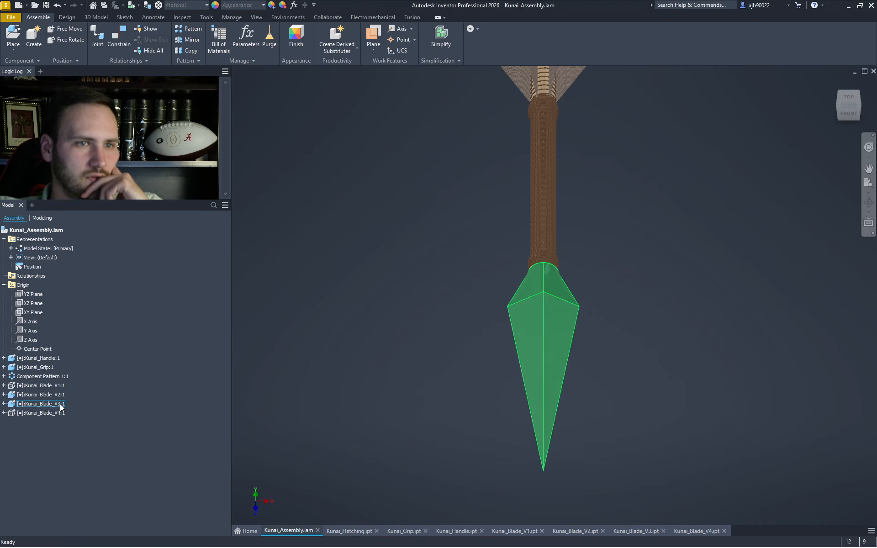
click(577, 530)
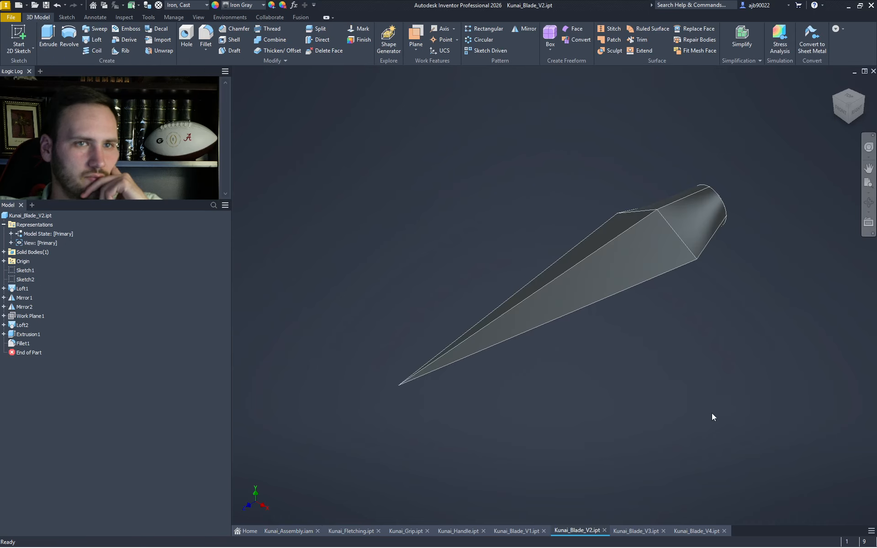
click(637, 530)
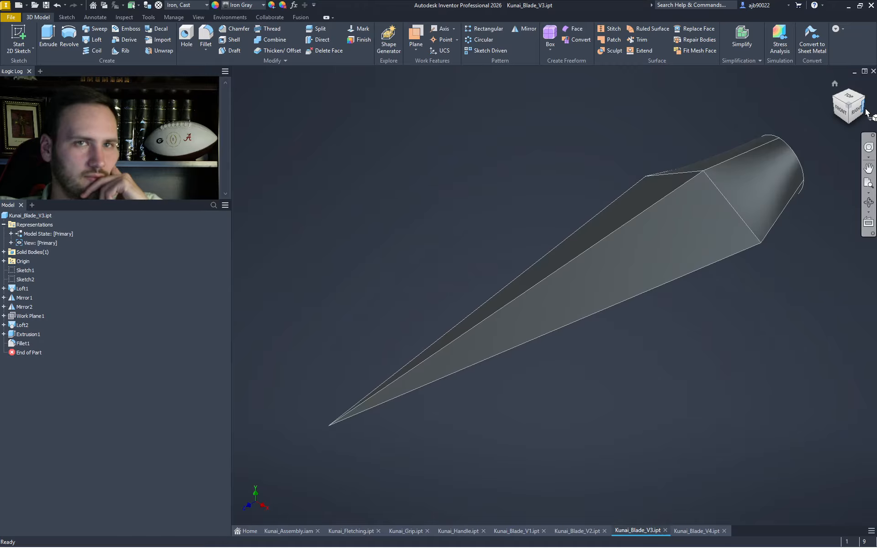
scroll(655, 393, down, 3)
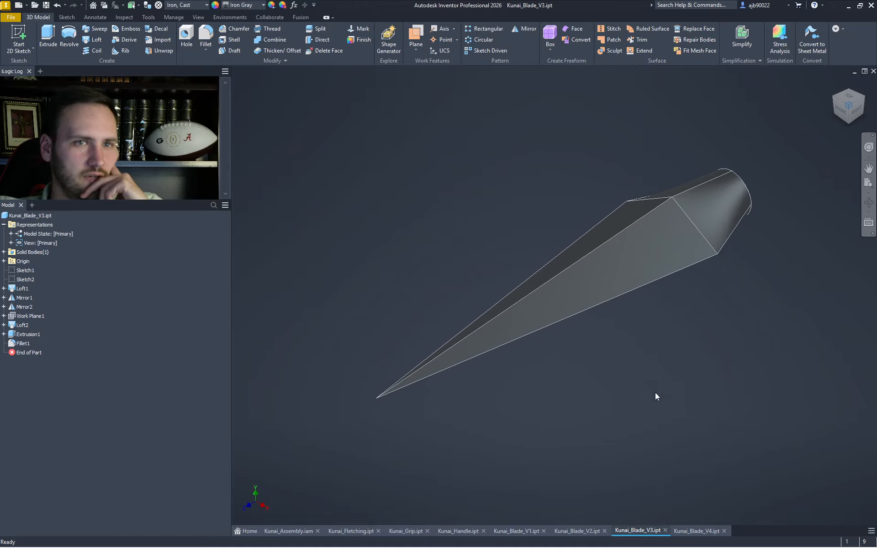
click(576, 531)
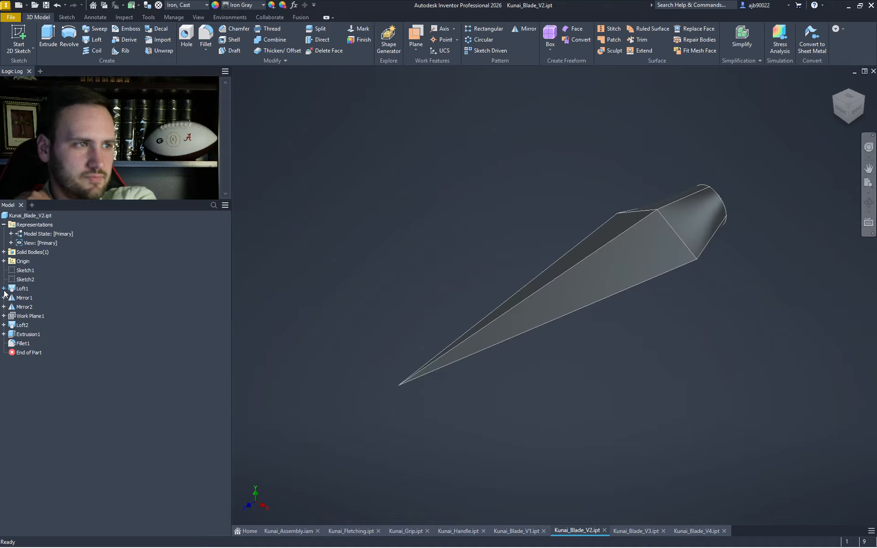
click(4, 289)
- Edit Loft1's Sketch3, dimension the top line at 0.750 in, then delete that dimension
double_click(27, 298)
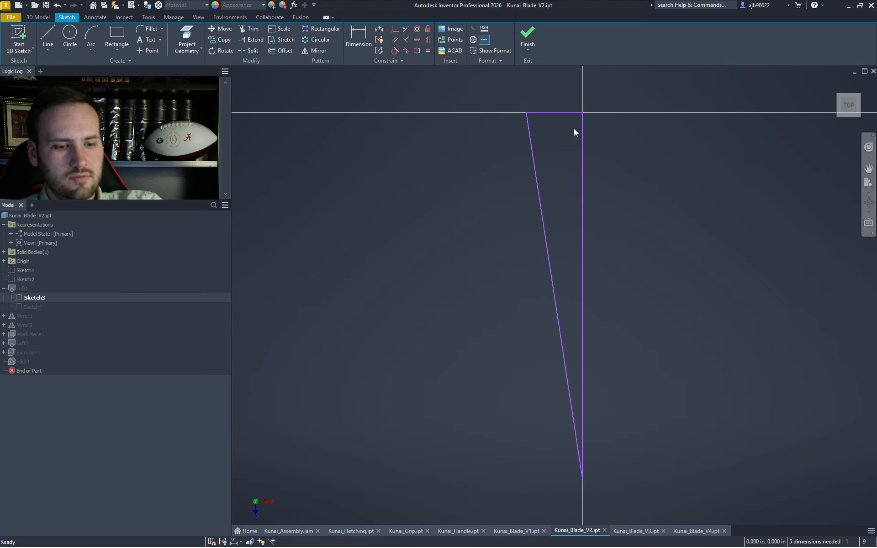
key(d)
click(570, 113)
click(569, 97)
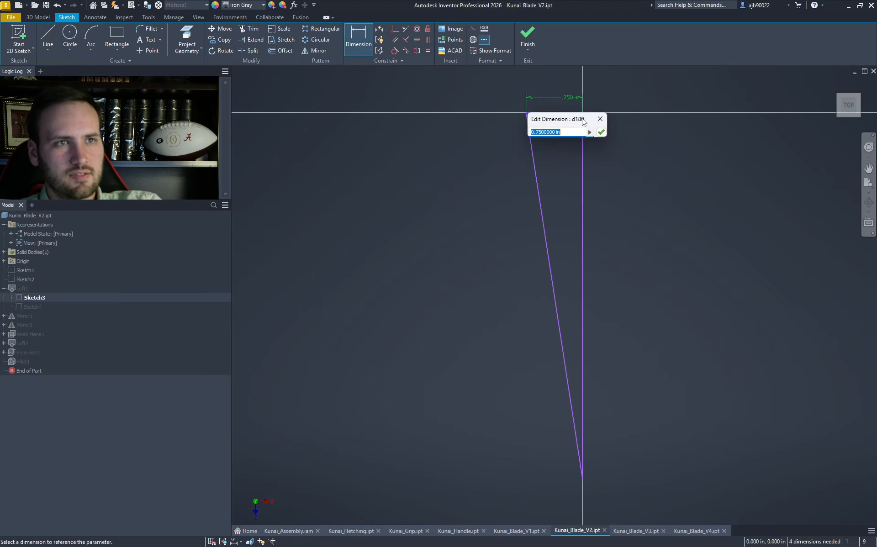
key(Return)
key(c)
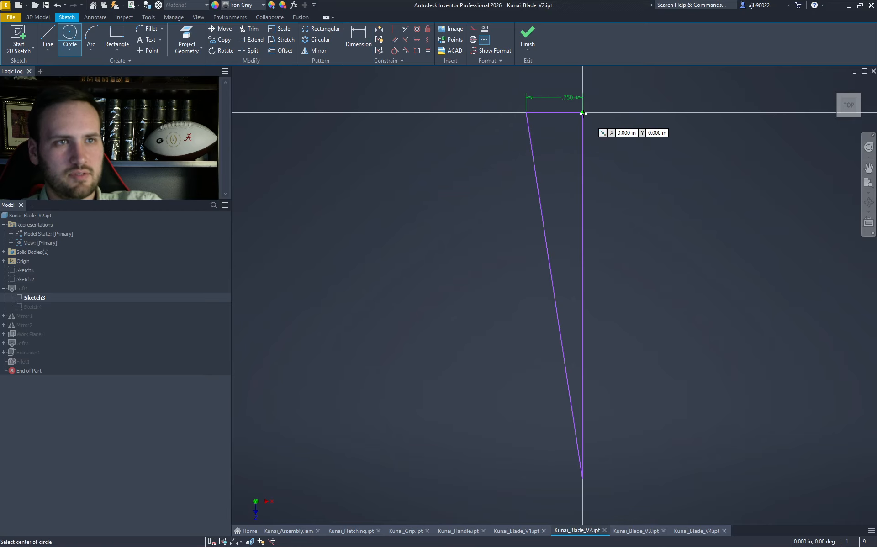
click(582, 113)
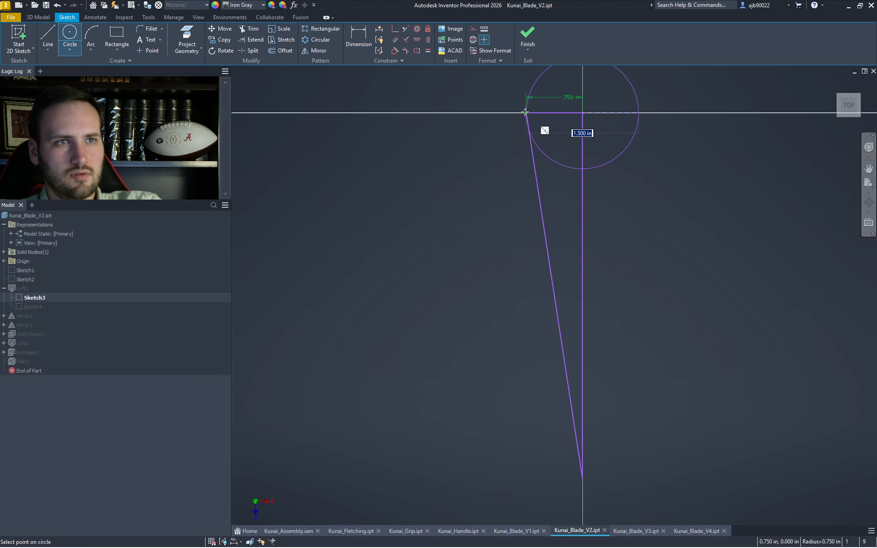
key(Escape)
click(554, 97)
key(Delete)
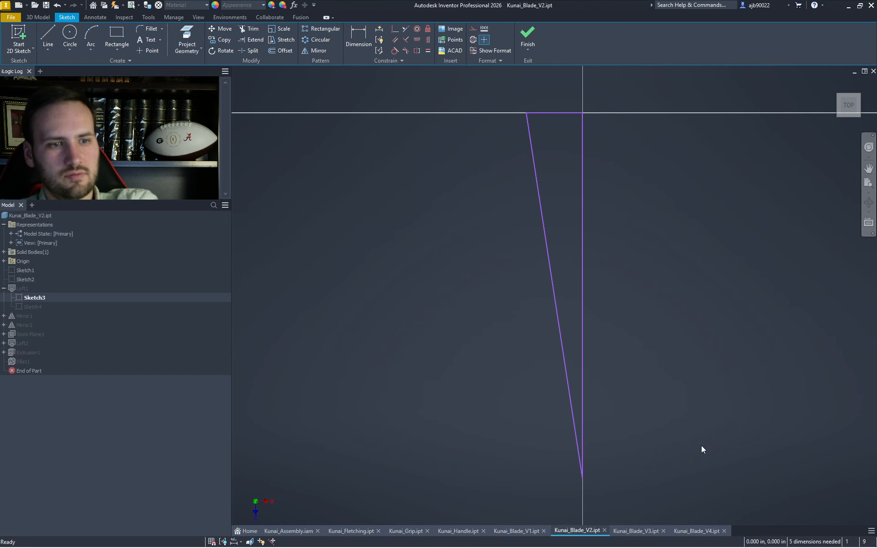
- Redimension the top line at 0.750 in and switch to the Kunai_Blade_V1 part
key(c)
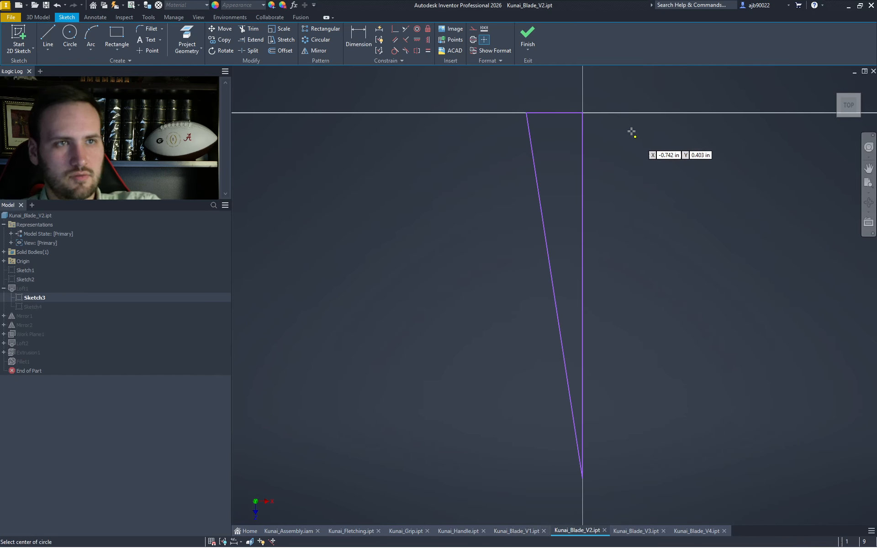
key(Escape)
key(d)
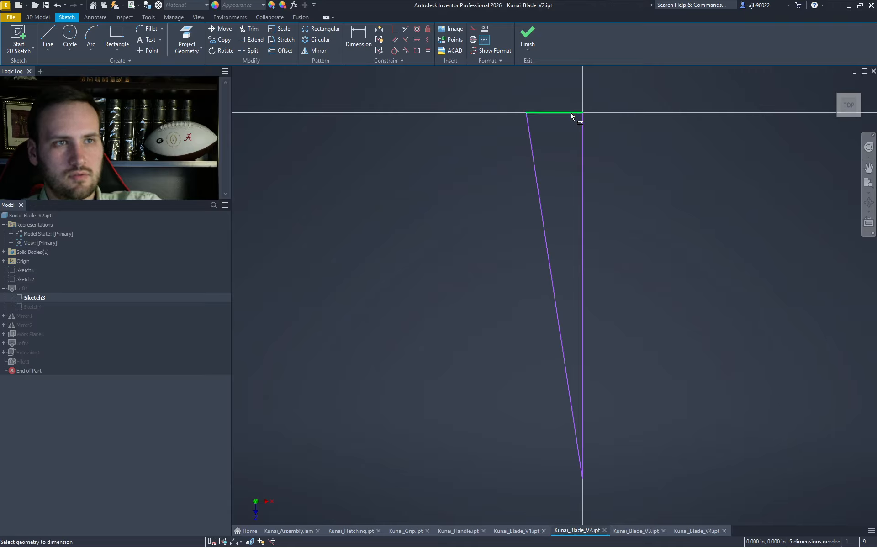
click(568, 98)
click(600, 132)
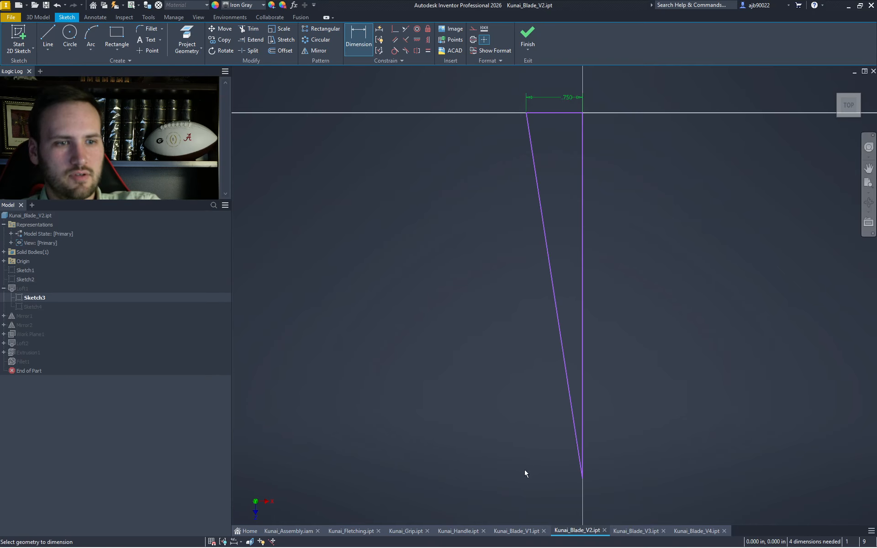
click(516, 531)
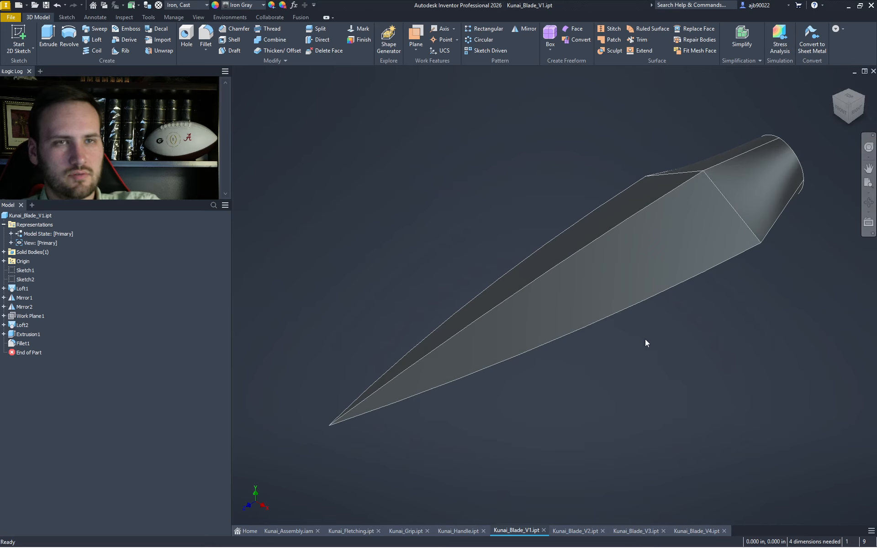
- In Kunai_Blade_V3, edit Loft1's Sketch3 and dimension the top line at 0.750 in
click(633, 530)
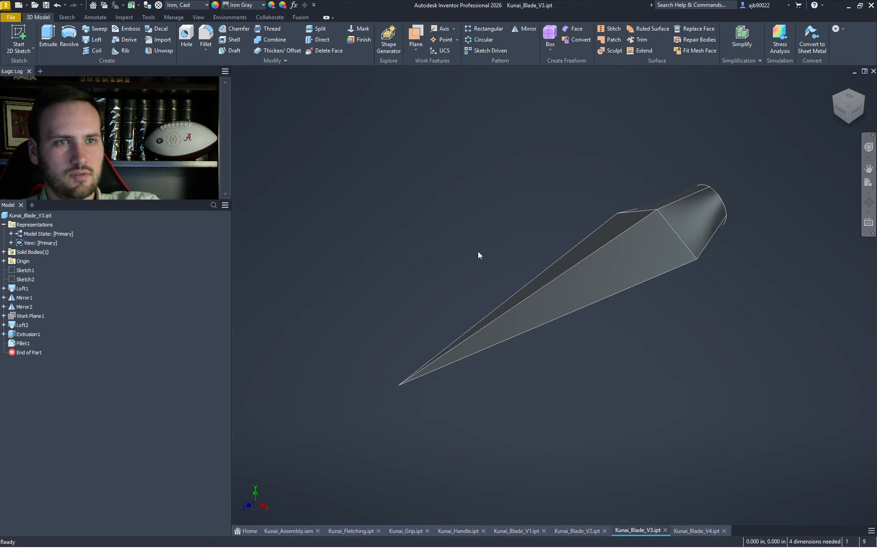
click(4, 288)
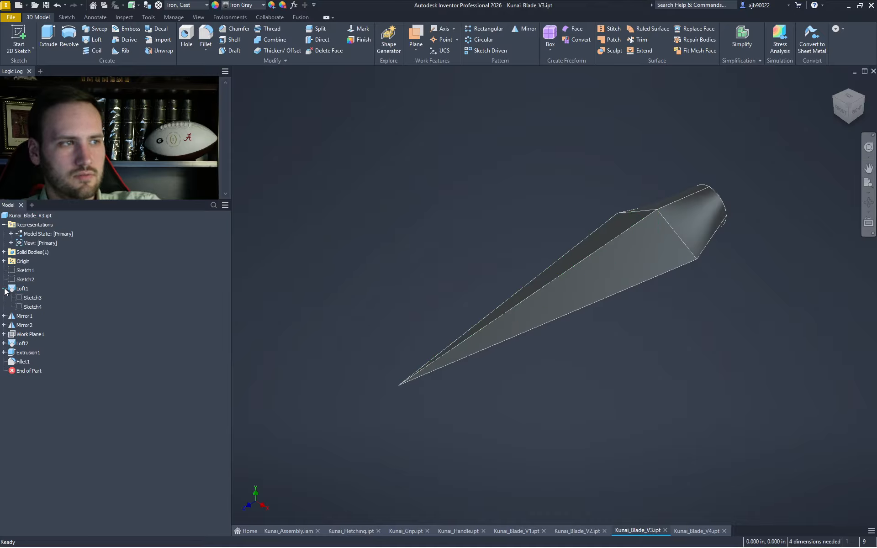
double_click(28, 300)
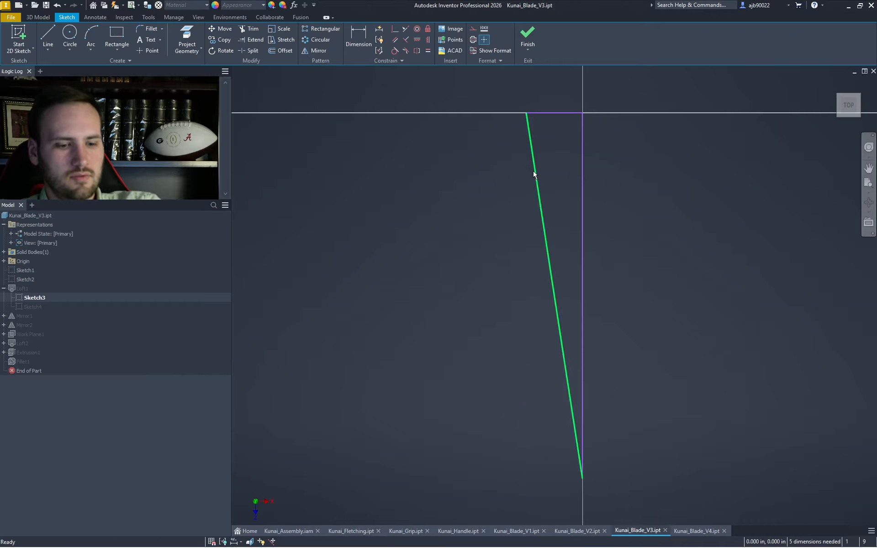
click(560, 112)
click(557, 100)
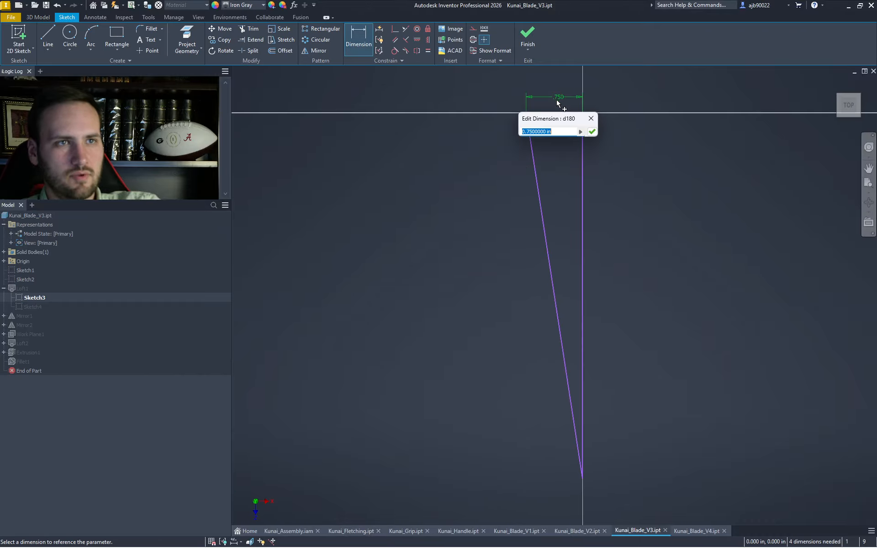
click(592, 132)
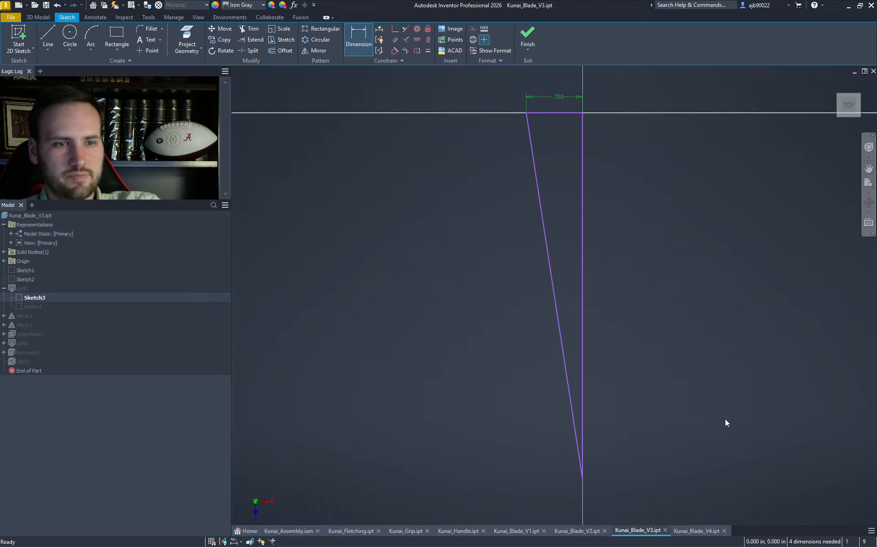
click(683, 531)
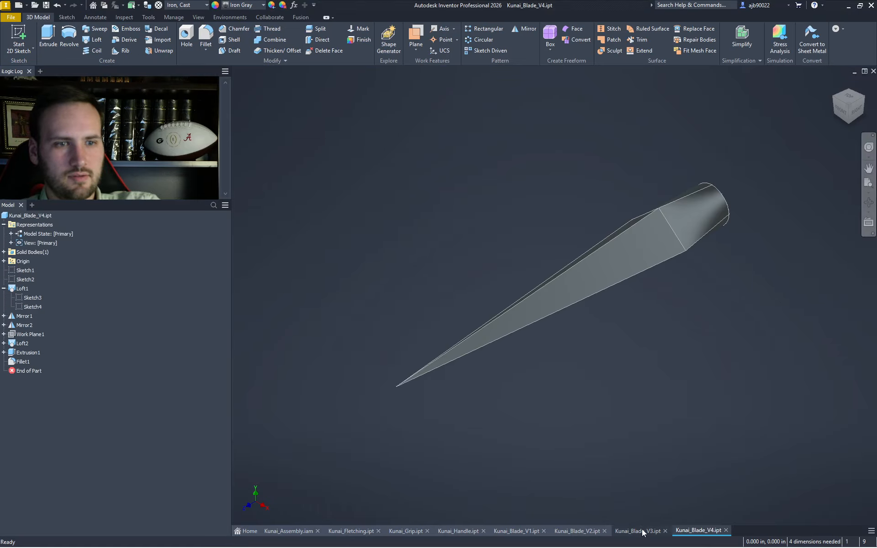
click(642, 529)
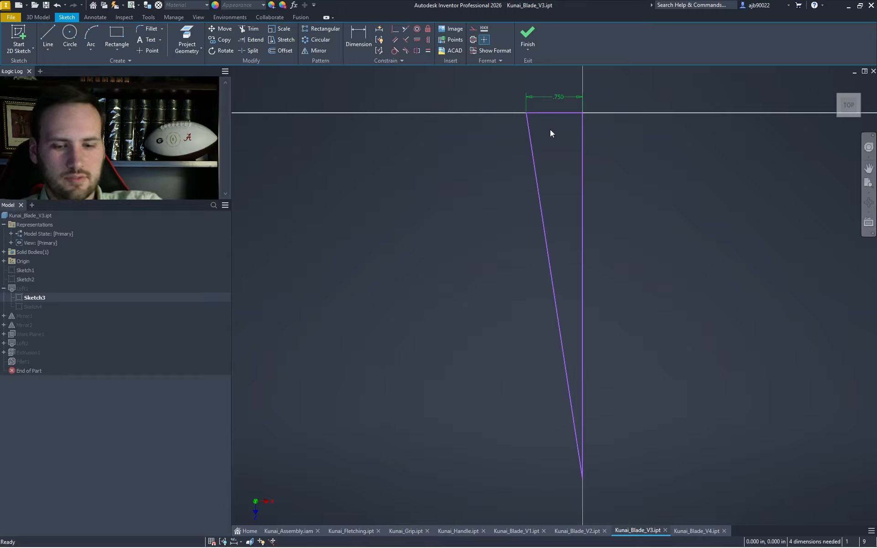
- Draw a 1 in top line from the profile corner and a line down to the blade tip
key(l)
click(571, 113)
text(1)
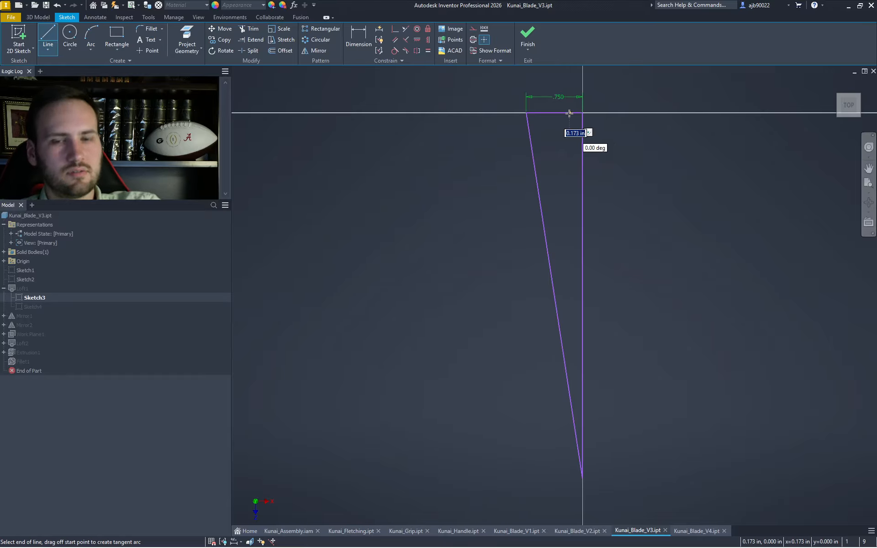
key(Return)
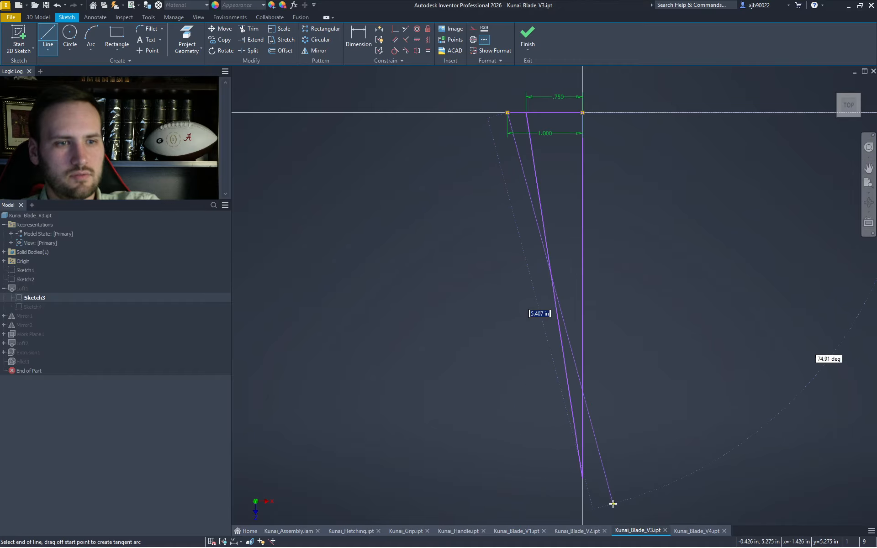
click(581, 478)
key(Escape)
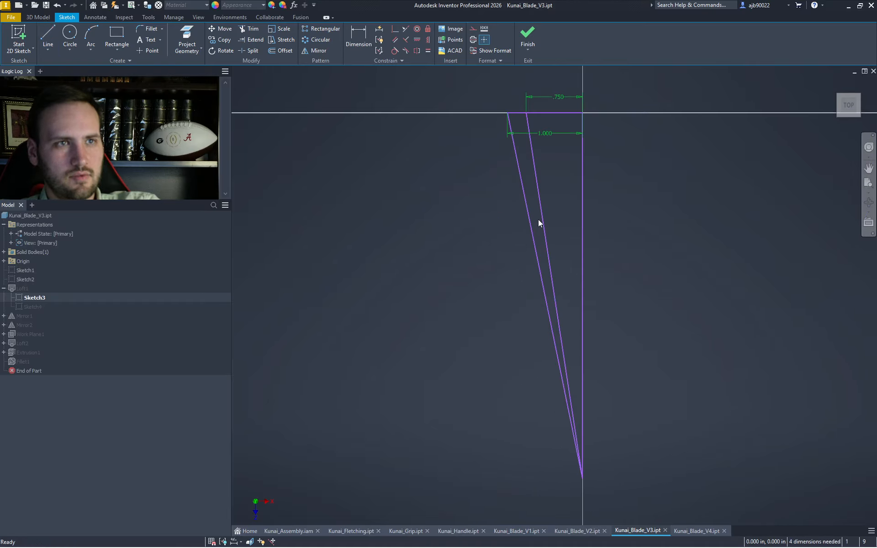
- Remove the old diagonal and .750 segment, then dimension the top edge at 1.000 in
drag(565, 173, 531, 125)
key(Delete)
drag(521, 88, 628, 133)
key(d)
click(538, 112)
click(539, 96)
key(Return)
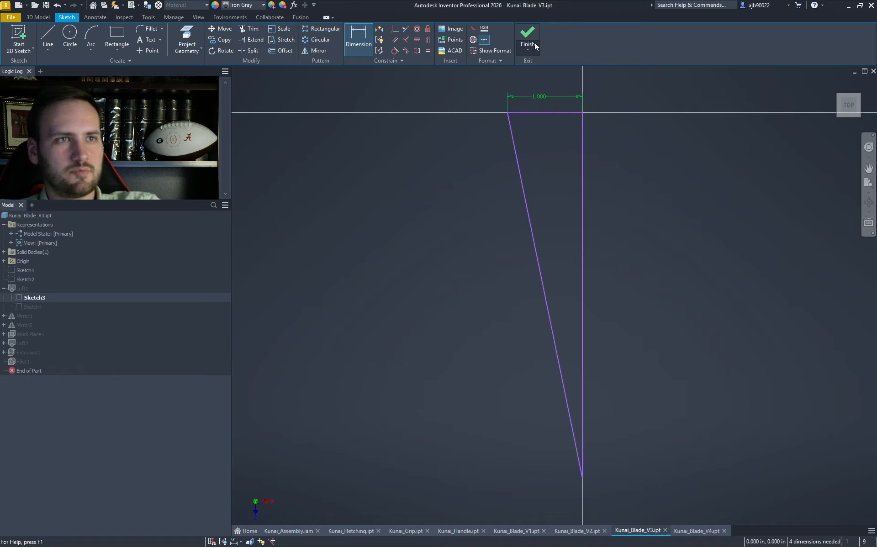
- Finish the sketch and repair Loft2 by reselecting the blade's end face as a section
click(531, 35)
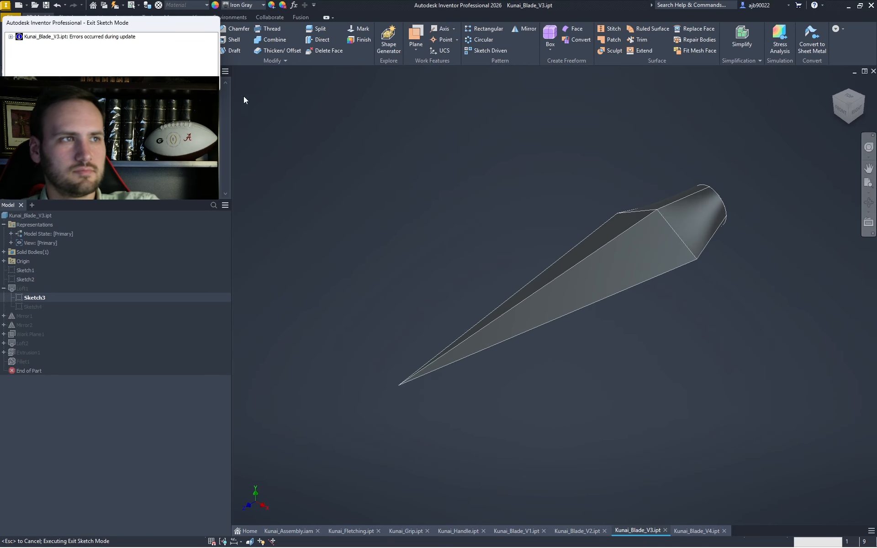
click(864, 96)
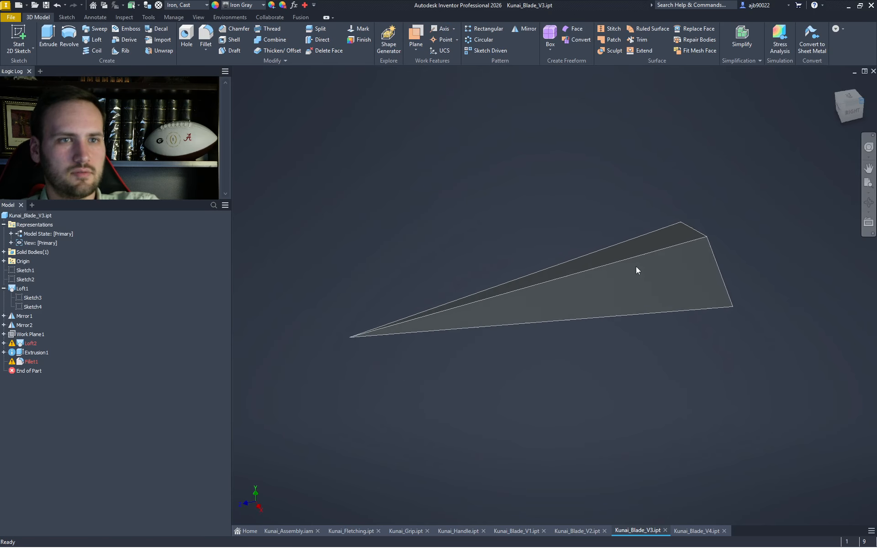
double_click(30, 343)
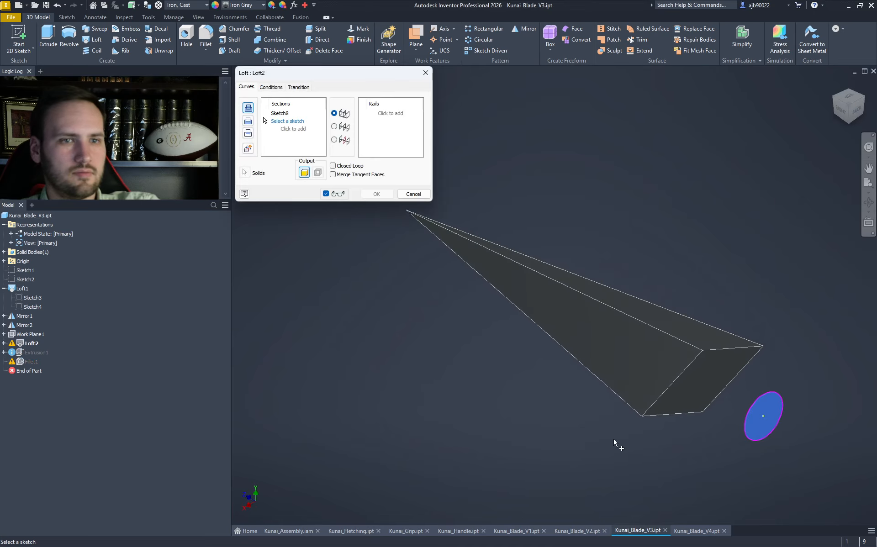
click(670, 416)
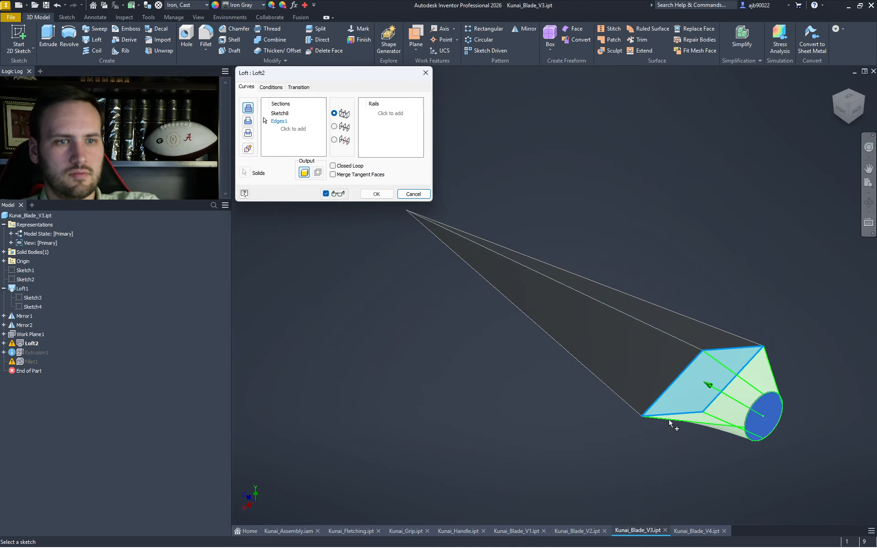
click(383, 195)
- Add the four outer rim edges to Fillet1 and apply the updated fillet
double_click(23, 362)
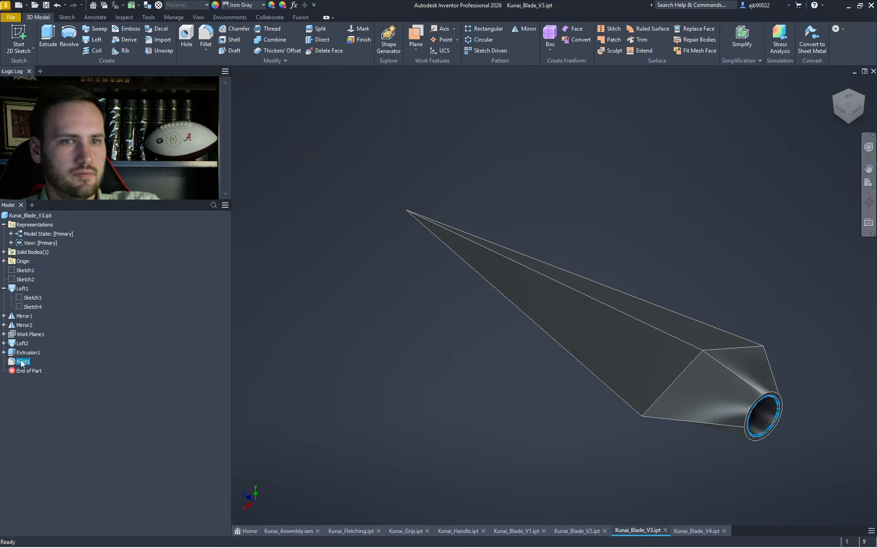
click(775, 390)
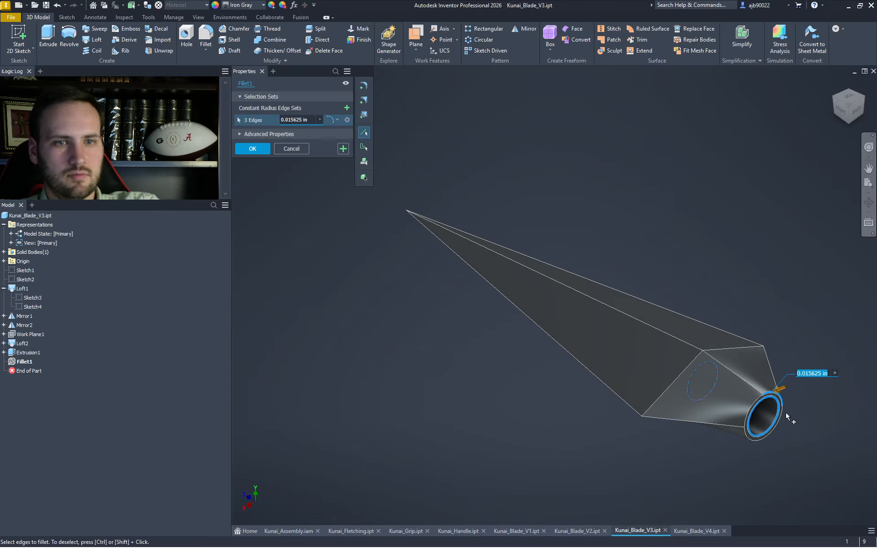
click(781, 415)
click(752, 440)
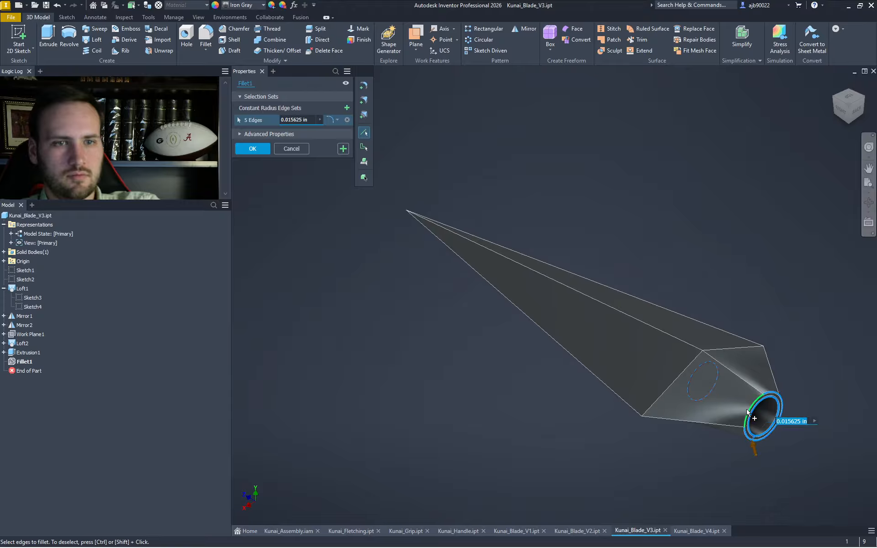
click(748, 412)
click(252, 149)
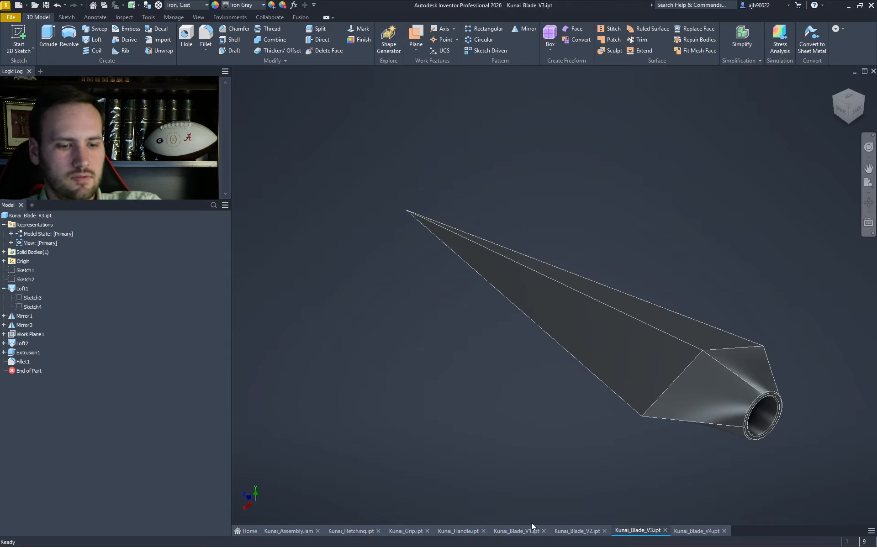
click(699, 532)
- Finish the Kunai_Blade_V2 sketch and return to Kunai_Assembly.iam
click(565, 533)
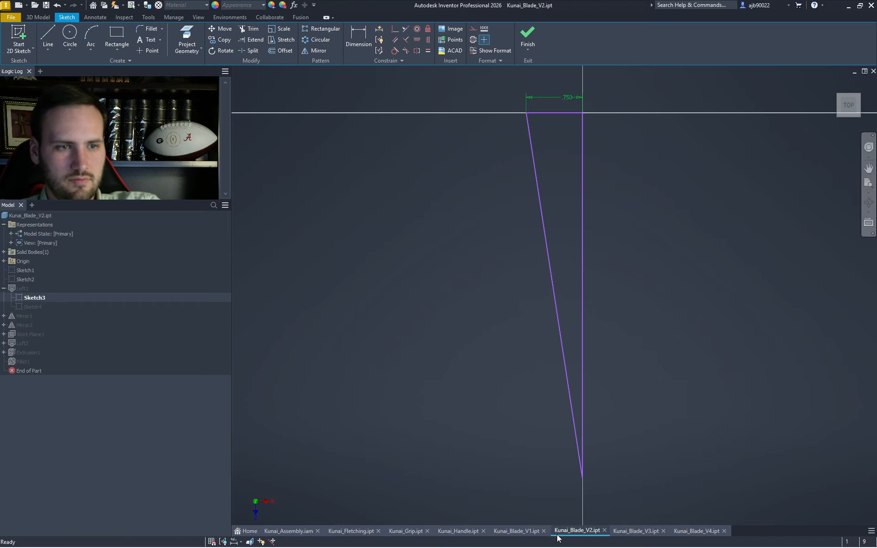
click(524, 290)
click(529, 37)
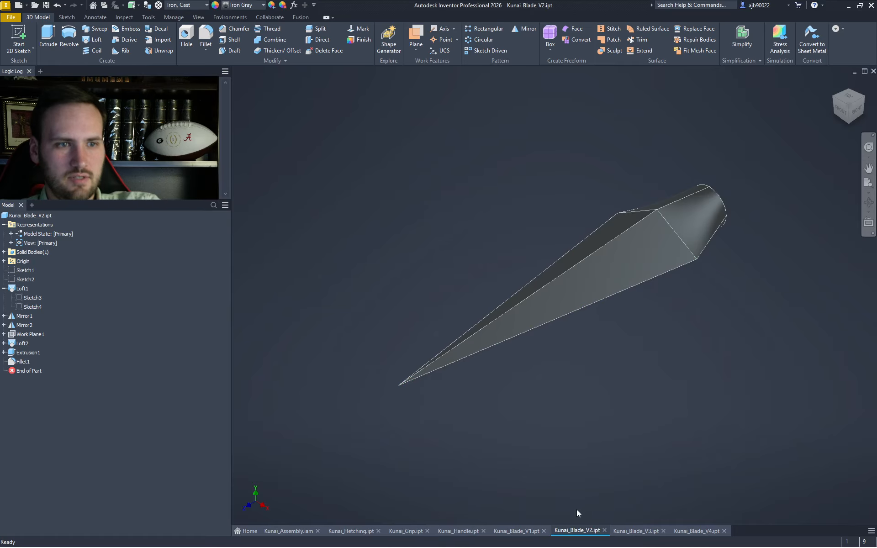
click(525, 531)
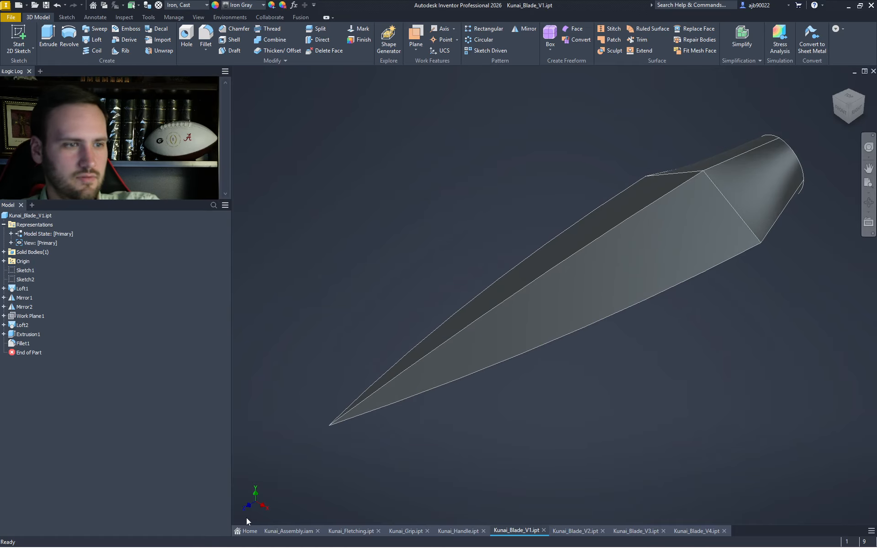
click(286, 530)
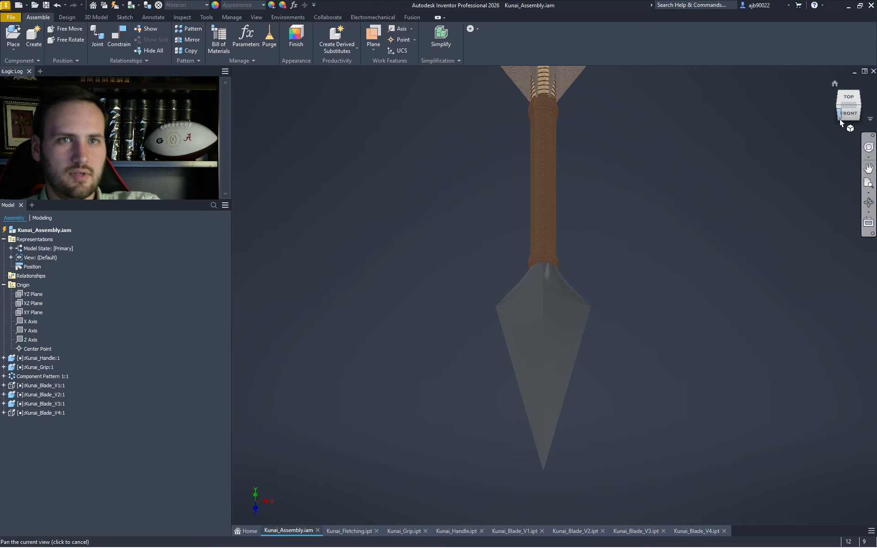
- In an isometric assembly view, hide Kunai_Blade_V3 and toggle Kunai_Blade_V1's visibility
click(860, 105)
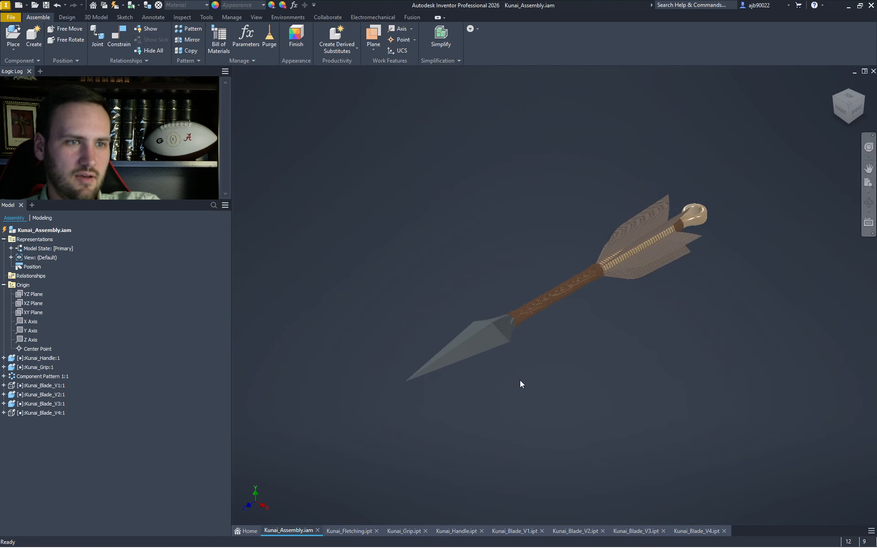
scroll(470, 372, up, 3)
scroll(469, 372, down, 3)
scroll(449, 376, up, 4)
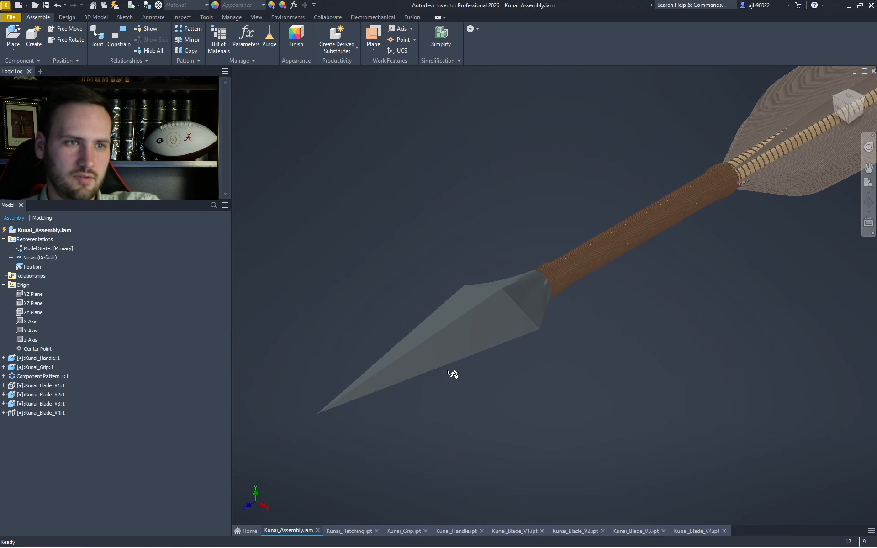
right_click(32, 404)
click(63, 402)
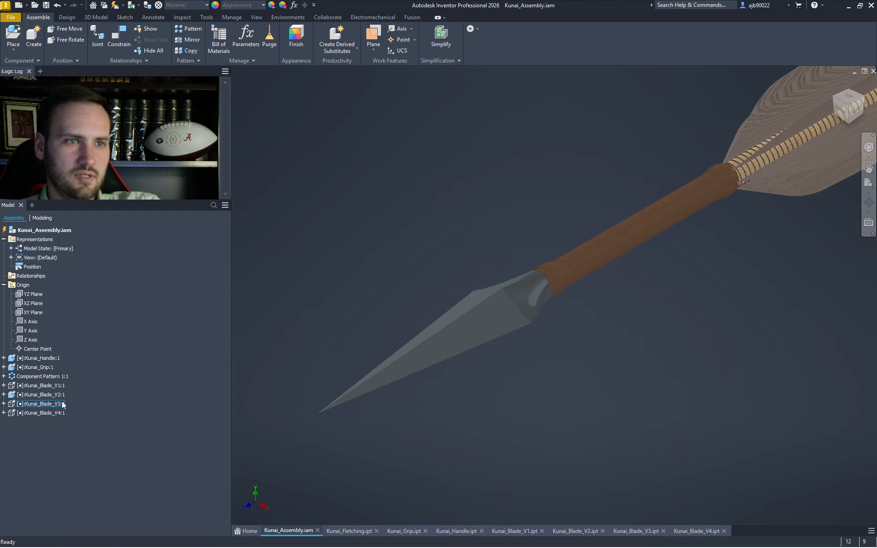
scroll(371, 459, down, 4)
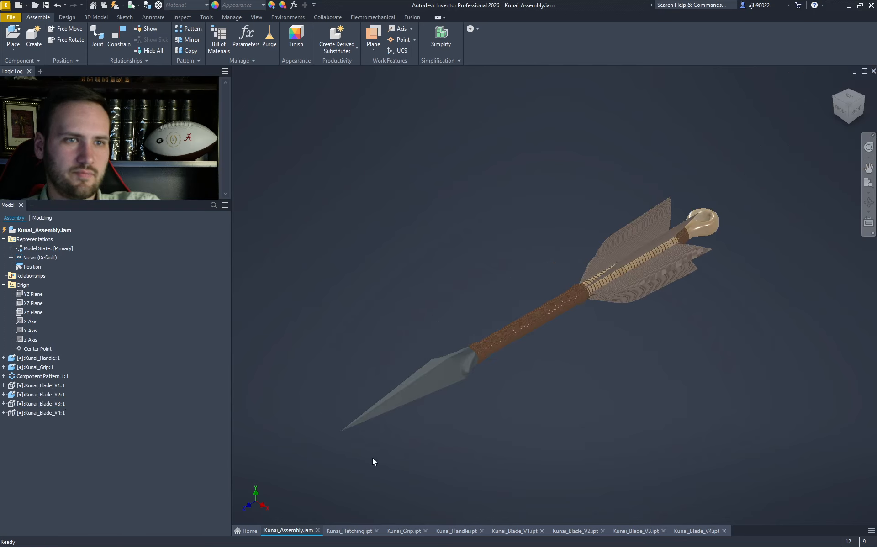
right_click(36, 388)
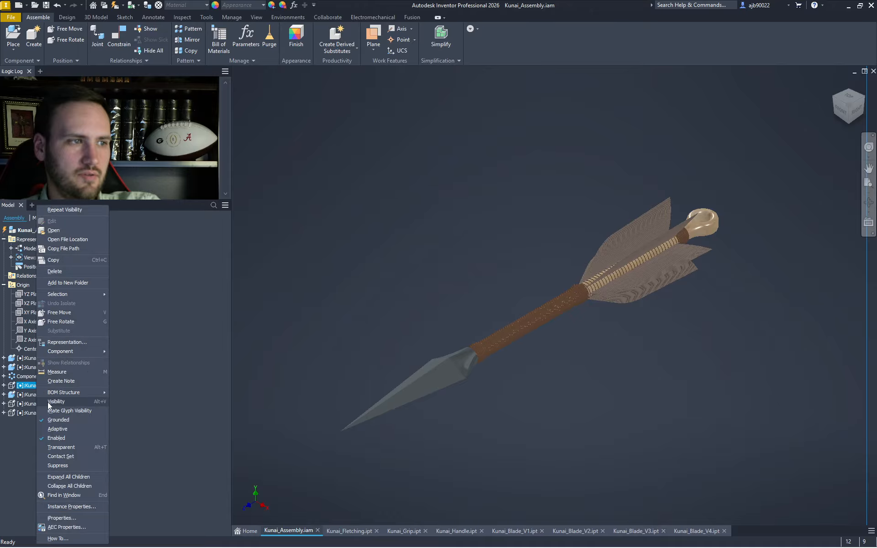
click(76, 401)
- Toggle Kunai_Blade_V3's visibility again and hide Kunai_Blade_V2
right_click(52, 394)
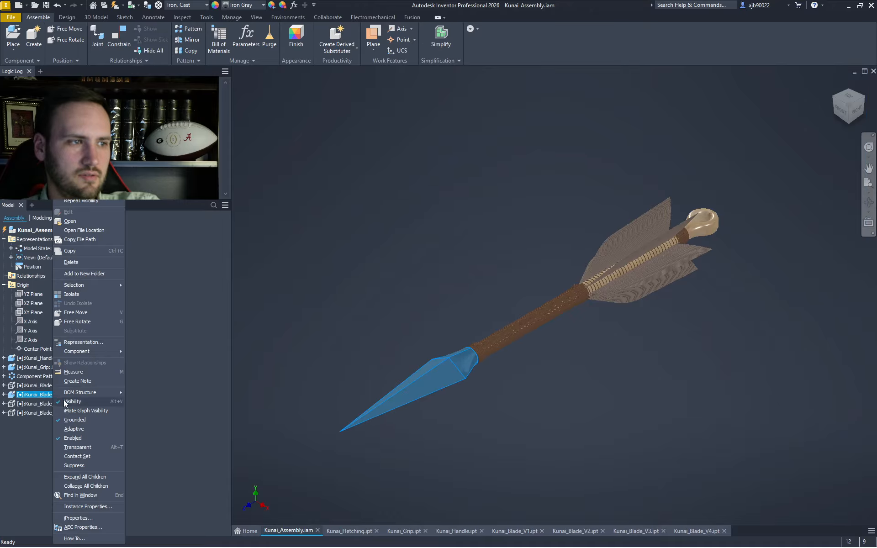
click(180, 403)
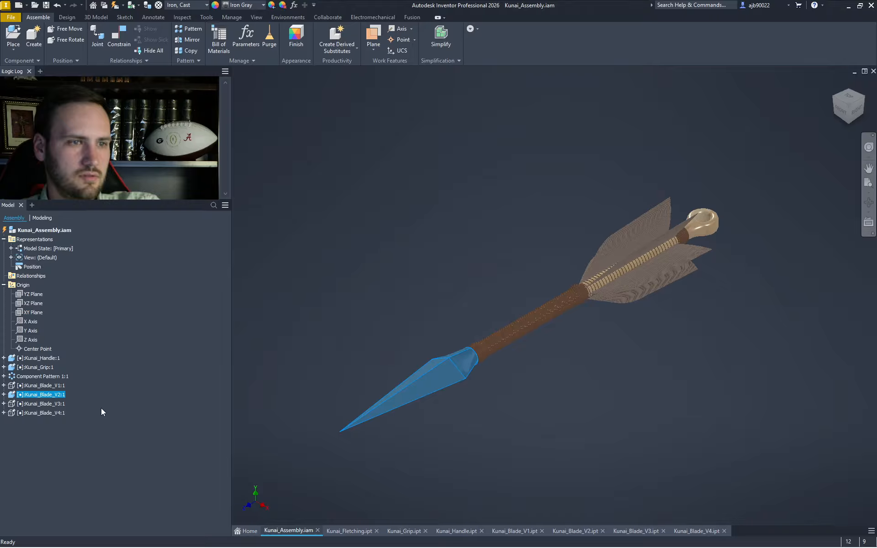
right_click(53, 404)
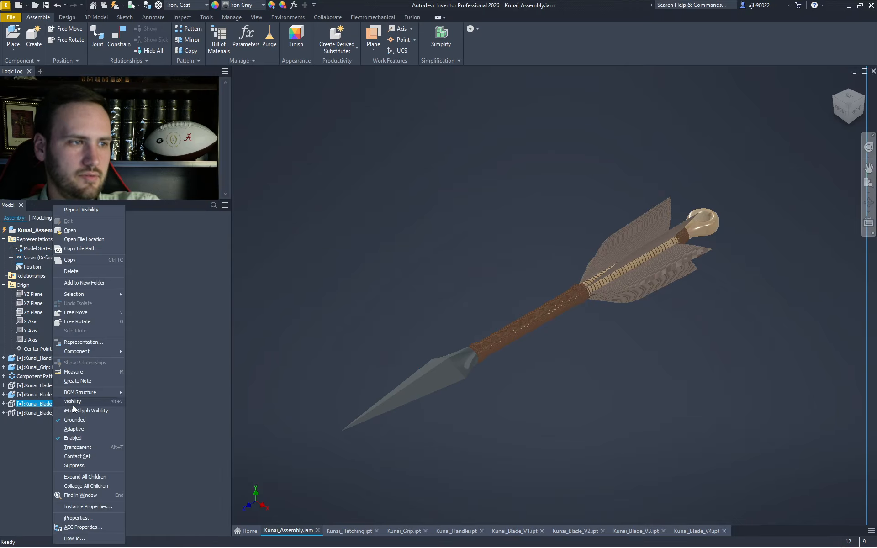
click(76, 402)
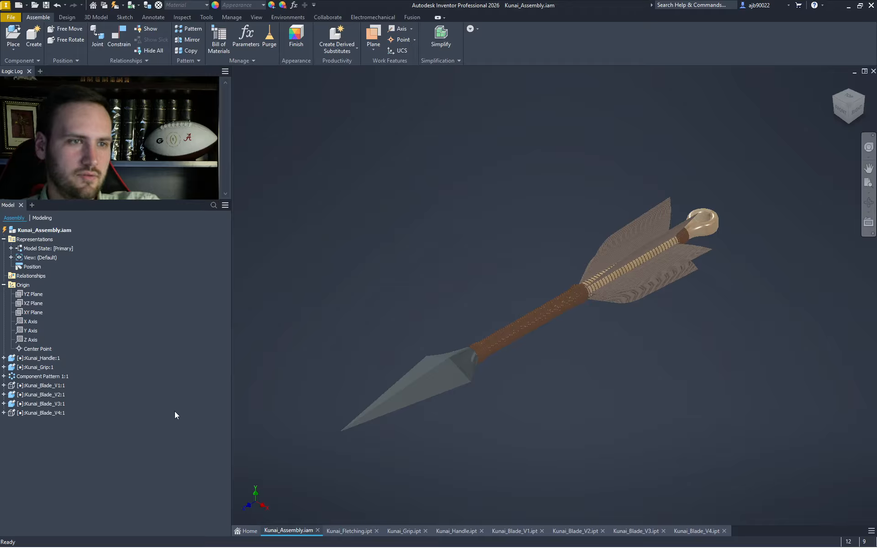
right_click(30, 395)
click(55, 402)
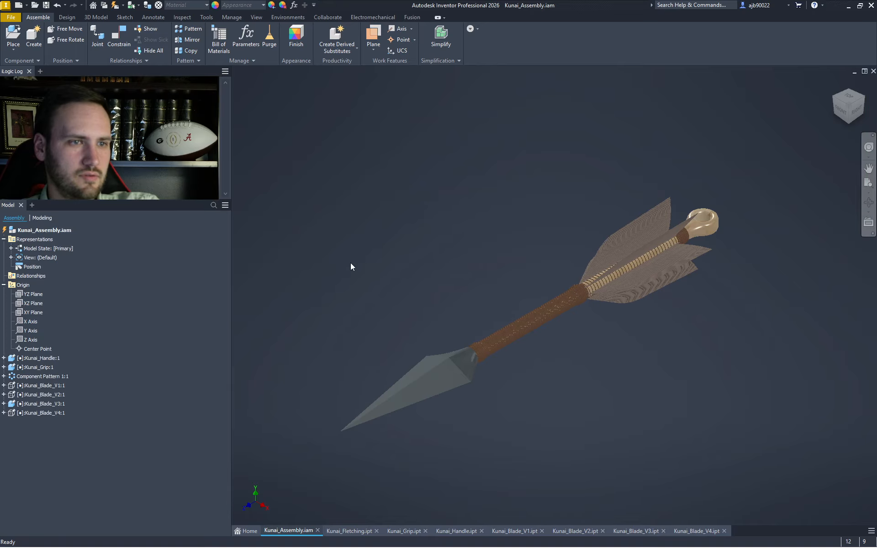
- Close the three blade part documents
scroll(475, 373, up, 5)
scroll(681, 409, down, 6)
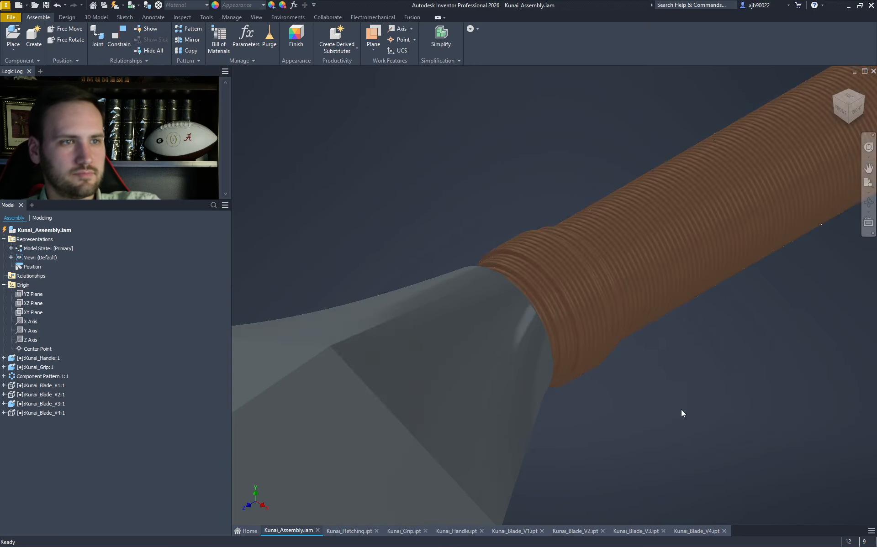
middle_drag(681, 410, 504, 371)
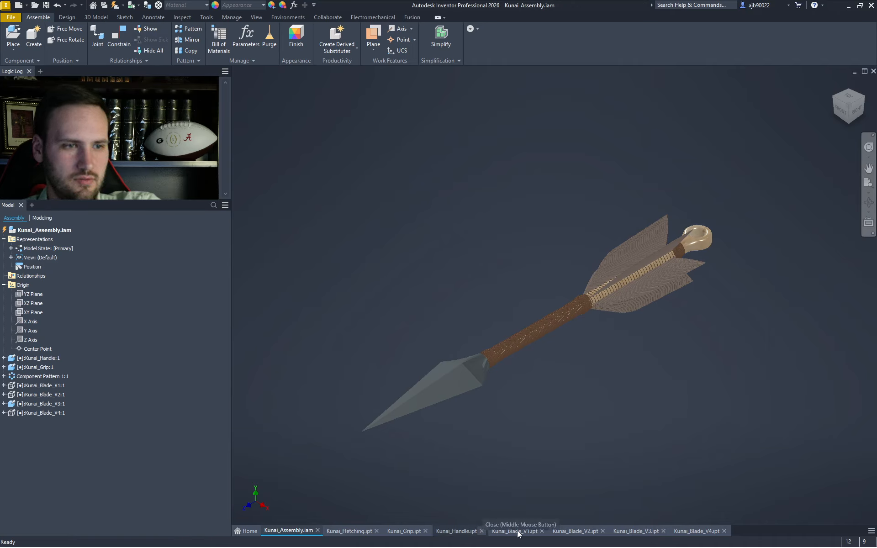
click(541, 530)
click(542, 531)
click(542, 531)
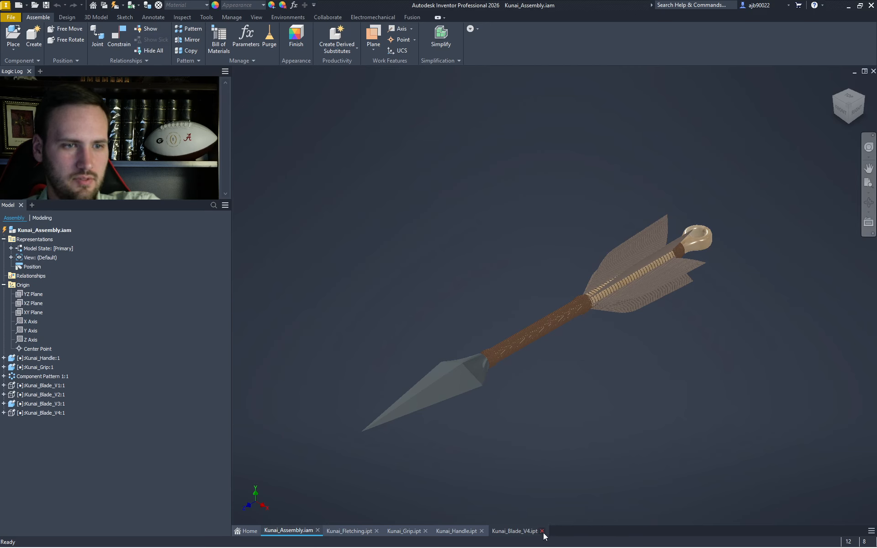
click(541, 531)
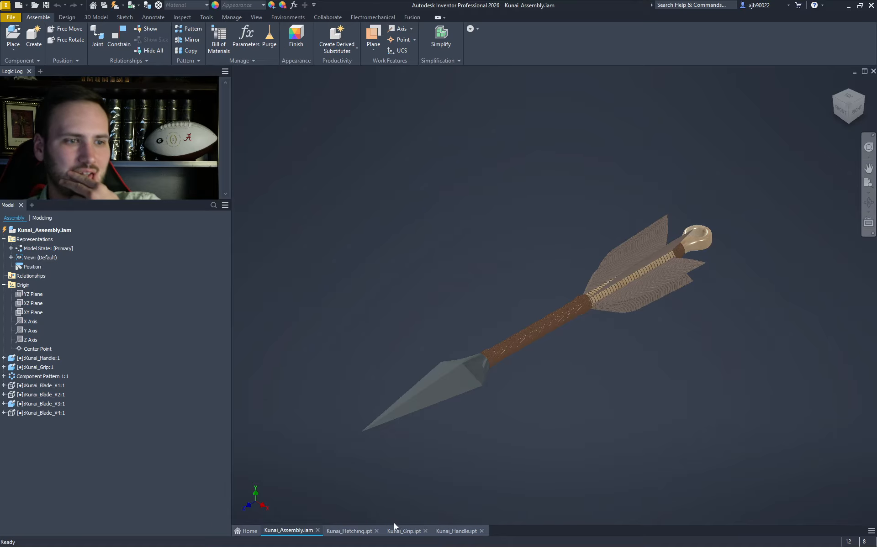
- Switch to the Kunai_Grip part and zoom in close on its coil
scroll(599, 298, up, 3)
scroll(598, 298, up, 5)
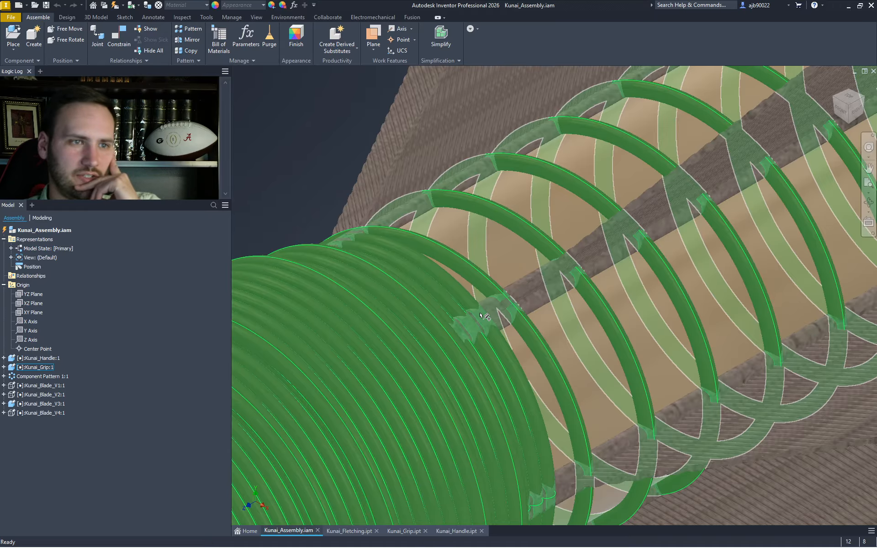
scroll(520, 379, down, 4)
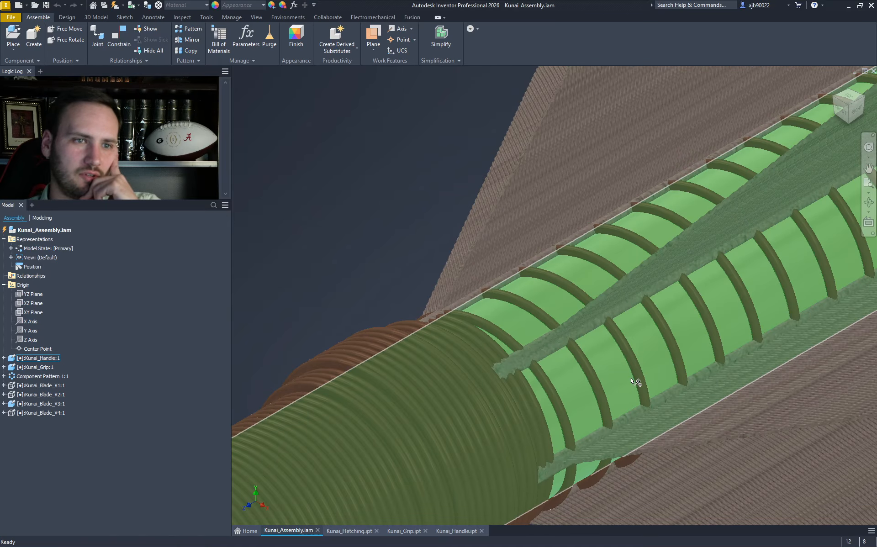
click(404, 531)
scroll(474, 276, up, 2)
middle_drag(459, 315, 388, 414)
scroll(516, 262, down, 7)
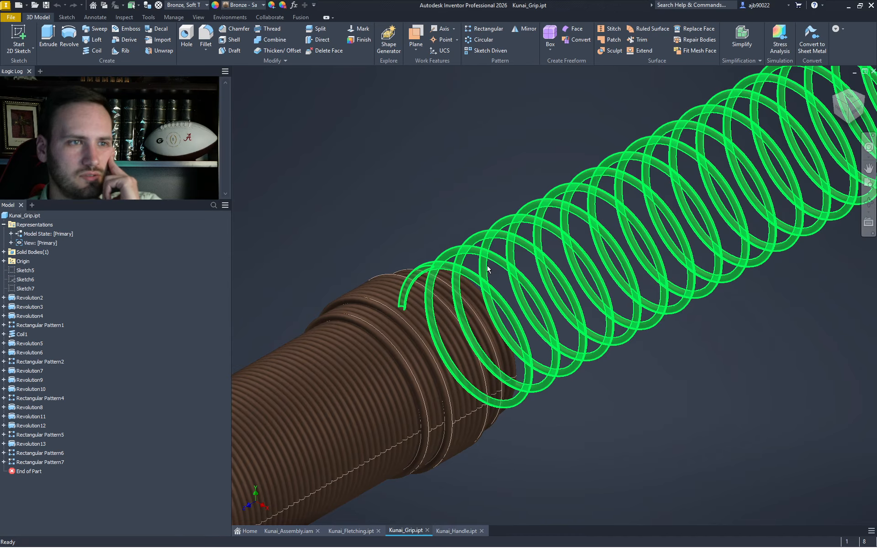
- Frame the whole grip from the right-side ViewCube view, then open the File menu
mouse_move(503, 284)
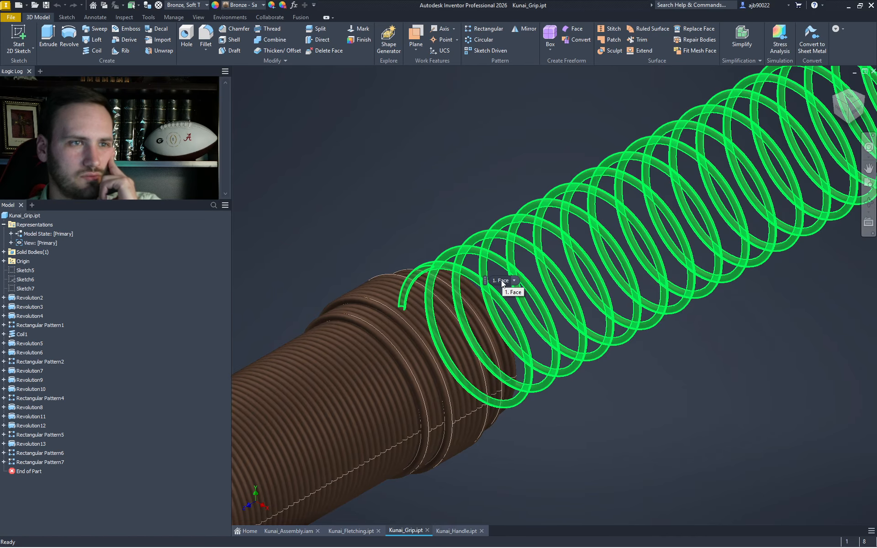
scroll(572, 361, up, 8)
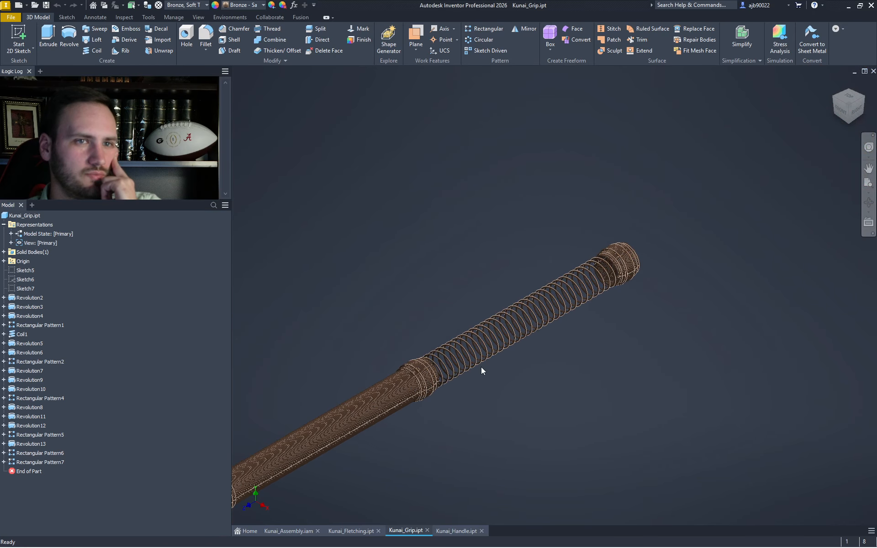
scroll(481, 365, down, 3)
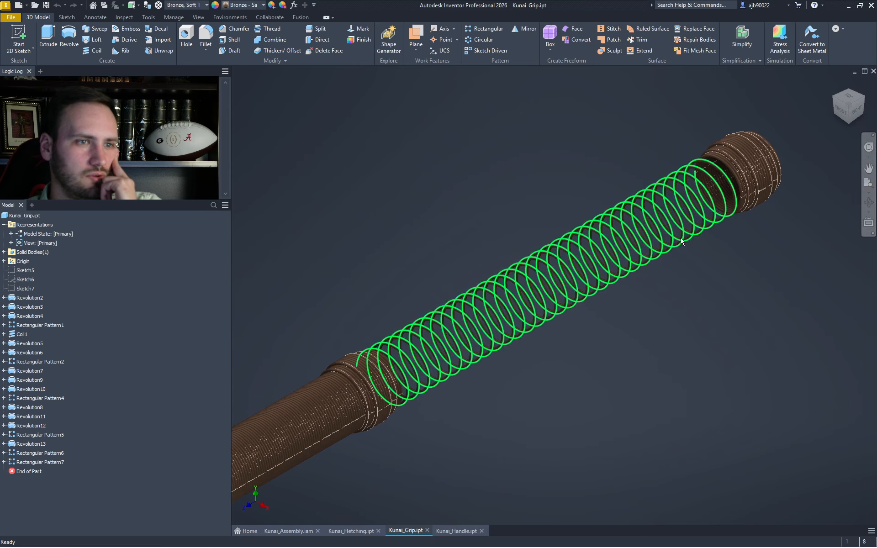
click(857, 110)
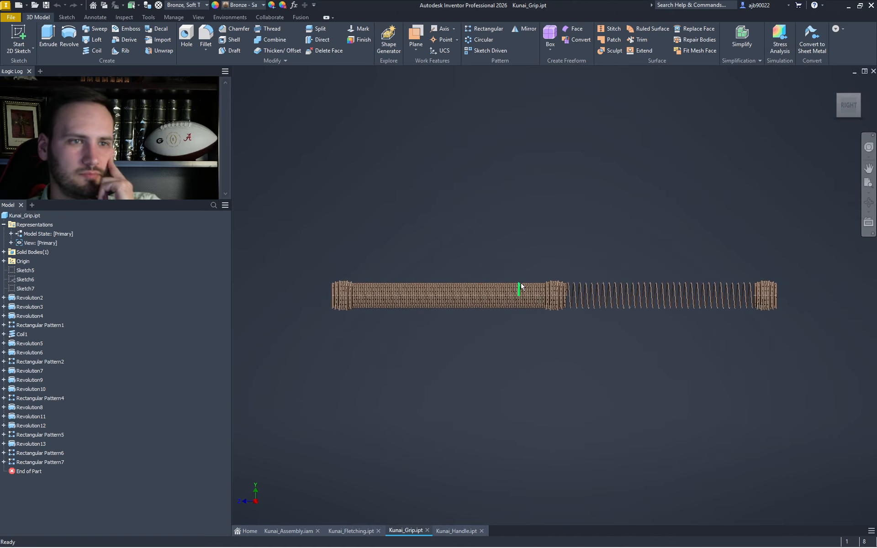
scroll(521, 286, down, 5)
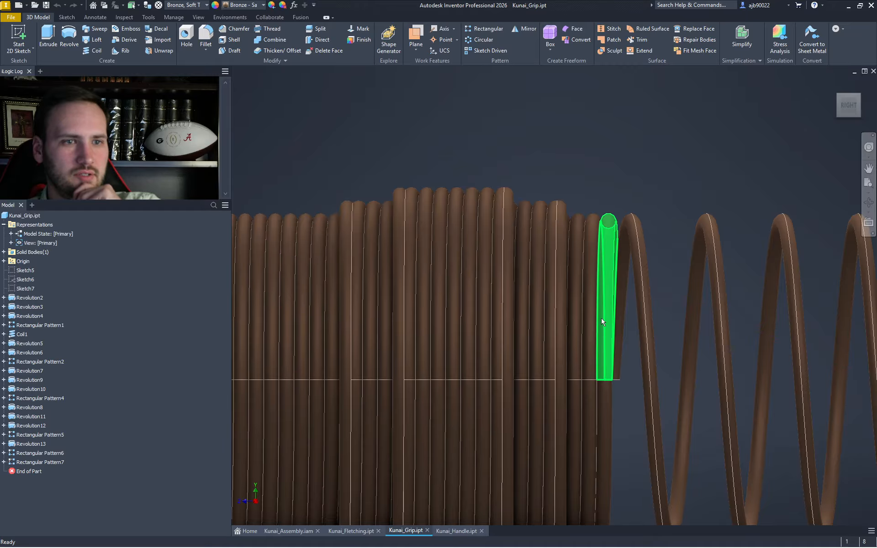
scroll(609, 231, up, 6)
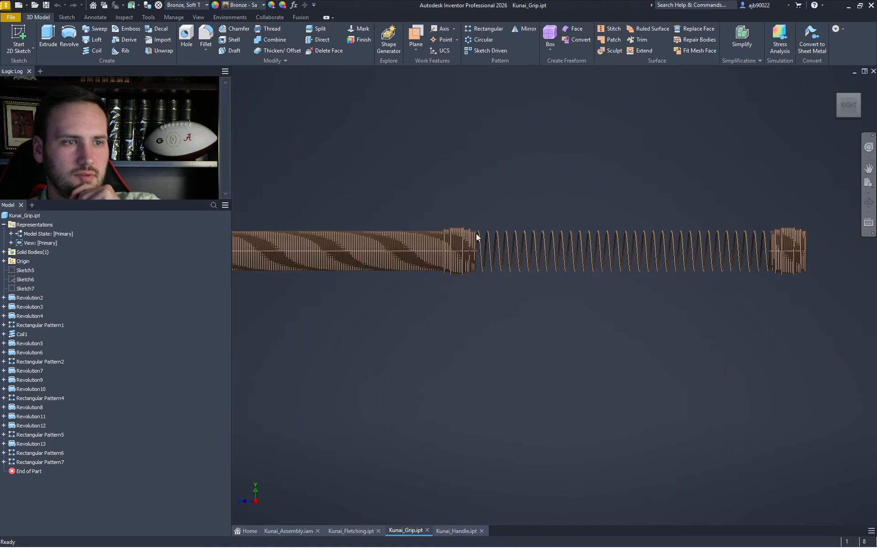
middle_drag(474, 233, 513, 280)
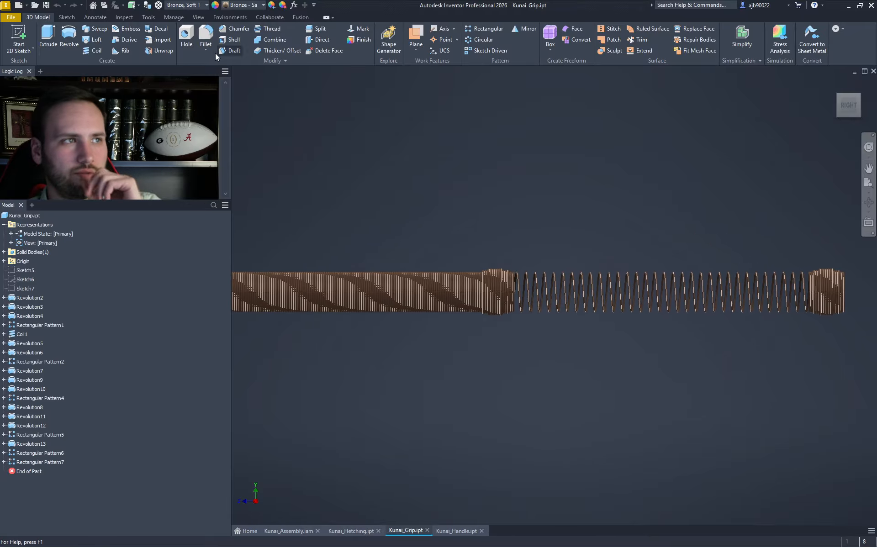
click(10, 18)
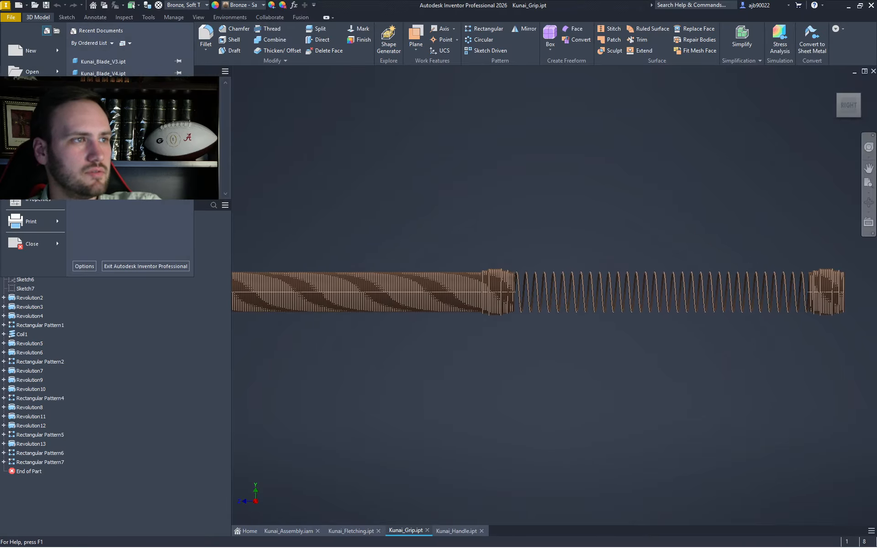
- Save the part as Kunai_Grip_V2.ipt
click(33, 115)
key(Right)
key(Left)
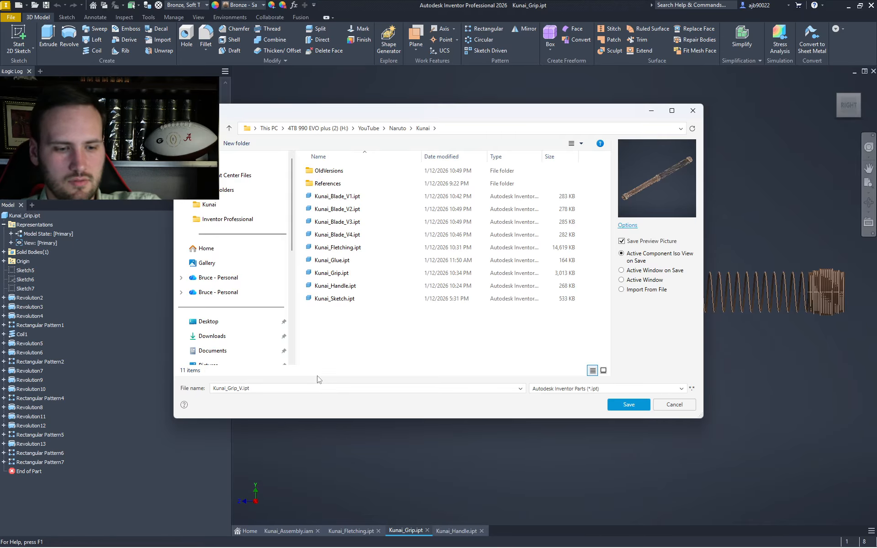
key(Return)
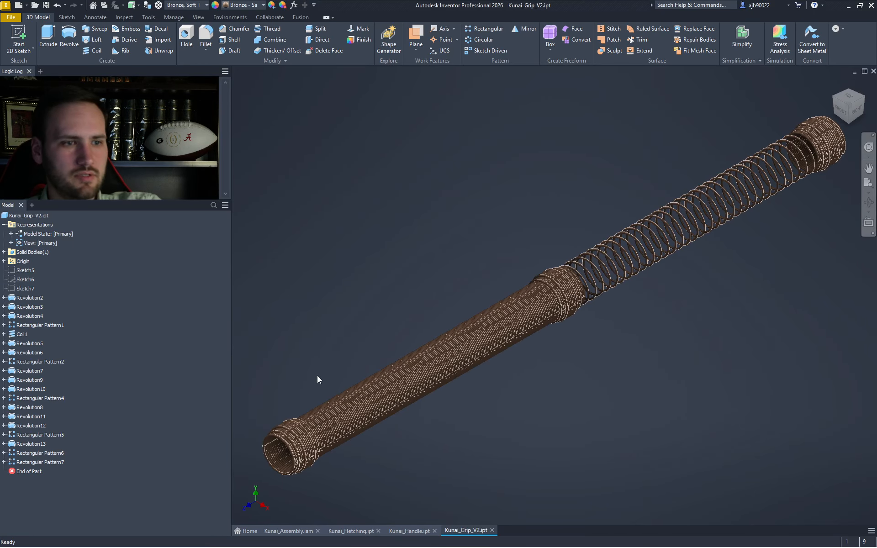
- Check the coiled grip from the right side, then close the Kunai_Fletching part
click(856, 109)
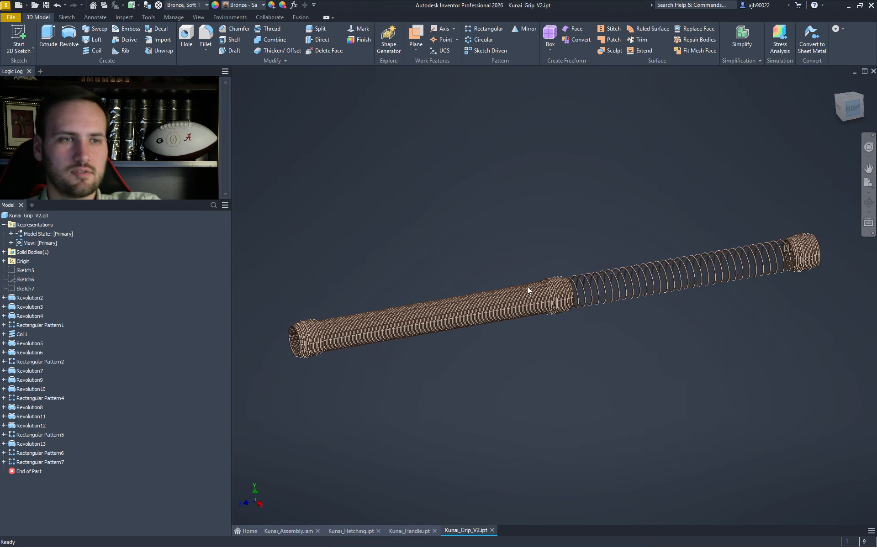
scroll(565, 281, down, 5)
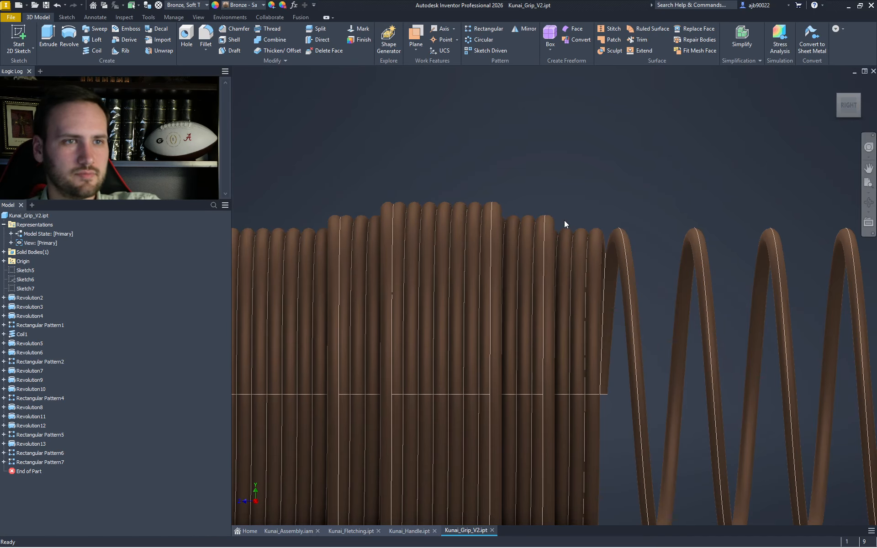
scroll(563, 220, down, 3)
scroll(560, 220, up, 4)
middle_drag(560, 220, 519, 160)
scroll(507, 210, down, 4)
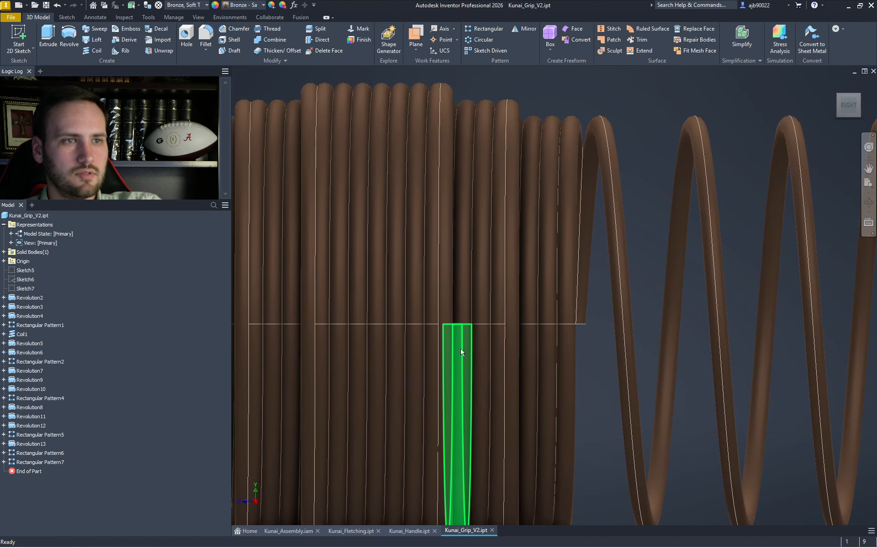
scroll(459, 355, up, 3)
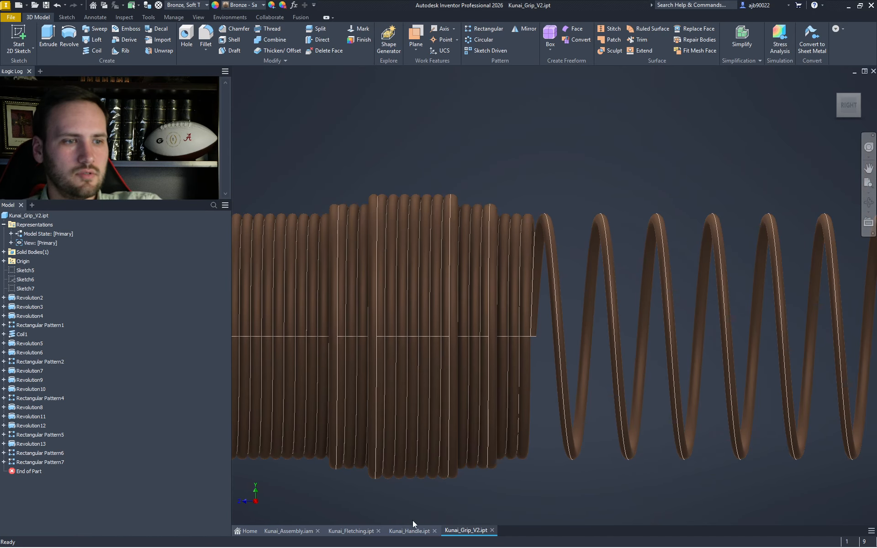
click(378, 530)
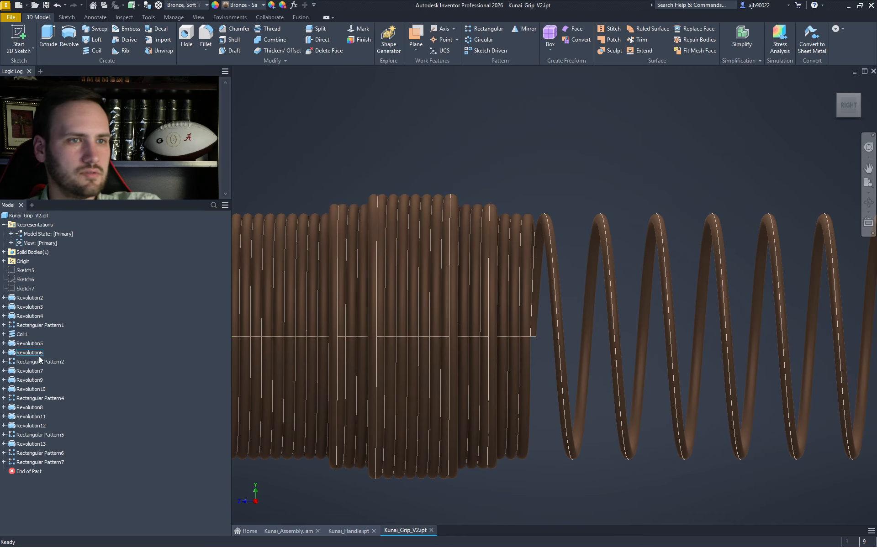
scroll(480, 260, down, 10)
scroll(480, 260, up, 10)
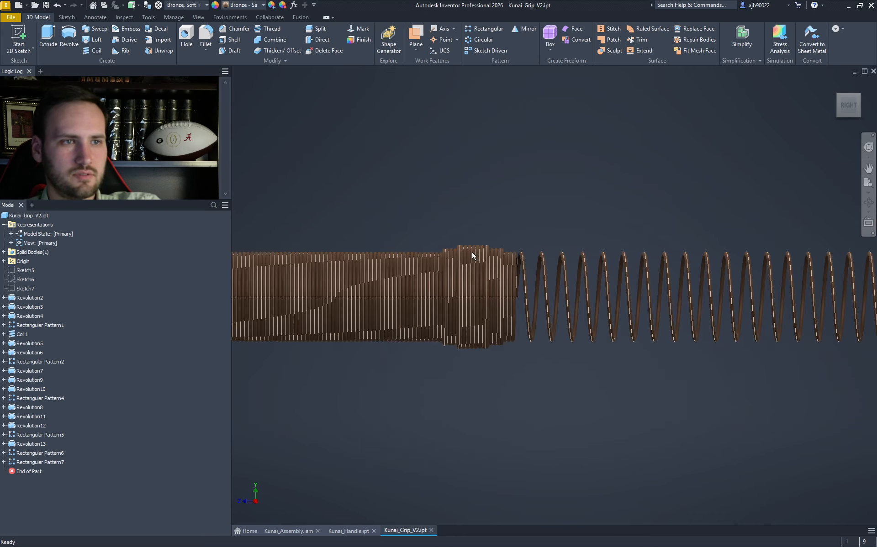
scroll(539, 207, down, 10)
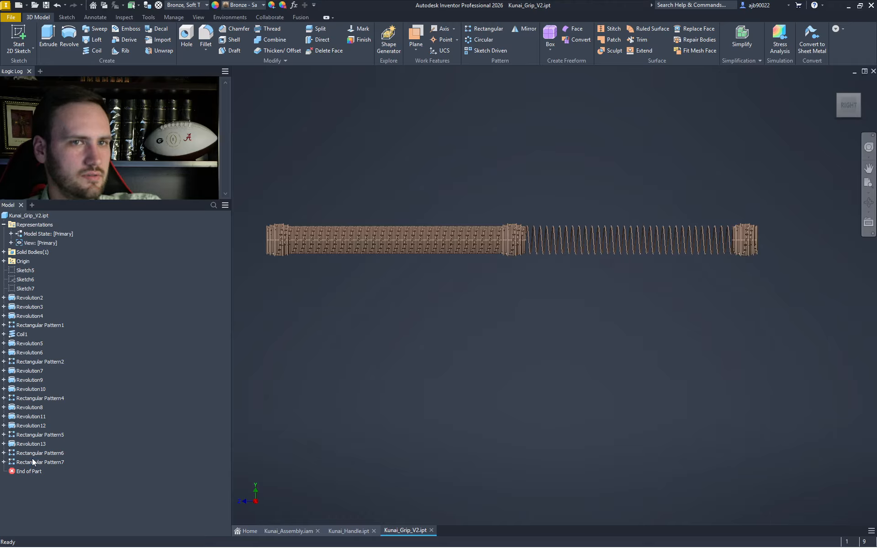
- Delete Coil1 together with its consumed sketch from the Model browser
click(18, 334)
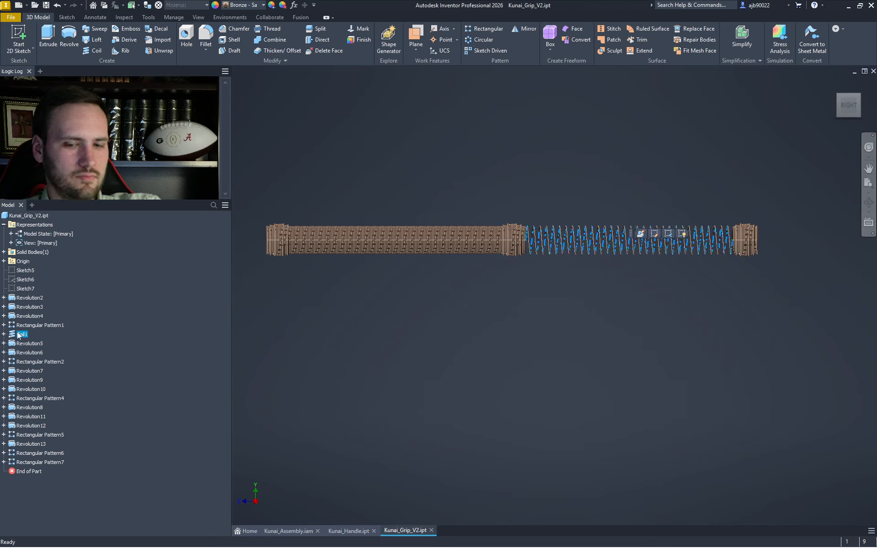
key(Delete)
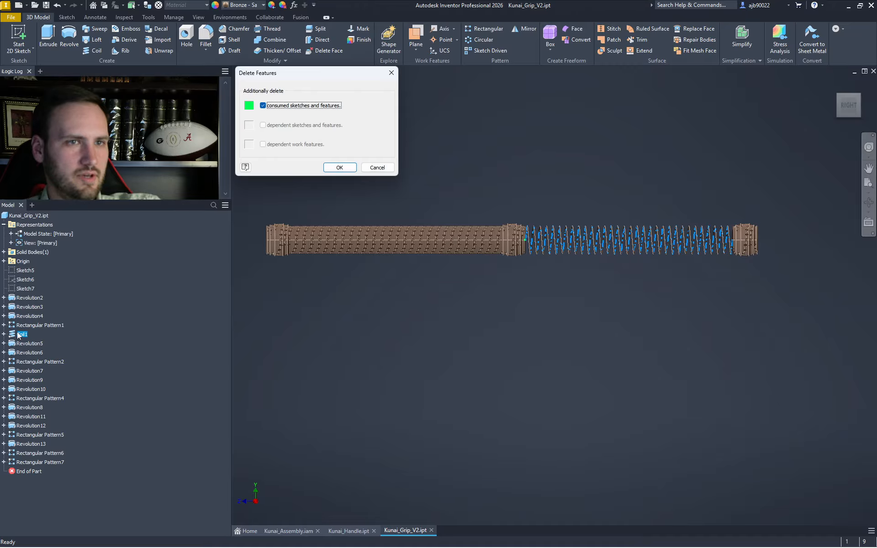
key(Return)
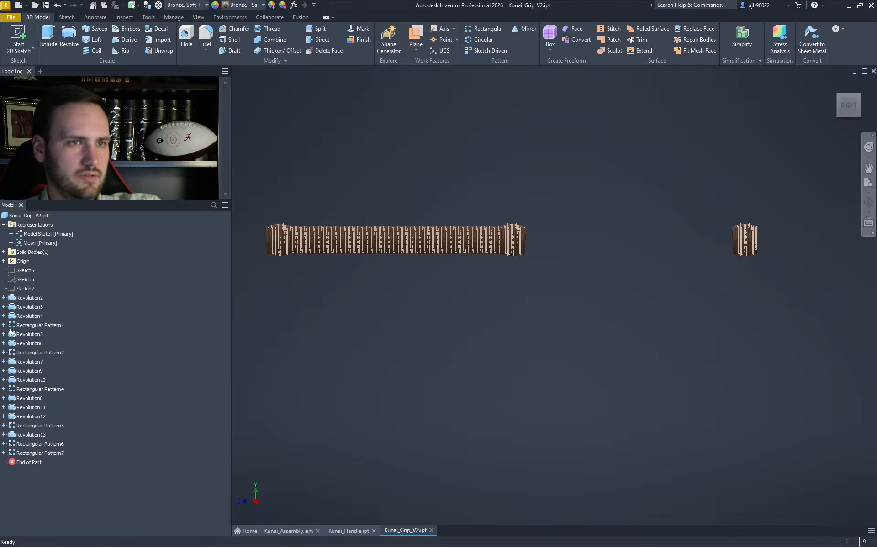
scroll(525, 215, up, 8)
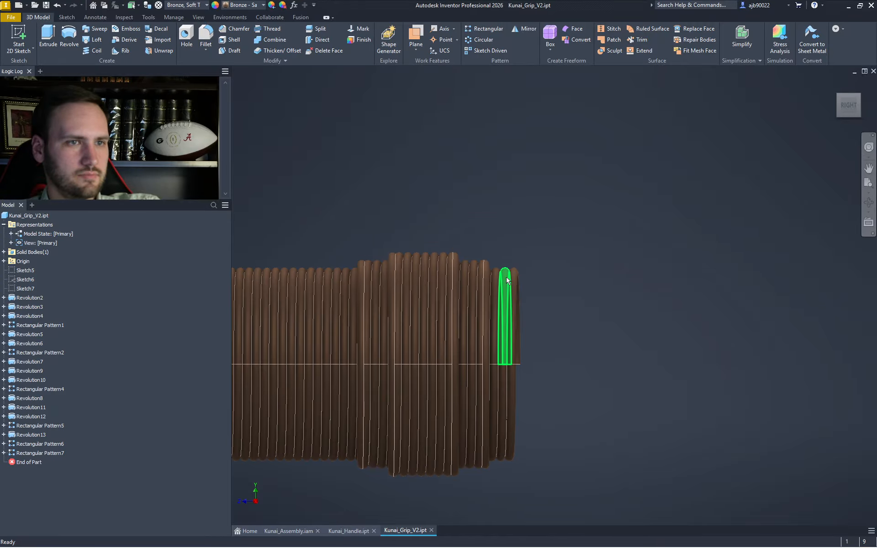
scroll(513, 280, up, 3)
middle_drag(507, 284, 511, 193)
scroll(521, 214, down, 5)
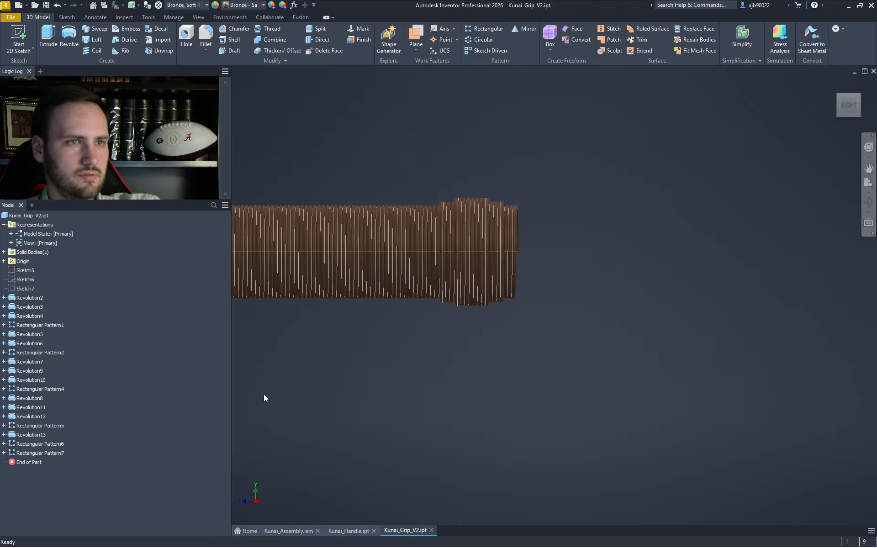
scroll(385, 365, down, 3)
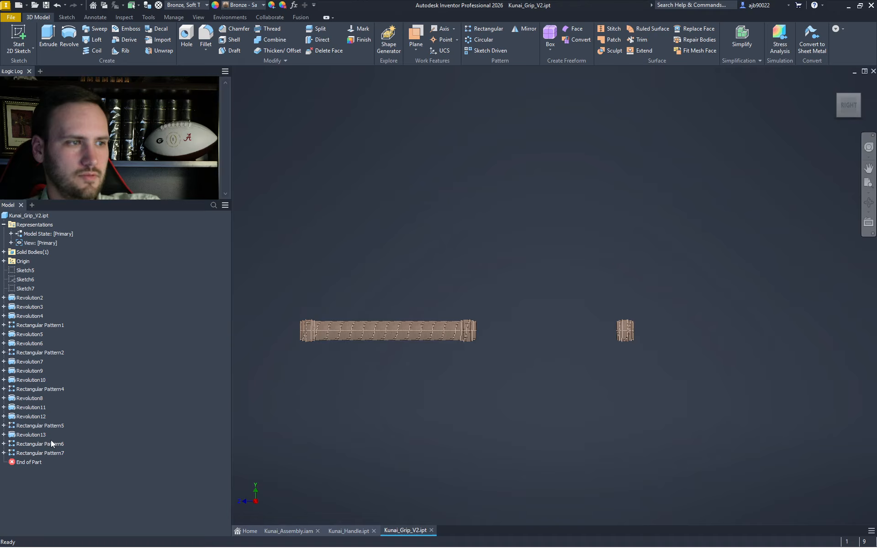
- Open Rectangular Pattern6 for editing in the Model browser
click(38, 454)
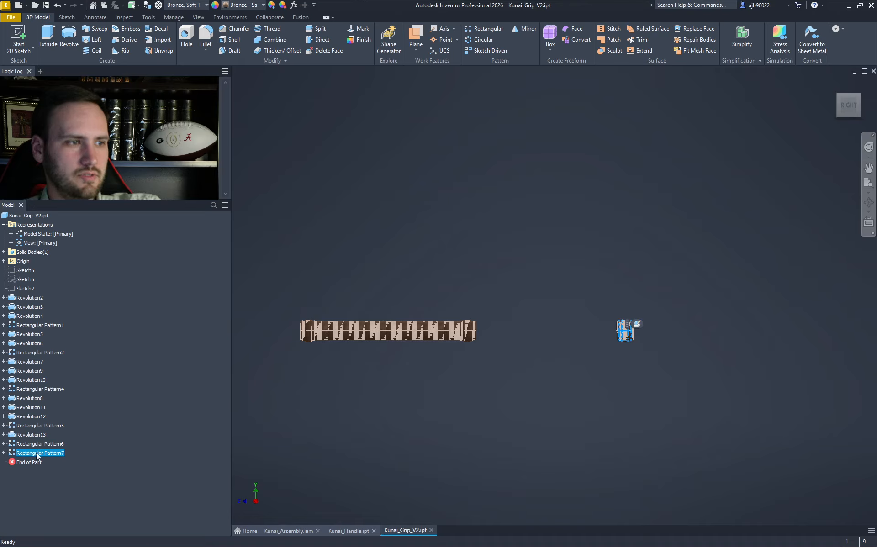
click(96, 440)
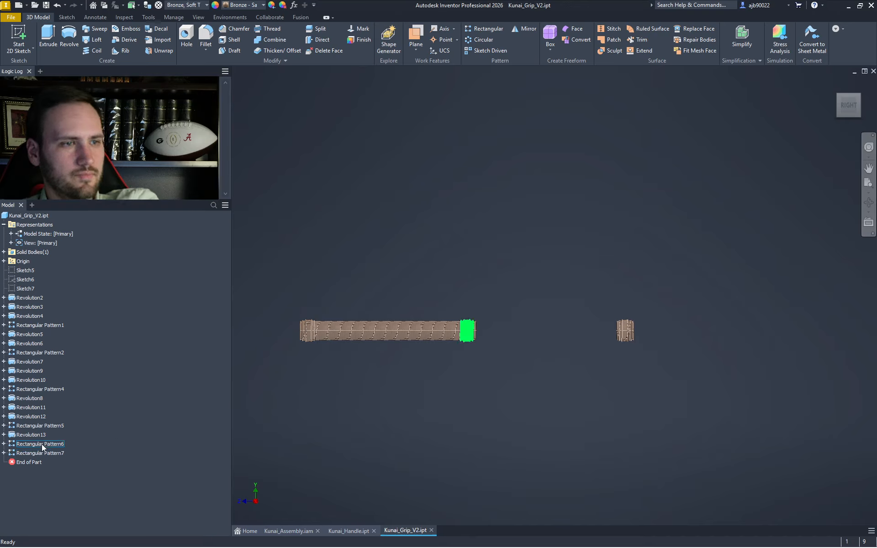
click(4, 444)
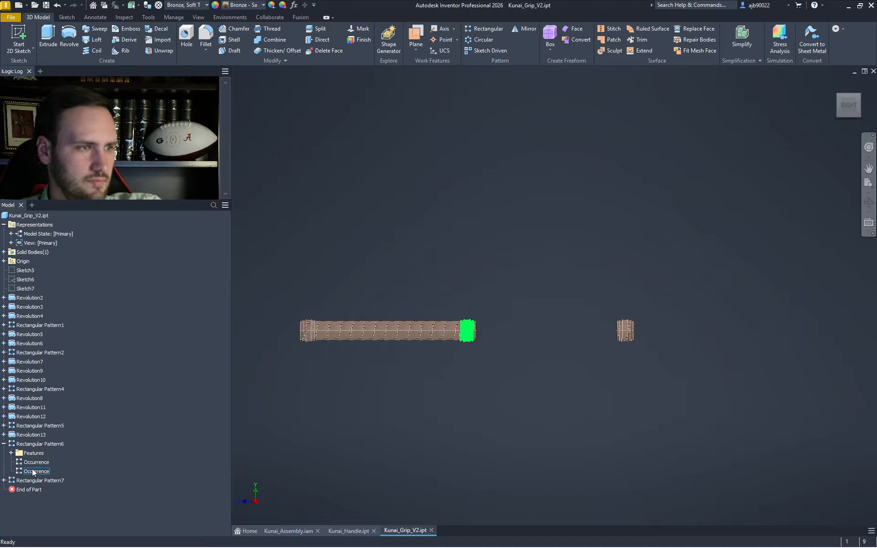
double_click(41, 443)
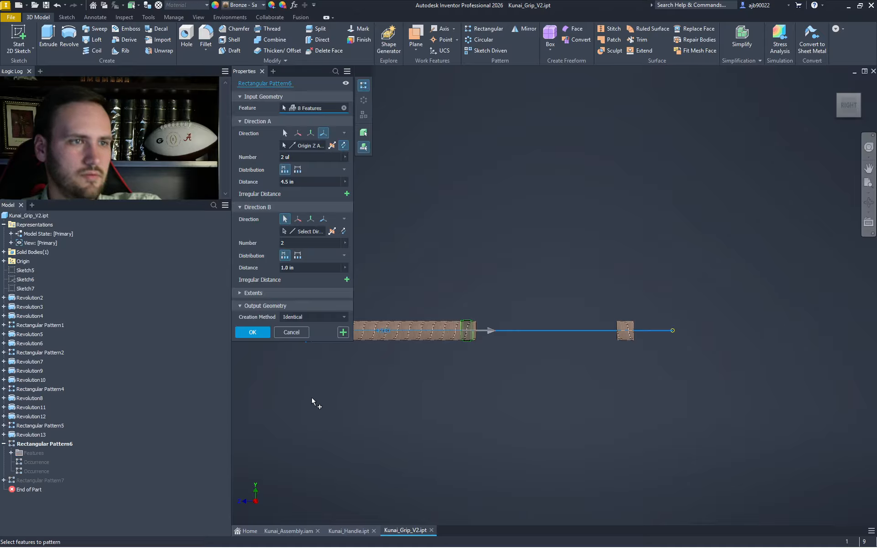
scroll(481, 336, up, 8)
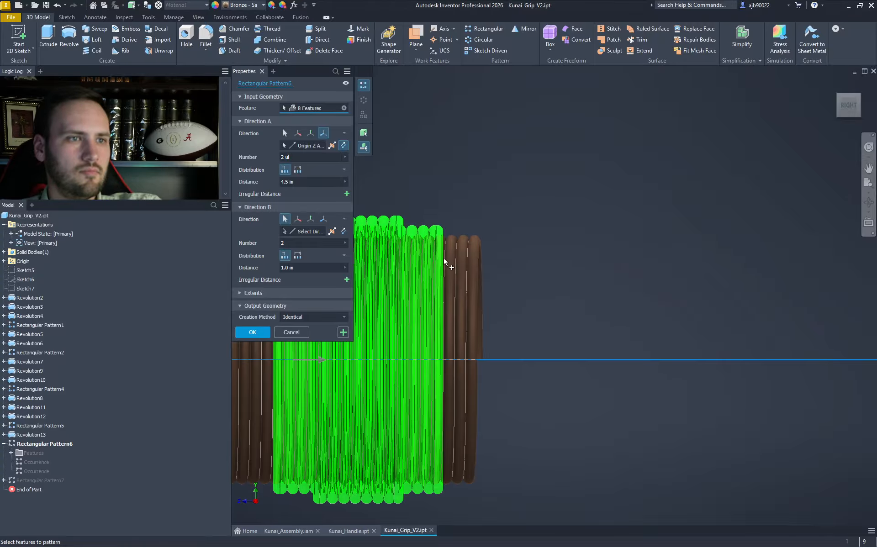
middle_drag(446, 260, 649, 250)
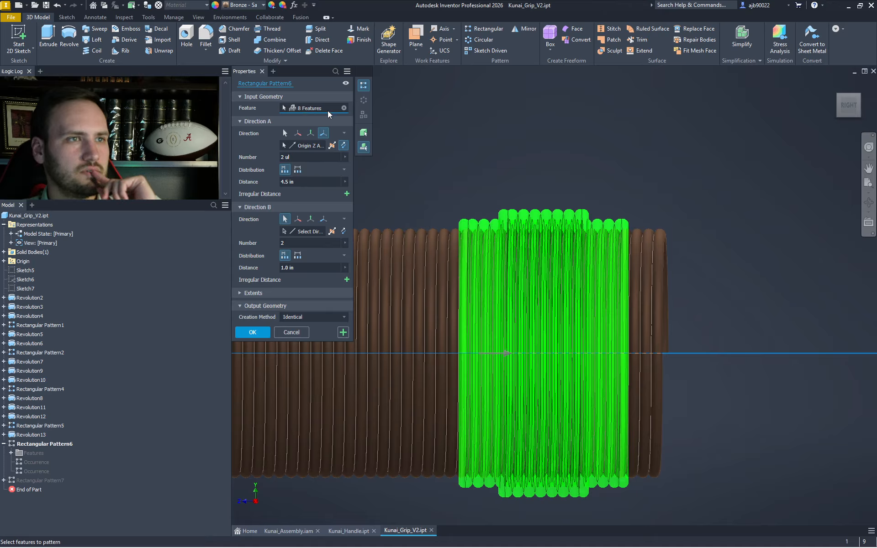
- Remove Revolution8 from the pattern's features, leaving seven, and apply the edit
click(241, 97)
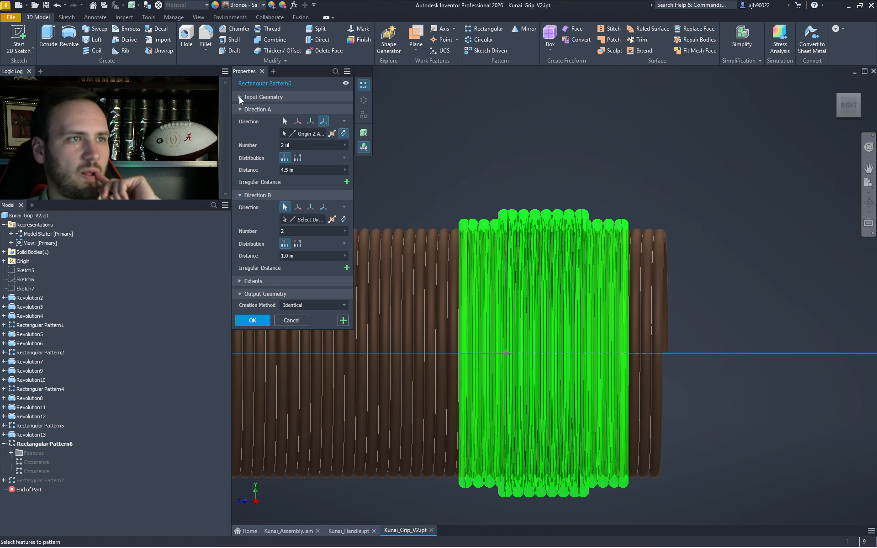
click(241, 97)
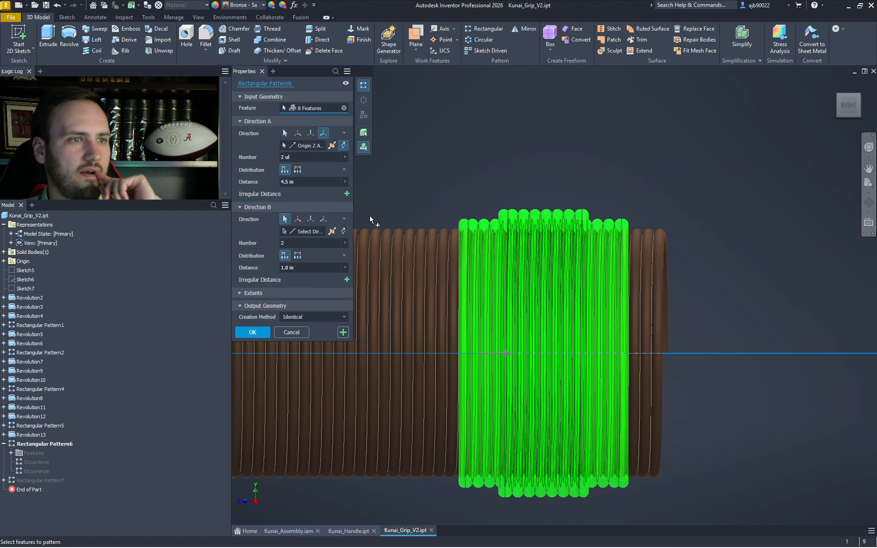
scroll(446, 232, down, 5)
middle_drag(446, 233, 765, 251)
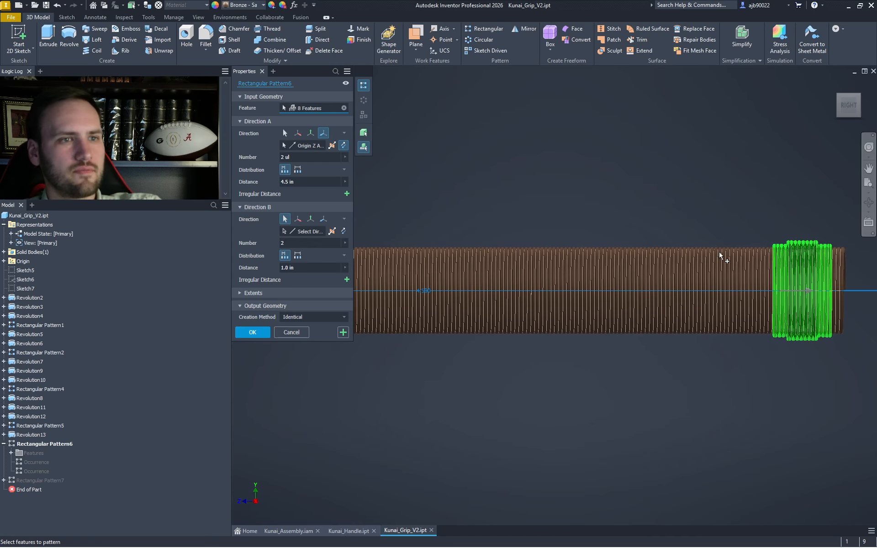
scroll(639, 257, down, 5)
scroll(536, 259, up, 4)
scroll(589, 260, up, 4)
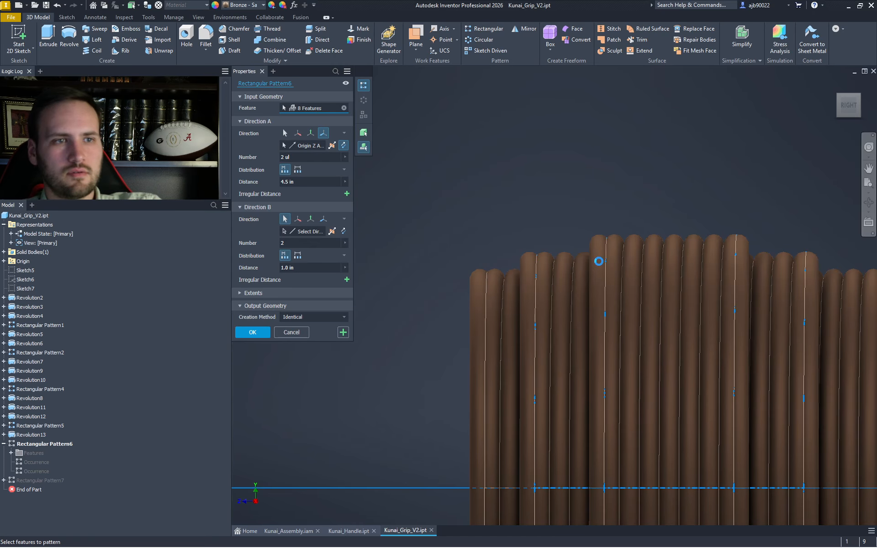
scroll(601, 267, down, 4)
scroll(601, 266, up, 2)
ctrl+click(680, 269)
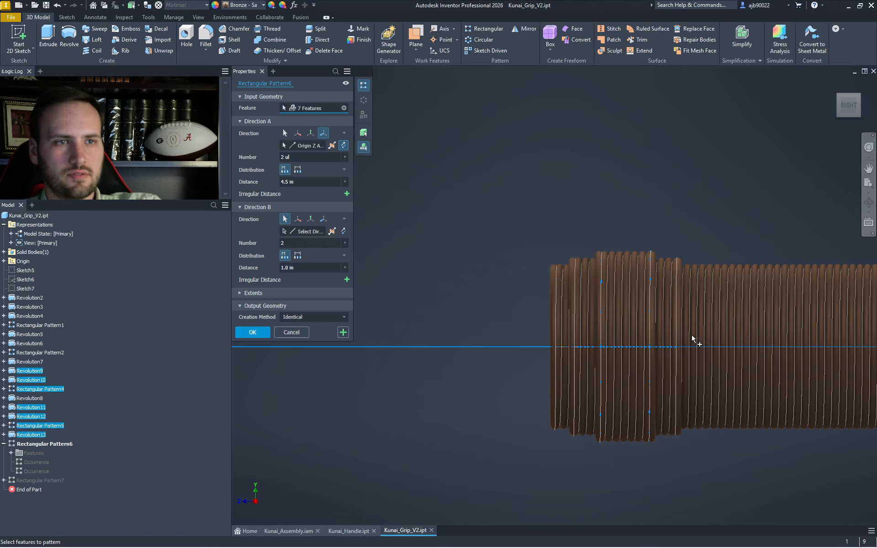
scroll(628, 249, down, 3)
scroll(627, 248, down, 3)
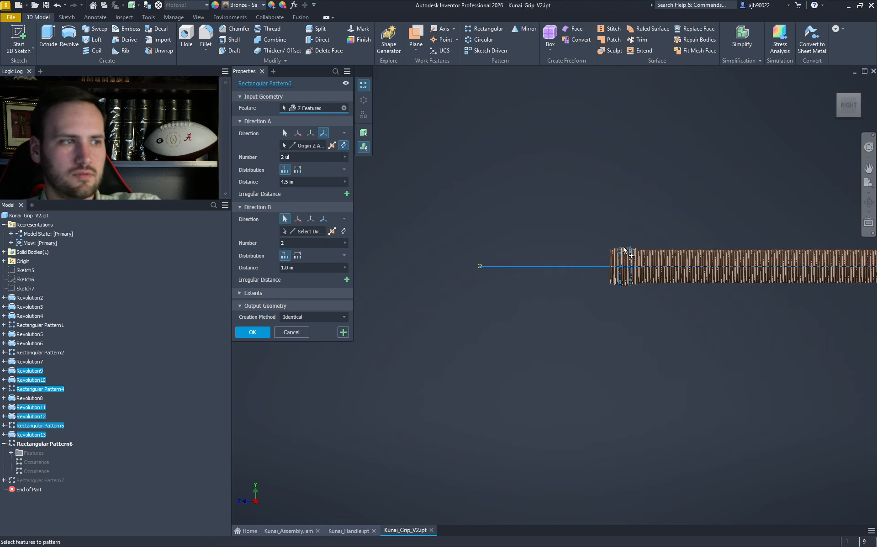
middle_drag(614, 251, 426, 289)
middle_drag(744, 329, 489, 288)
scroll(540, 263, up, 6)
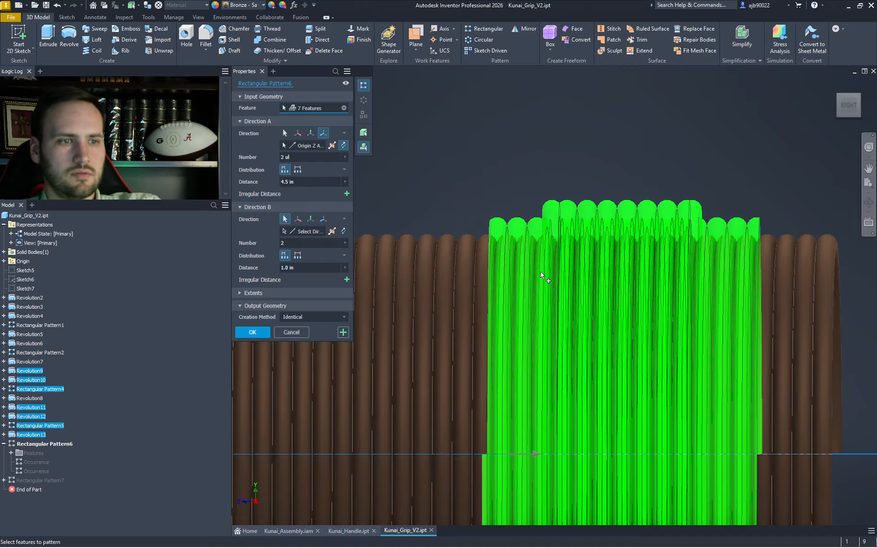
click(253, 332)
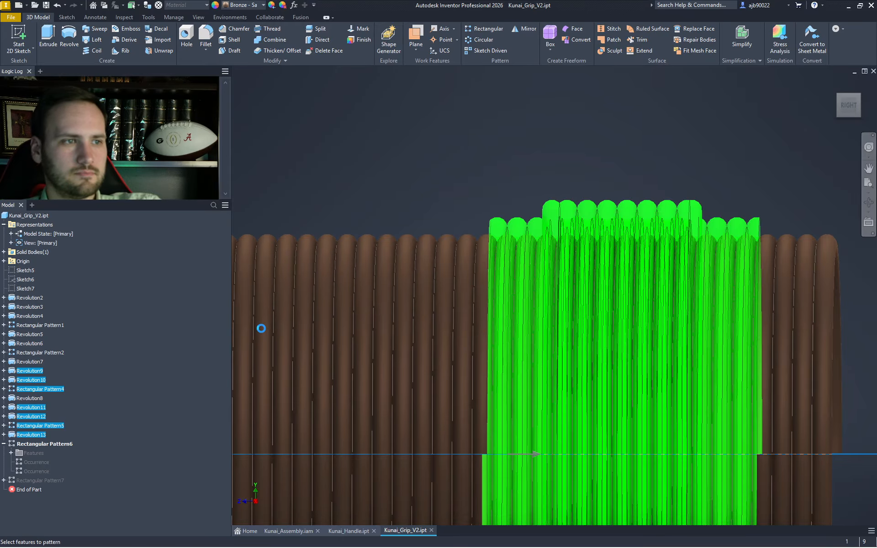
- Inspect the patterned grip from isometric, underside and home views, then start a 2D sketch
scroll(561, 297, down, 3)
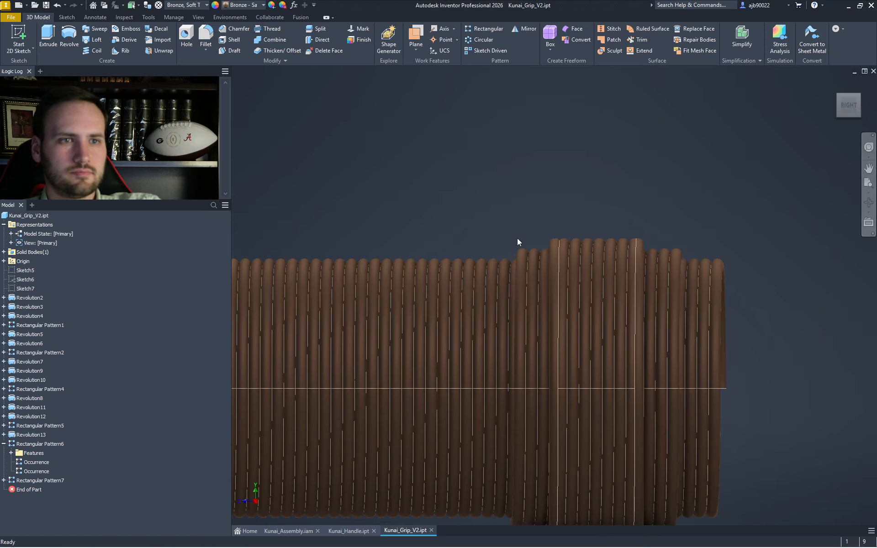
click(26, 298)
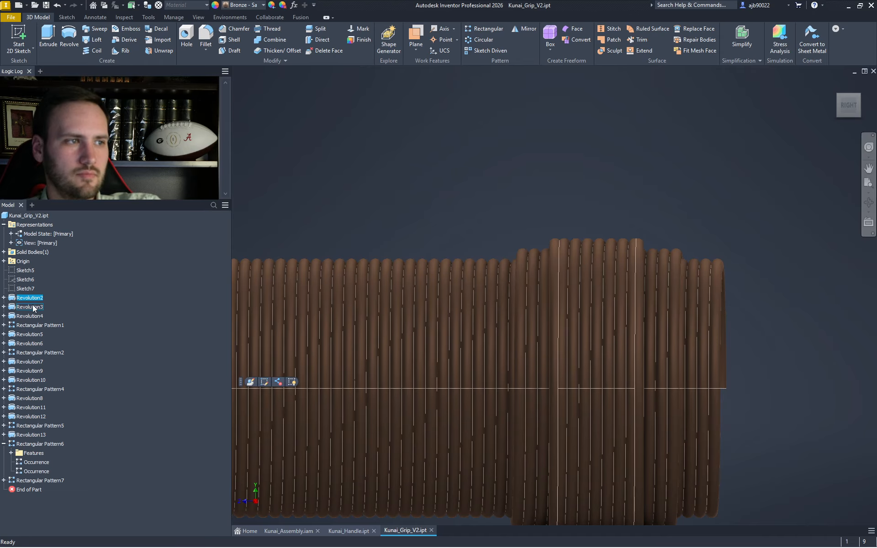
key(Escape)
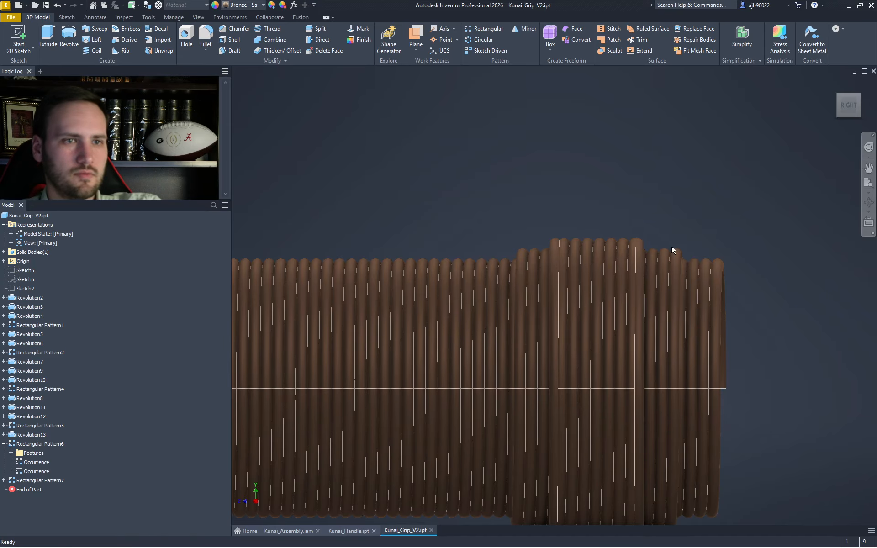
click(859, 99)
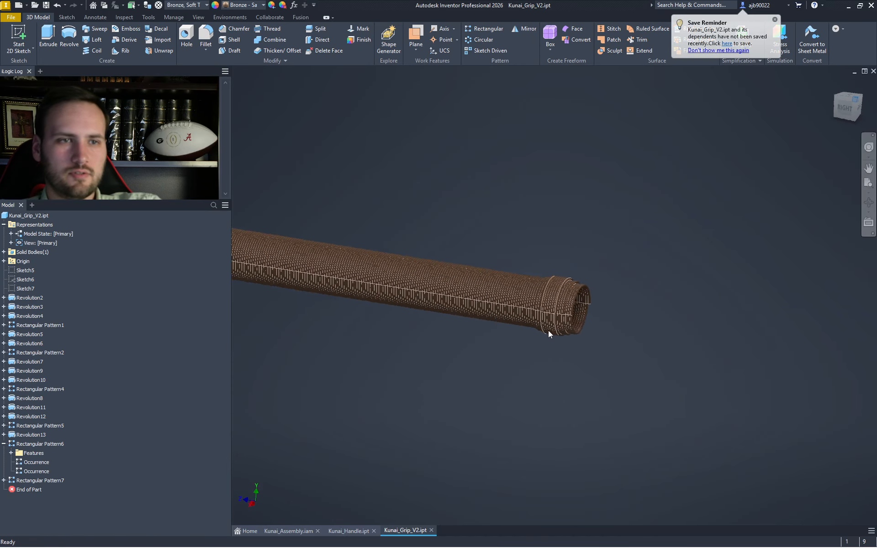
scroll(544, 304, up, 5)
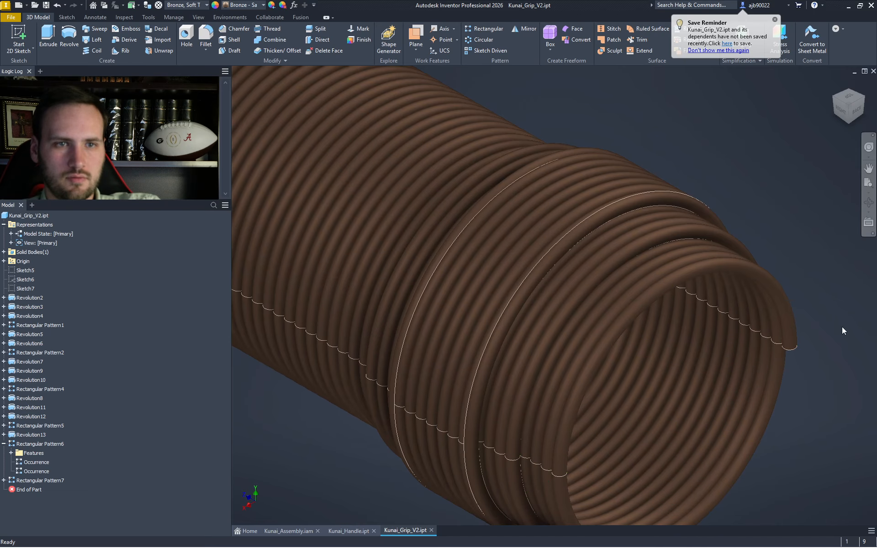
middle_drag(797, 365, 750, 271)
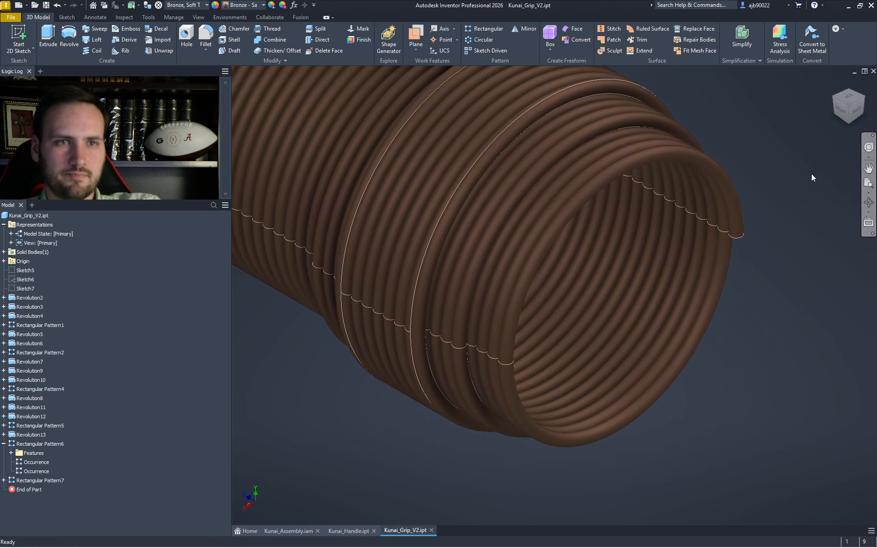
click(848, 126)
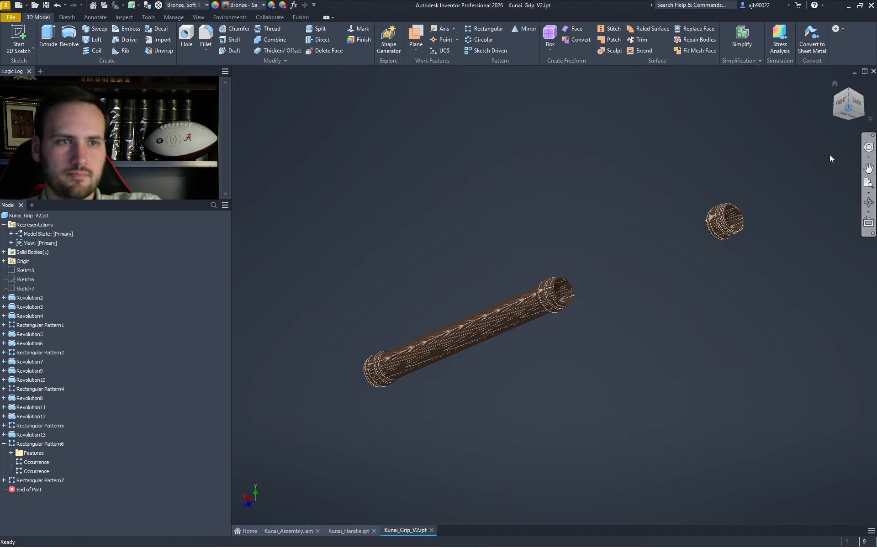
scroll(571, 306, up, 10)
scroll(644, 250, up, 3)
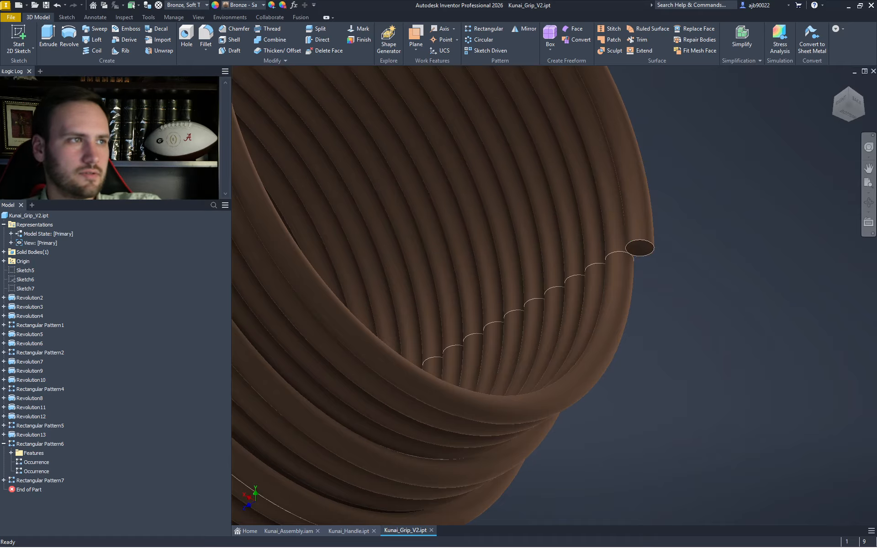
scroll(533, 276, down, 12)
scroll(681, 189, up, 3)
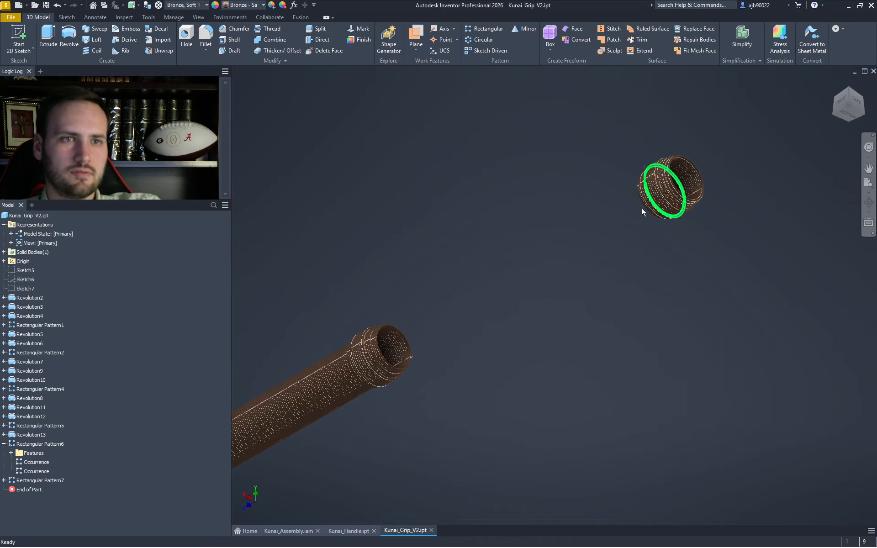
scroll(649, 207, up, 5)
scroll(695, 230, up, 2)
scroll(675, 265, down, 10)
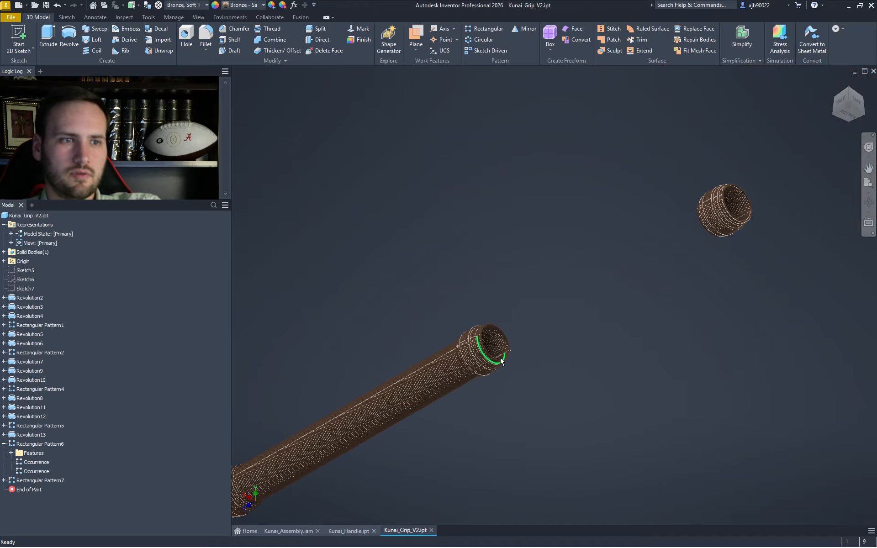
click(836, 83)
scroll(699, 216, up, 6)
scroll(690, 204, up, 3)
scroll(691, 205, down, 10)
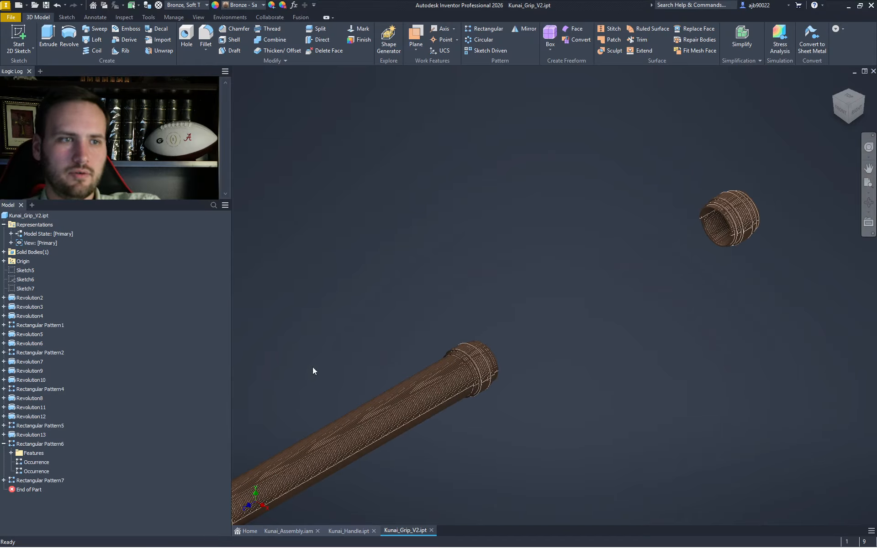
click(21, 33)
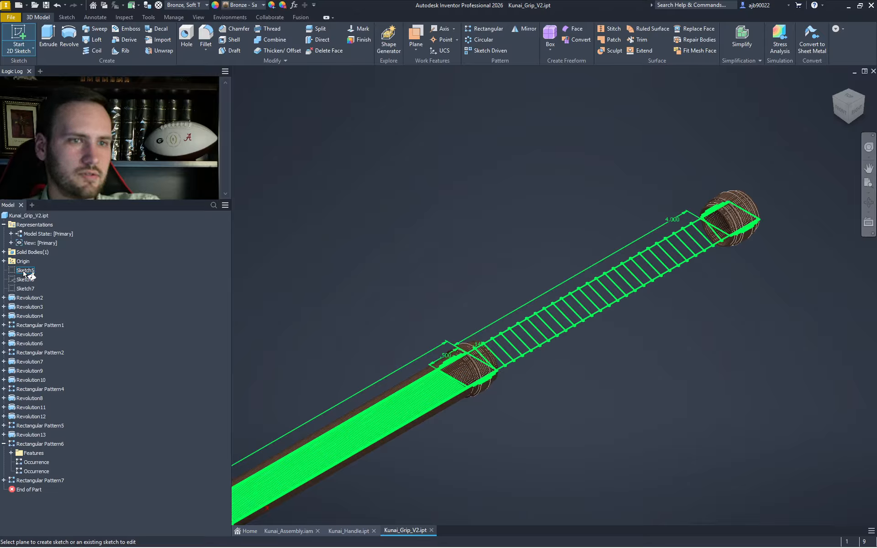
- Place the sketch on the YZ Plane and project the end coil's circle into it
click(4, 261)
click(30, 271)
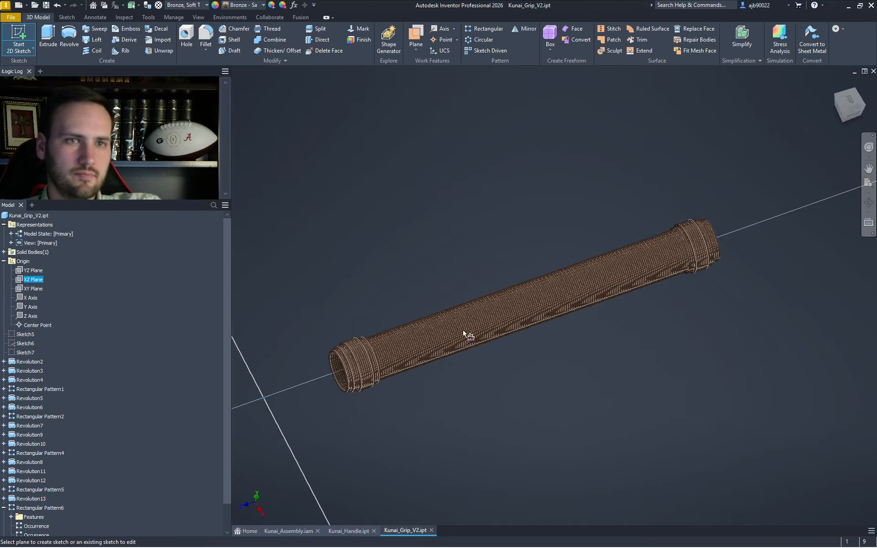
middle_drag(840, 345, 356, 329)
scroll(612, 253, up, 5)
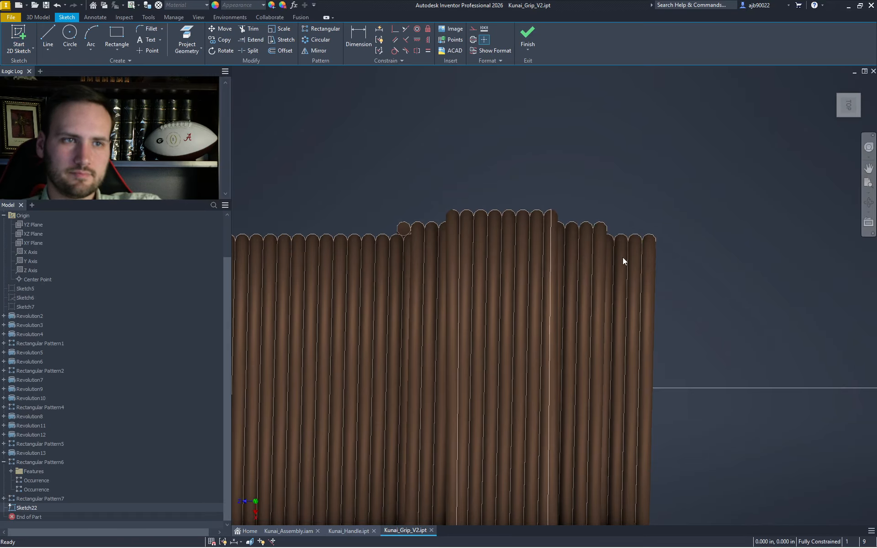
right_click(679, 238)
click(700, 249)
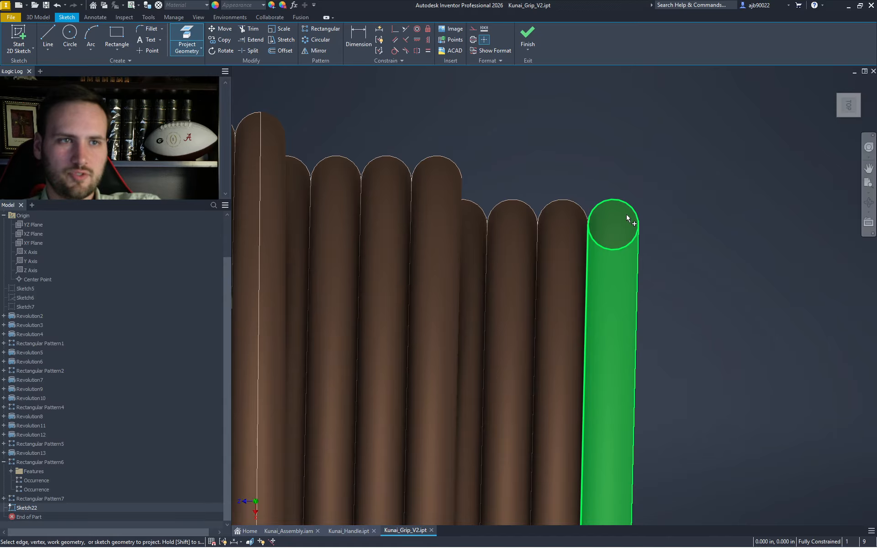
click(847, 91)
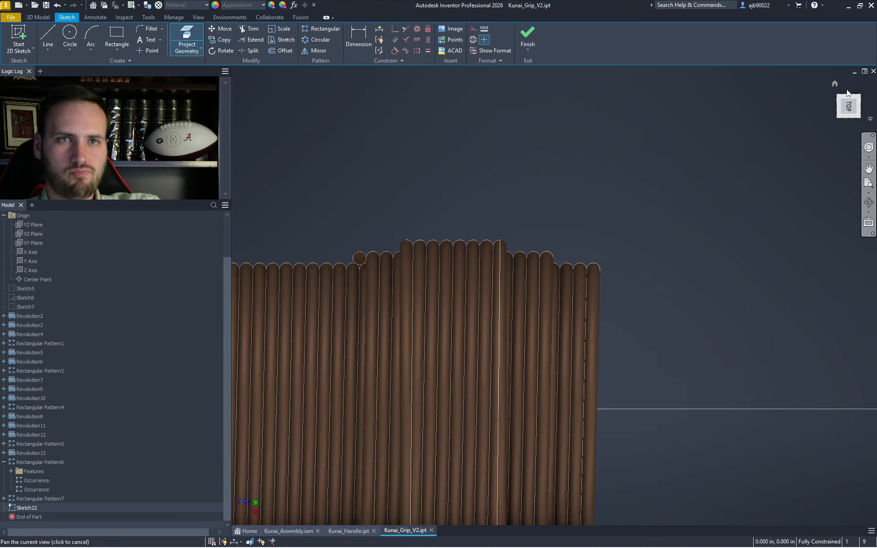
scroll(585, 268, up, 5)
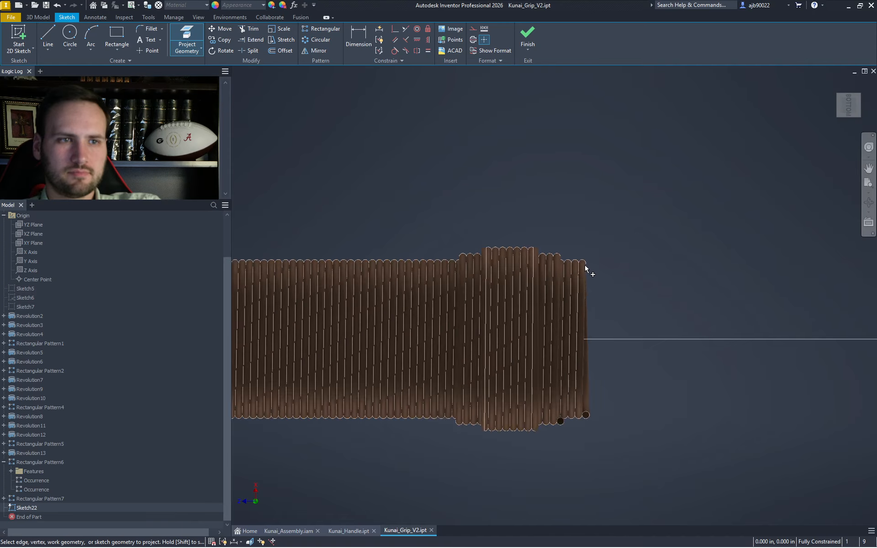
scroll(634, 327, down, 5)
scroll(574, 409, up, 5)
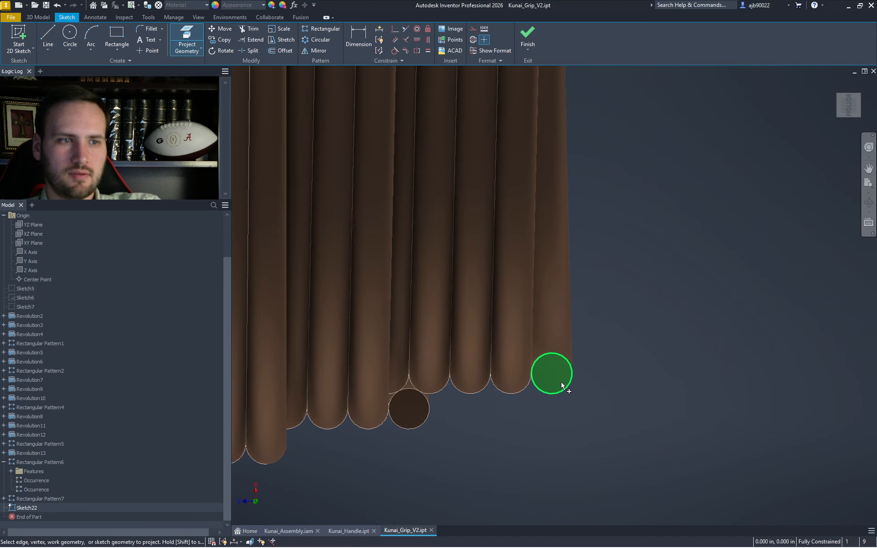
scroll(600, 387, up, 6)
middle_drag(670, 397, 217, 355)
scroll(217, 355, up, 1)
scroll(545, 346, up, 3)
scroll(664, 341, down, 4)
scroll(675, 343, up, 3)
click(742, 381)
- Revolve both wrap profiles 360° around the Z Axis, joined to the grip
scroll(708, 378, up, 5)
key(Escape)
key(F6)
key(r)
scroll(700, 227, up, 5)
scroll(738, 160, up, 3)
scroll(664, 271, down, 5)
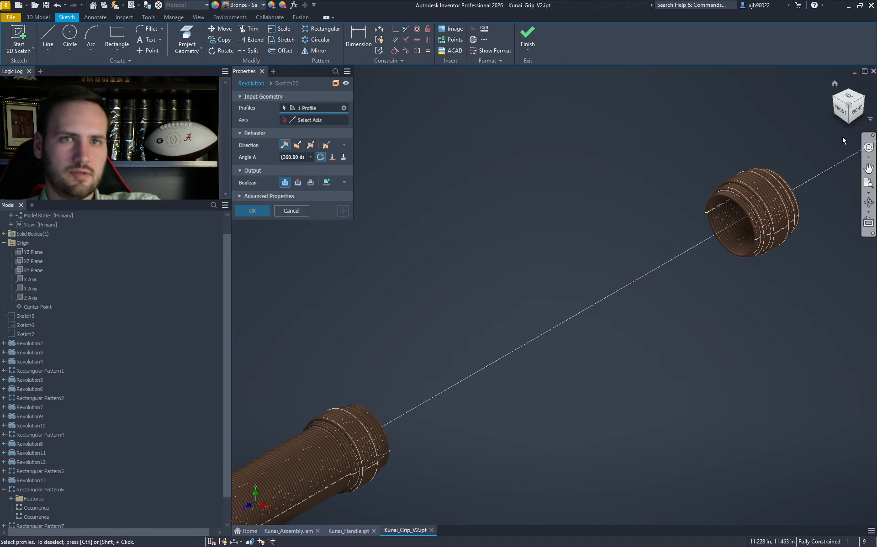
click(848, 124)
scroll(579, 319, up, 5)
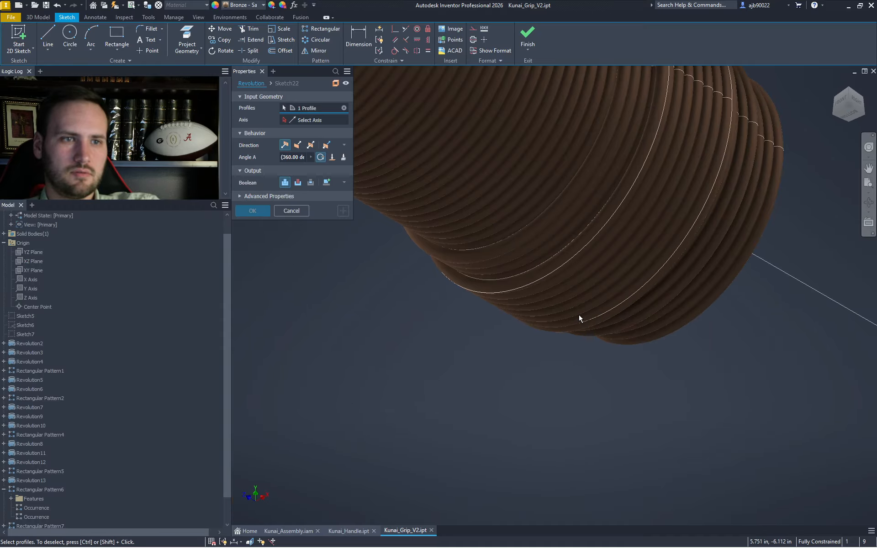
click(578, 268)
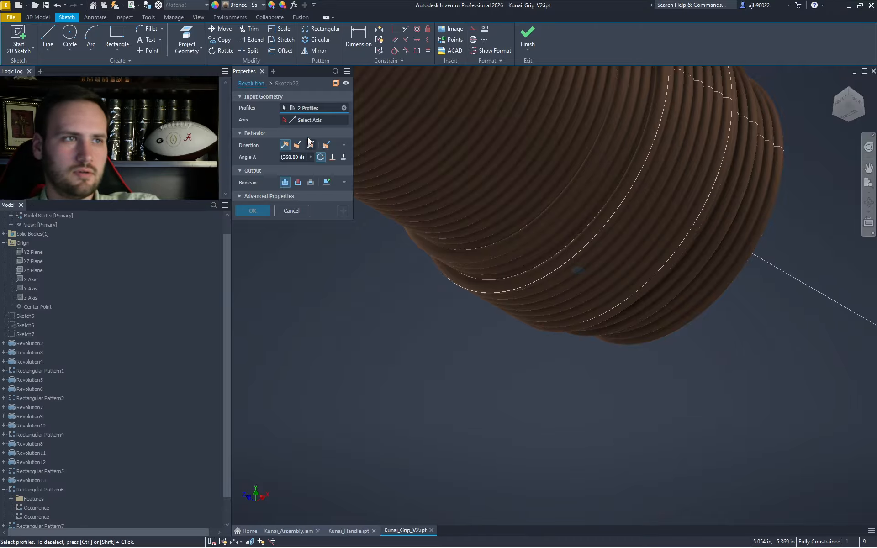
click(302, 123)
scroll(509, 371, down, 5)
middle_drag(509, 371, 449, 372)
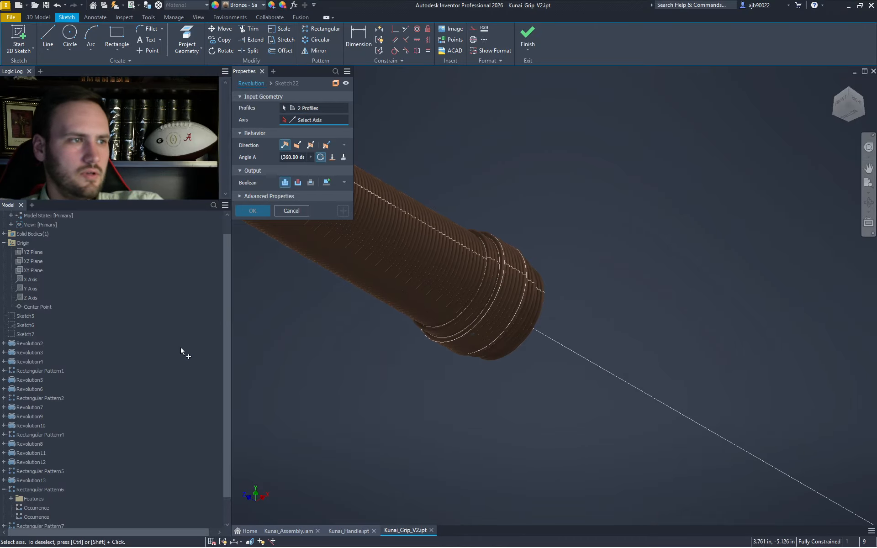
click(30, 297)
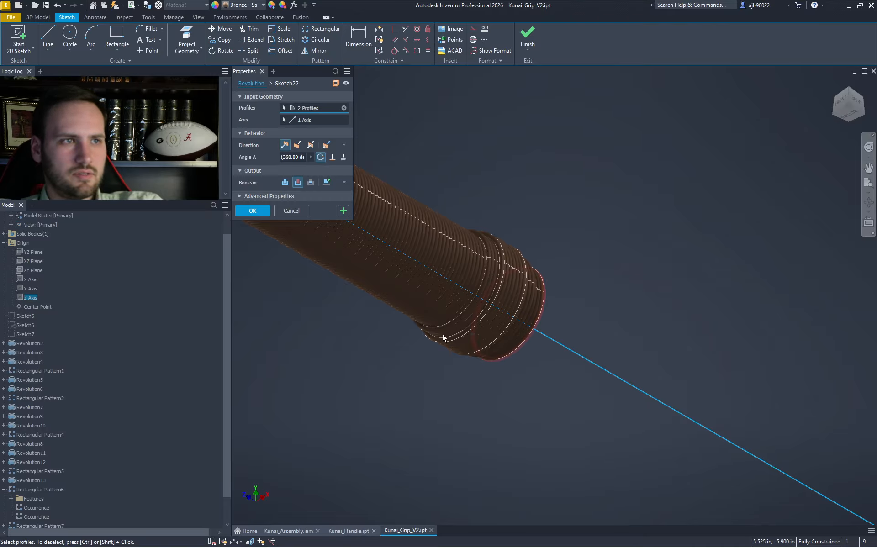
click(284, 183)
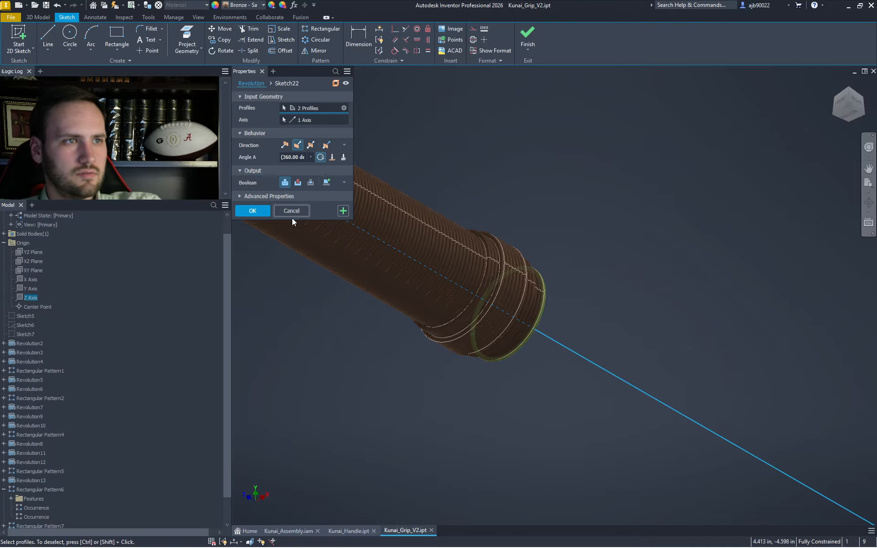
click(253, 210)
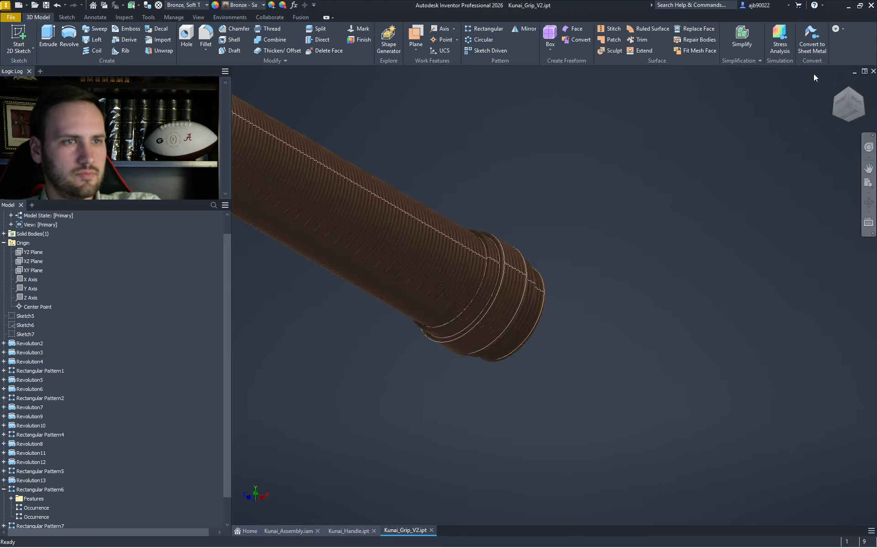
- Inspect the new end wraps from right and corner views, then start a Rectangular Pattern
click(854, 96)
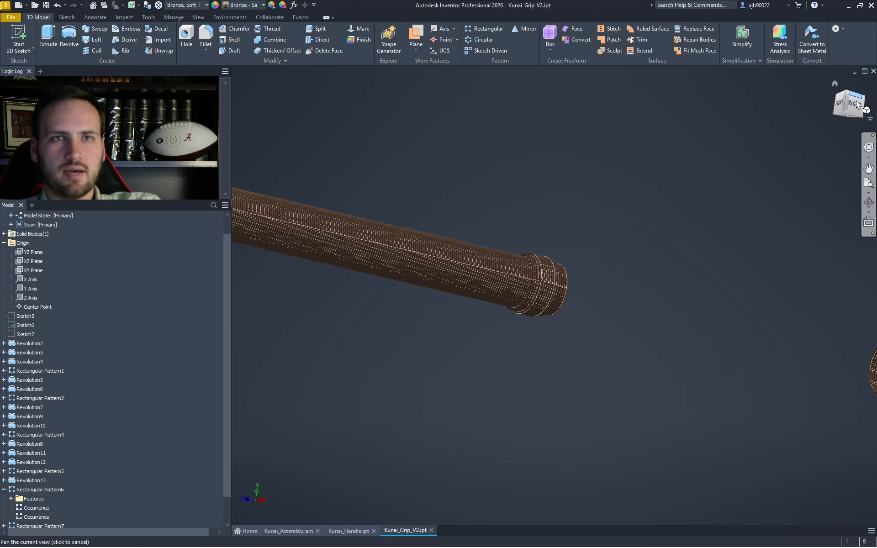
click(859, 95)
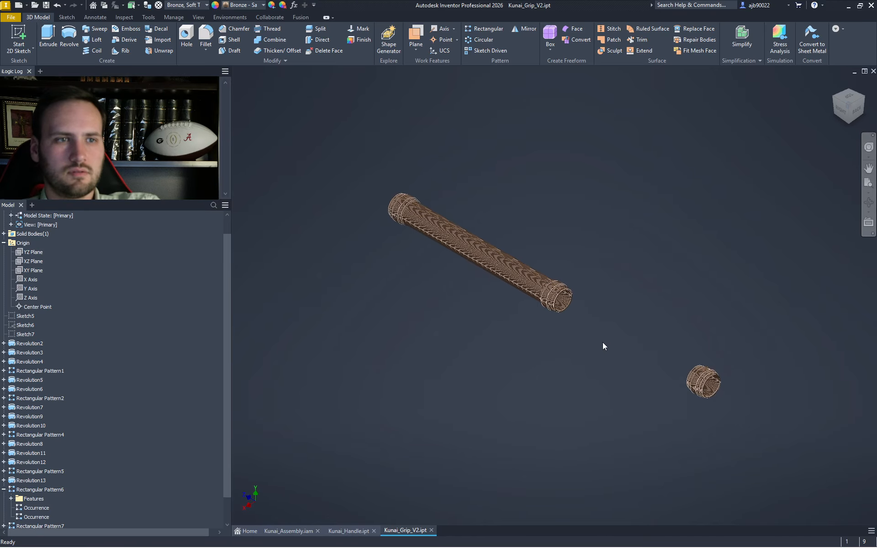
scroll(603, 346, down, 6)
scroll(511, 313, down, 4)
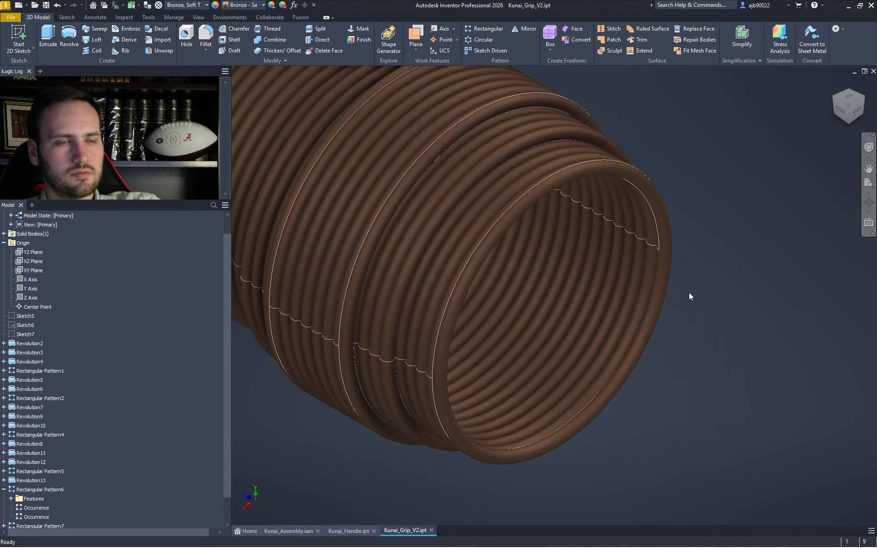
click(848, 114)
scroll(570, 298, up, 5)
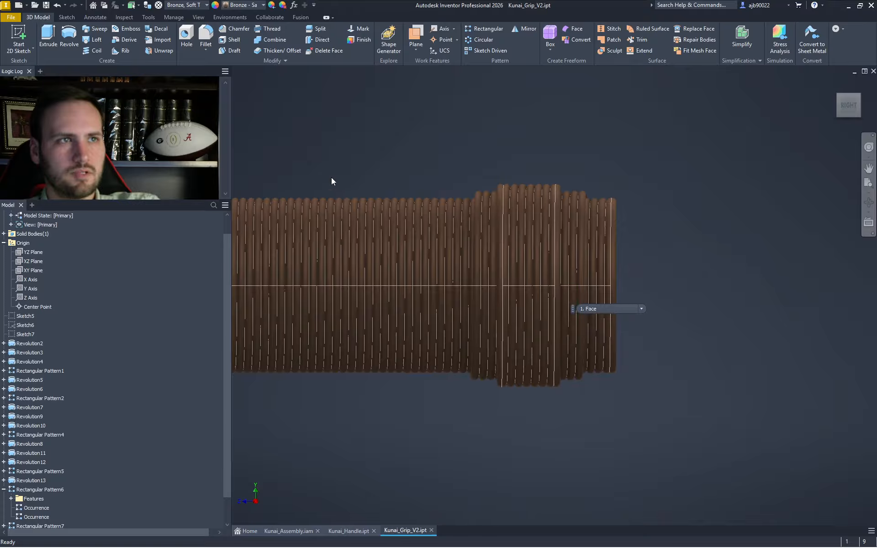
click(482, 31)
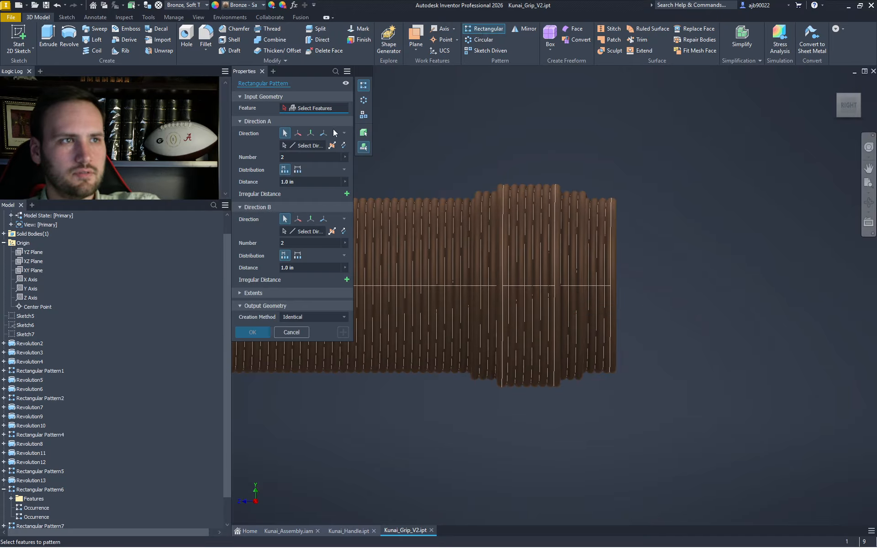
- Toggle Direction A distribution between Fitted and Spacing, then cancel the Rectangular Pattern
click(298, 170)
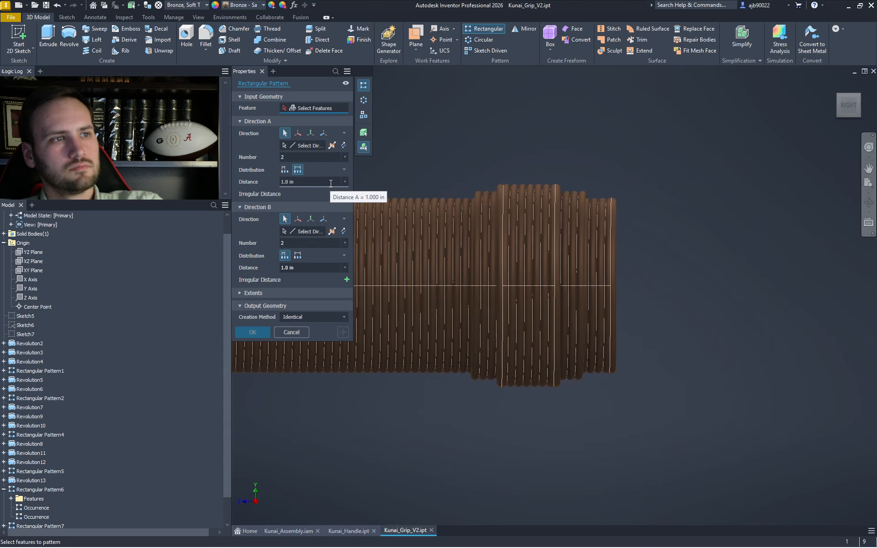
click(285, 169)
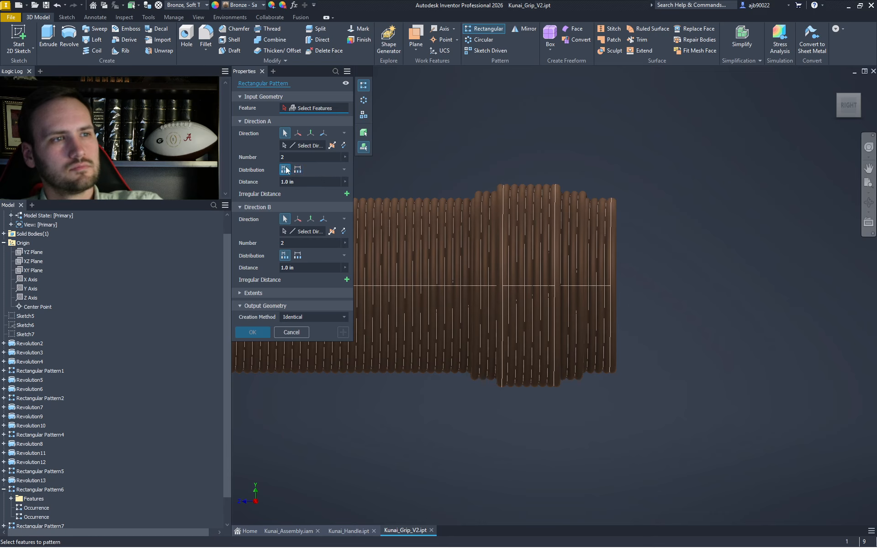
click(297, 170)
click(285, 171)
key(Escape)
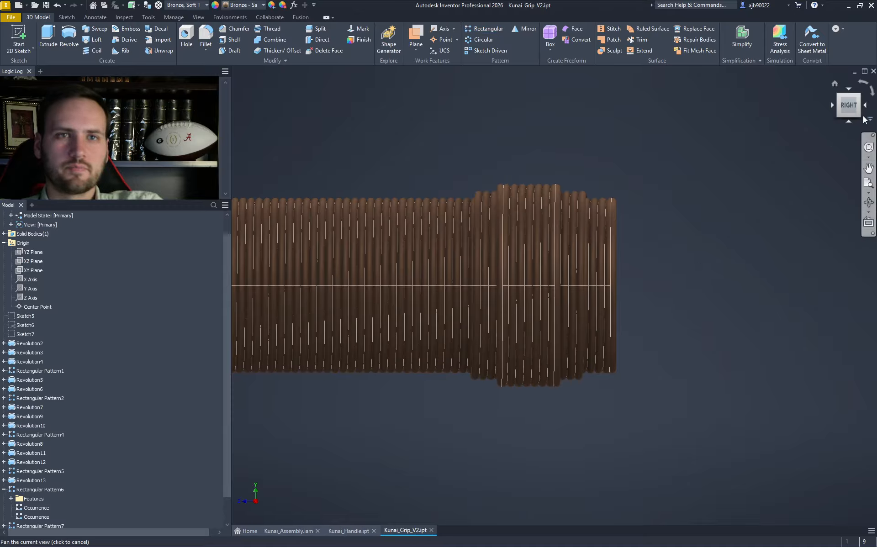
click(860, 109)
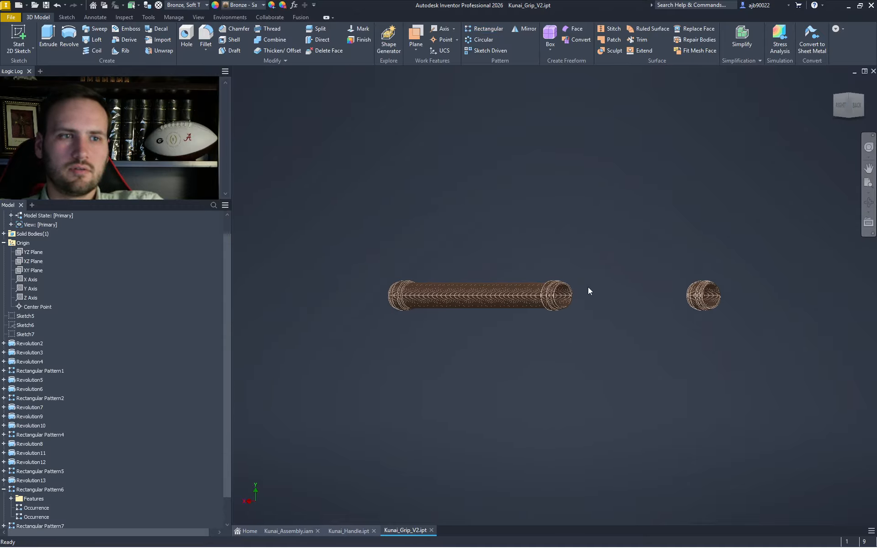
scroll(590, 292, up, 10)
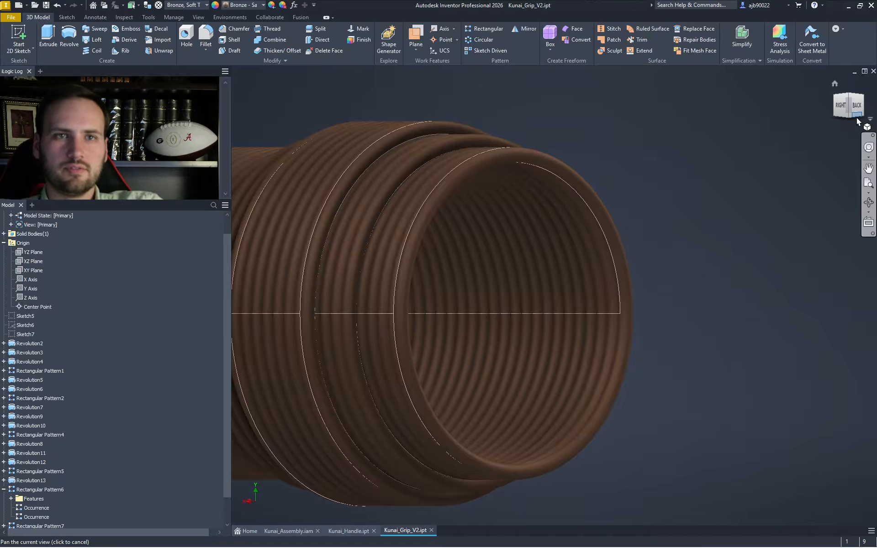
click(858, 118)
scroll(529, 268, up, 5)
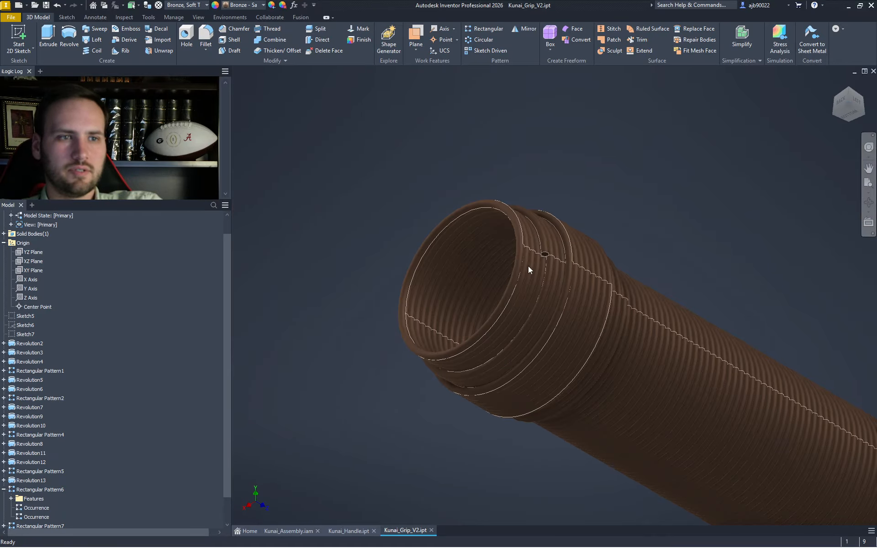
scroll(537, 261, up, 5)
click(850, 118)
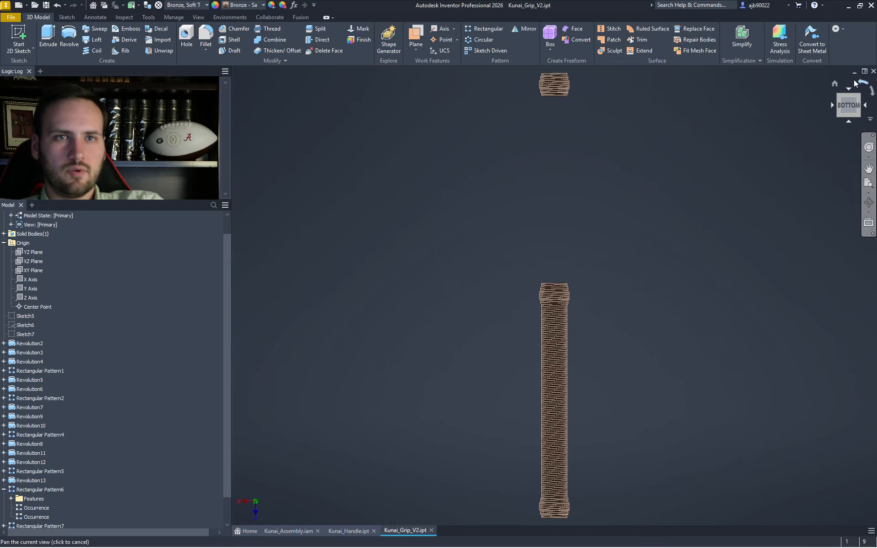
click(855, 83)
scroll(547, 284, up, 10)
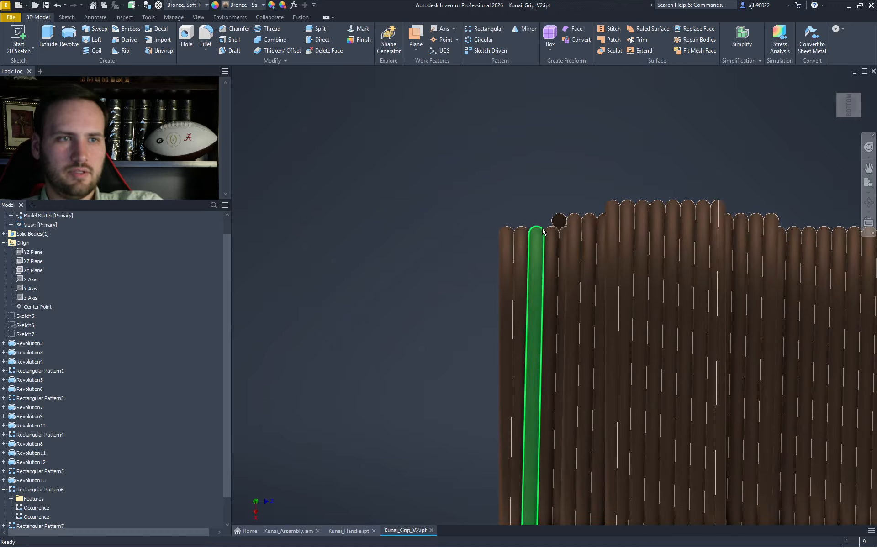
scroll(568, 238, down, 5)
middle_drag(568, 242, 301, 234)
scroll(408, 197, down, 3)
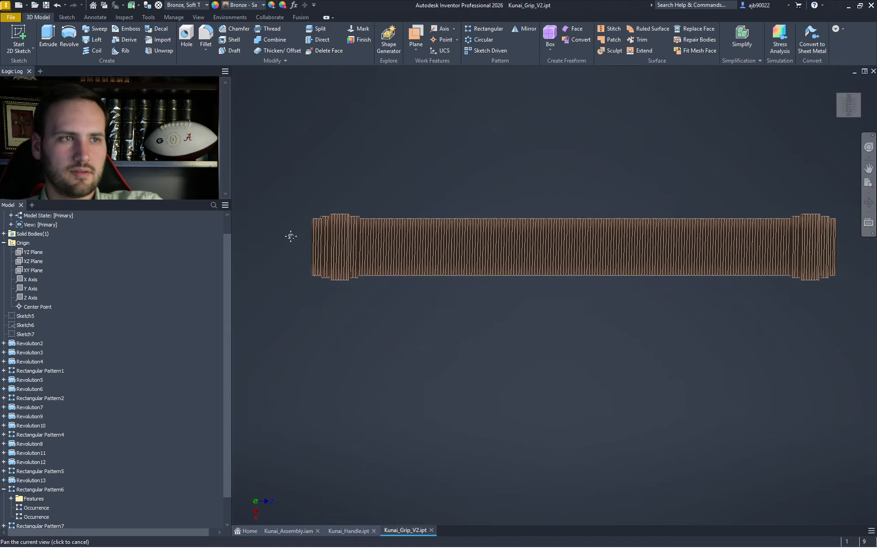
scroll(286, 229, up, 6)
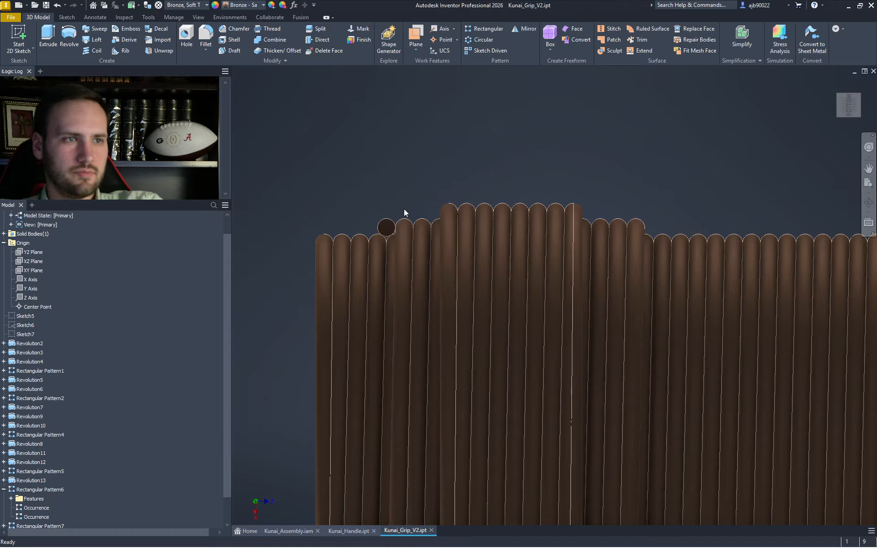
scroll(387, 177, down, 6)
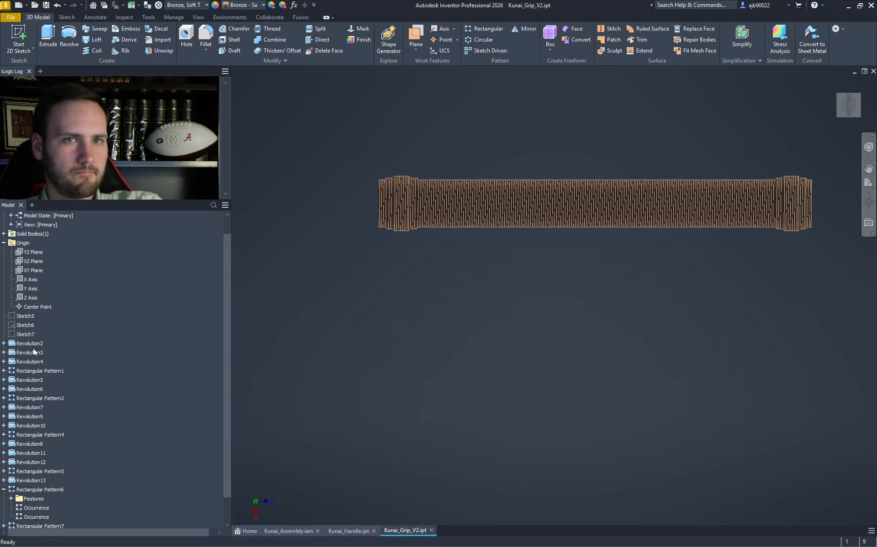
scroll(836, 208, down, 10)
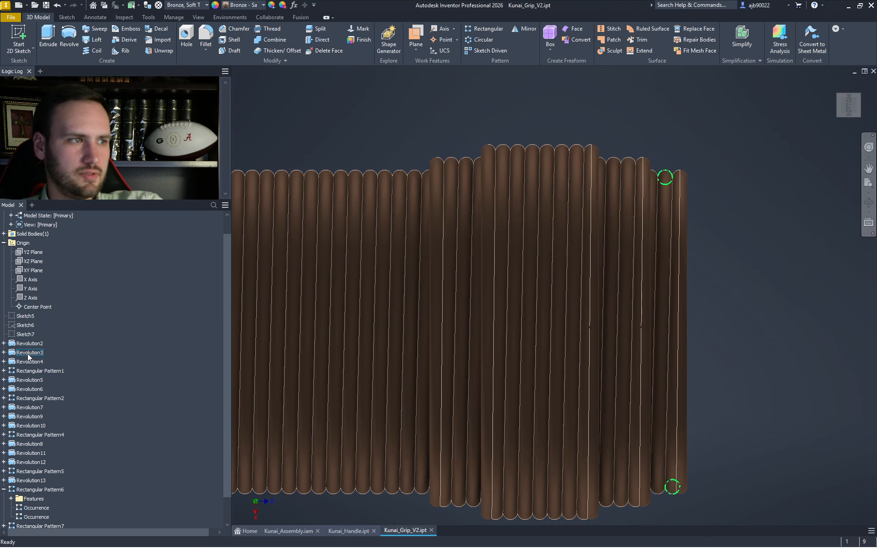
- Select Sketch7, Sketch6 and Sketch5 in the browser and delete them
right_click(82, 306)
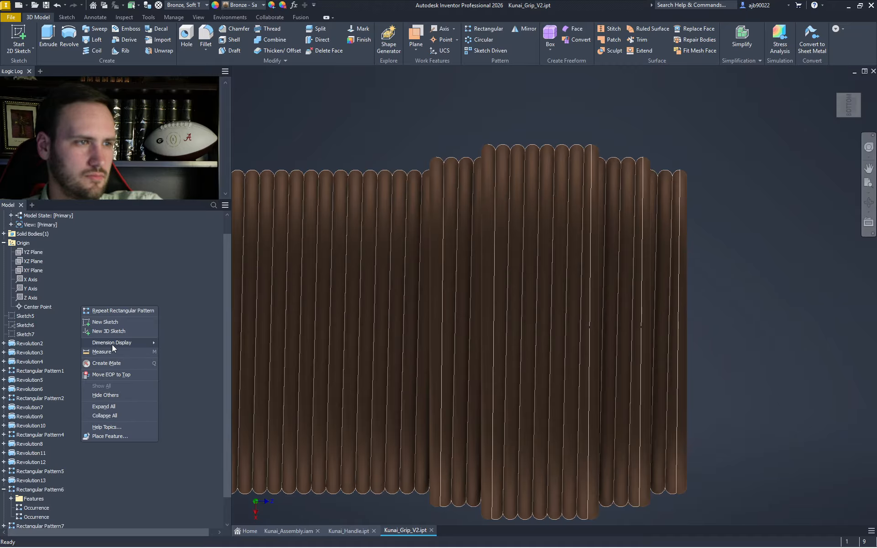
click(118, 258)
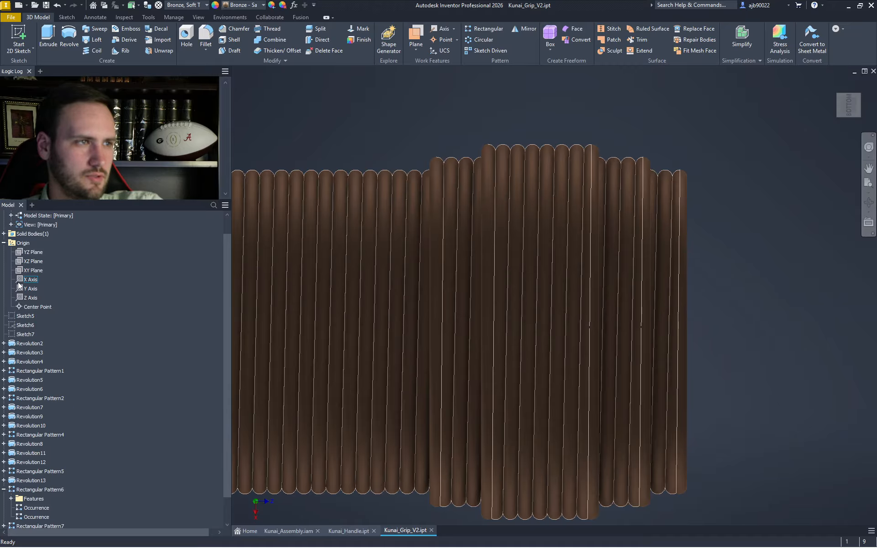
mouse_move(31, 316)
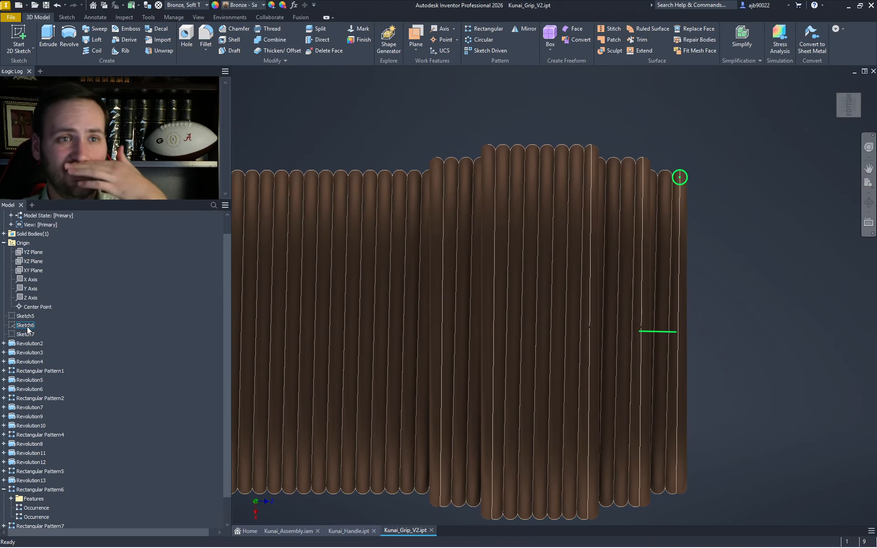
mouse_move(29, 336)
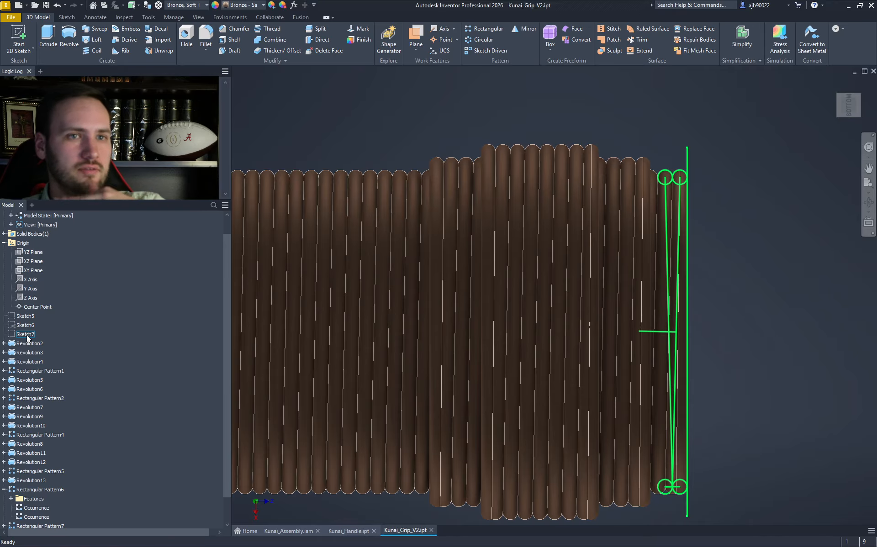
click(27, 334)
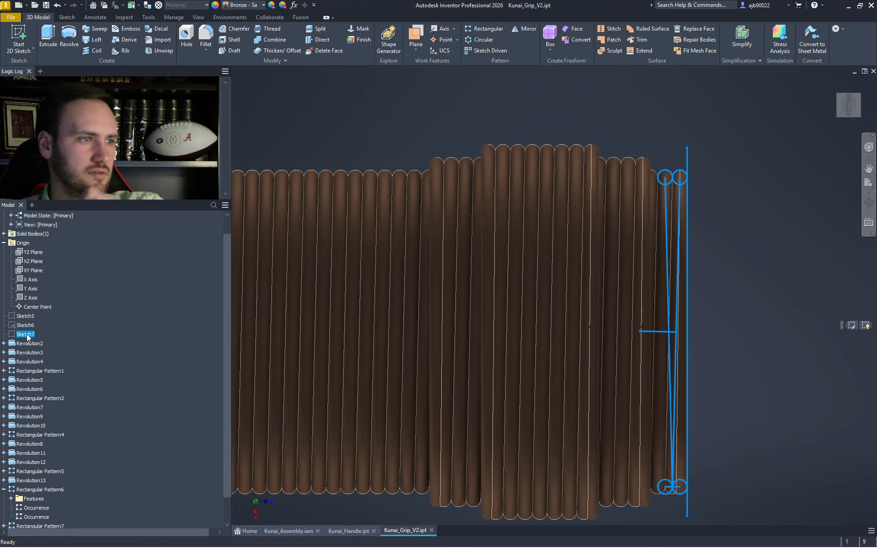
click(29, 325)
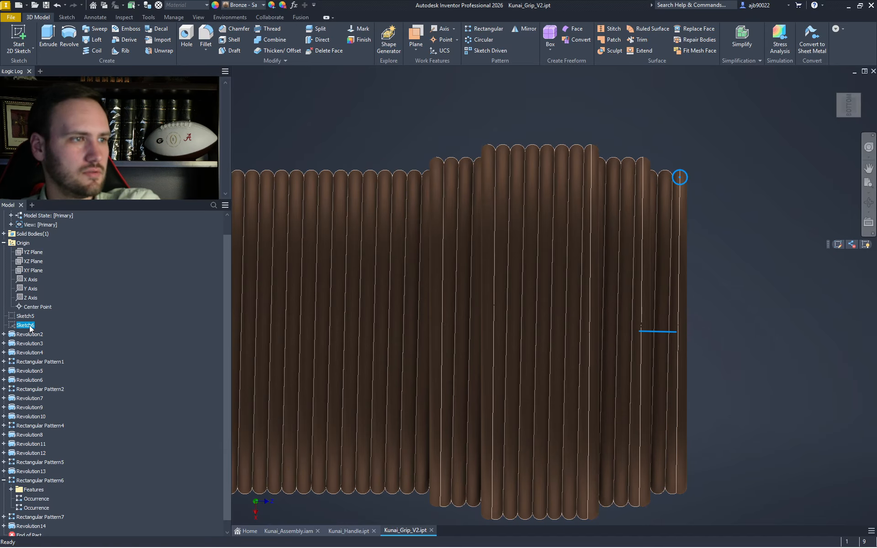
right_click(27, 325)
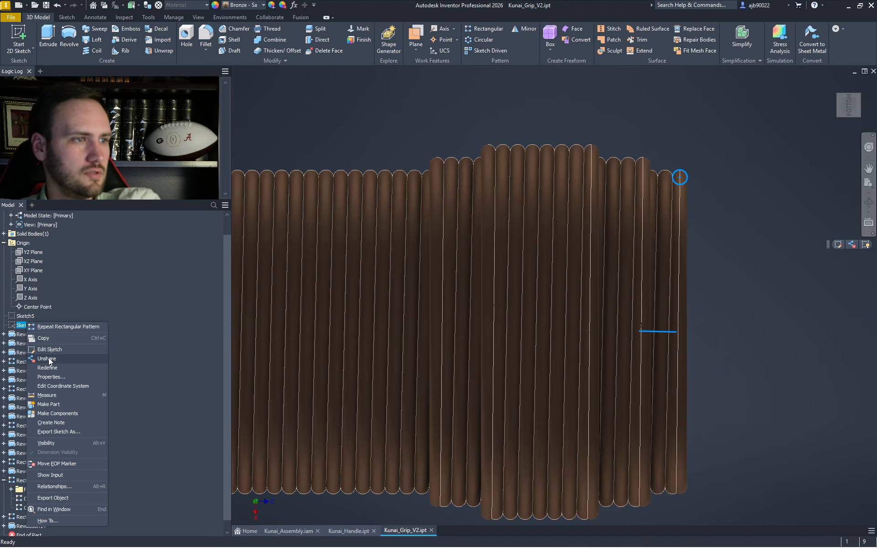
key(Escape)
click(25, 316)
key(Delete)
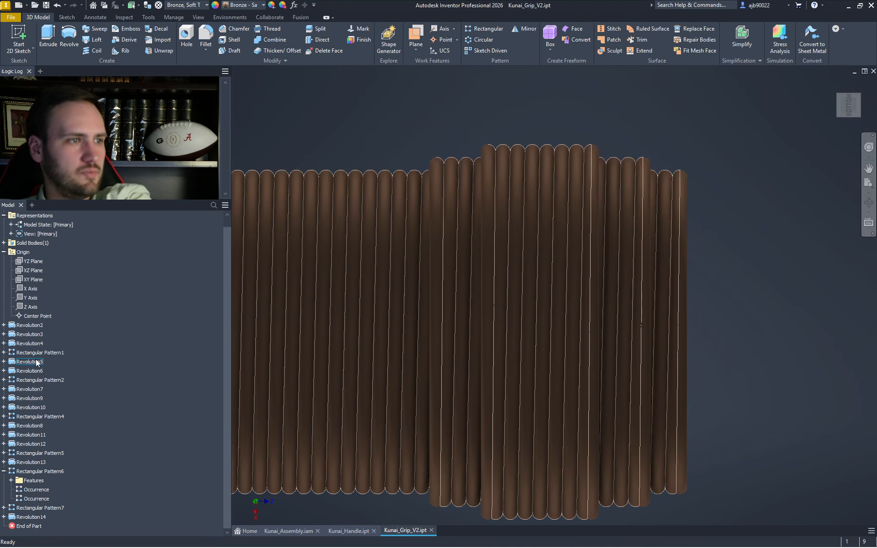
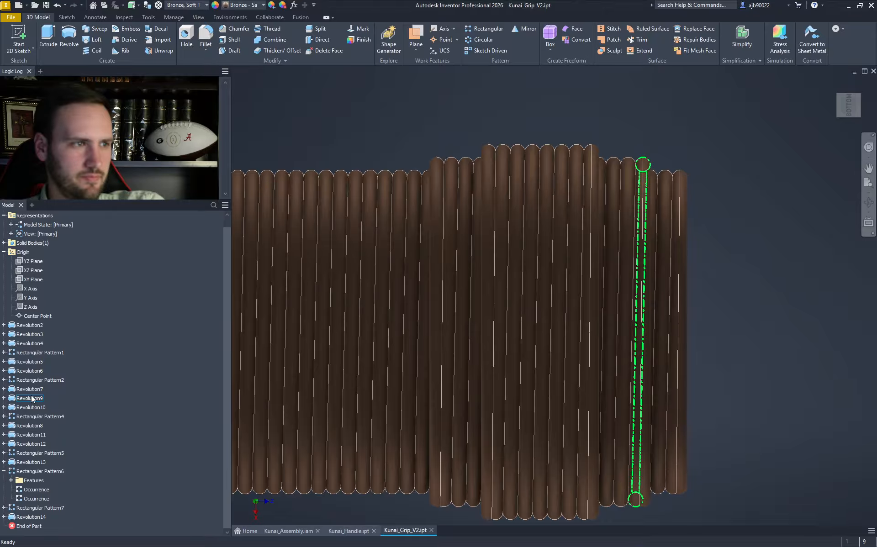
- Expand Revolution9 and Revolution10, inspect Sketch17 zoomed out, then finish the sketch
click(3, 398)
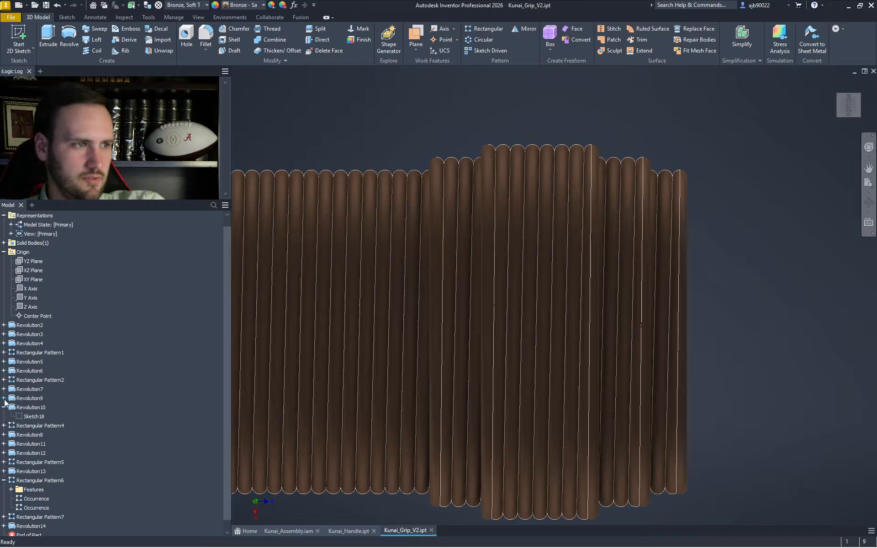
click(3, 416)
double_click(33, 407)
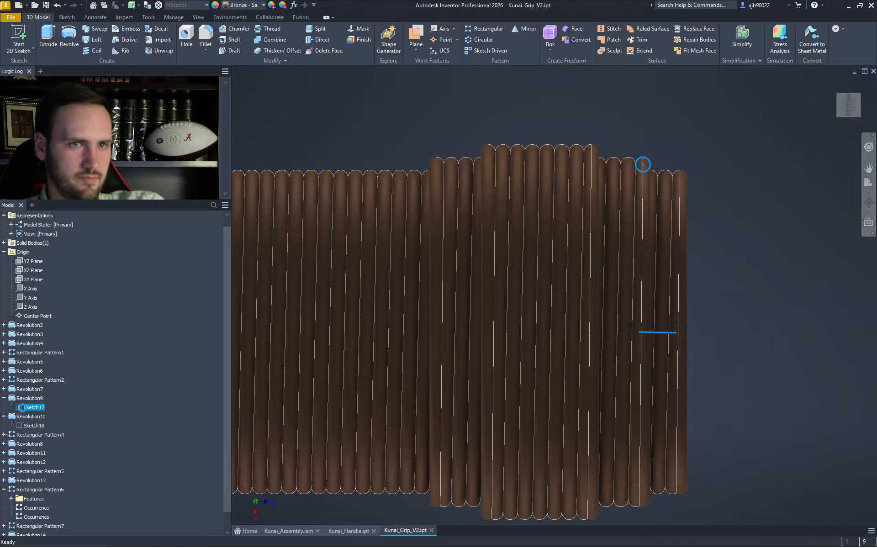
scroll(374, 415, down, 3)
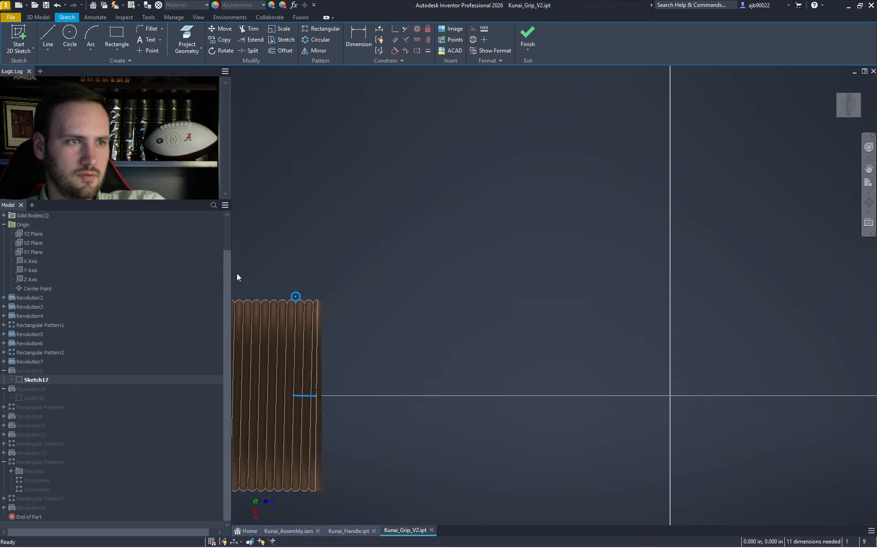
scroll(459, 287, down, 2)
scroll(459, 286, down, 3)
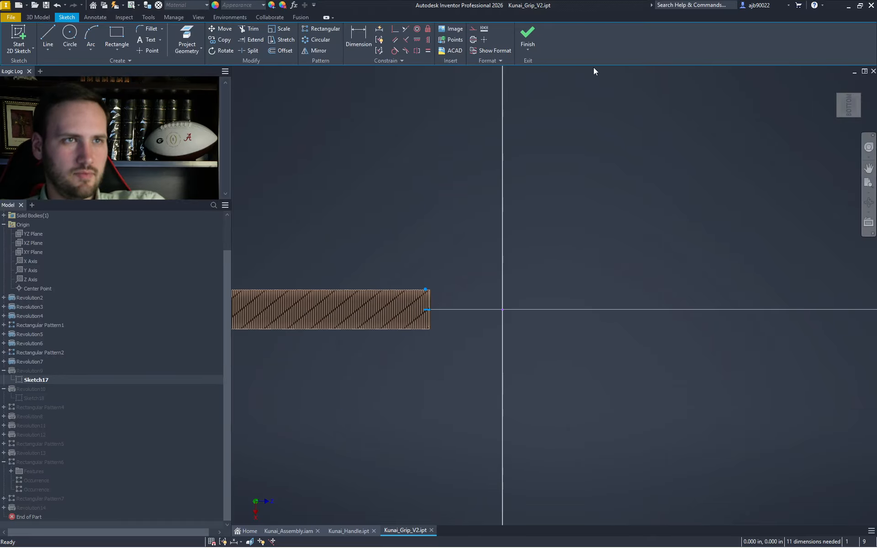
click(532, 34)
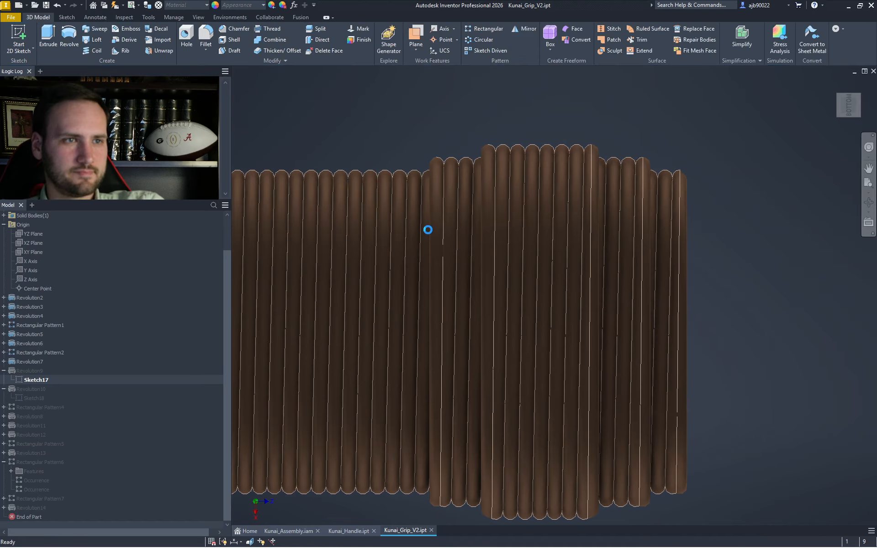
- Create Sketch23 on the XZ Plane and move its circle and line to a new spot
click(22, 31)
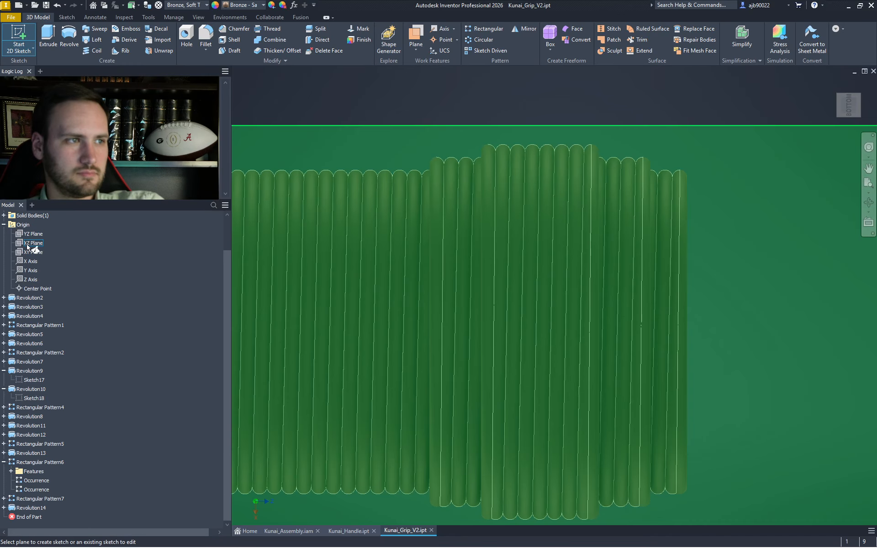
click(29, 244)
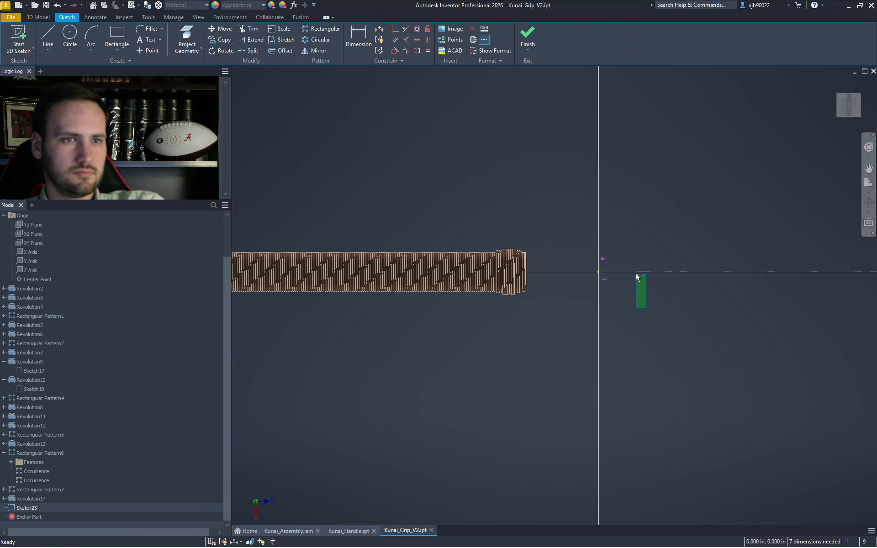
click(221, 29)
click(597, 228)
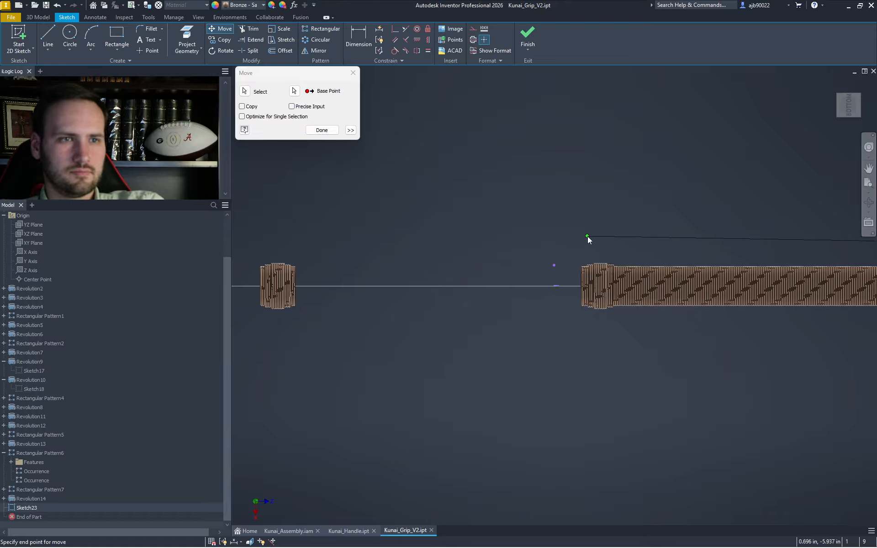
click(587, 217)
key(Escape)
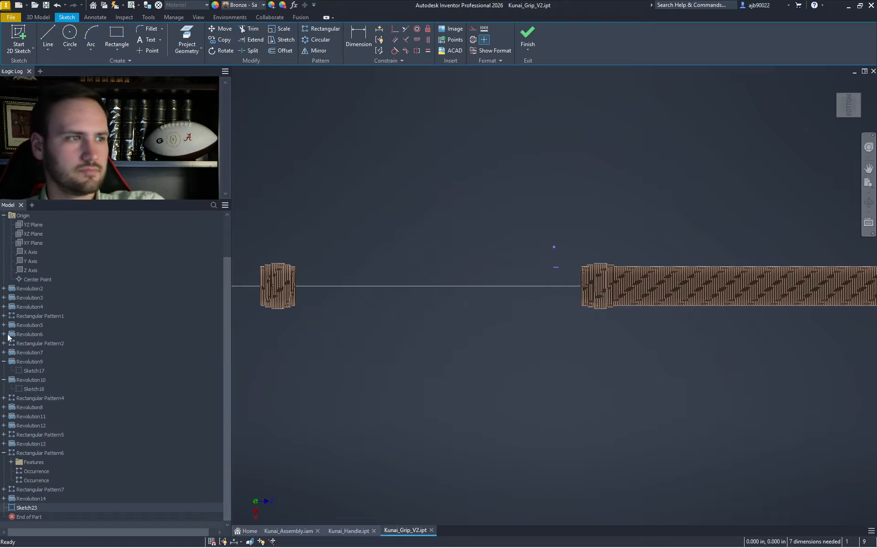
- Copy the circle and line into a new sketch, Sketch24
click(527, 37)
click(26, 508)
key(ctrl+c)
click(19, 37)
click(33, 234)
key(ctrl+v)
scroll(564, 301, up, 5)
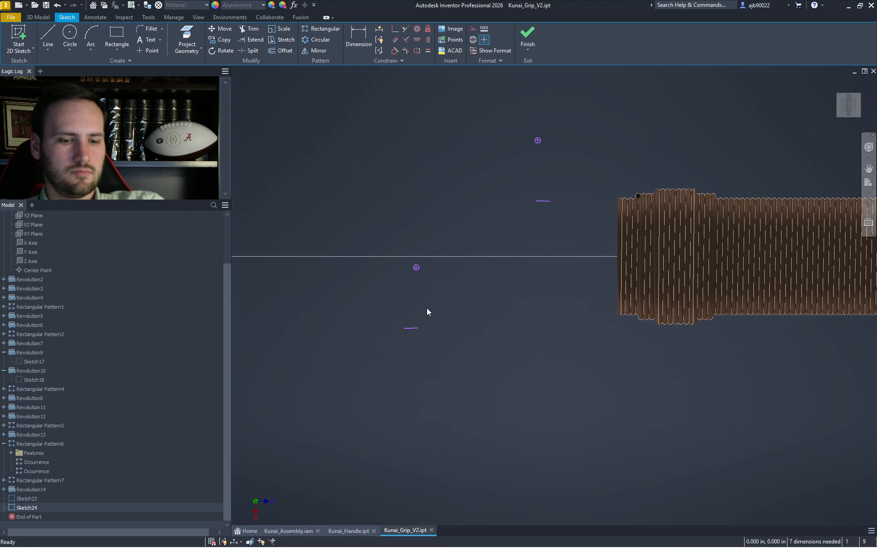
- Start a Revolve and frame the sketch circle at the grip's left end
key(r)
scroll(511, 295, up, 3)
scroll(511, 296, down, 8)
middle_drag(382, 303, 499, 272)
scroll(511, 274, up, 3)
middle_drag(372, 234, 460, 256)
- Pick the small circle and sketch line for a trial revolve, then cancel it
scroll(460, 237, up, 3)
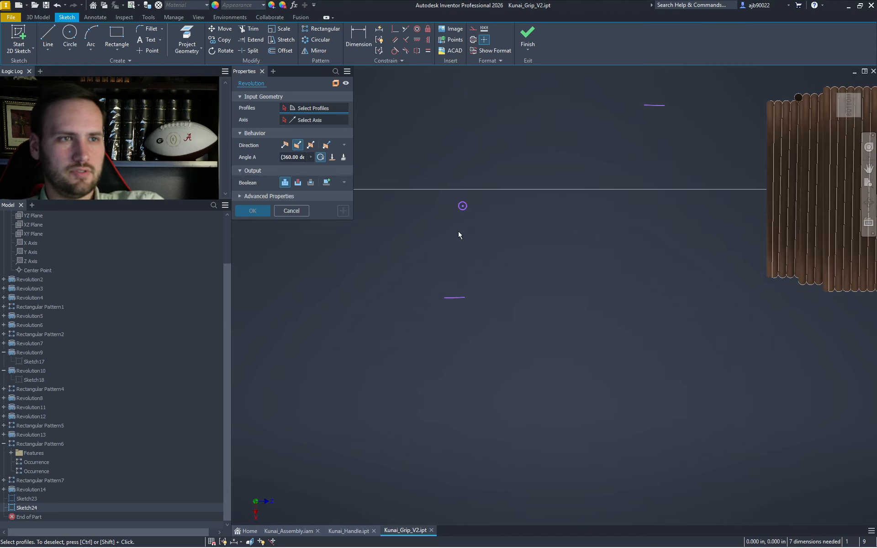
click(462, 207)
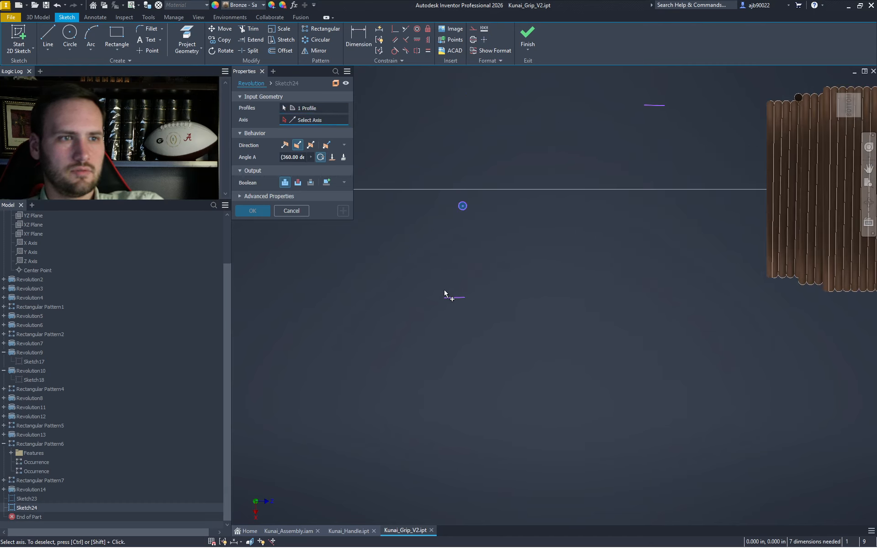
click(456, 298)
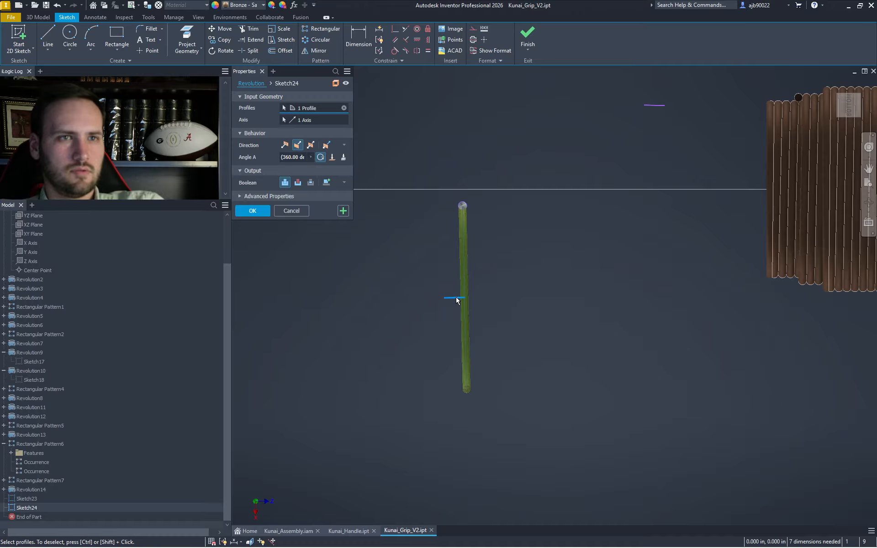
key(Escape)
scroll(531, 287, down, 2)
drag(566, 255, 485, 116)
- Open Sketch23 and window-select its circle and line
double_click(28, 499)
scroll(620, 207, up, 5)
drag(450, 297, 354, 89)
- Move Sketch23's circle and line from the circle centre onto the end coil's top point
click(232, 30)
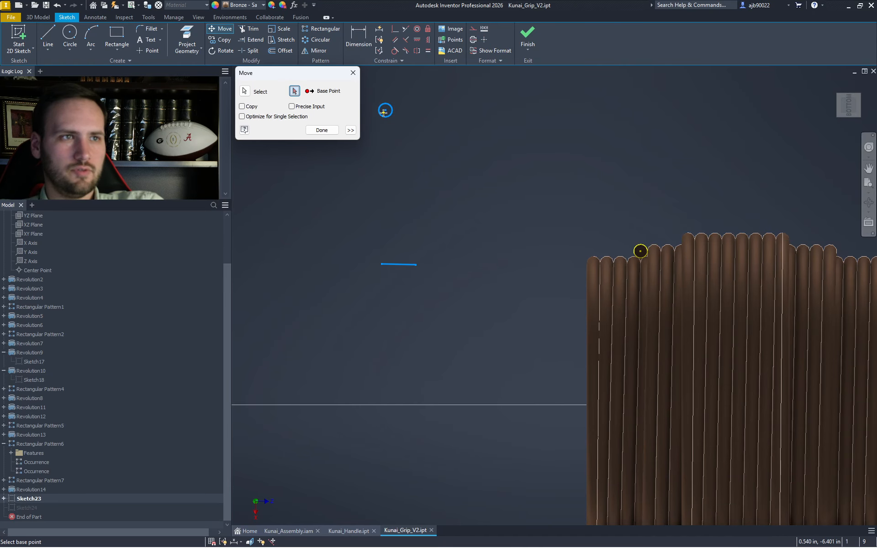
click(386, 110)
click(641, 251)
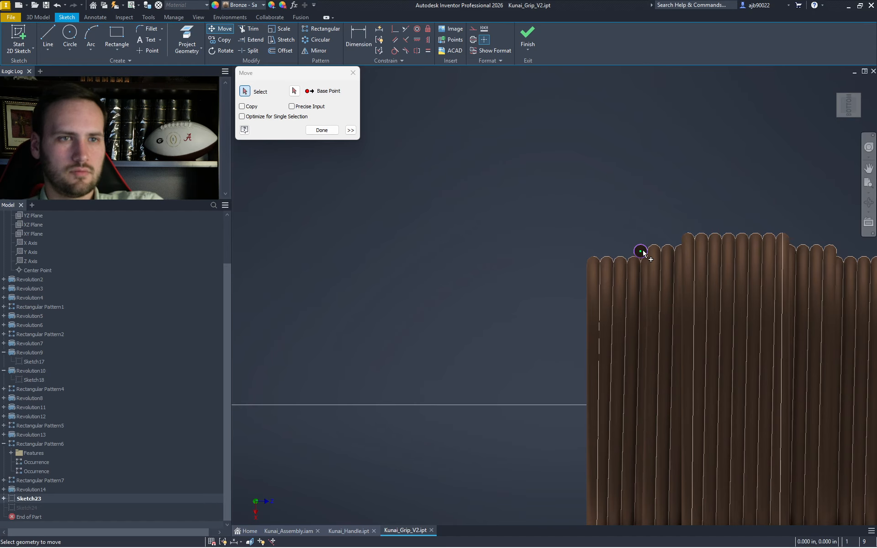
key(Escape)
middle_drag(657, 284, 608, 243)
key(r)
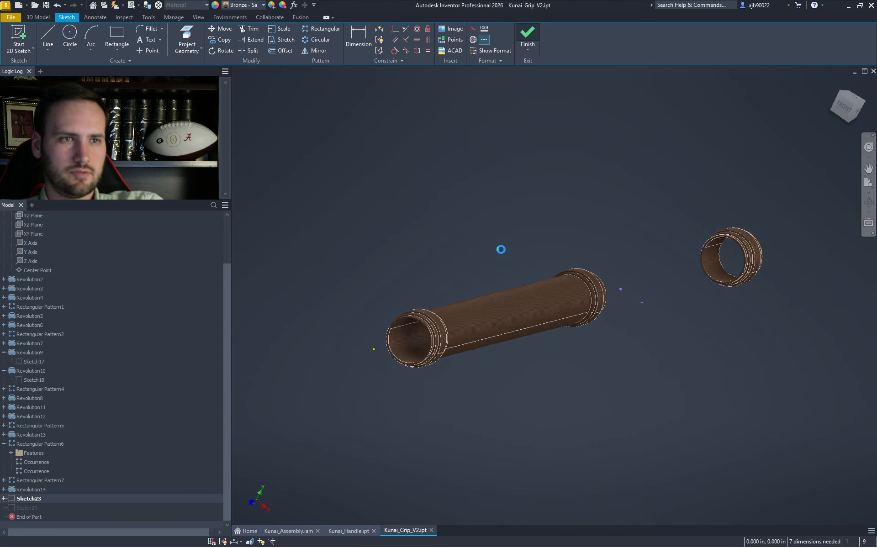
- Orbit the grip with the ViewCube to inspect its end from several angles
click(833, 100)
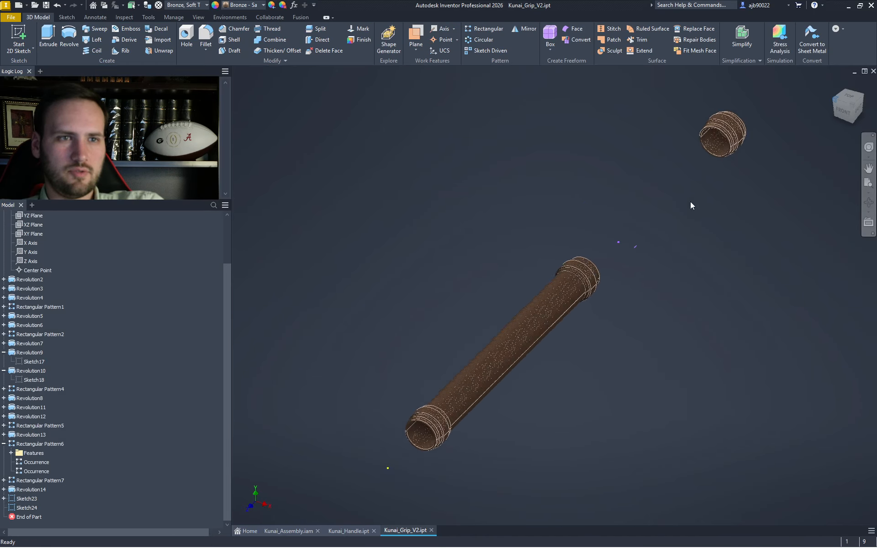
click(830, 101)
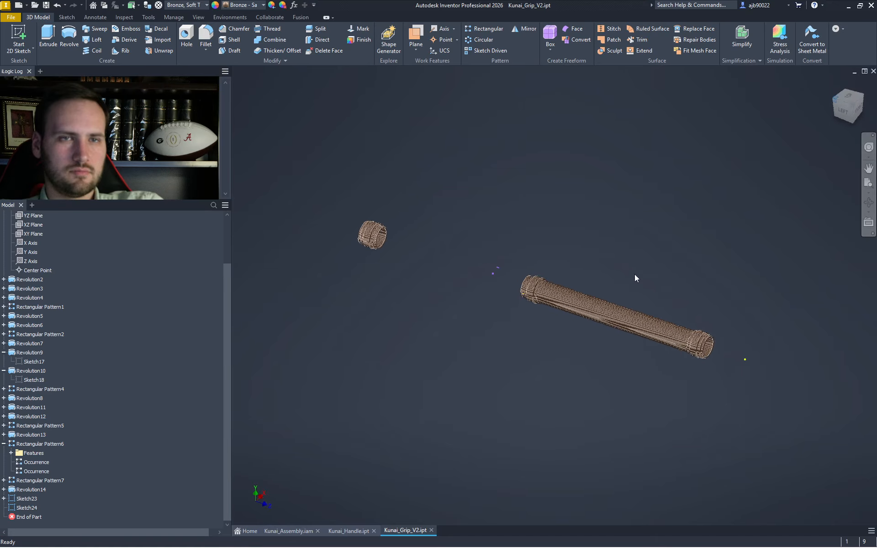
scroll(538, 308, up, 8)
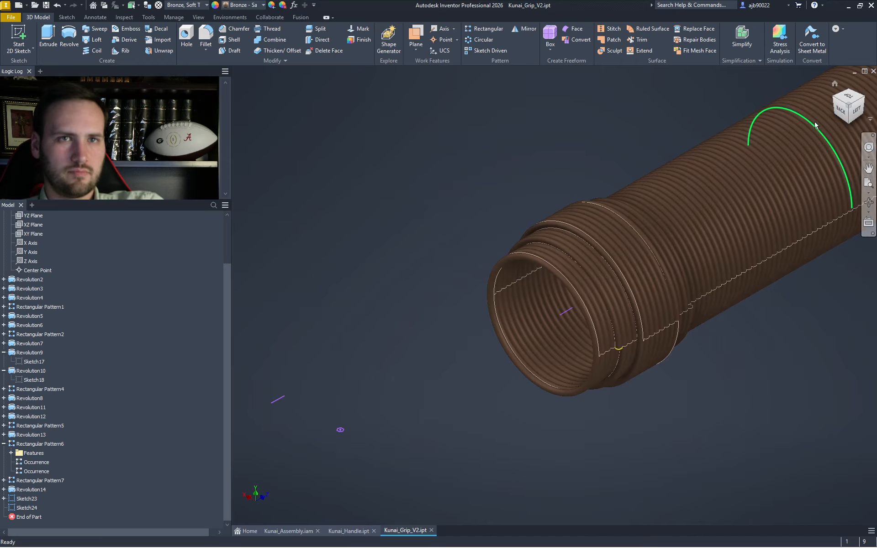
click(858, 120)
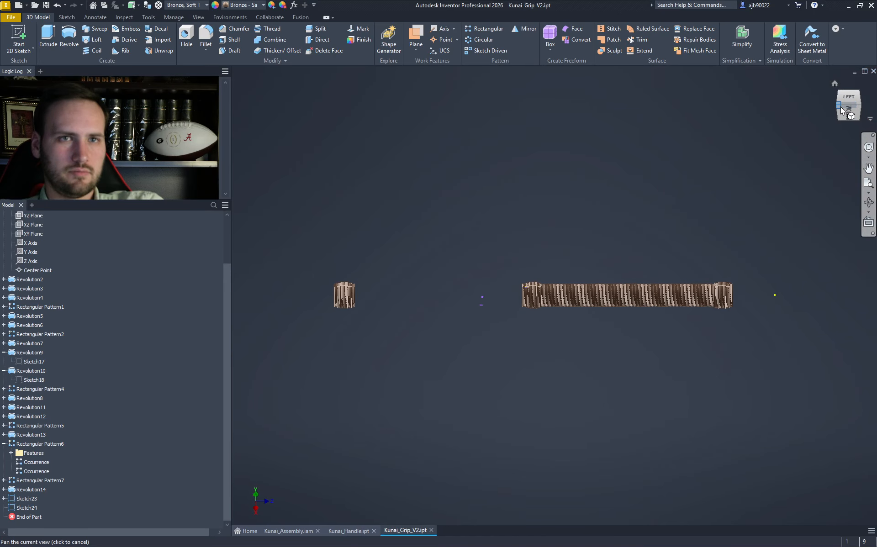
click(839, 107)
scroll(529, 315, up, 8)
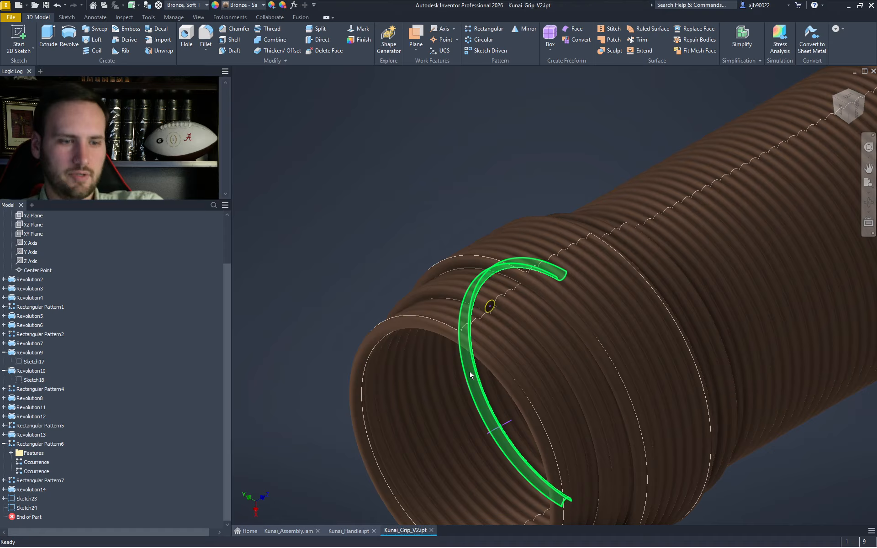
- Revolve the small circle 180° about the sketch line, reversed, creating Revolution15
key(r)
click(491, 307)
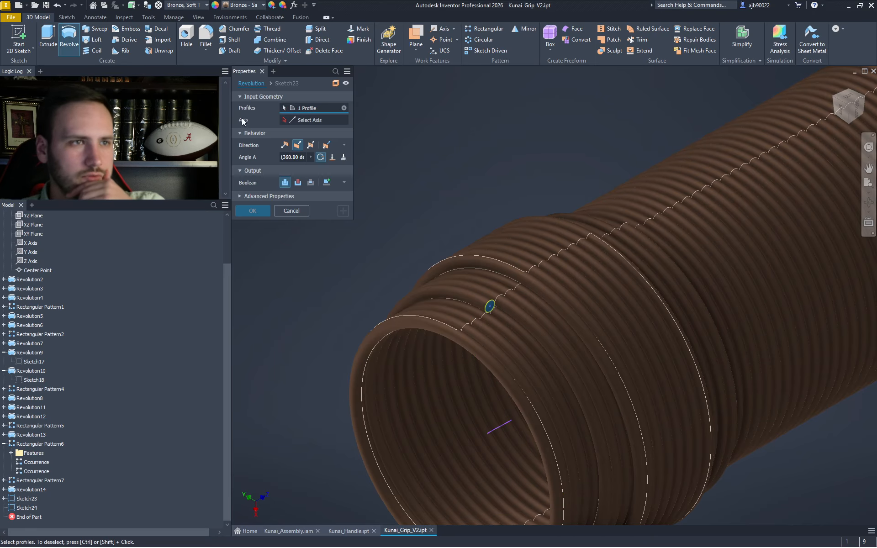
click(335, 121)
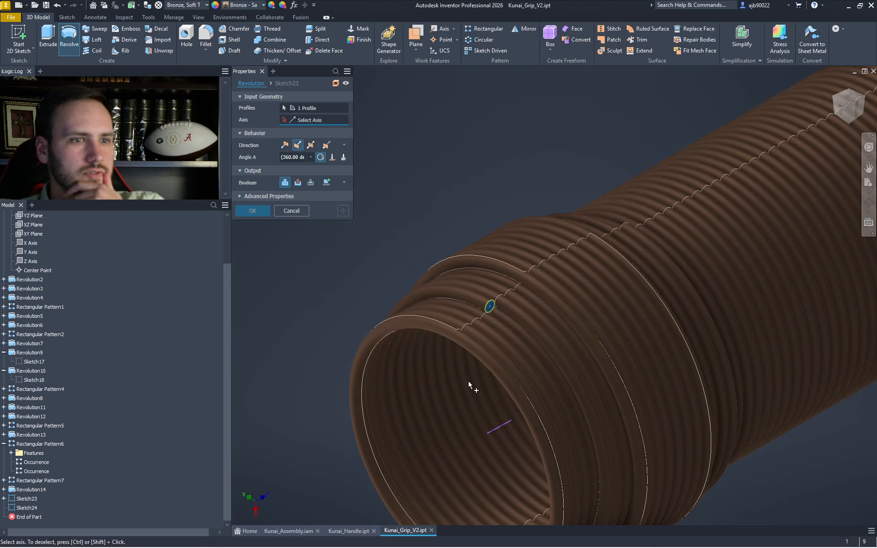
click(496, 428)
click(295, 157)
text(1)
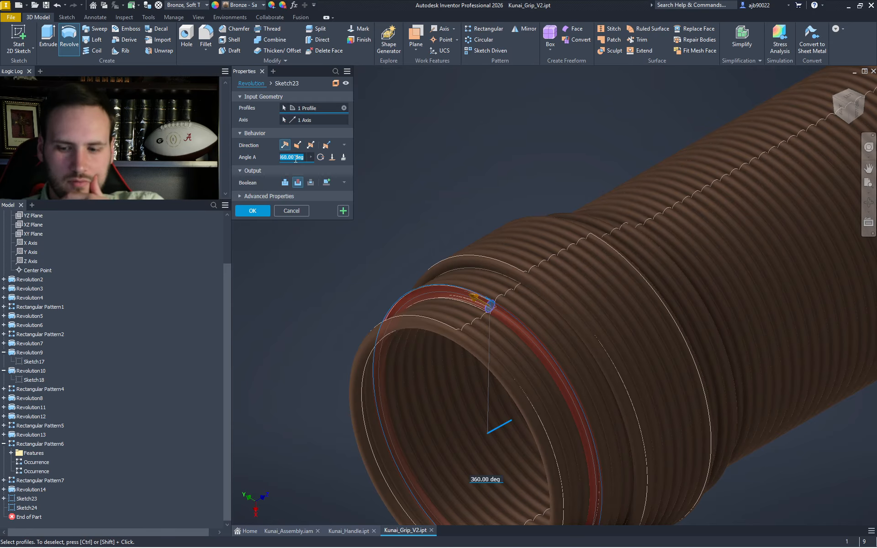
text(80)
click(298, 144)
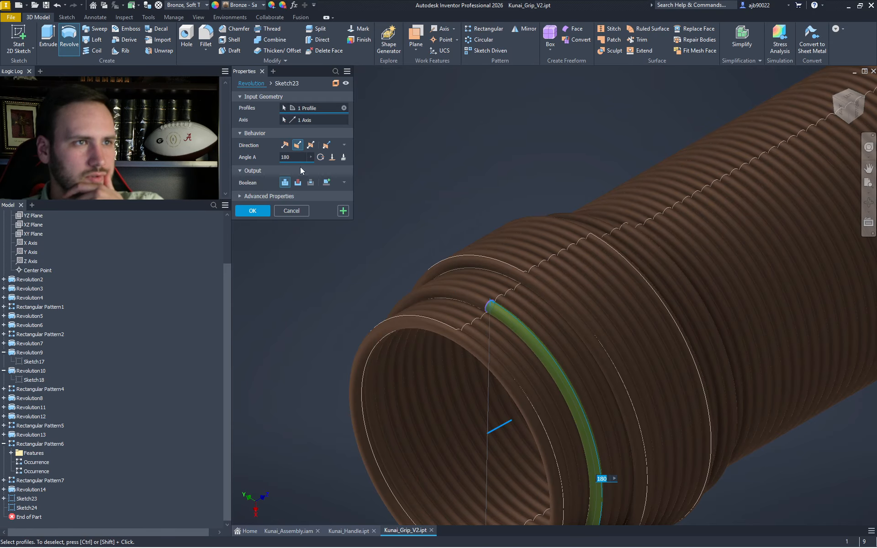
scroll(580, 322, down, 2)
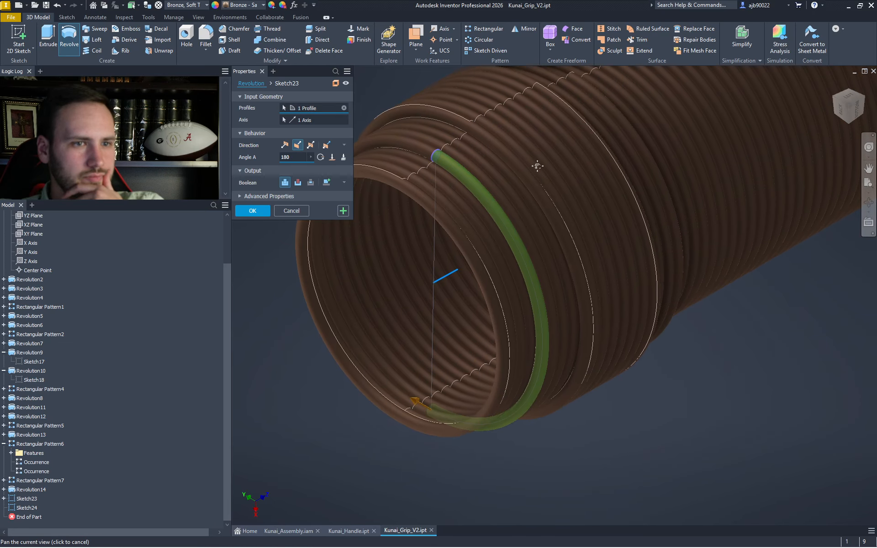
scroll(513, 258, down, 4)
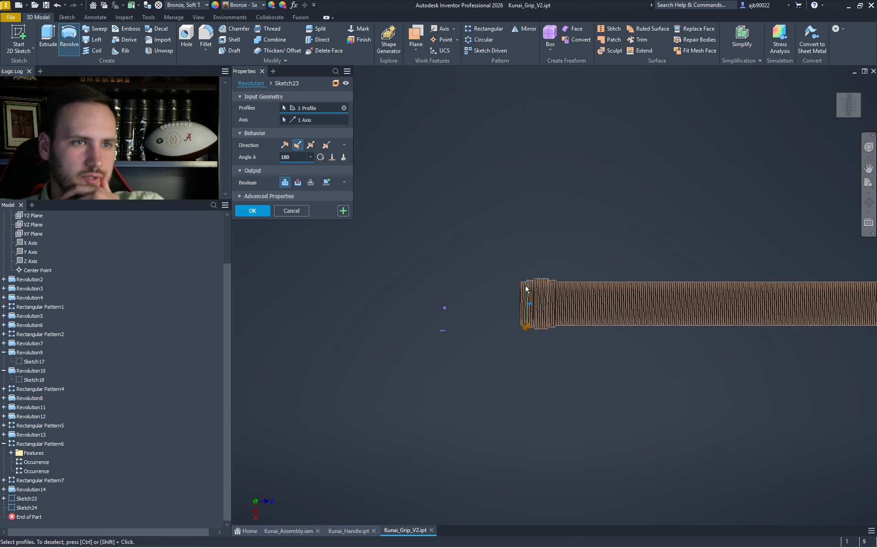
scroll(527, 289, up, 9)
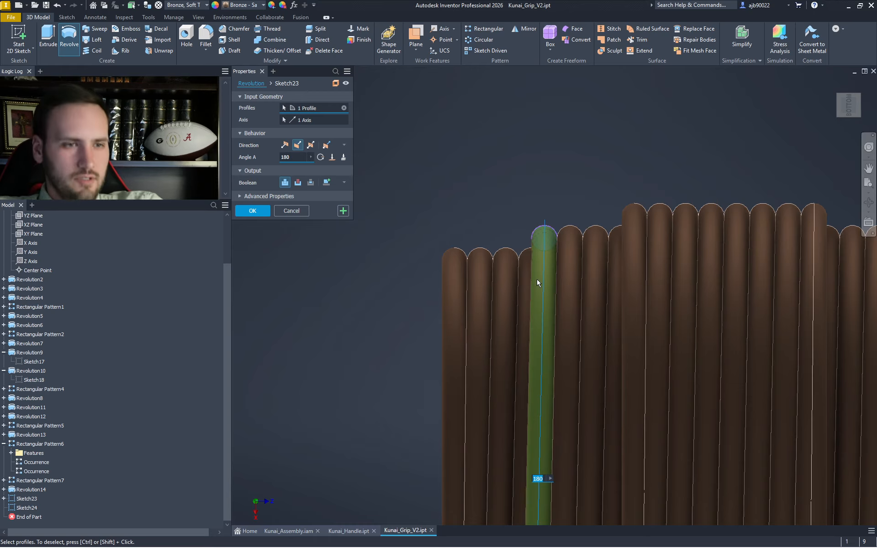
click(252, 211)
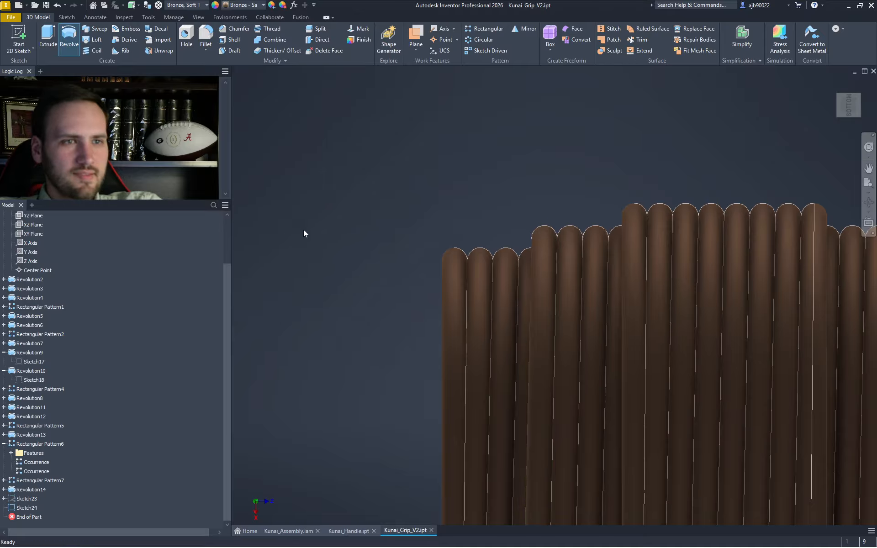
- Zoom in and box-select the stray sketch geometry beside the grip
scroll(452, 281, up, 5)
scroll(521, 279, up, 5)
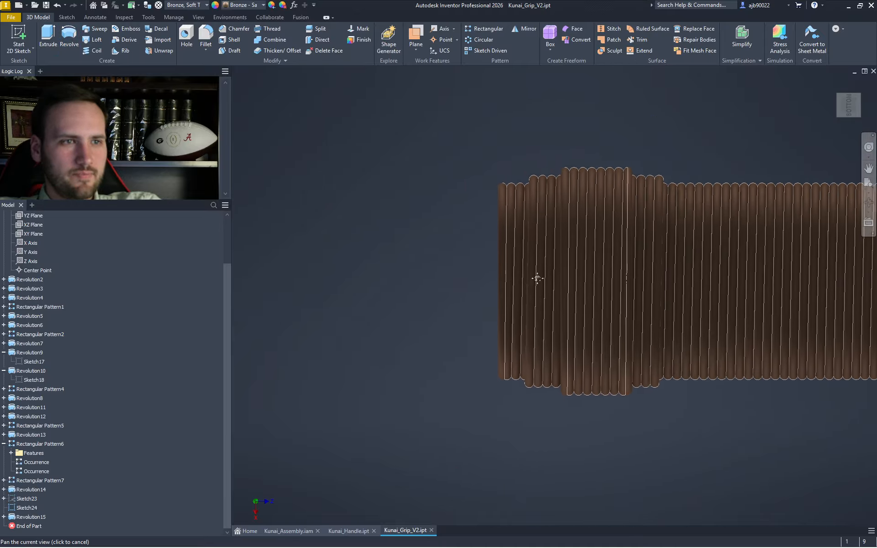
middle_drag(462, 317, 469, 313)
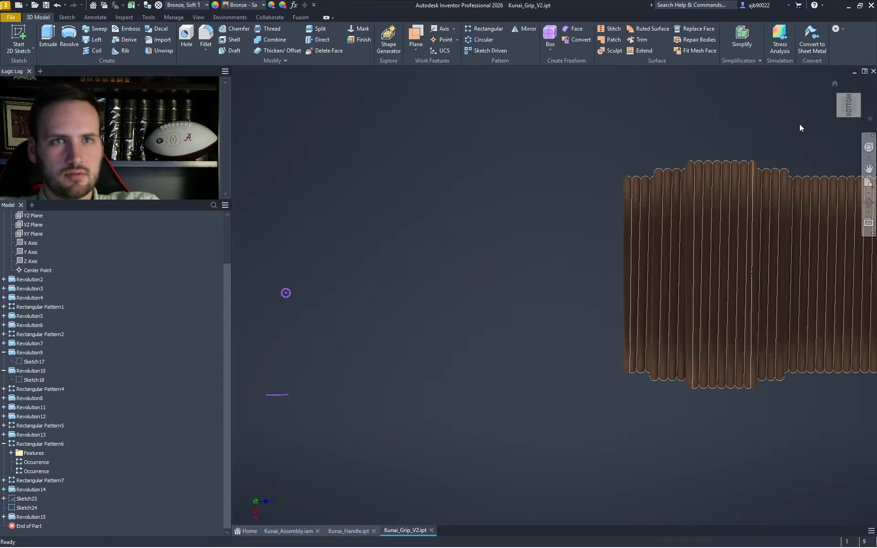
drag(298, 437, 196, 223)
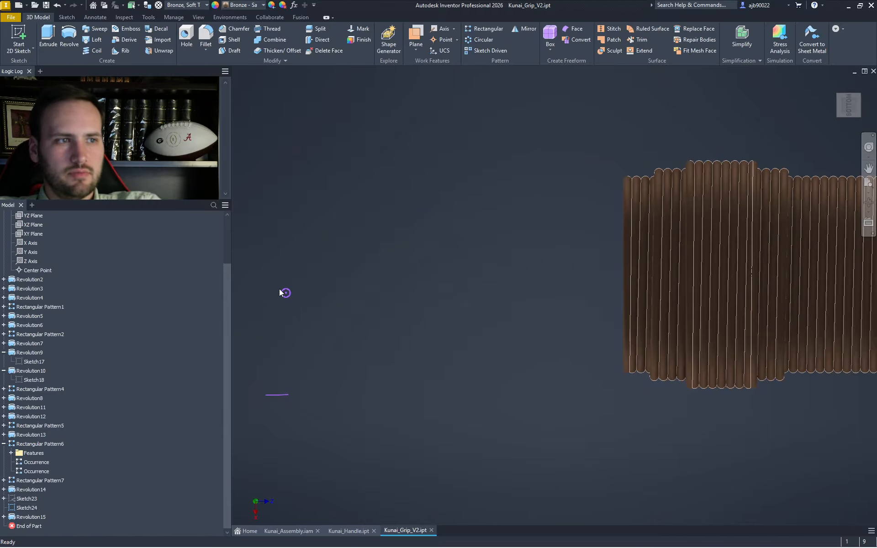
- Select the stray sketch point and turn the view onto the grip's bottom side
click(287, 297)
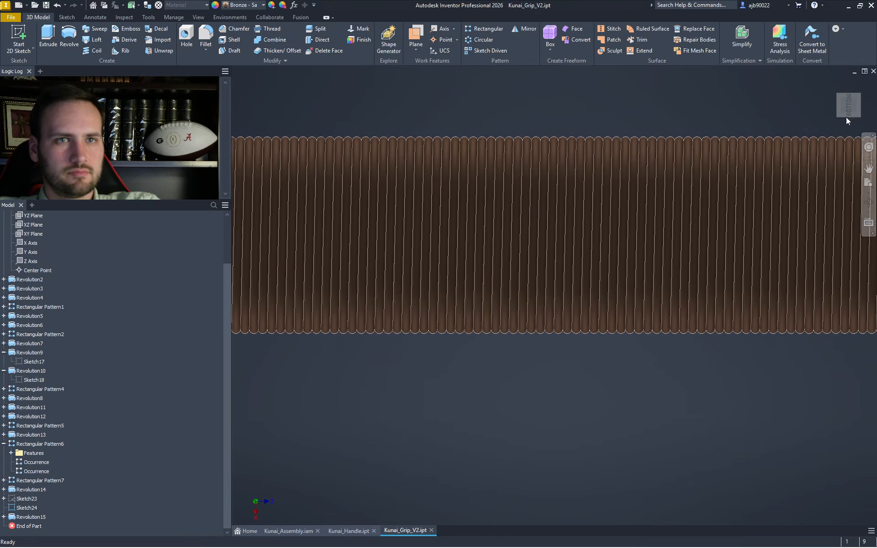
click(833, 107)
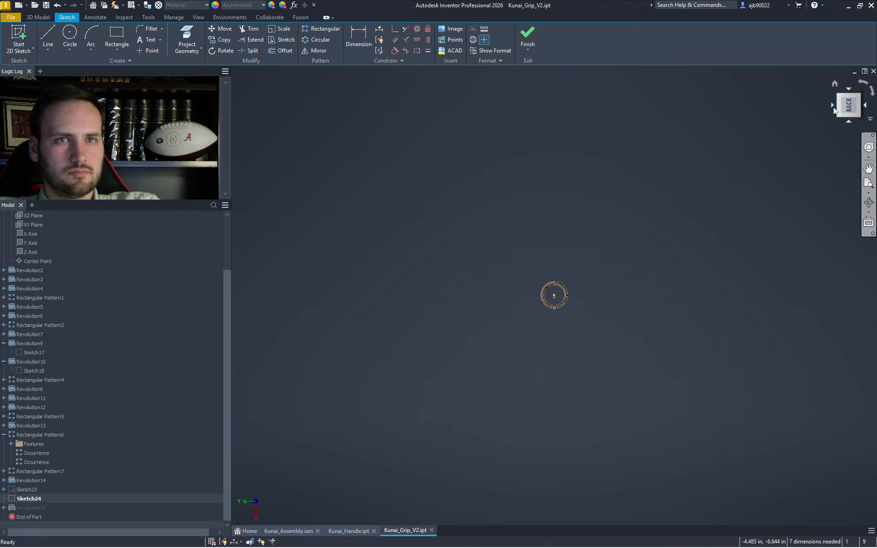
scroll(620, 316, down, 10)
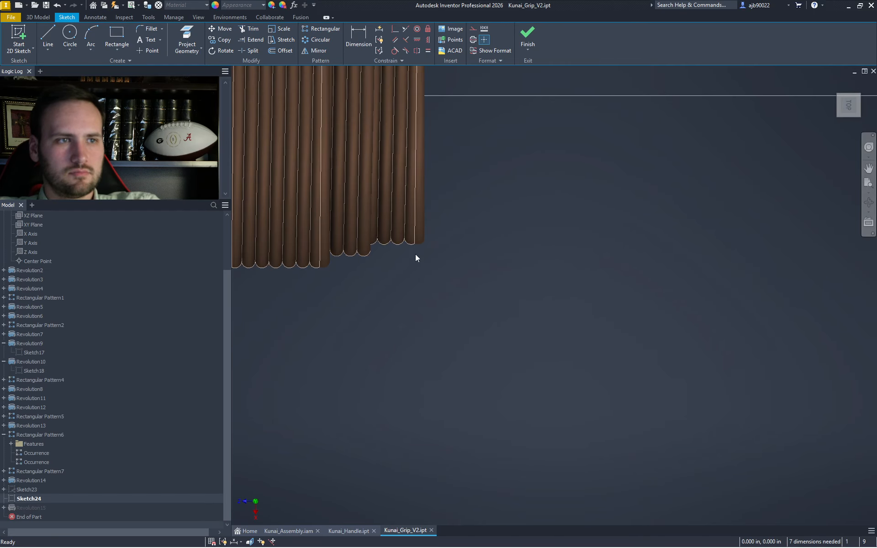
scroll(327, 265, up, 5)
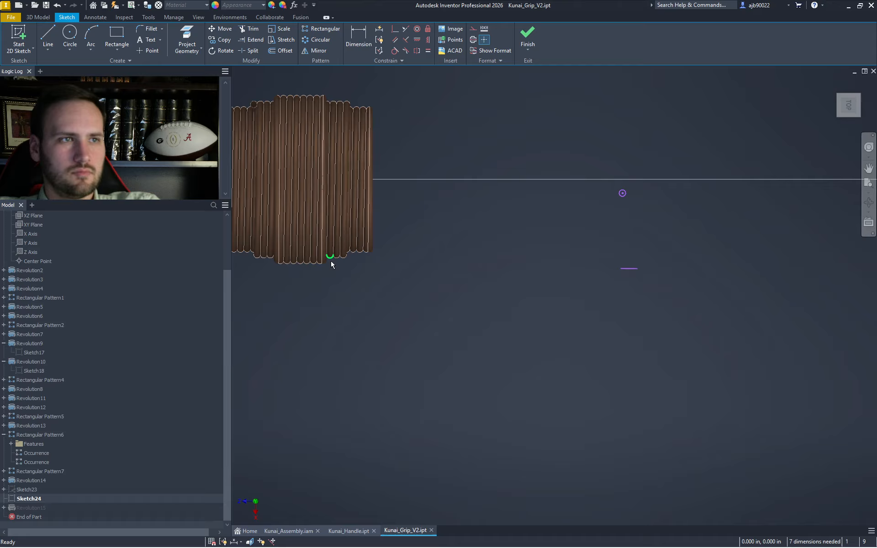
middle_drag(296, 117, 562, 147)
scroll(550, 118, down, 4)
scroll(549, 116, down, 4)
scroll(541, 122, up, 3)
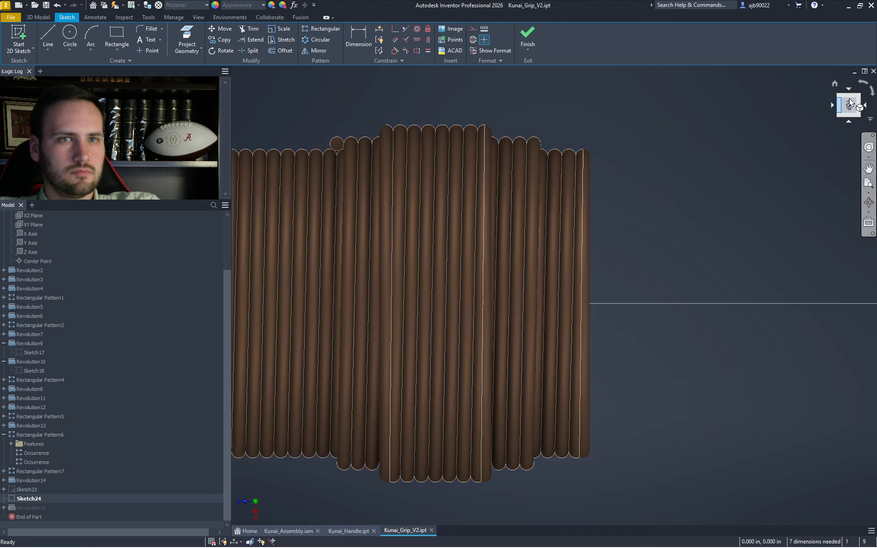
click(869, 106)
click(869, 108)
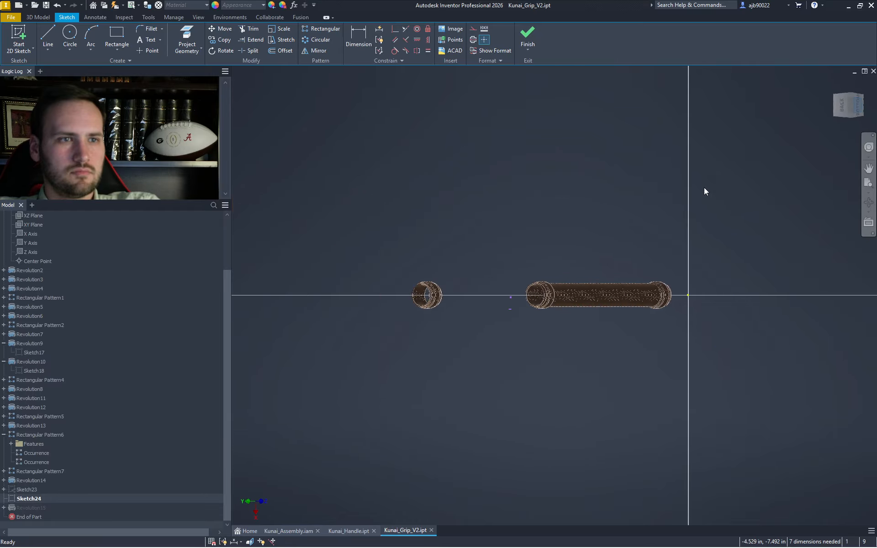
scroll(508, 291, down, 8)
scroll(611, 258, up, 5)
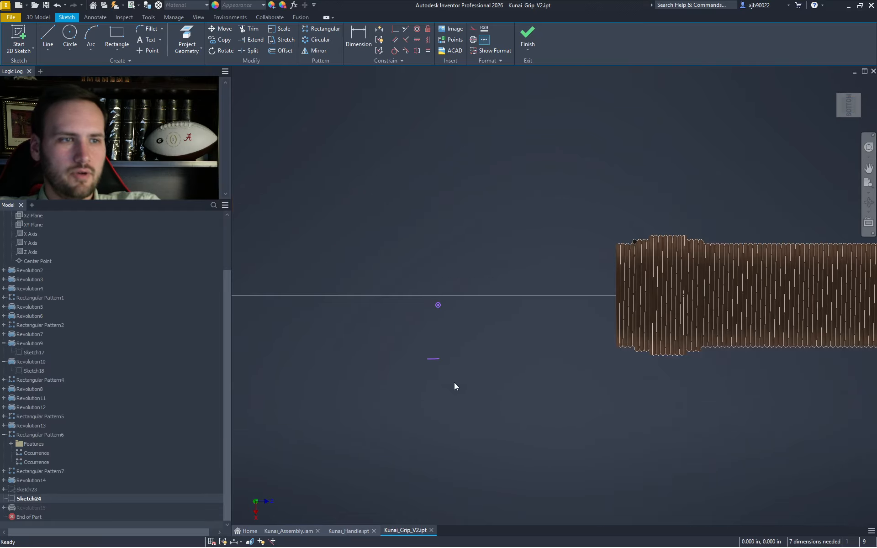
- Select the sketch point and short line and begin Project Geometry
drag(454, 383, 398, 284)
right_click(584, 245)
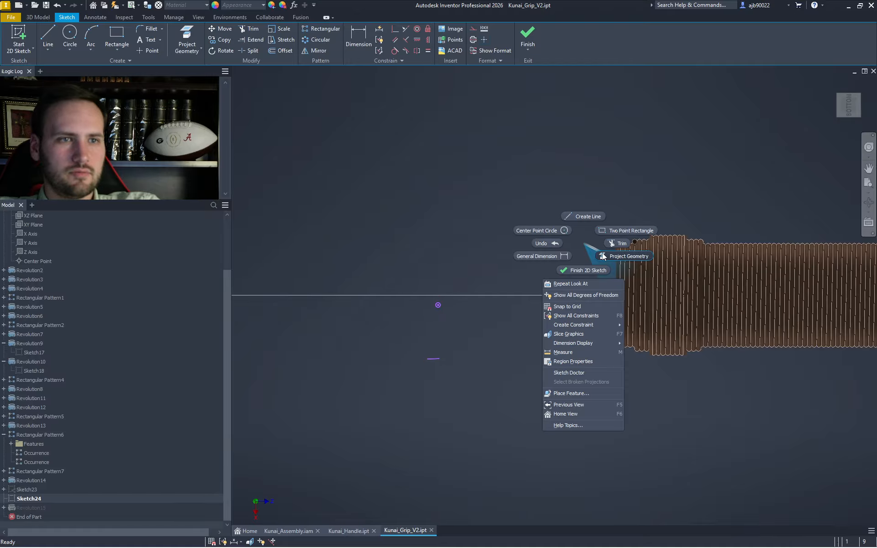
click(632, 246)
scroll(630, 244, down, 6)
- Project the point at the top of the end coil into the sketch
click(673, 233)
key(Escape)
scroll(675, 231, up, 6)
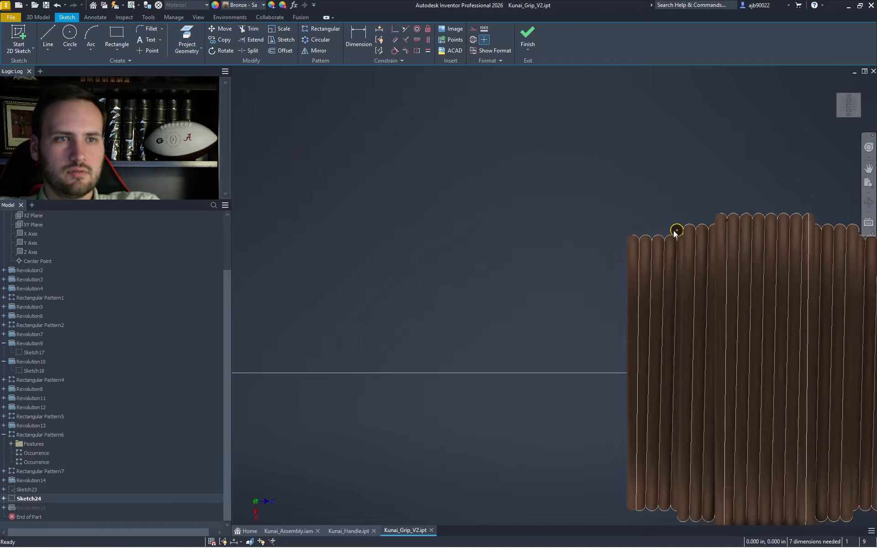
- Move the sketch point and short line onto the projected circle's centre, then finish the sketch
drag(467, 406, 399, 404)
drag(412, 436, 341, 280)
click(221, 30)
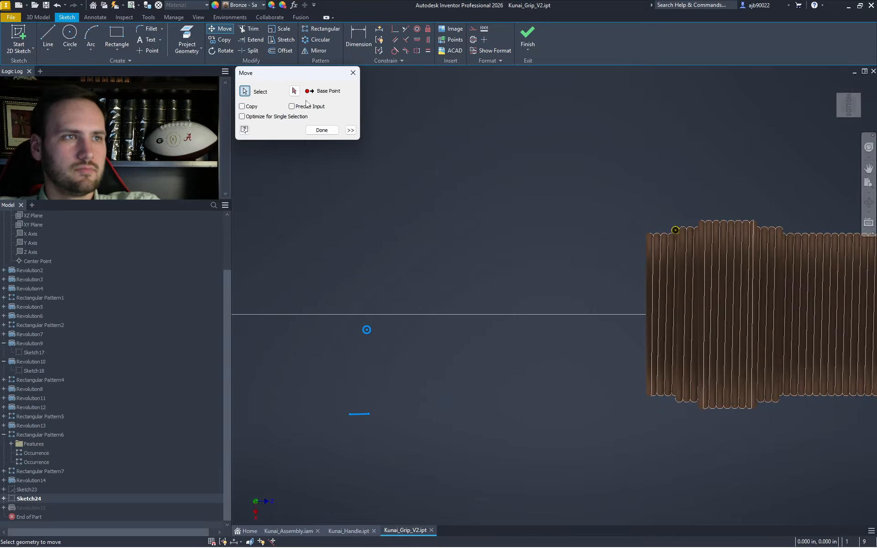
click(367, 330)
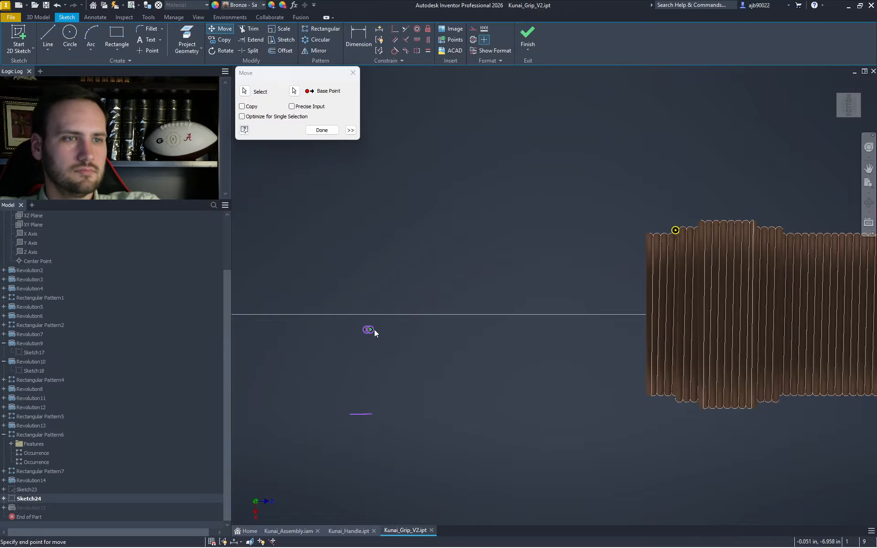
scroll(686, 230, down, 5)
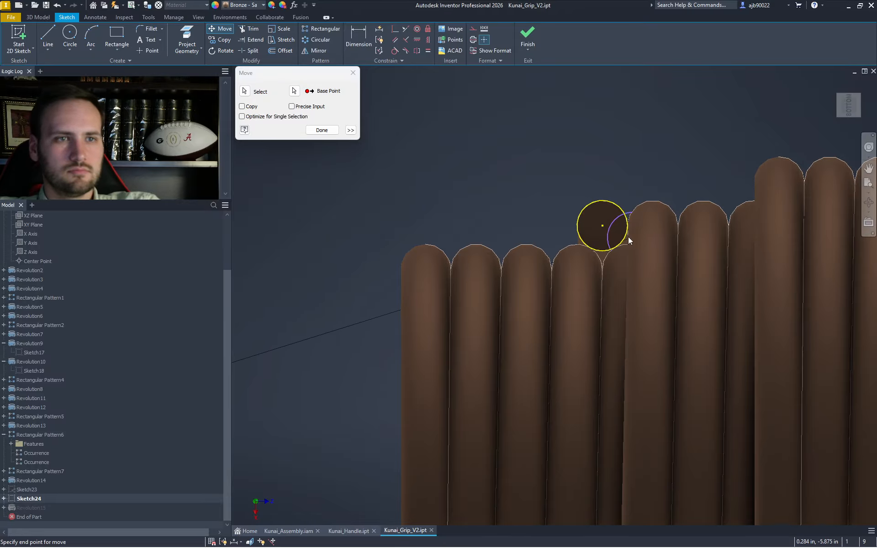
click(603, 229)
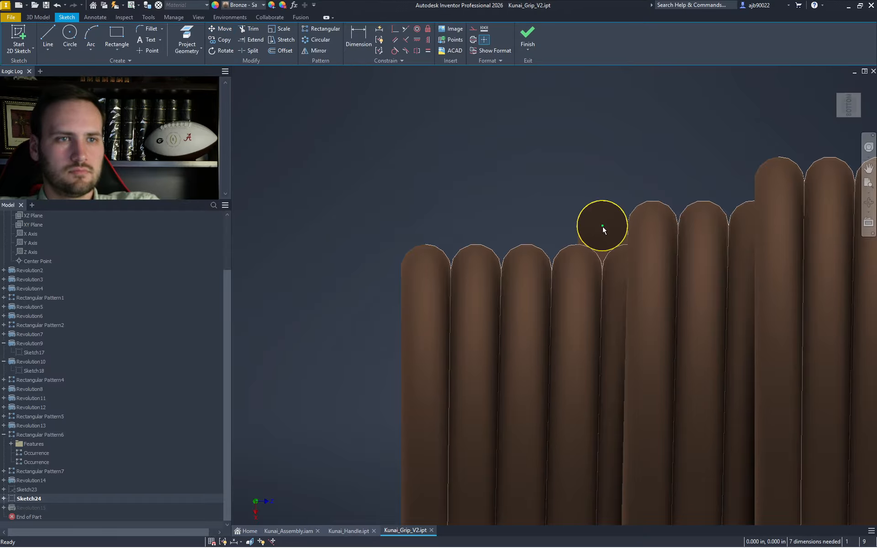
scroll(603, 228, up, 5)
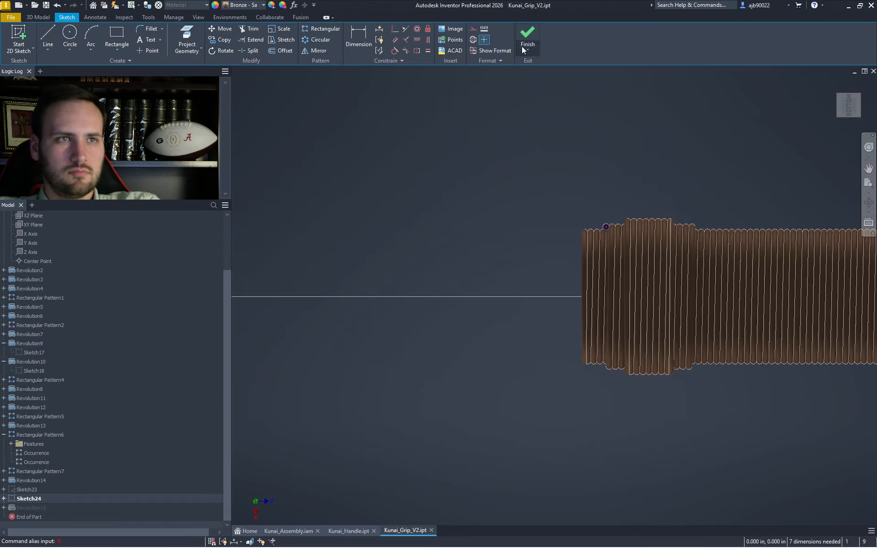
click(528, 46)
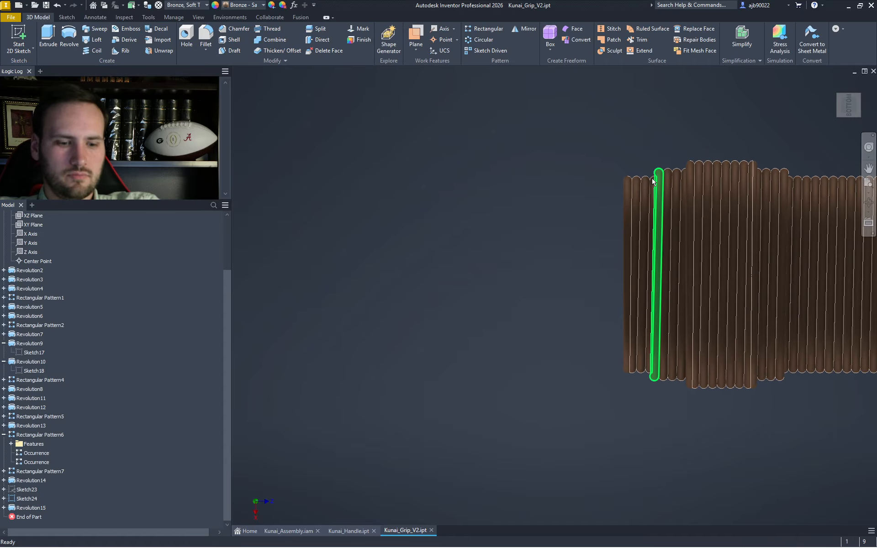
key(r)
scroll(669, 188, down, 5)
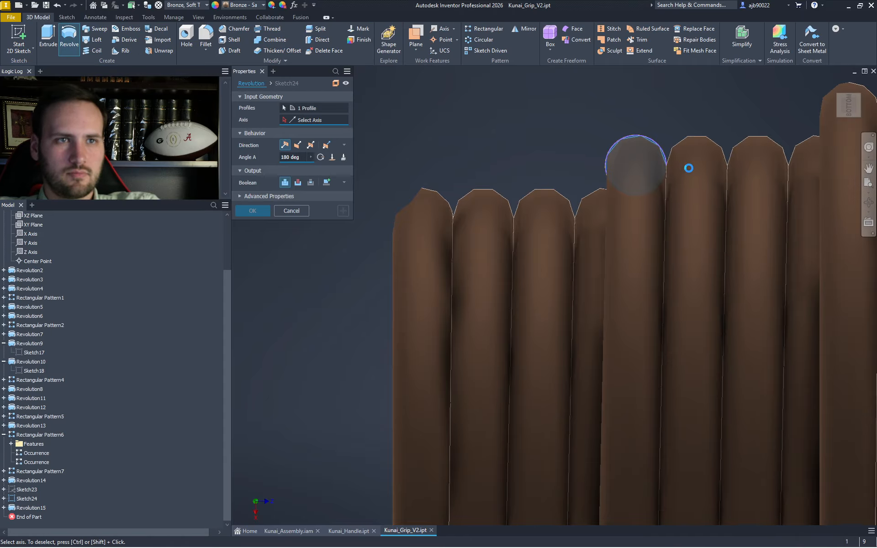
click(851, 111)
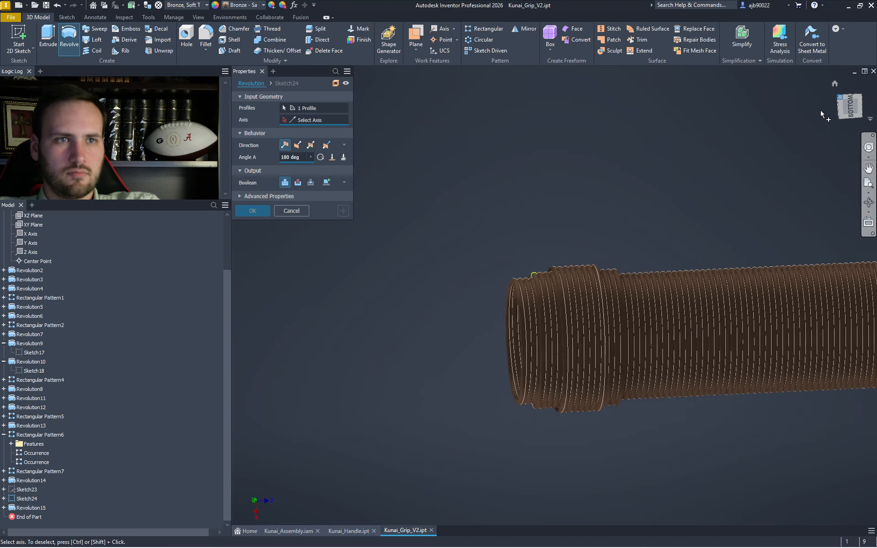
scroll(525, 313, down, 5)
scroll(516, 353, down, 3)
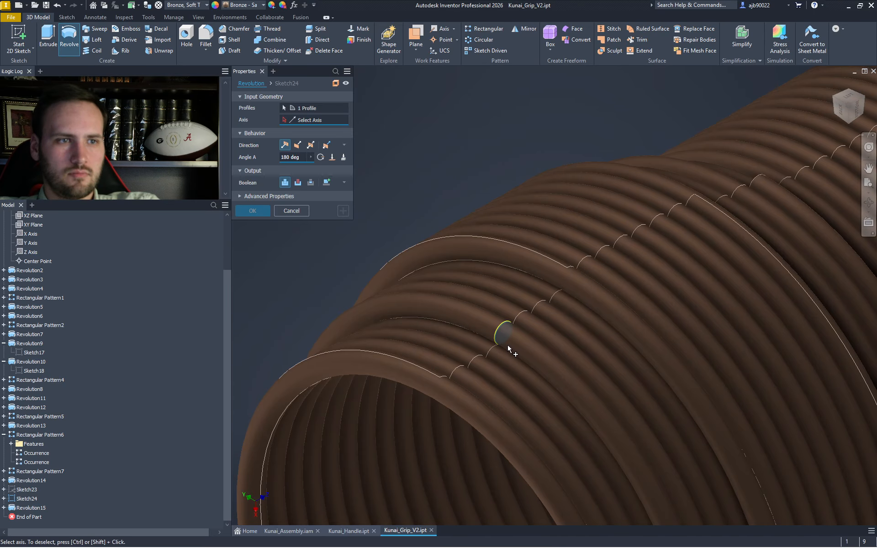
scroll(508, 346, up, 4)
middle_drag(508, 346, 485, 198)
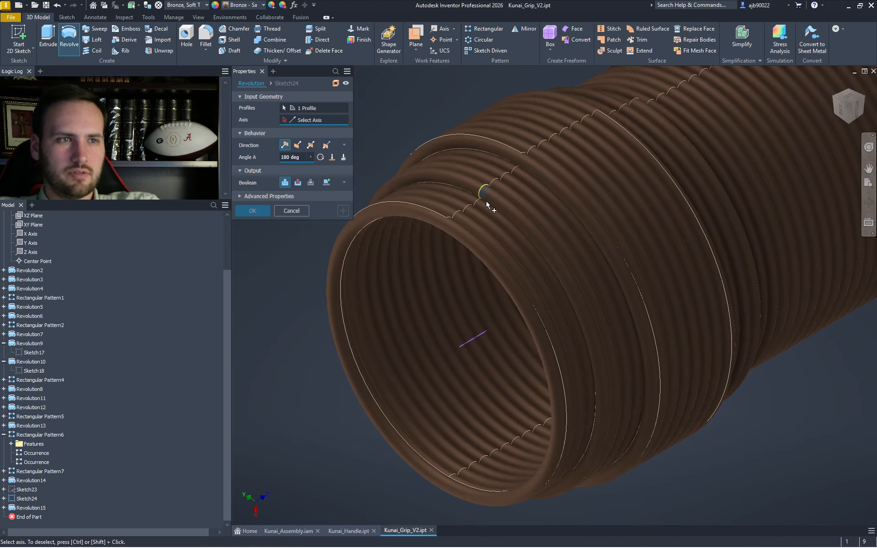
scroll(486, 192, down, 3)
scroll(484, 192, up, 3)
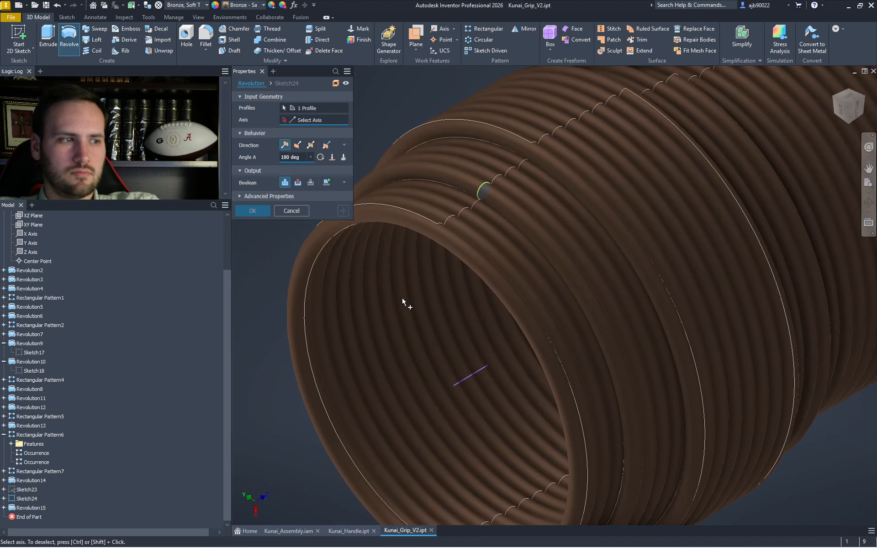
key(Escape)
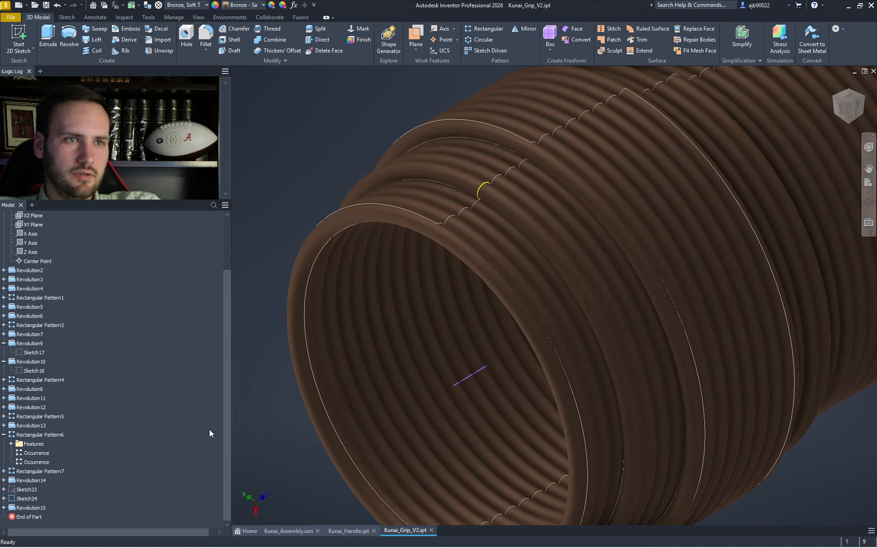
- Try moving Sketch24 below Revolution15 and unsharing it, then undo and leave the sketch
drag(26, 500, 25, 510)
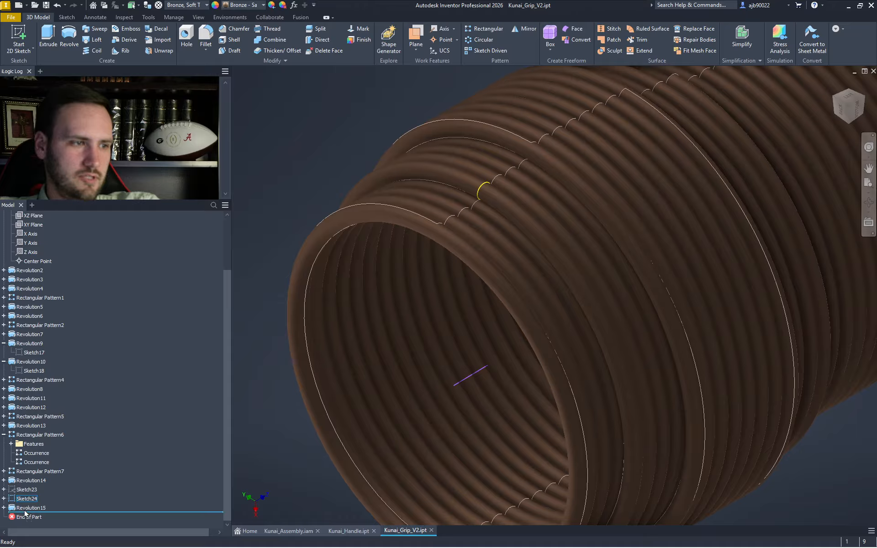
right_click(18, 490)
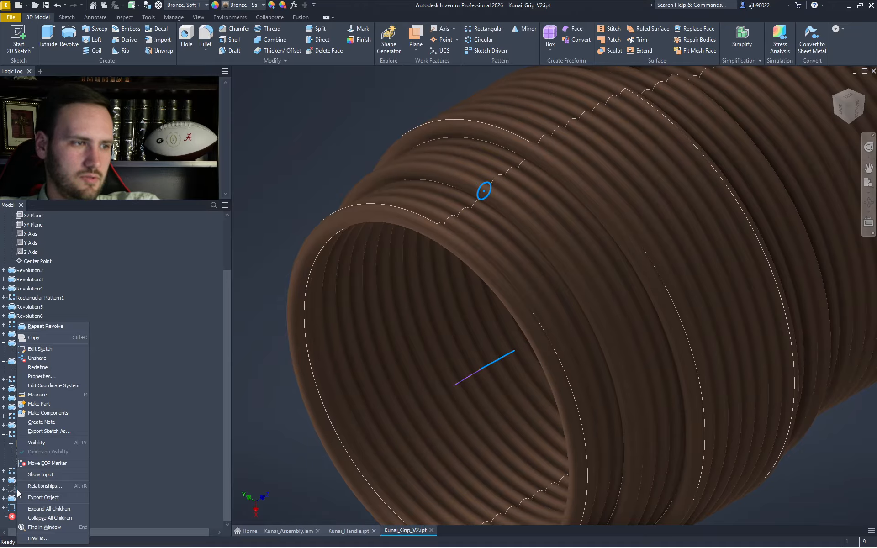
click(33, 358)
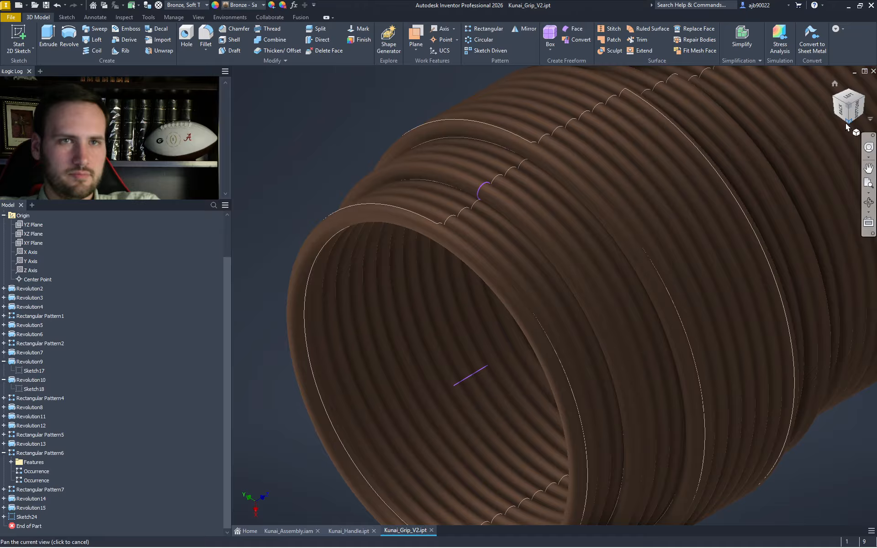
click(835, 99)
scroll(577, 318, up, 9)
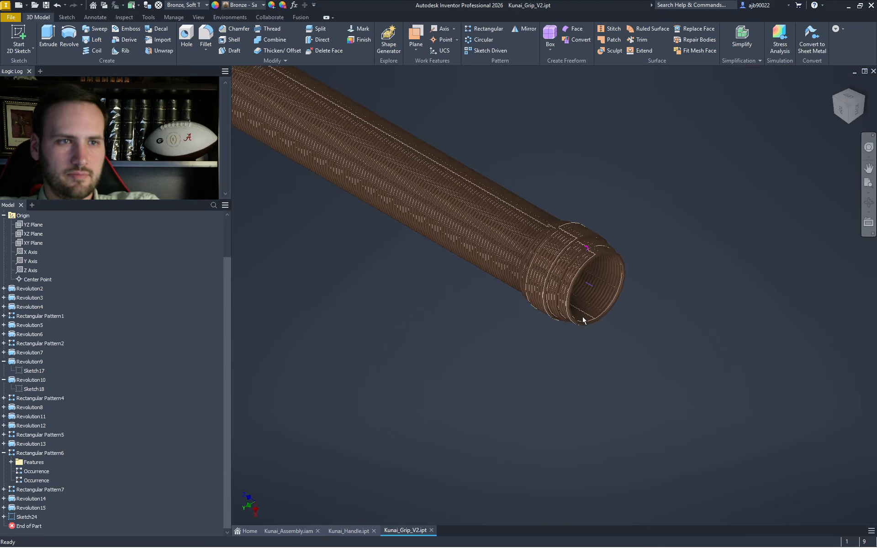
scroll(629, 253, down, 4)
key(ctrl+z)
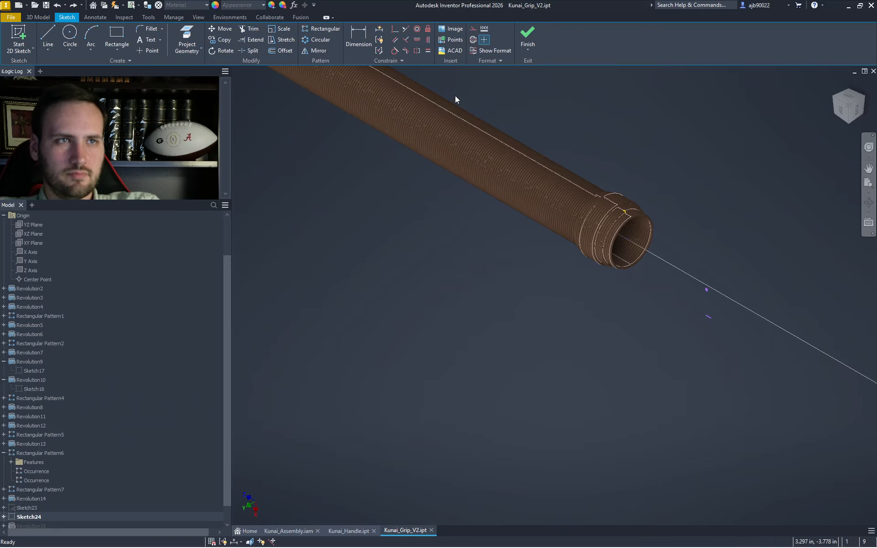
click(528, 30)
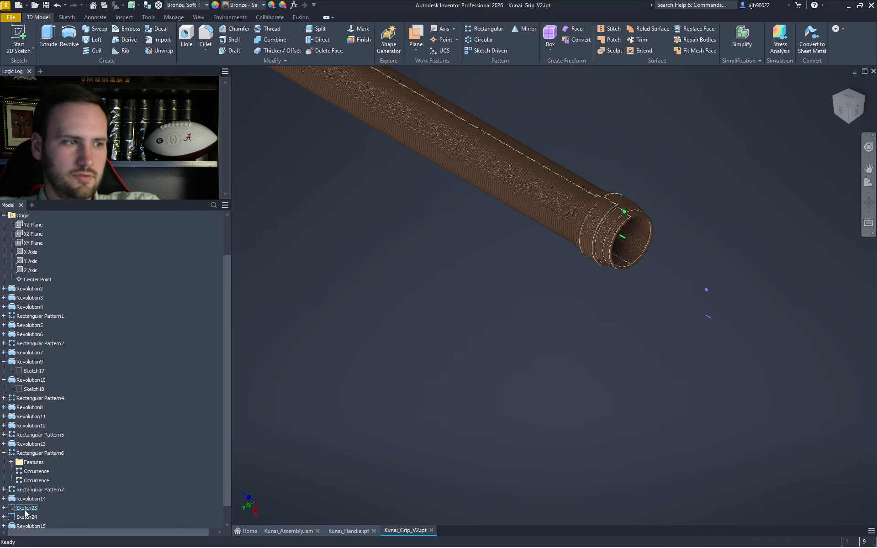
- Move Sketch24 below Revolution15, unshare Sketch23, and open Sketch24 for editing
right_click(26, 510)
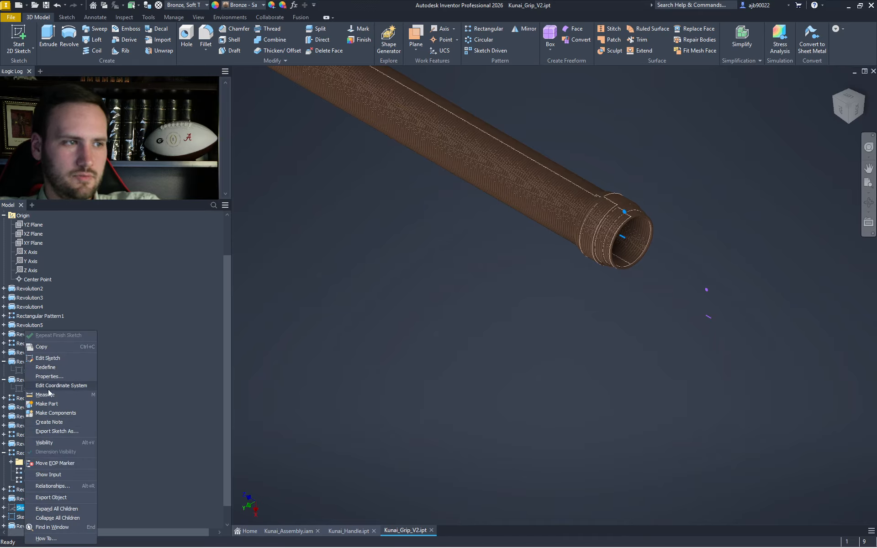
click(102, 383)
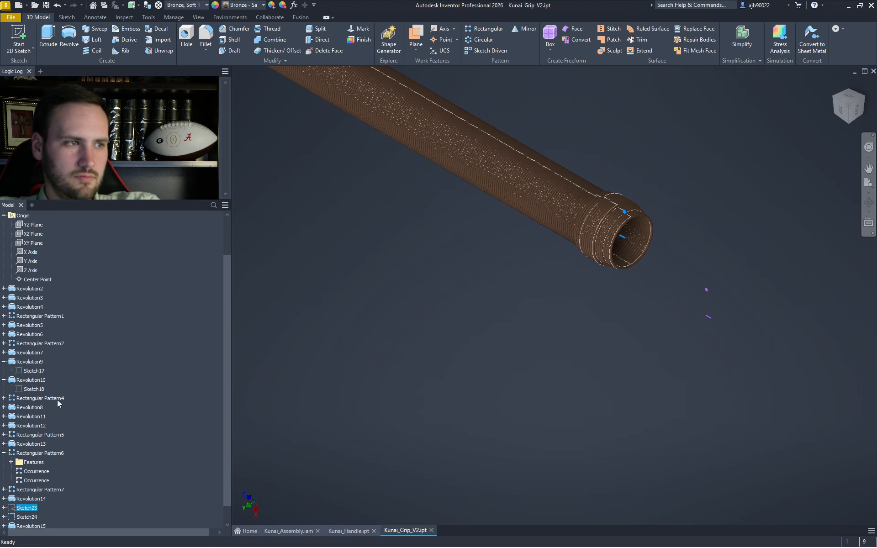
mouse_move(30, 518)
mouse_down()
mouse_move(30, 527)
mouse_move(30, 506)
mouse_up()
right_click(30, 492)
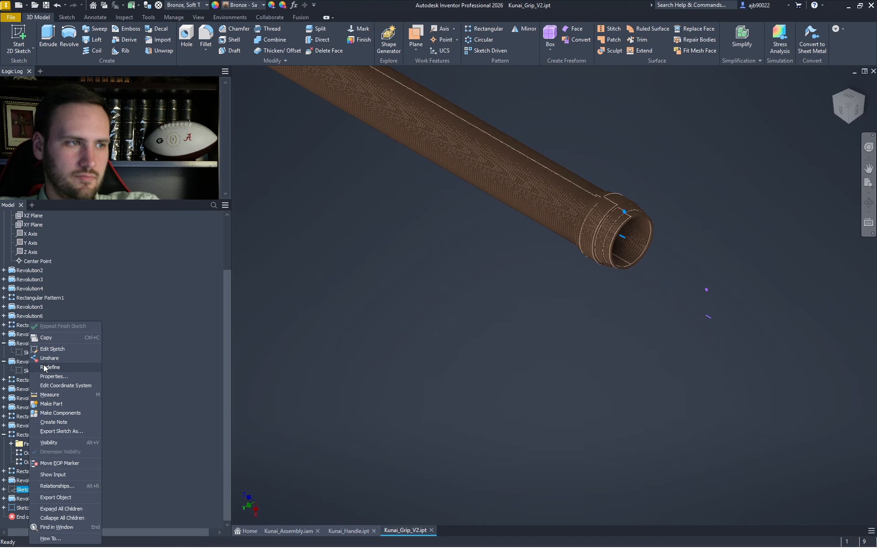
click(45, 359)
double_click(27, 517)
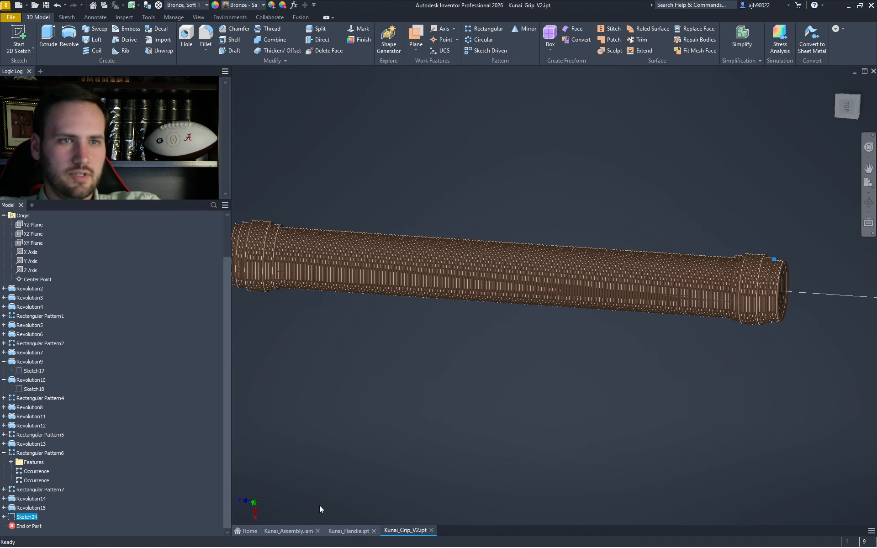
- Mirror the sketch point across the short line to copy it below
scroll(496, 335, up, 6)
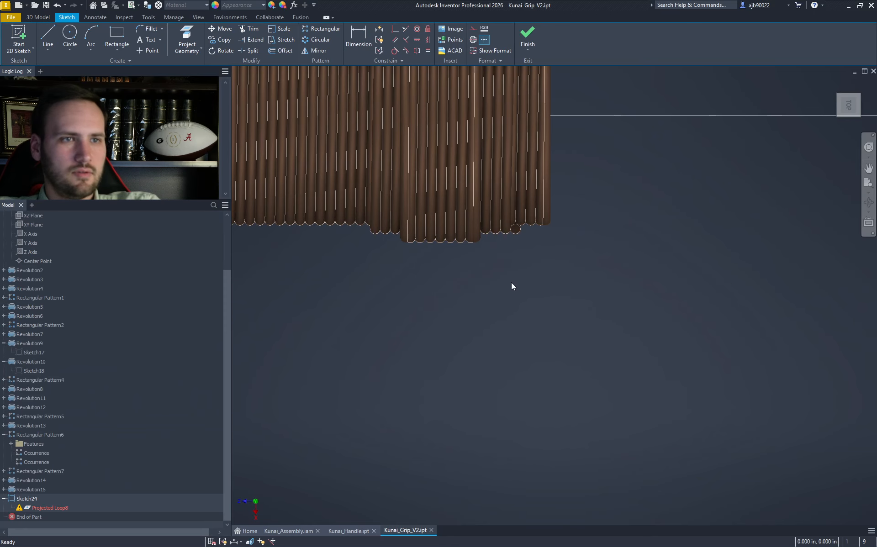
middle_drag(511, 282, 394, 398)
scroll(683, 346, down, 3)
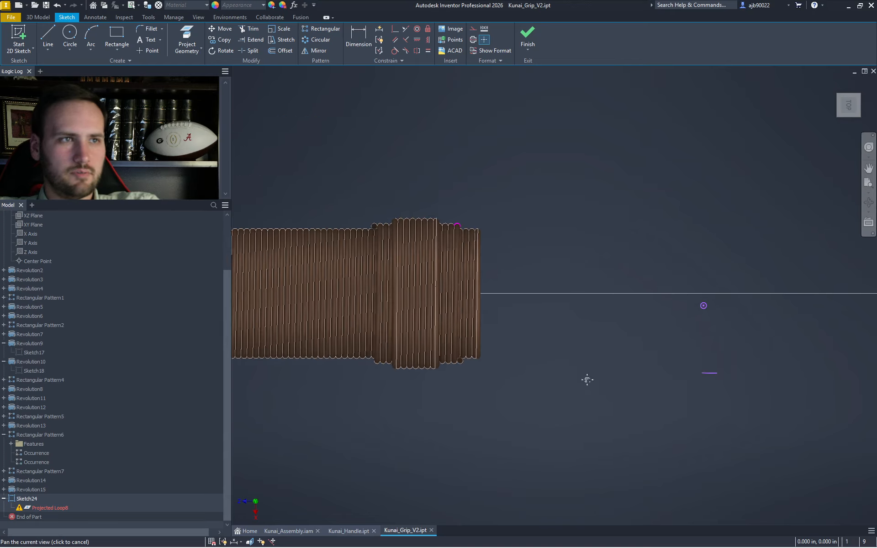
drag(615, 339, 546, 289)
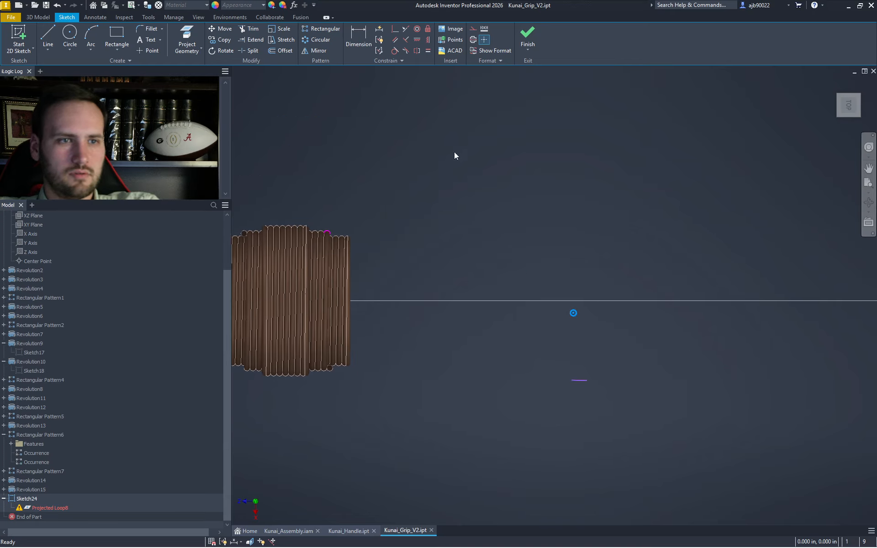
click(319, 51)
click(583, 385)
click(275, 120)
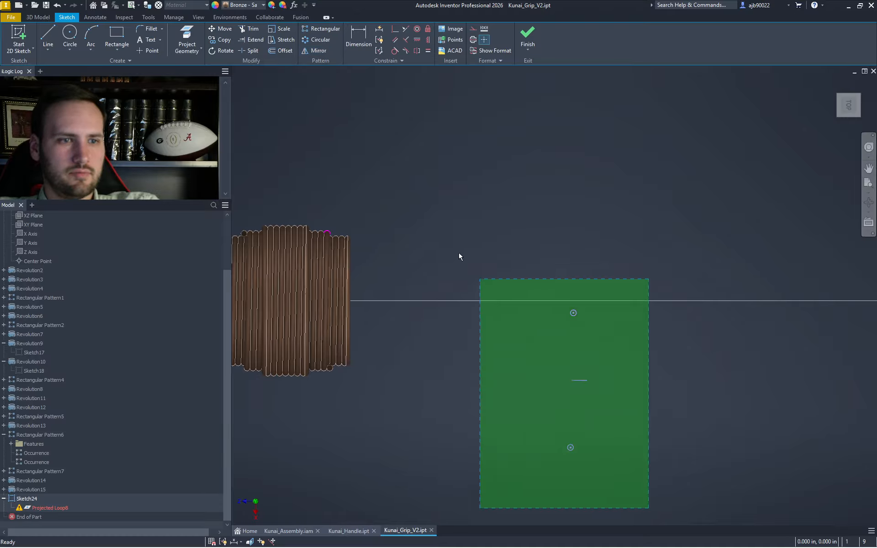
- Project the end coil's circle as Projected Loop9, then select the points and line for moving
right_click(333, 382)
click(357, 396)
scroll(331, 372, up, 5)
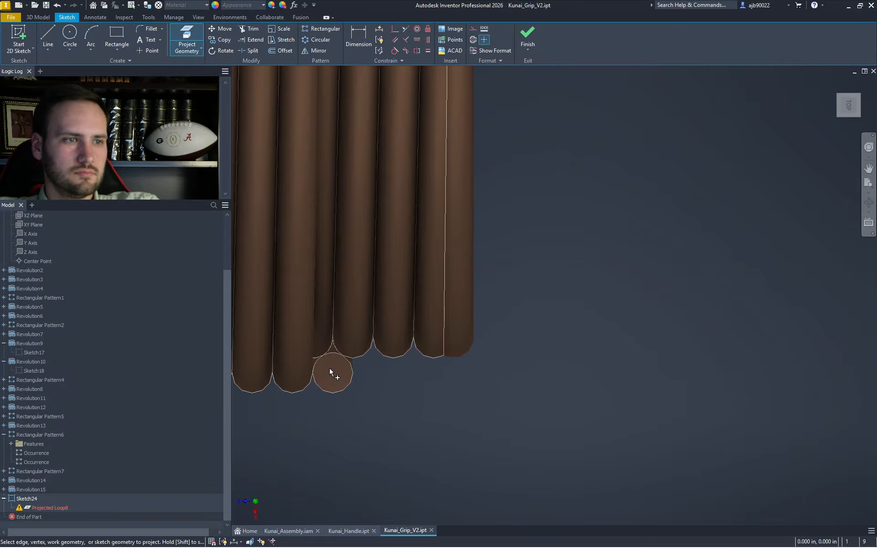
click(333, 379)
scroll(347, 381, down, 8)
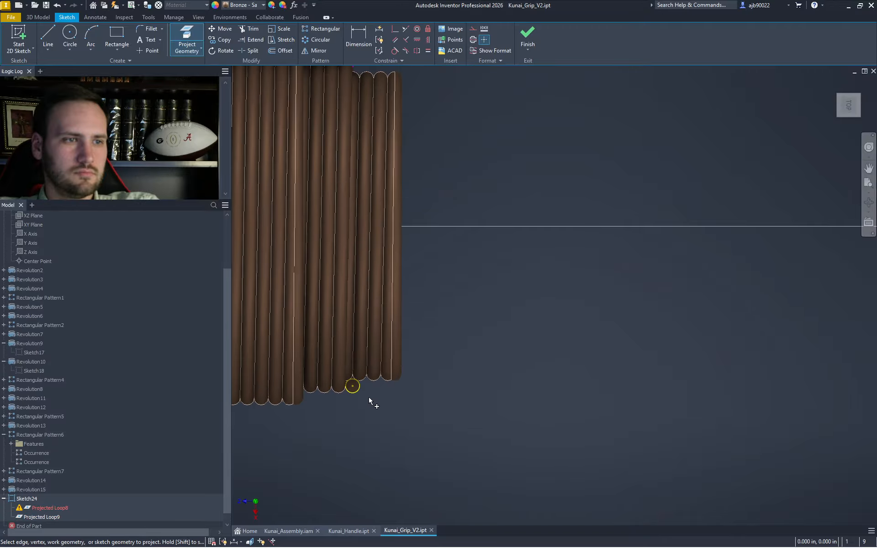
key(Escape)
drag(598, 436, 476, 266)
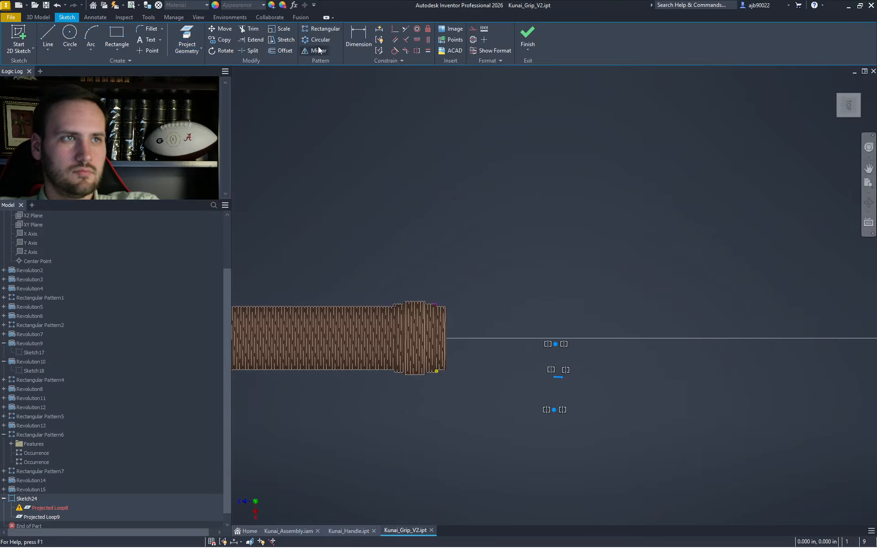
click(221, 28)
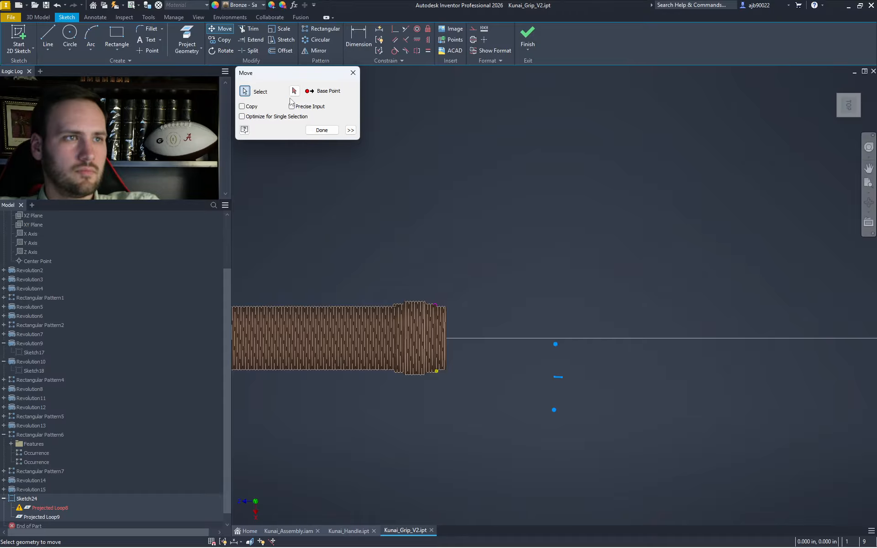
- Move the selected points and line onto the coil's end point
scroll(493, 398, up, 6)
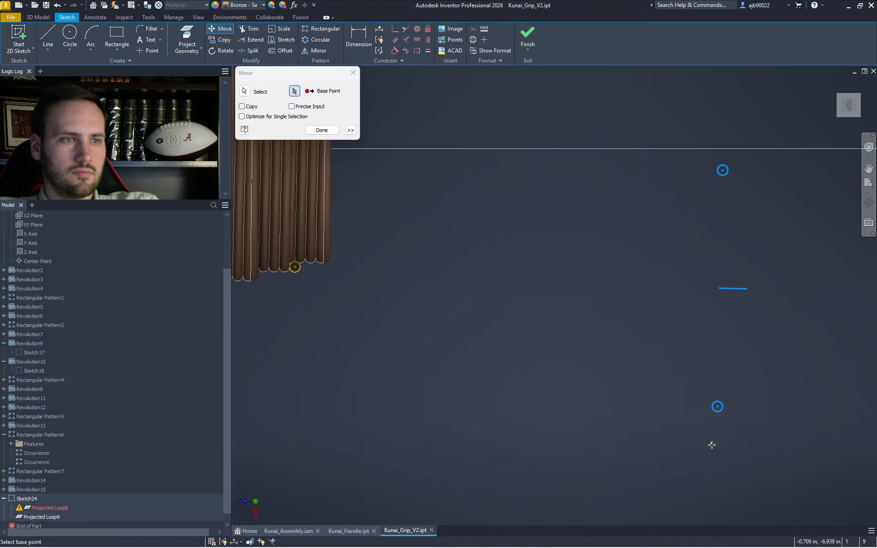
click(718, 406)
click(295, 268)
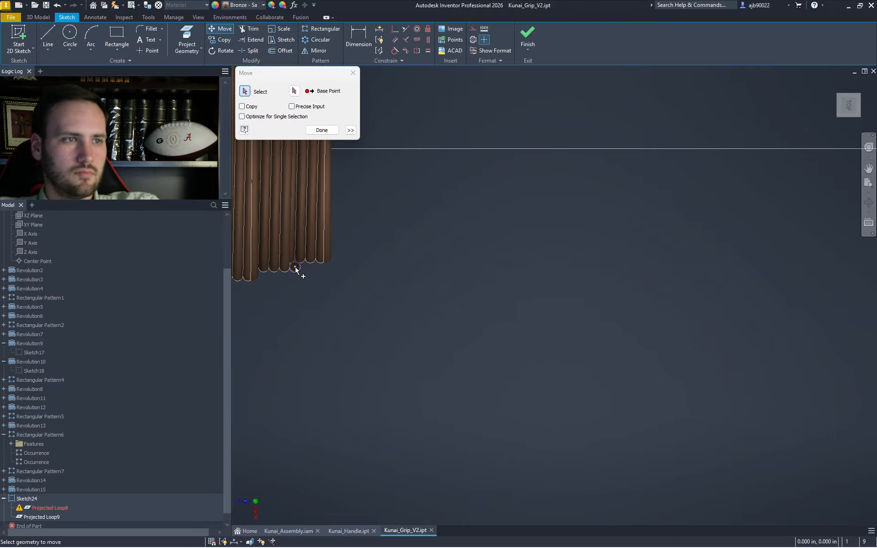
middle_drag(350, 292, 434, 427)
key(Escape)
- Delete the extra sketch points, short line and Projected Loop8, leaving the projected coil circle
drag(479, 300, 300, 124)
key(Delete)
key(ctrl+z)
drag(482, 214, 330, 117)
key(Delete)
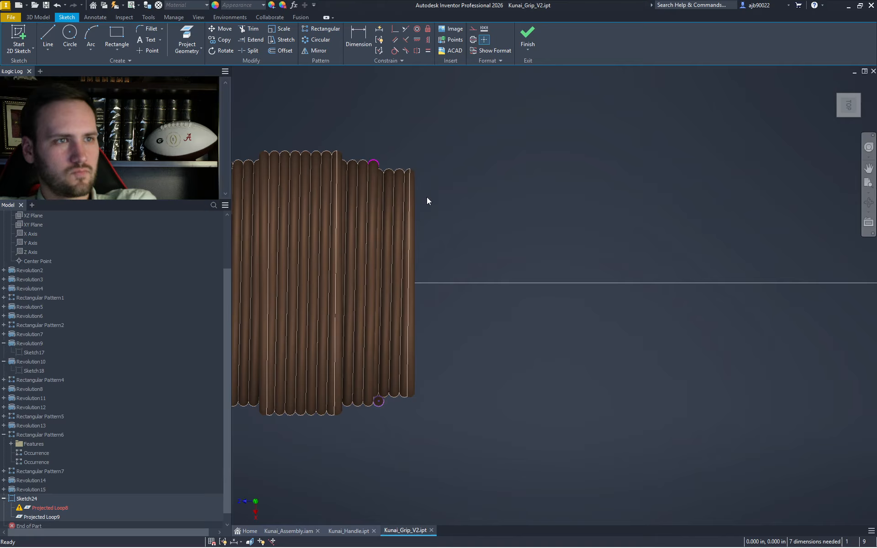
key(Delete)
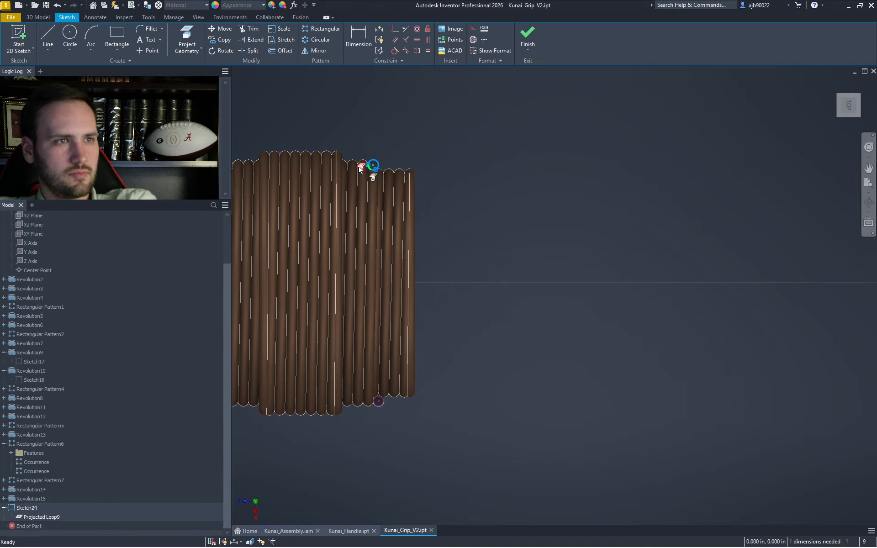
key(Delete)
drag(425, 184, 396, 163)
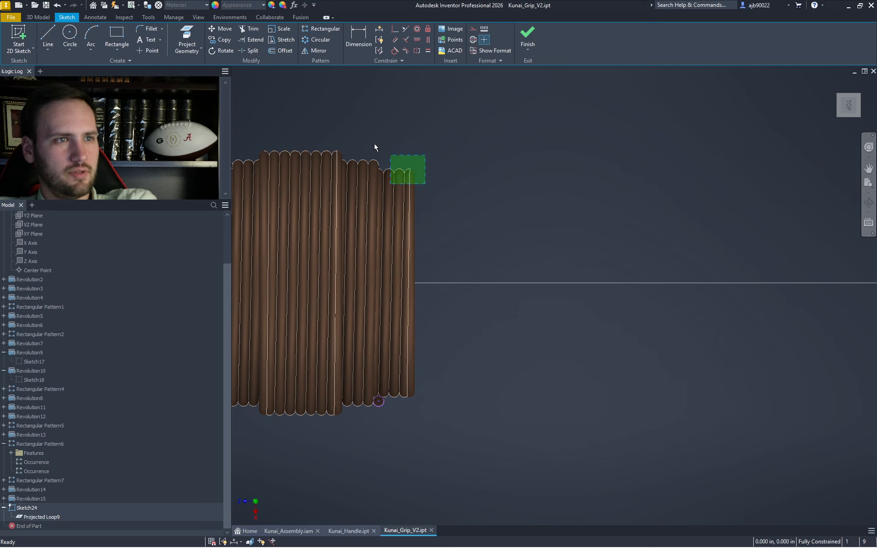
scroll(384, 173, up, 5)
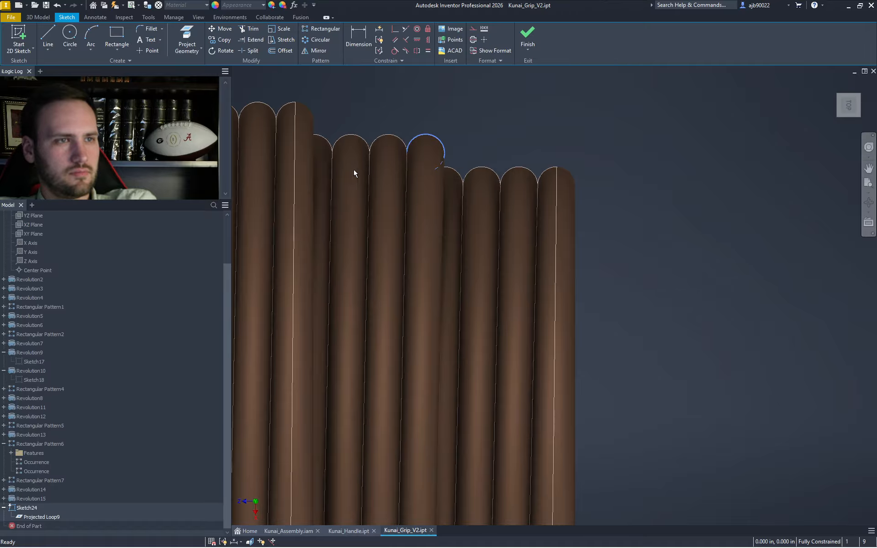
scroll(419, 133, up, 5)
scroll(424, 133, down, 8)
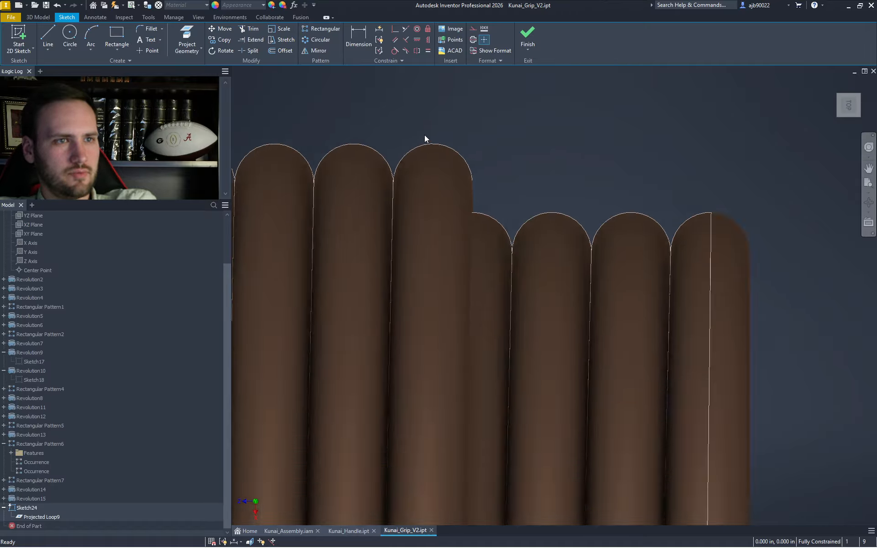
- Revolve the circle 180° about the horizontal axis line to create Revolution16
drag(609, 147, 227, 411)
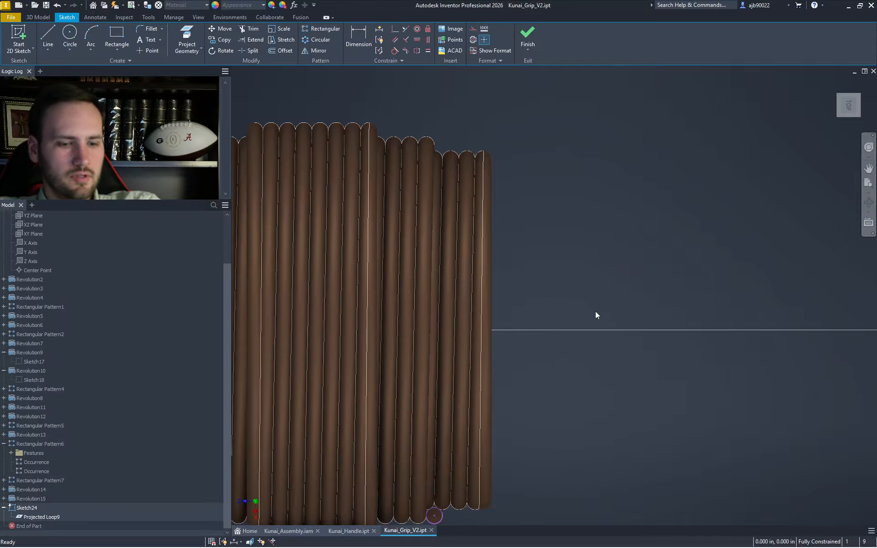
shift+middle_drag(595, 314, 594, 352)
key(r)
scroll(619, 276, up, 5)
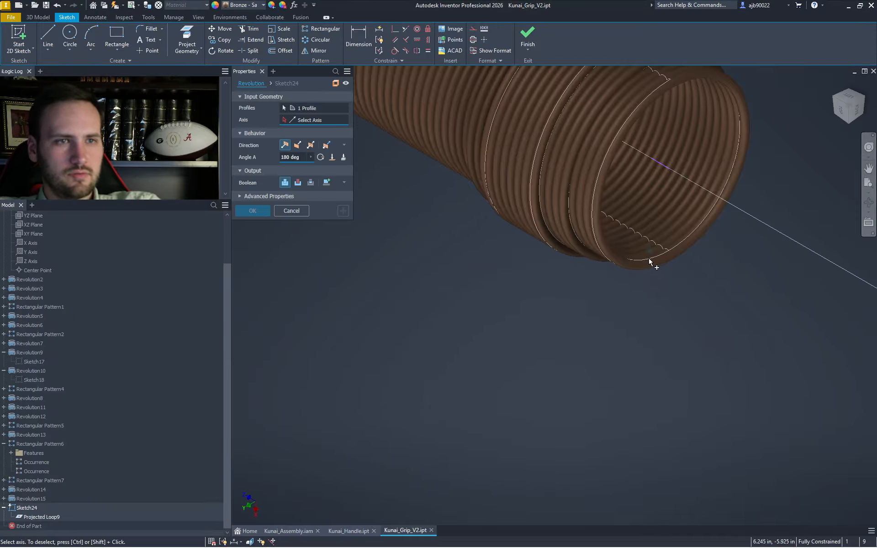
click(661, 163)
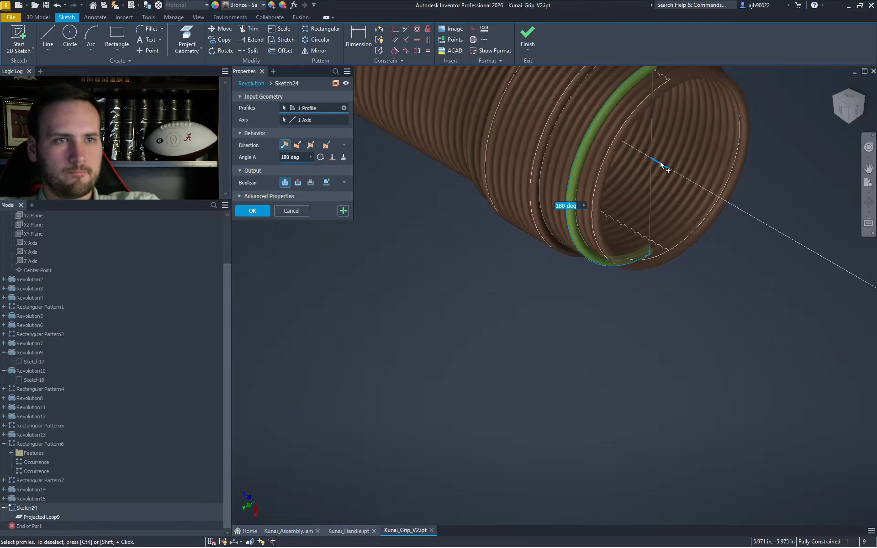
key(Return)
- Start a rectangular pattern of the end-wrap revolutions with Direction A along the Z Axis
scroll(728, 190, down, 5)
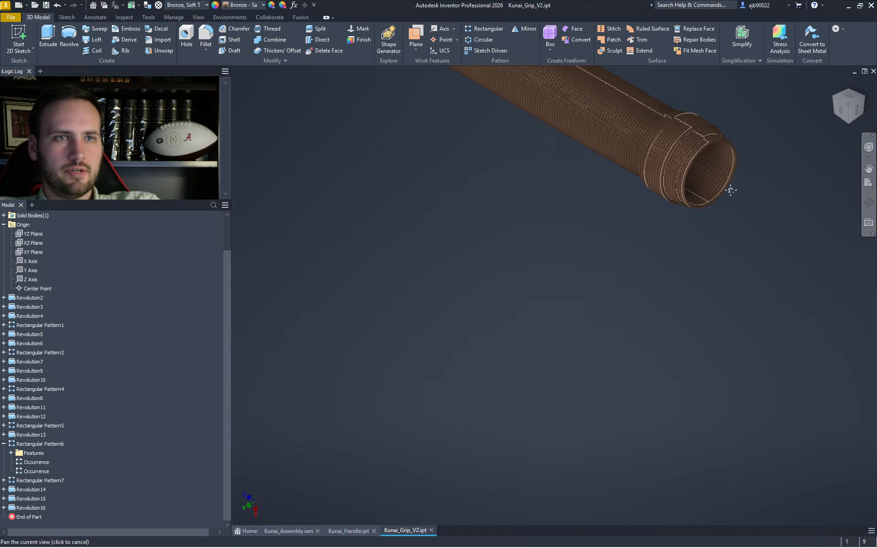
click(846, 122)
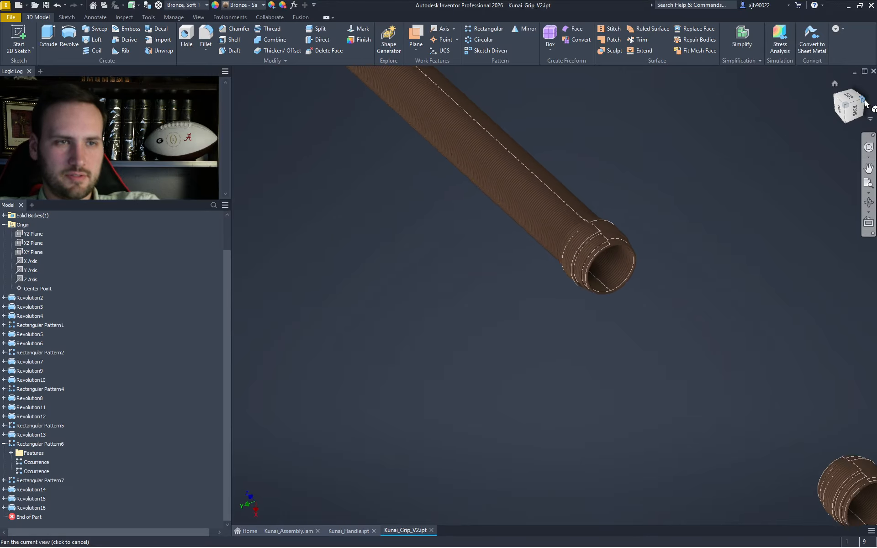
scroll(547, 286, up, 10)
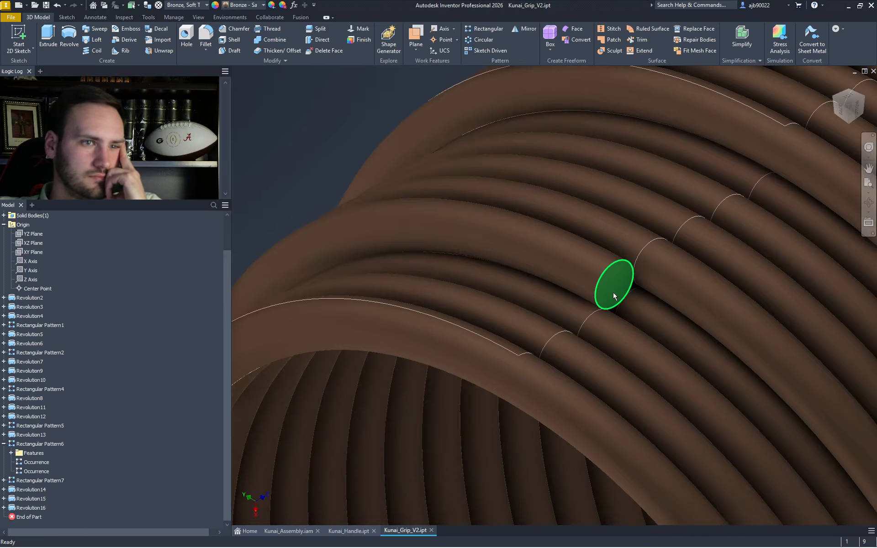
click(627, 307)
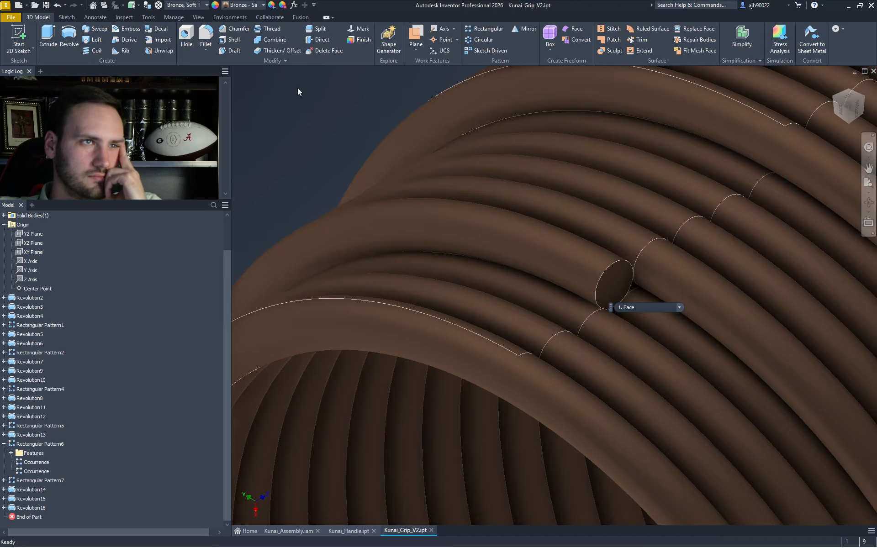
click(486, 30)
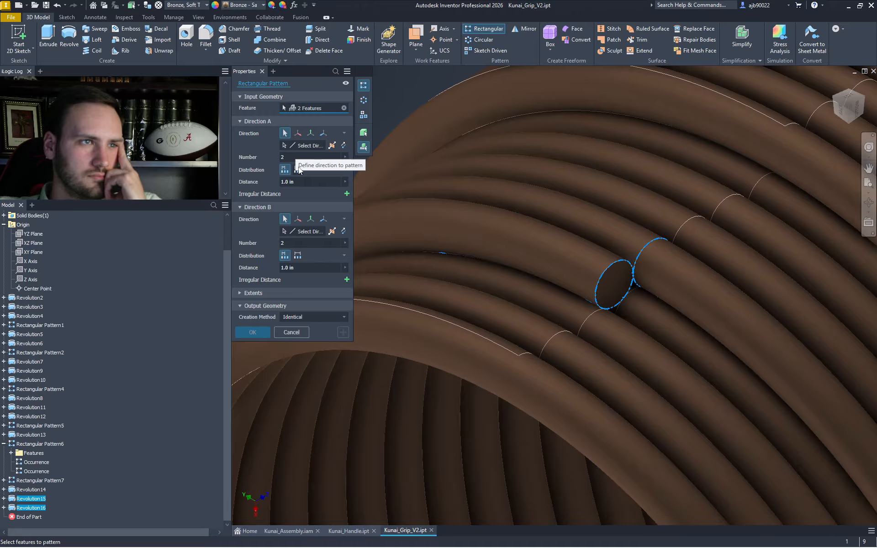
click(302, 145)
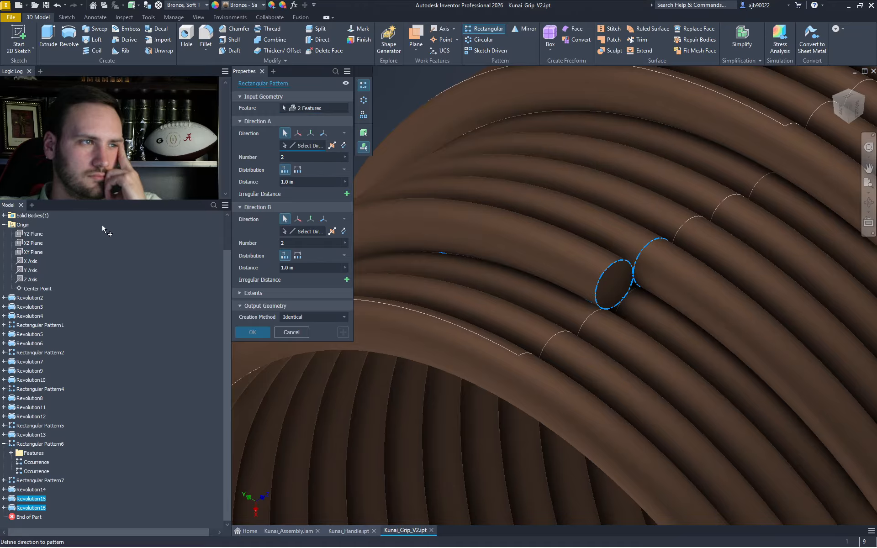
click(18, 283)
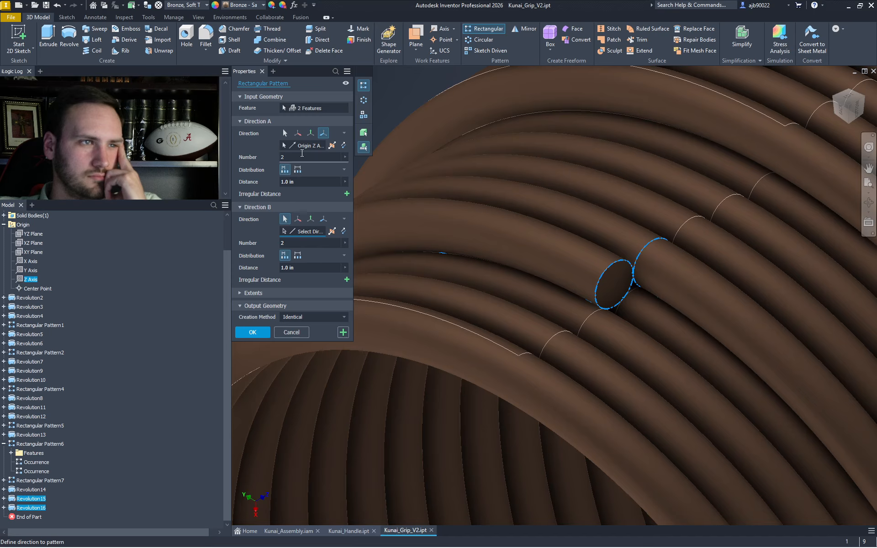
- Space the copies 0.025 in, extend them both ways, set count to 3, and create Rectangular Pattern8
key(Tab)
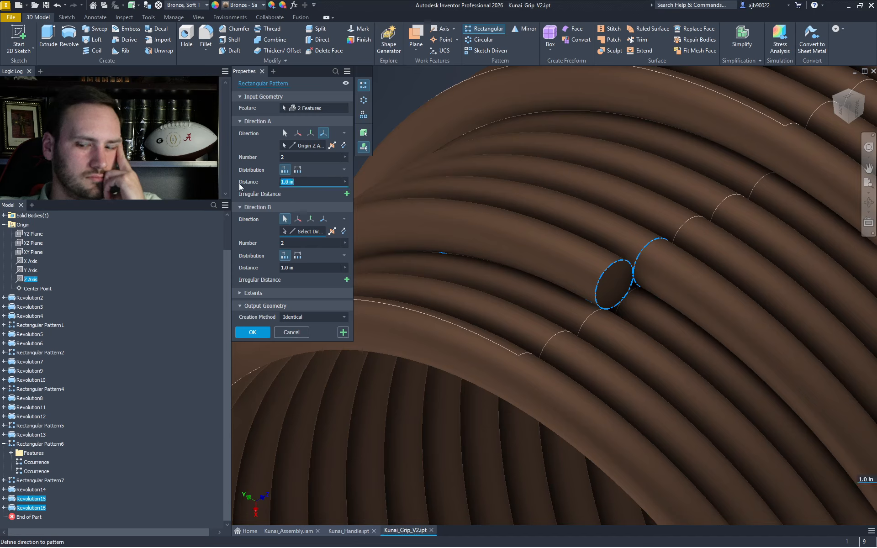
text(.0125)
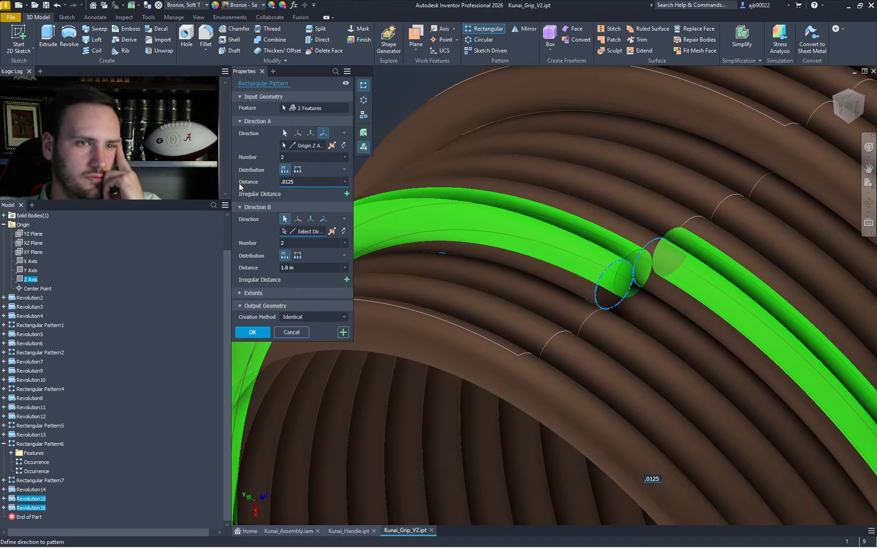
key(BackSpace)
key(BackSpace)
key(BackSpace)
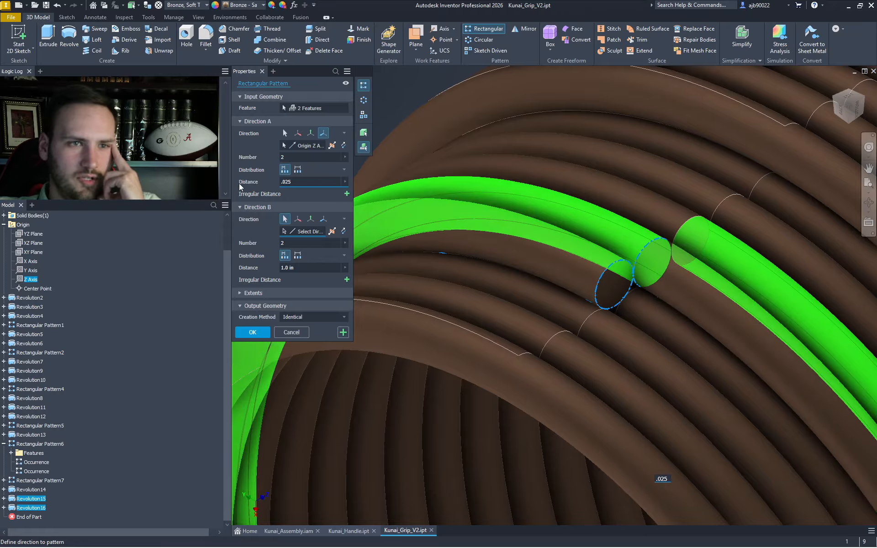
click(343, 145)
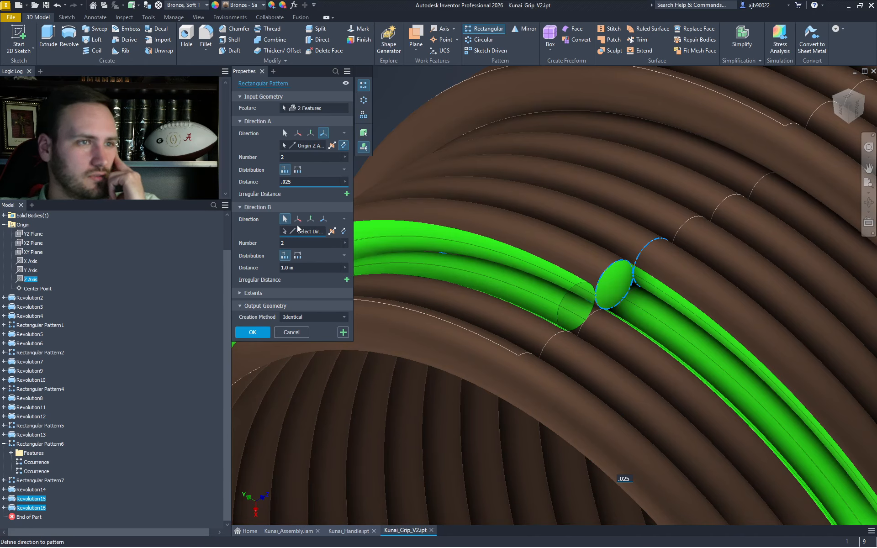
double_click(297, 157)
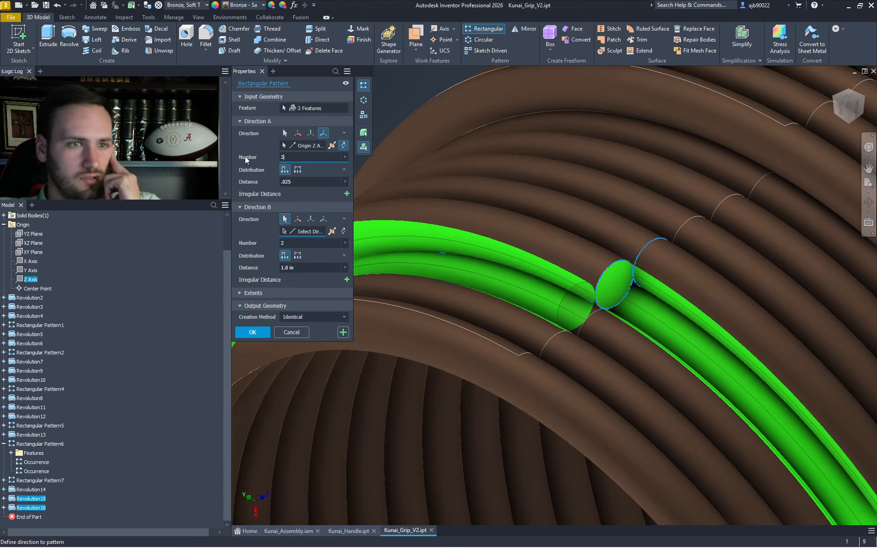
text(3)
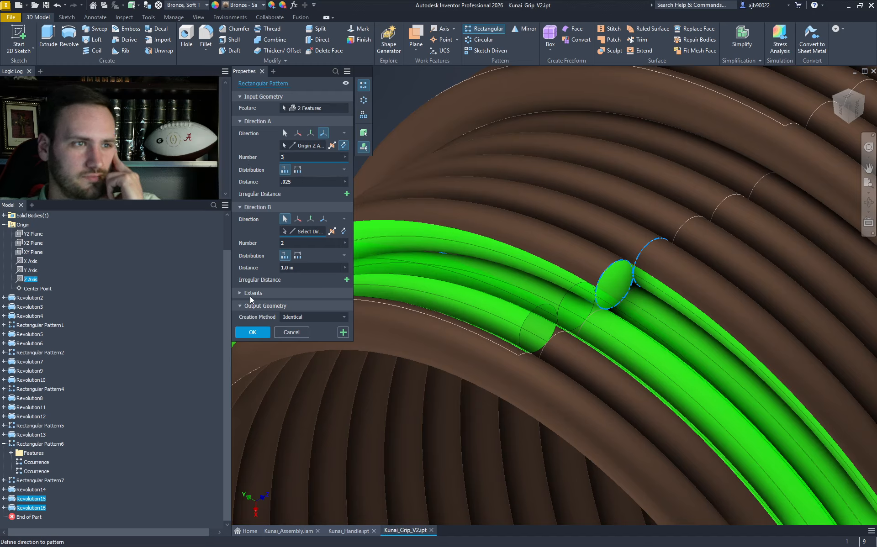
click(252, 333)
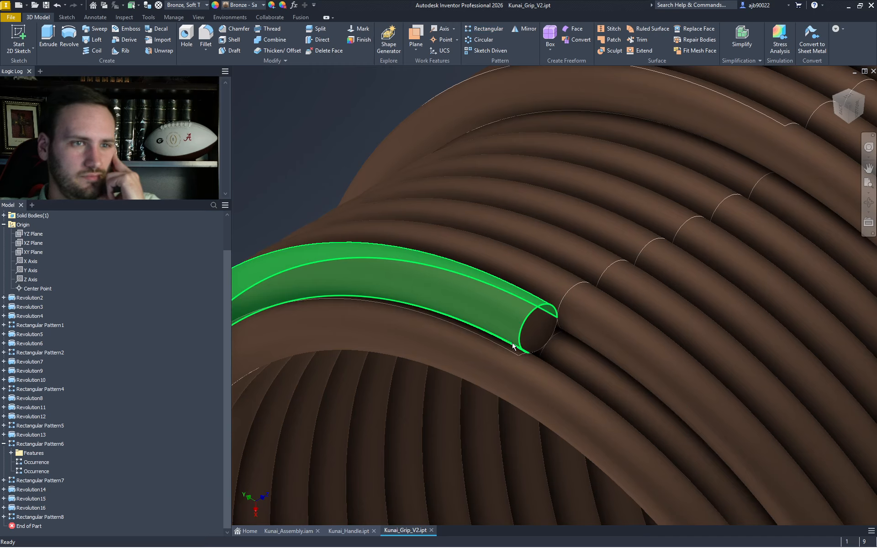
click(542, 330)
- Sketch on the XZ Plane, project the last coil's circular end edge into it, and finish Sketch25
right_click(544, 331)
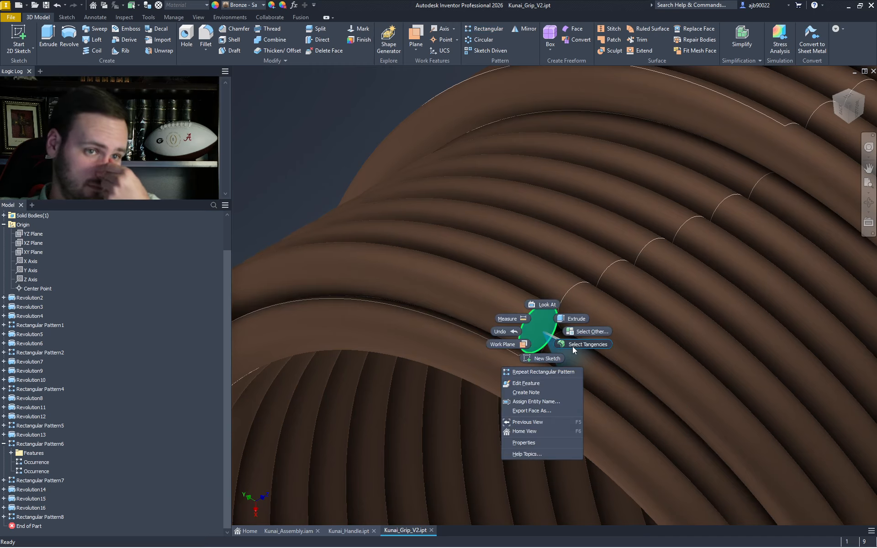
click(256, 116)
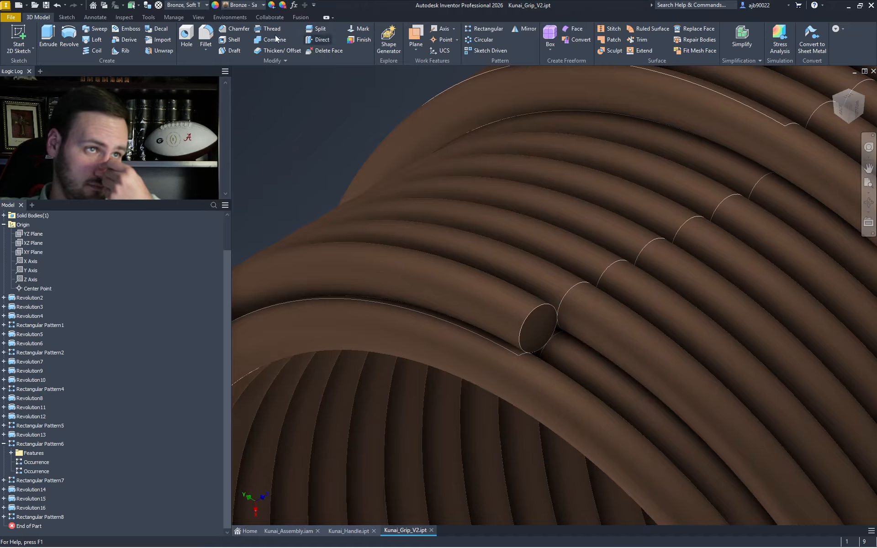
click(18, 39)
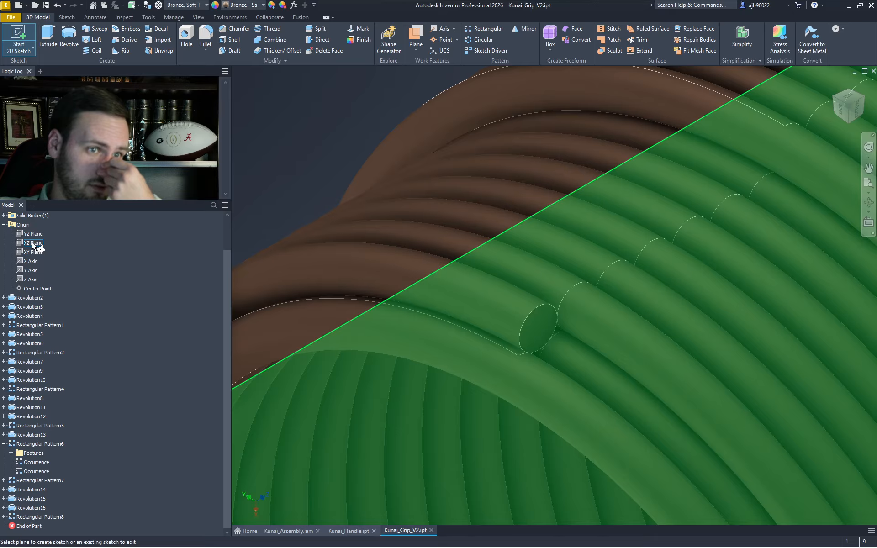
click(33, 243)
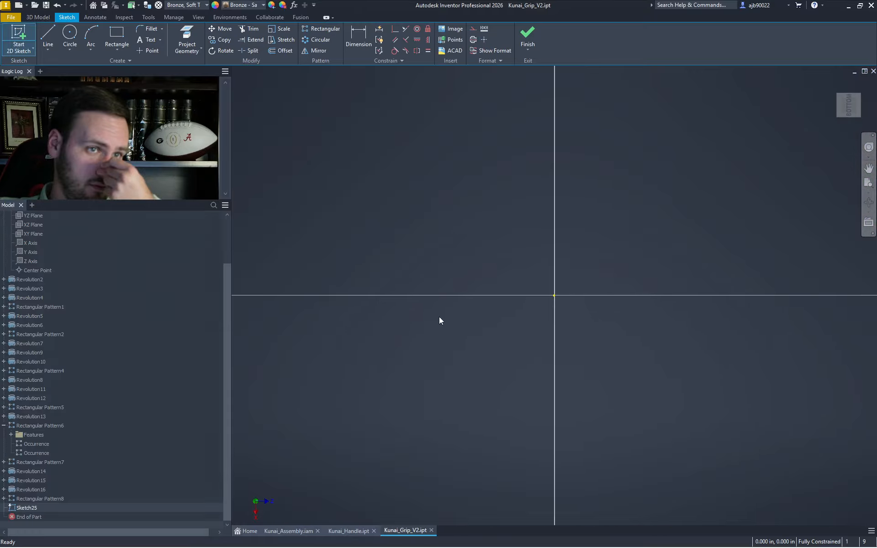
scroll(493, 343, up, 10)
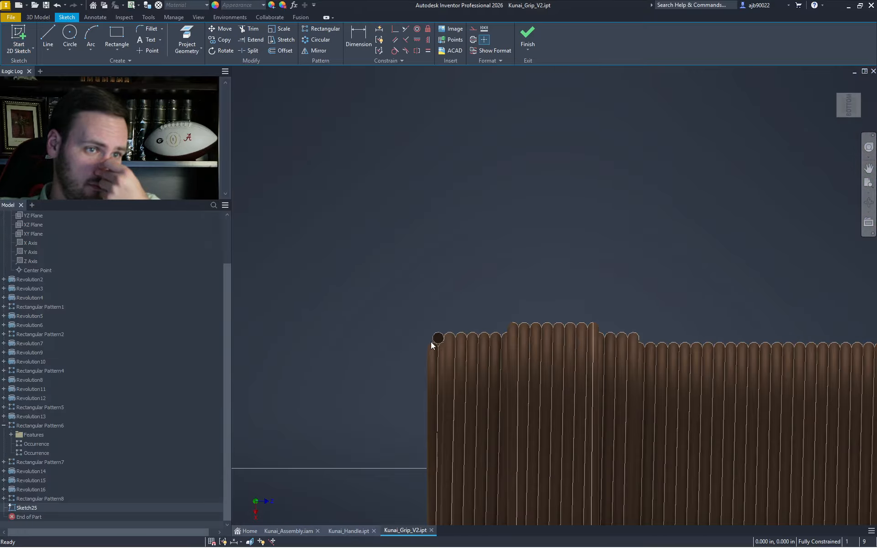
right_click(385, 335)
click(427, 347)
click(451, 324)
key(Escape)
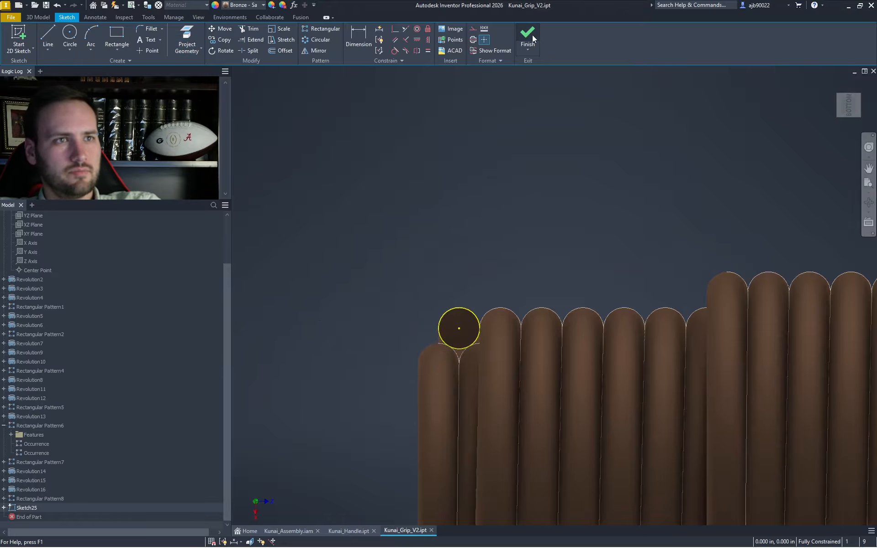
click(531, 36)
- Revolve Sketch25's coil circle 360 deg about the Z Axis to create Revolution17
key(e)
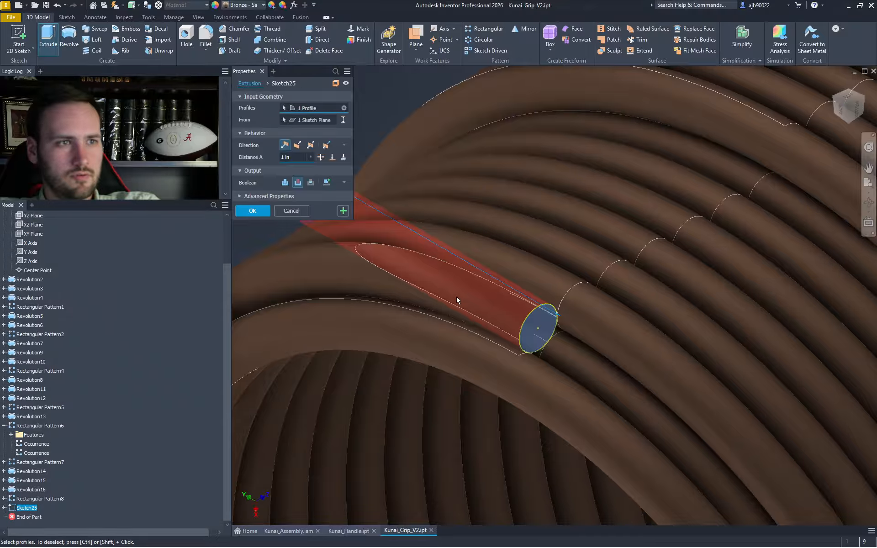
key(r)
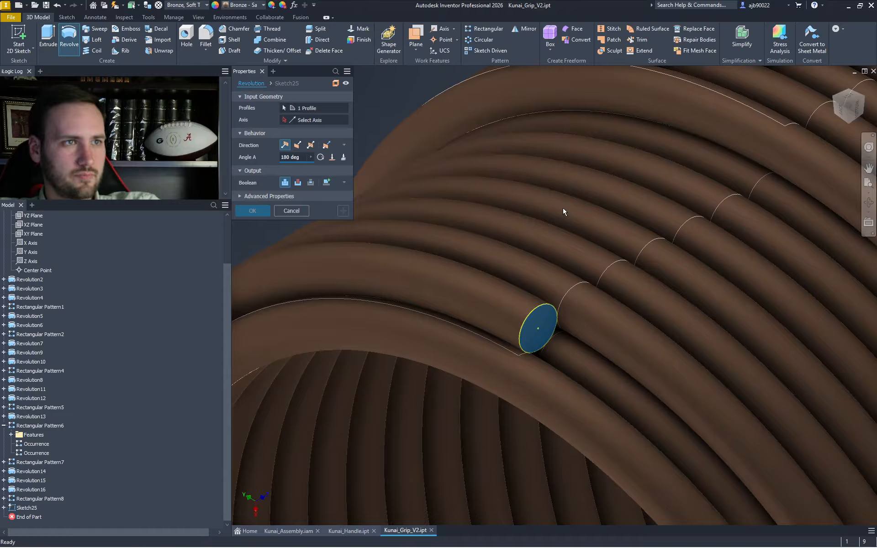
scroll(561, 207, down, 5)
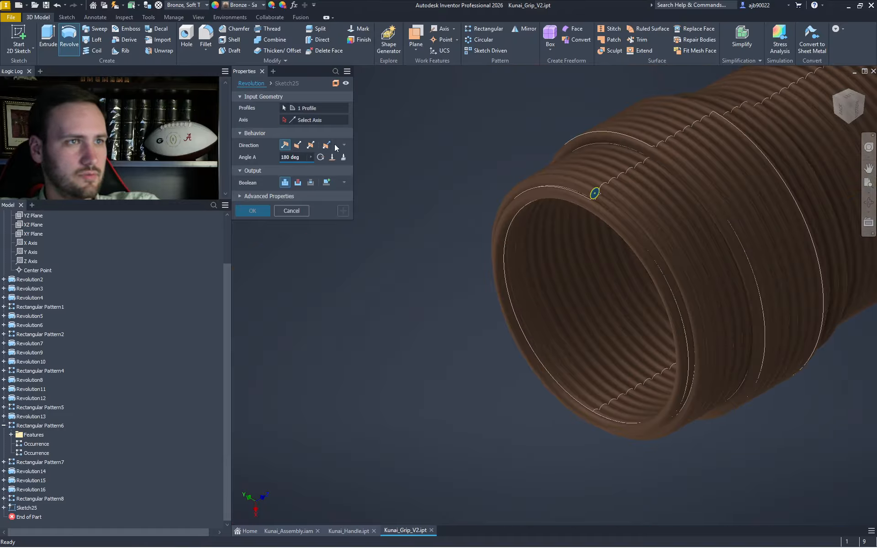
click(46, 260)
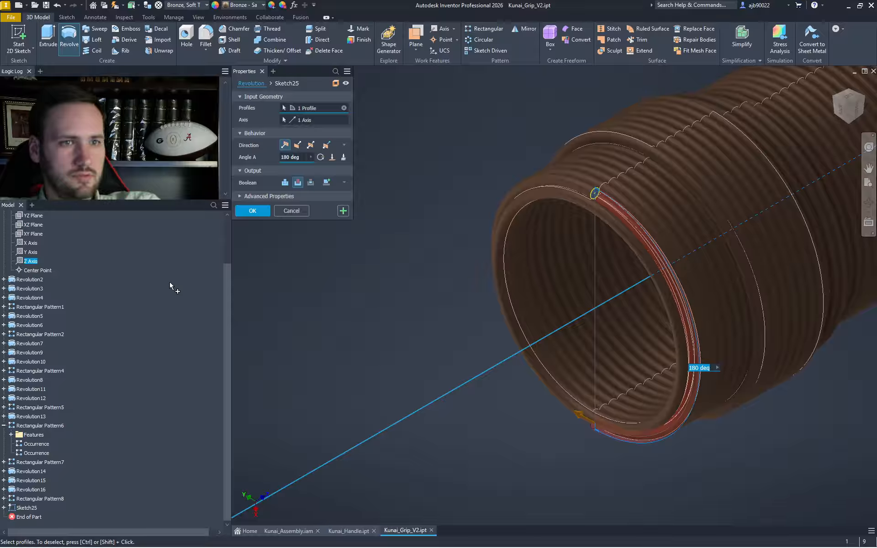
click(294, 157)
text(380)
key(Return)
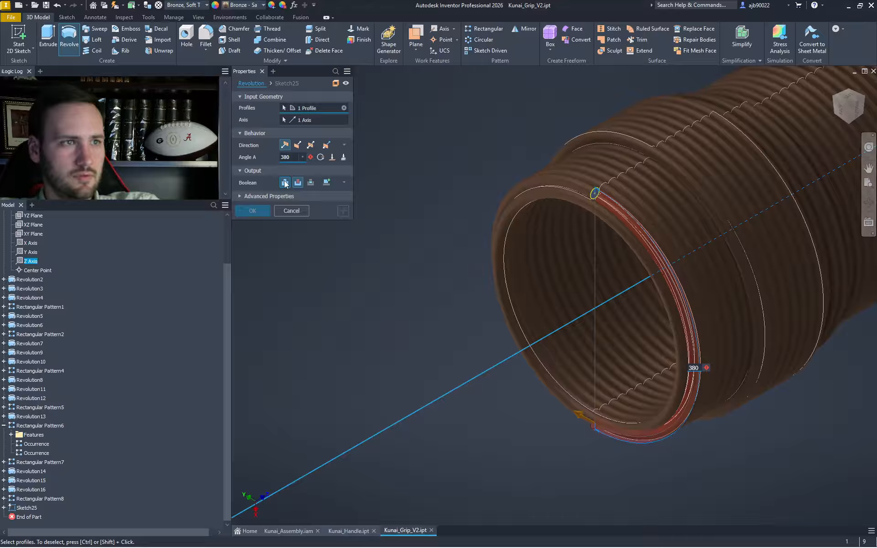
click(290, 157)
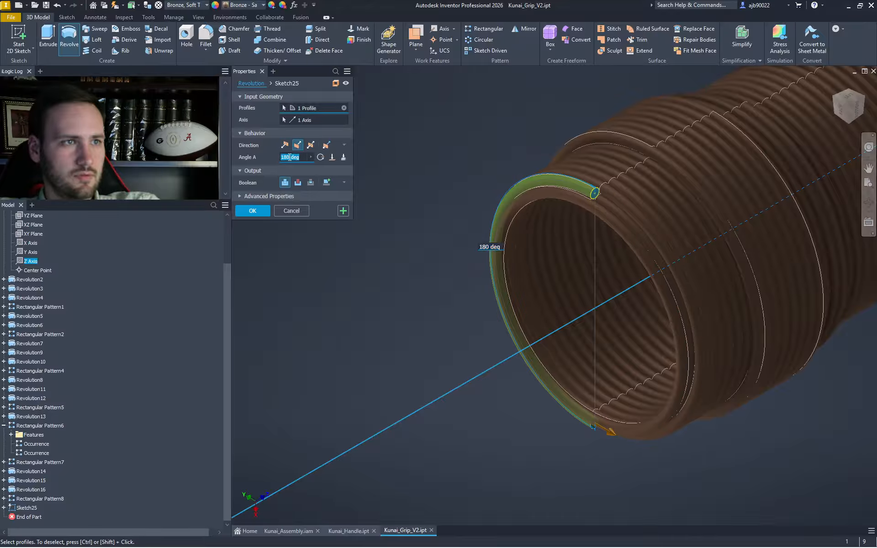
text(36)
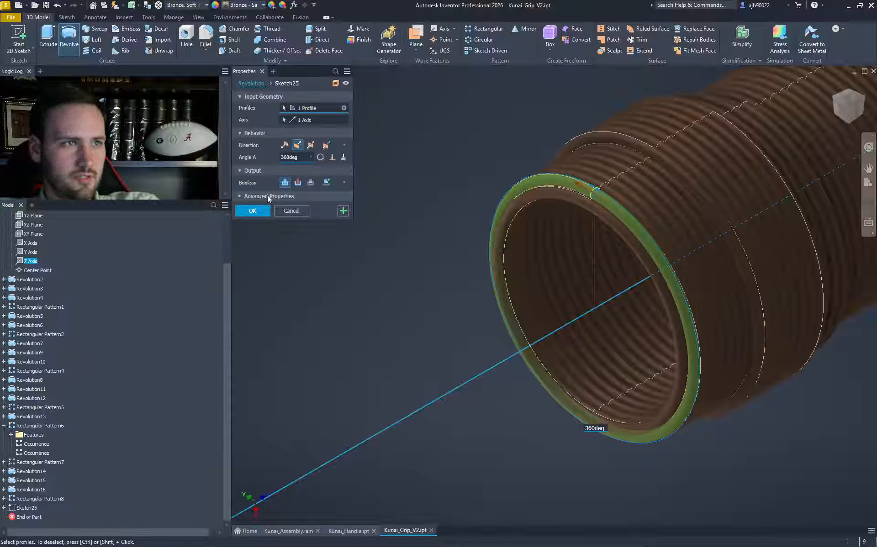
click(250, 212)
scroll(649, 247, down, 5)
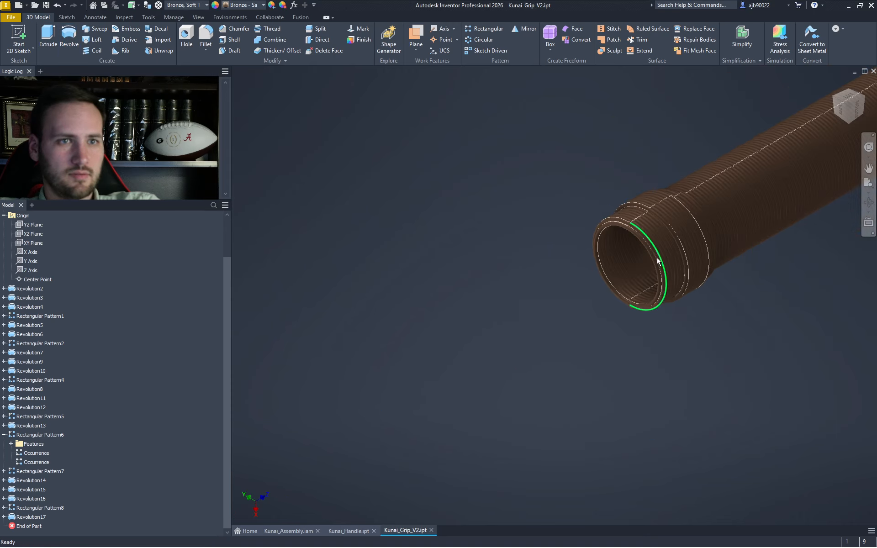
scroll(601, 298, down, 3)
scroll(306, 445, up, 6)
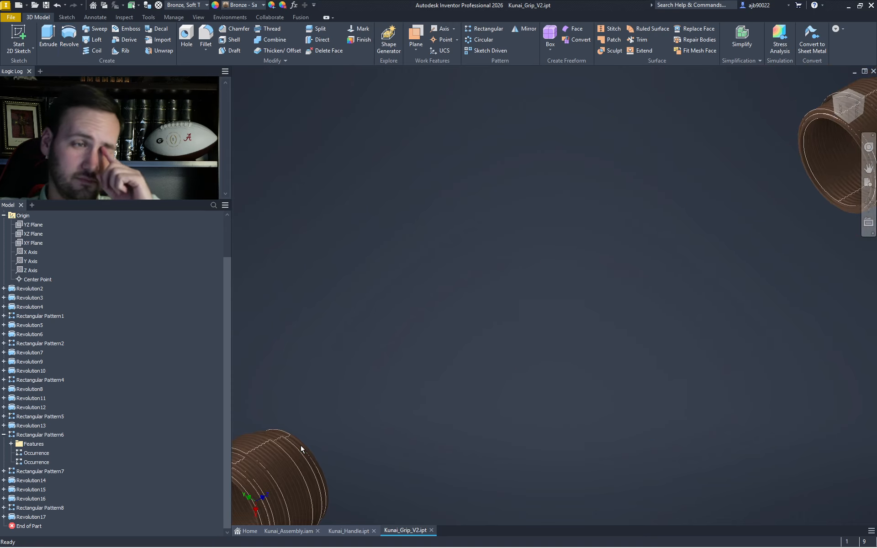
middle_drag(293, 450, 434, 372)
scroll(434, 372, down, 4)
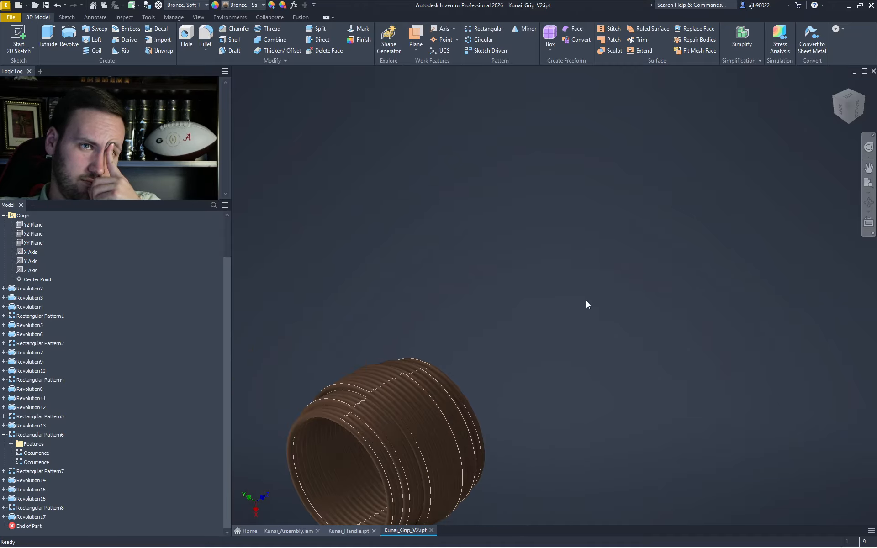
middle_drag(586, 301, 230, 420)
scroll(364, 454, down, 3)
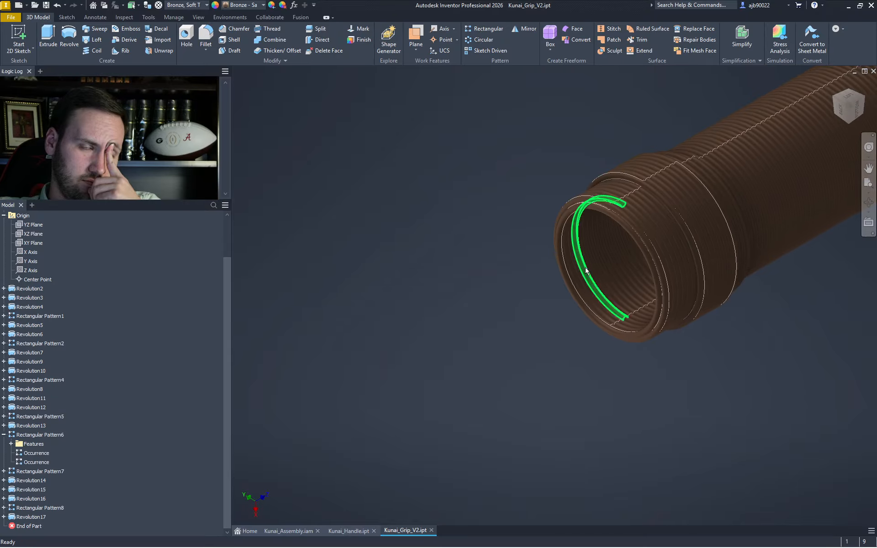
mouse_move(589, 276)
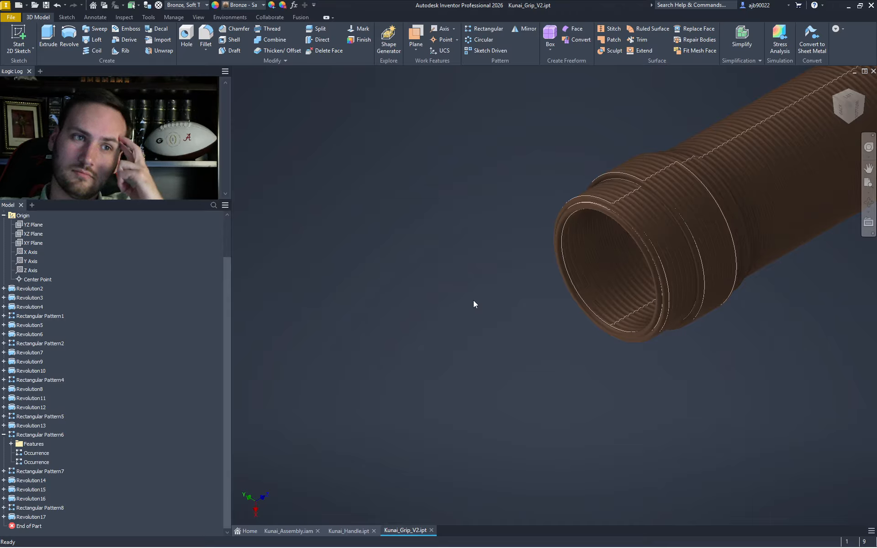
middle_drag(340, 420, 625, 183)
middle_drag(370, 406, 750, 372)
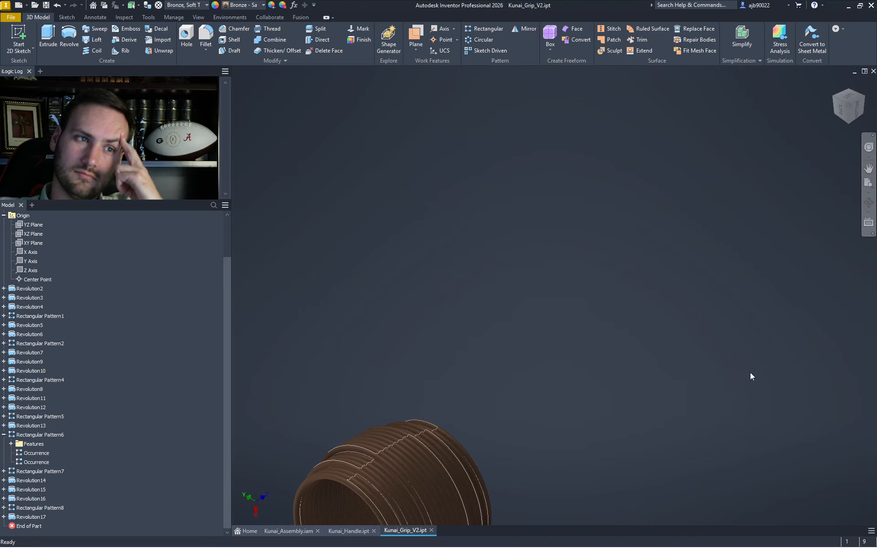
middle_drag(542, 403, 298, 480)
scroll(436, 412, down, 5)
scroll(438, 409, up, 3)
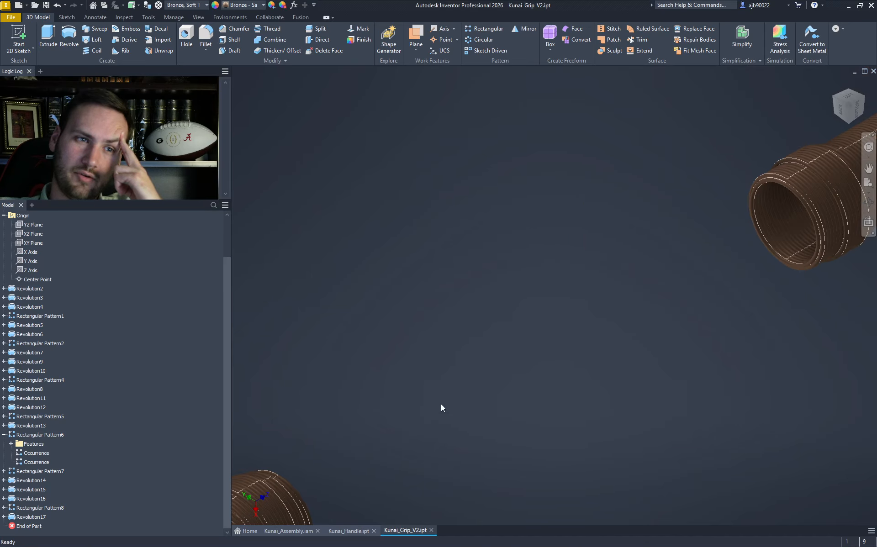
- Begin a rectangular pattern of the end-wrap features along the Z Axis, flipped to the other side
click(488, 29)
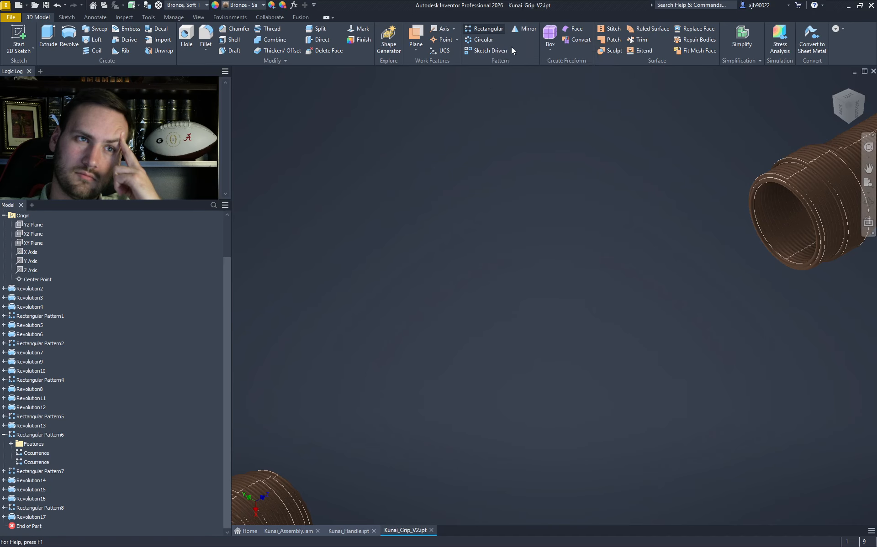
click(799, 179)
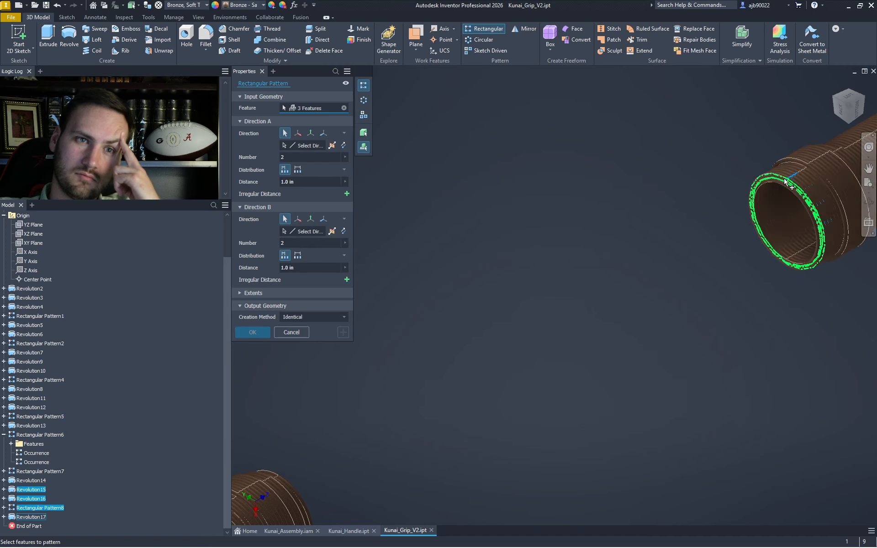
scroll(785, 182, up, 3)
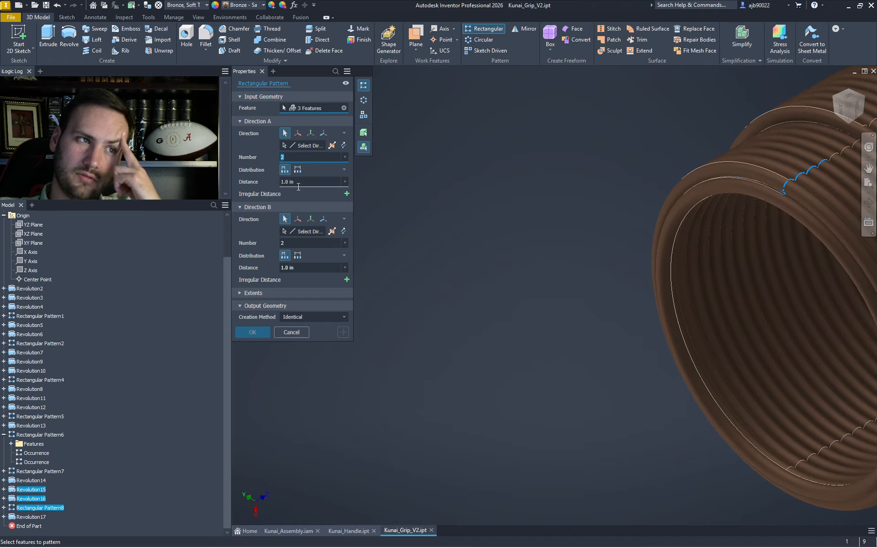
click(280, 183)
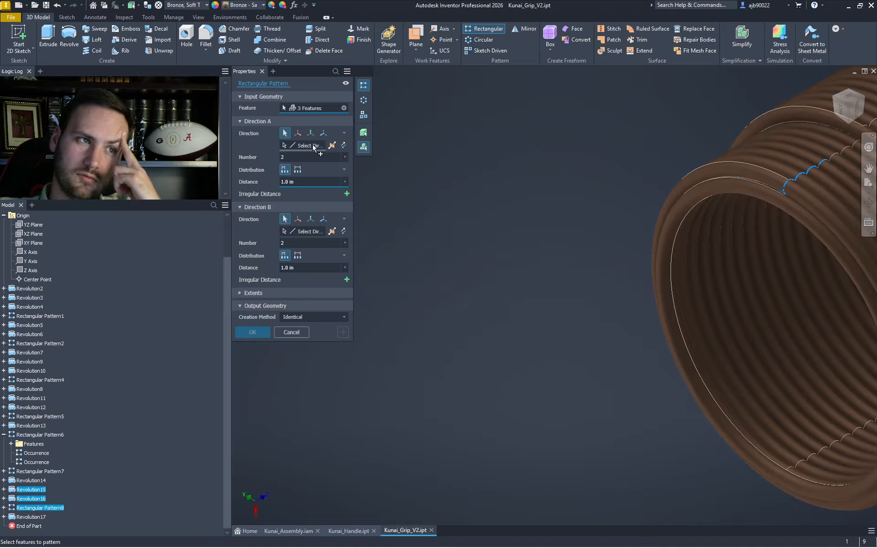
click(30, 270)
scroll(538, 312, down, 5)
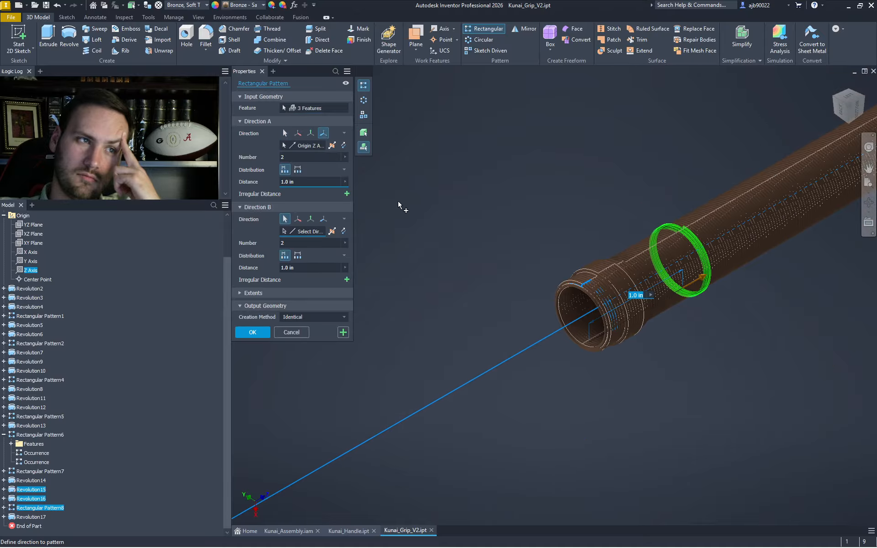
click(343, 145)
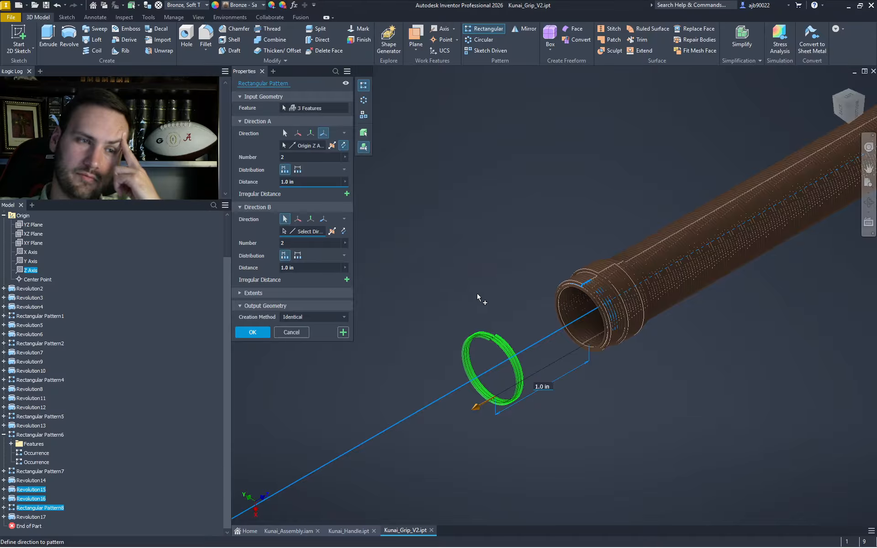
- Inspect the coil ends from isometric, bottom and side views, then cancel the pending pattern
click(838, 100)
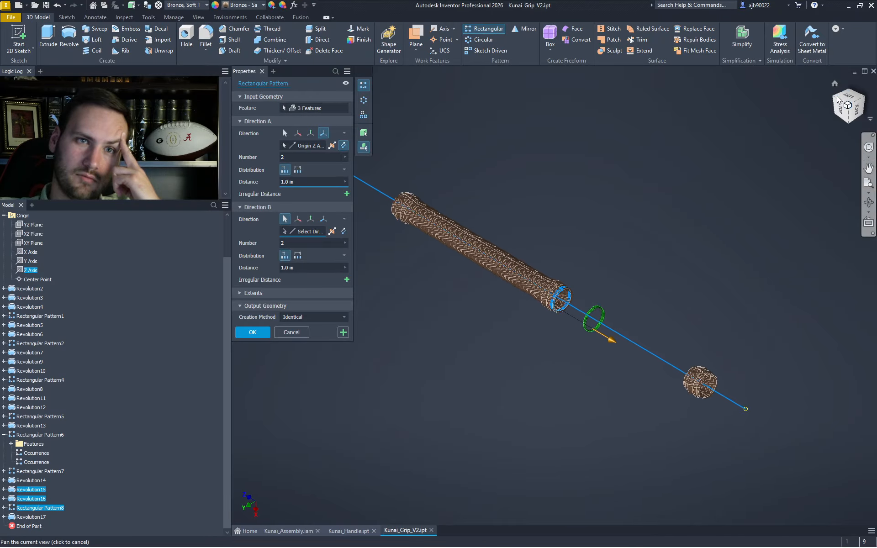
scroll(594, 317, up, 10)
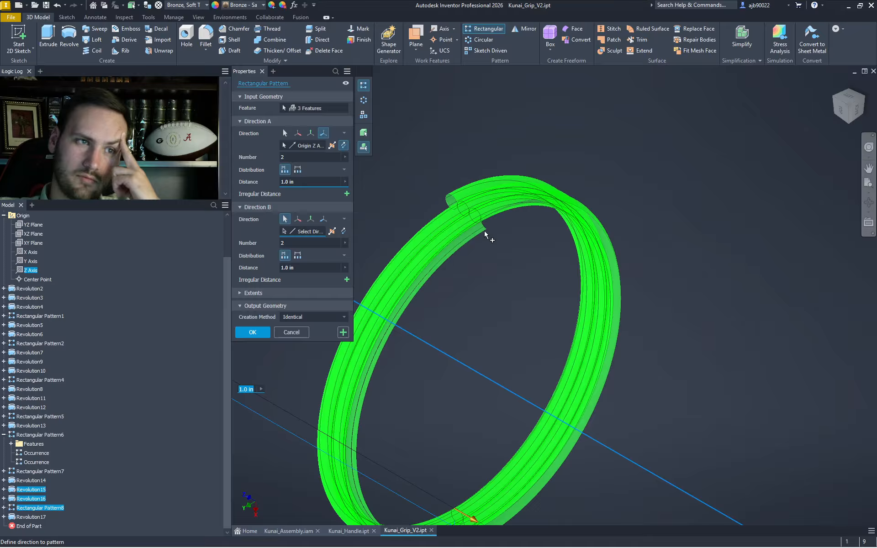
scroll(485, 231, down, 8)
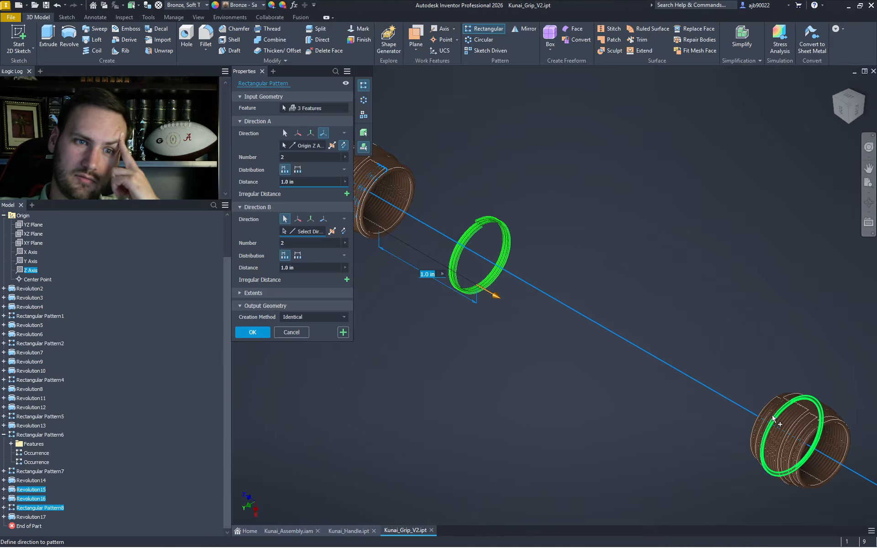
scroll(783, 365, up, 10)
scroll(761, 261, down, 10)
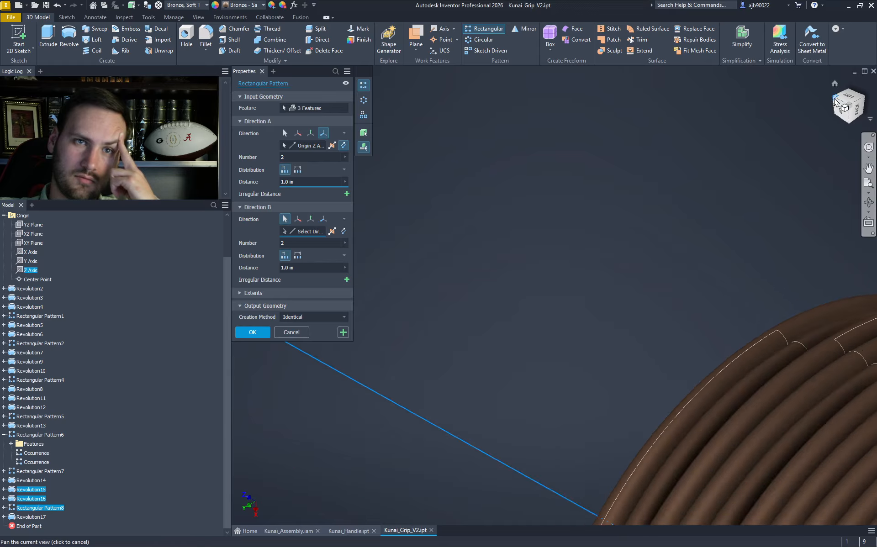
scroll(761, 260, up, 4)
scroll(557, 227, up, 8)
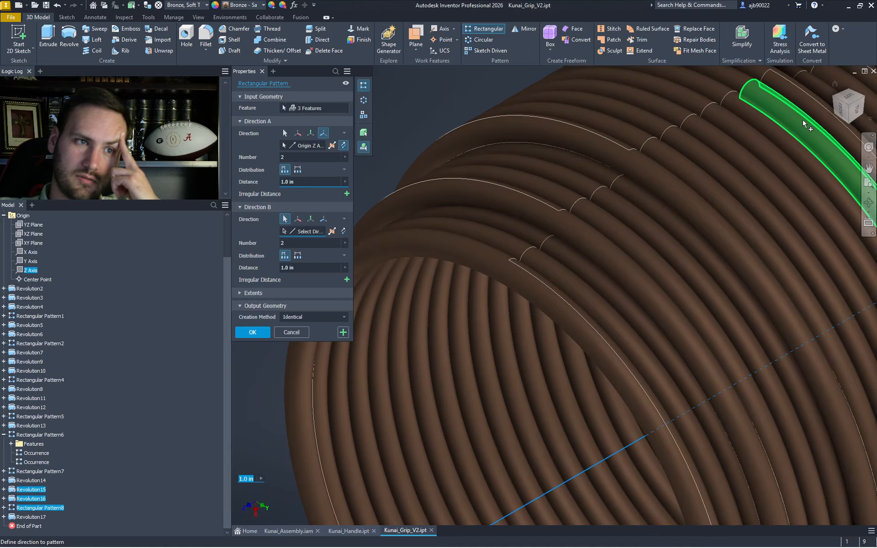
scroll(826, 130, down, 8)
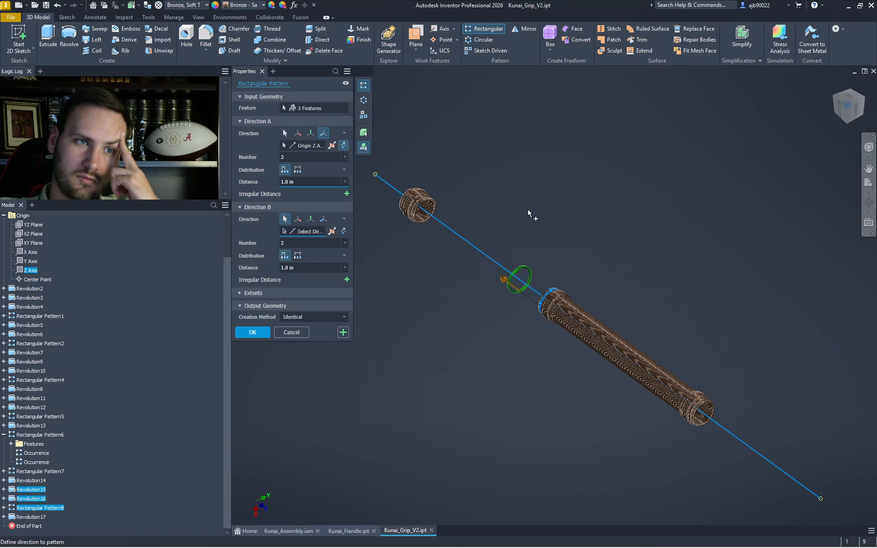
scroll(403, 207, up, 3)
scroll(403, 206, up, 5)
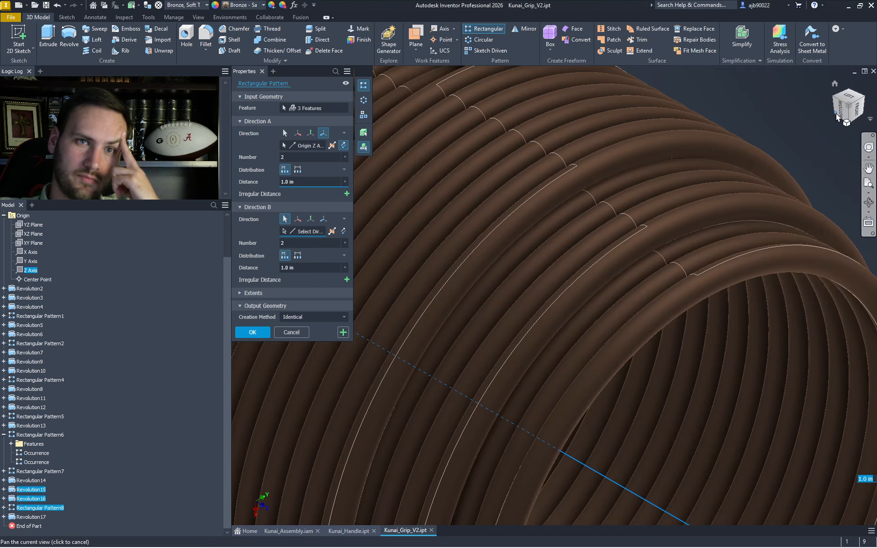
scroll(715, 229, down, 4)
click(842, 110)
middle_drag(400, 328, 640, 349)
scroll(599, 327, up, 8)
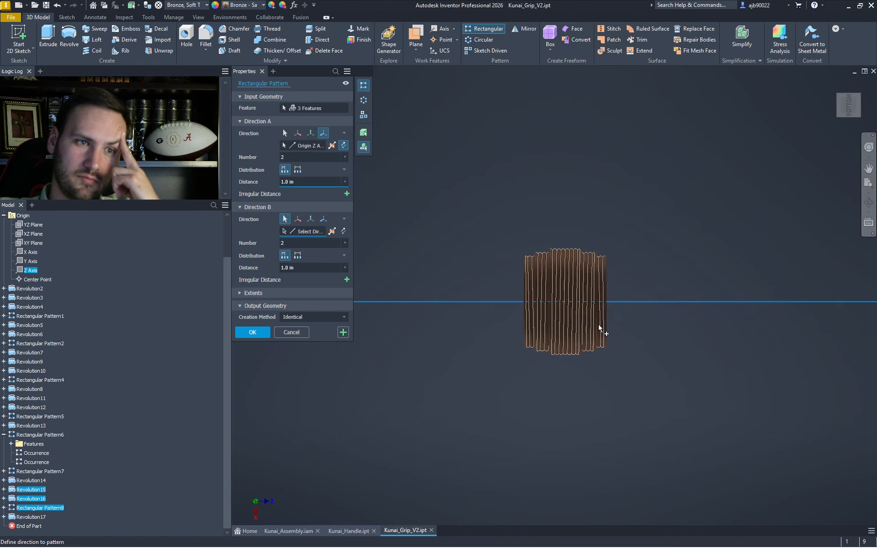
middle_drag(655, 315, 678, 408)
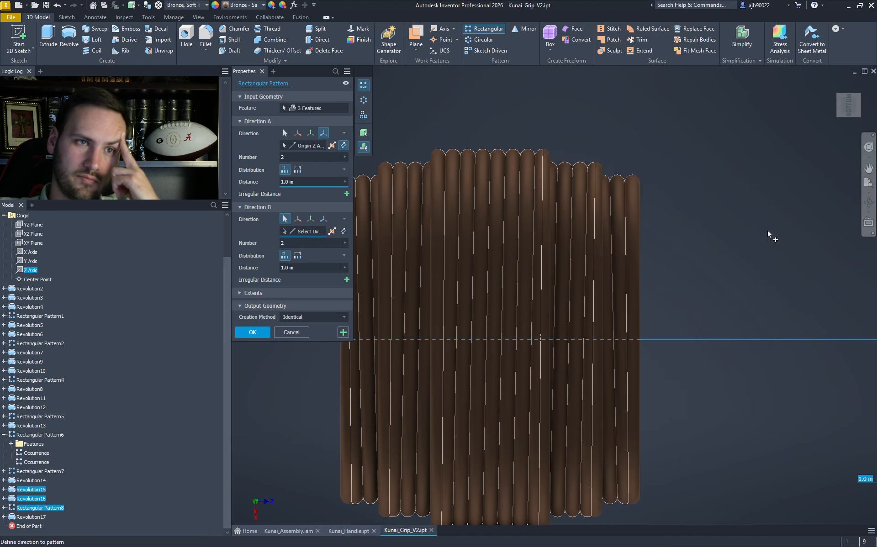
click(866, 106)
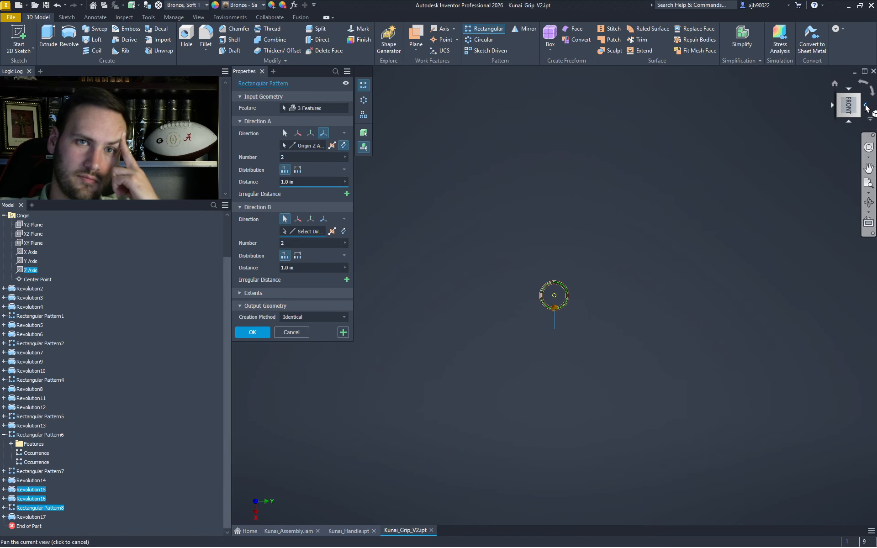
click(866, 107)
scroll(761, 304, up, 8)
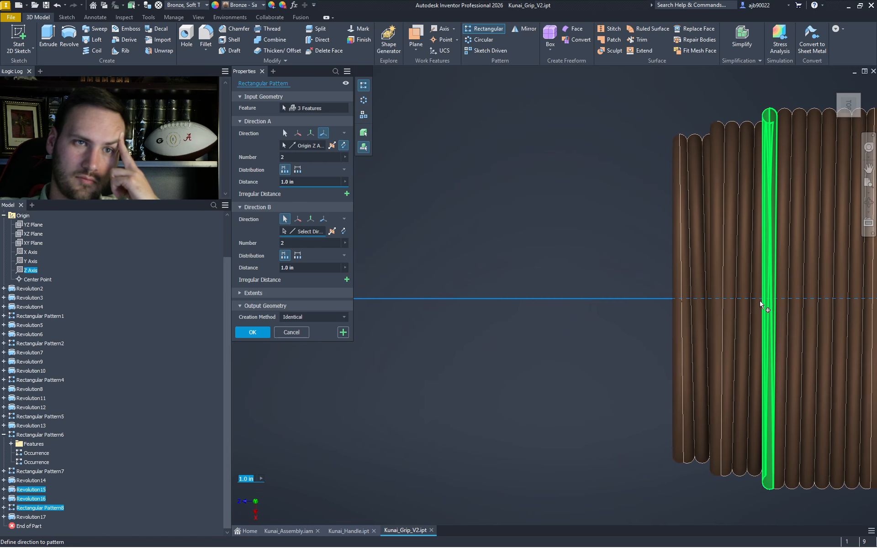
scroll(761, 304, down, 8)
key(Escape)
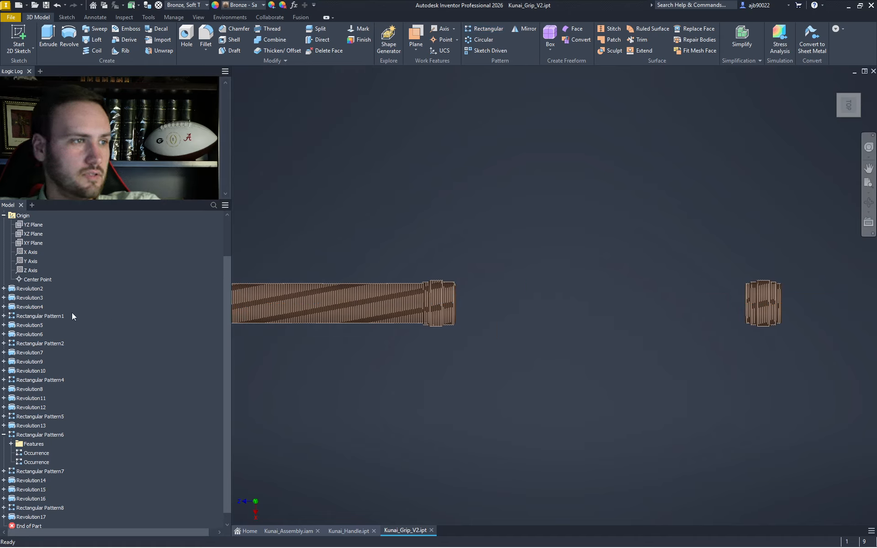
- Remove Revolution8 from Rectangular Pattern7's features so it patterns 7 features
scroll(99, 383, down, 1)
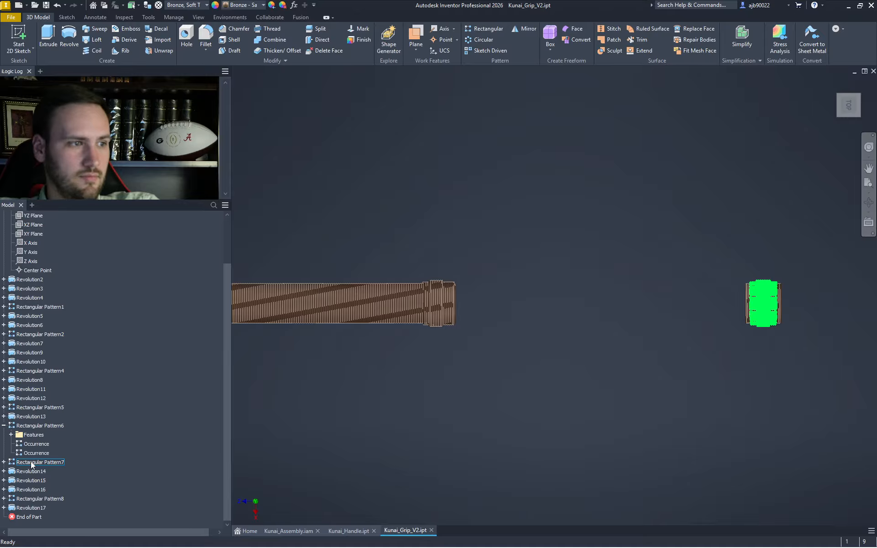
click(20, 463)
double_click(20, 463)
scroll(583, 418, down, 8)
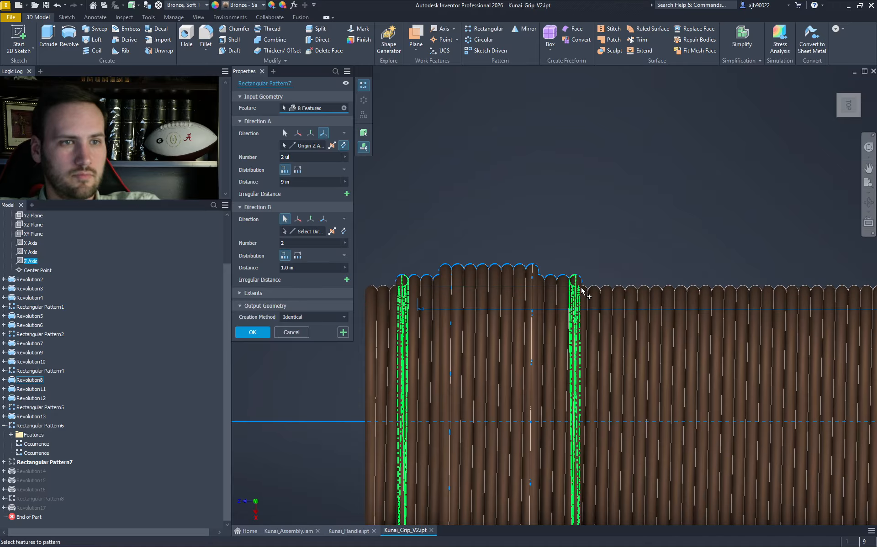
ctrl+click(583, 292)
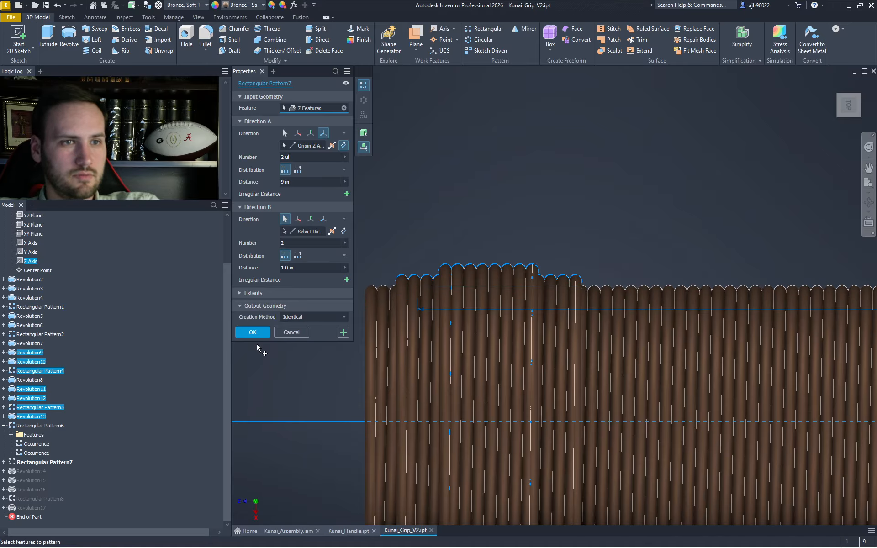
click(253, 332)
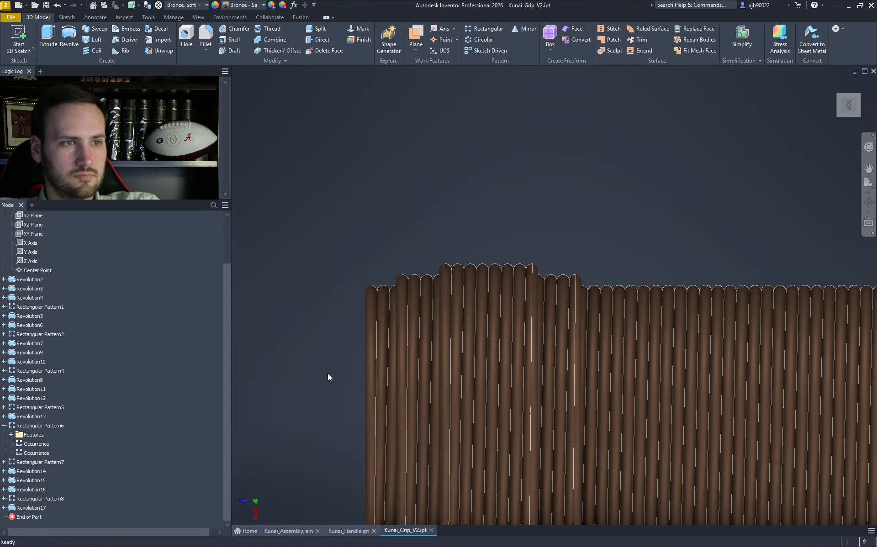
- Expand Revolution17 in the browser to show its sketch
scroll(327, 374, down, 6)
scroll(338, 391, up, 8)
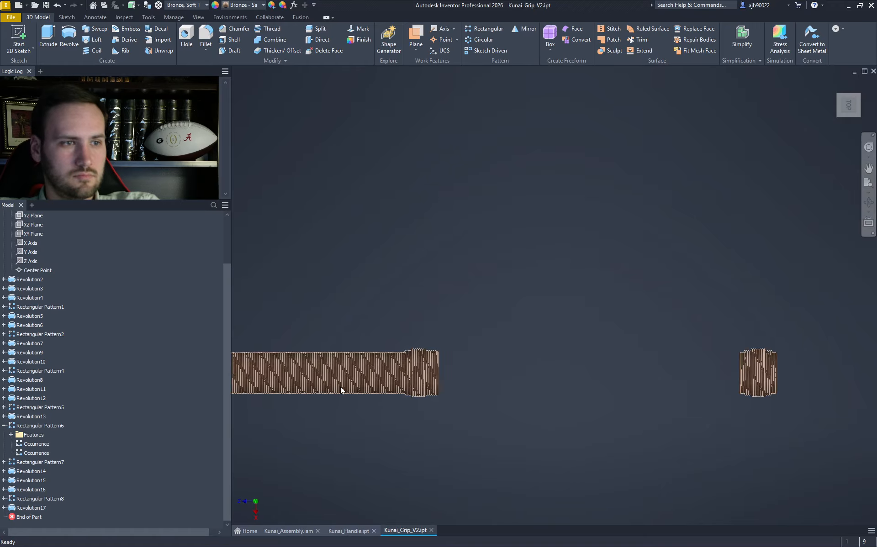
scroll(582, 250, up, 5)
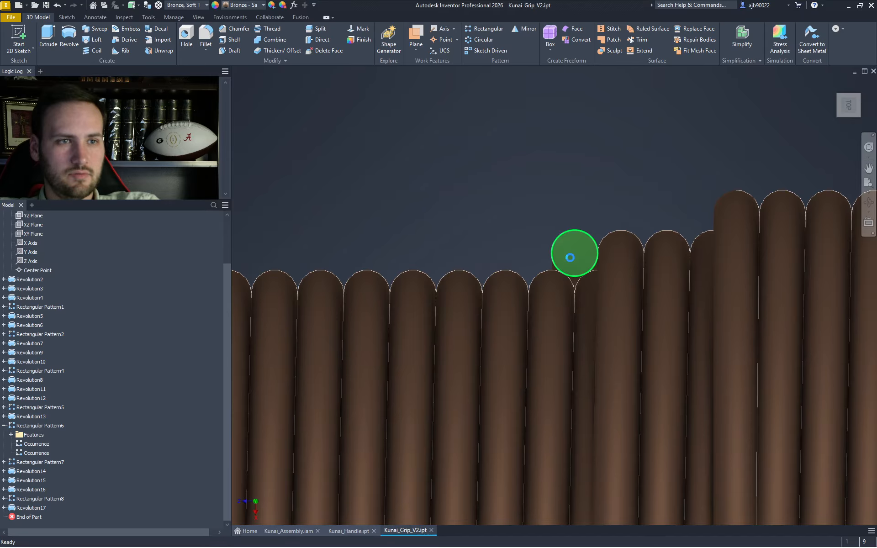
scroll(581, 232, down, 8)
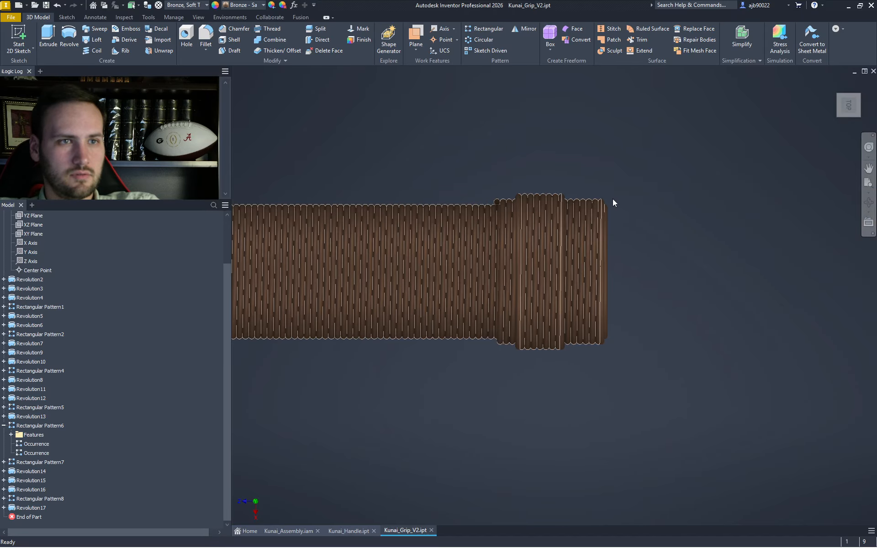
scroll(603, 203, up, 3)
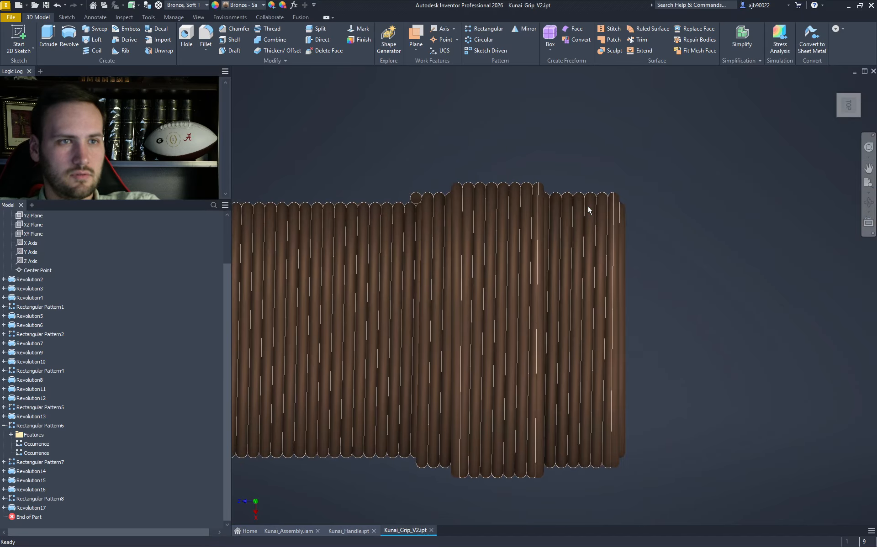
click(3, 508)
- Project the neighbouring coil's edge loop into Sketch25 and finish the sketch
double_click(25, 507)
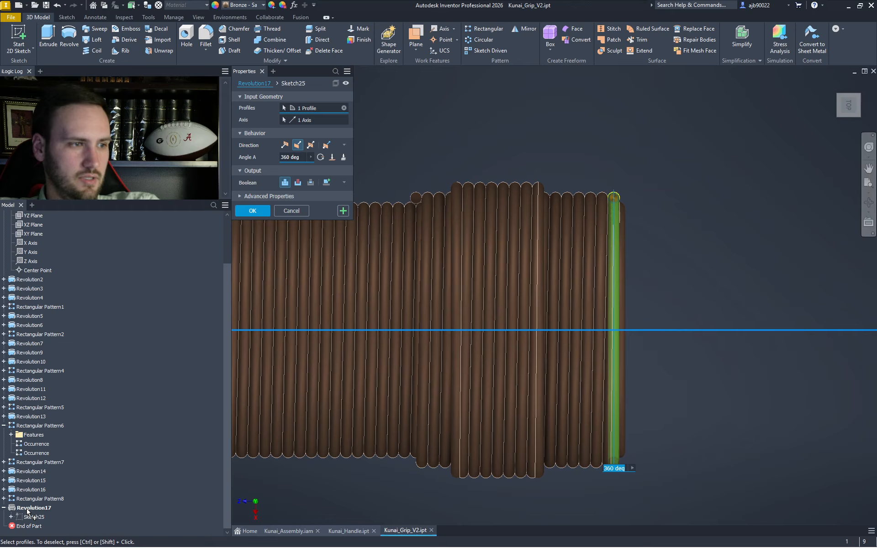
key(Escape)
click(34, 517)
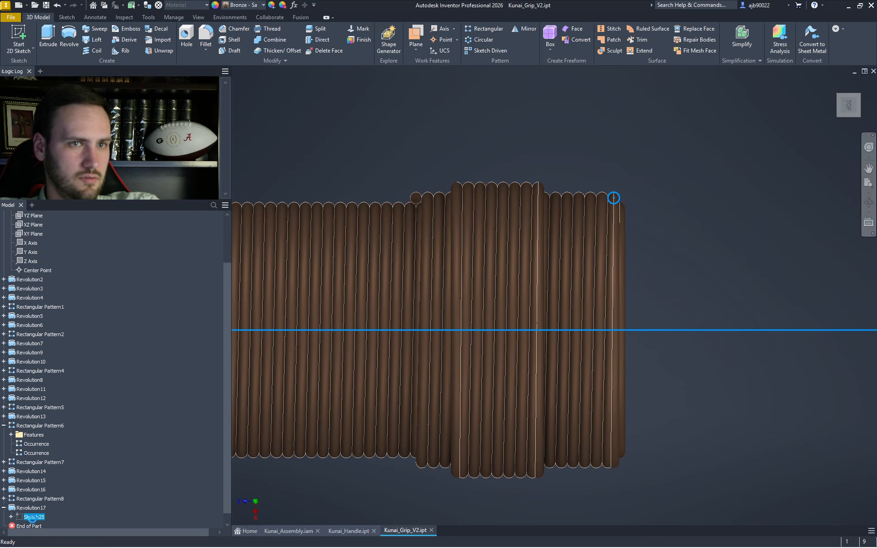
double_click(33, 520)
right_click(715, 201)
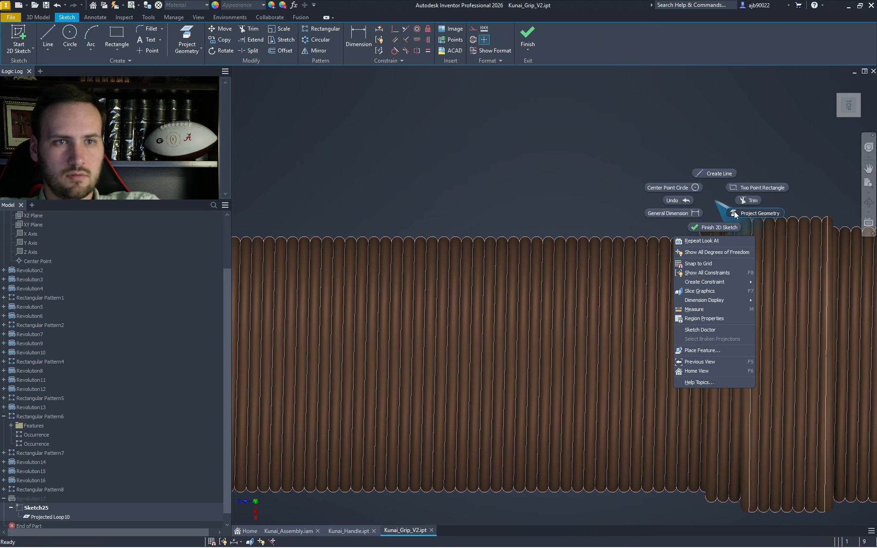
click(774, 212)
click(705, 234)
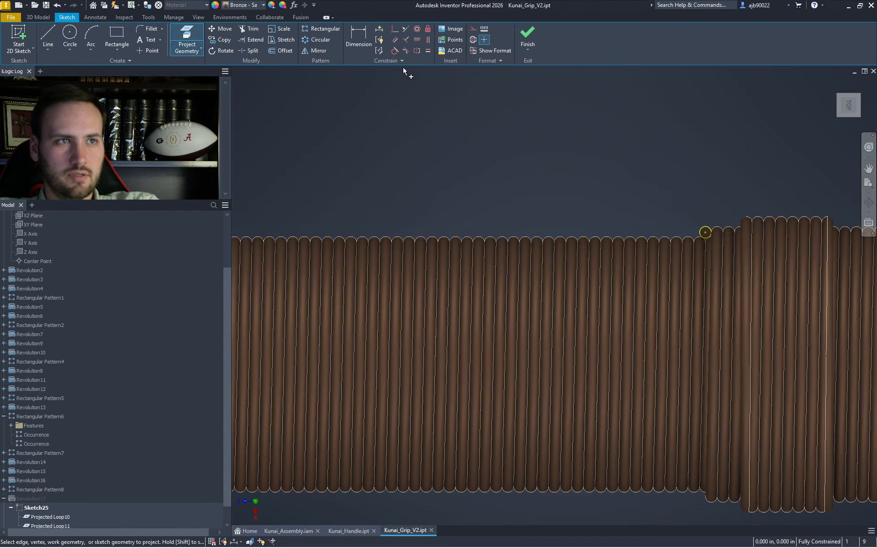
click(527, 37)
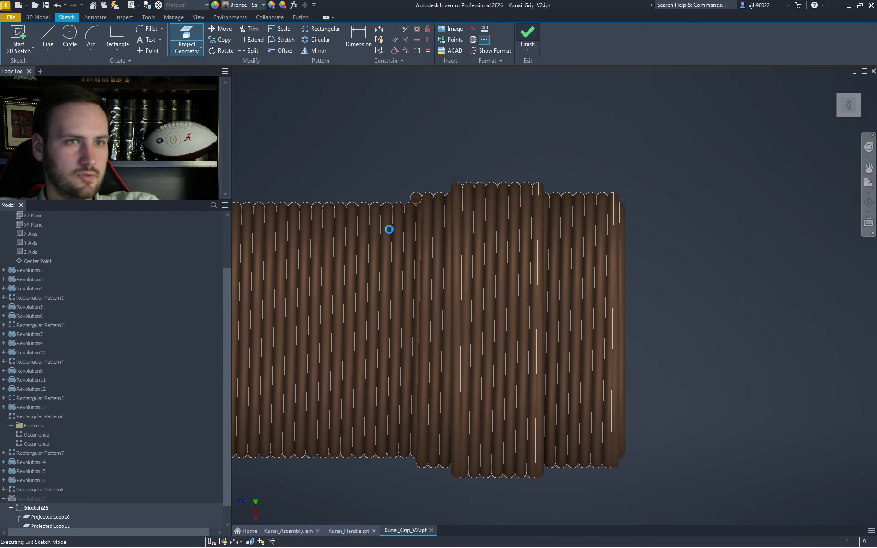
- Add the second ring profile to Revolution17 and apply it
scroll(125, 442, down, 1)
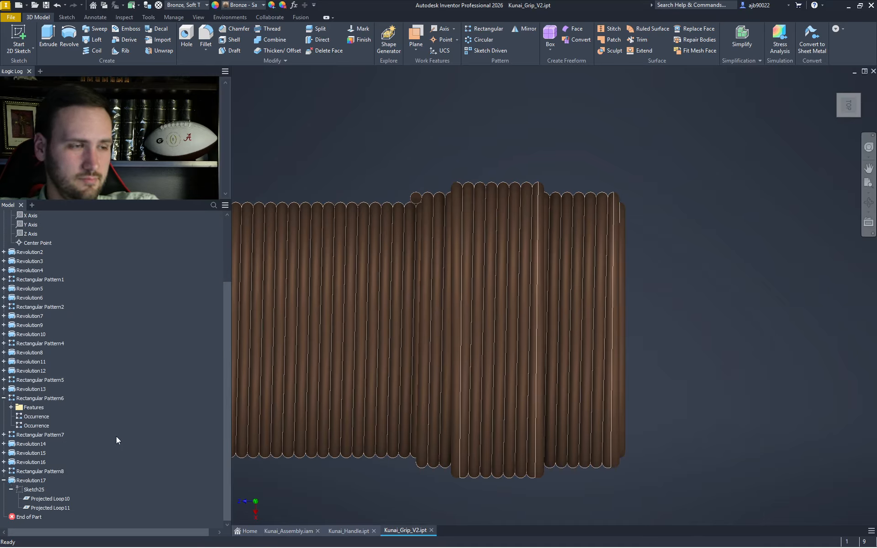
double_click(12, 485)
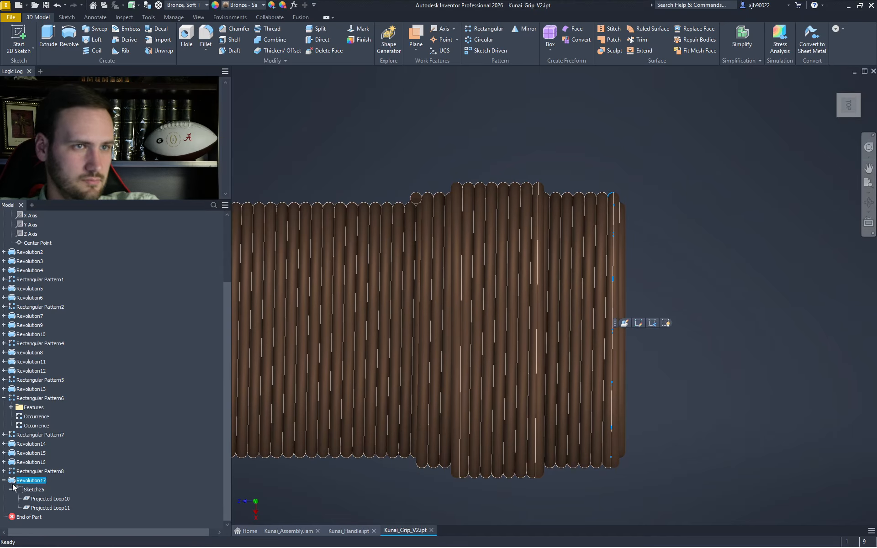
click(416, 200)
key(Return)
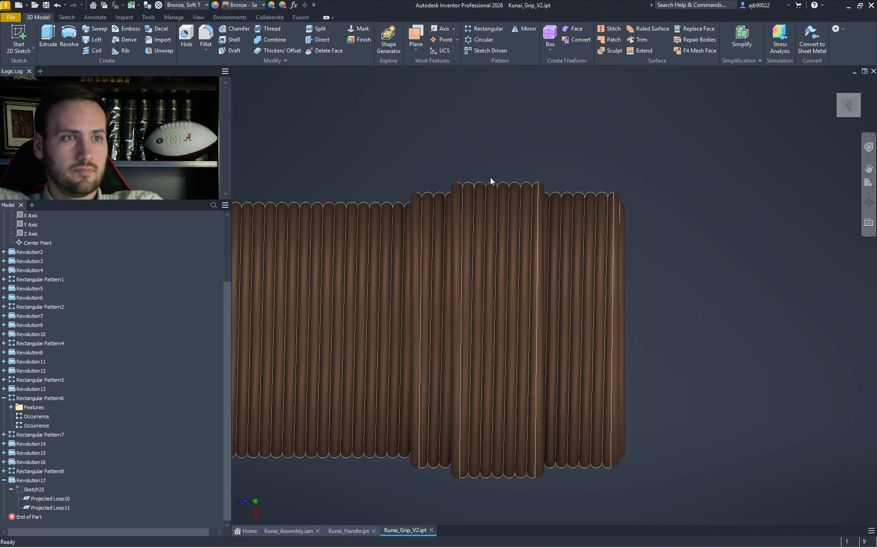
- Frame the grip's full length and collapse Revolution17 in the browser
scroll(514, 176, down, 5)
middle_drag(544, 190, 699, 243)
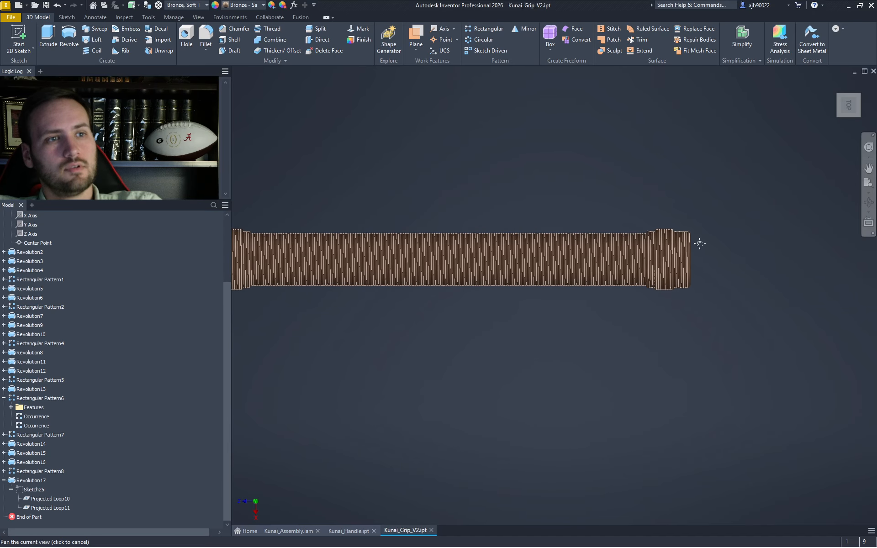
scroll(700, 245, down, 3)
scroll(676, 254, up, 5)
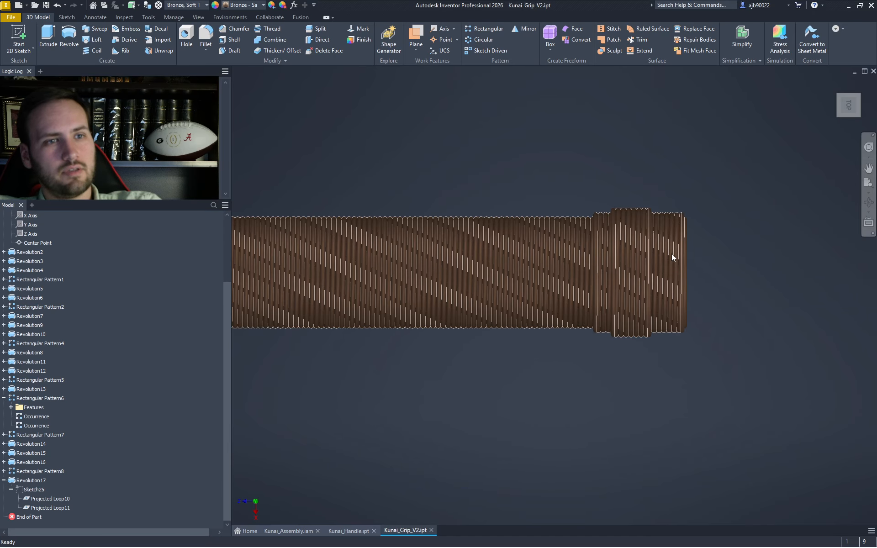
scroll(667, 255, down, 4)
scroll(336, 273, up, 3)
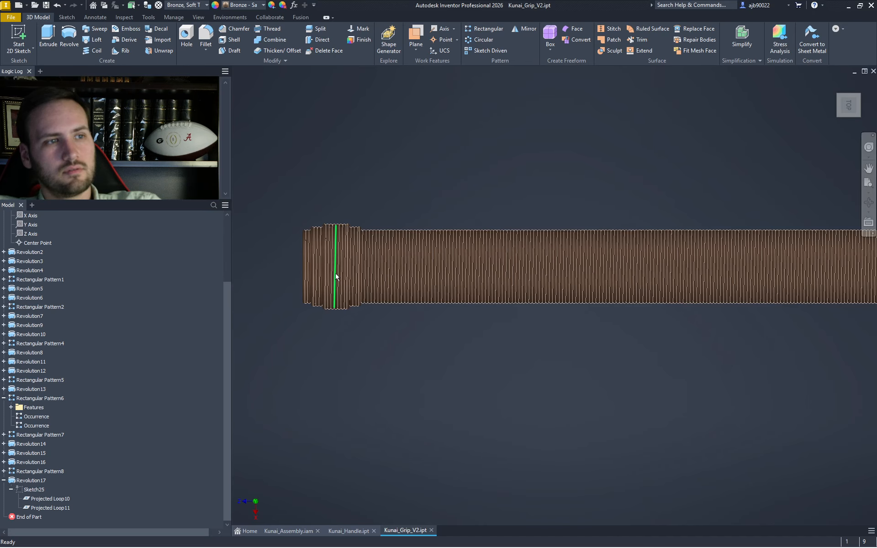
scroll(336, 277, down, 5)
scroll(589, 281, up, 6)
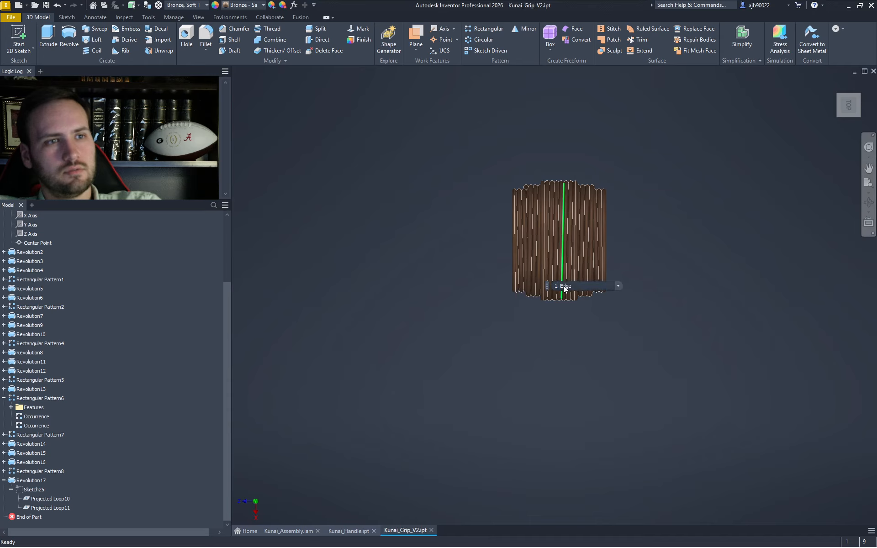
scroll(505, 330, down, 8)
middle_drag(559, 338, 624, 321)
scroll(608, 332, up, 3)
scroll(667, 322, up, 4)
scroll(624, 319, down, 1)
scroll(681, 301, up, 4)
scroll(726, 190, up, 5)
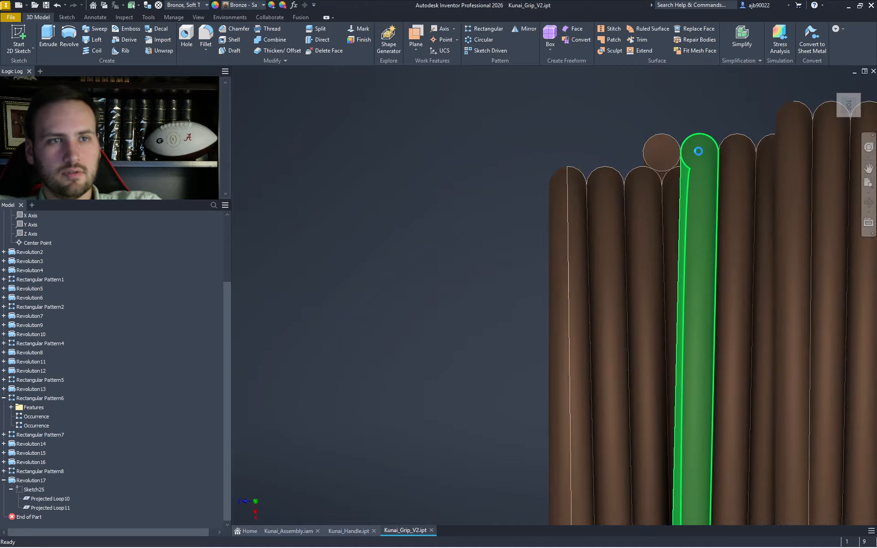
click(4, 480)
- Collapse Rectangular Pattern6 and start a new Rectangular Pattern with default 2 copies at 1.0 in
middle_drag(445, 406, 616, 391)
scroll(616, 388, down, 3)
middle_drag(554, 408, 732, 354)
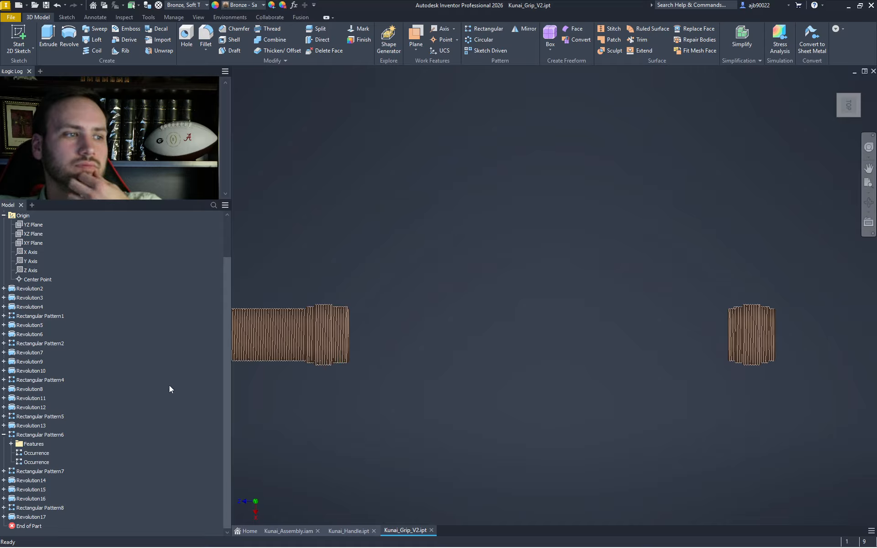
click(4, 435)
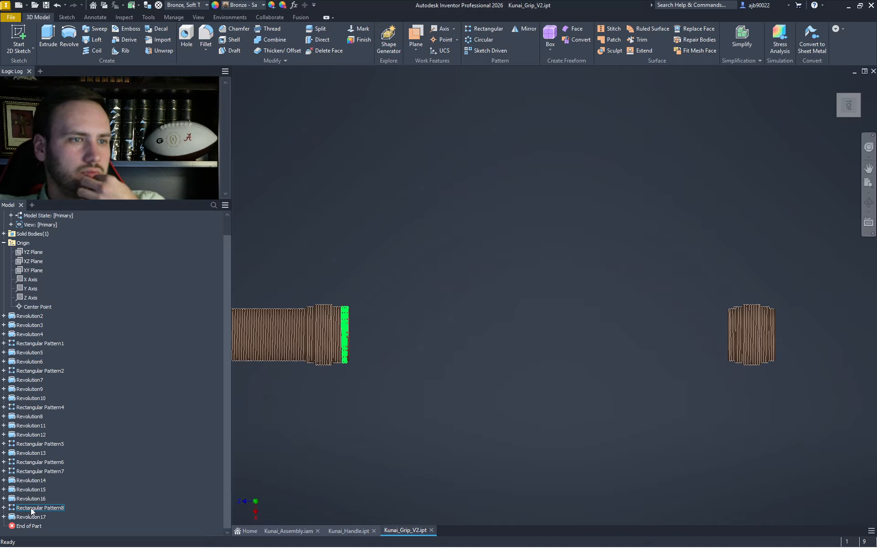
click(485, 27)
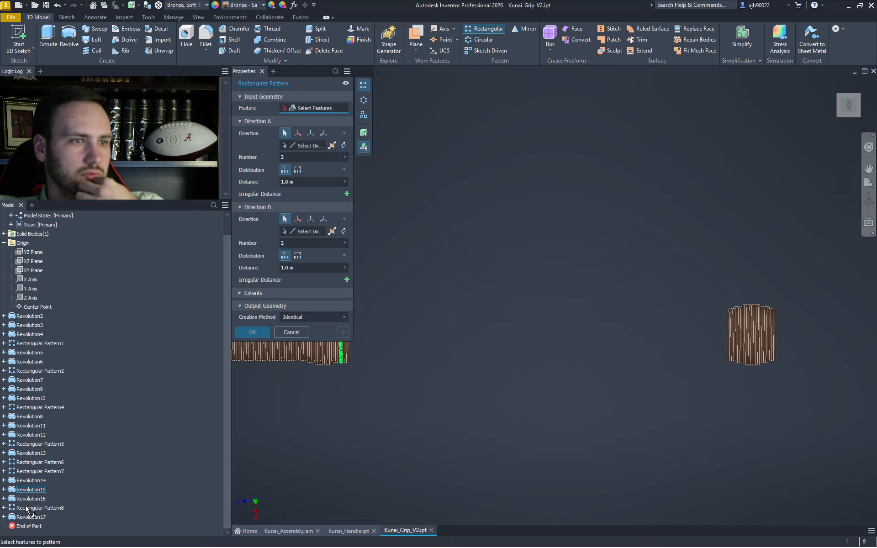
- Pattern Revolution15, Revolution16 and Rectangular Pattern8 along the flipped Z Axis with distance 4
middle_drag(392, 424, 493, 438)
scroll(442, 322, up, 7)
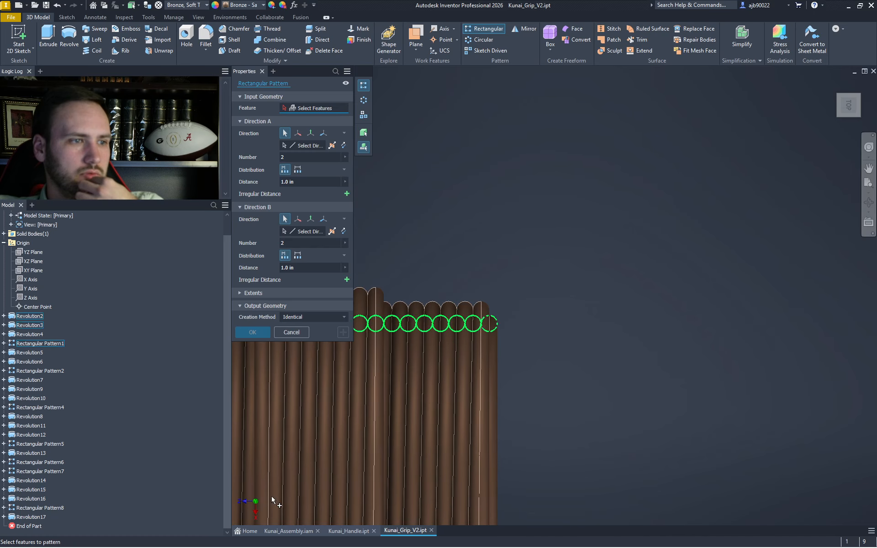
shift+click(36, 508)
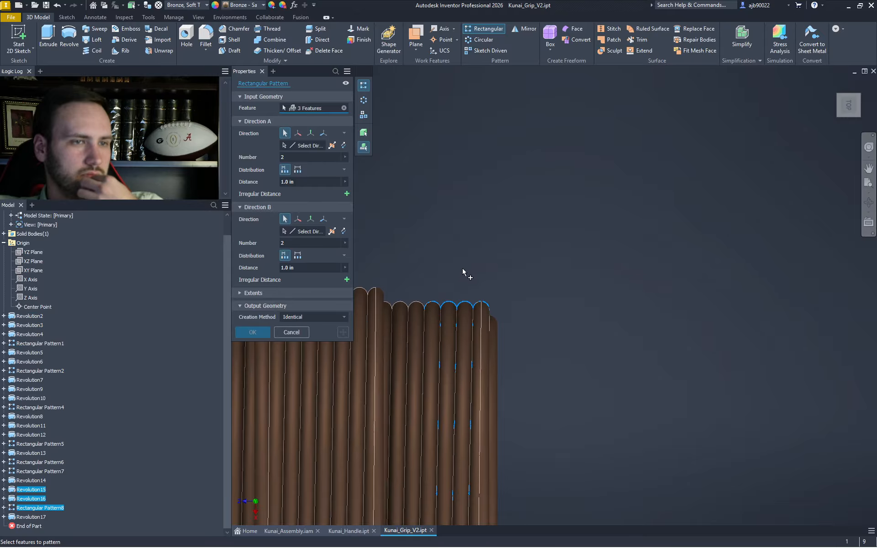
scroll(535, 252, down, 5)
click(302, 146)
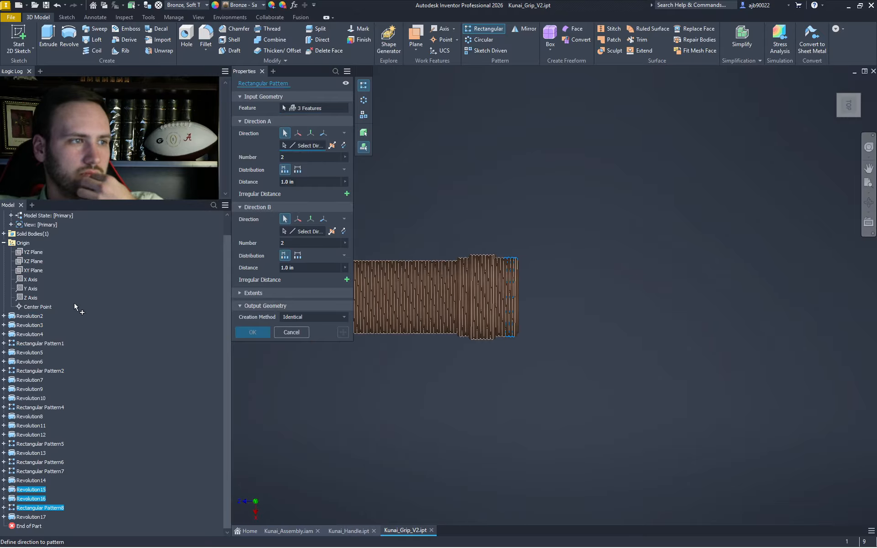
click(28, 298)
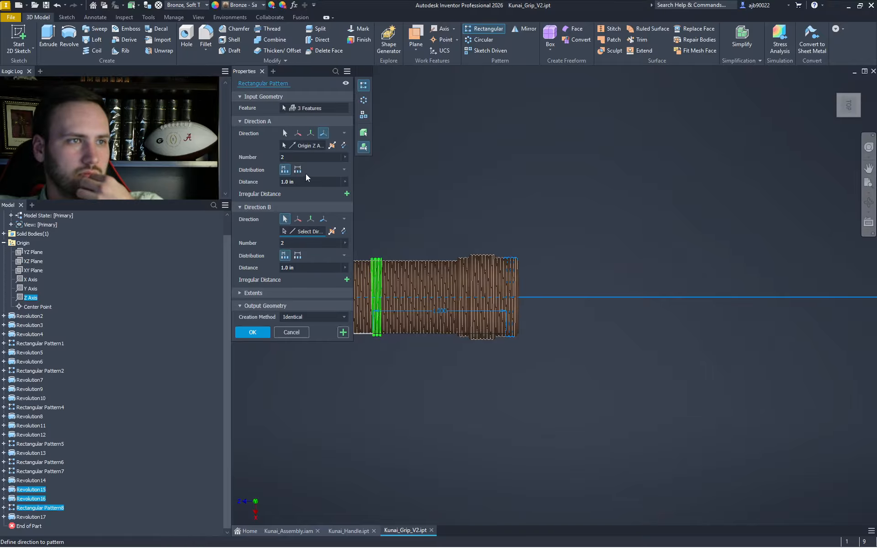
click(344, 145)
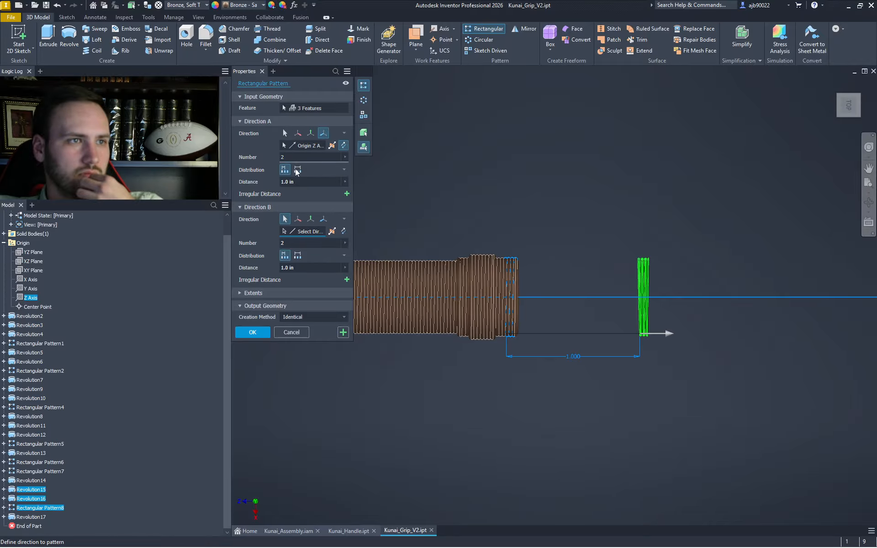
click(300, 182)
text(4)
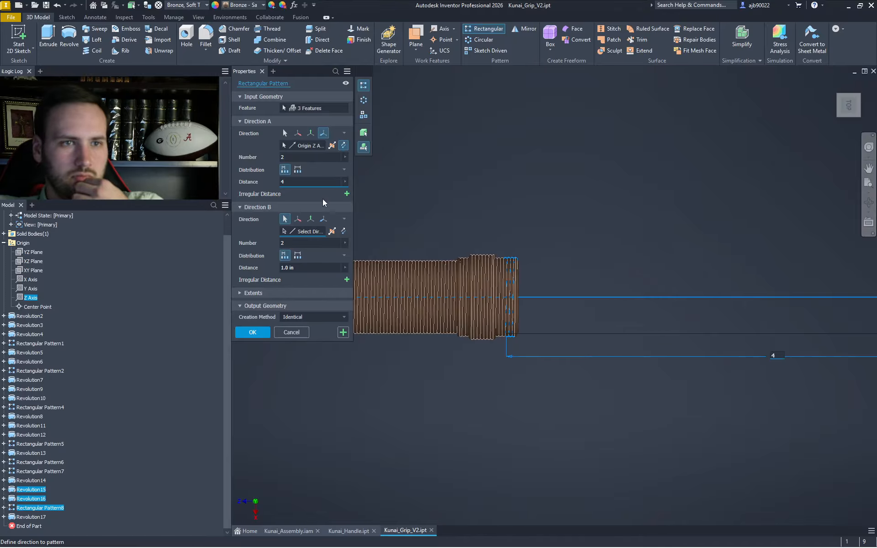
- Pan and zoom along the grip from end to end to preview the pending pattern
scroll(539, 251, up, 6)
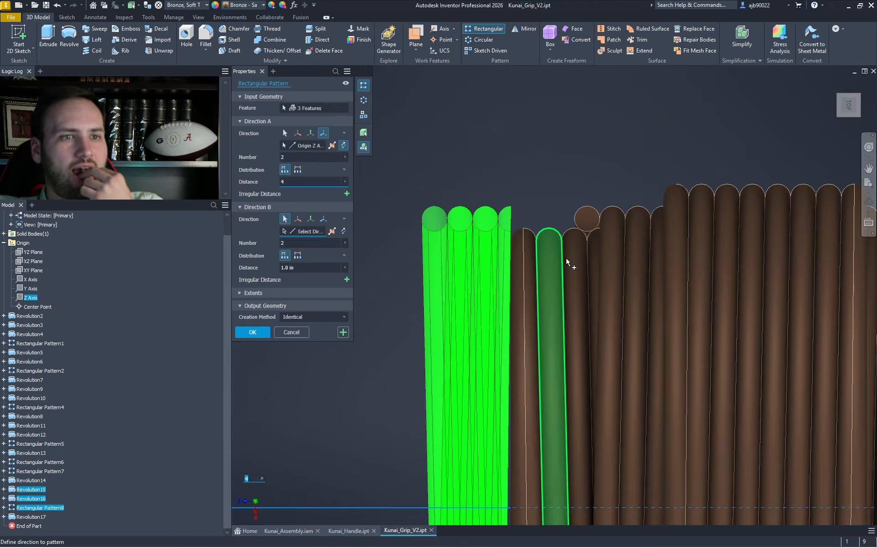
middle_drag(678, 354, 650, 125)
scroll(649, 220, down, 5)
scroll(651, 233, up, 3)
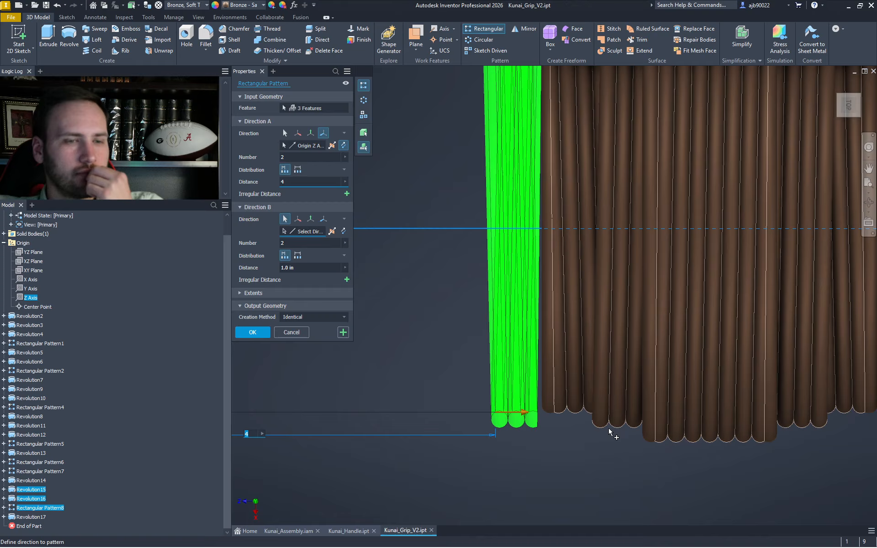
scroll(610, 432, down, 2)
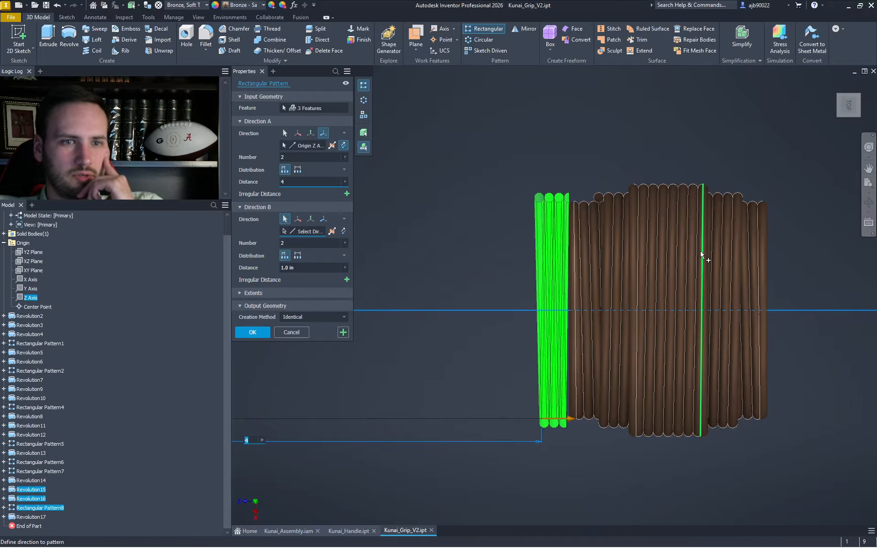
scroll(710, 255, down, 5)
middle_drag(478, 304, 863, 325)
scroll(497, 305, up, 6)
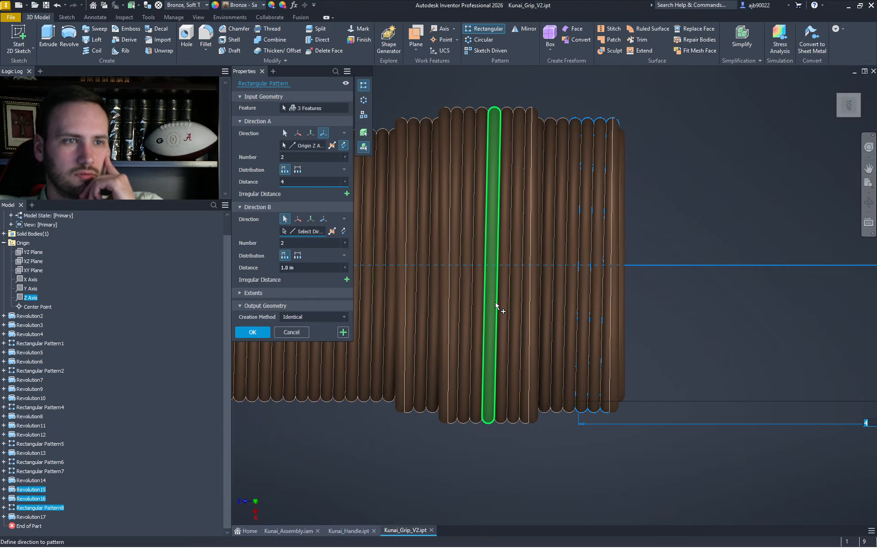
scroll(497, 306, down, 3)
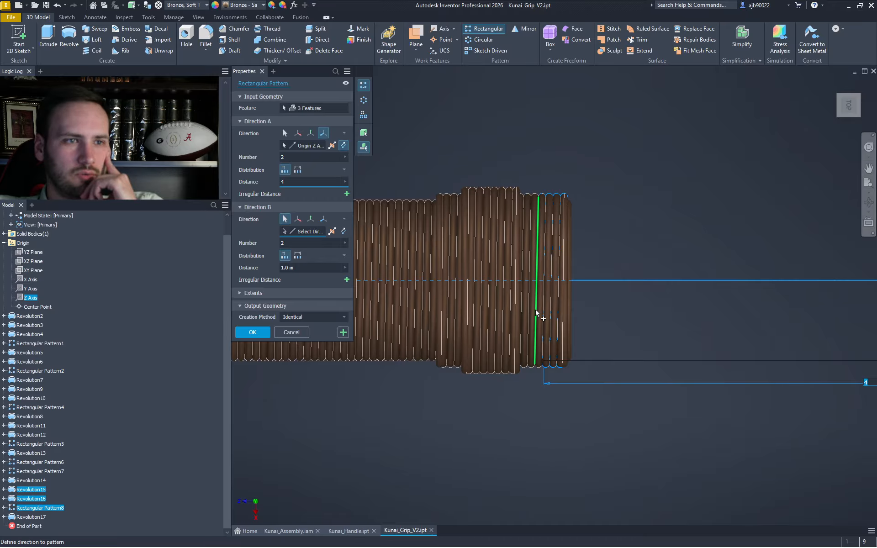
scroll(536, 314, down, 3)
middle_drag(633, 311, 181, 287)
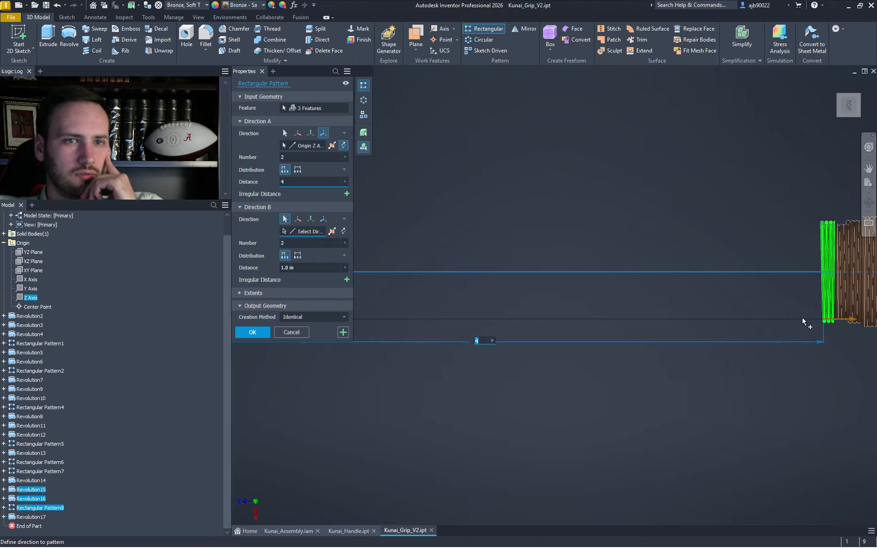
middle_drag(802, 318, 539, 325)
scroll(631, 311, up, 6)
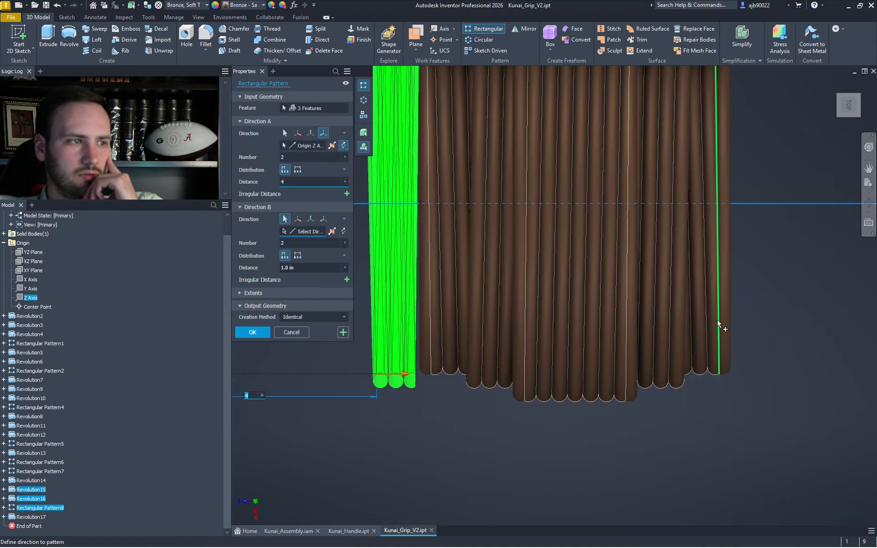
scroll(718, 324, down, 3)
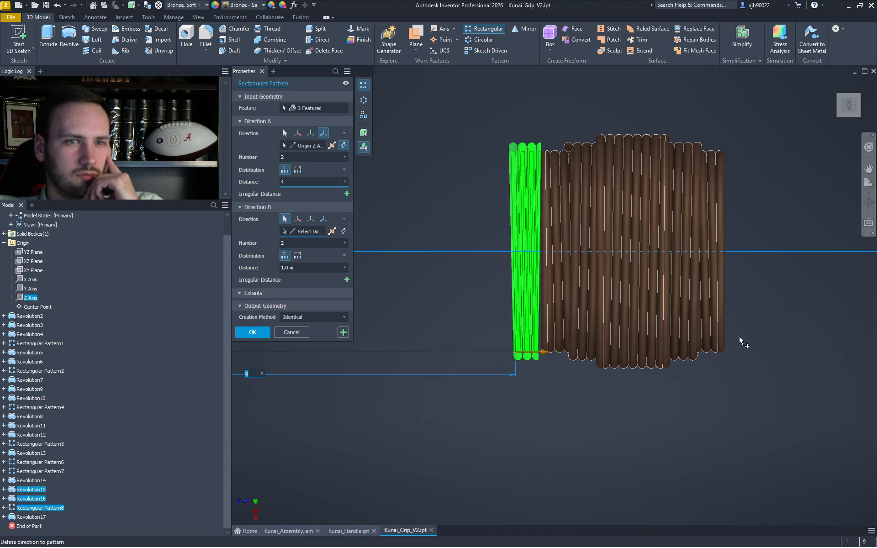
scroll(737, 341, down, 5)
middle_drag(274, 353, 639, 344)
middle_drag(402, 335, 488, 346)
scroll(398, 322, up, 5)
scroll(703, 325, down, 5)
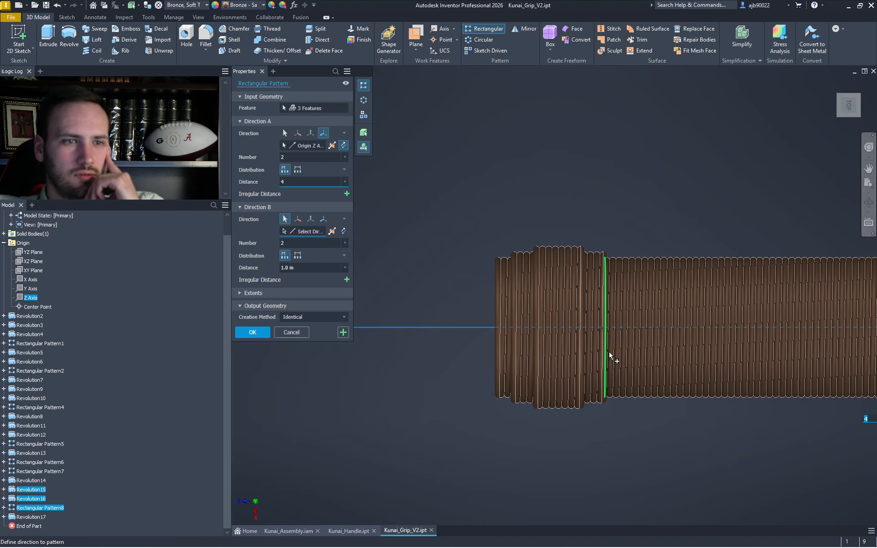
middle_drag(625, 355, 378, 336)
scroll(379, 337, down, 5)
scroll(726, 322, up, 5)
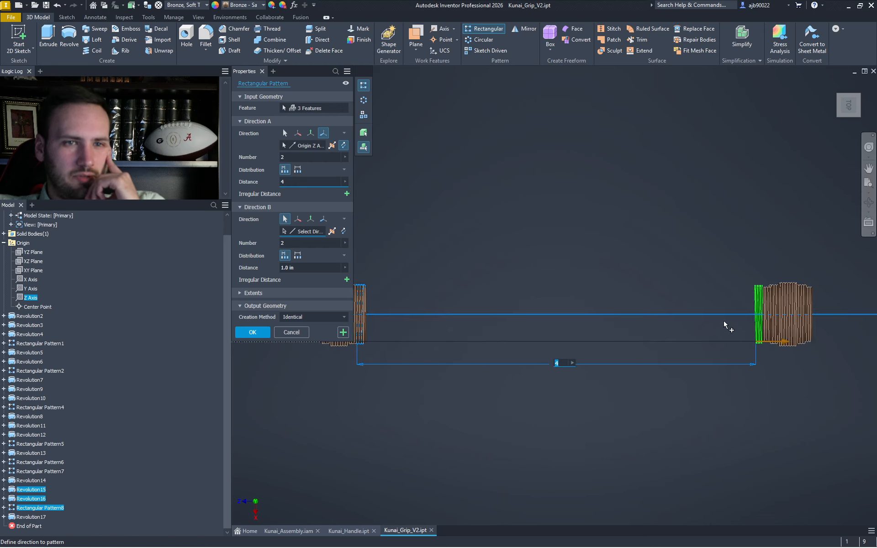
scroll(777, 306, up, 4)
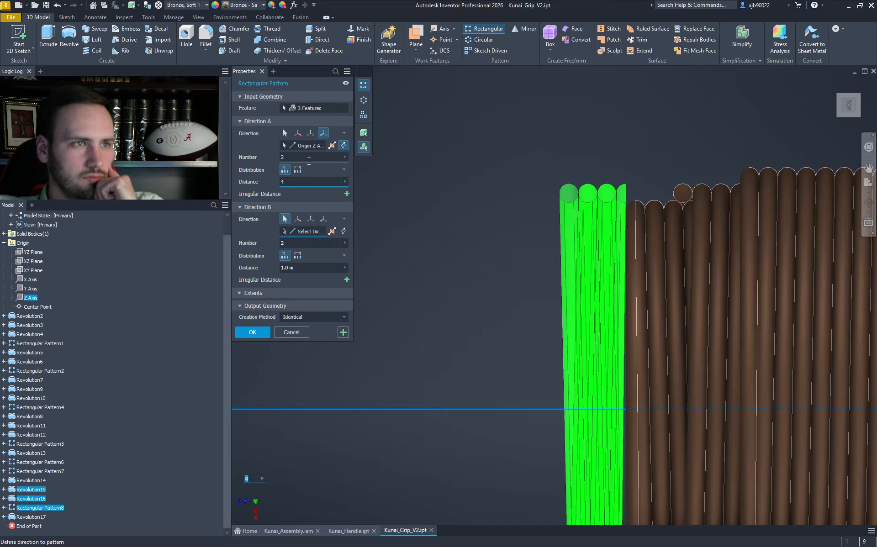
- Clear the invalid Direction B count and try Direction A spacings of 4.5 and 4.25
click(293, 243)
text(.5)
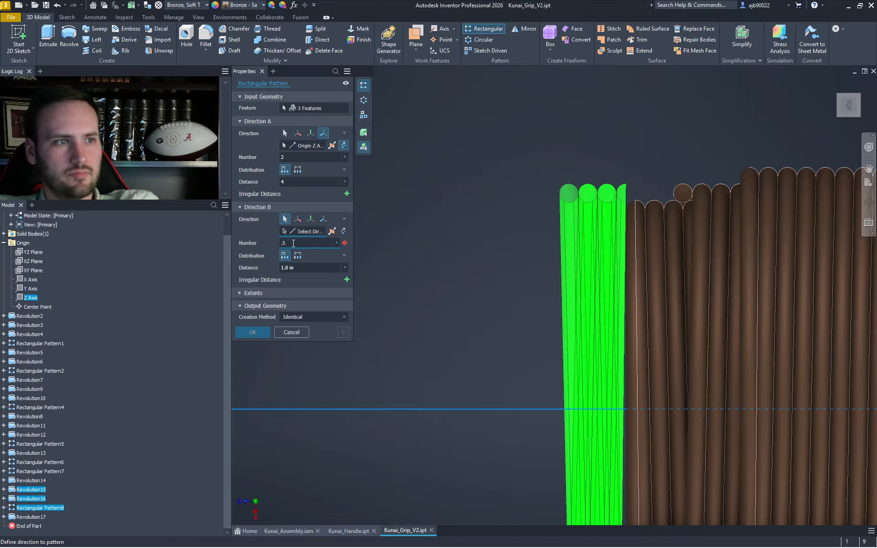
key(BackSpace)
key(BackSpace)
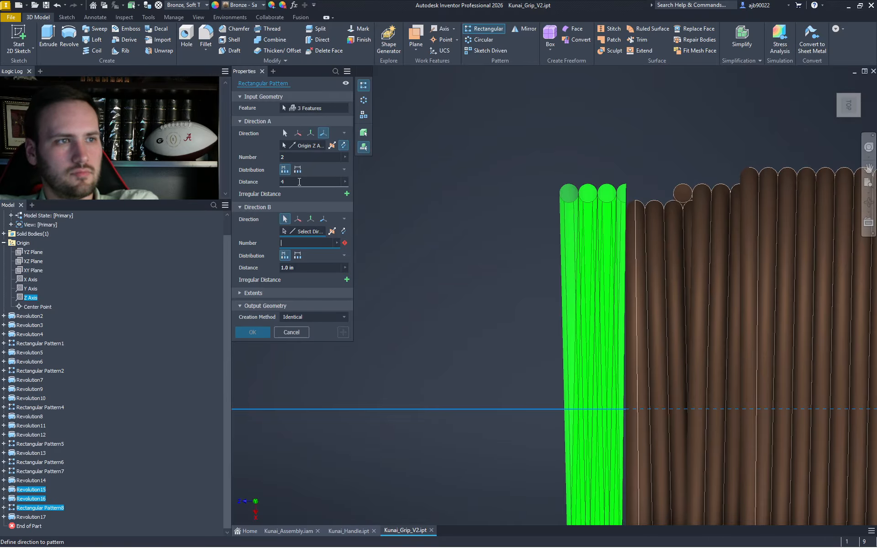
click(296, 182)
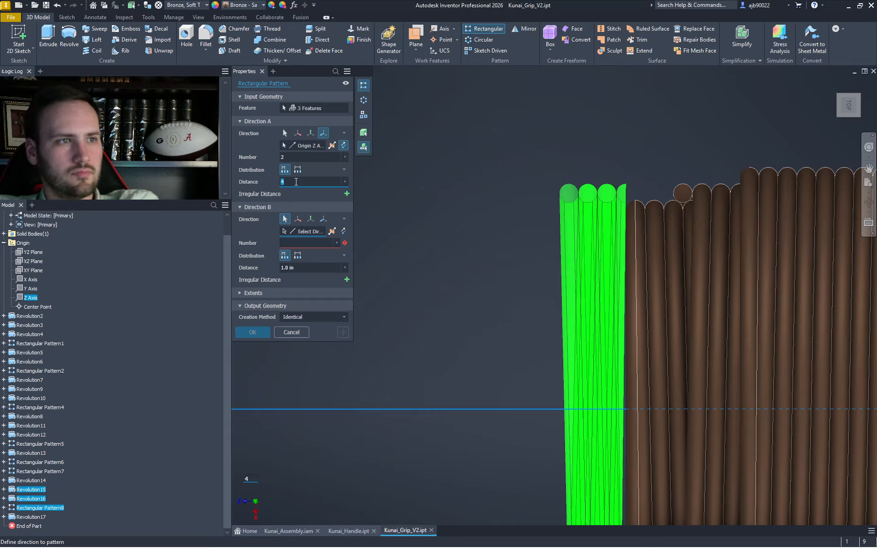
text(4.5)
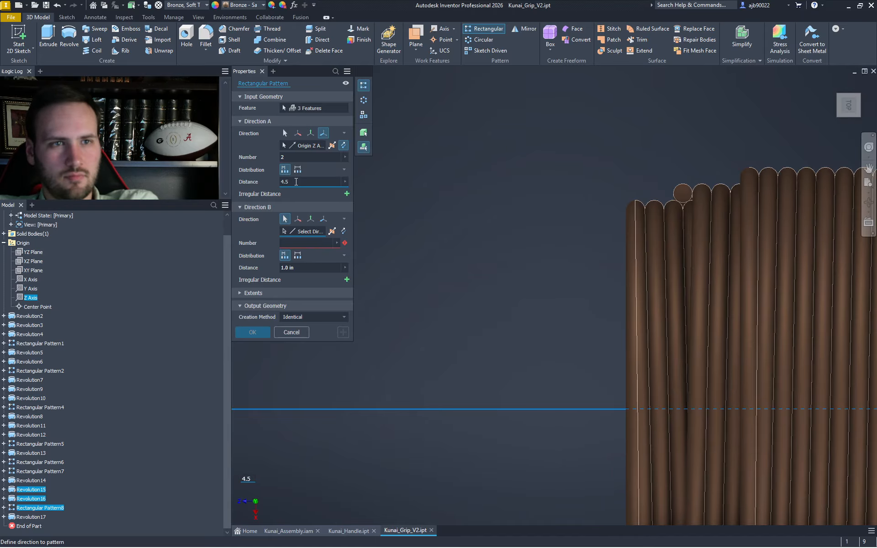
scroll(584, 212, down, 7)
scroll(584, 212, up, 3)
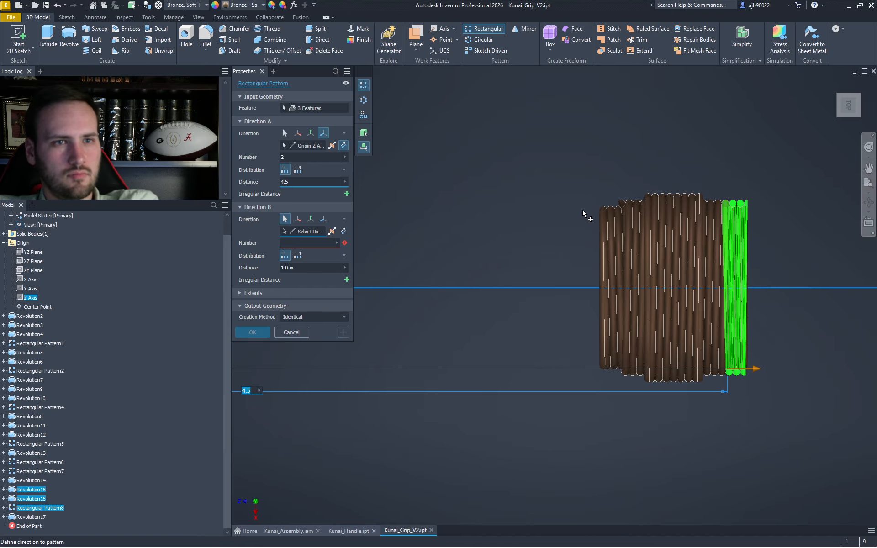
click(306, 185)
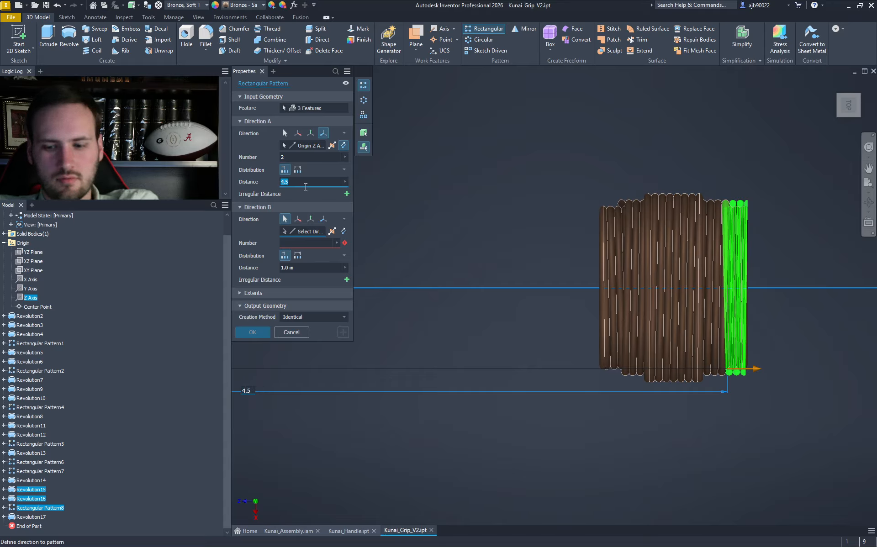
text(4.25)
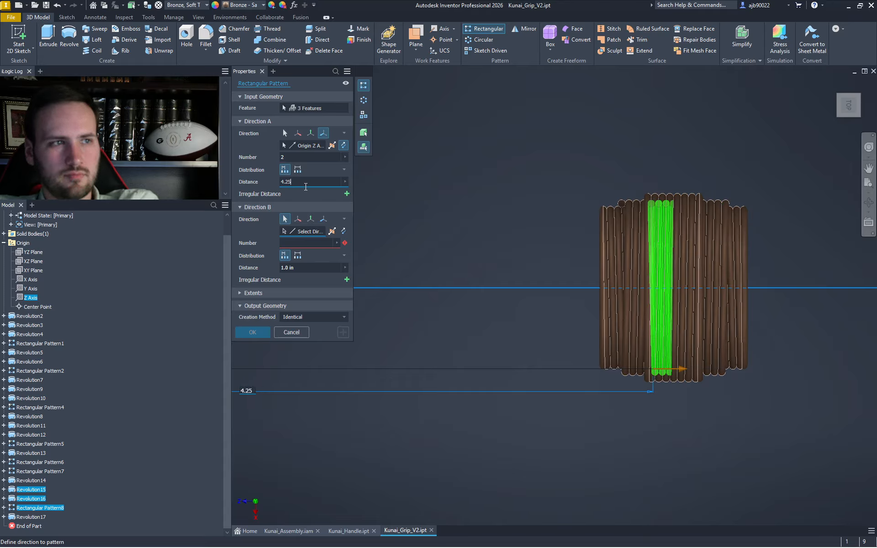
- Settle Direction A spacing at 4.075, set Direction B count to 1, and create the pattern
key(BackSpace)
key(BackSpace)
text(15)
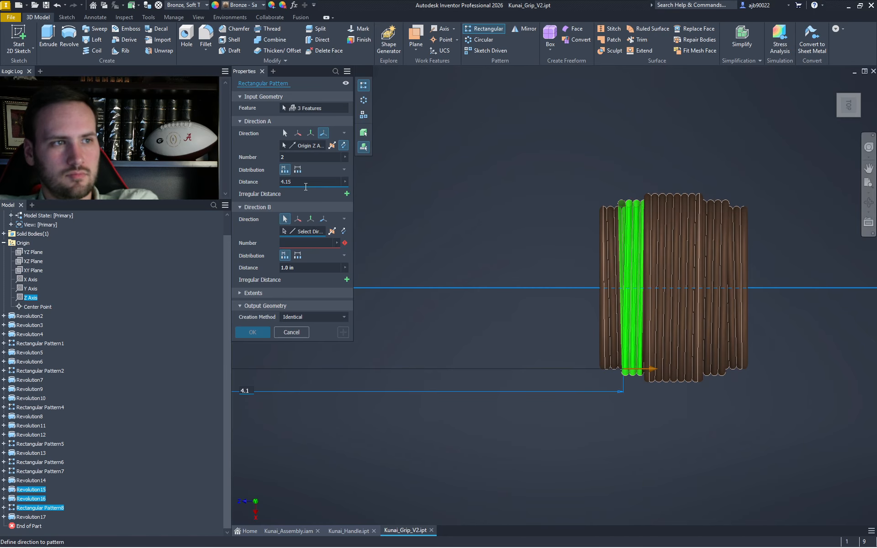
key(BackSpace)
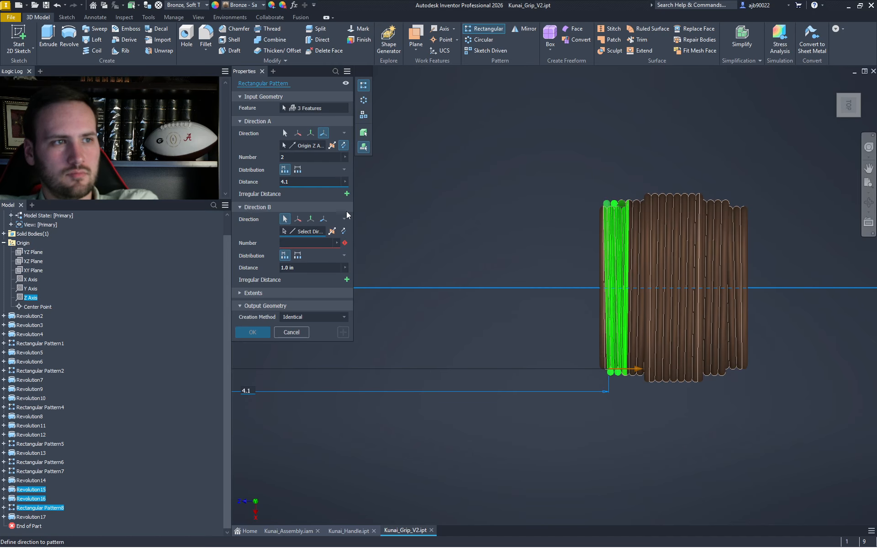
key(BackSpace)
text(05)
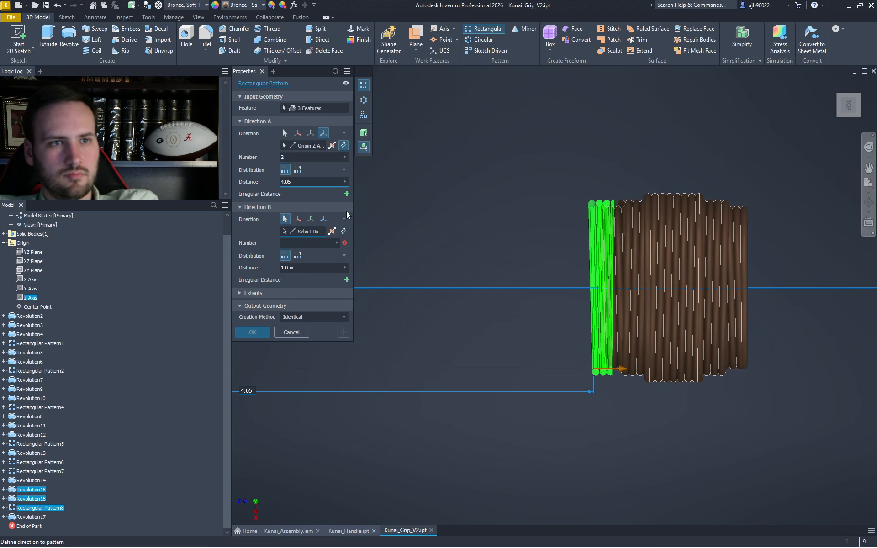
scroll(605, 198, up, 5)
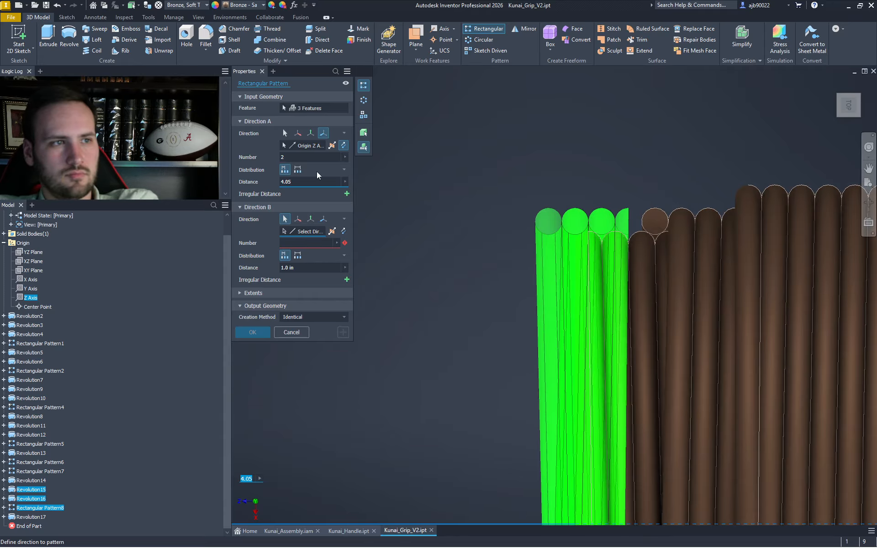
key(BackSpace)
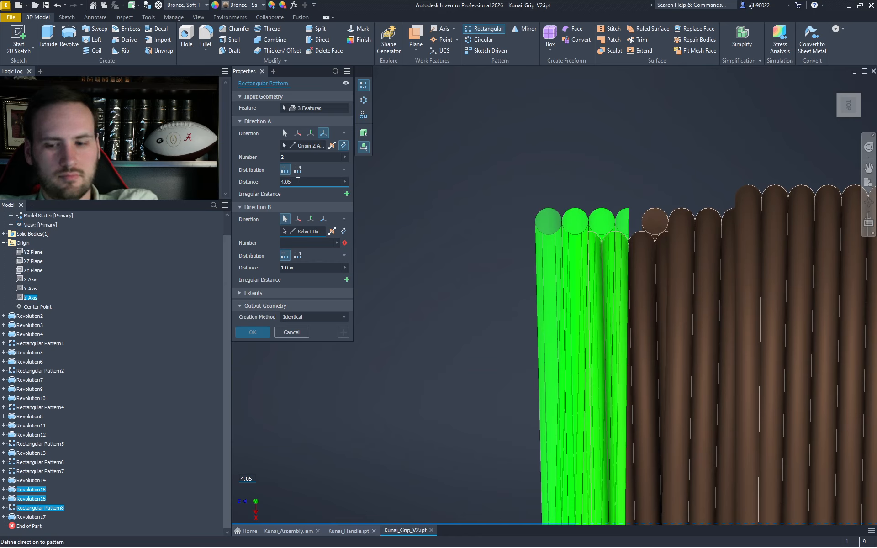
text(75)
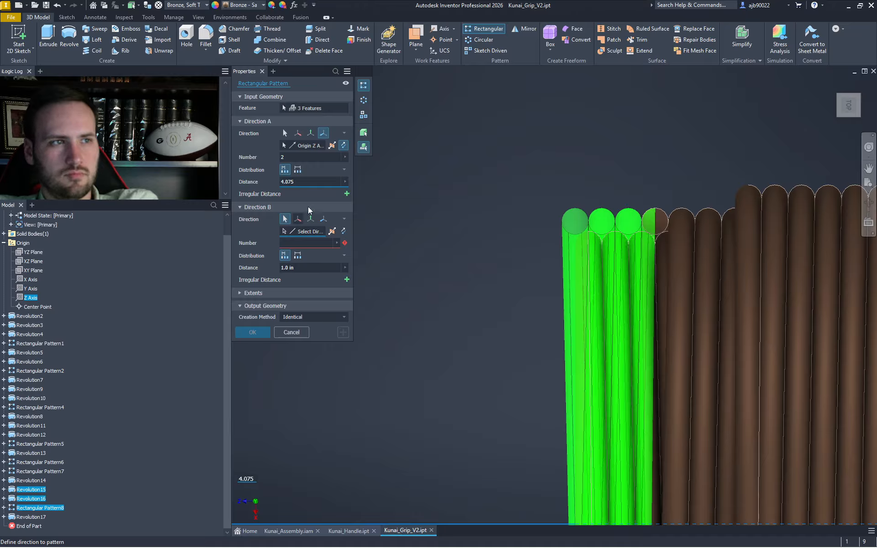
click(311, 242)
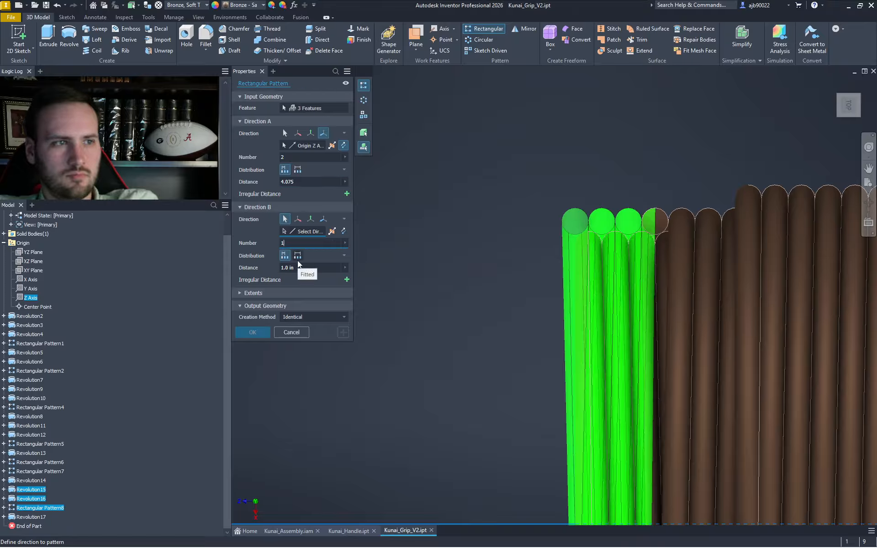
text(1)
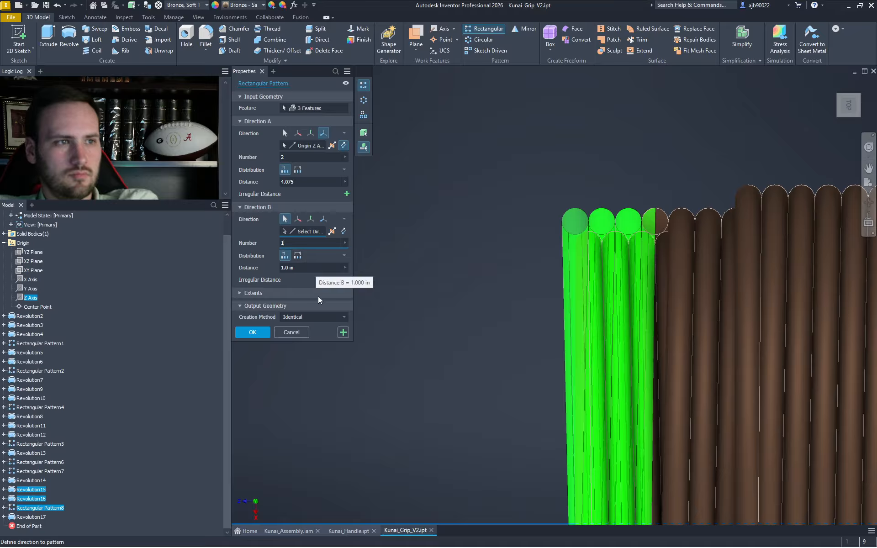
click(252, 333)
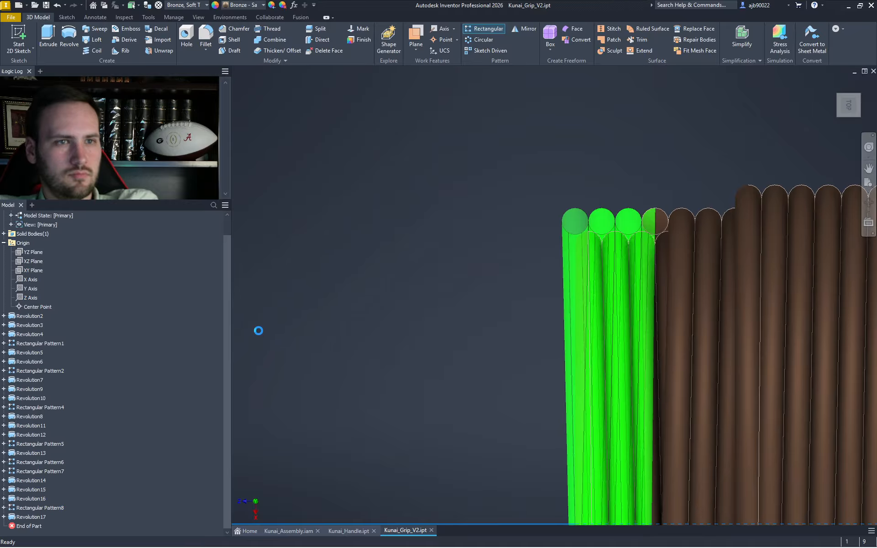
- Check the new coil pattern from the isometric and top views
click(840, 97)
scroll(705, 198, up, 10)
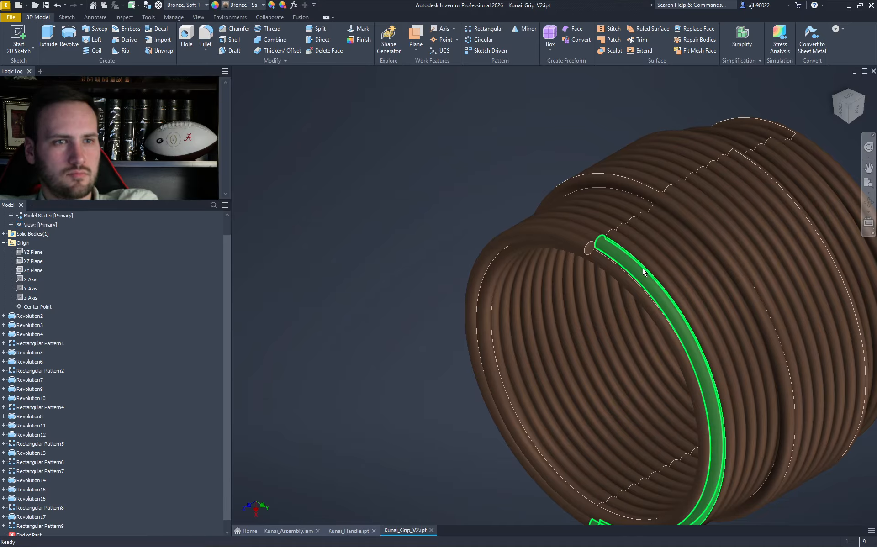
click(846, 100)
scroll(758, 284, up, 10)
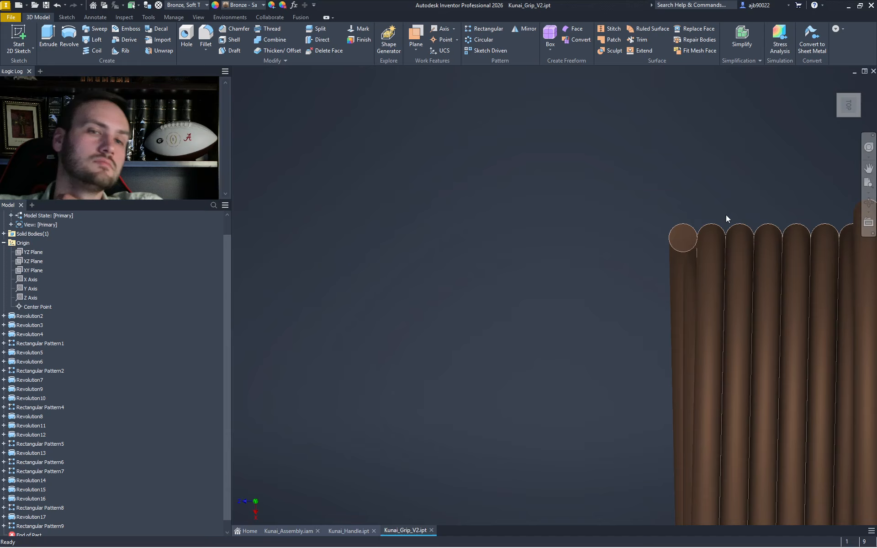
scroll(726, 218, down, 5)
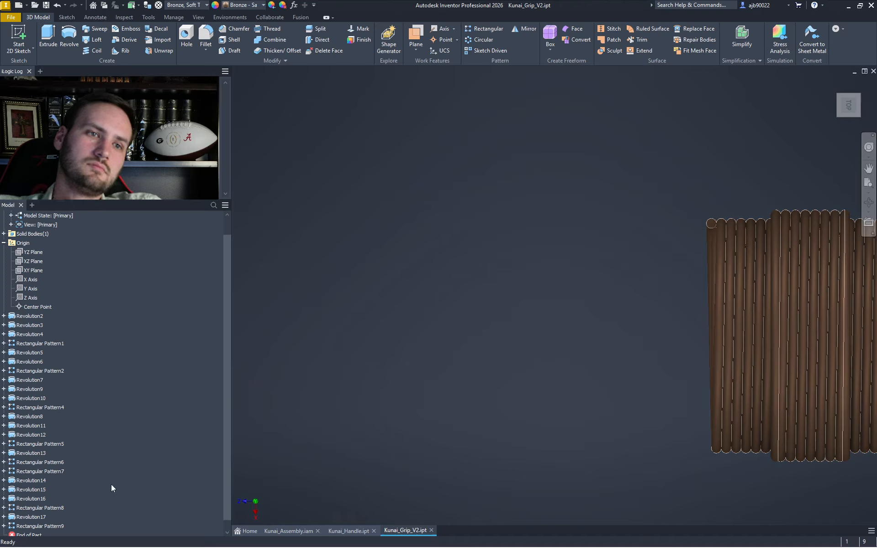
- Delete Rectangular Pattern9 from the model browser
click(46, 526)
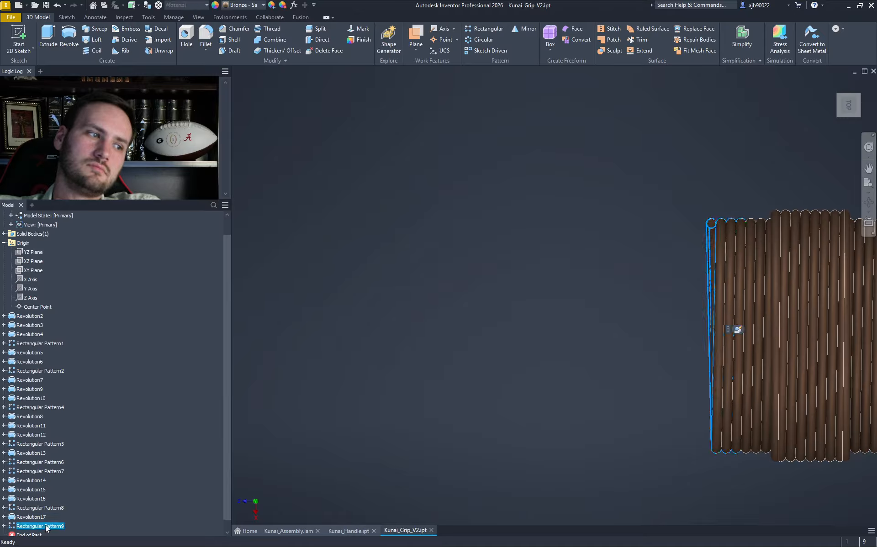
key(Delete)
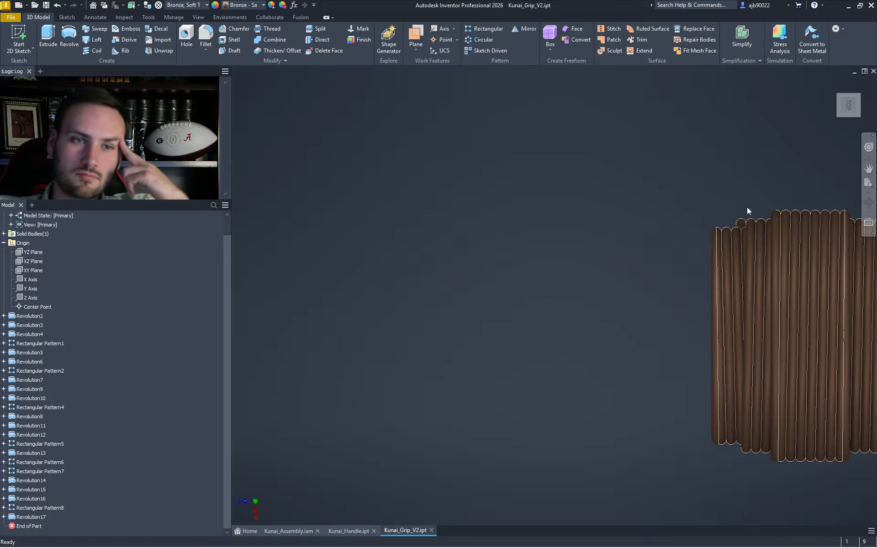
scroll(717, 271, up, 3)
scroll(691, 301, down, 5)
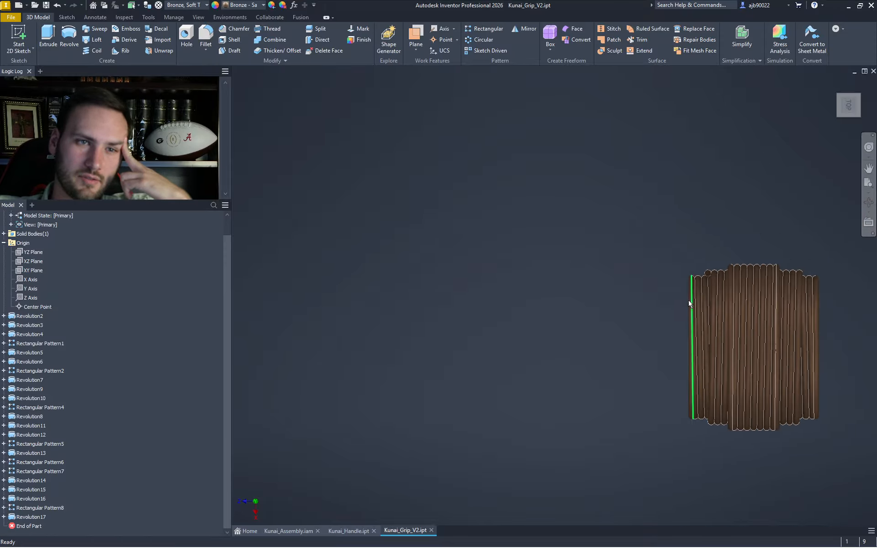
middle_drag(690, 302, 569, 261)
scroll(569, 261, up, 3)
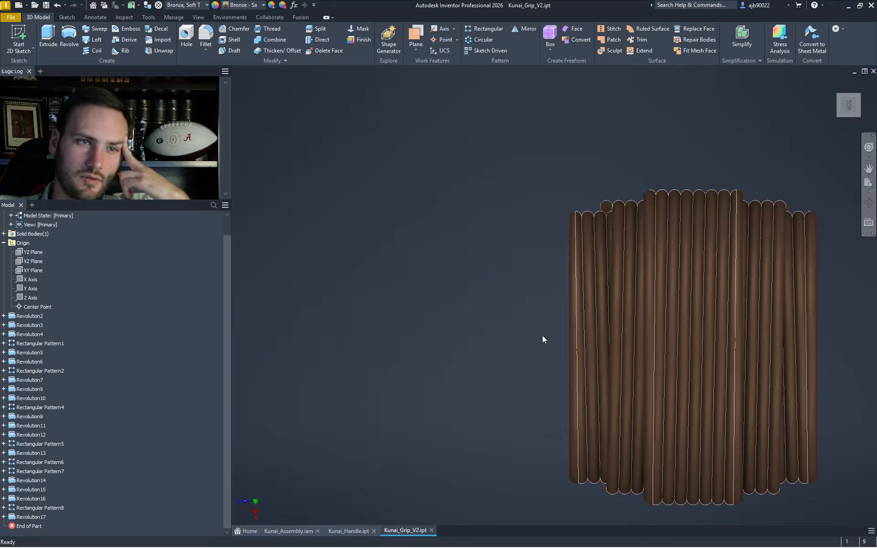
click(839, 104)
scroll(673, 259, up, 6)
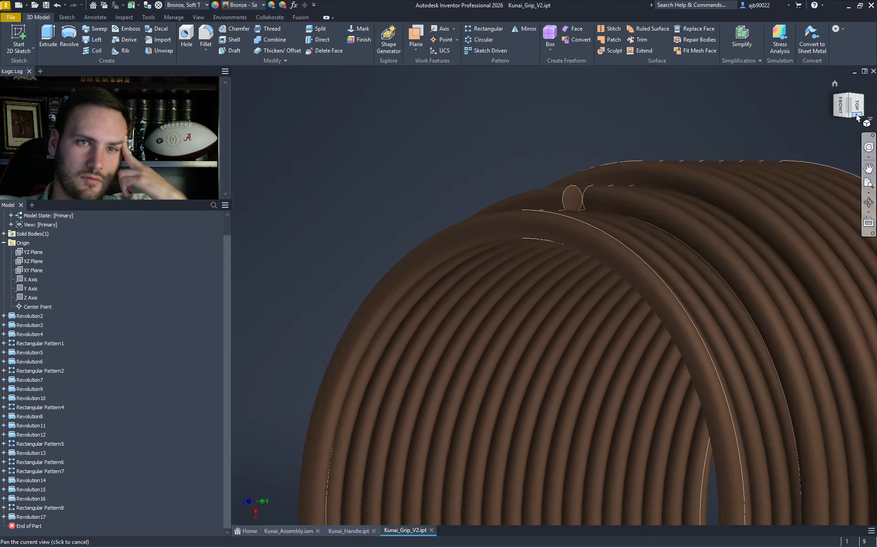
click(832, 102)
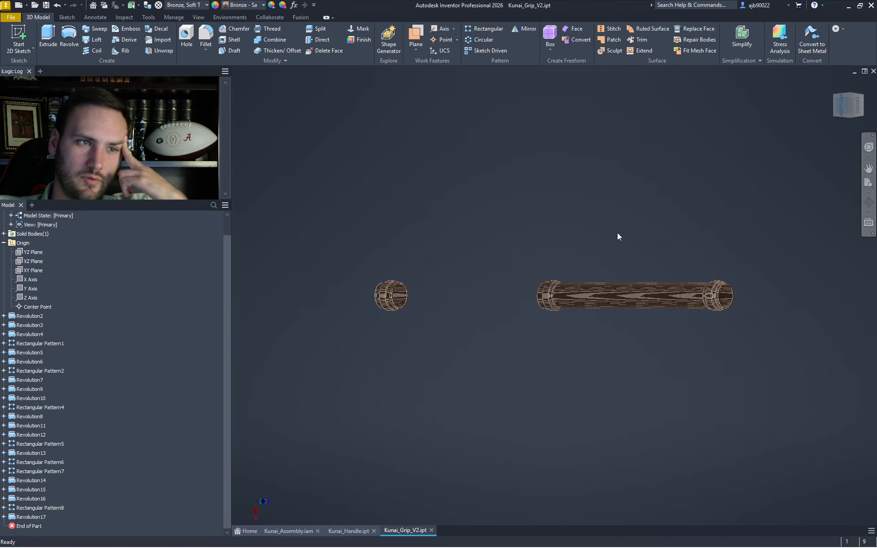
scroll(325, 291, up, 3)
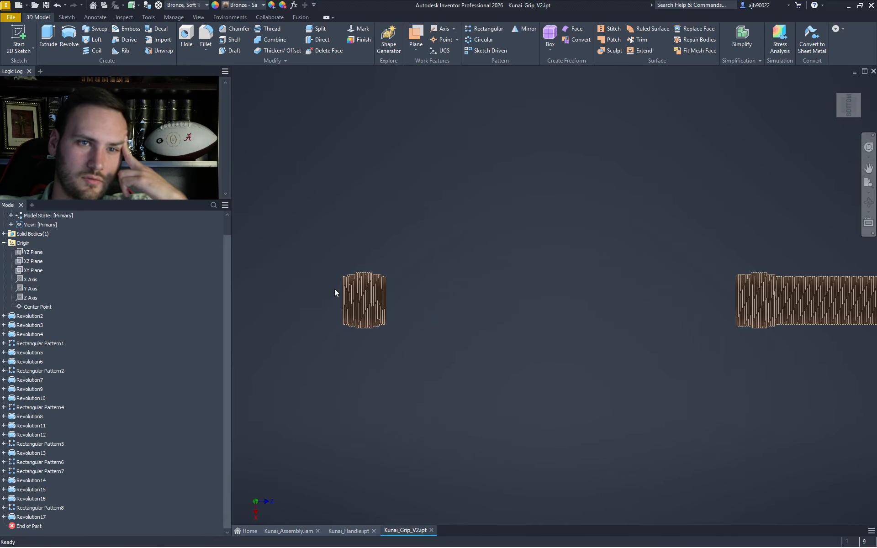
scroll(354, 293, up, 6)
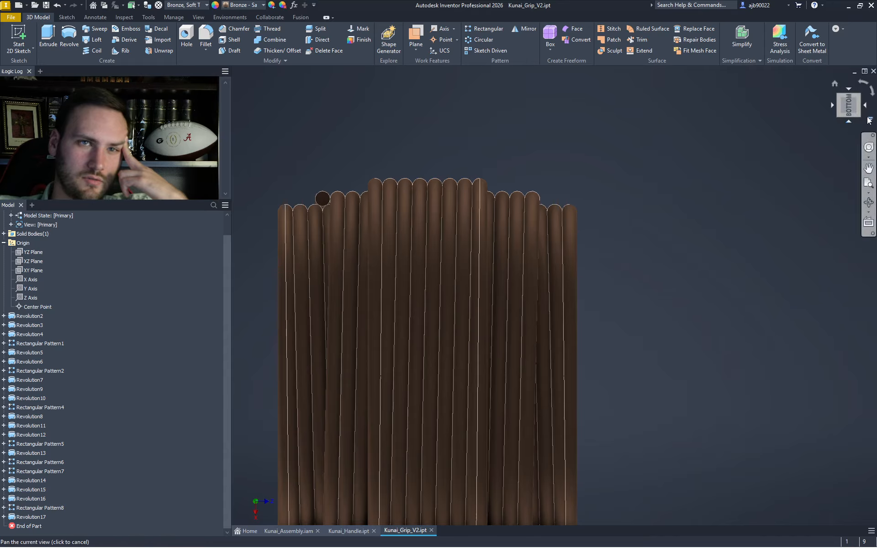
click(866, 108)
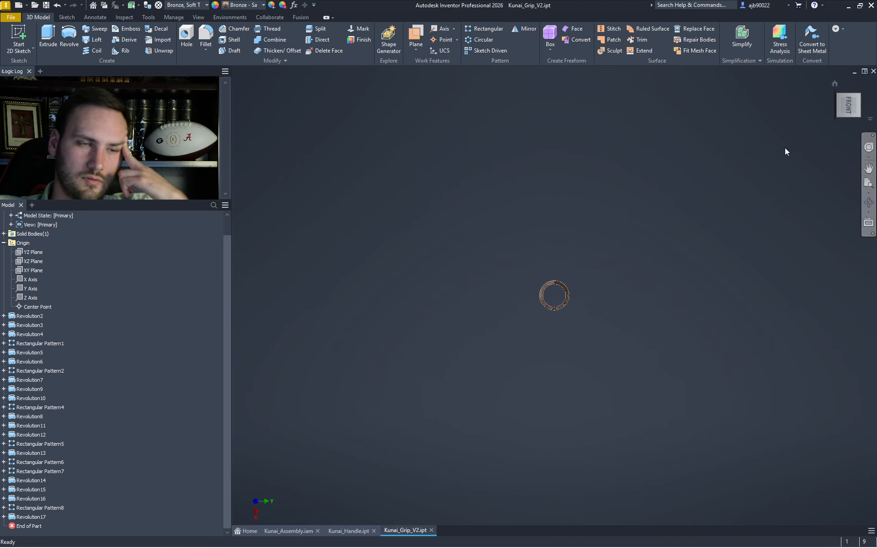
scroll(792, 268, down, 9)
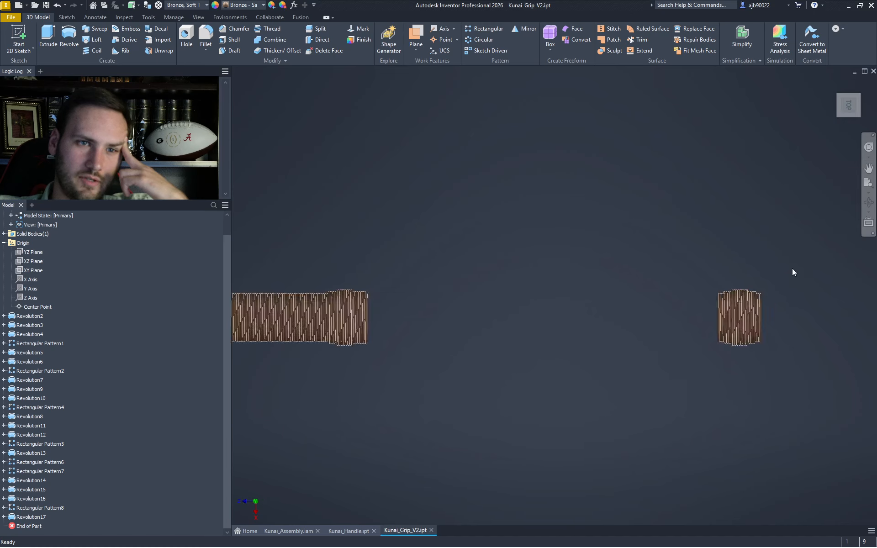
scroll(711, 389, up, 1)
middle_drag(711, 389, 768, 280)
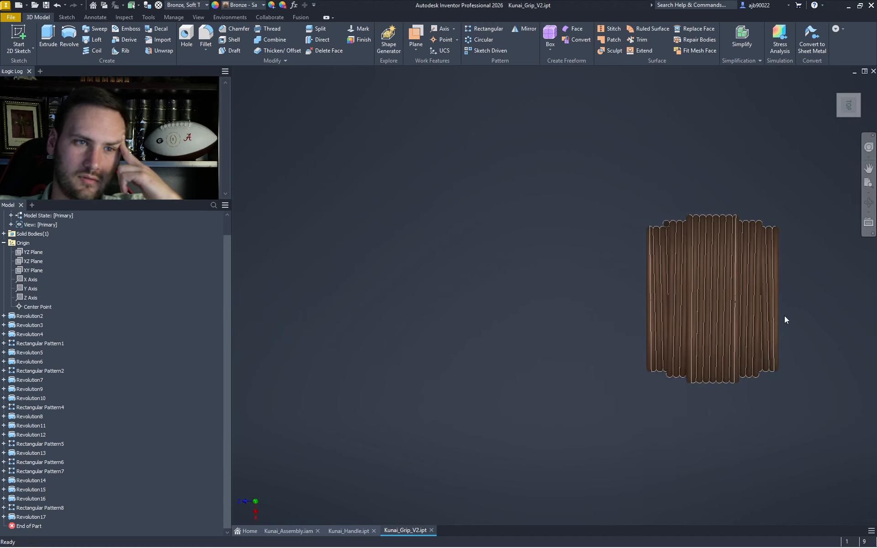
scroll(784, 316, up, 3)
middle_drag(618, 341, 642, 354)
scroll(642, 353, up, 3)
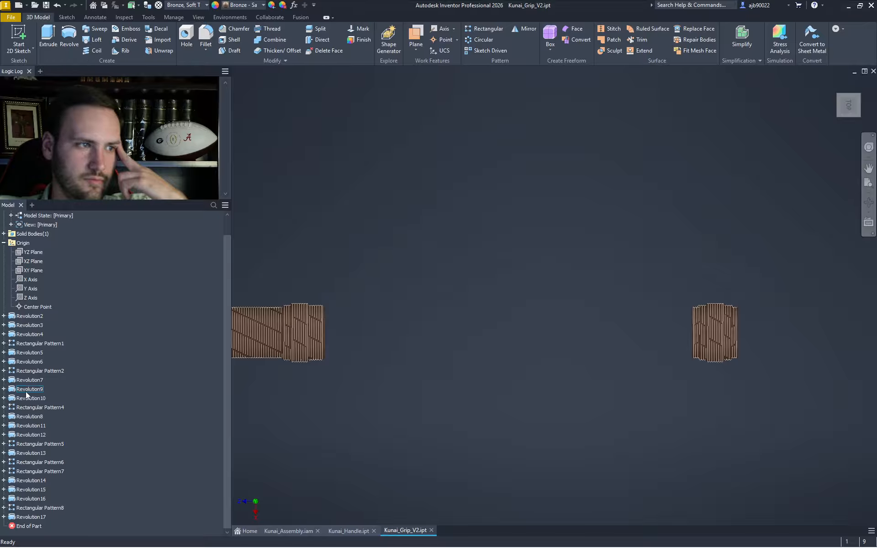
click(22, 369)
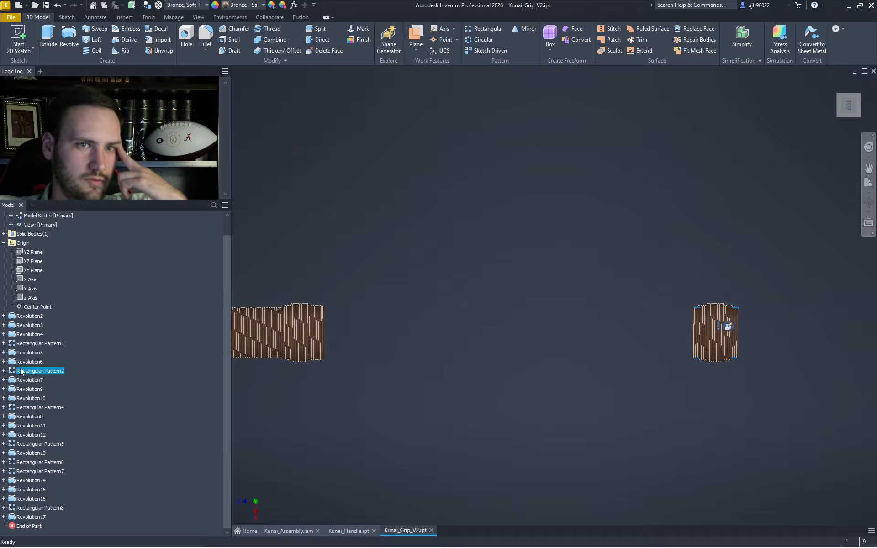
scroll(653, 325, up, 5)
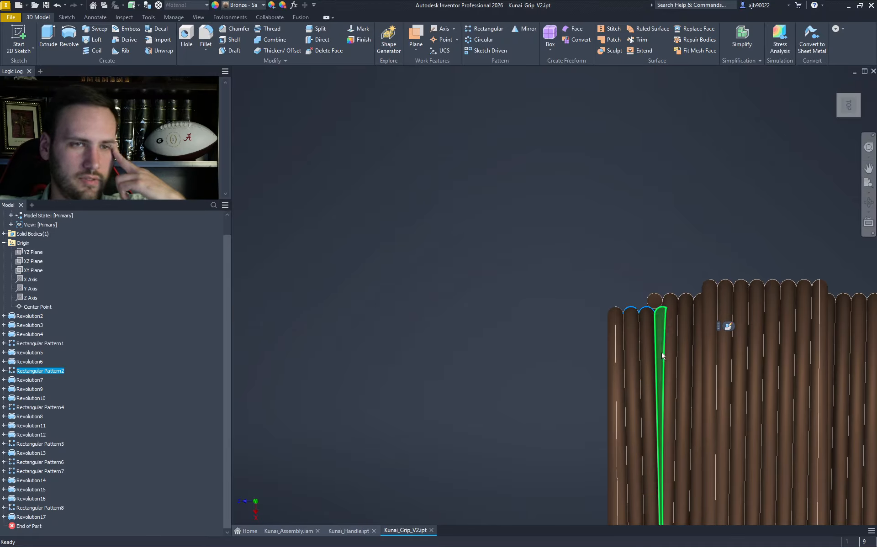
scroll(612, 274, down, 5)
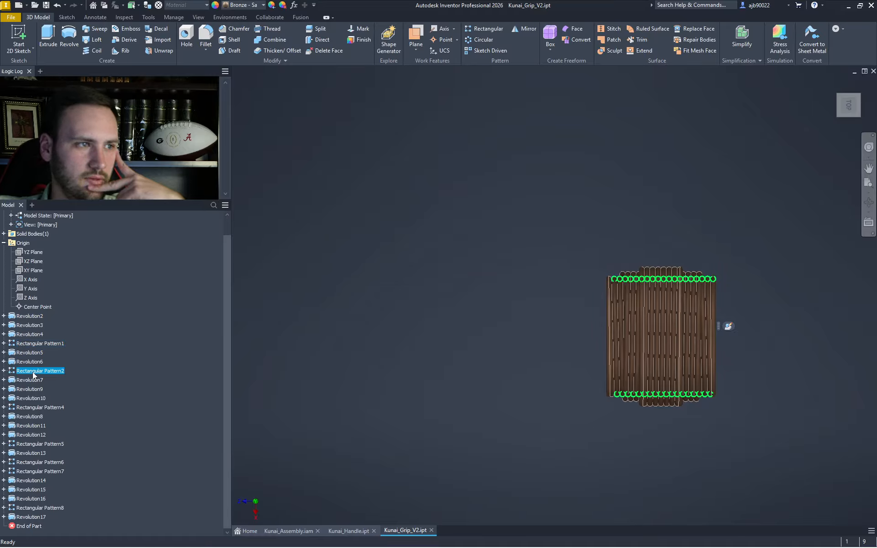
double_click(41, 371)
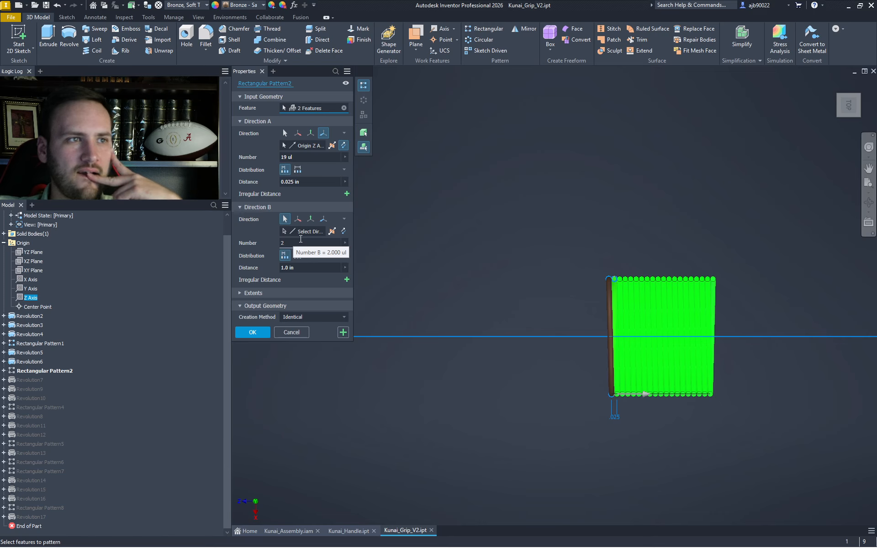
- Flip Rectangular Pattern2's Direction A to the other side of the rod and apply it
click(343, 146)
scroll(516, 334, down, 5)
scroll(517, 334, up, 3)
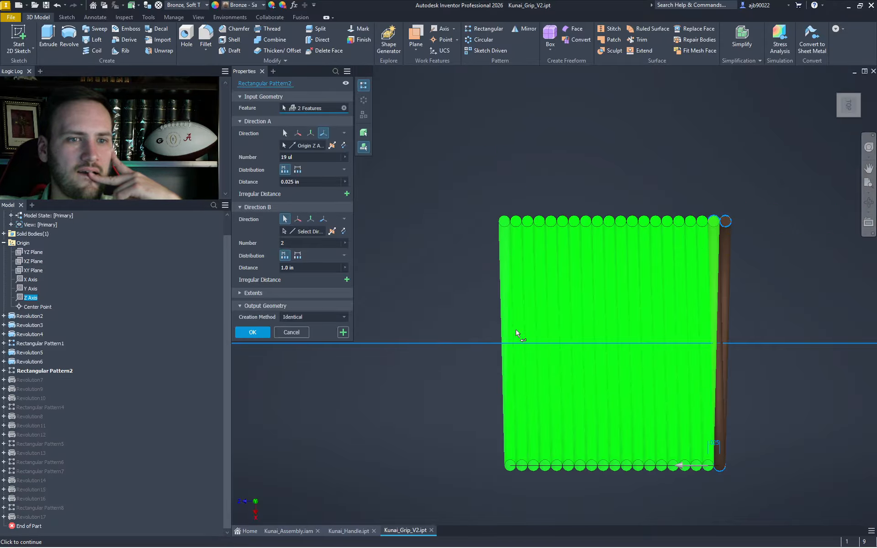
click(259, 330)
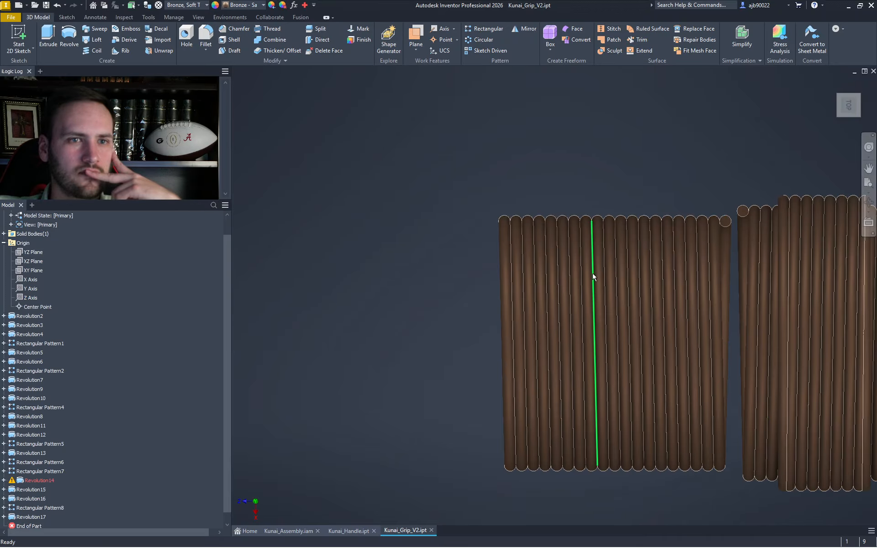
scroll(594, 277, down, 4)
scroll(595, 278, up, 3)
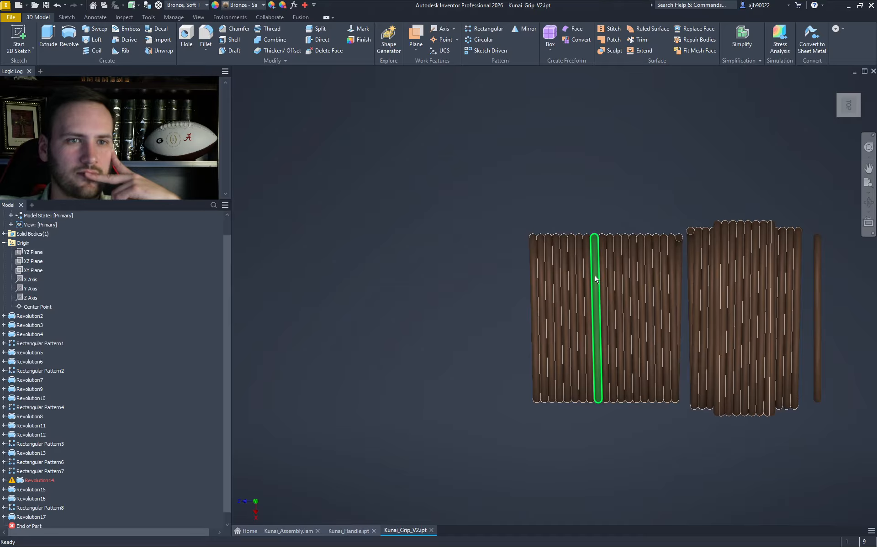
scroll(595, 279, up, 3)
scroll(595, 278, down, 3)
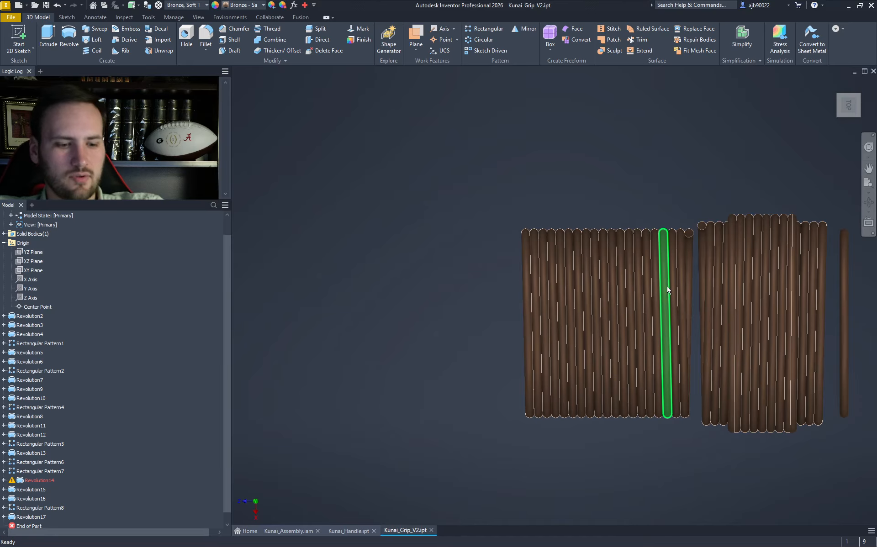
- Undo the flip after Revolution14 fails, reopen and close Rectangular Pattern2, then redo
key(ctrl+z)
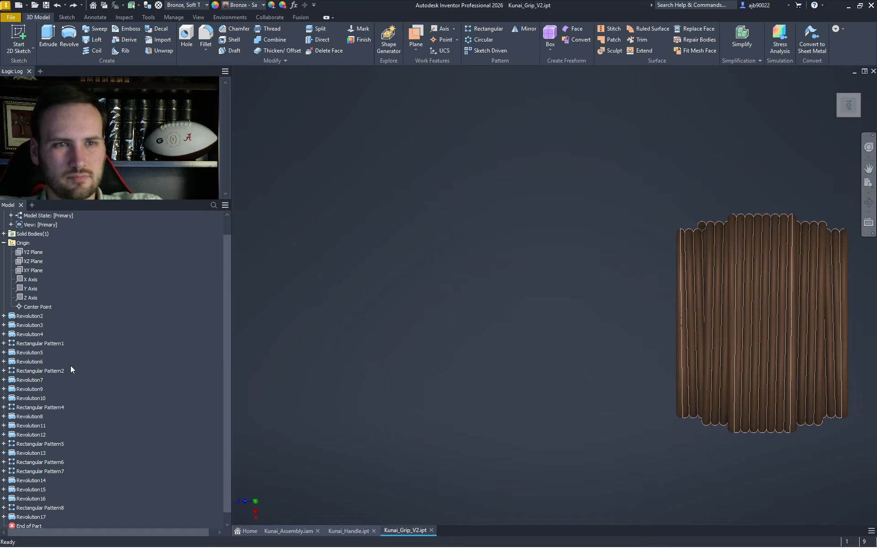
double_click(48, 370)
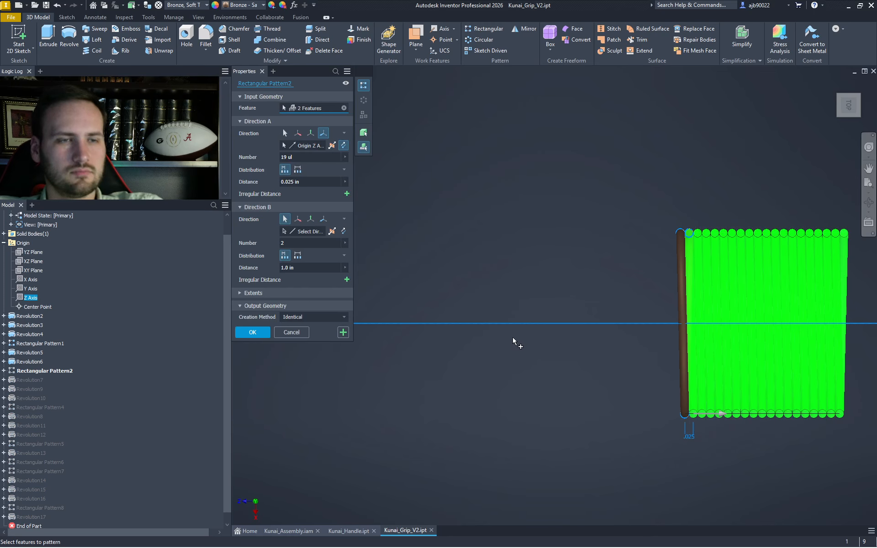
key(Return)
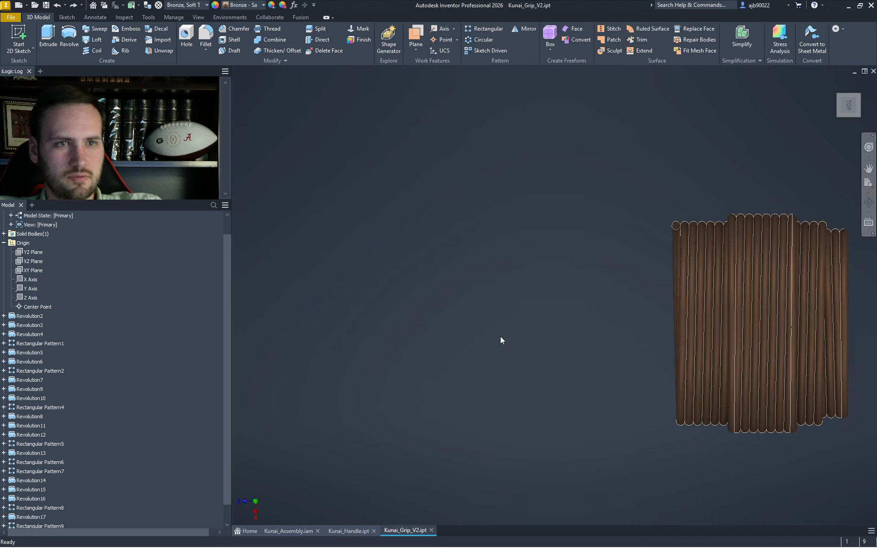
click(74, 6)
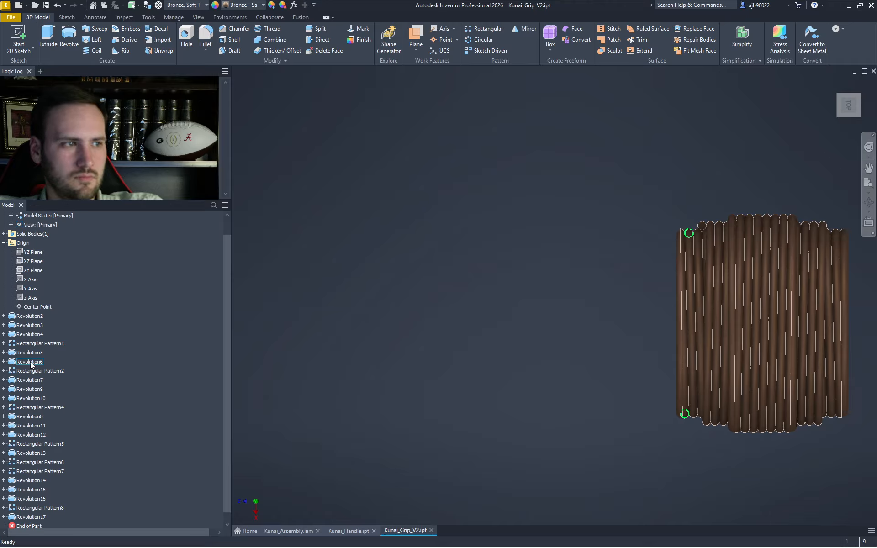
- Zoom out to the whole grip and end piece, then edit Revolution5, the 180° revolve of Sketch12
scroll(450, 364, down, 5)
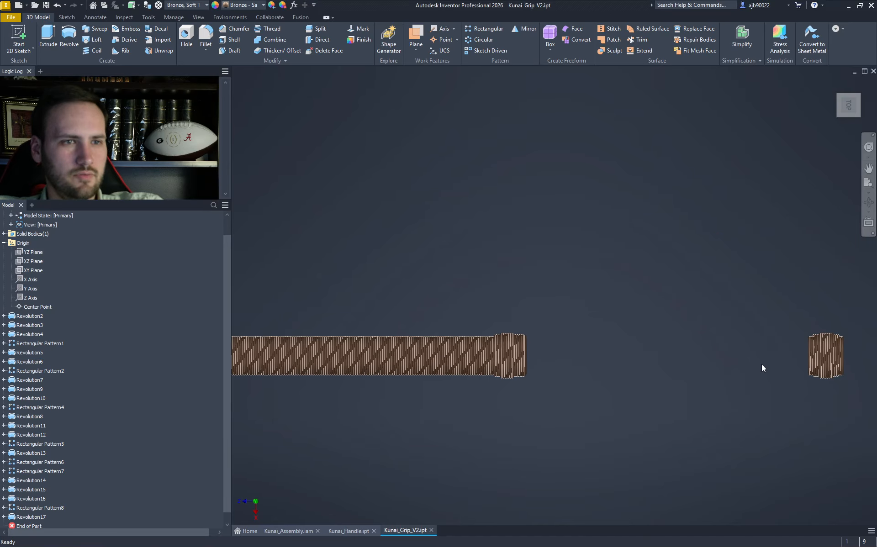
scroll(719, 371, down, 2)
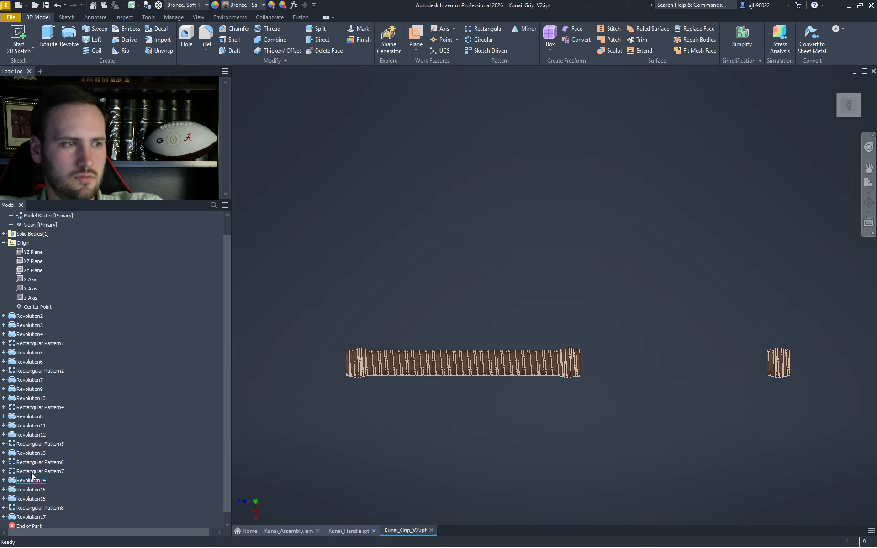
double_click(21, 352)
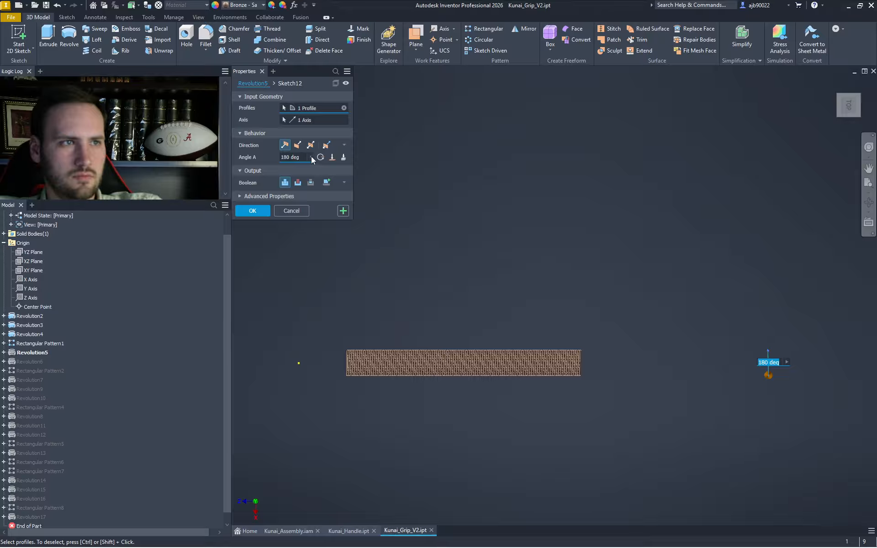
- Reverse Revolution5's revolve direction and roll End of Part back to after Rectangular Pattern4
click(297, 146)
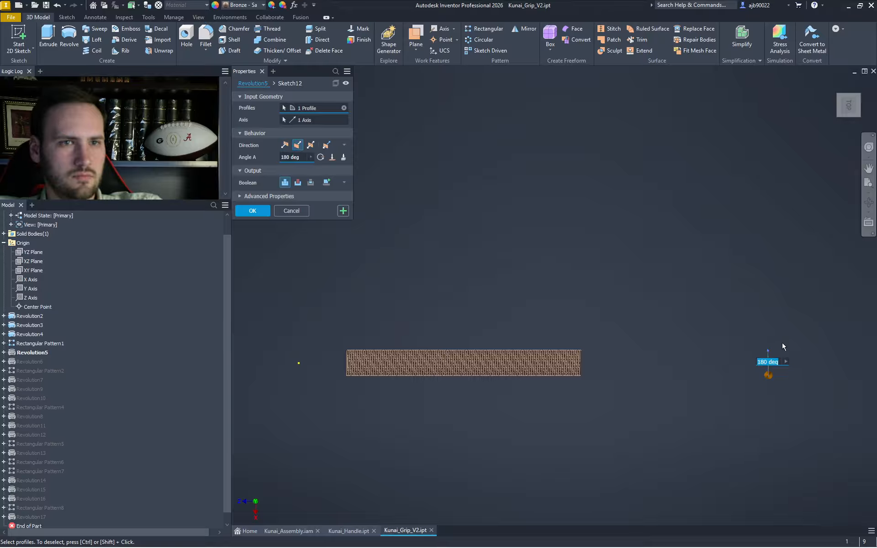
click(252, 211)
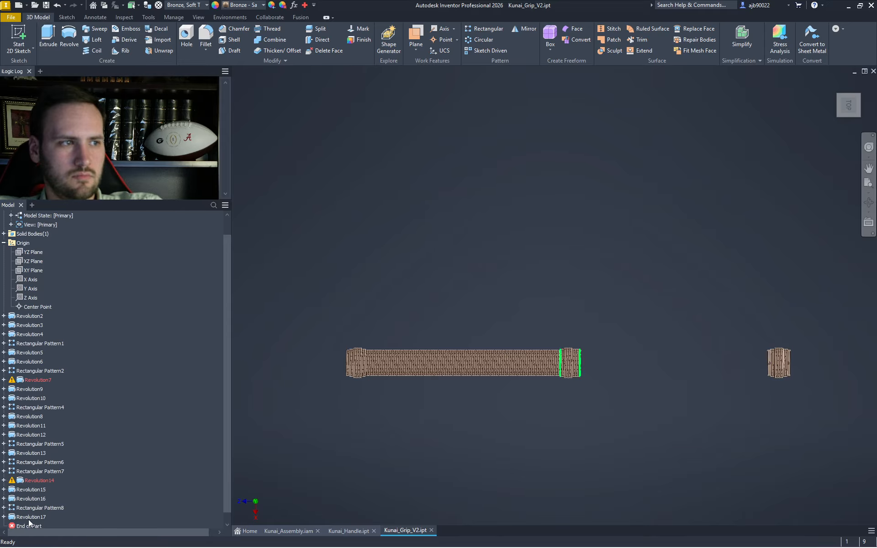
mouse_move(35, 530)
mouse_down()
mouse_move(36, 383)
mouse_move(55, 407)
mouse_up()
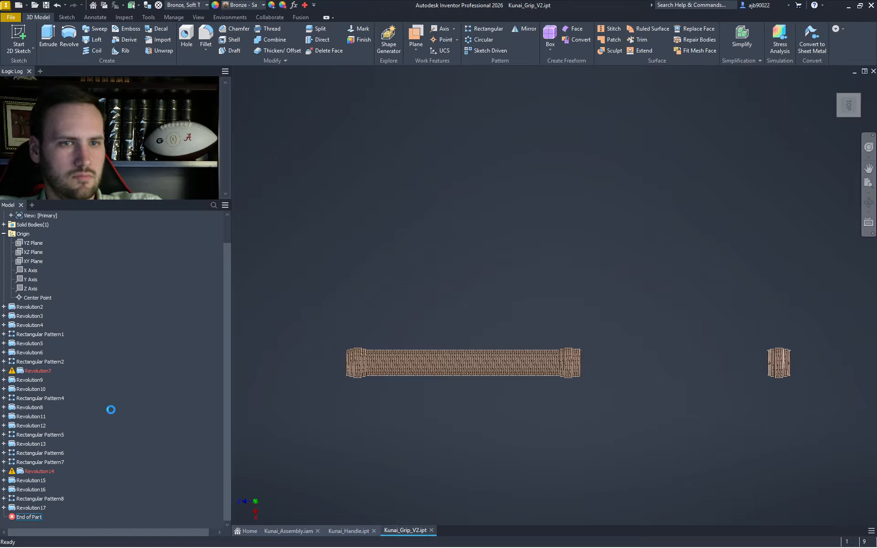
scroll(805, 367, down, 5)
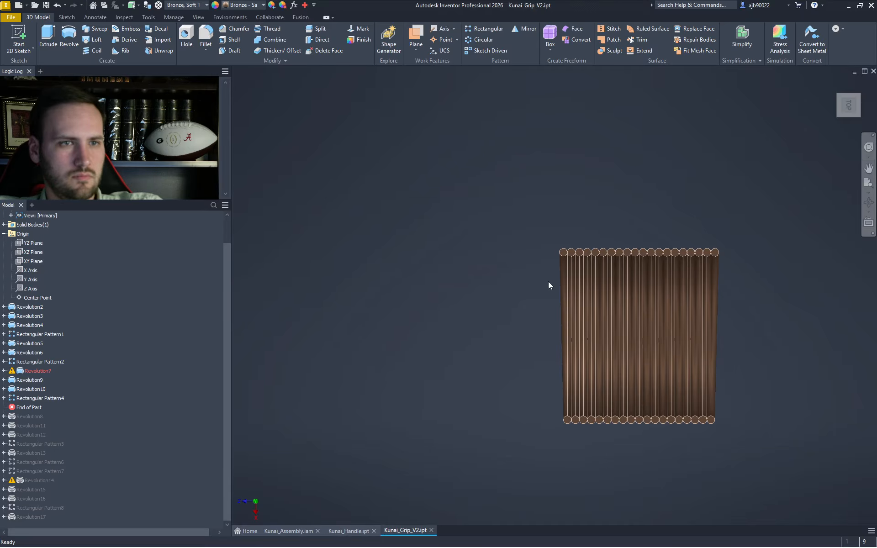
- Switch Revolution6 back to its default revolve direction so Revolution7 rebuilds cleanly
double_click(28, 352)
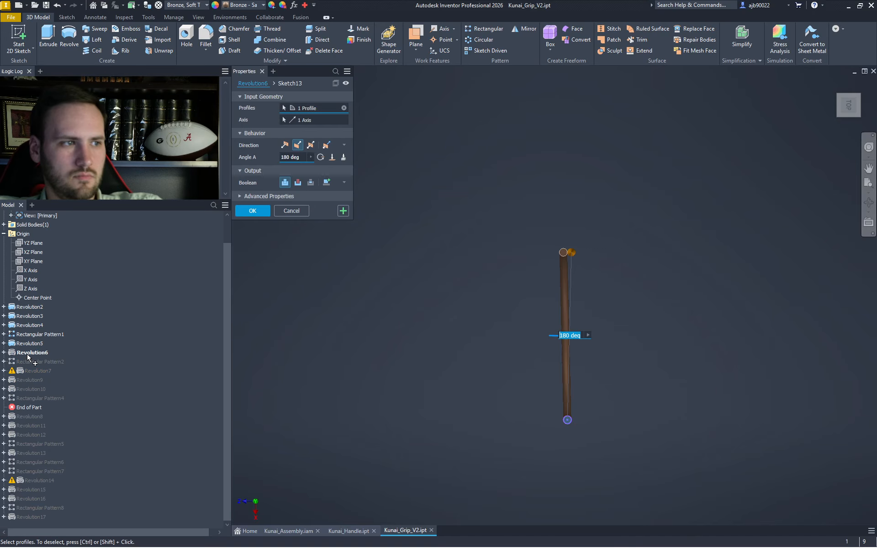
click(289, 145)
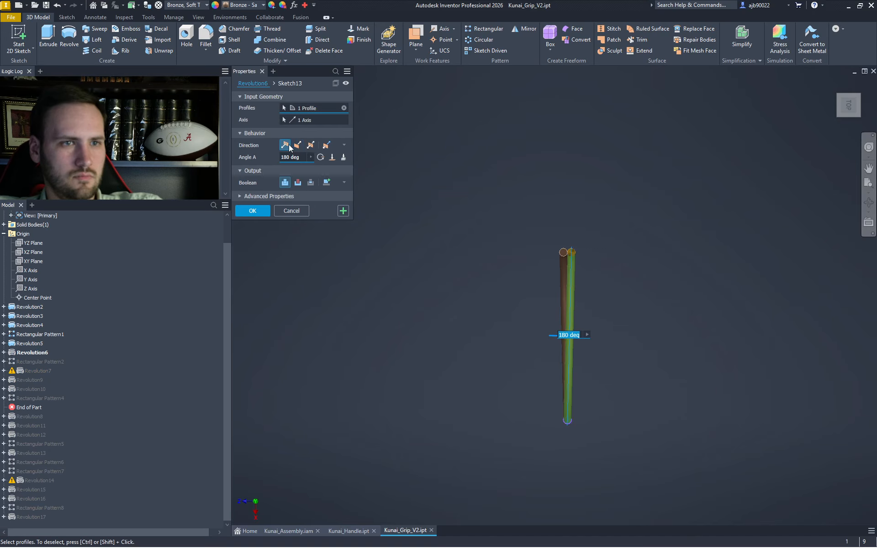
click(253, 212)
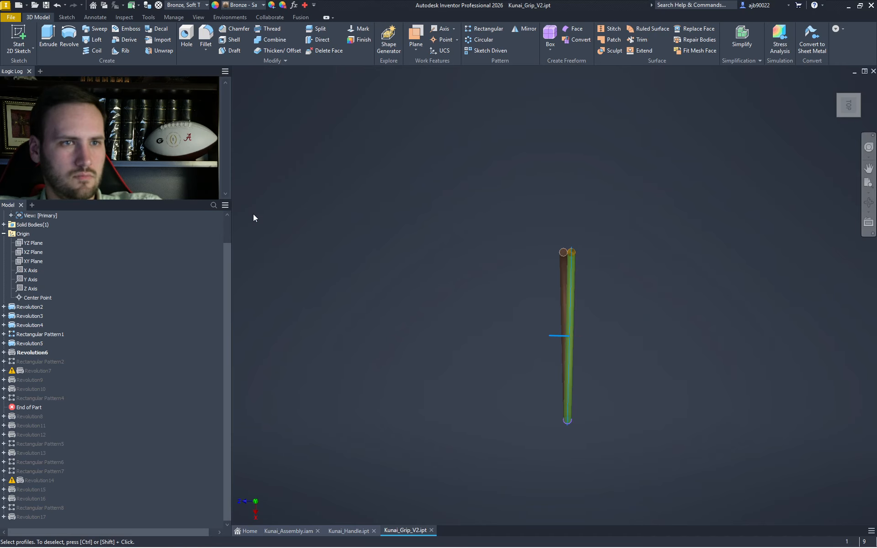
scroll(555, 249, down, 5)
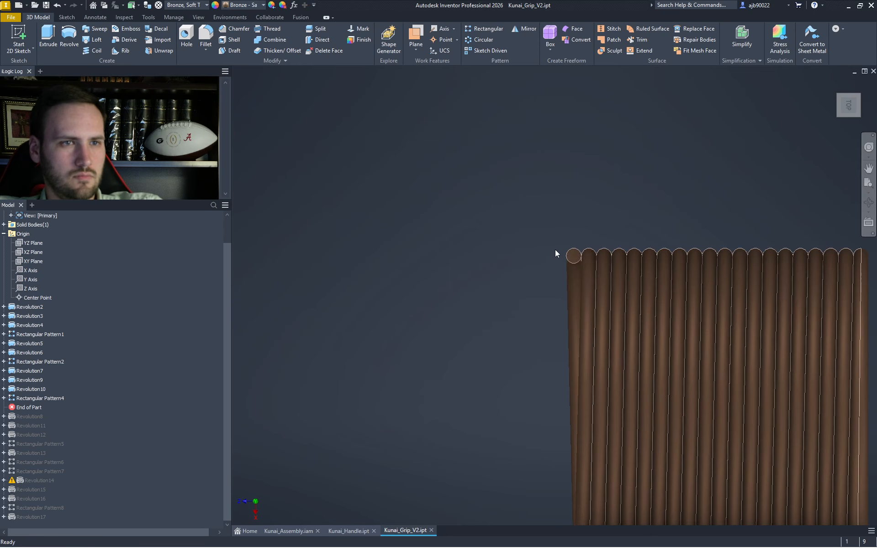
- Check the grip from isometric and top views, then roll End of Part forward to include Revolution12
click(840, 96)
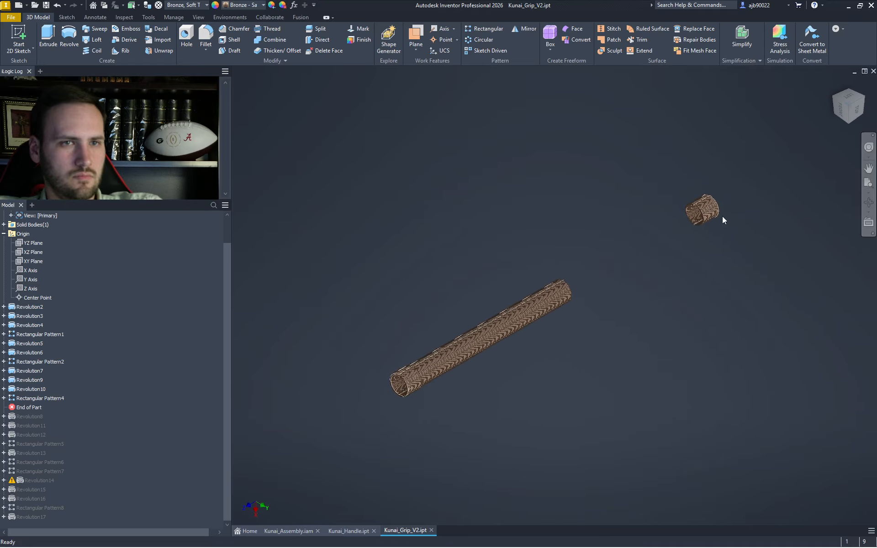
scroll(723, 218, down, 5)
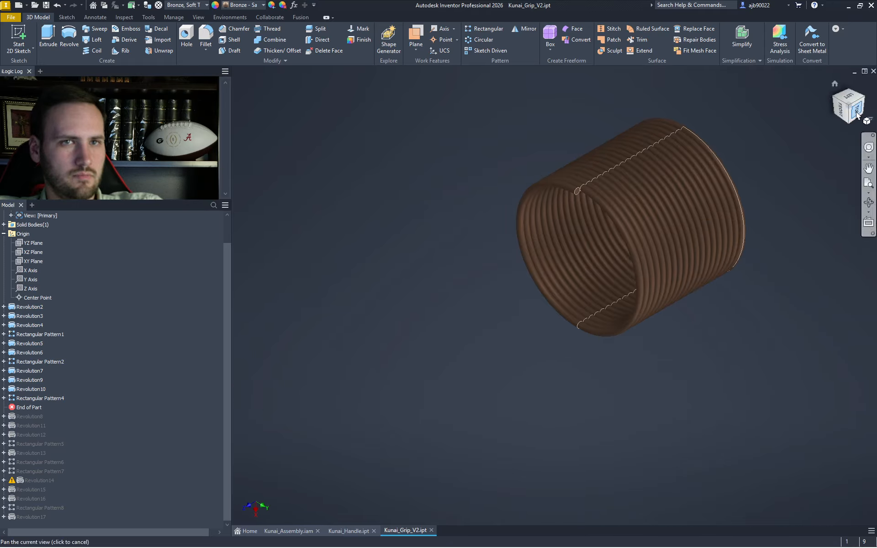
click(848, 99)
drag(31, 407, 20, 434)
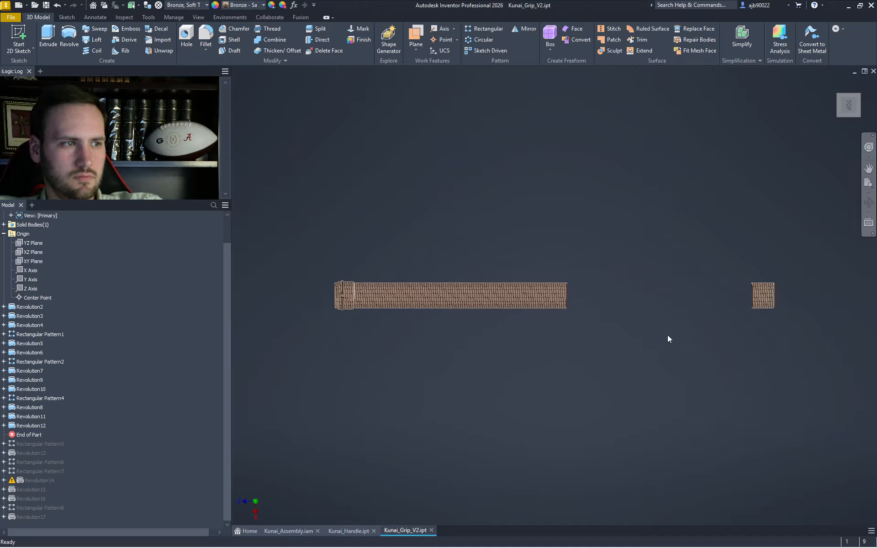
scroll(782, 297, down, 6)
scroll(704, 276, up, 8)
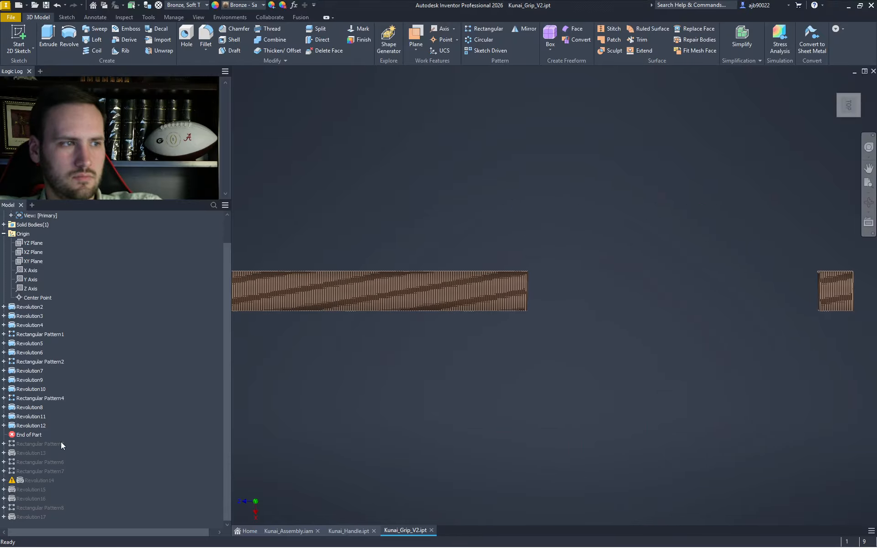
- Roll End of Part forward through Rectangular Pattern7, Revolution14, and finally Revolution17
drag(22, 437, 28, 475)
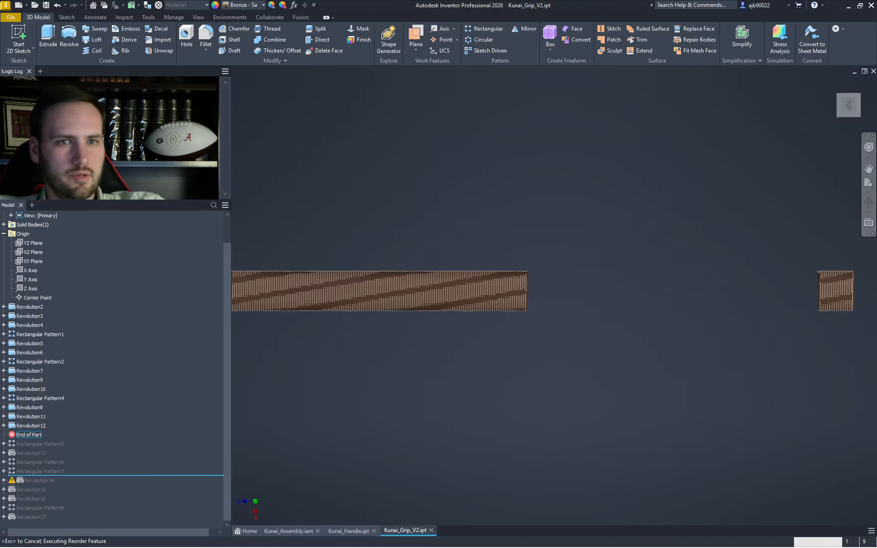
scroll(834, 292, down, 5)
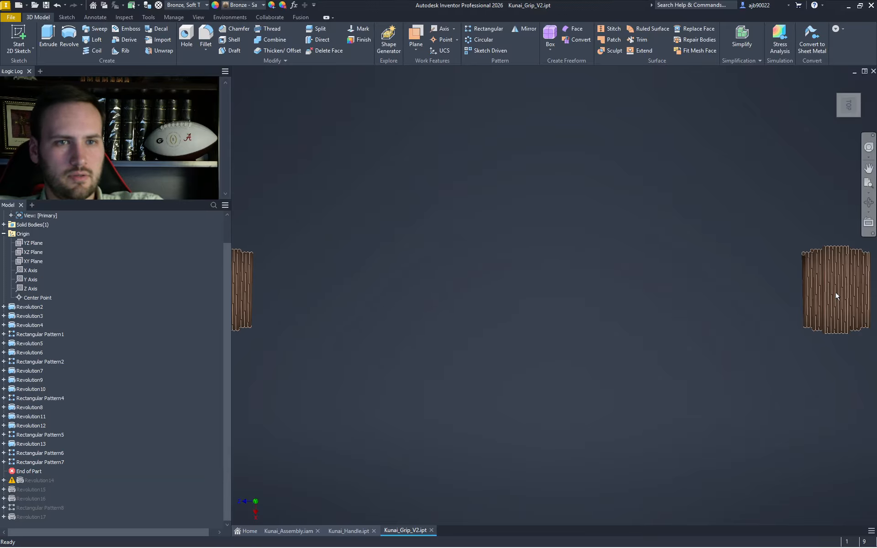
scroll(768, 279, down, 3)
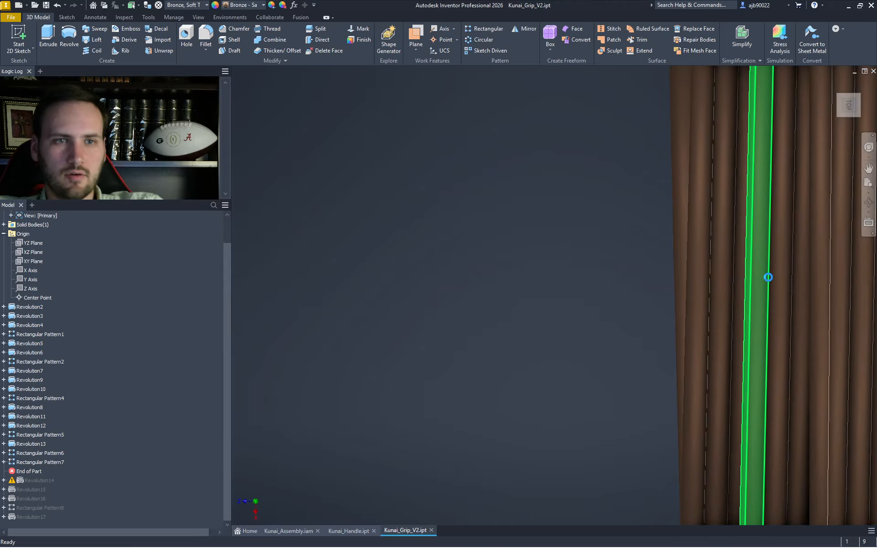
scroll(591, 289, up, 6)
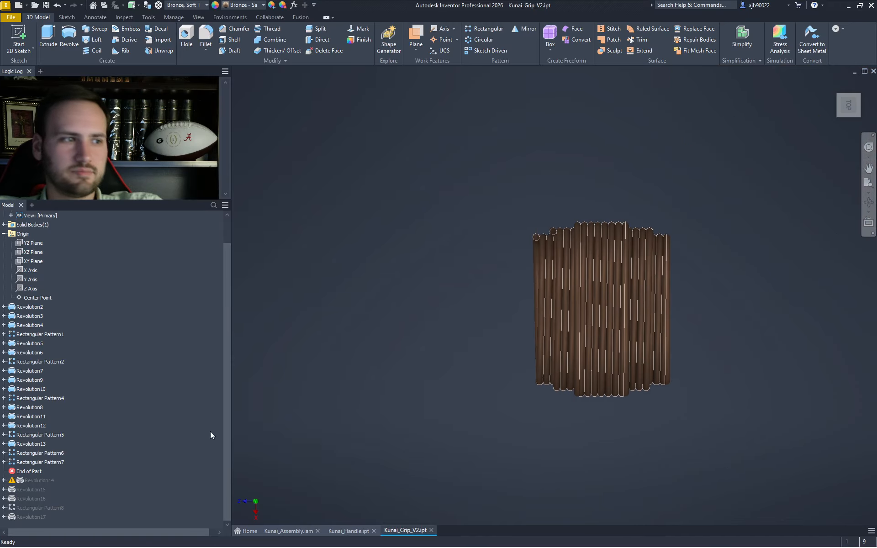
drag(30, 474, 32, 481)
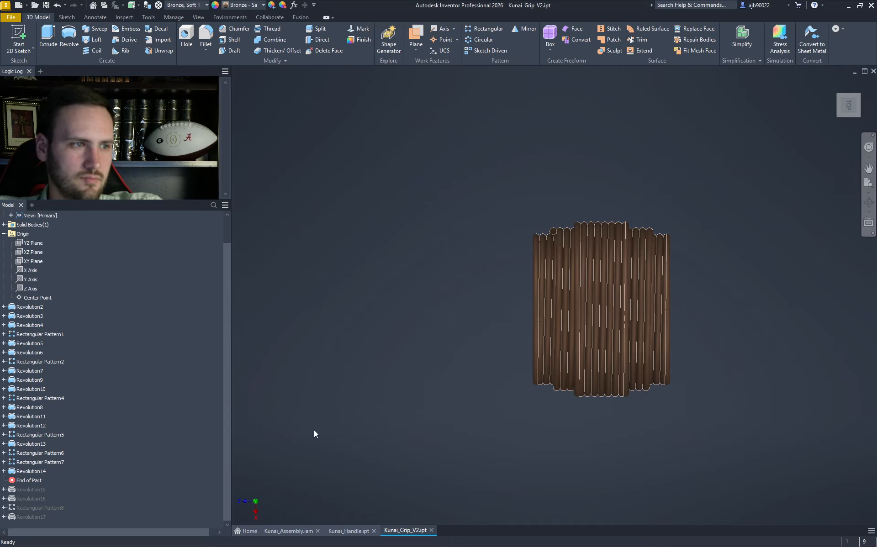
drag(35, 485, 28, 519)
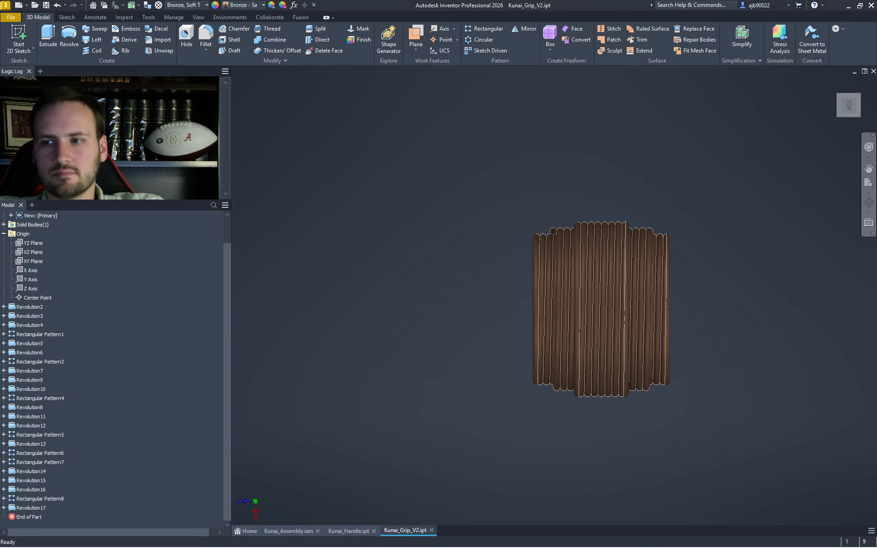
scroll(541, 295, up, 3)
- Pan and zoom to inspect the end piece and the long grip's wrapped end
middle_drag(541, 295, 694, 281)
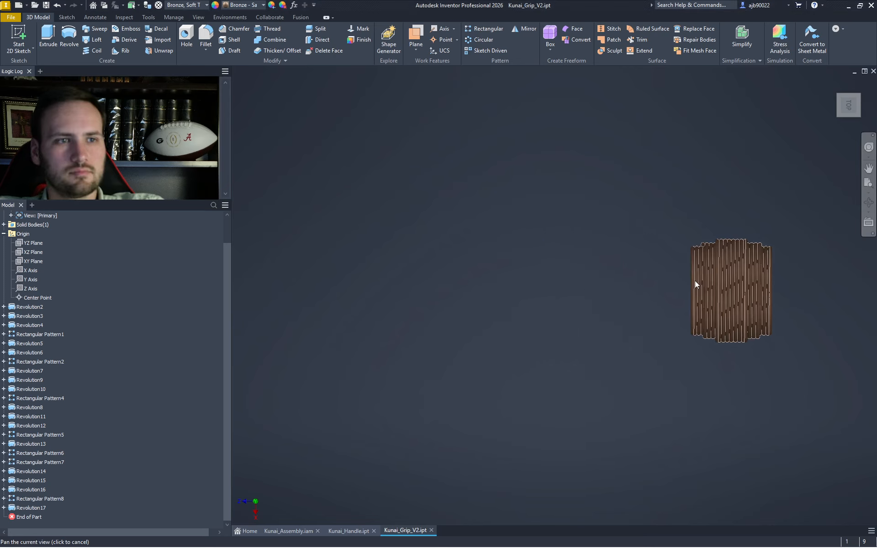
scroll(695, 281, down, 5)
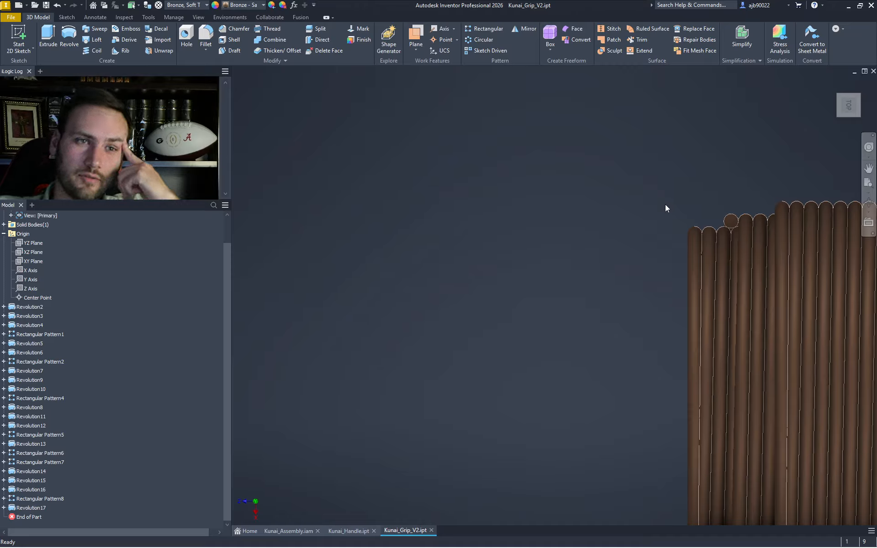
scroll(727, 217, up, 2)
middle_drag(727, 217, 726, 206)
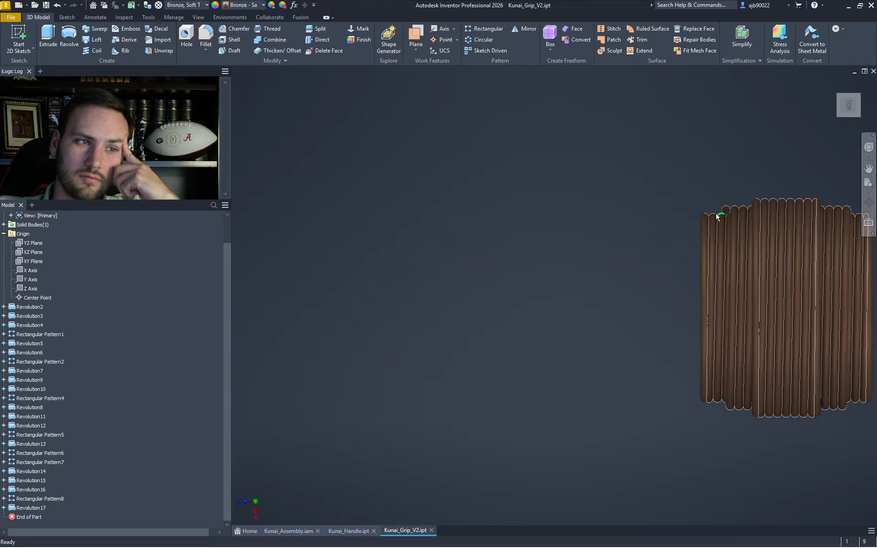
scroll(553, 266, up, 4)
middle_drag(616, 269, 875, 277)
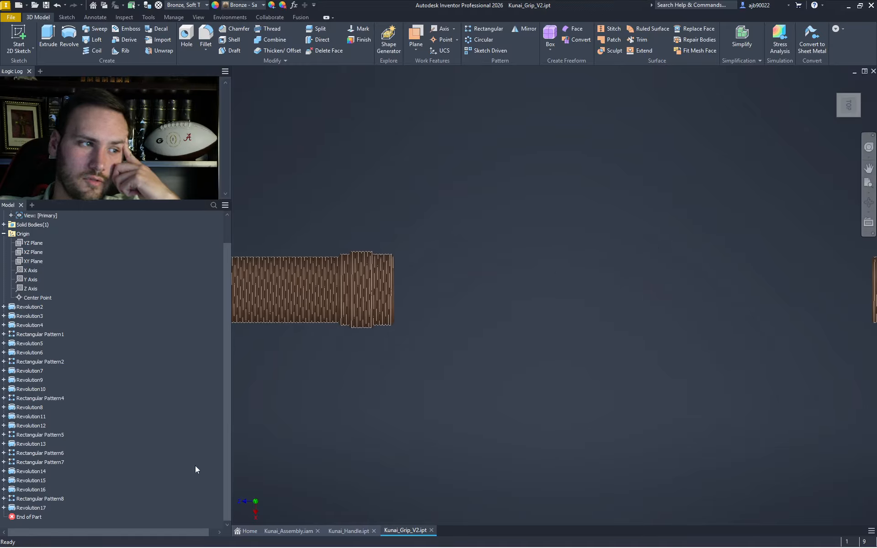
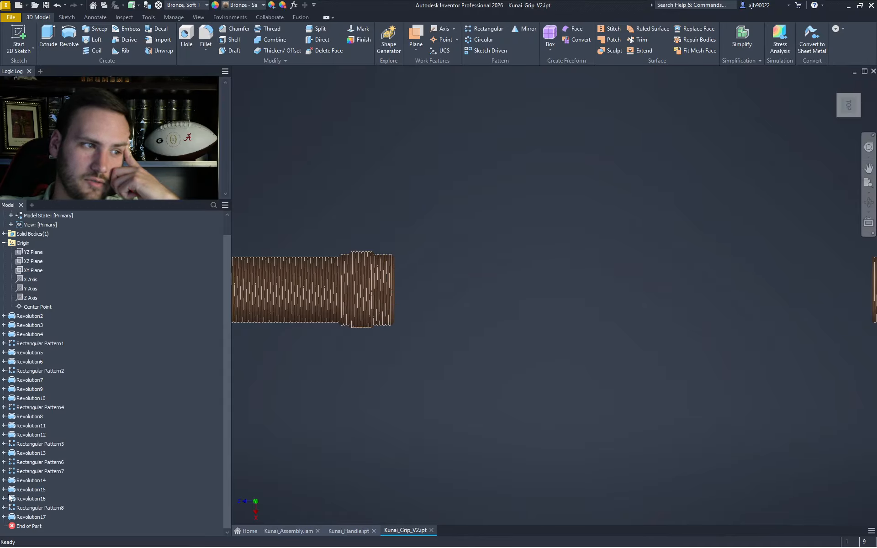
- Select the end-piece geometry in Sketch23 under Revolution15 for copying
click(3, 489)
double_click(31, 498)
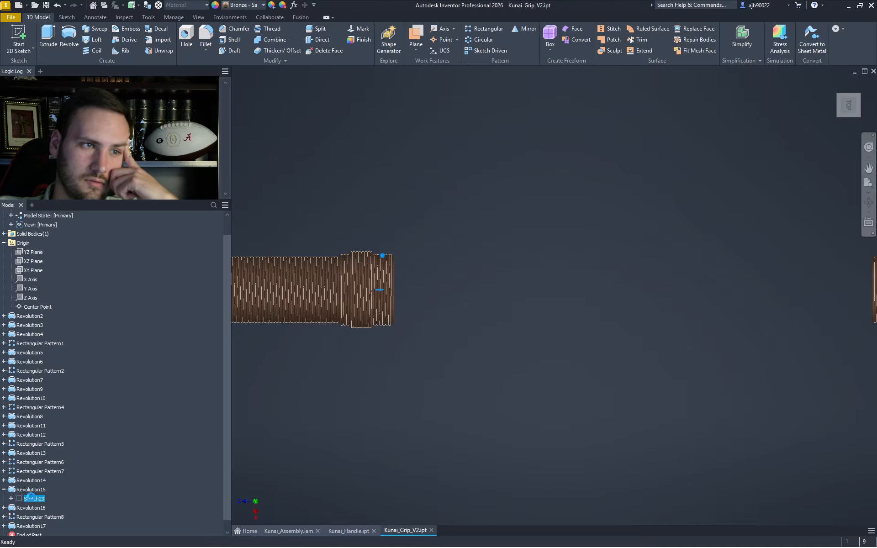
drag(659, 391, 534, 258)
click(528, 34)
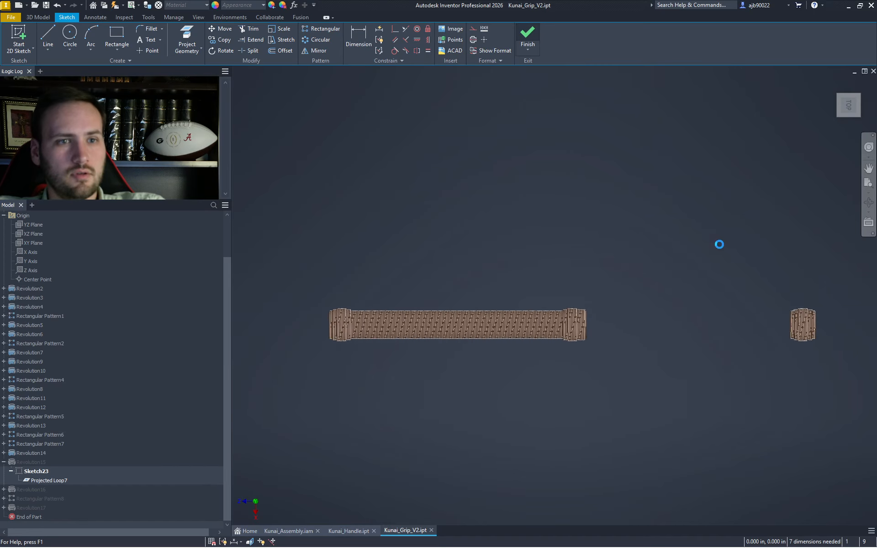
- Create Sketch26 on the XZ plane and paste the copied profile into it
click(31, 233)
click(250, 284)
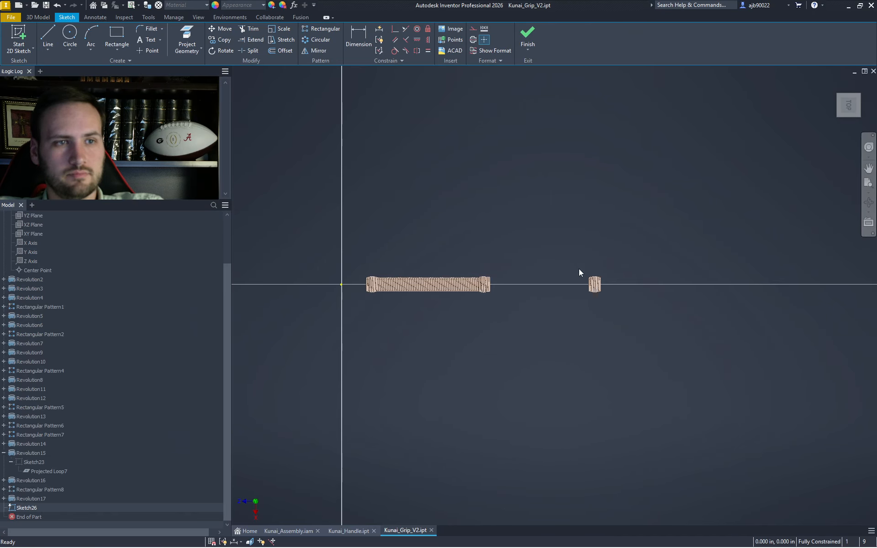
key(ctrl+v)
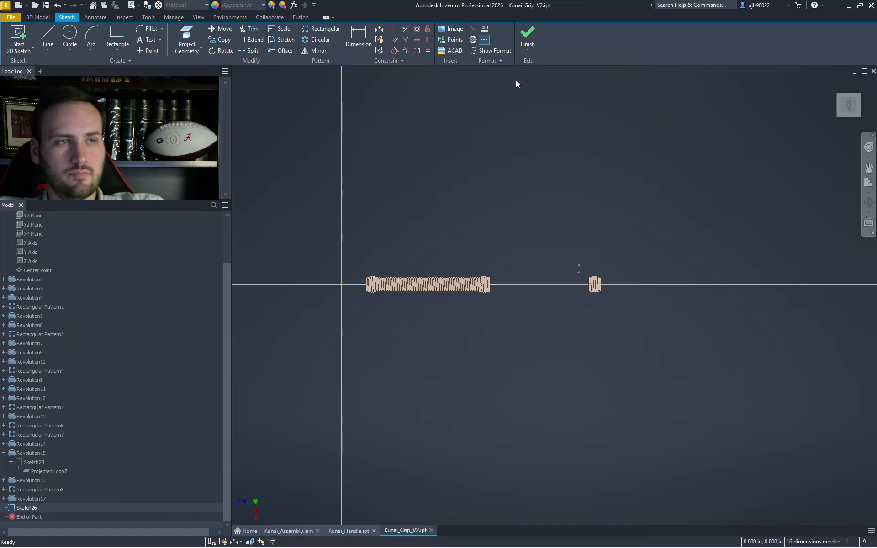
click(527, 37)
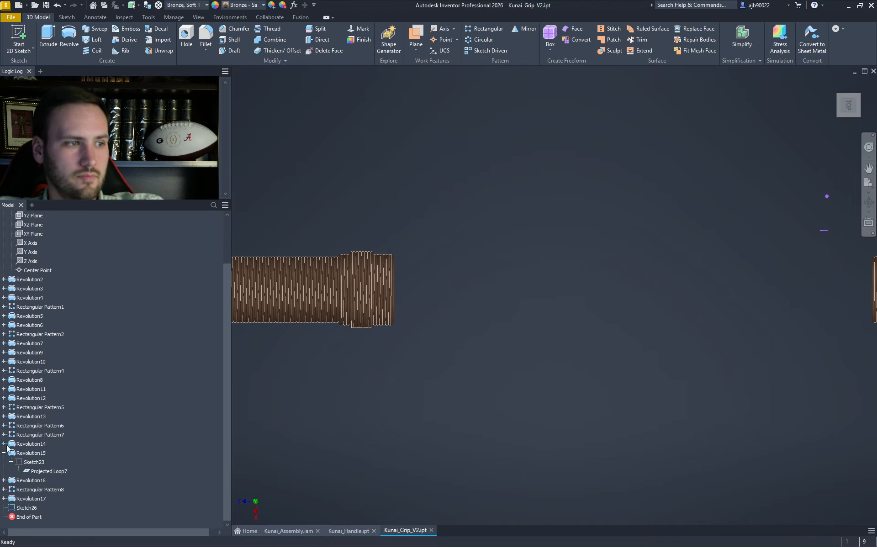
- Inspect Sketch22 under Revolution14 and Sketch24 under Revolution16, then begin a new 2D sketch
click(4, 444)
click(29, 453)
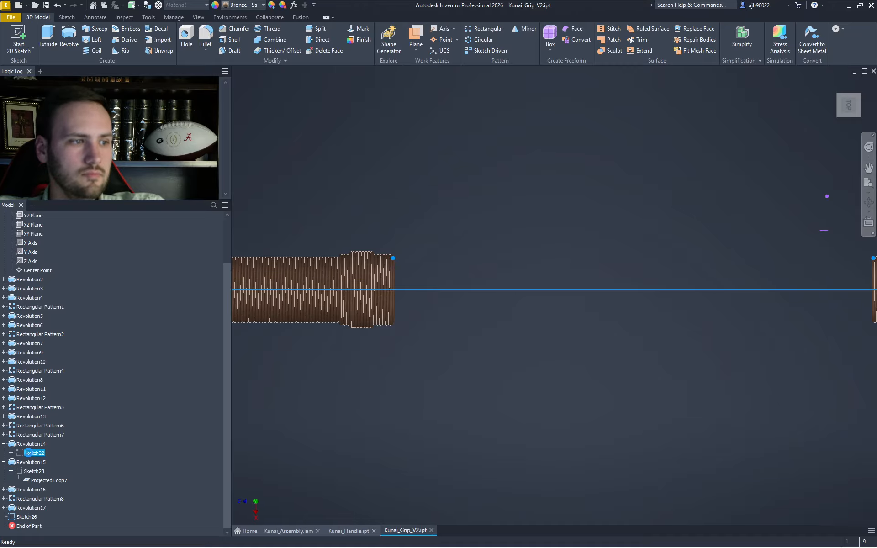
double_click(28, 453)
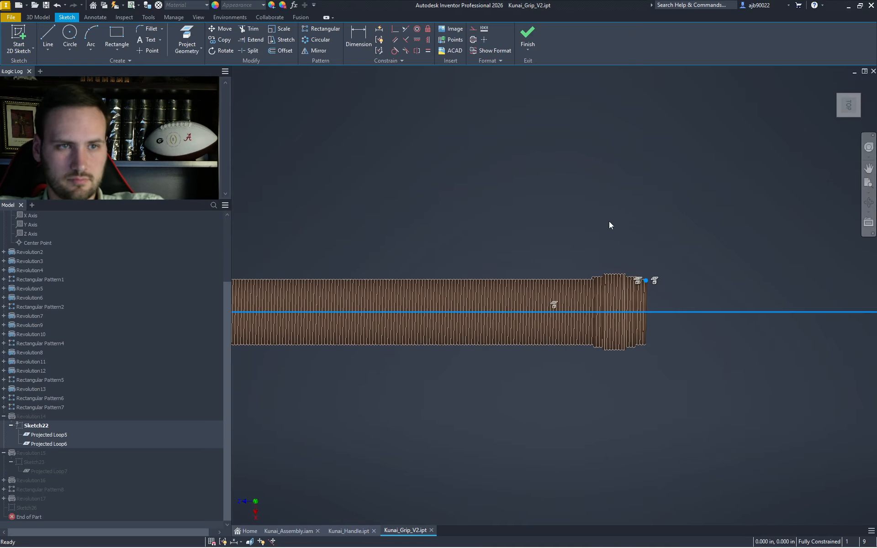
scroll(651, 284, up, 3)
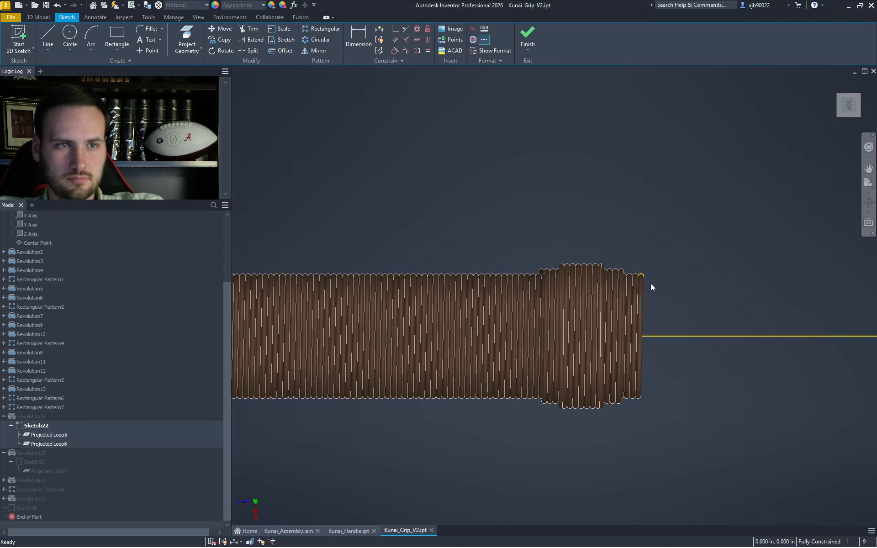
click(527, 35)
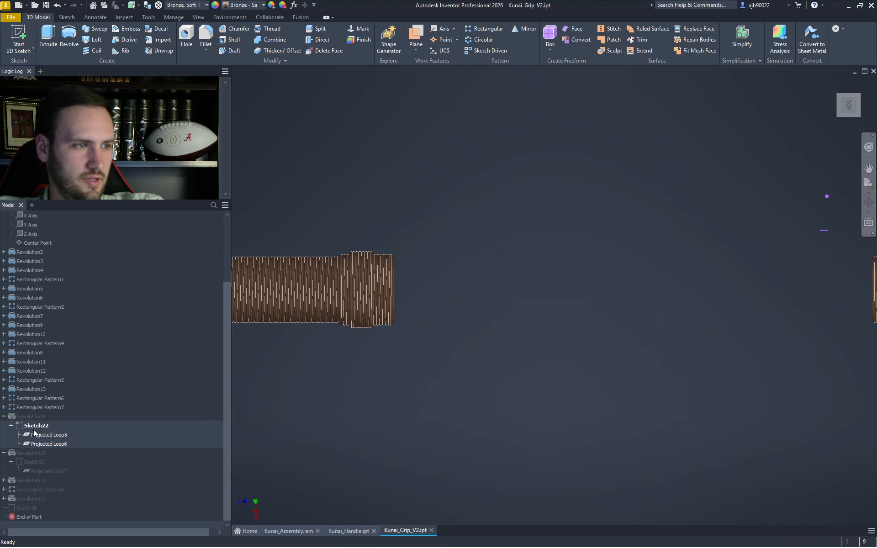
click(4, 416)
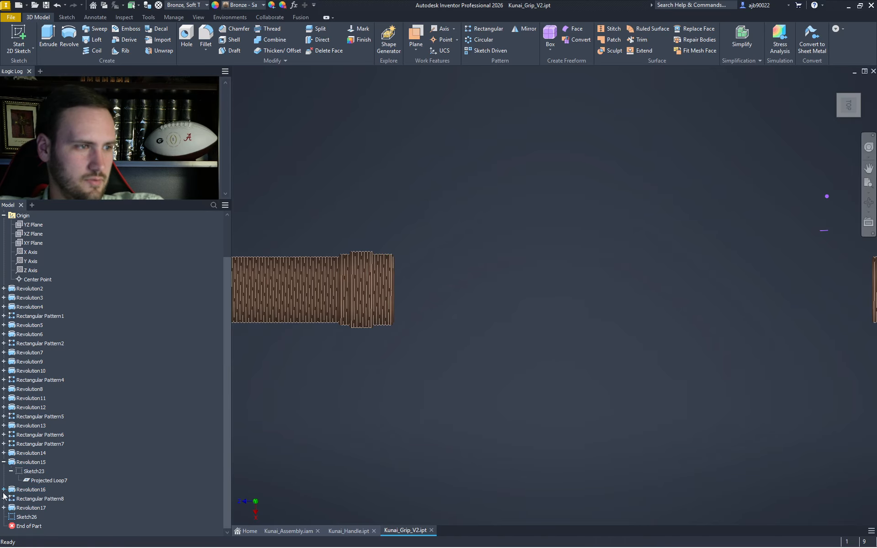
click(14, 492)
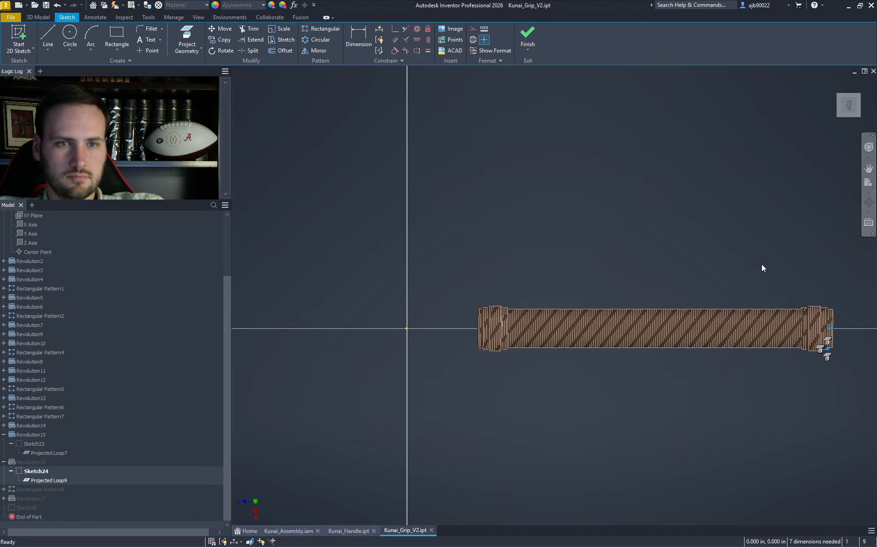
click(528, 36)
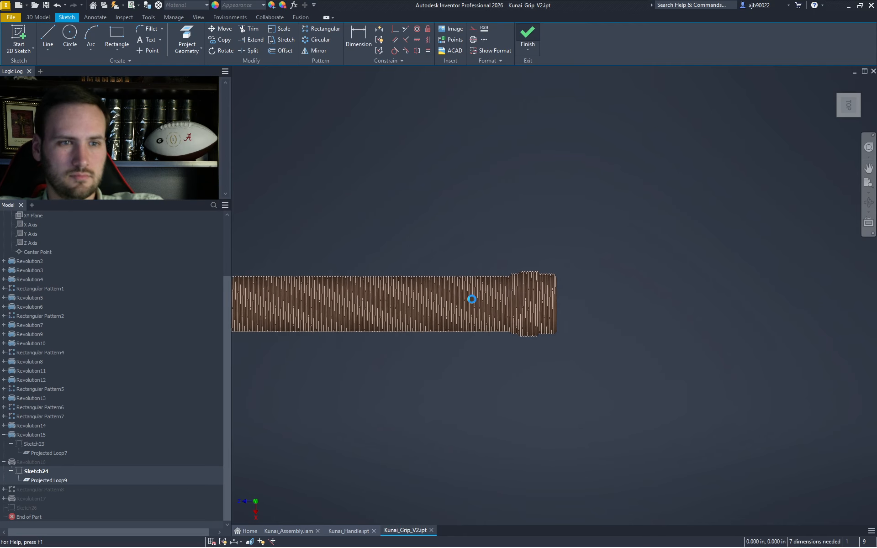
click(18, 36)
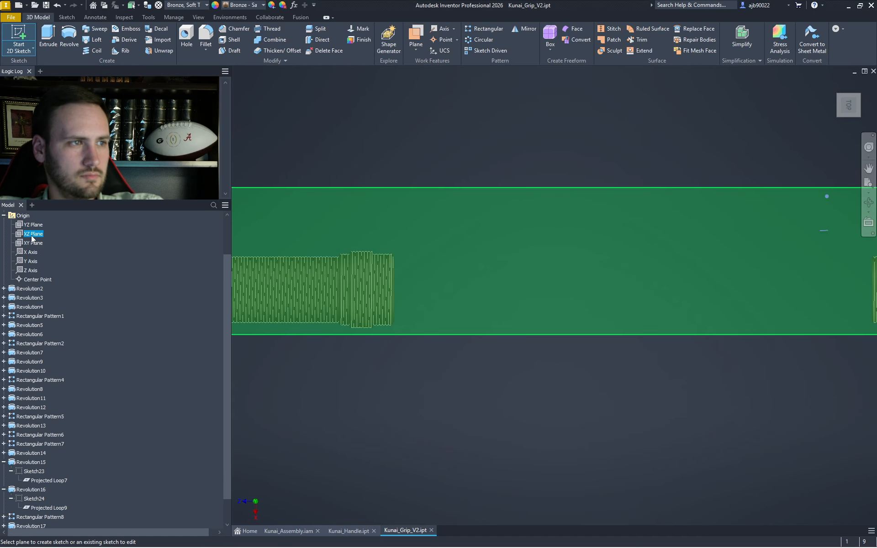
- Start Sketch27 on the origin plane and preview a revolve about its short line before cancelling
click(30, 242)
scroll(630, 304, up, 5)
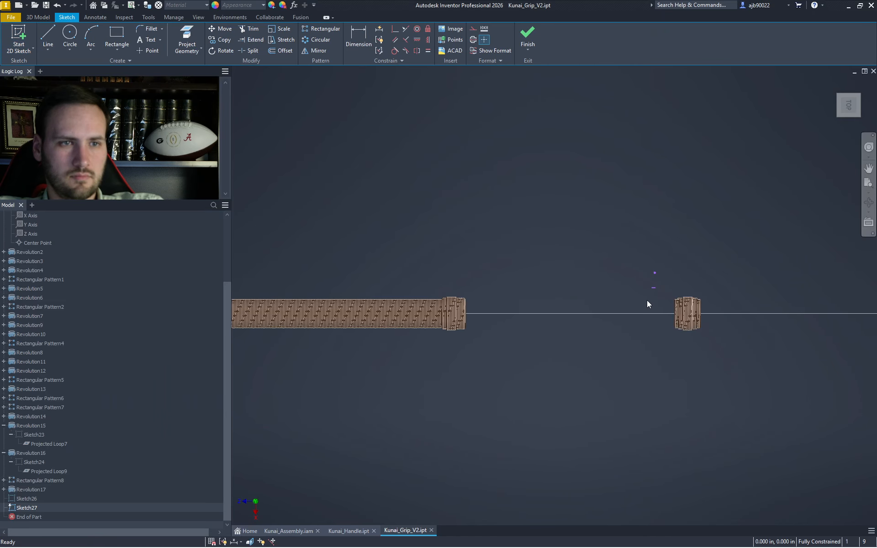
scroll(703, 293, up, 5)
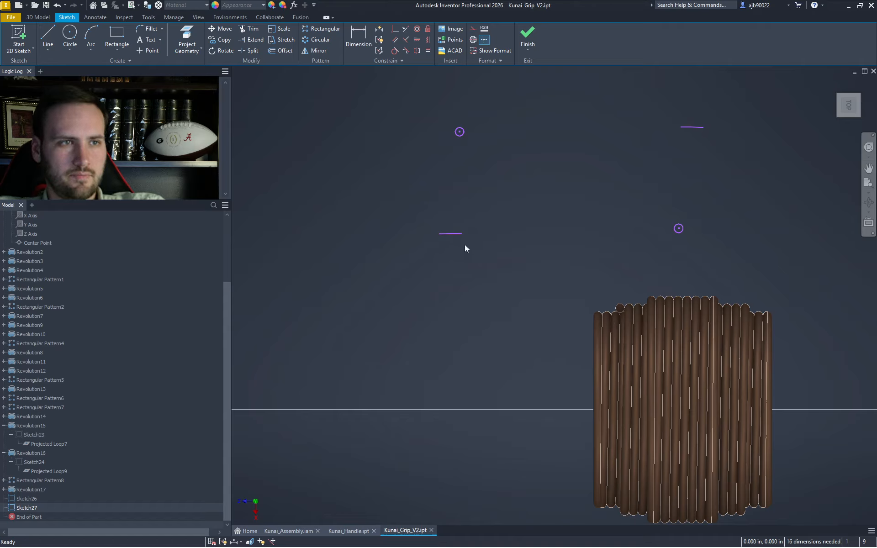
key(r)
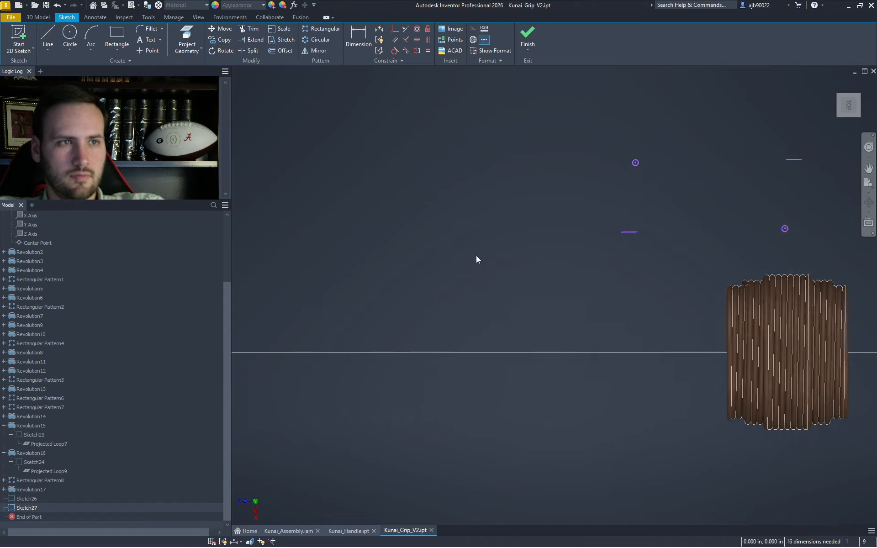
click(654, 199)
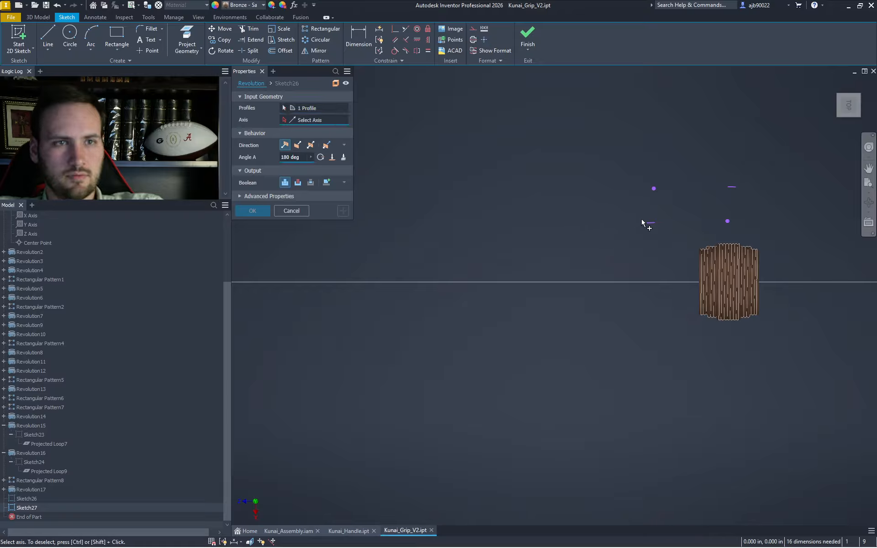
click(652, 225)
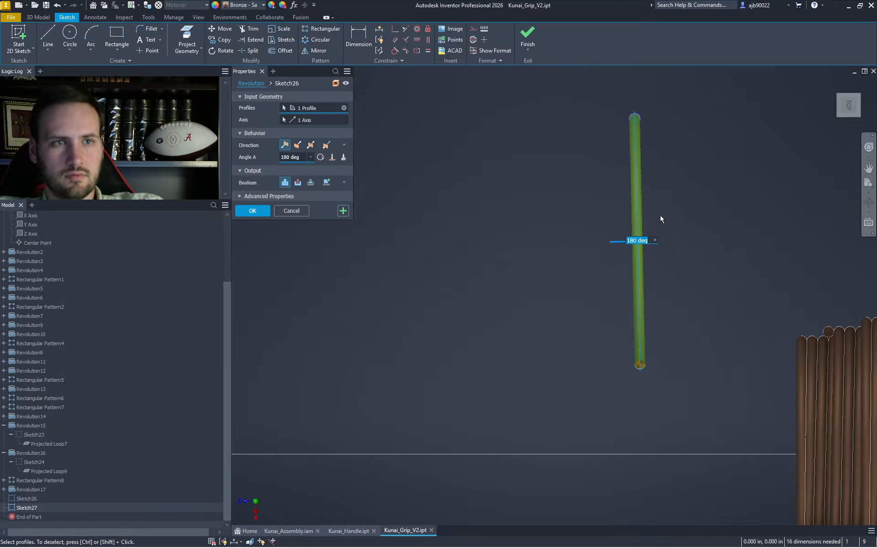
click(837, 96)
scroll(685, 213, down, 3)
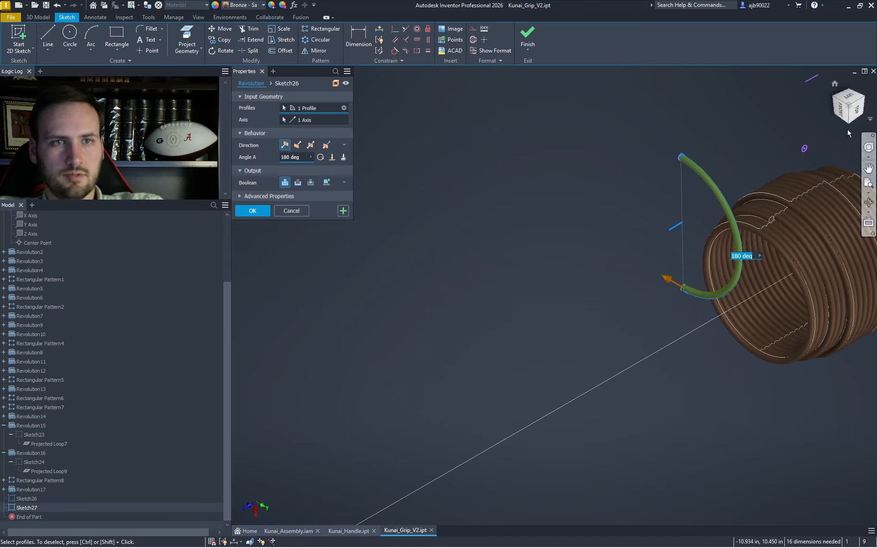
click(858, 114)
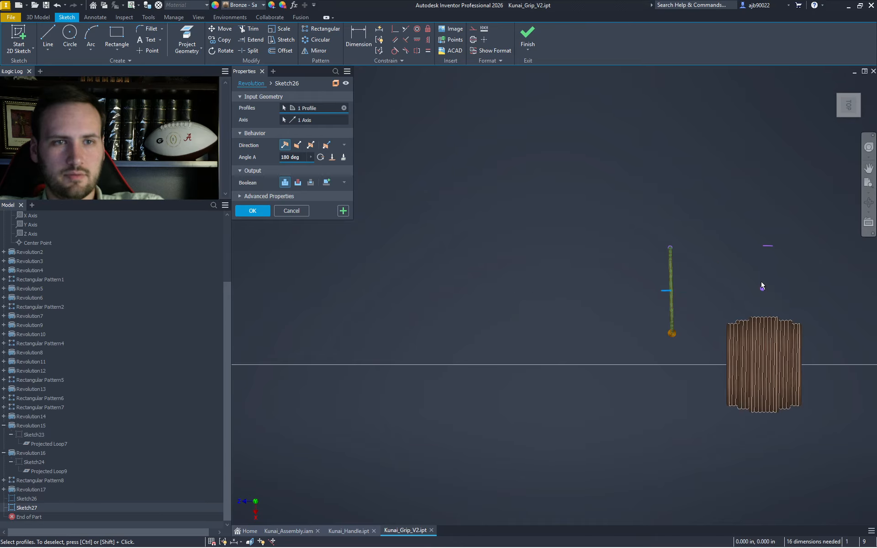
key(Escape)
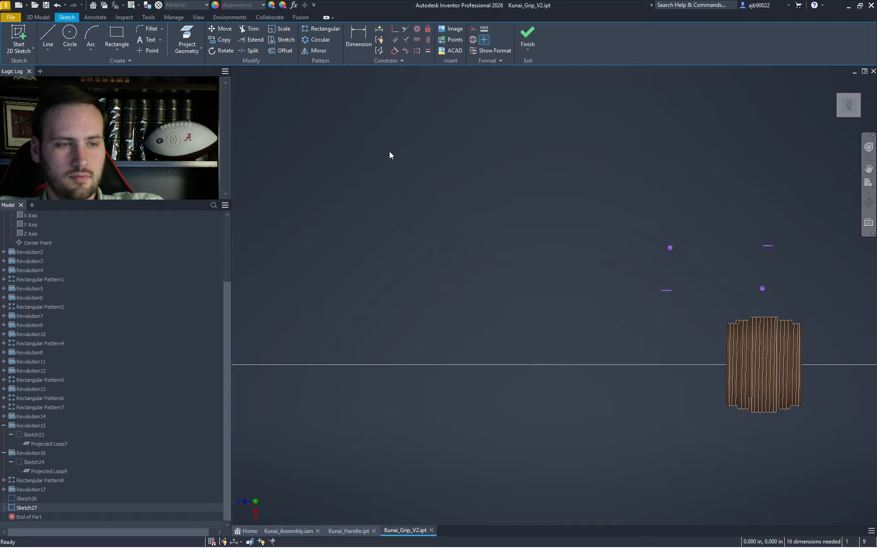
- Mirror the sketch point across the short line and finish Sketch27
click(320, 51)
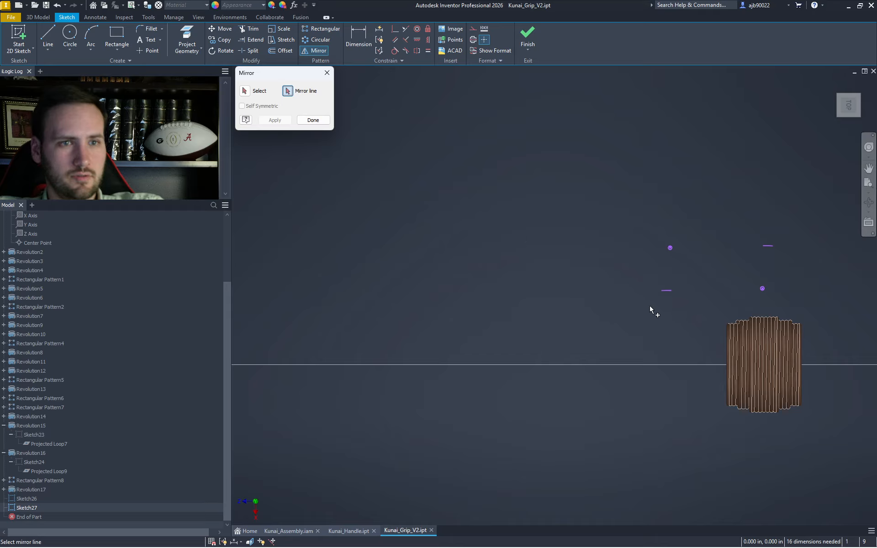
key(Escape)
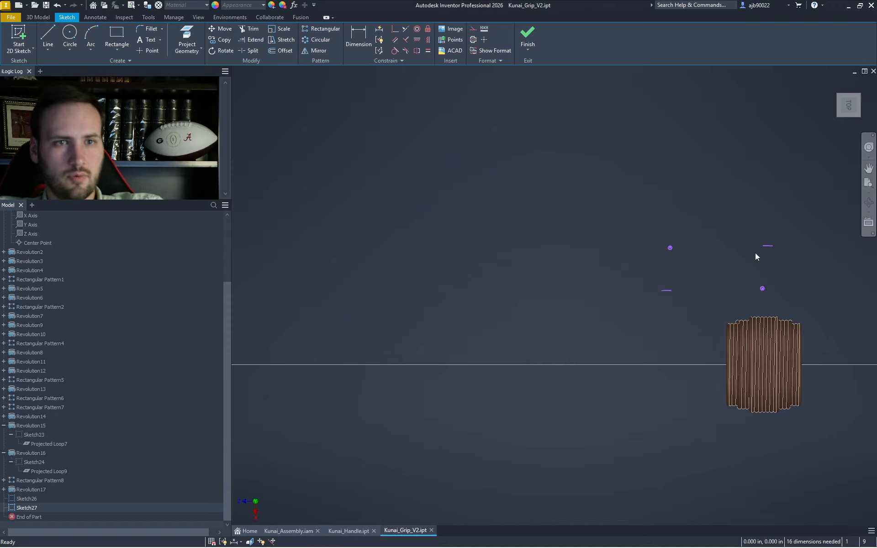
click(311, 54)
click(762, 288)
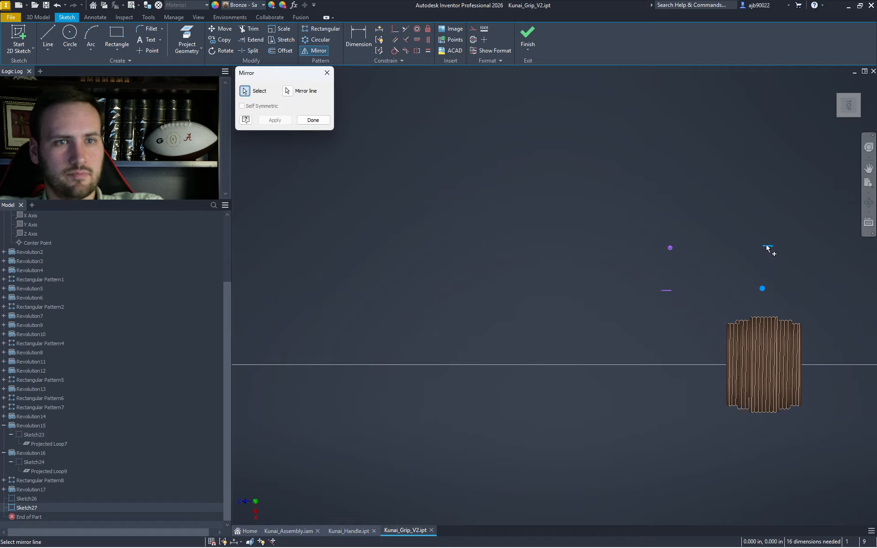
click(281, 120)
key(Escape)
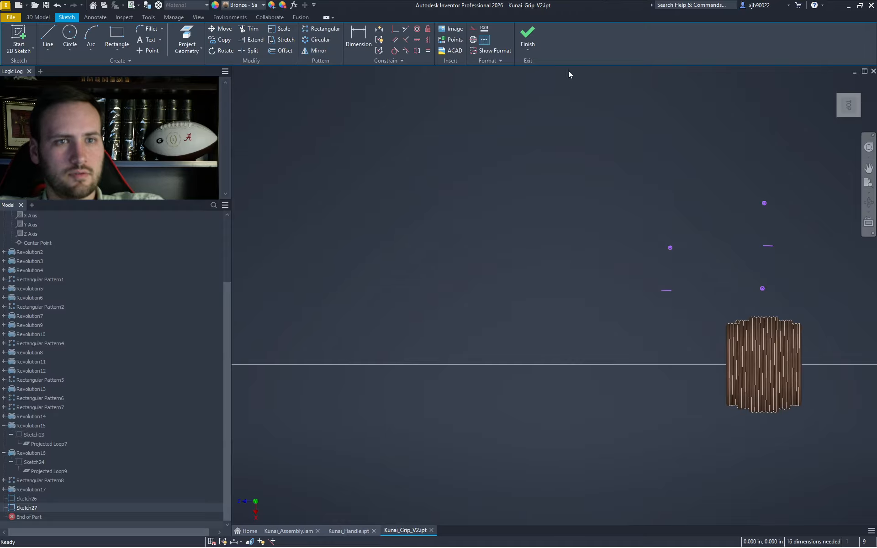
click(526, 32)
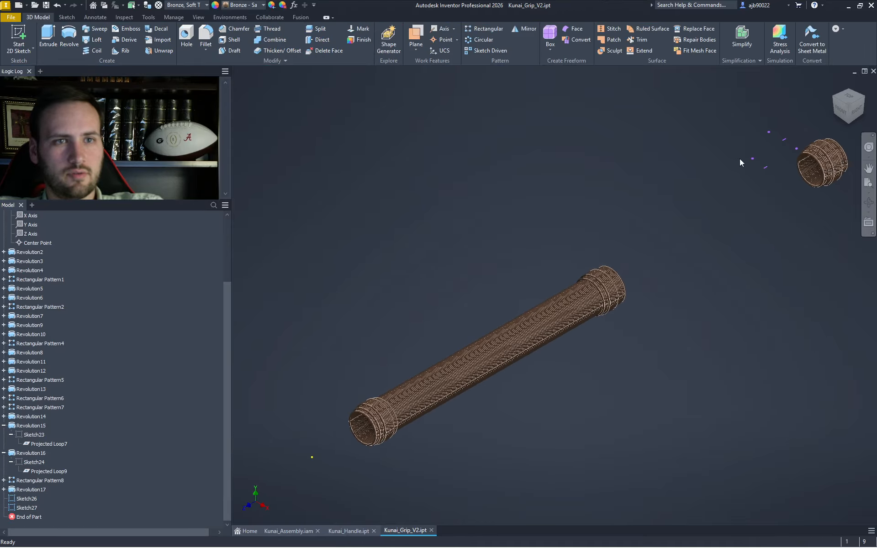
click(755, 159)
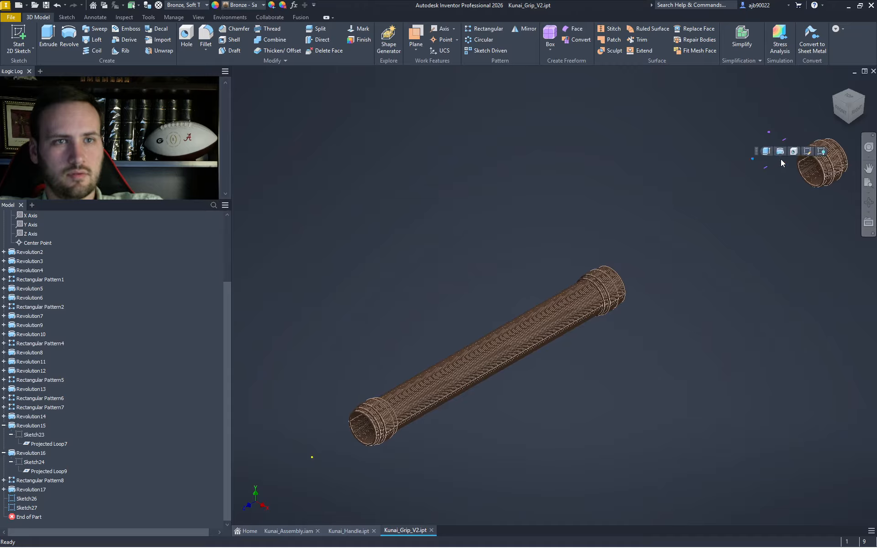
- Mirror the circle in Sketch26 across its vertical line and finish the sketch
click(807, 153)
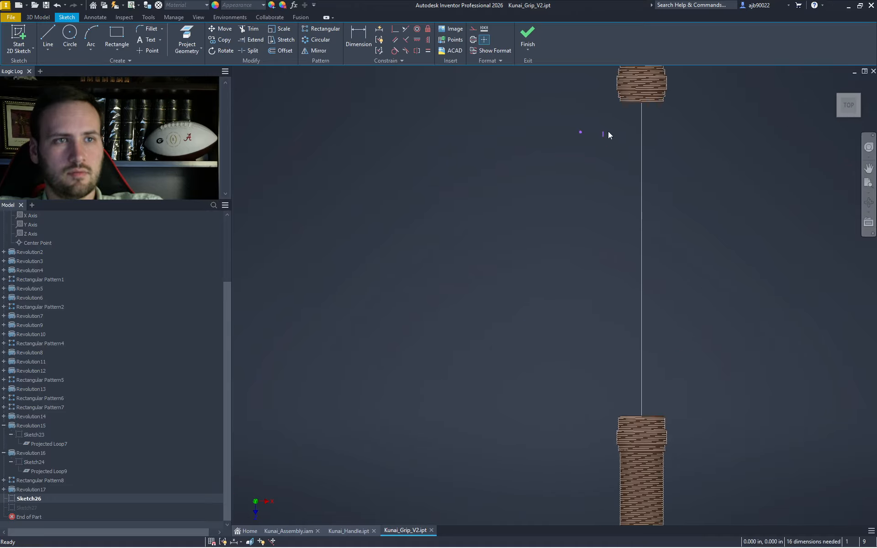
scroll(608, 133, up, 5)
click(312, 50)
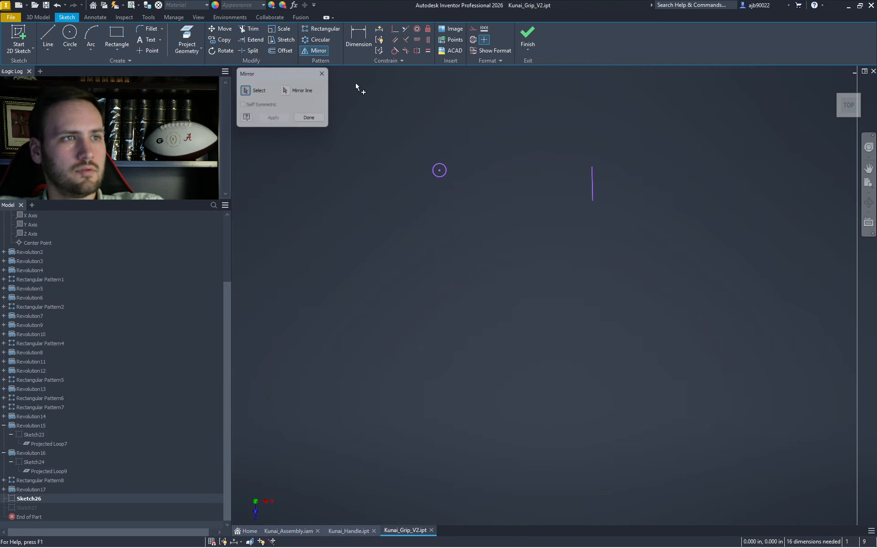
drag(505, 238, 401, 109)
click(288, 91)
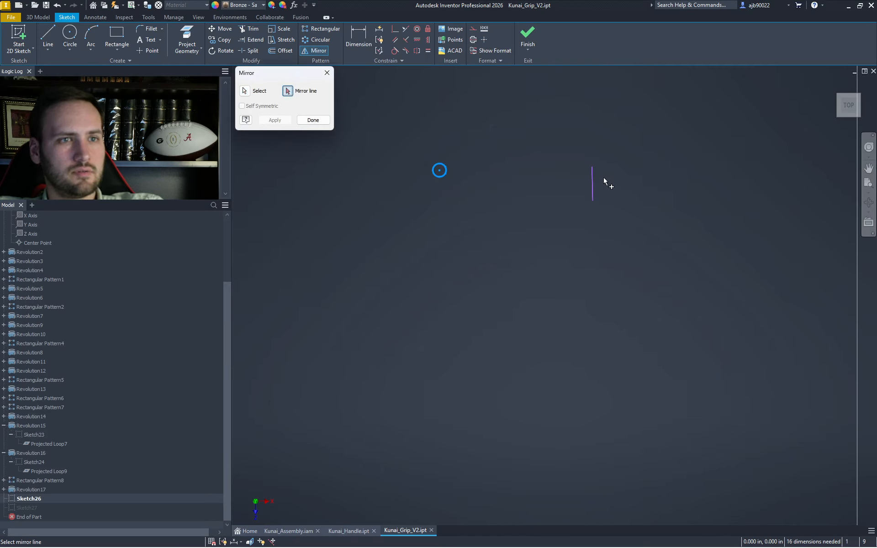
click(591, 181)
click(274, 119)
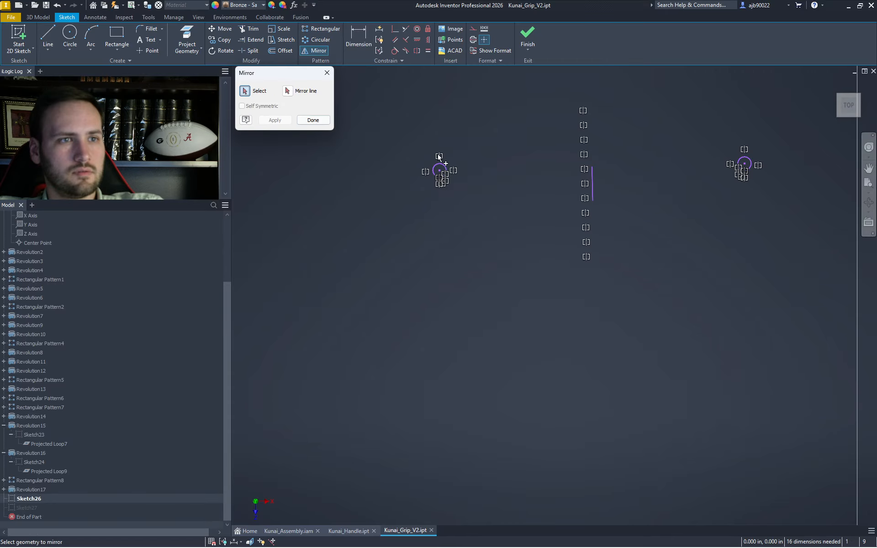
click(313, 120)
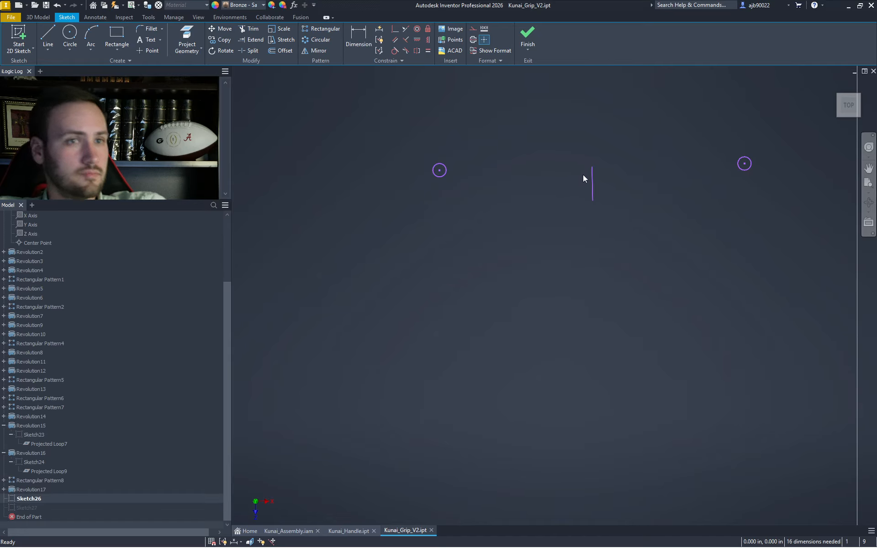
click(528, 46)
- Turn to a horizontal top view of the grip and reopen Sketch27 from its short line
click(847, 98)
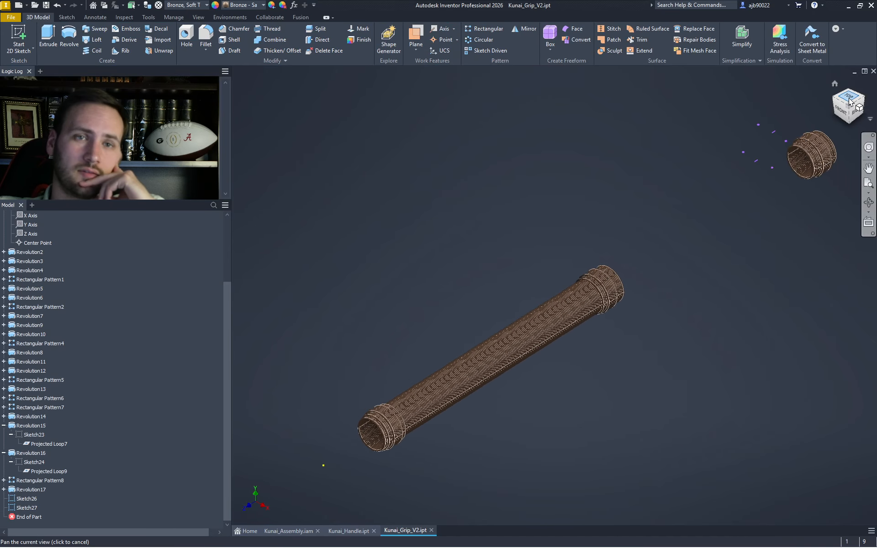
click(863, 90)
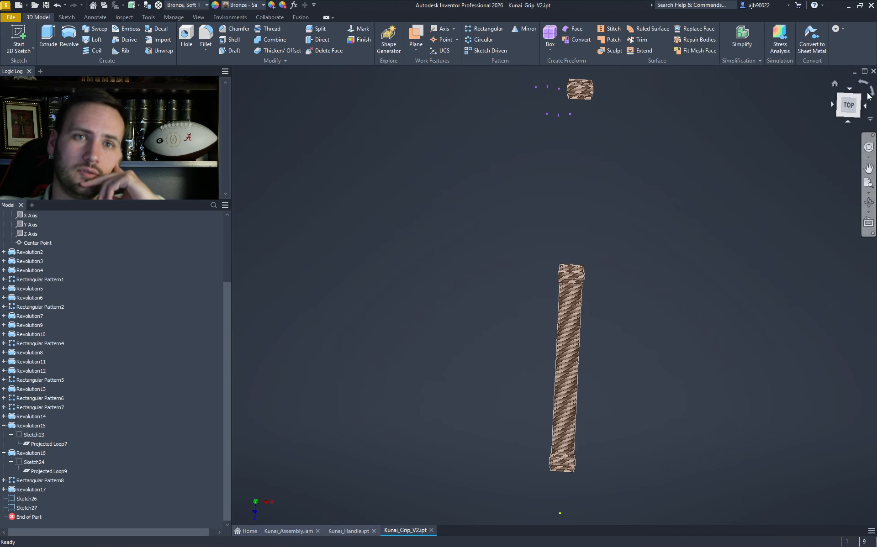
scroll(761, 265, up, 6)
middle_drag(806, 273, 645, 270)
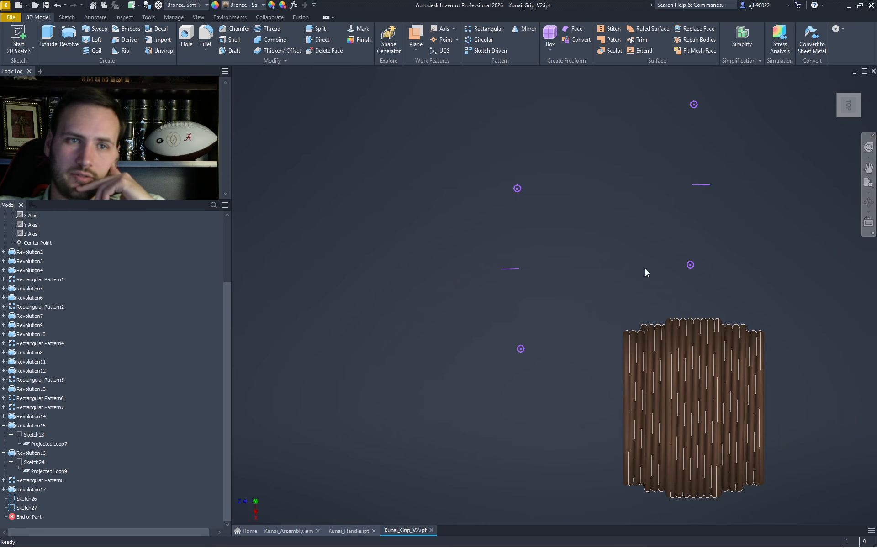
click(706, 185)
click(758, 181)
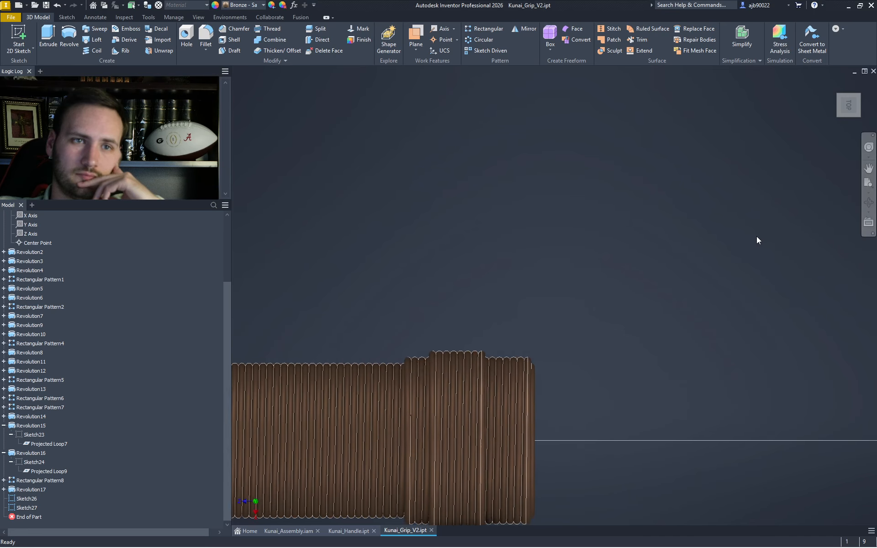
scroll(633, 259, up, 8)
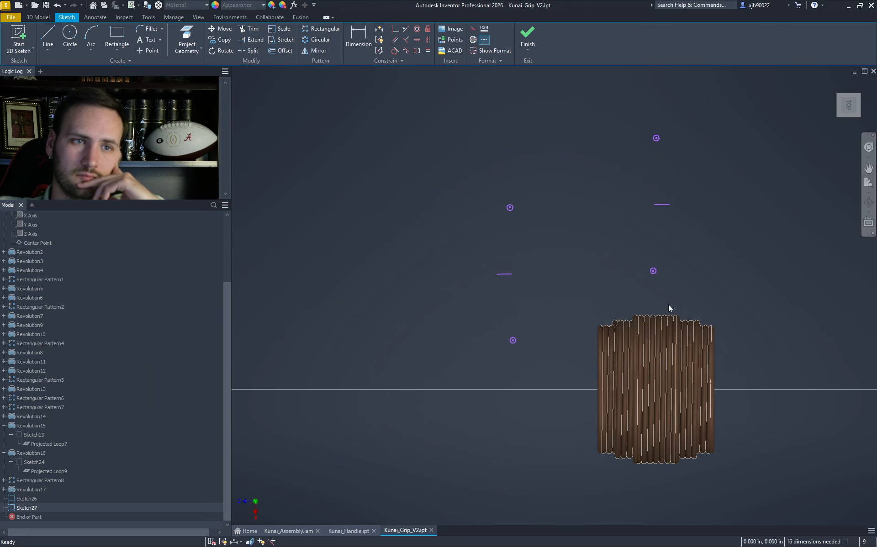
- Project the work points and line into Sketch27
scroll(604, 310, up, 5)
right_click(658, 293)
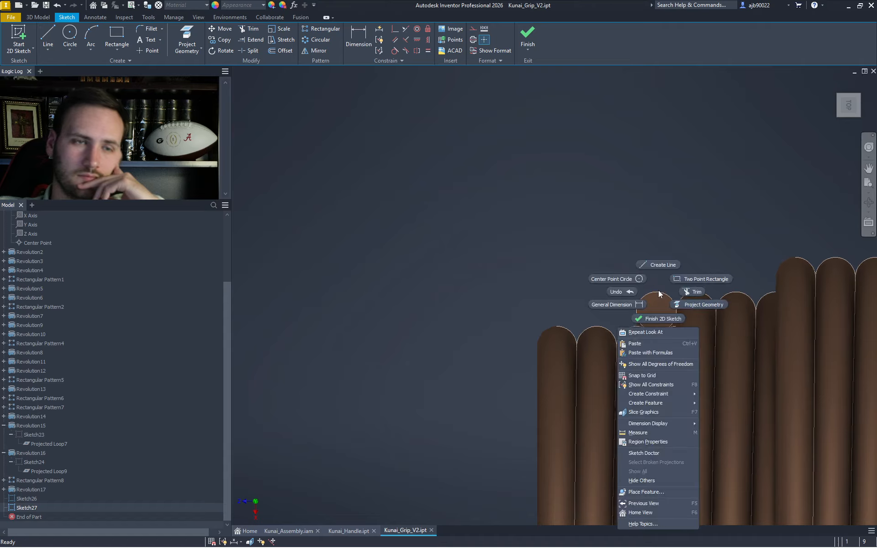
click(697, 307)
scroll(648, 293, down, 8)
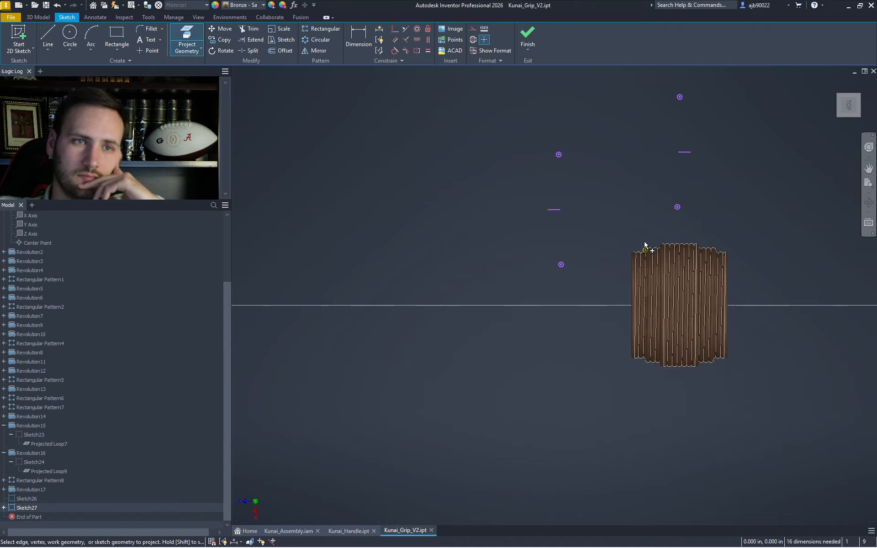
scroll(647, 290, up, 3)
drag(704, 296, 662, 137)
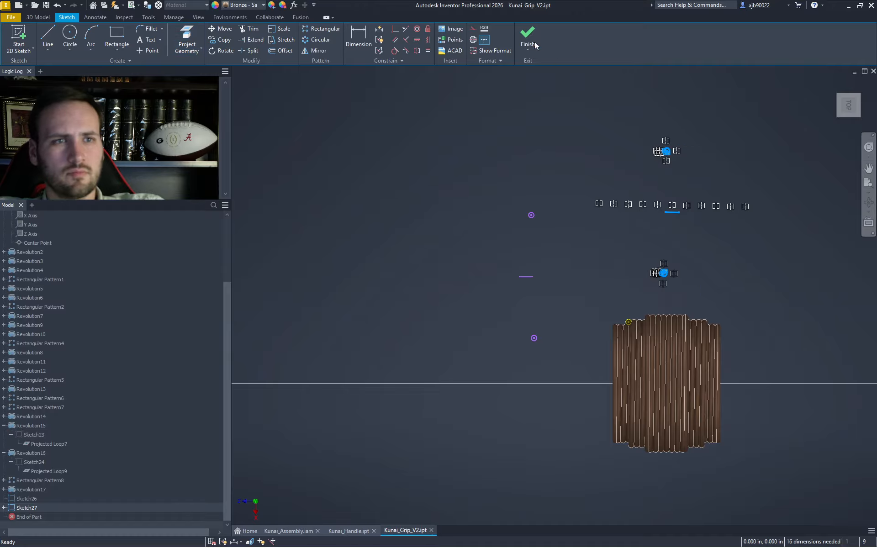
- Move the geometry from its top point onto the grip's top-left corner and start a revolve
click(220, 29)
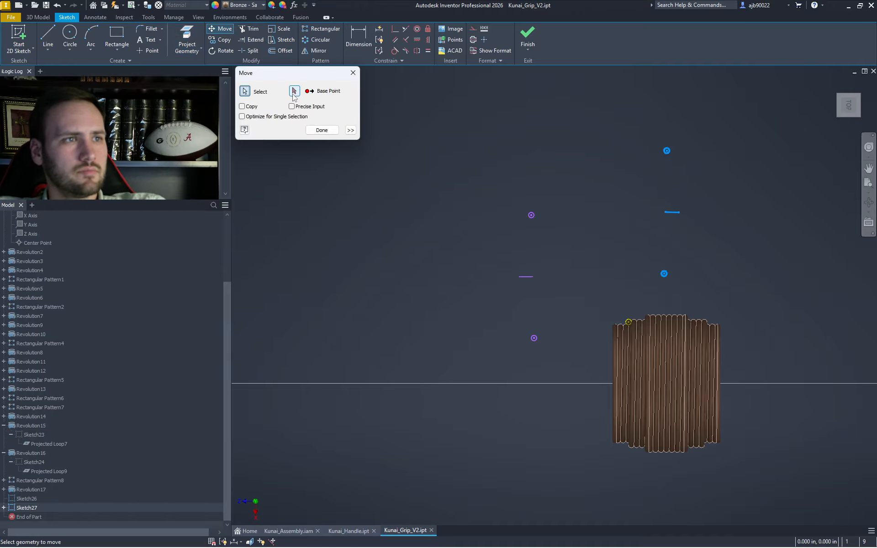
scroll(666, 152, up, 3)
click(667, 150)
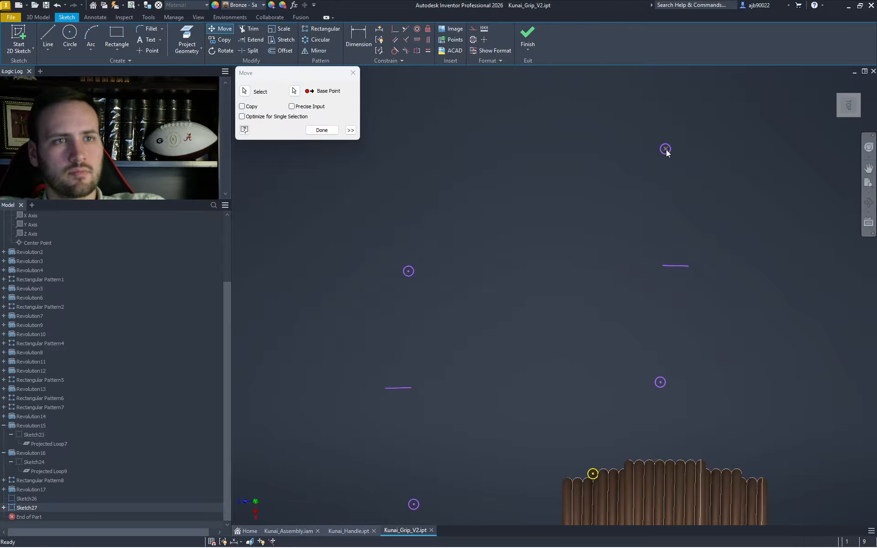
scroll(667, 153, down, 5)
scroll(640, 267, up, 4)
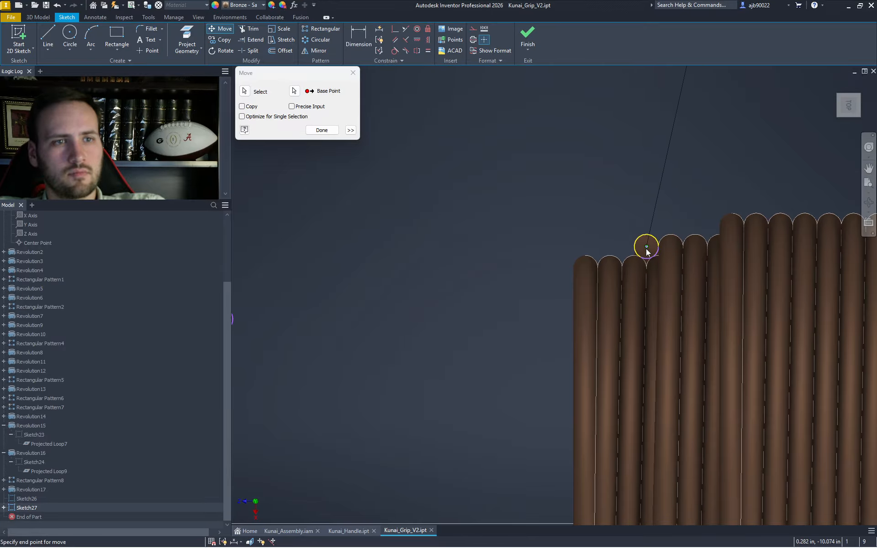
click(648, 249)
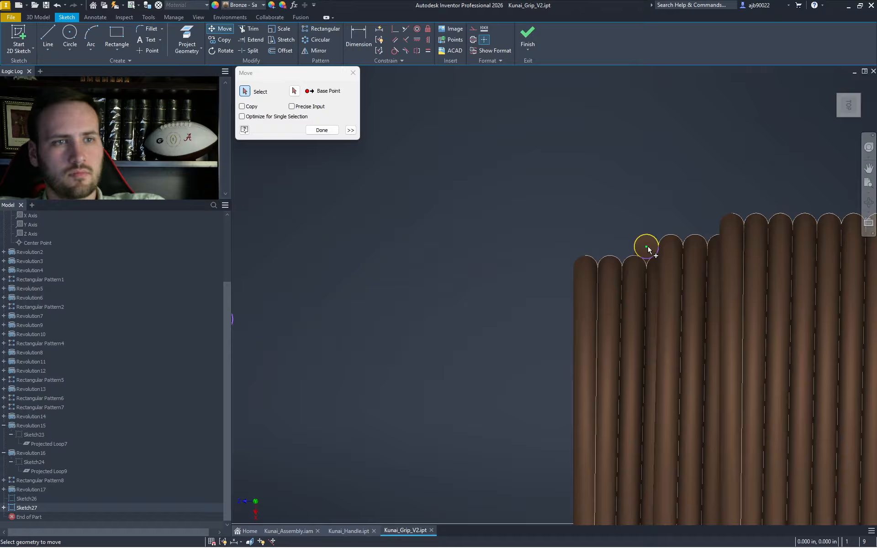
scroll(649, 248, down, 5)
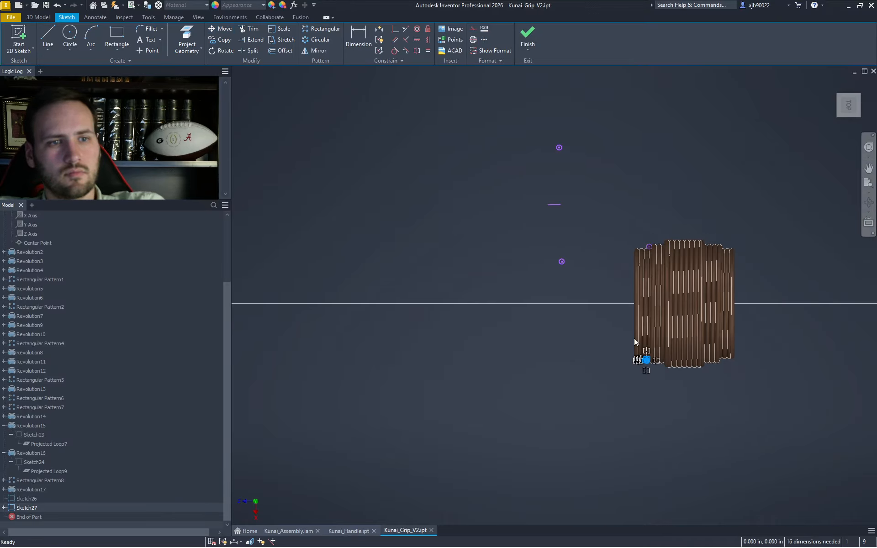
drag(637, 277, 615, 213)
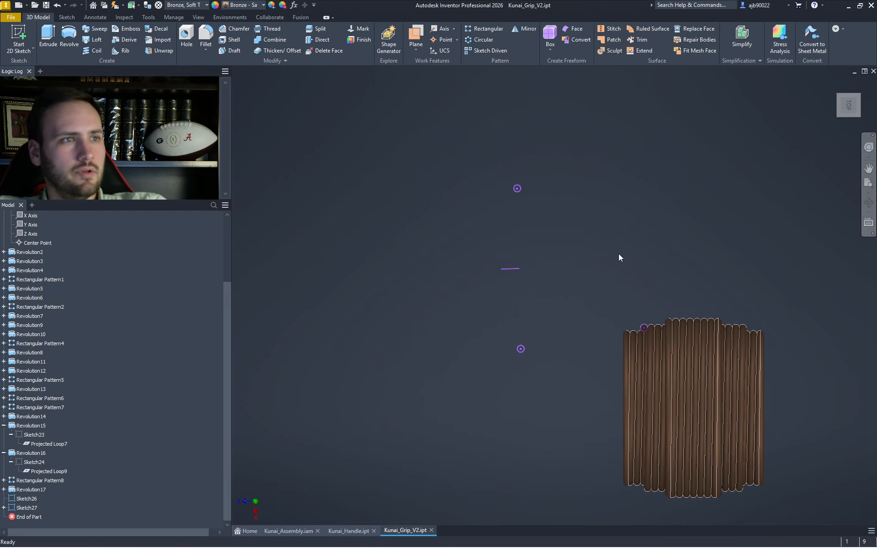
key(r)
scroll(633, 324, up, 6)
scroll(621, 310, up, 3)
- Revolve the small circle around the line through the grip as Revolution18
click(610, 277)
scroll(630, 298, down, 5)
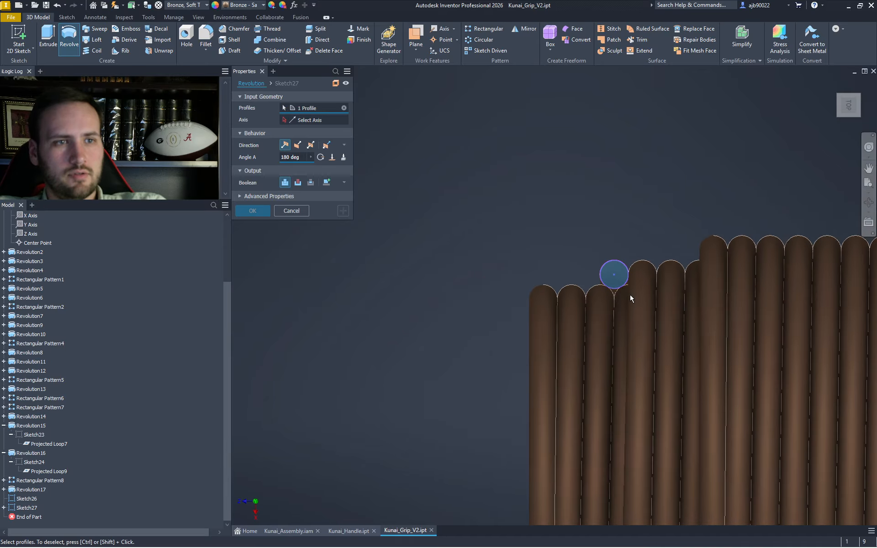
click(309, 120)
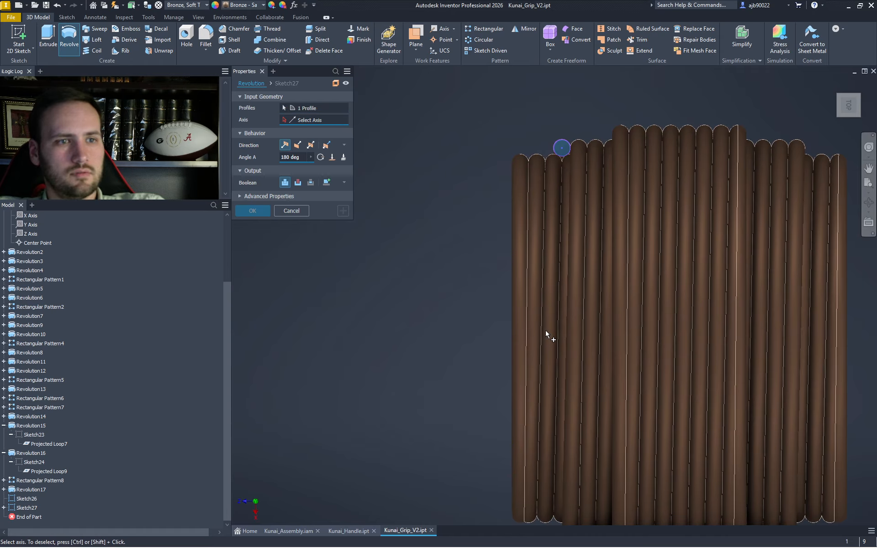
click(570, 344)
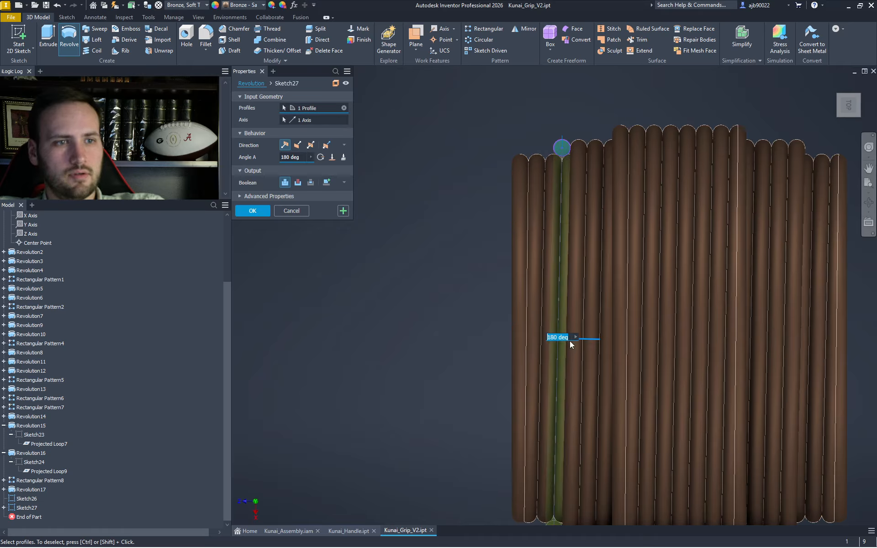
click(252, 211)
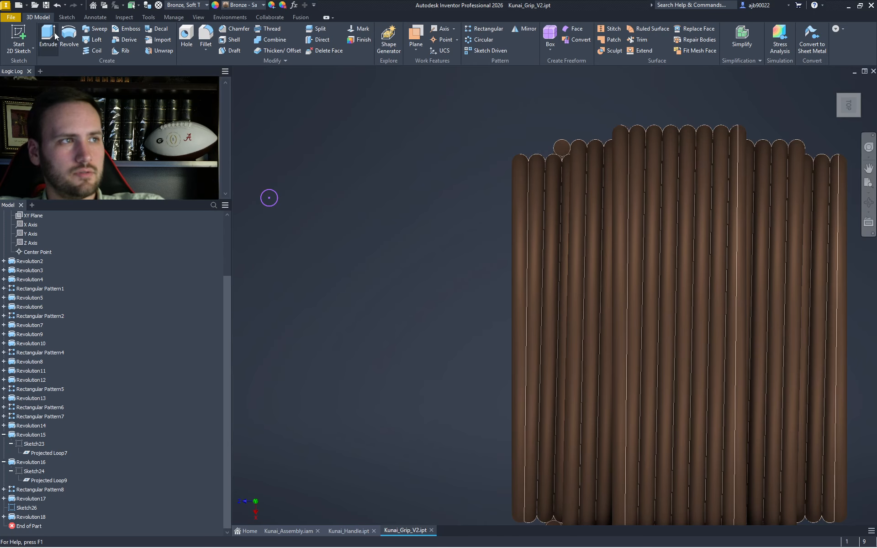
- Flip Revolution18's direction, then reopen Sketch26 for editing
double_click(31, 516)
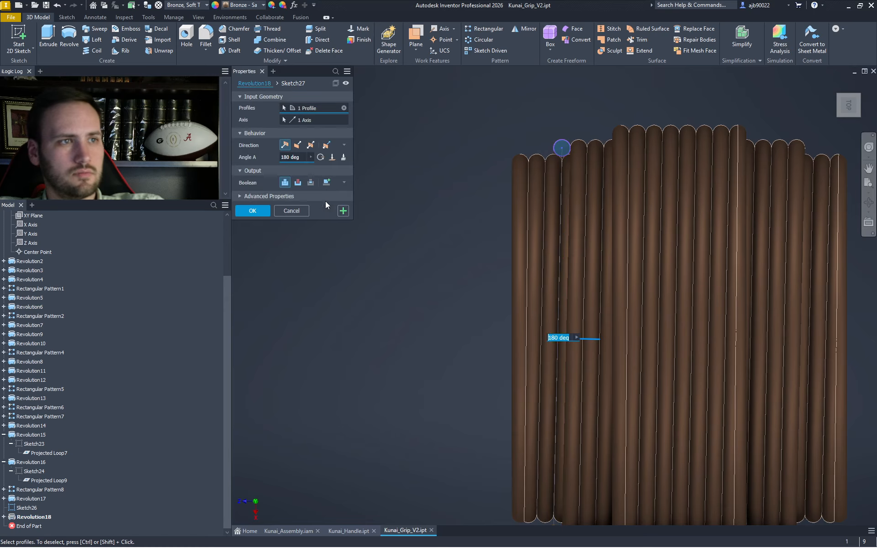
click(302, 145)
key(Return)
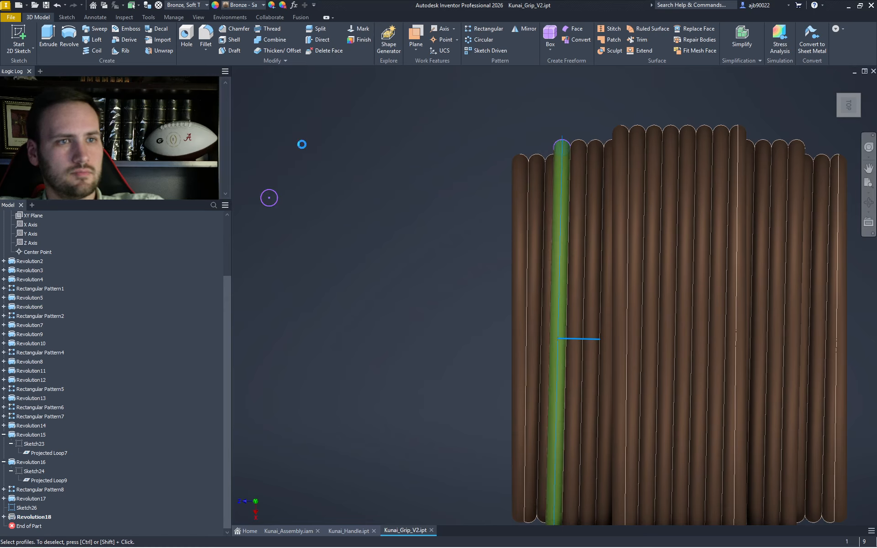
scroll(497, 302, up, 5)
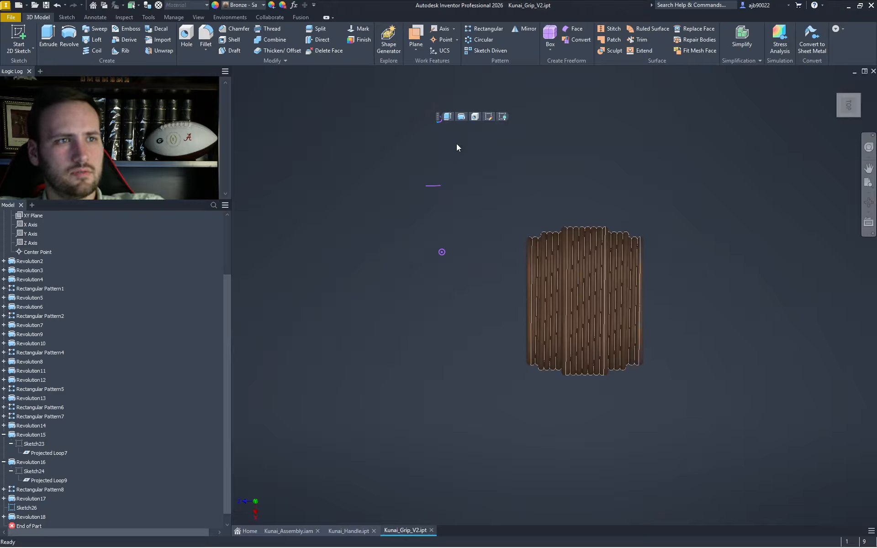
click(487, 118)
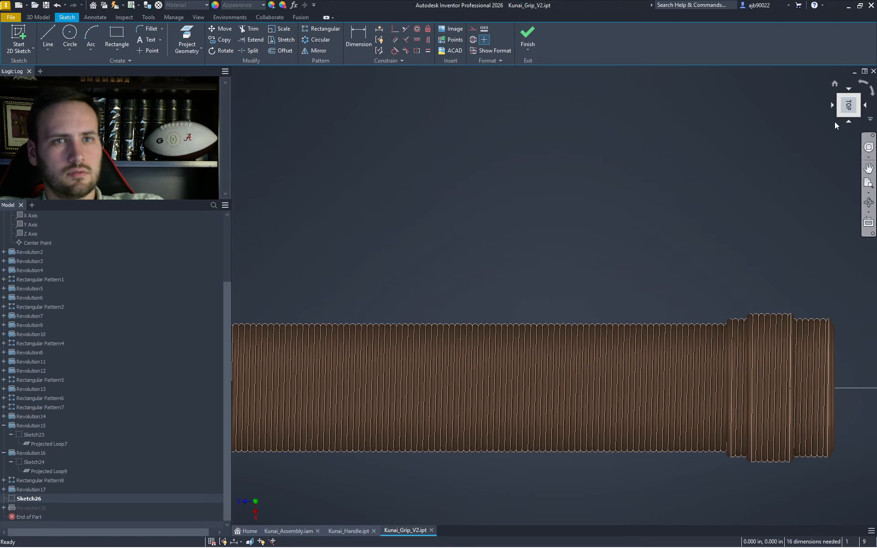
- Finish Sketch26 and move End of Part to below Revolution18
click(865, 108)
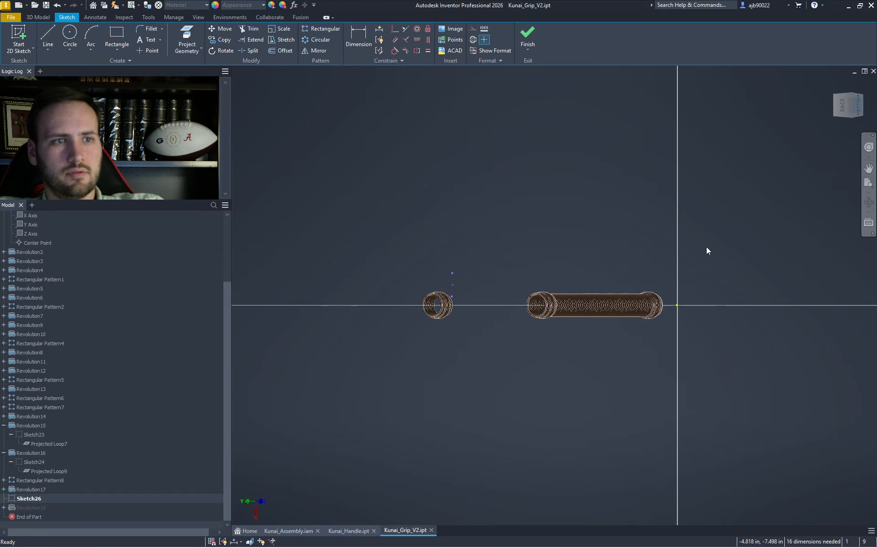
scroll(334, 295, up, 5)
scroll(386, 363, down, 2)
scroll(369, 345, up, 2)
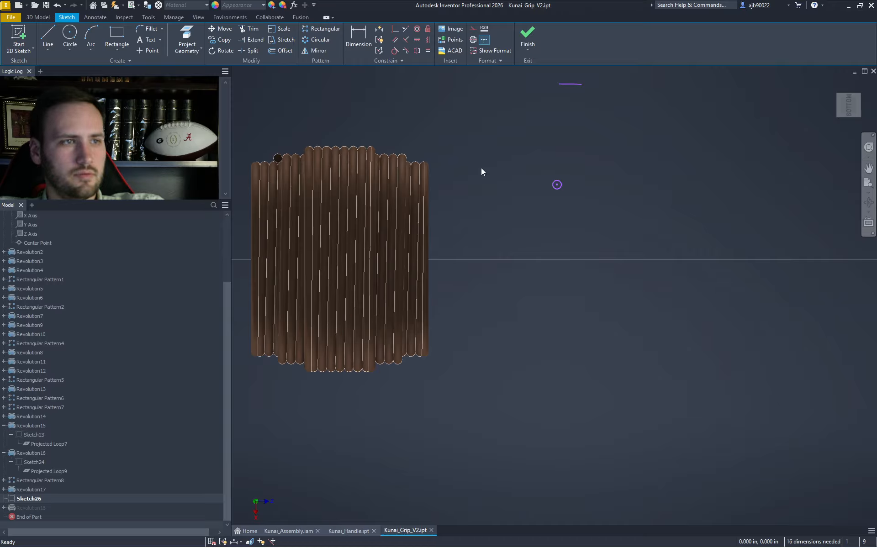
click(527, 36)
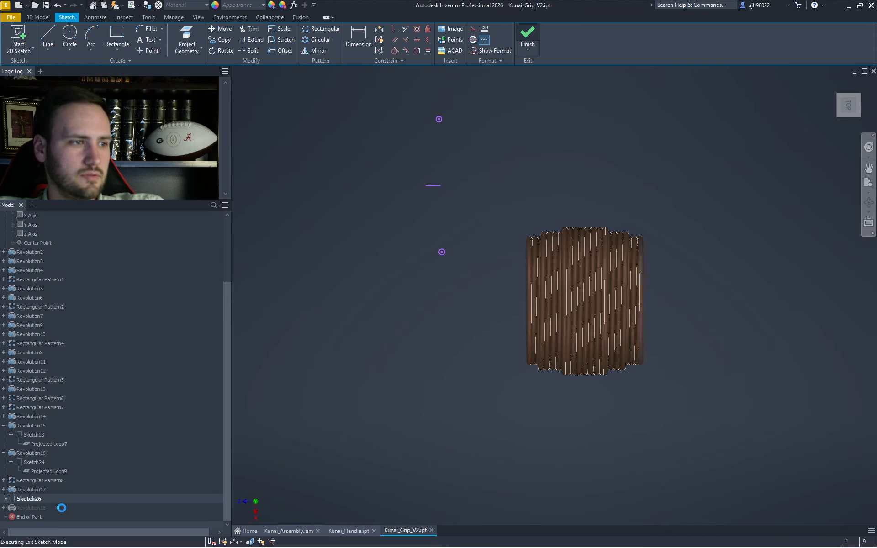
mouse_move(28, 517)
mouse_down()
mouse_move(25, 488)
mouse_move(60, 511)
mouse_up()
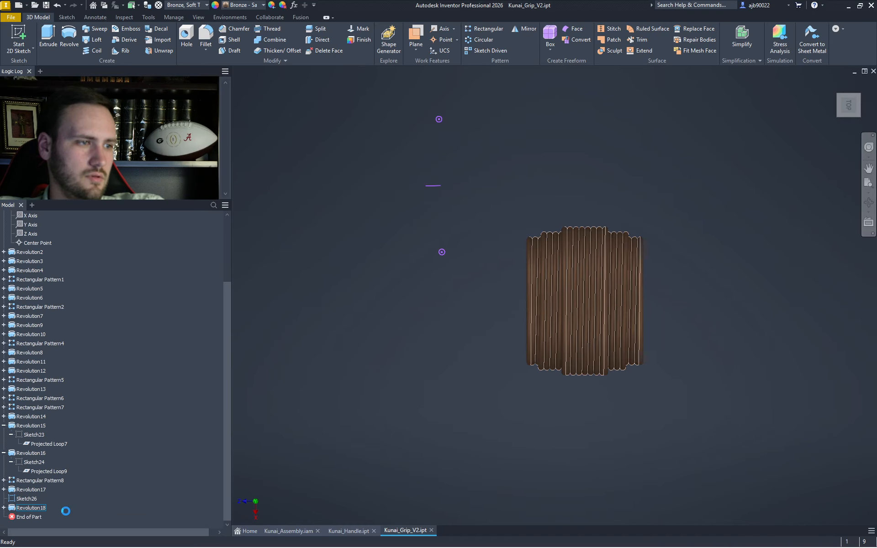
- Select Sketch26's points near the small part, then begin a new 2D sketch
double_click(32, 499)
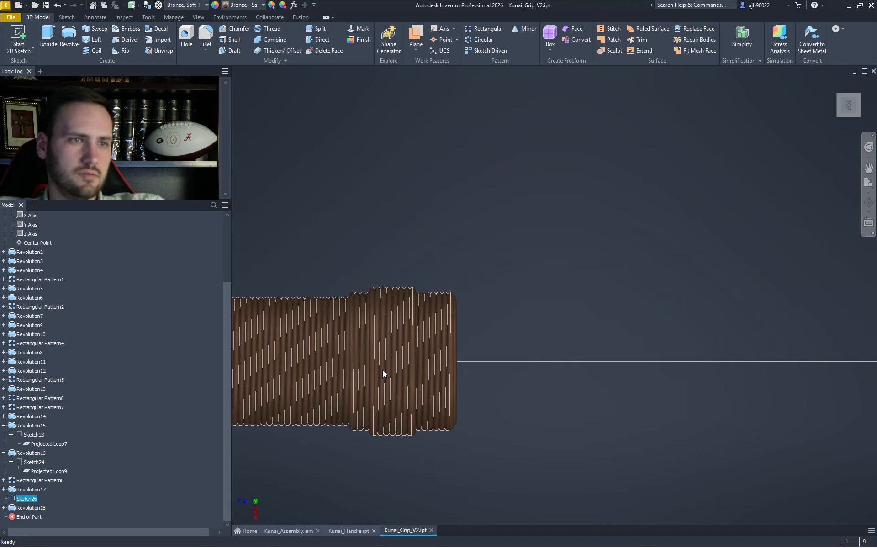
drag(676, 421, 591, 279)
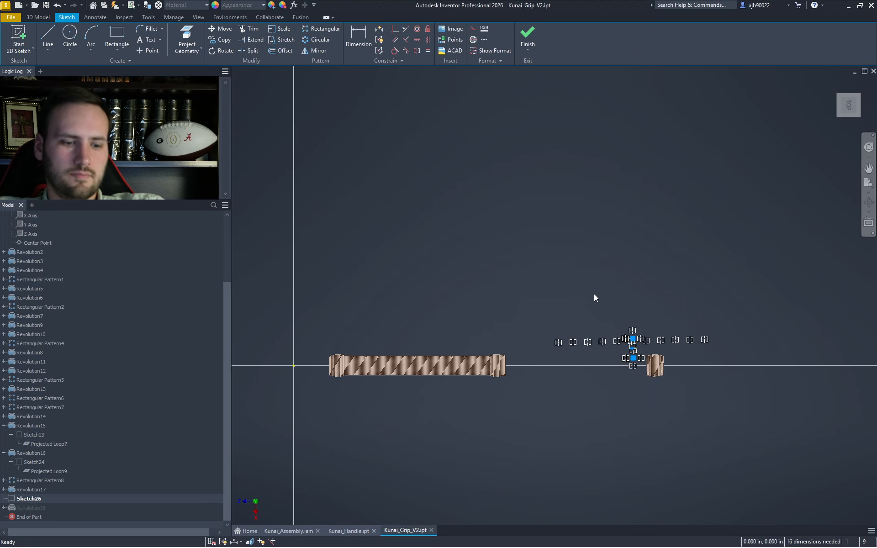
click(527, 37)
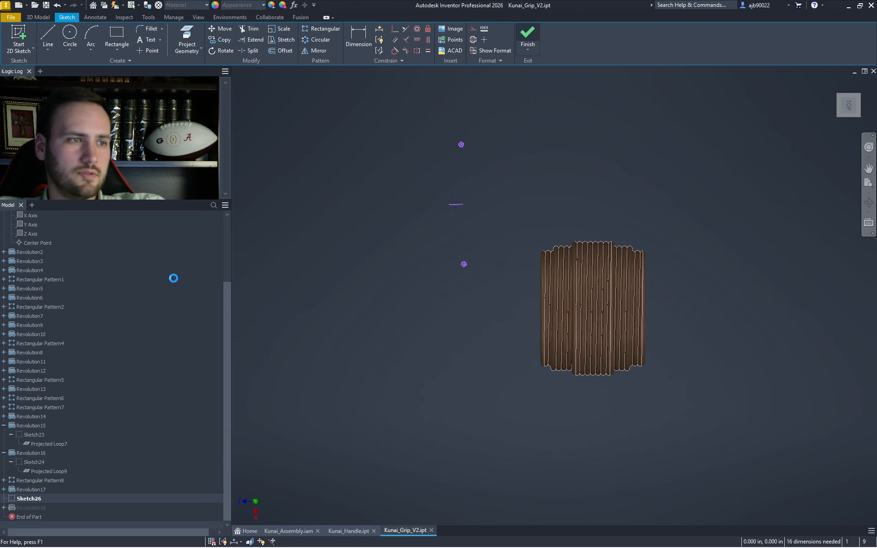
click(18, 39)
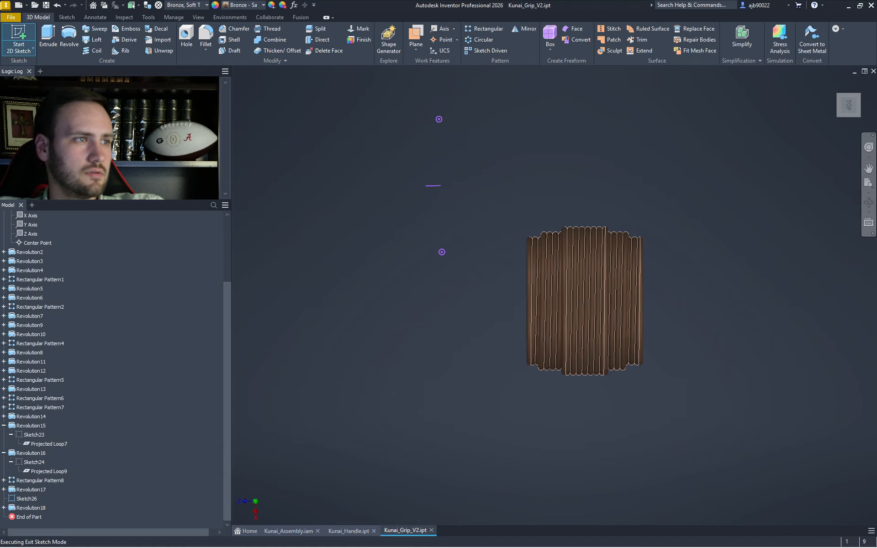
scroll(34, 237, up, 1)
- Create Sketch28 on the XZ plane, then delete Sketch26 from the model tree
click(34, 225)
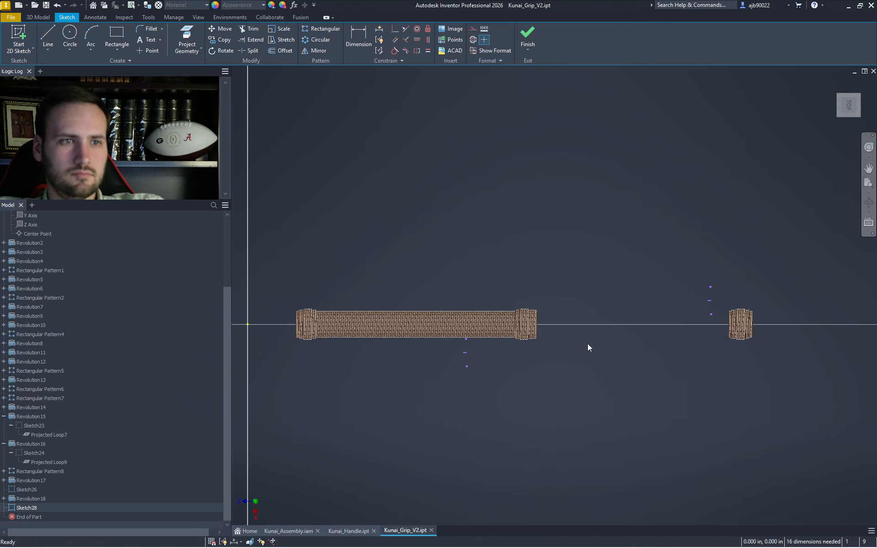
click(523, 32)
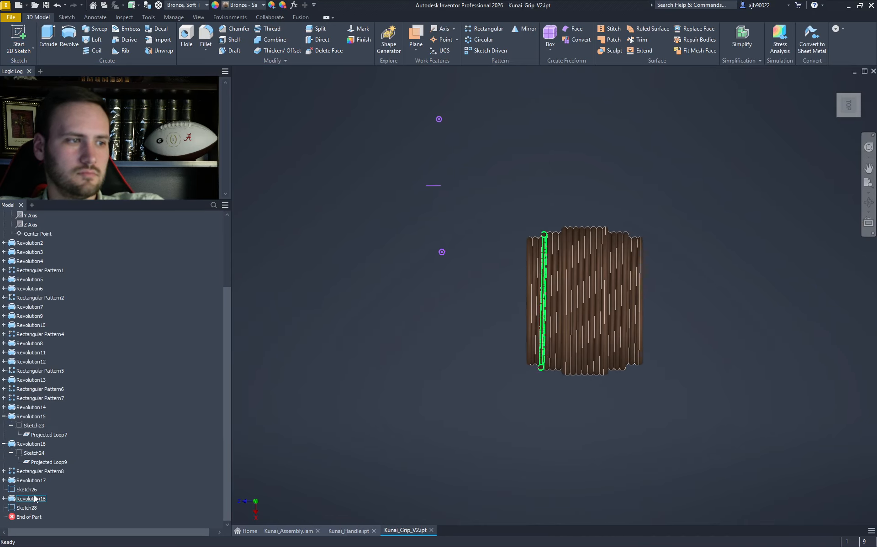
click(29, 489)
key(Delete)
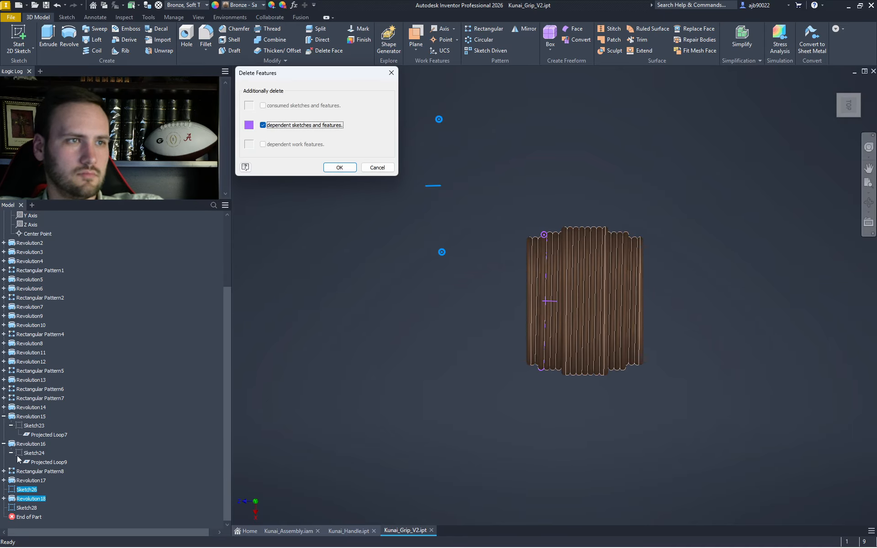
key(Return)
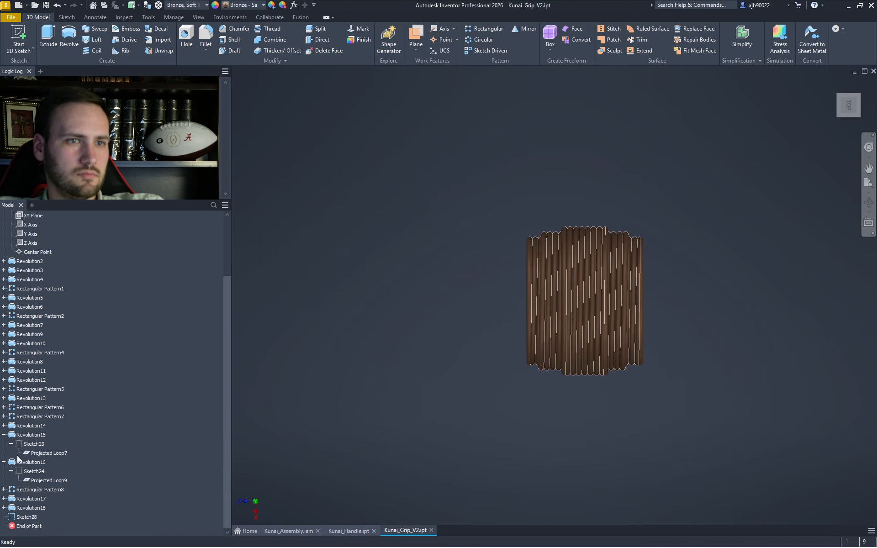
- Reopen Sketch28 for editing from the model tree
click(22, 516)
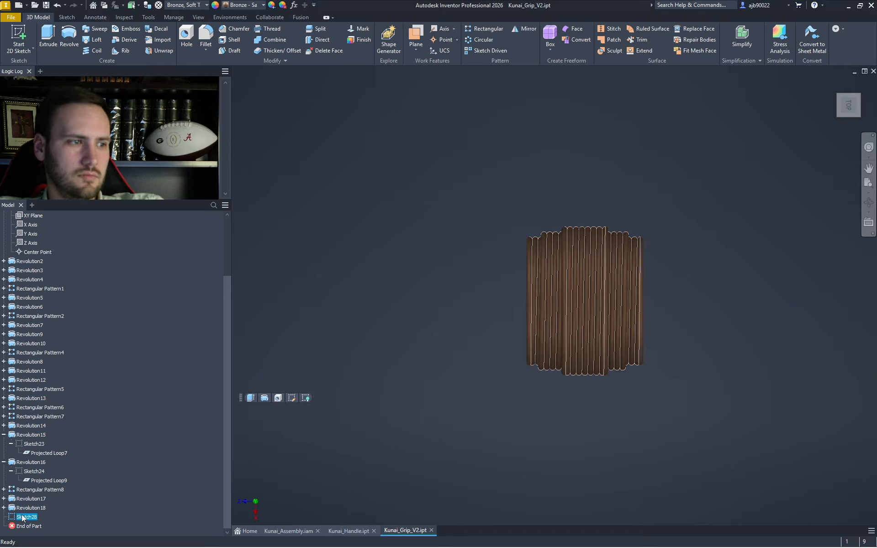
scroll(325, 446, up, 3)
click(327, 445)
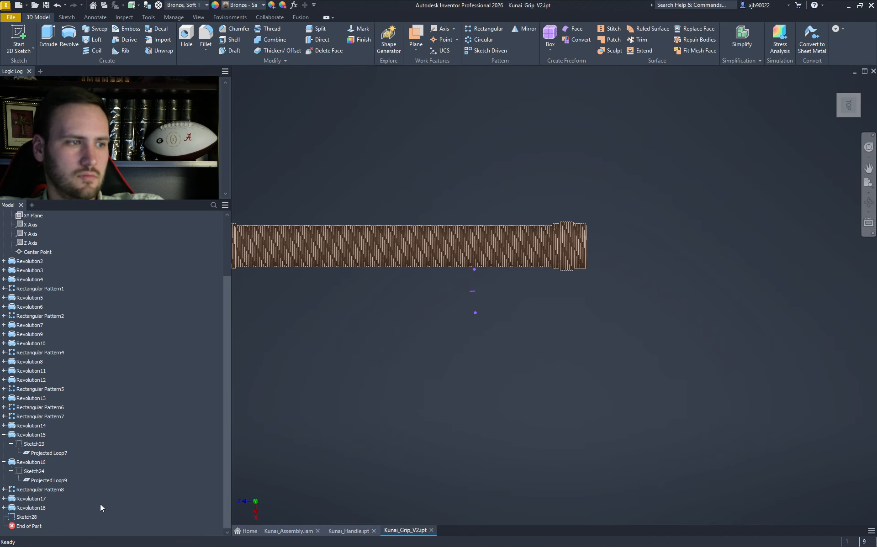
double_click(24, 517)
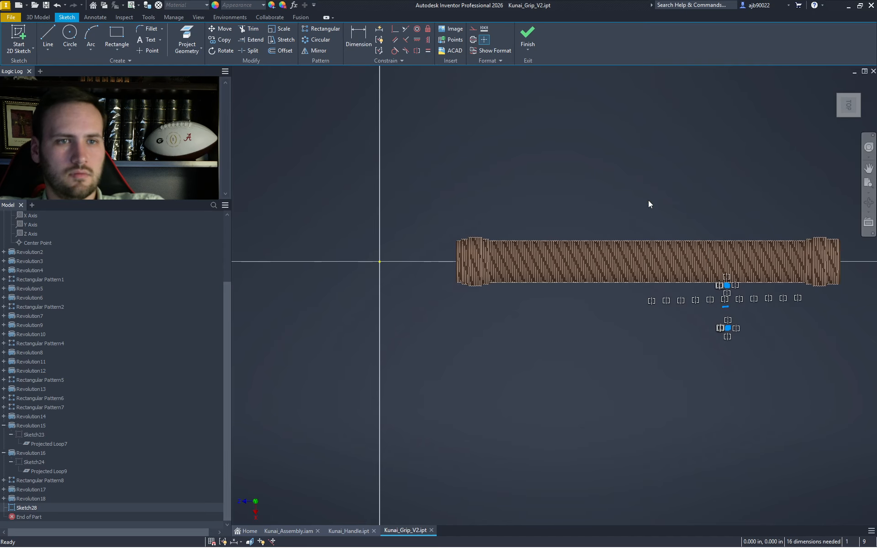
- Move Sketch28's geometry toward the right grip piece
click(220, 28)
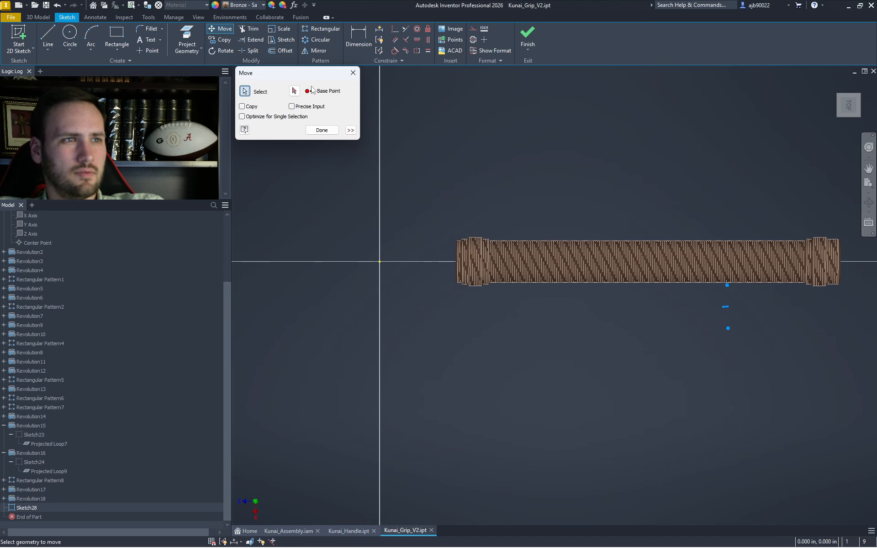
click(695, 342)
scroll(720, 359, down, 2)
middle_drag(720, 359, 503, 395)
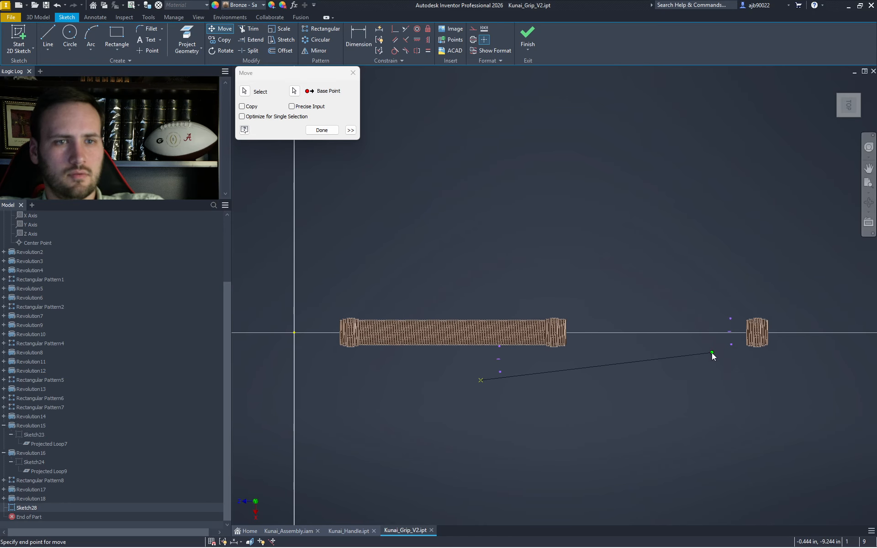
click(714, 353)
scroll(749, 352, up, 7)
key(Escape)
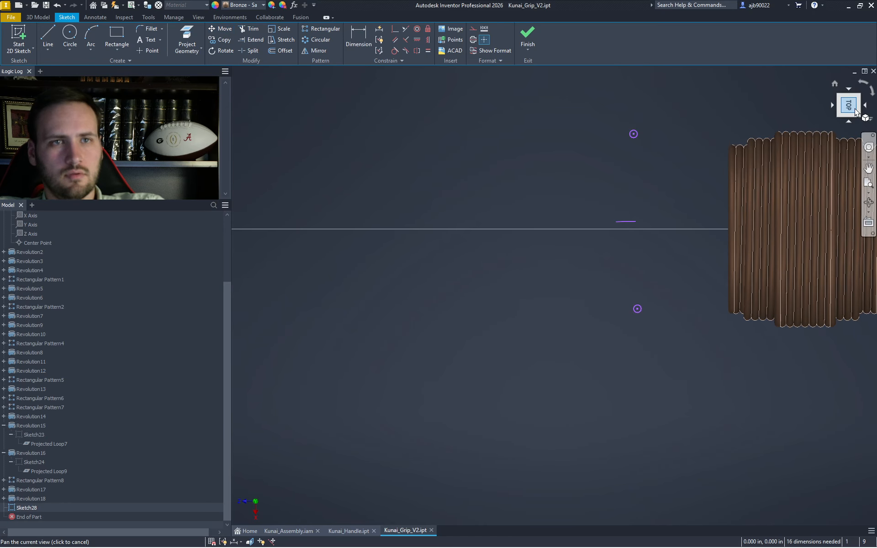
- From the bottom view, project the strand's end point into Sketch28
click(864, 109)
click(864, 110)
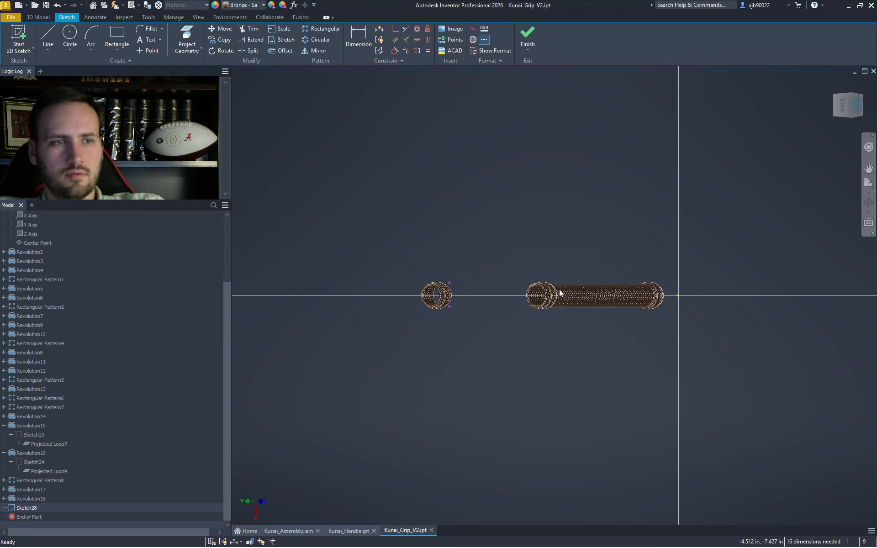
scroll(416, 325, up, 10)
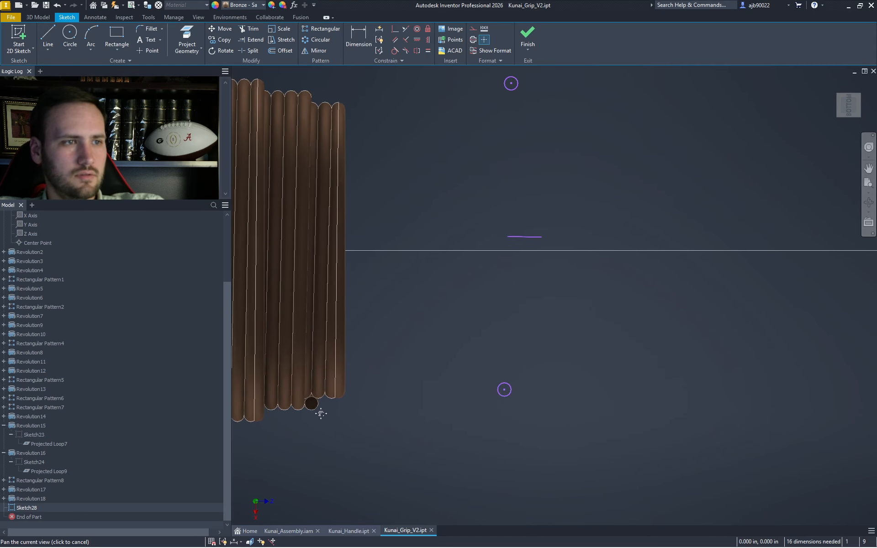
drag(578, 474, 535, 368)
drag(470, 84, 470, 82)
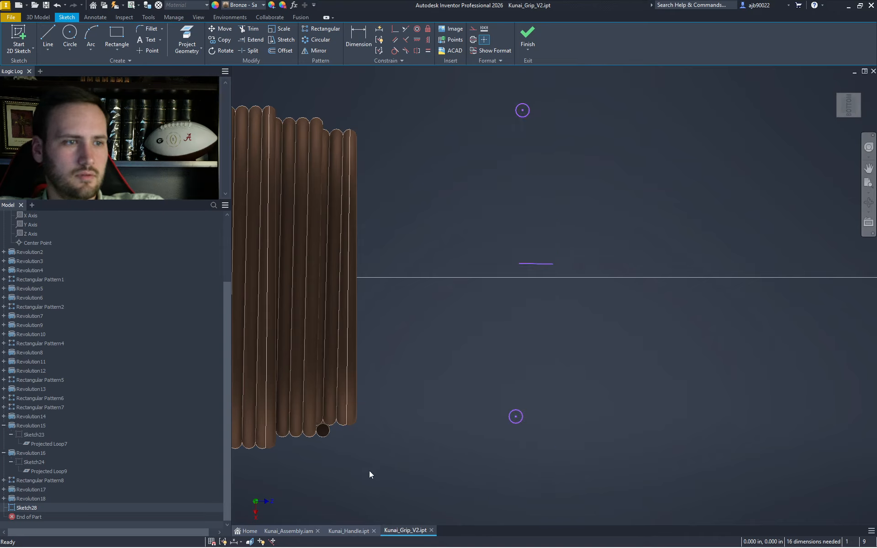
right_click(369, 471)
click(390, 470)
click(318, 431)
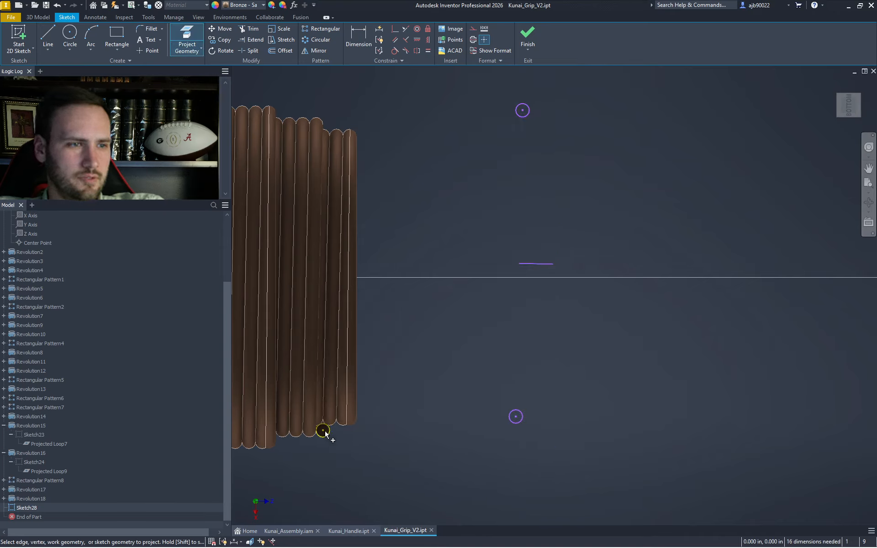
key(Escape)
- Move the circles and line from the circle centre onto the projected point, then delete the upper circle
drag(589, 485, 421, 81)
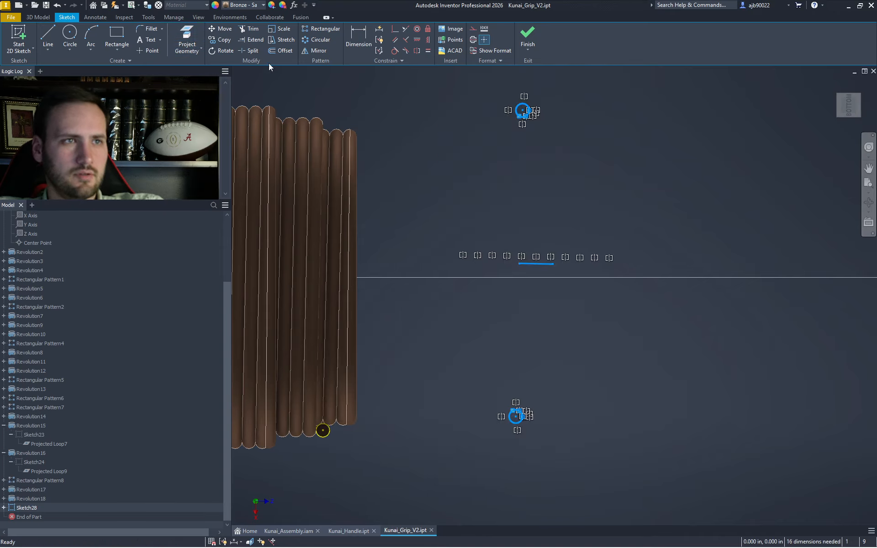
click(224, 28)
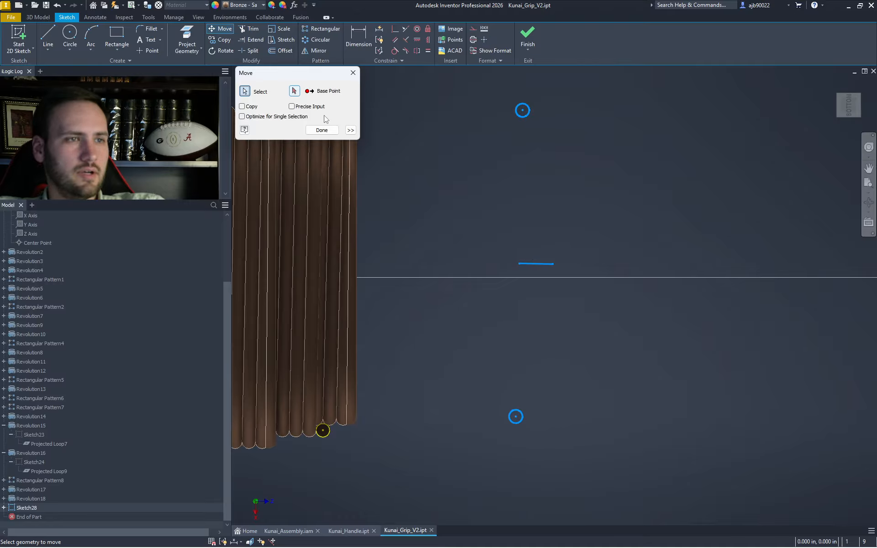
click(516, 417)
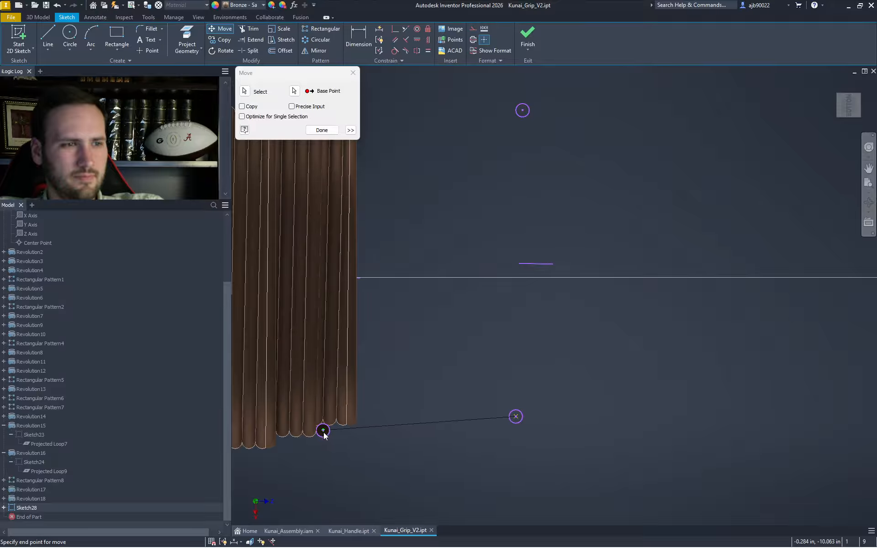
click(323, 430)
scroll(433, 440, down, 5)
key(Escape)
drag(463, 387, 373, 283)
key(Delete)
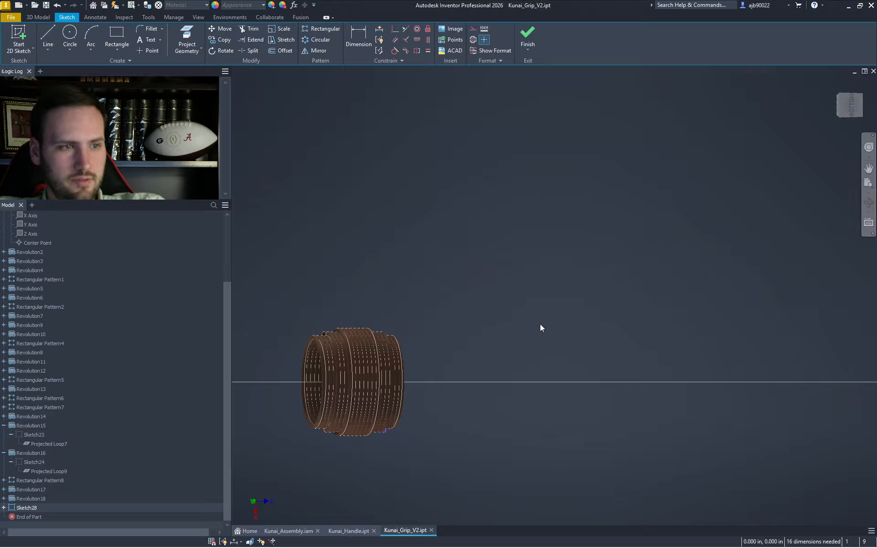
- Revolve Sketch28's circle about the sketch line, joined to the grip, in the default direction
key(r)
click(865, 106)
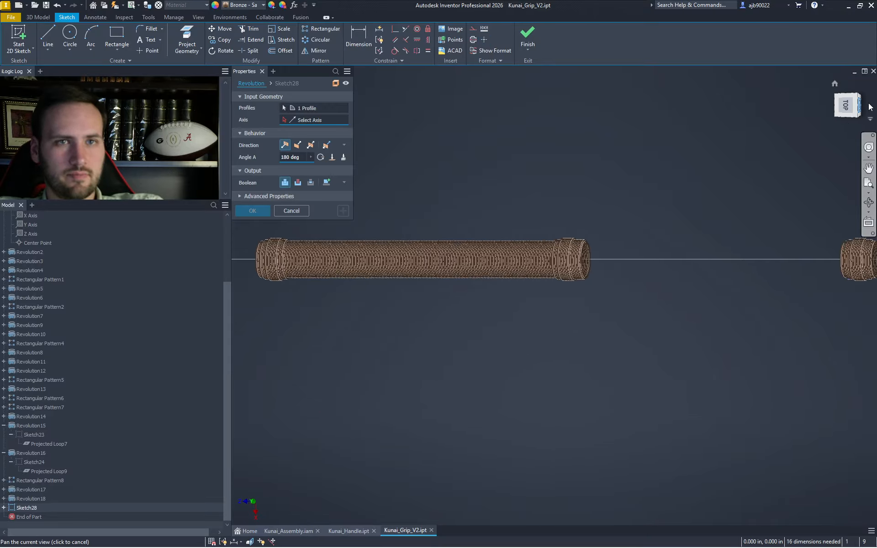
click(867, 106)
scroll(345, 313, up, 8)
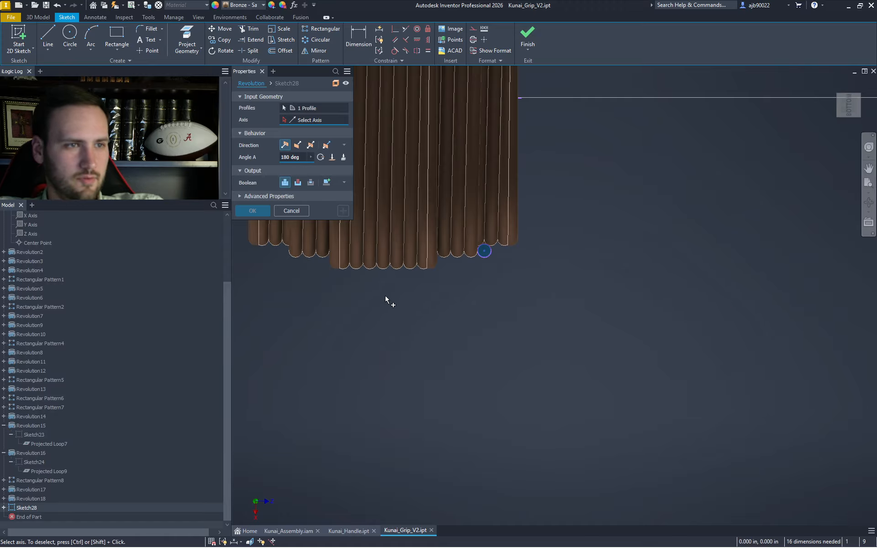
middle_drag(473, 137, 441, 237)
click(473, 199)
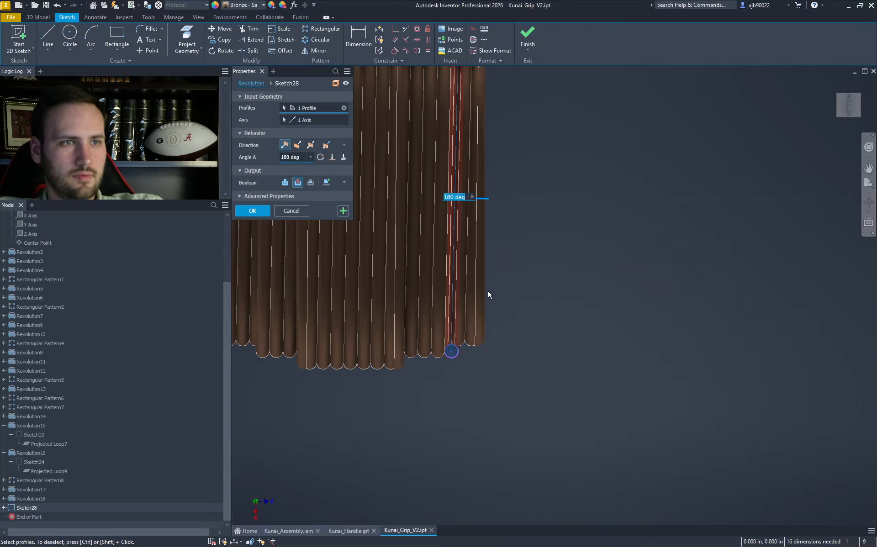
click(285, 183)
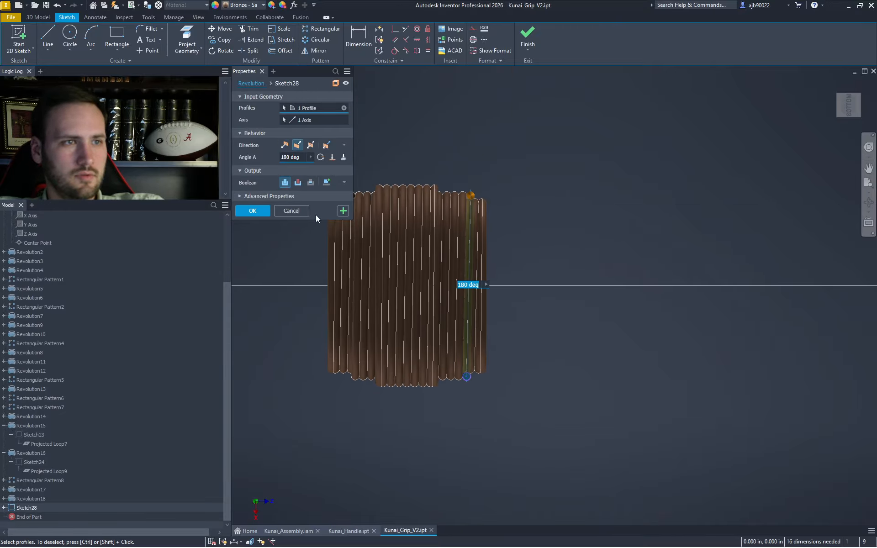
click(285, 147)
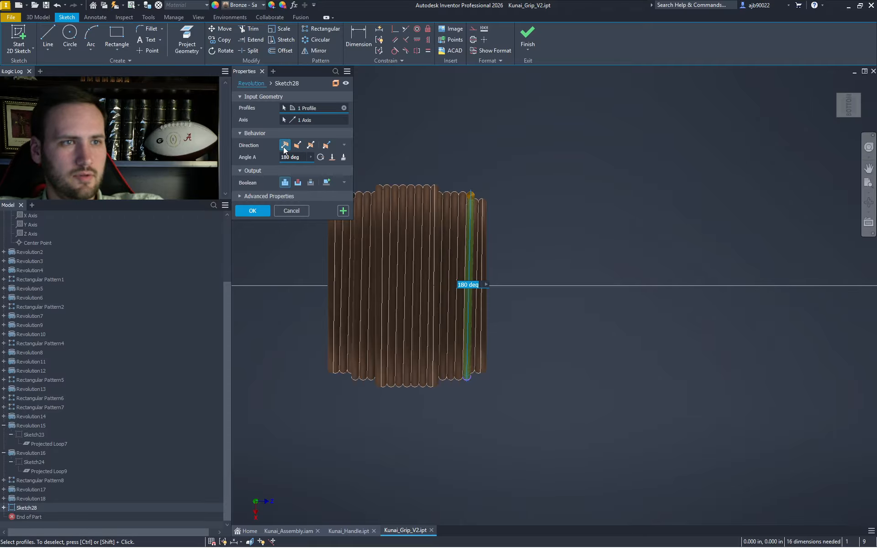
key(Return)
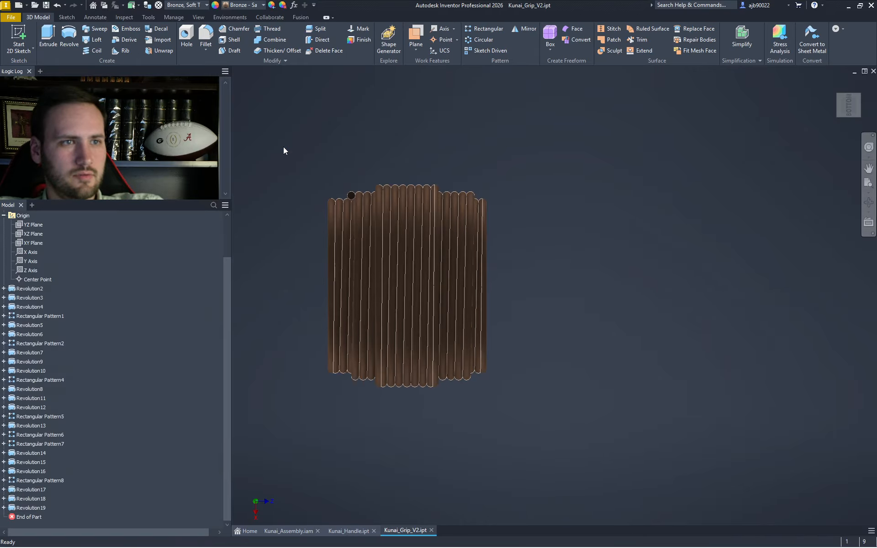
click(848, 123)
click(848, 122)
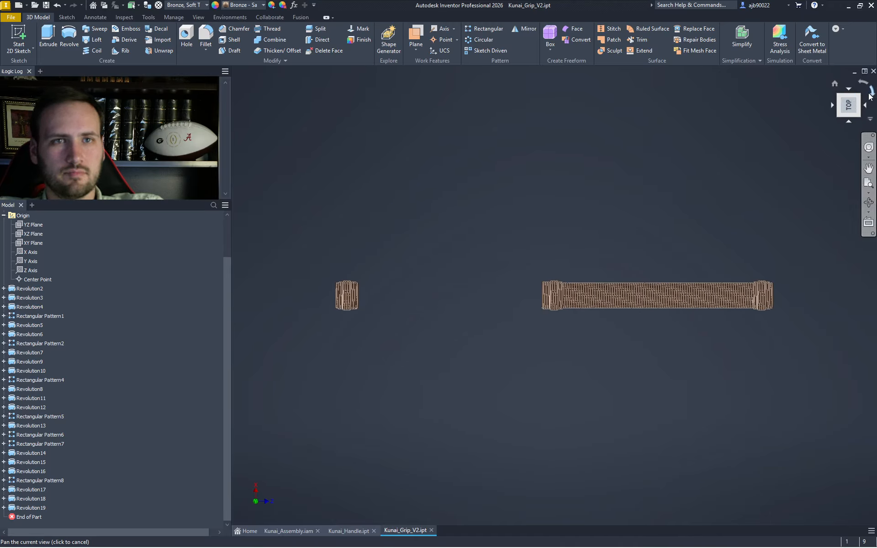
- Roll and reorient the view with the ViewCube to inspect the new strand on the grip ring
click(872, 95)
click(873, 97)
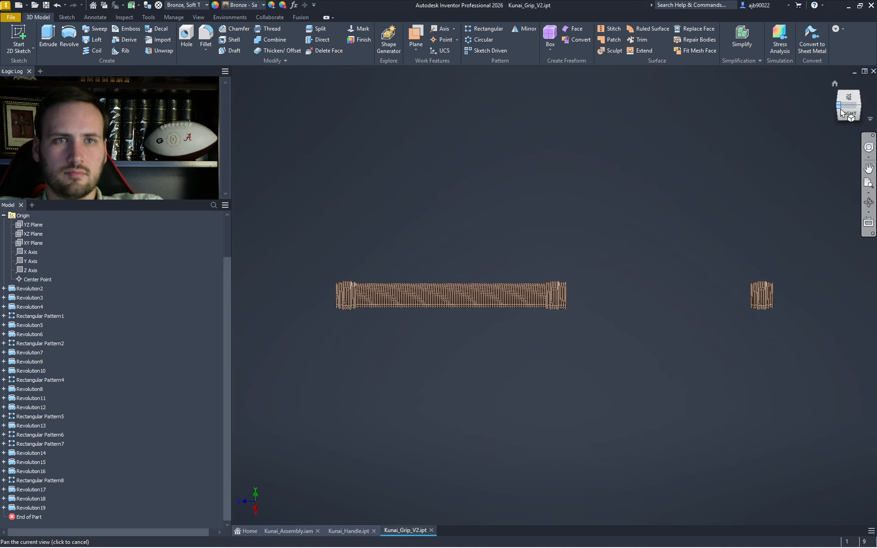
click(840, 109)
scroll(745, 239, up, 5)
scroll(703, 227, down, 3)
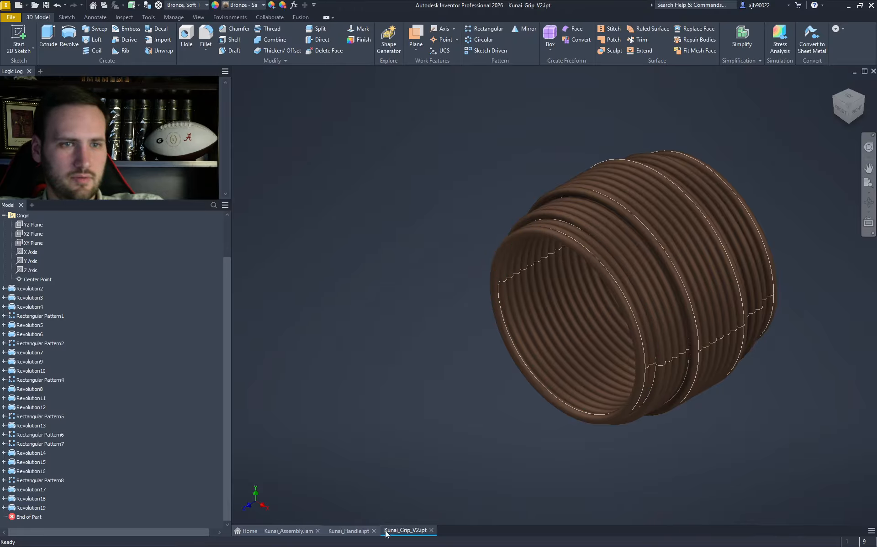
click(842, 97)
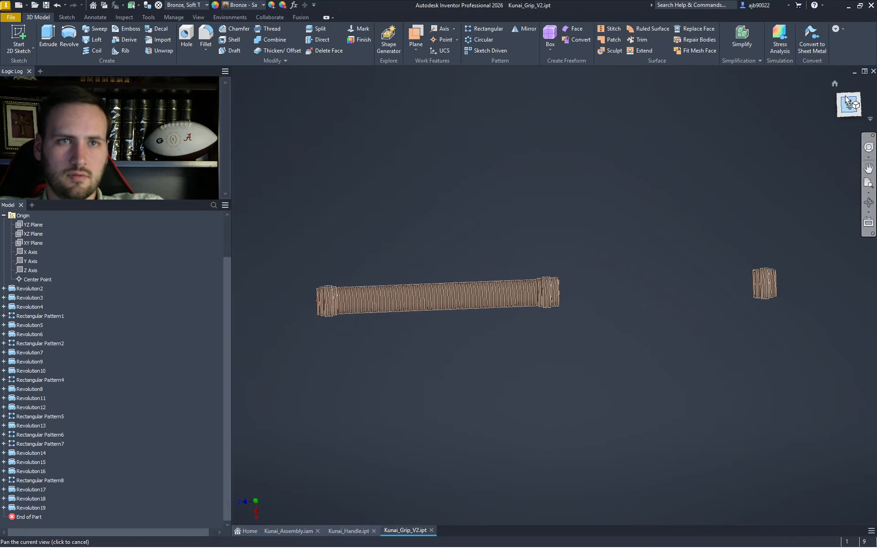
click(841, 97)
- Zoom in and select Revolution18 and Revolution19 as the rectangular pattern's features
scroll(685, 185, up, 8)
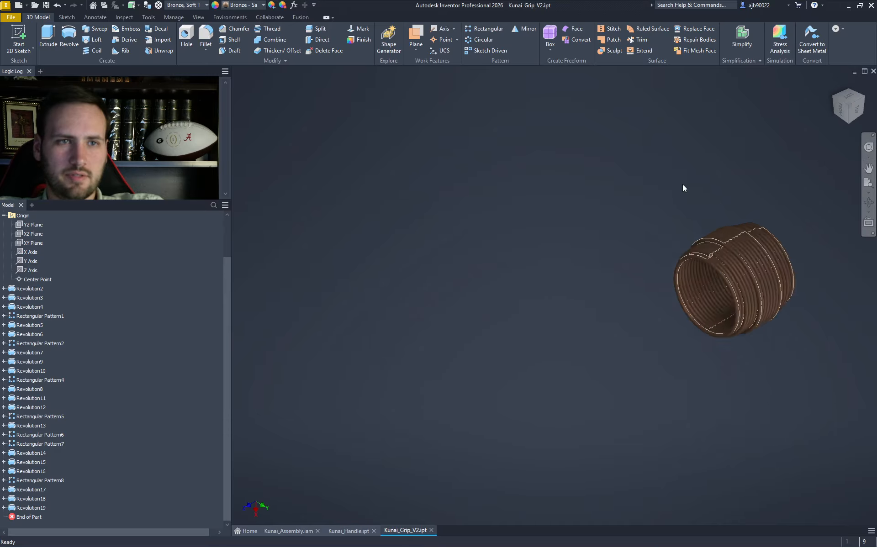
scroll(739, 320, up, 5)
scroll(726, 305, up, 3)
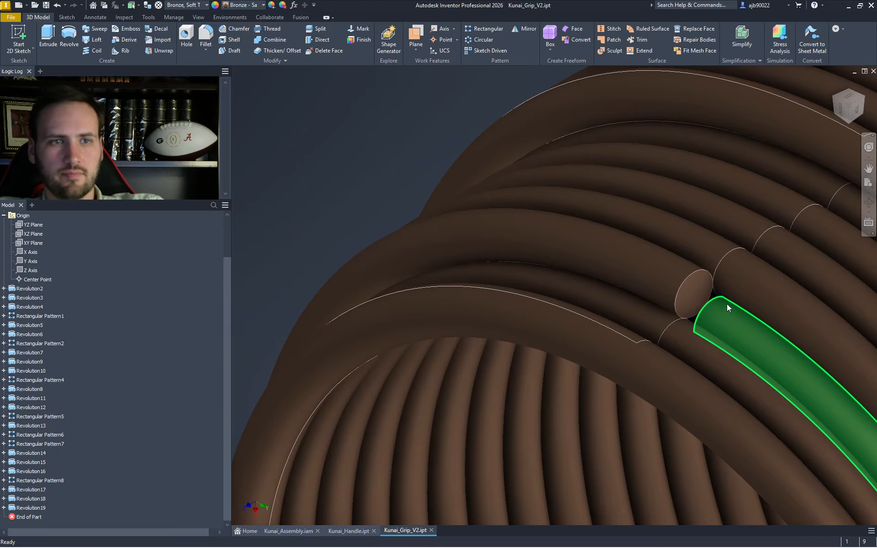
scroll(718, 307, down, 3)
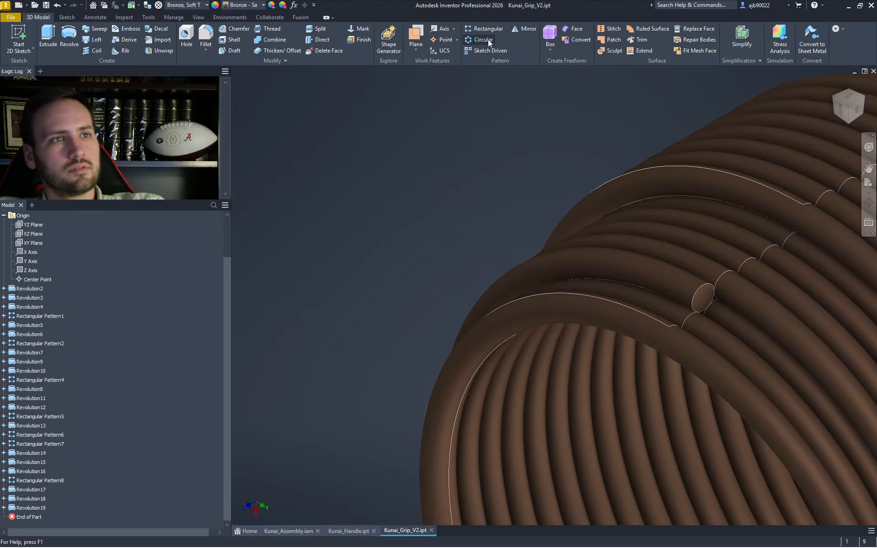
click(758, 300)
click(694, 295)
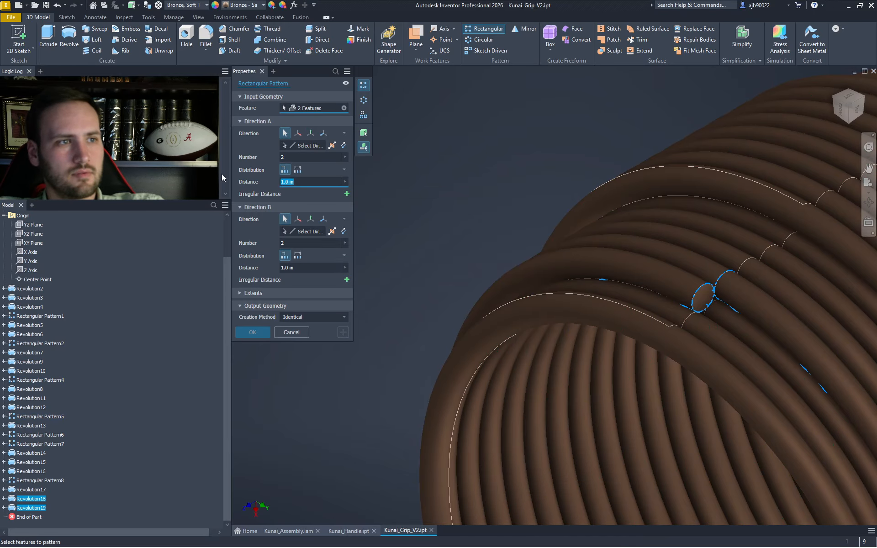
- Pattern Revolution18 and Revolution19 along the Z Axis, count 2 at 0.025 spacing
text(.25)
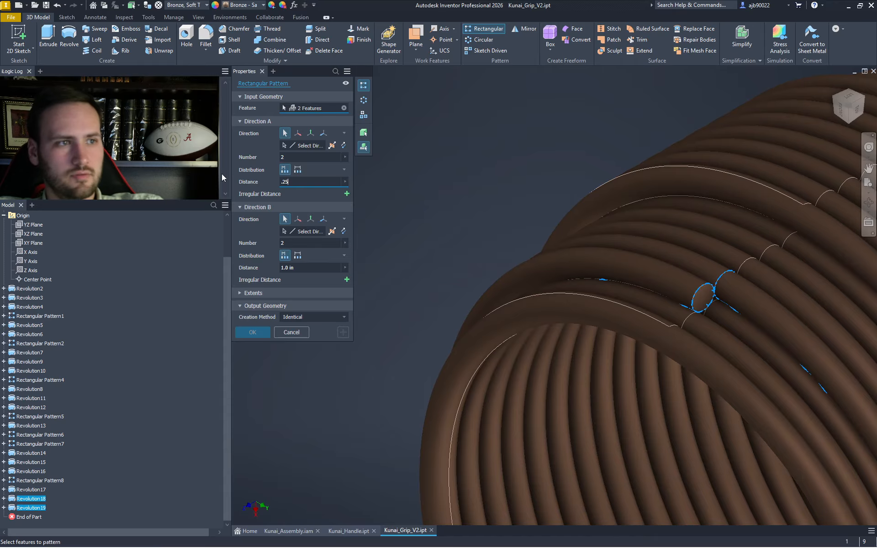
text(0)
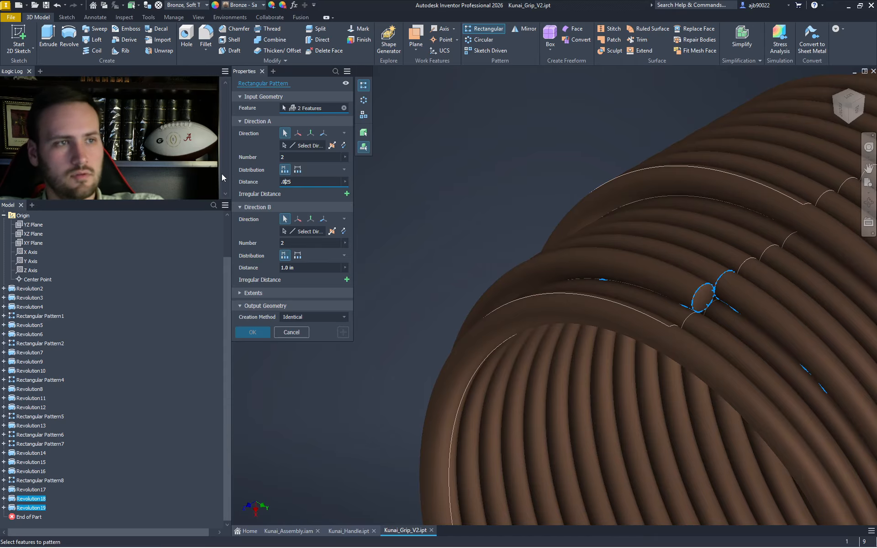
click(310, 146)
click(28, 271)
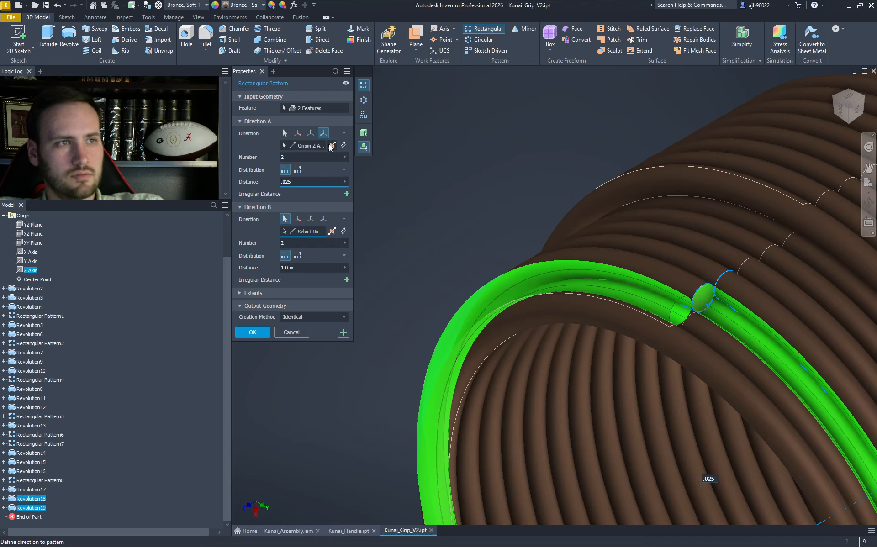
click(343, 145)
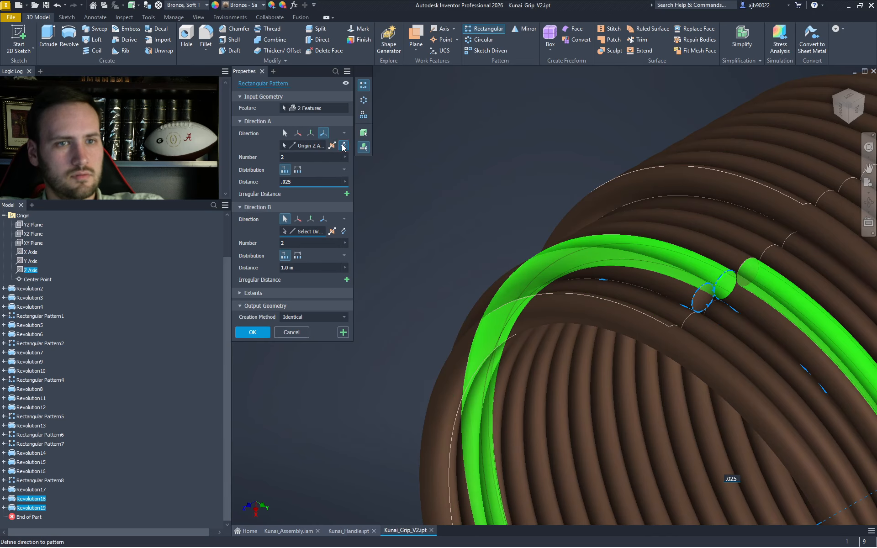
click(343, 145)
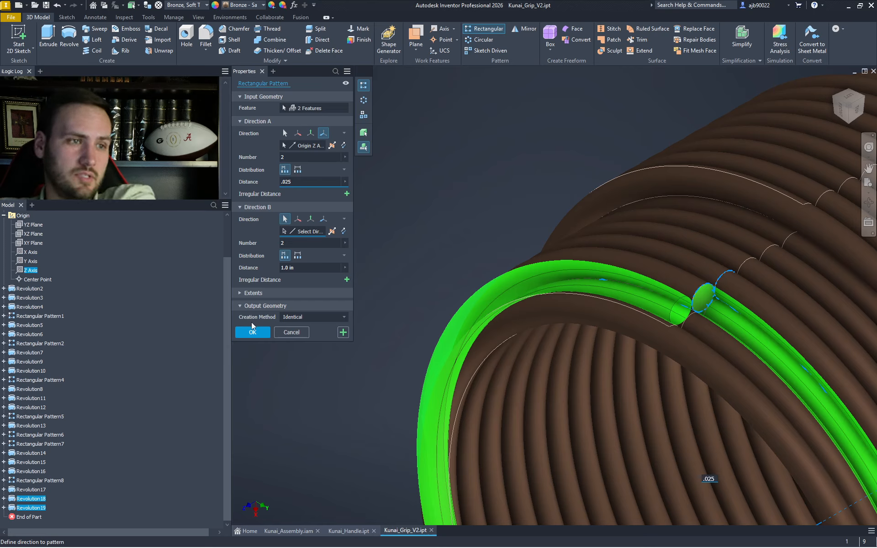
click(250, 333)
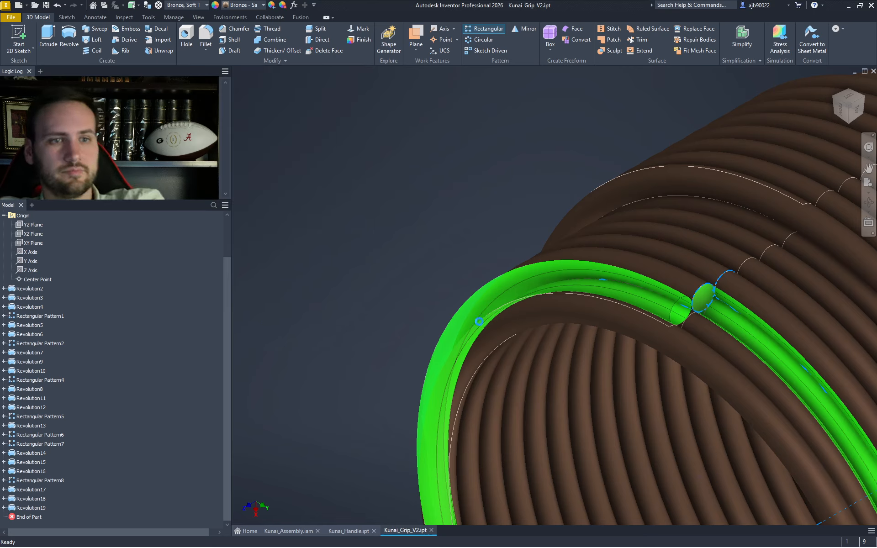
- Start a new 2D sketch on the XY Plane and bring the grip's right end into view
click(681, 314)
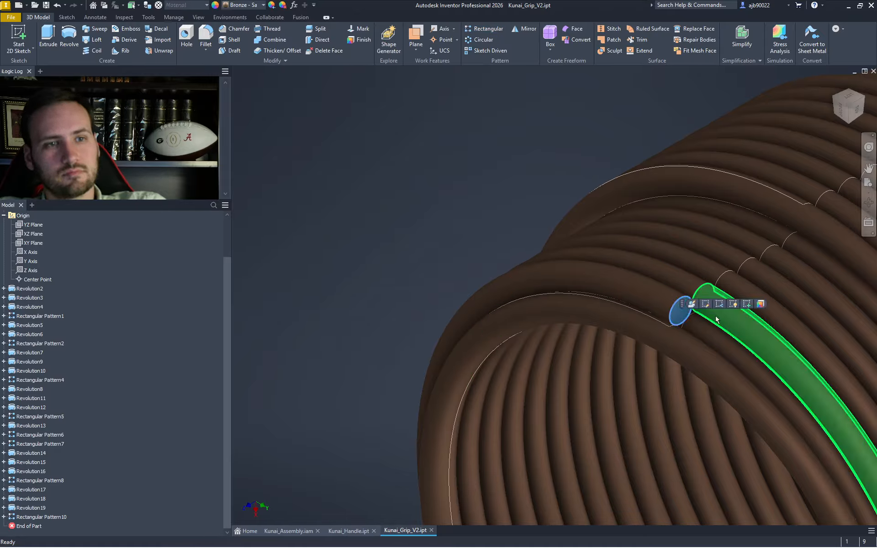
click(18, 31)
click(32, 244)
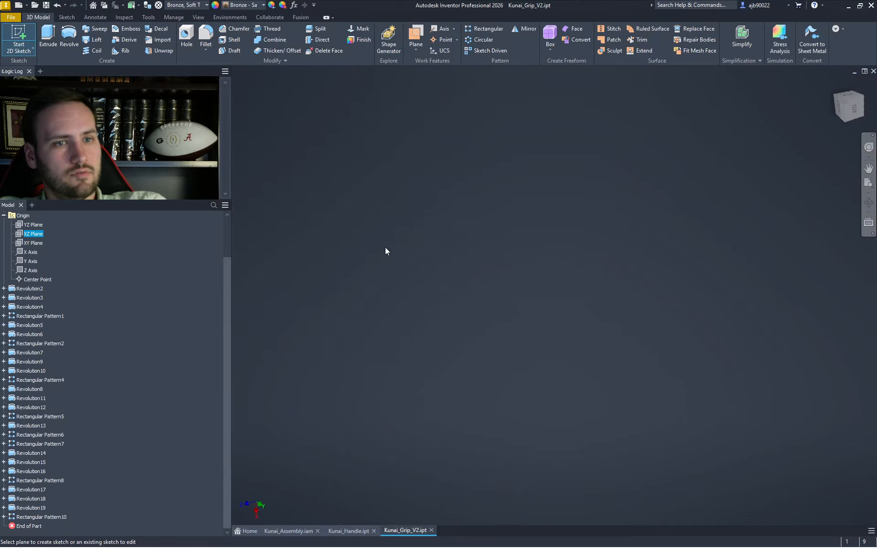
scroll(752, 263, down, 5)
middle_drag(687, 265, 368, 267)
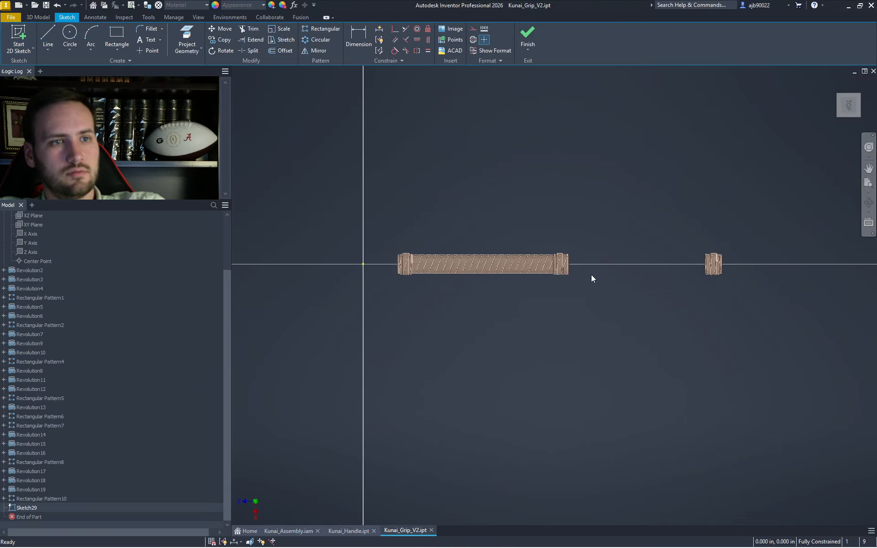
scroll(574, 262, up, 15)
scroll(591, 185, down, 10)
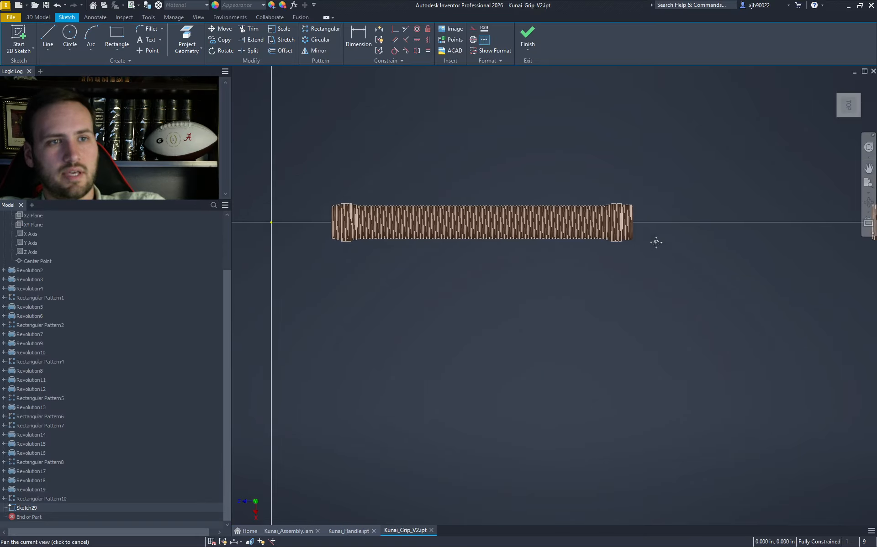
scroll(383, 251, up, 5)
scroll(424, 246, up, 3)
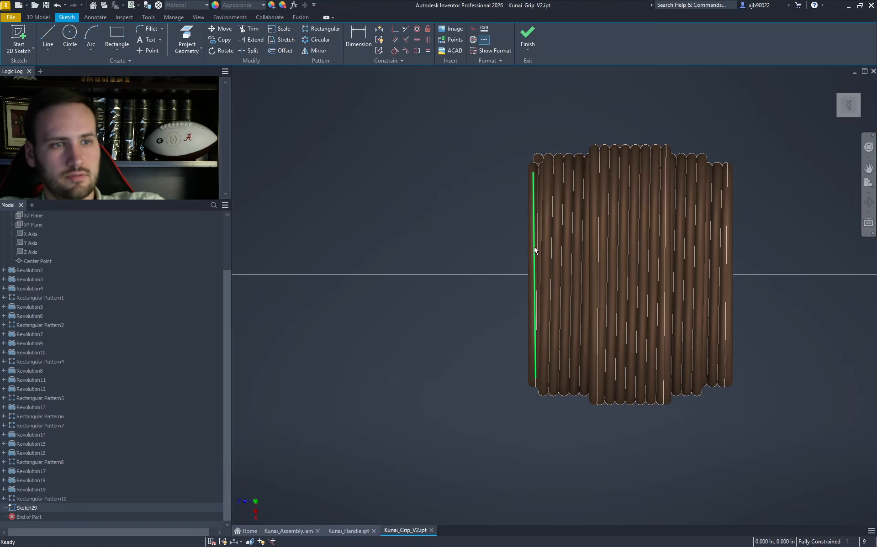
- Project the strand's end point into the sketch with Project Geometry
right_click(459, 236)
click(492, 250)
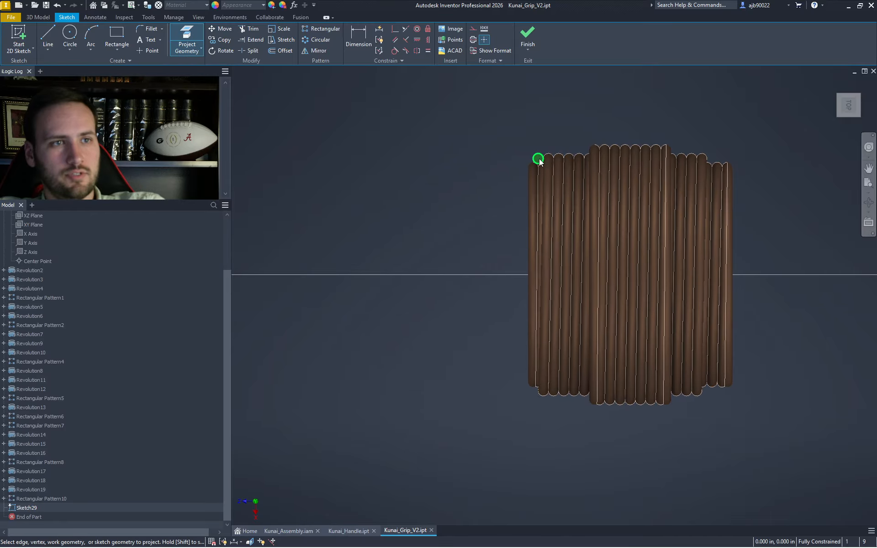
click(538, 159)
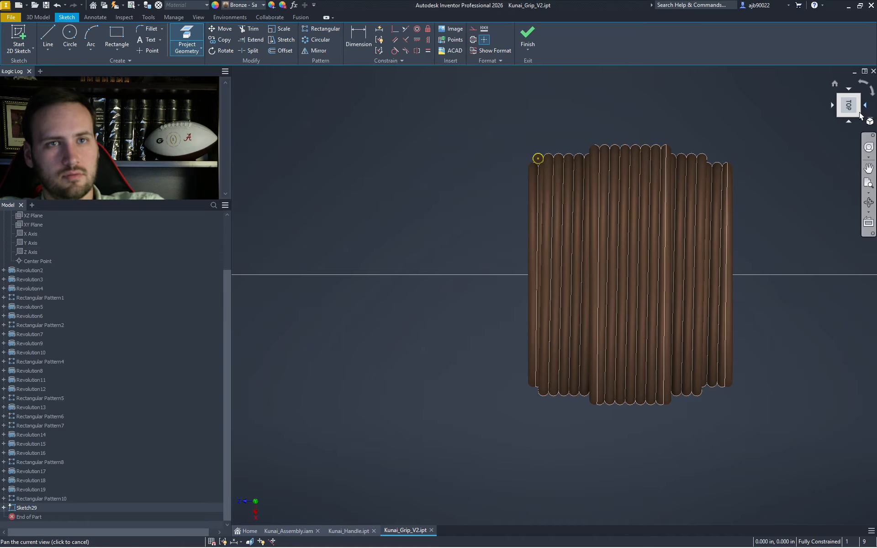
click(864, 108)
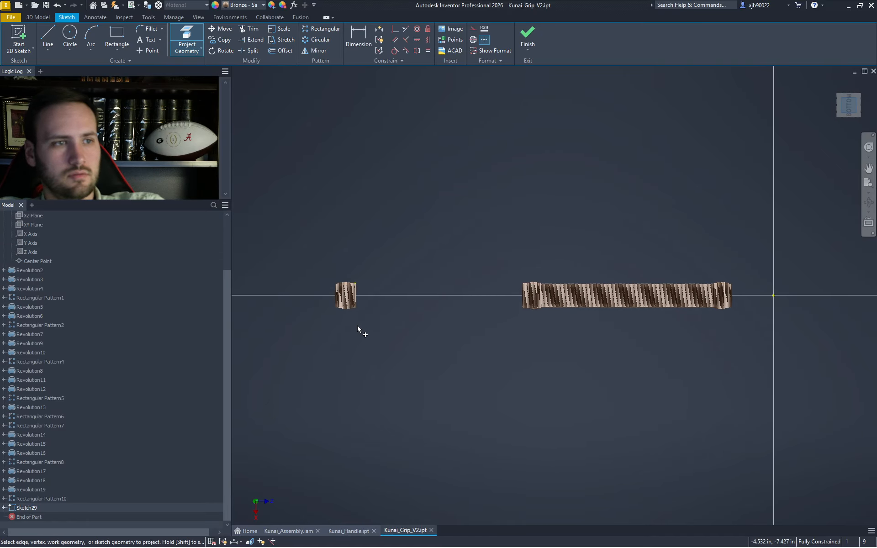
scroll(349, 229, up, 5)
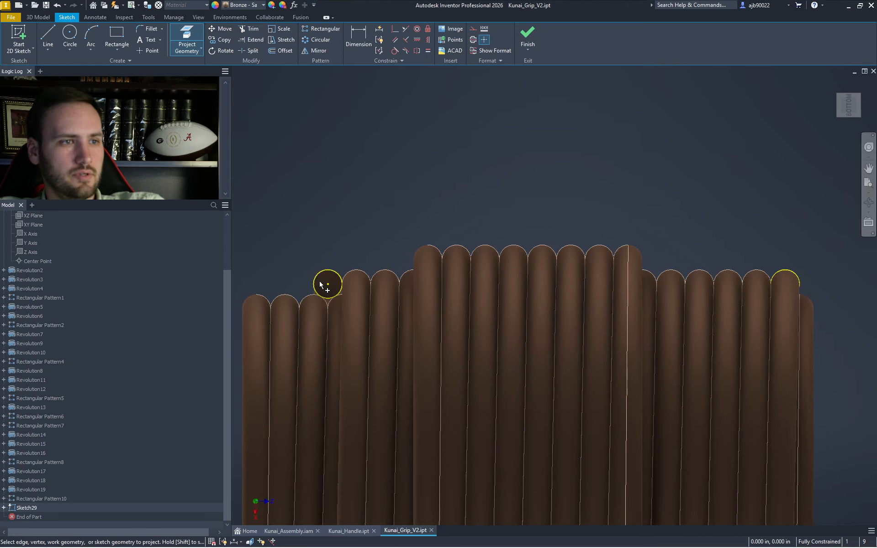
- Start a revolve (R) and pick a sketch circle as the profile
key(r)
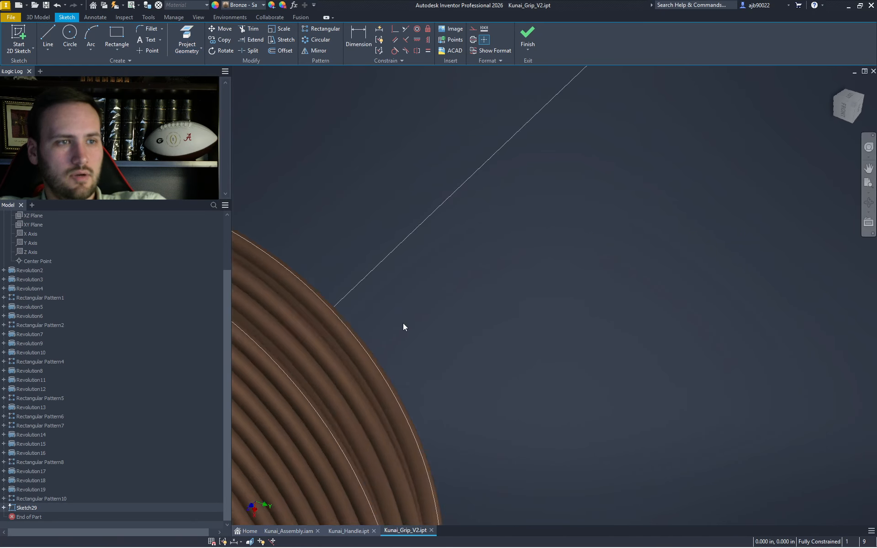
click(683, 313)
scroll(690, 316, down, 5)
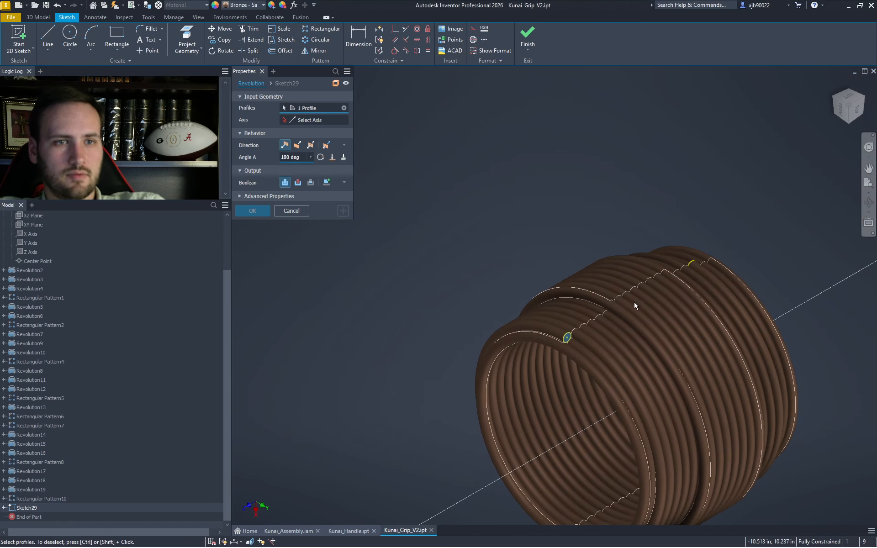
- Revolve both sketch circles 180 degrees around the Z Axis, creating Revolution20
click(693, 264)
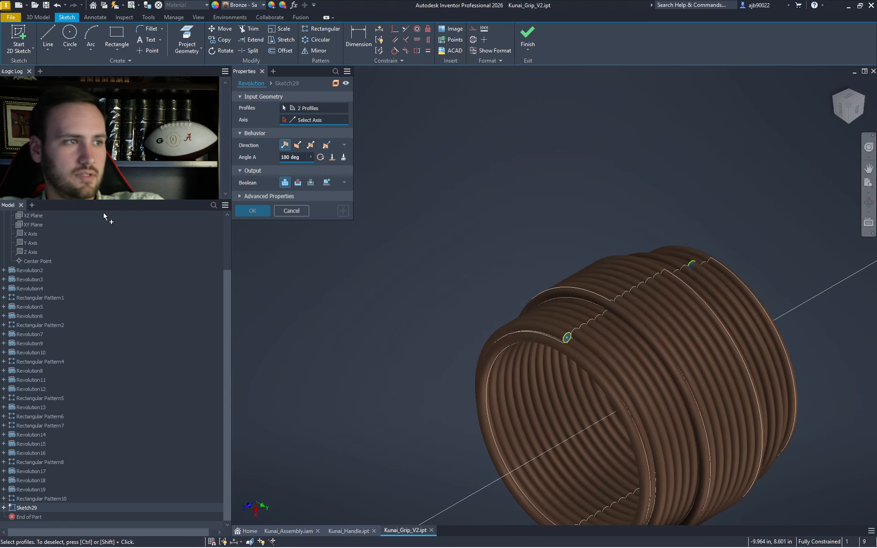
click(30, 251)
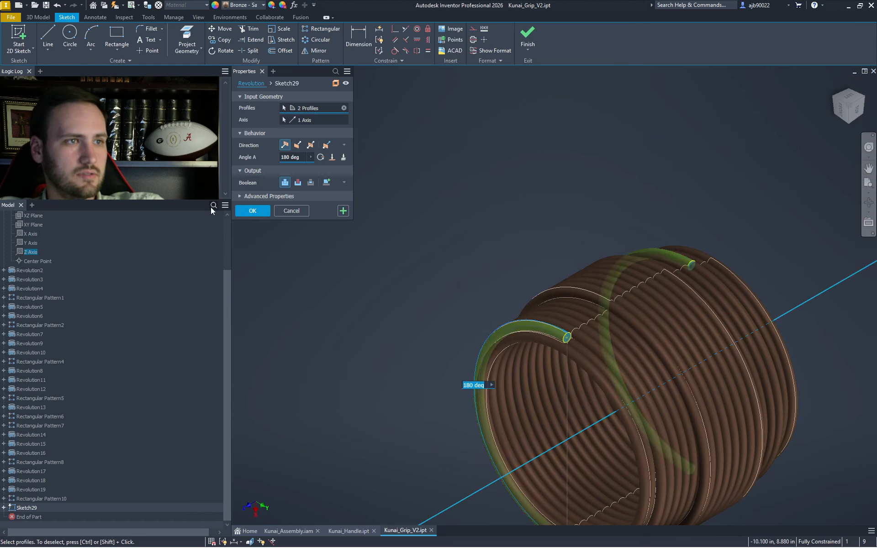
click(257, 213)
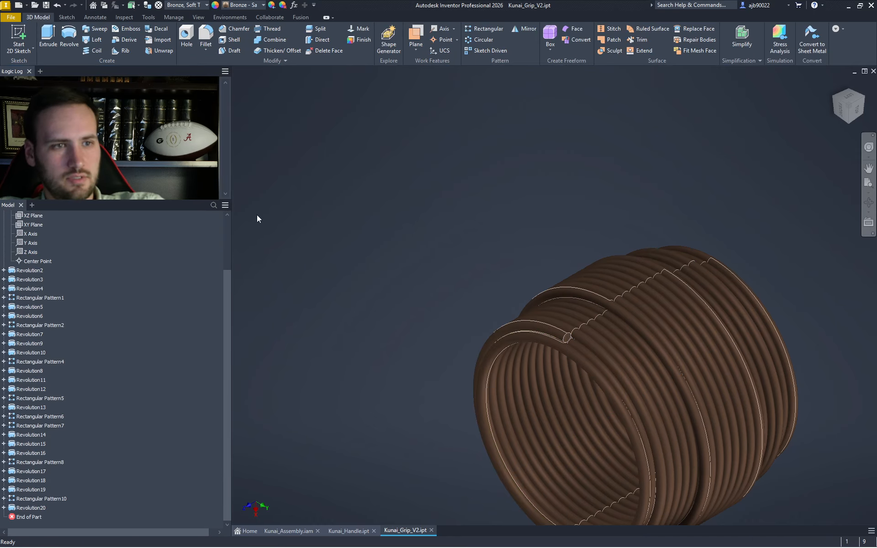
scroll(571, 347, up, 5)
scroll(609, 369, down, 4)
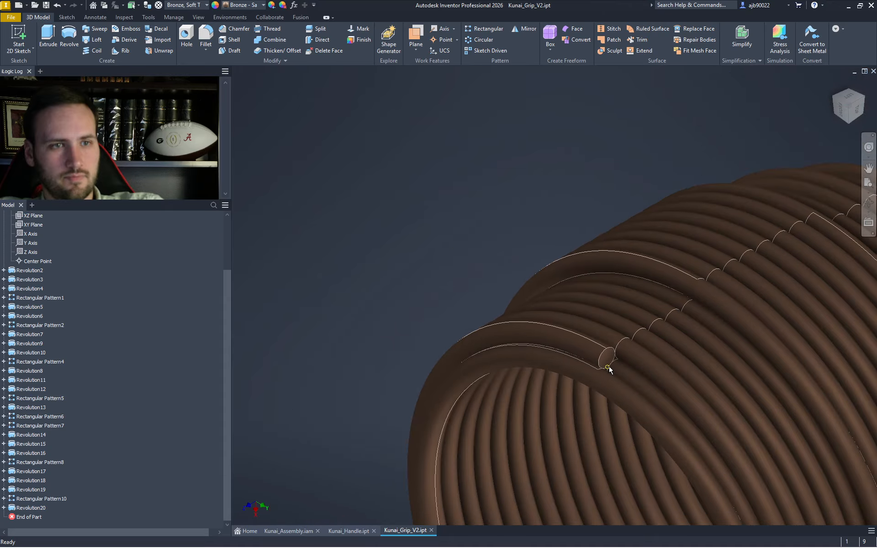
scroll(513, 255, up, 3)
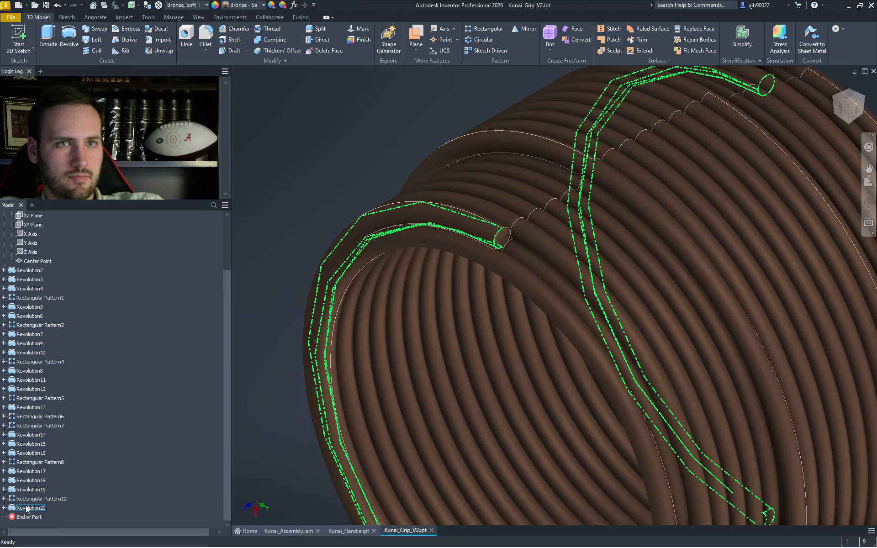
- Reopen Revolution20 for editing and recommit it unchanged
double_click(27, 508)
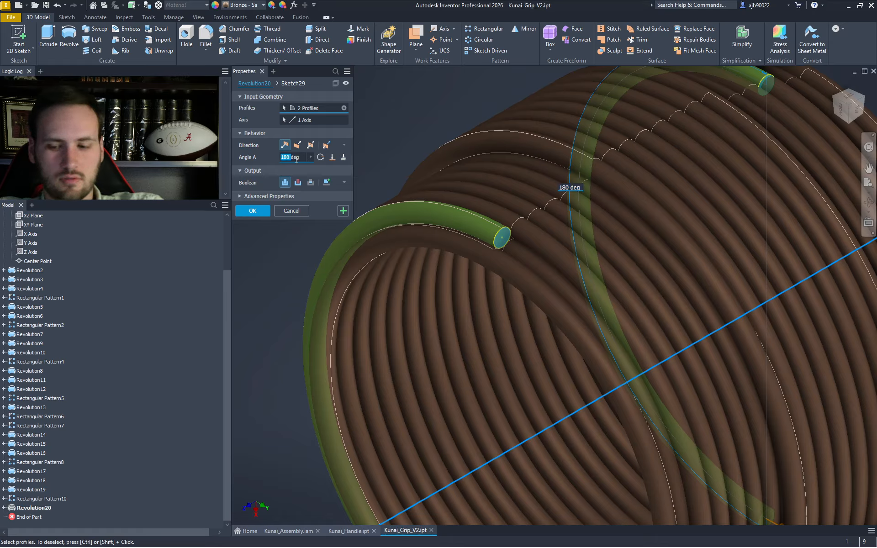
key(Return)
scroll(297, 163, down, 5)
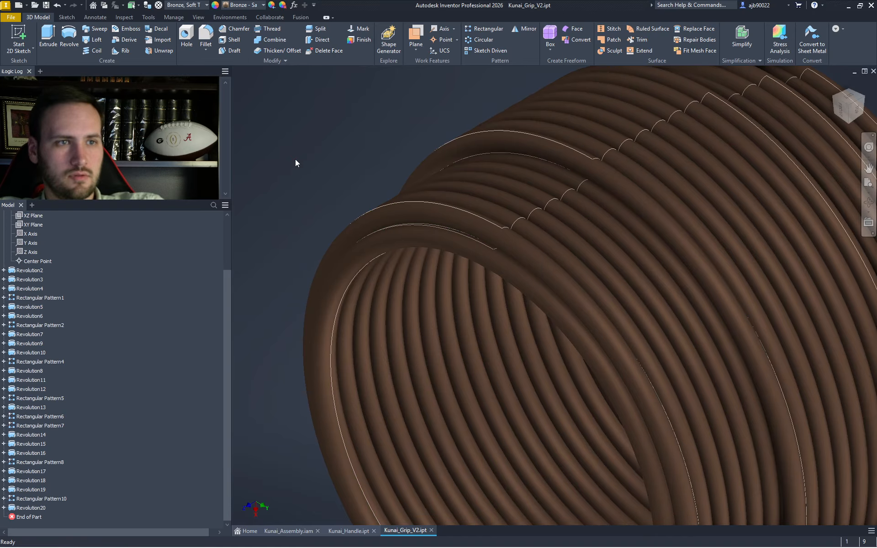
scroll(354, 196, down, 10)
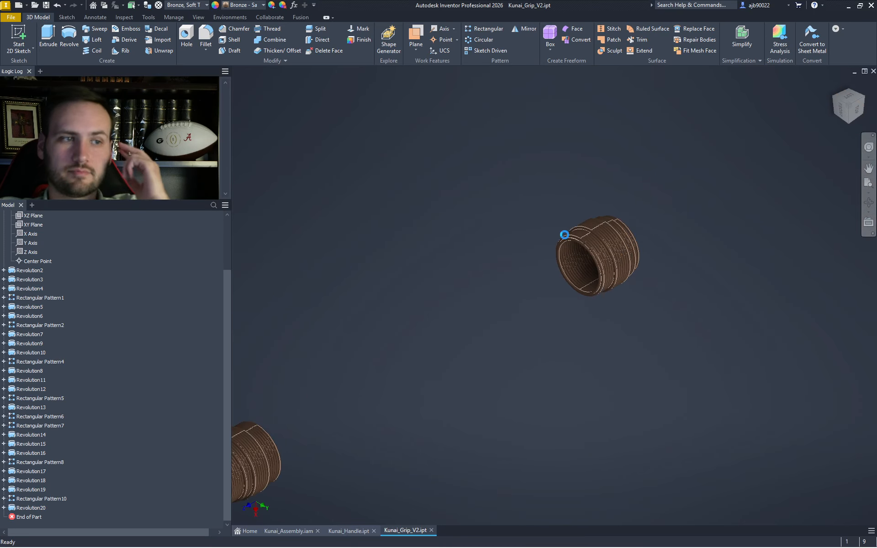
scroll(436, 293, up, 12)
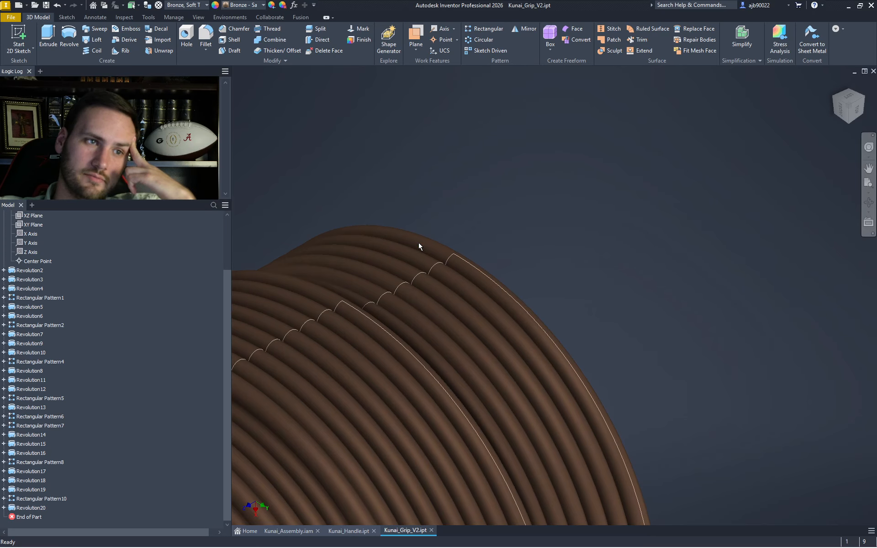
mouse_move(434, 260)
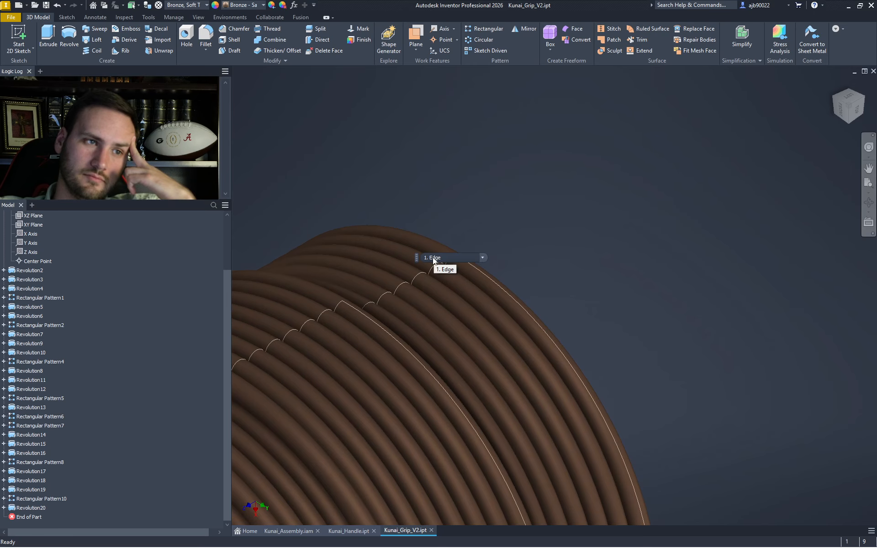
click(841, 106)
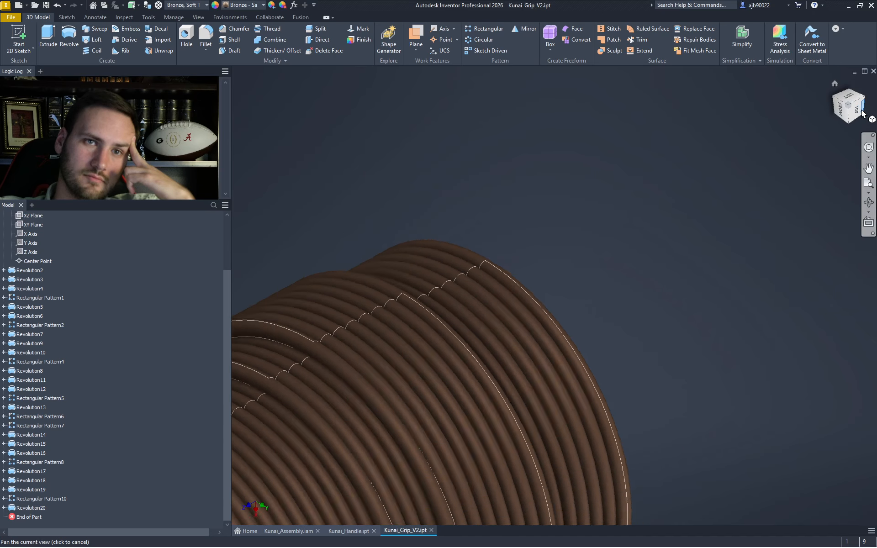
scroll(584, 311, down, 6)
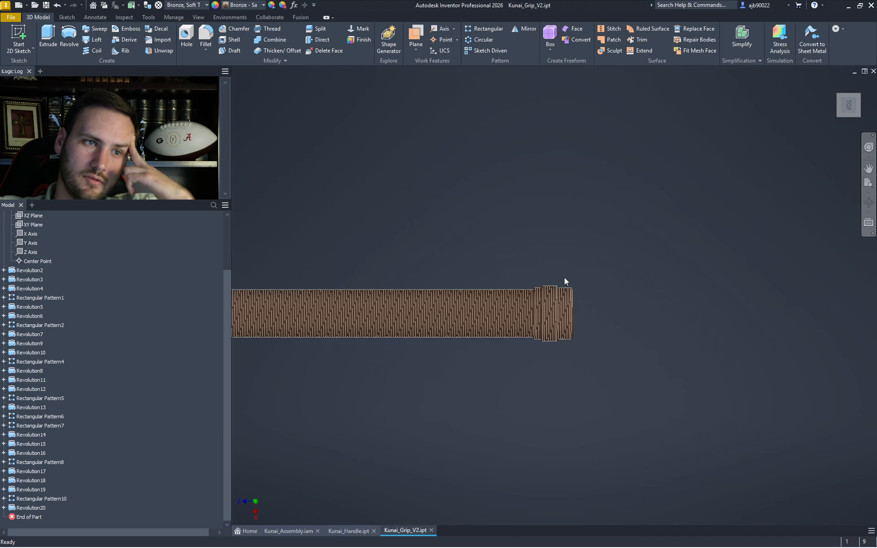
scroll(584, 315, down, 8)
scroll(585, 316, up, 14)
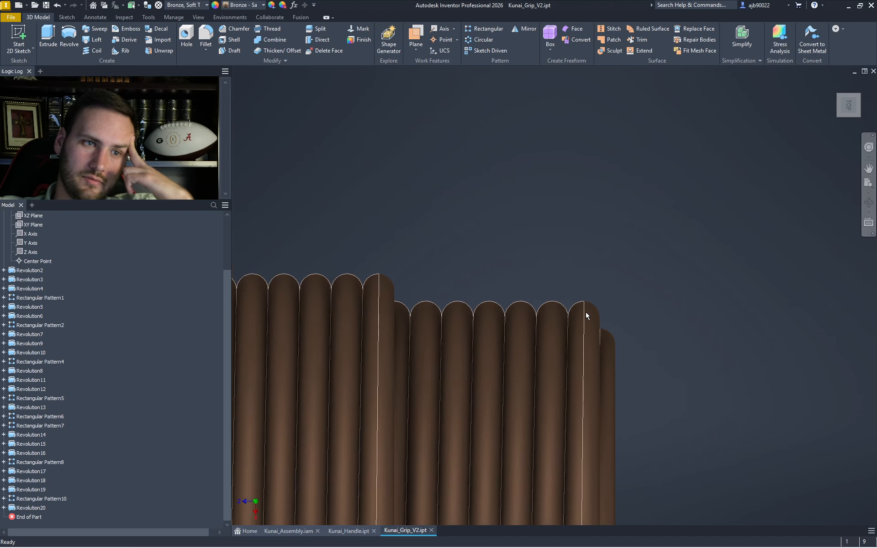
middle_drag(304, 325, 508, 340)
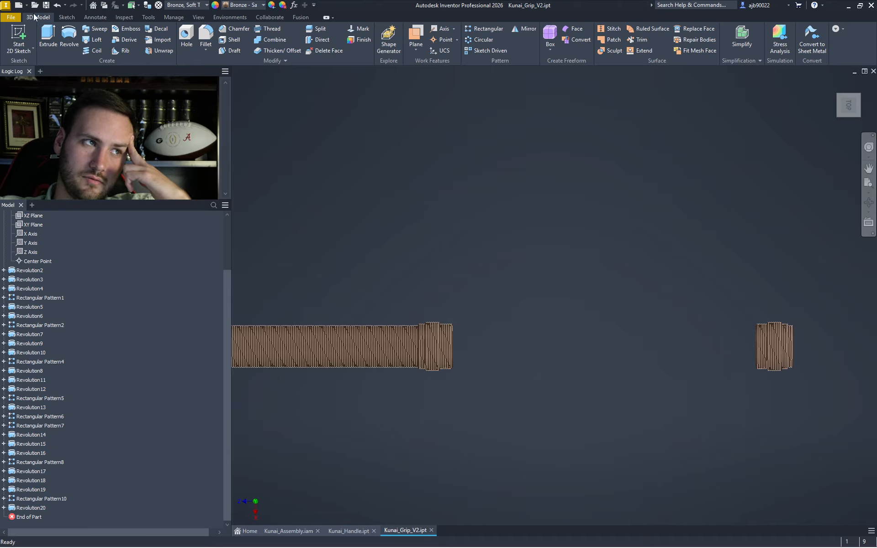
- Start a sketch on the XY Plane and project the end rib's top arc into it
click(19, 37)
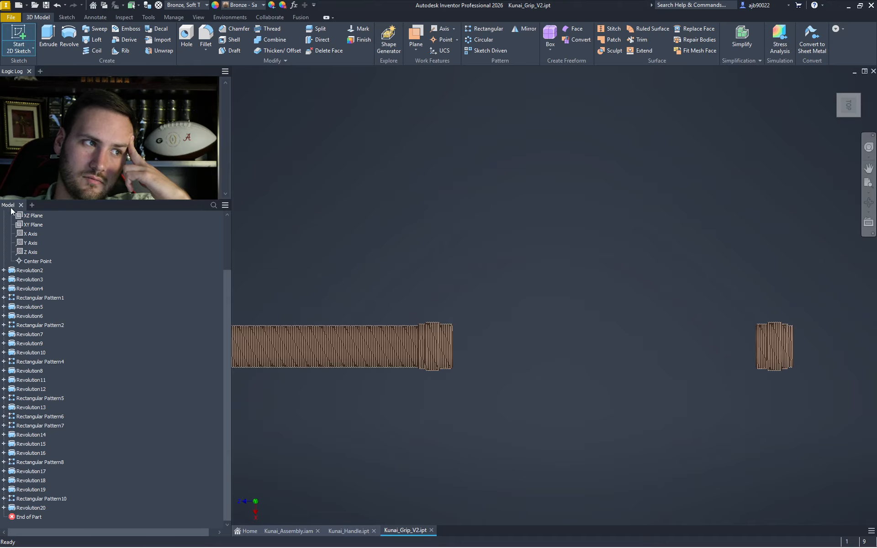
click(32, 225)
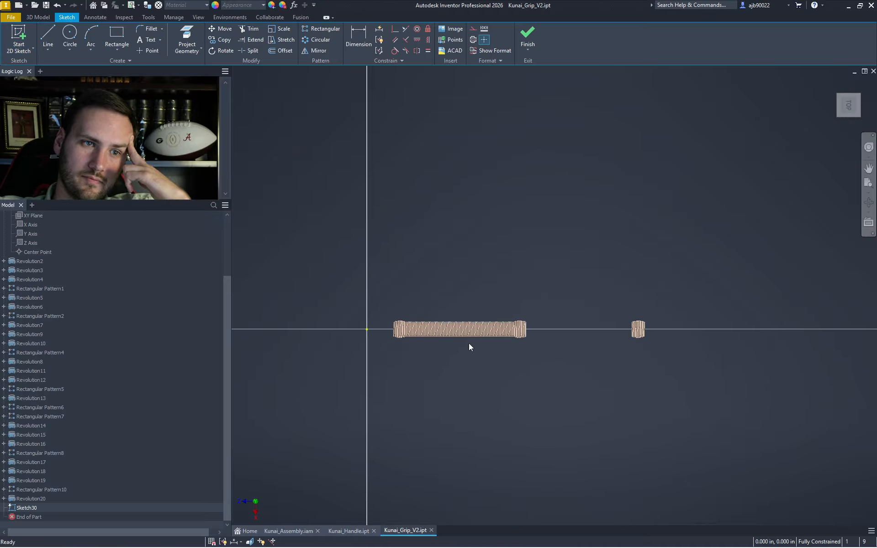
scroll(463, 346, up, 10)
right_click(543, 298)
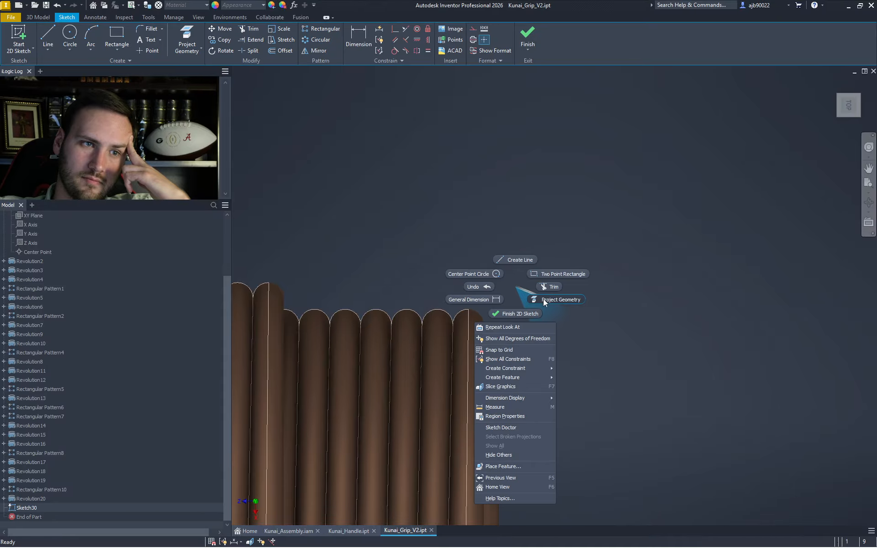
click(495, 317)
scroll(557, 336, down, 7)
middle_drag(589, 343, 267, 290)
middle_drag(630, 347, 281, 291)
middle_drag(670, 321, 427, 353)
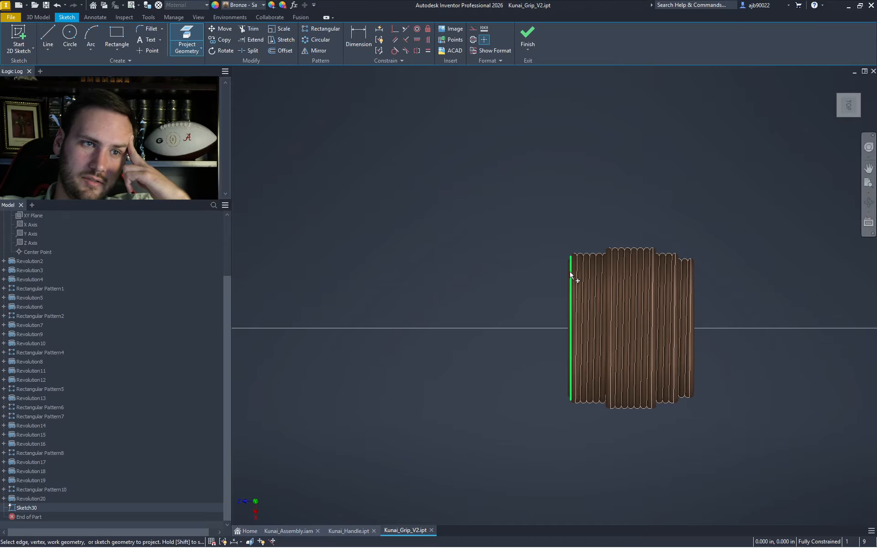
scroll(576, 271, up, 5)
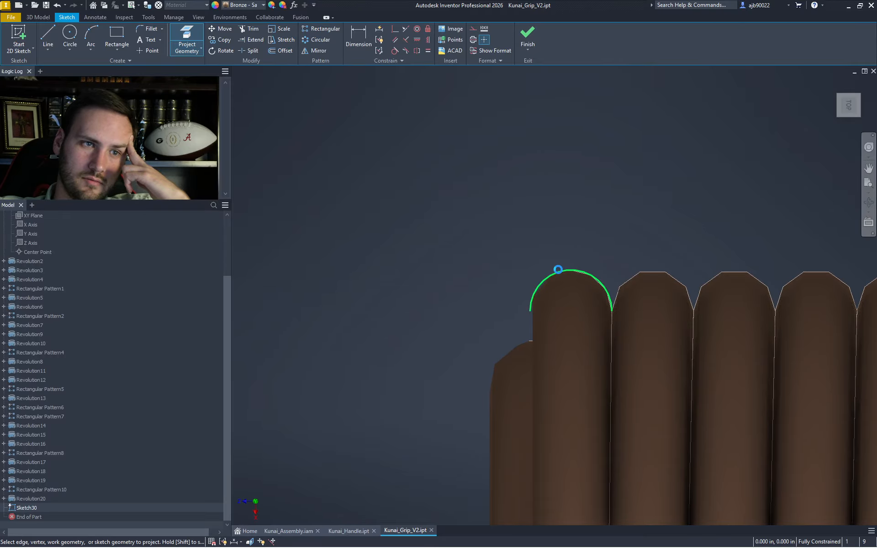
click(557, 269)
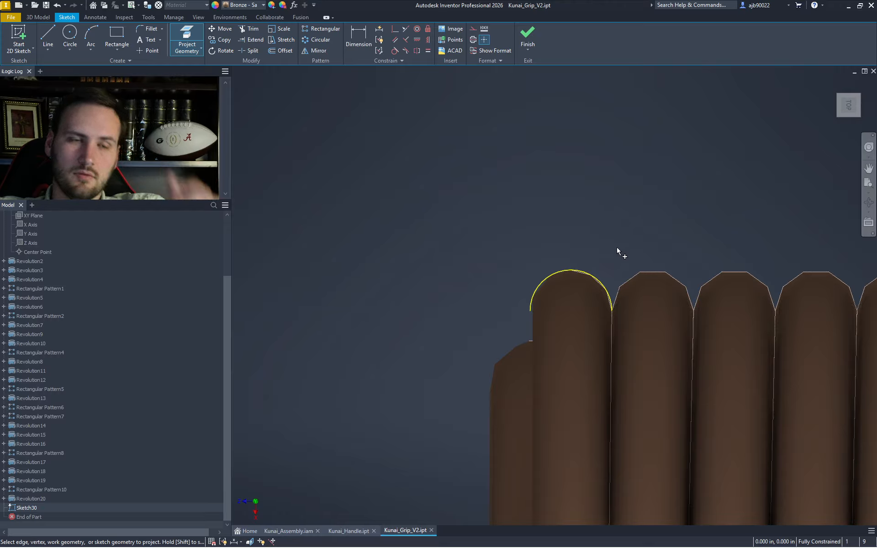
key(Escape)
- Remove the arc's projection constraint and delete a stray helper line
click(600, 282)
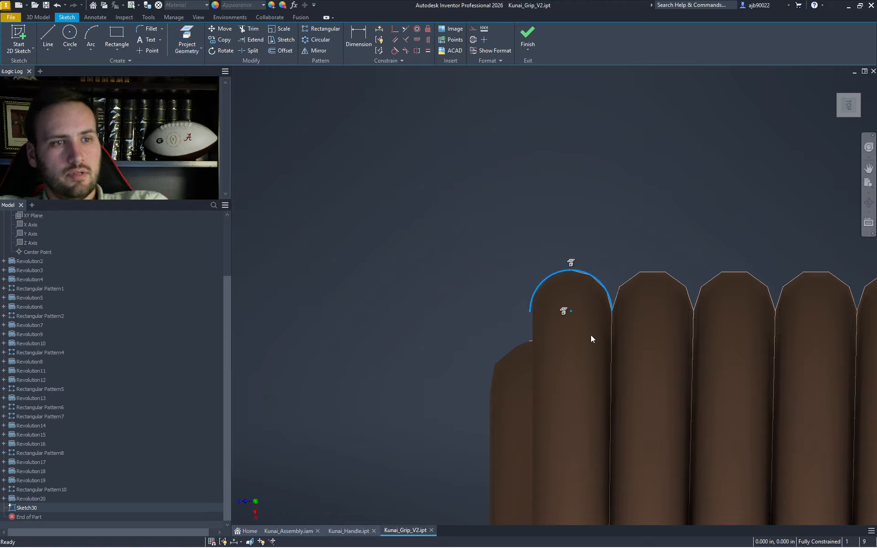
click(572, 267)
key(Delete)
click(564, 294)
key(l)
click(569, 295)
click(533, 356)
key(Escape)
key(x)
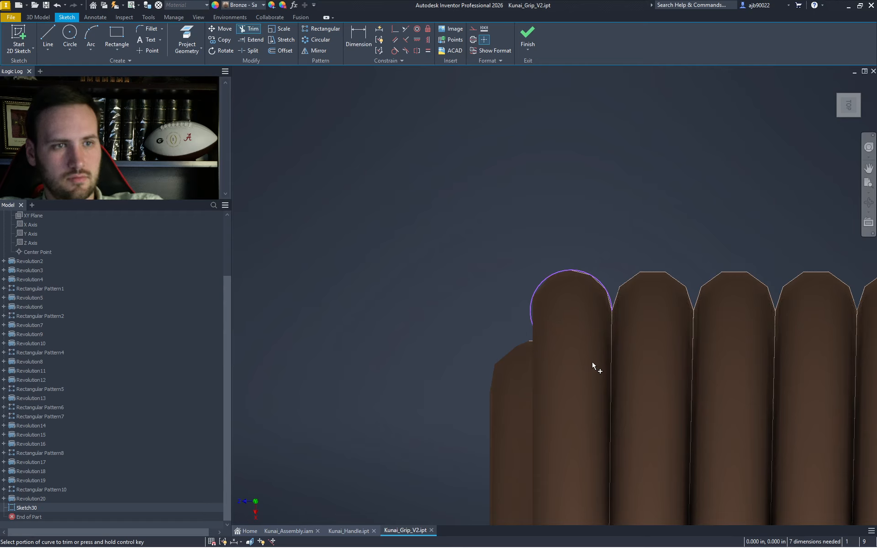
key(Escape)
drag(576, 330, 554, 296)
key(Delete)
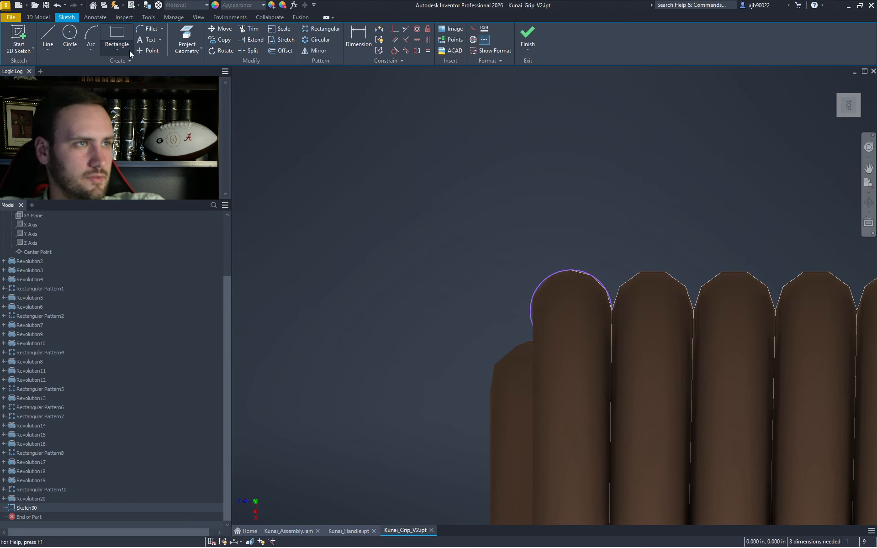
- Draw a horizontal helper line from the arc centre and dimension it 4.025
key(l)
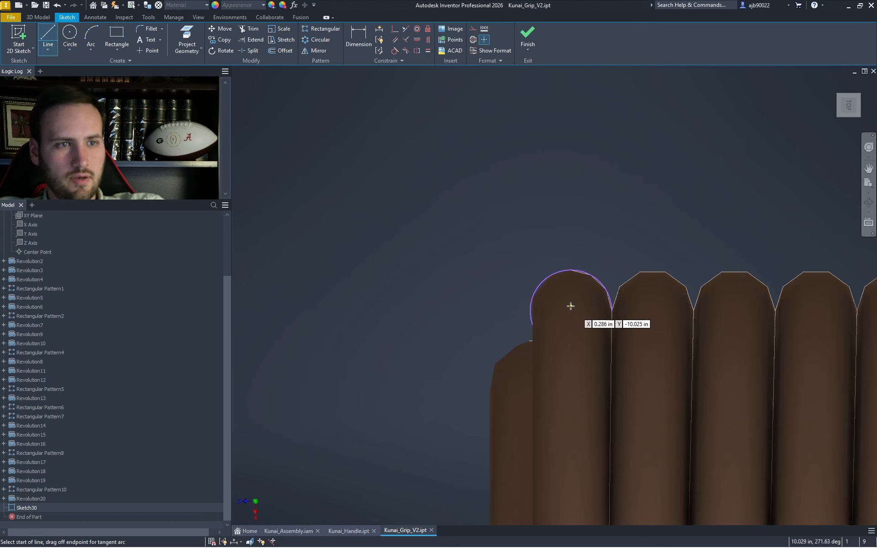
click(571, 313)
scroll(570, 313, down, 6)
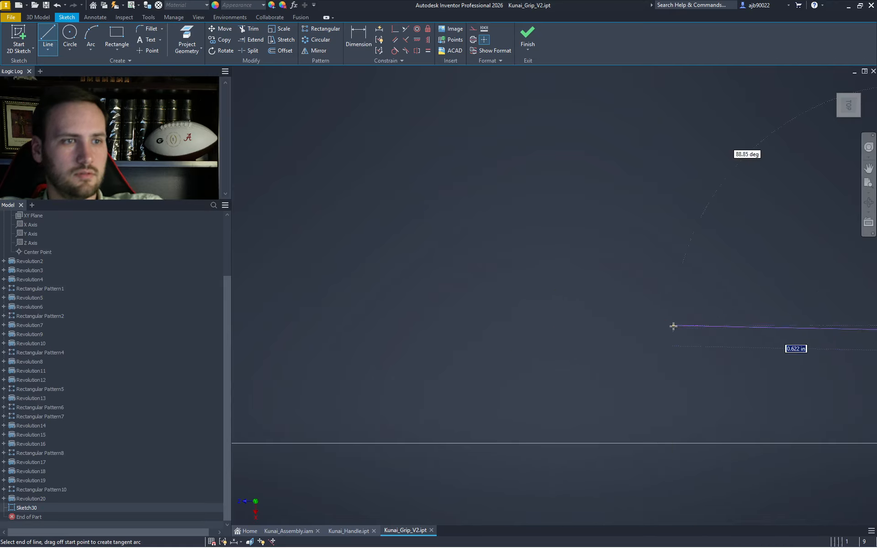
scroll(445, 335, down, 3)
scroll(290, 335, up, 10)
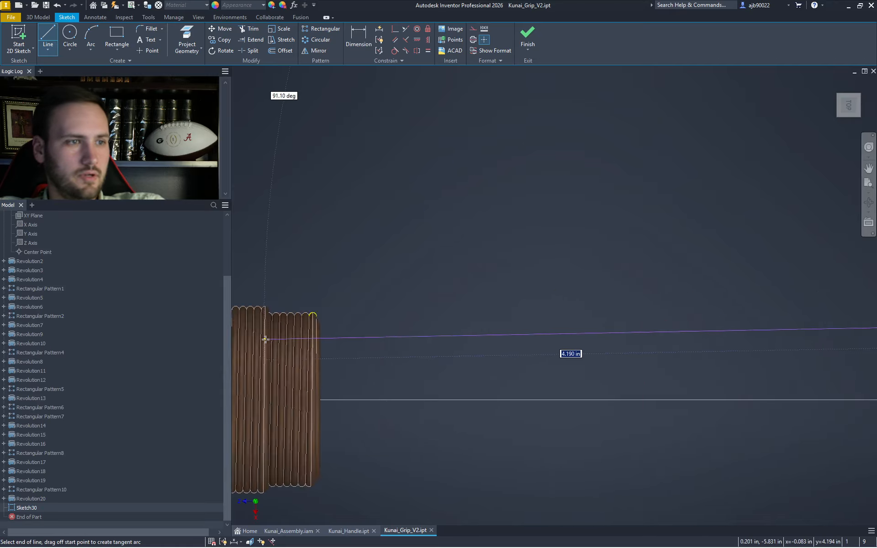
scroll(579, 188, up, 3)
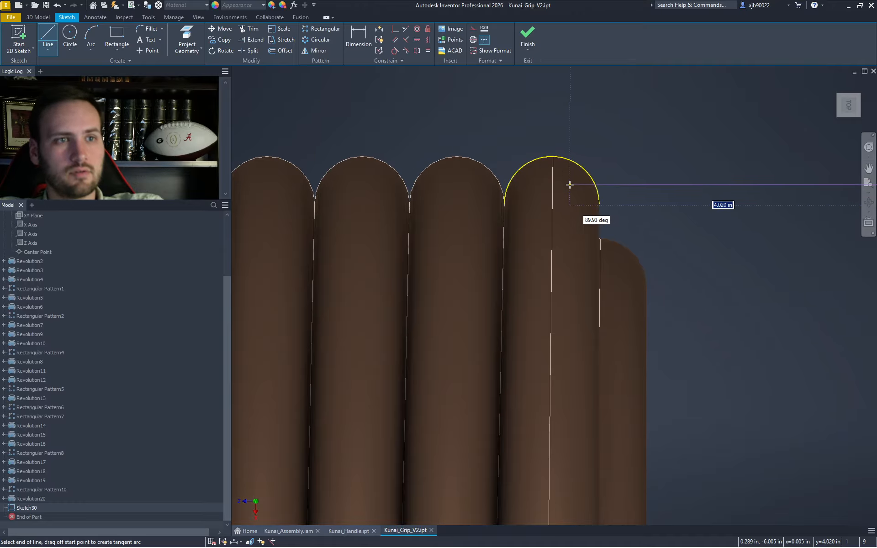
click(552, 203)
key(Escape)
click(635, 204)
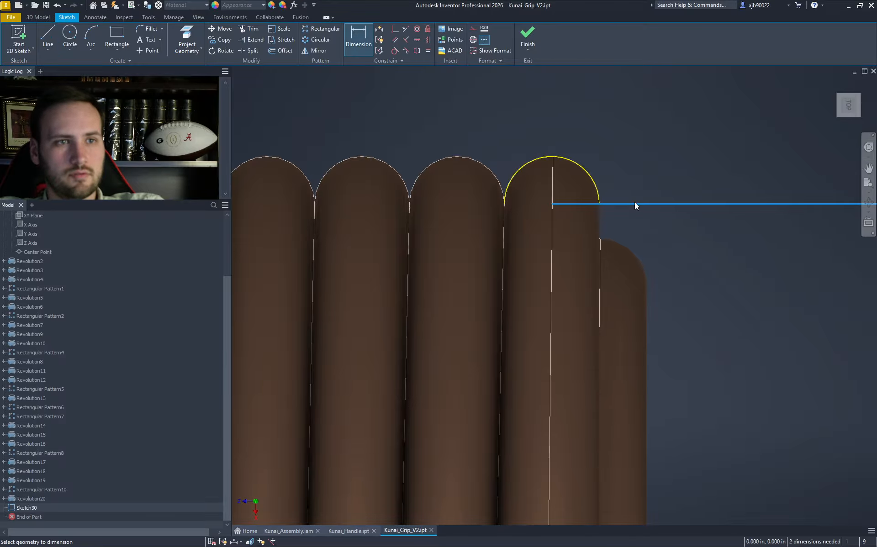
click(652, 135)
click(684, 170)
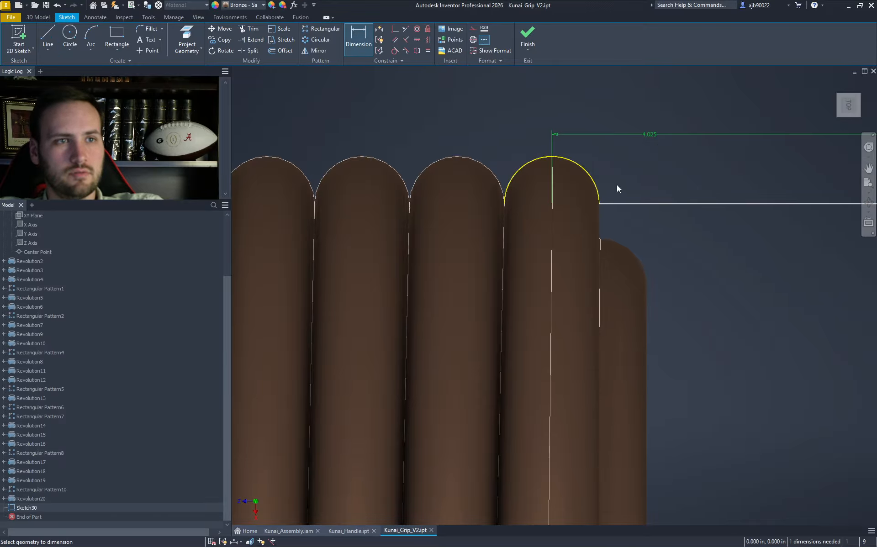
key(Escape)
- Draw a diagonal helper line beside the end rib, then trim it away
drag(643, 273, 461, 102)
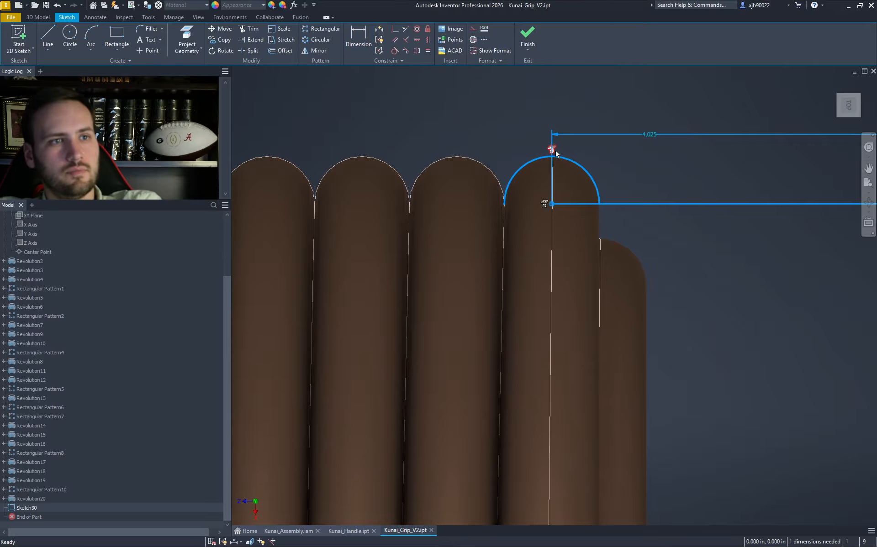
click(575, 182)
key(x)
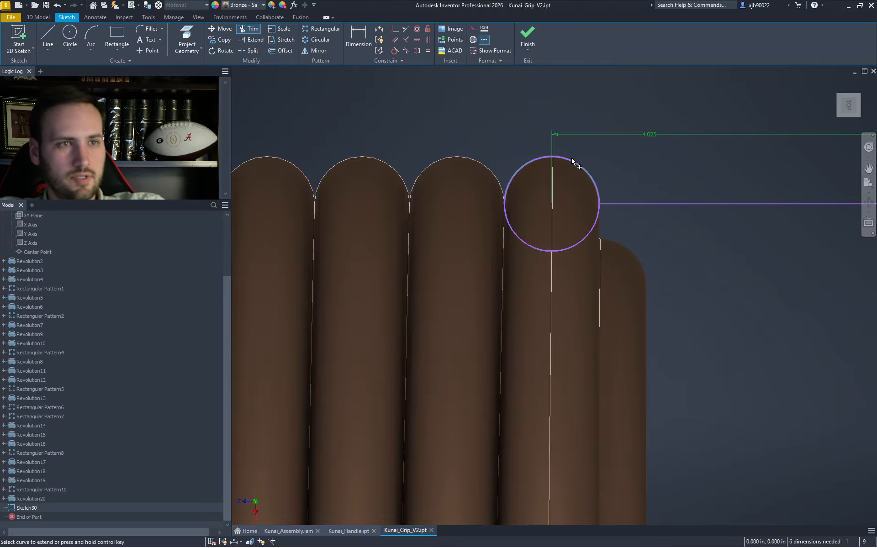
key(Escape)
drag(679, 294, 388, 142)
key(Escape)
key(l)
click(668, 320)
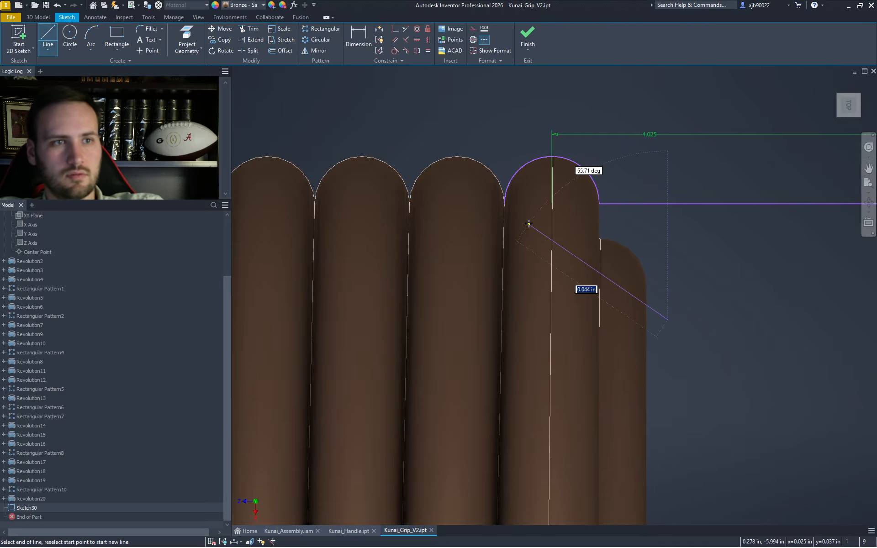
click(535, 223)
key(Escape)
key(x)
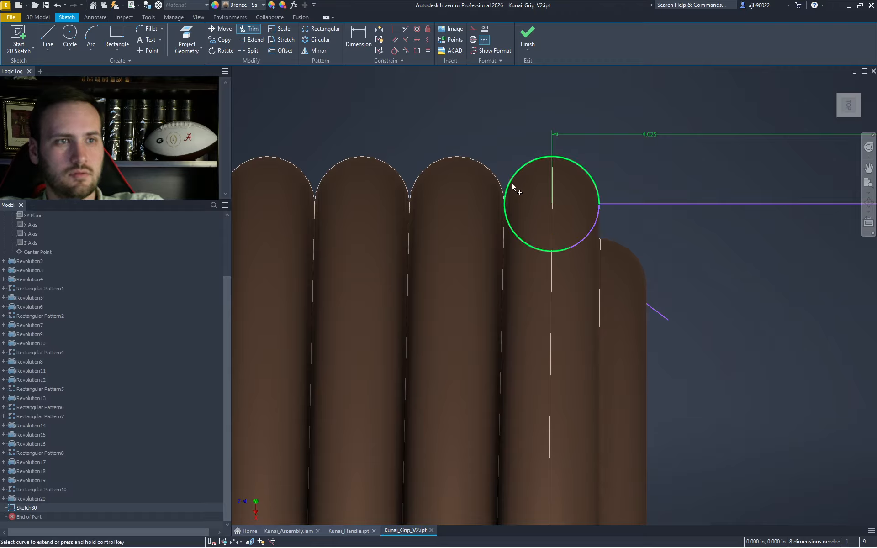
click(642, 331)
key(Escape)
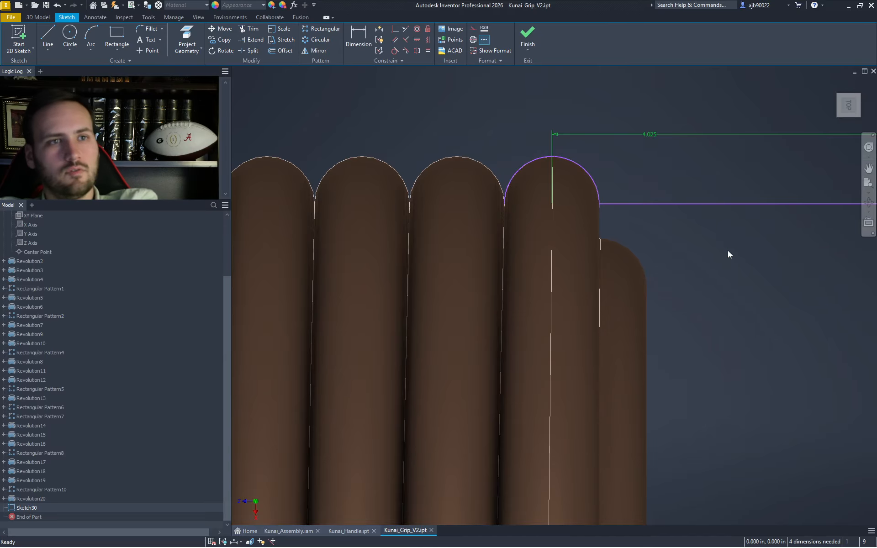
- Delete the horizontal helper line and its 4.025 dimension, then finish the sketch
drag(721, 253, 621, 55)
key(Delete)
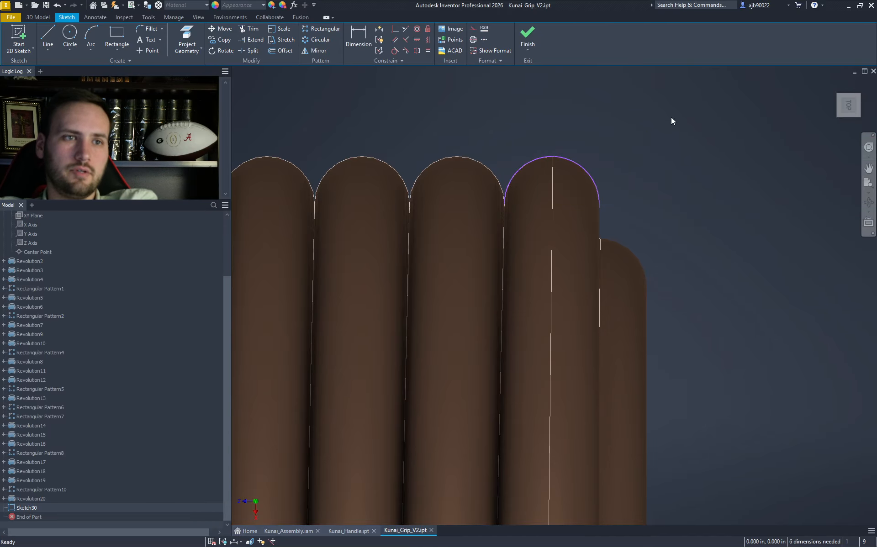
click(531, 32)
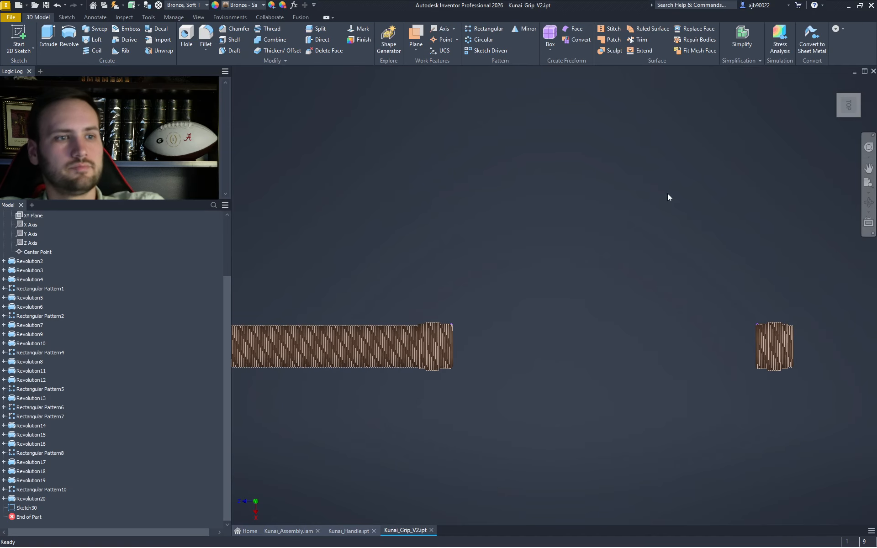
- Coil Sketch30's profile around the Z Axis at 0.125 in pitch and 4.025 in height
click(852, 101)
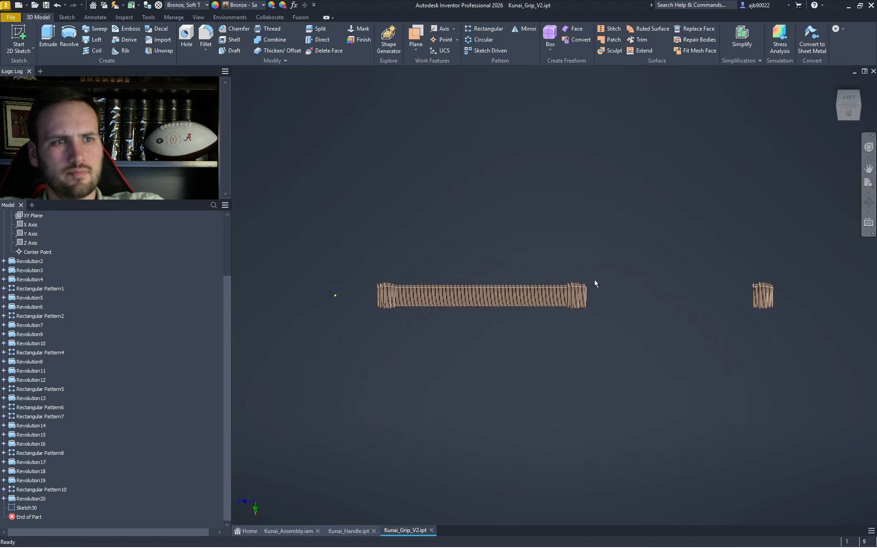
scroll(572, 281, up, 10)
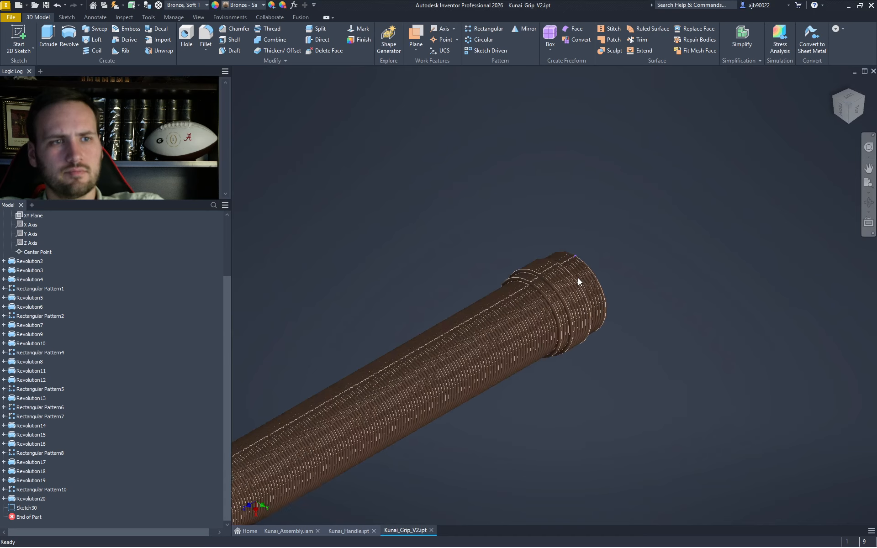
click(93, 51)
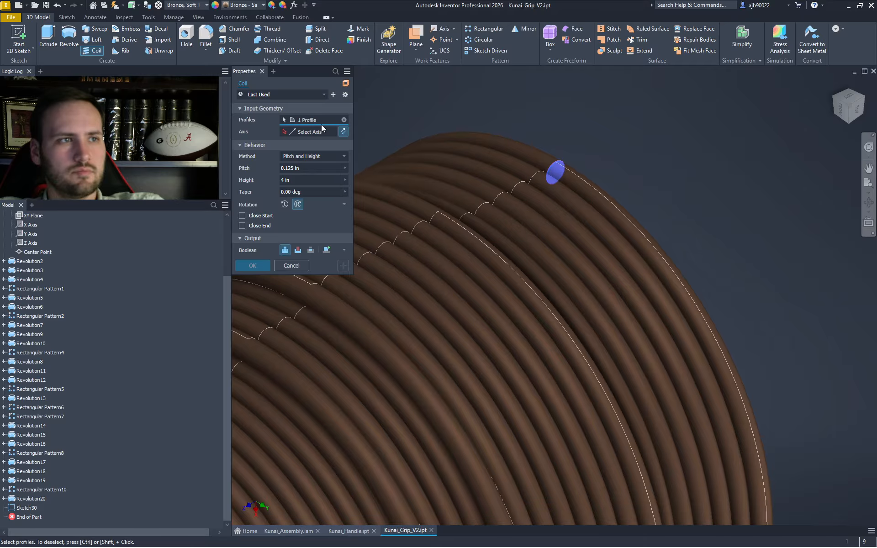
click(22, 243)
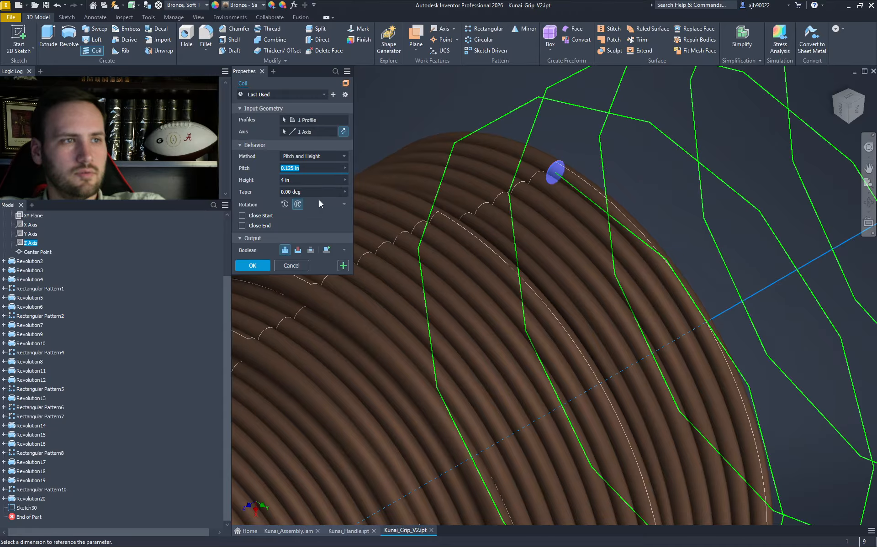
scroll(411, 217, down, 8)
middle_drag(547, 262, 444, 414)
middle_drag(643, 284, 484, 397)
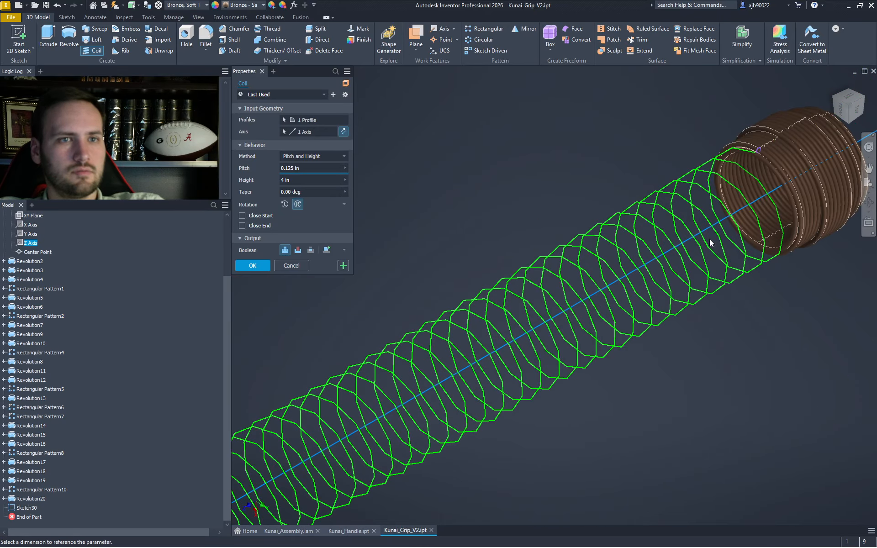
scroll(772, 156, up, 6)
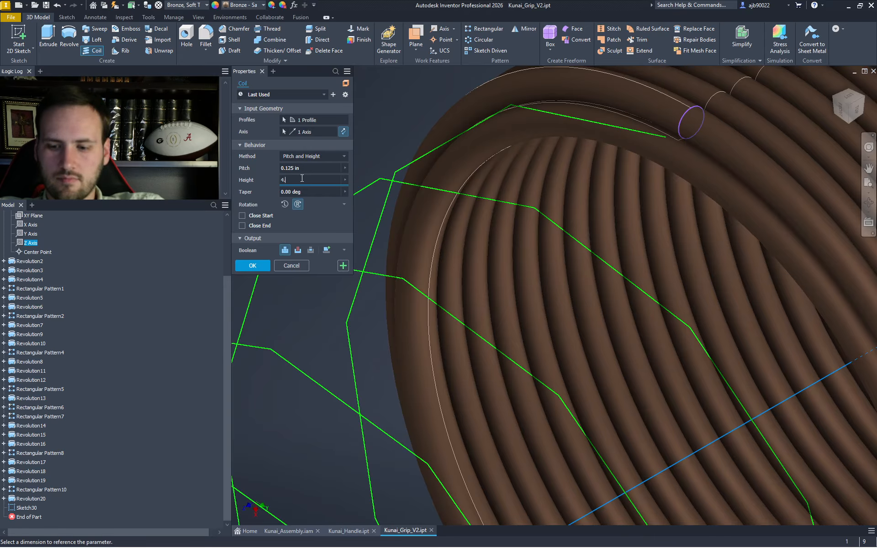
text(025)
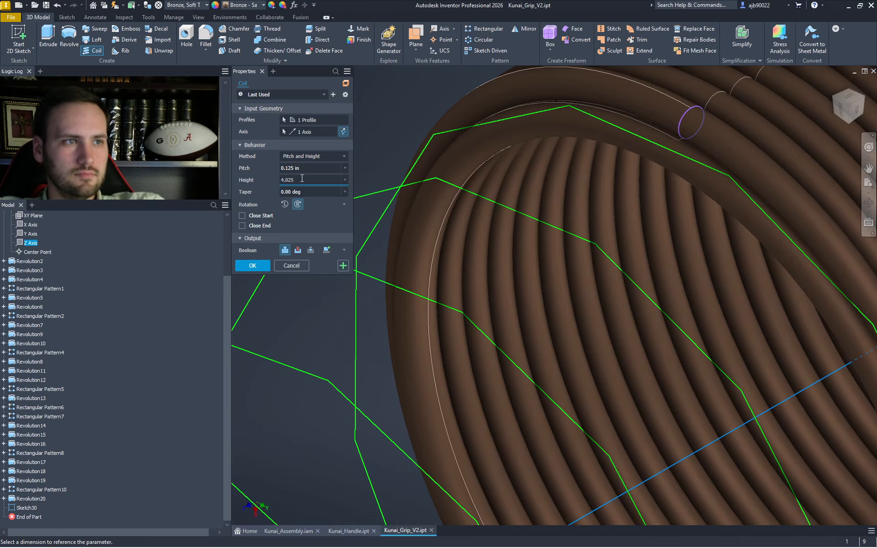
key(Return)
scroll(301, 177, down, 8)
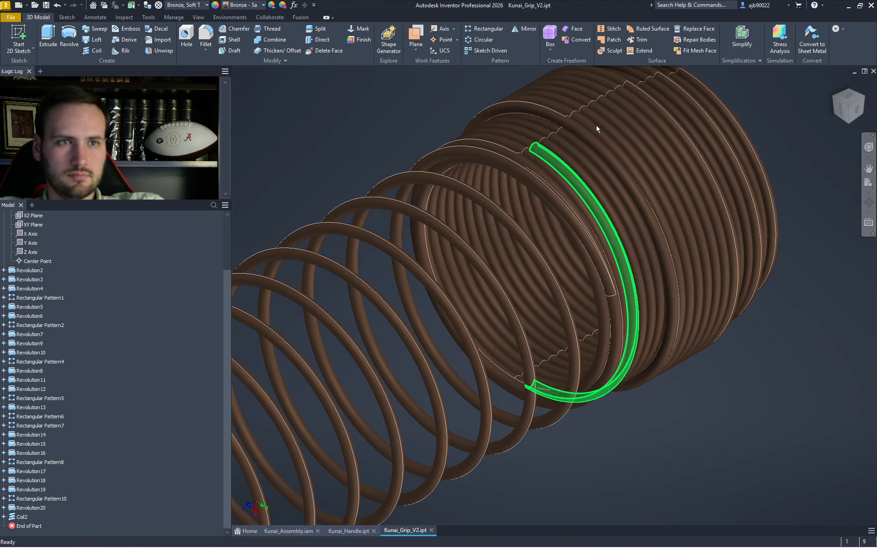
- Zoom and pan over the whole grip, ending on an isometric view of Coil2 and the strands
click(849, 99)
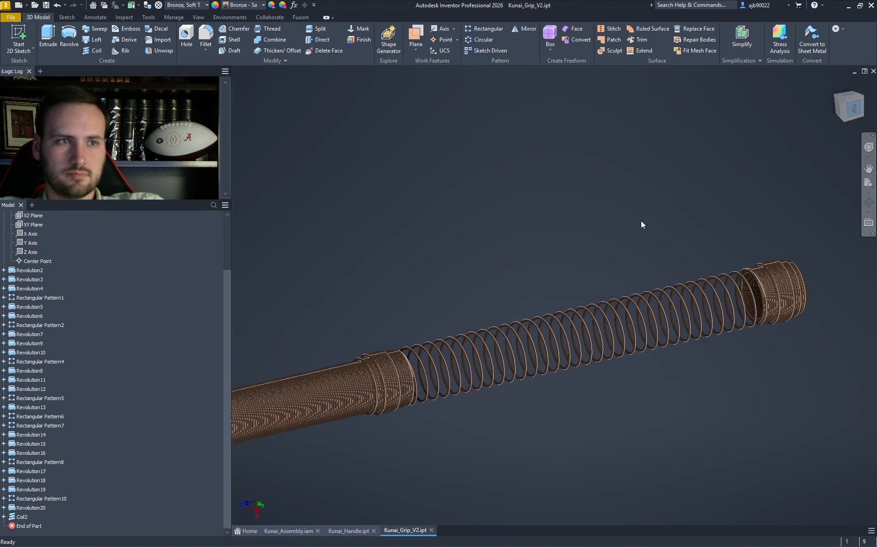
scroll(534, 294, up, 6)
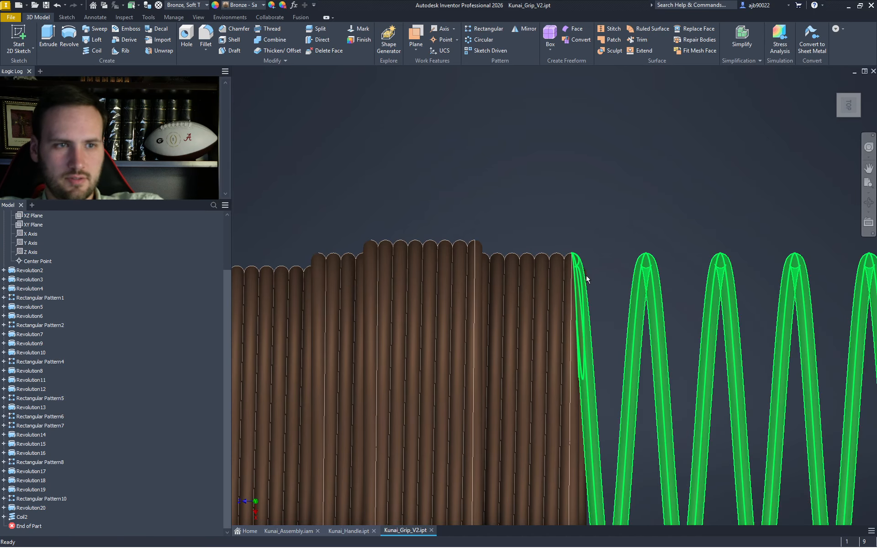
scroll(610, 400, down, 6)
middle_drag(670, 388, 303, 311)
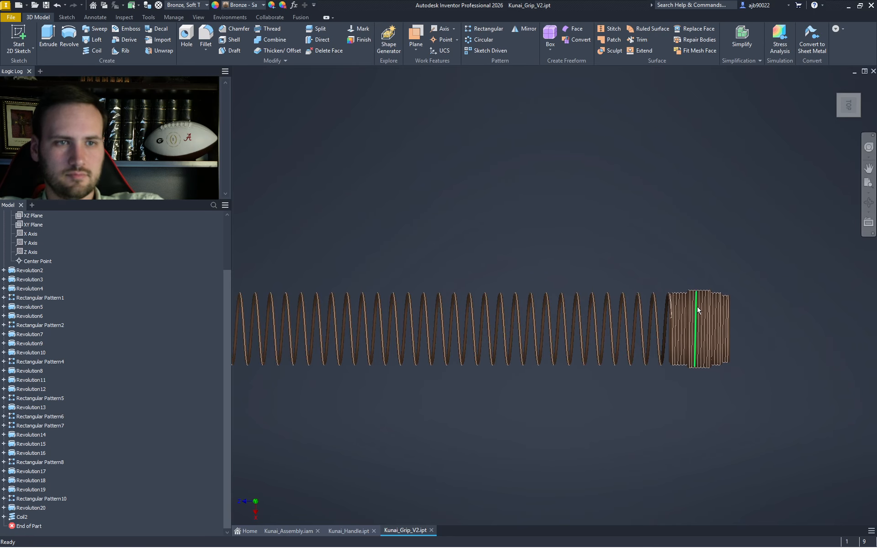
scroll(671, 317, up, 7)
scroll(731, 290, up, 4)
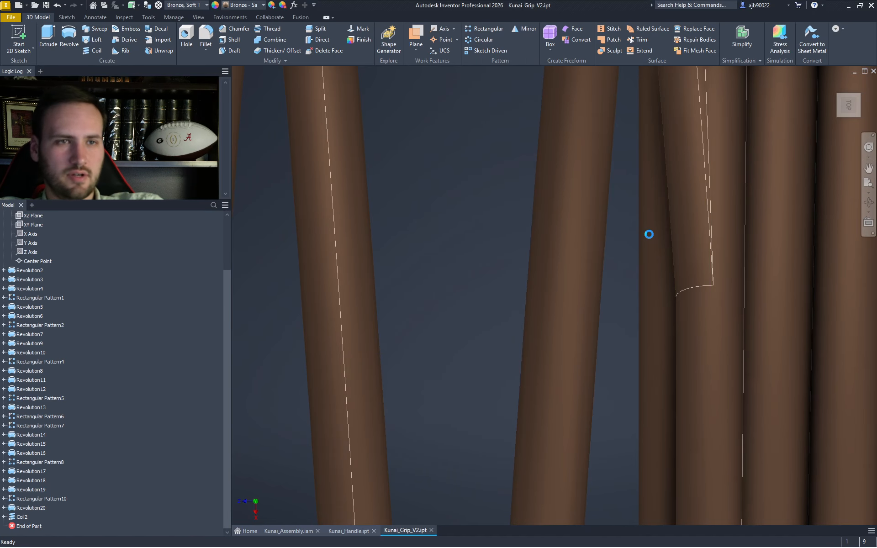
scroll(648, 235, down, 10)
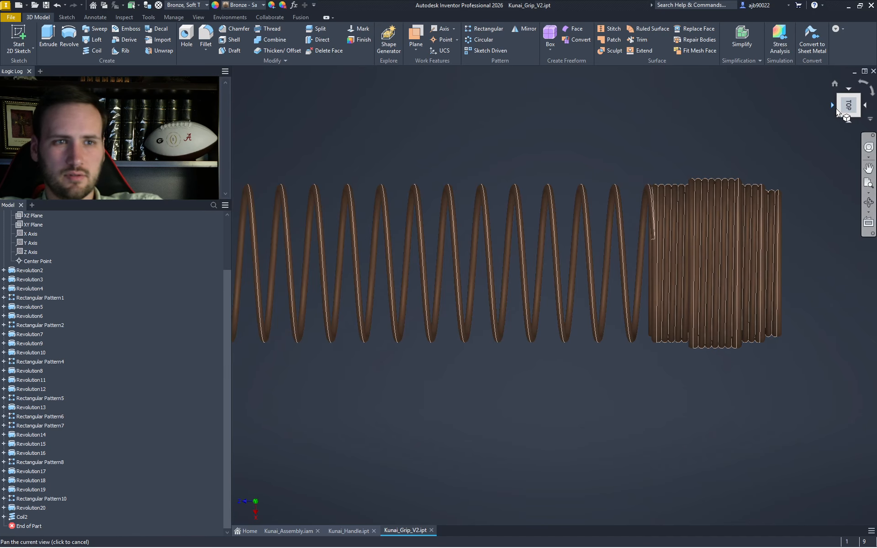
scroll(654, 347, up, 5)
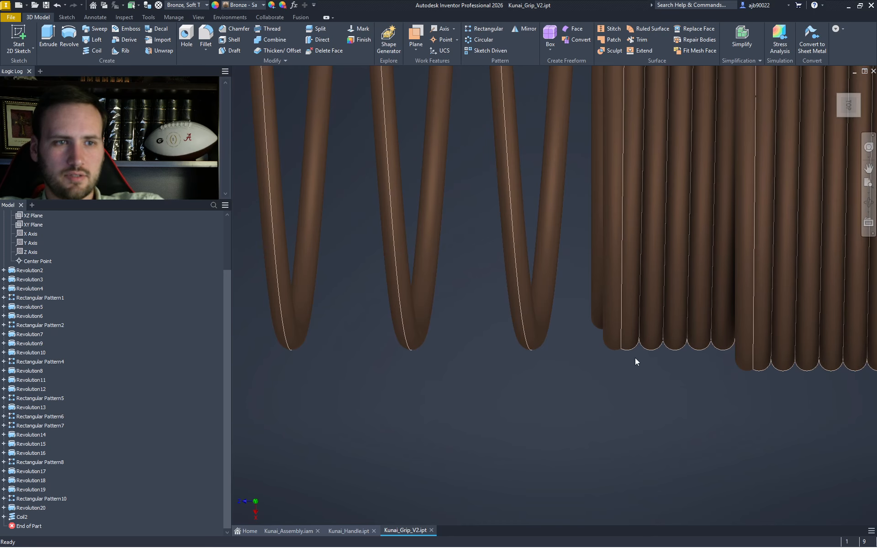
scroll(656, 354, down, 2)
middle_drag(646, 413, 626, 467)
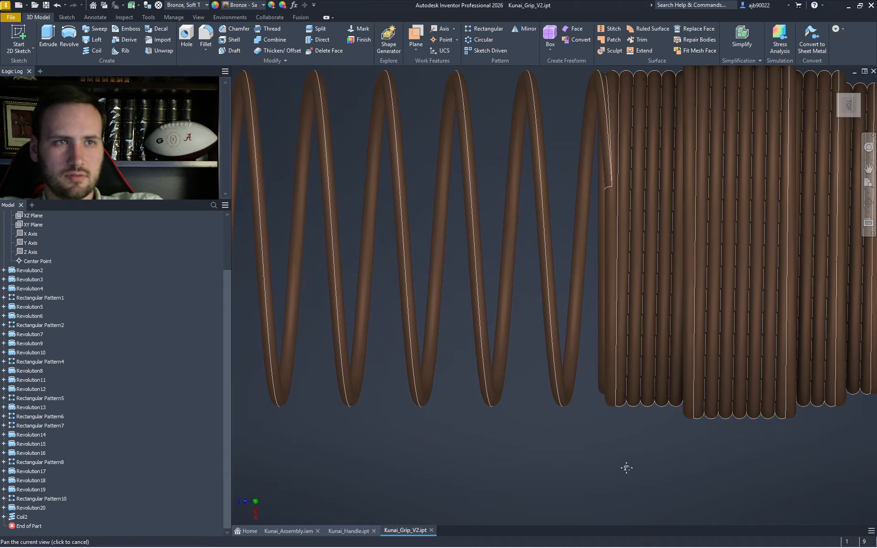
click(838, 98)
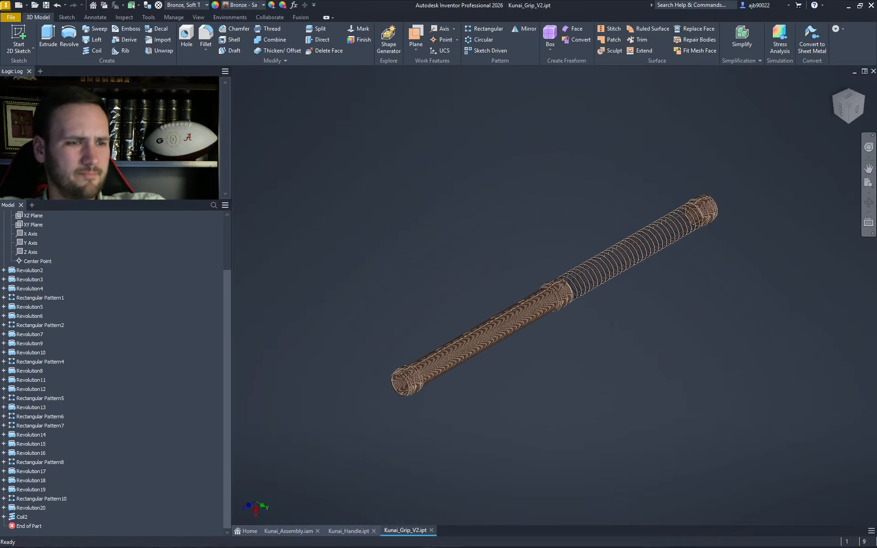
- In Kunai_Assembly, delete the old Kunai_Grip:1 component
click(281, 530)
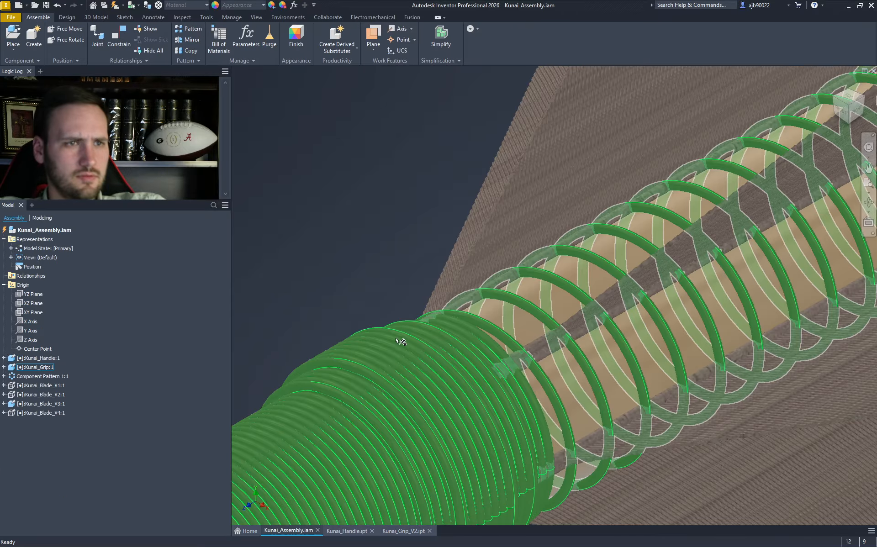
scroll(402, 353, down, 4)
scroll(489, 346, up, 6)
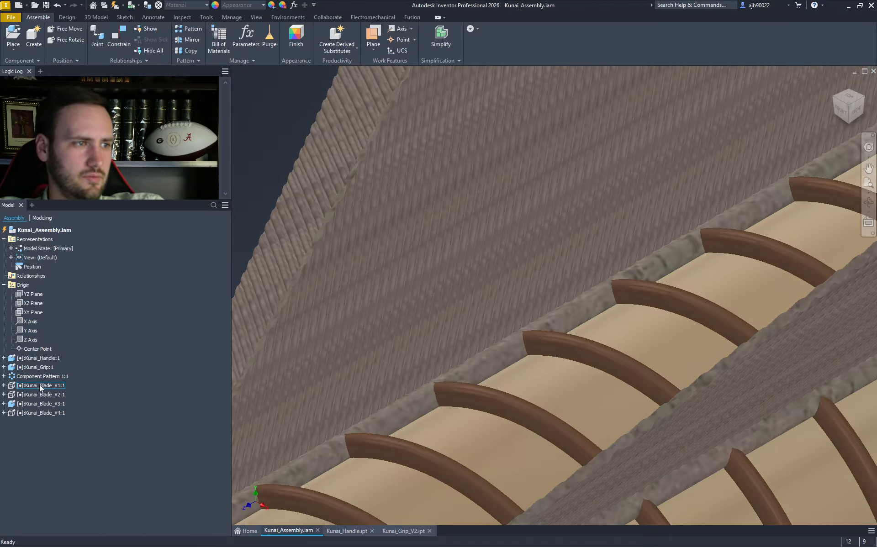
click(49, 368)
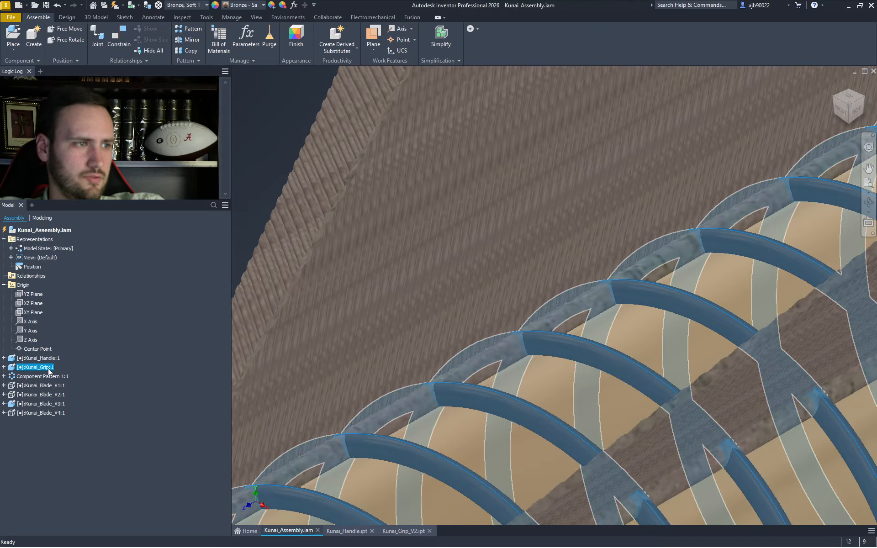
key(Delete)
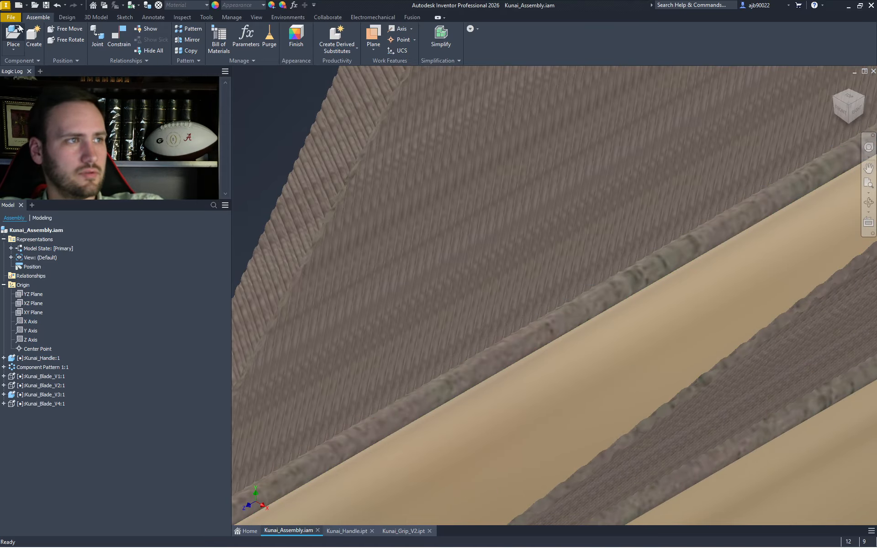
- Place Kunai_Grip_V2.ipt into the assembly grounded at the origin
click(21, 26)
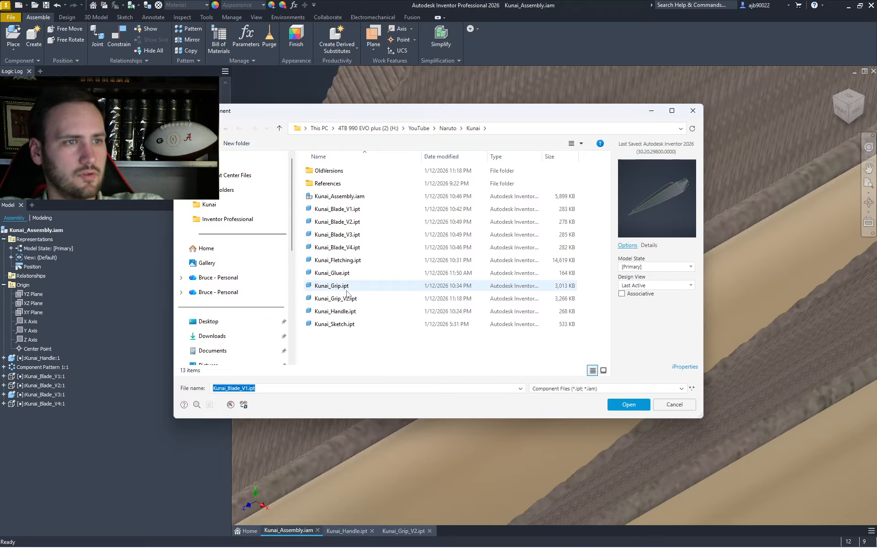
double_click(345, 298)
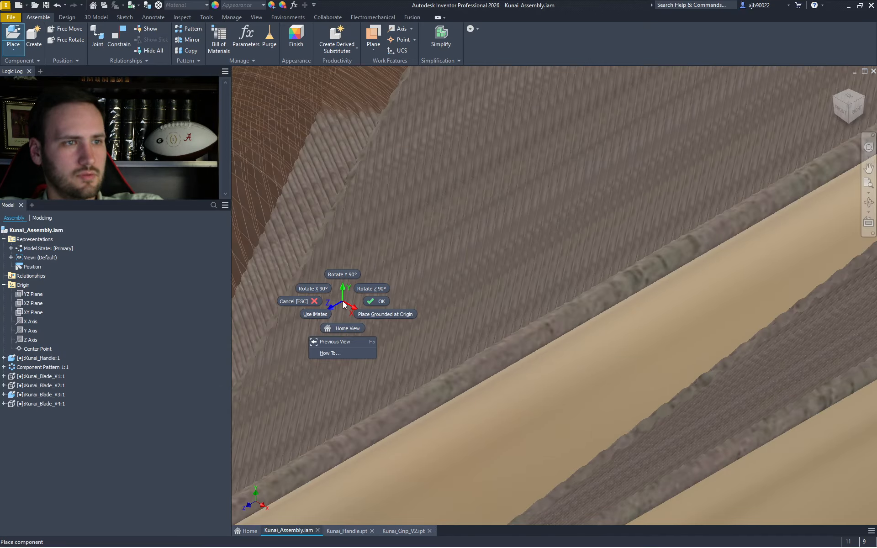
click(365, 314)
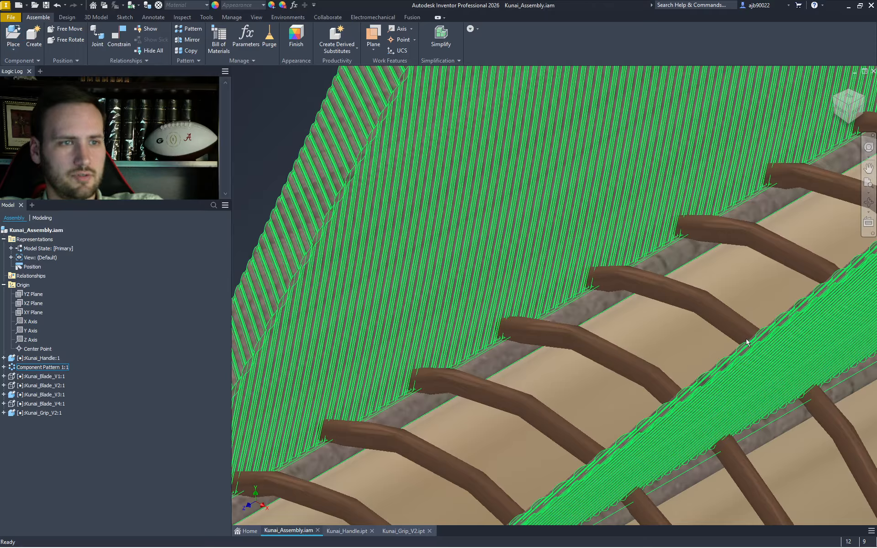
- Inspect the kunai from front and isometric views, then open the File menu
scroll(734, 348, down, 10)
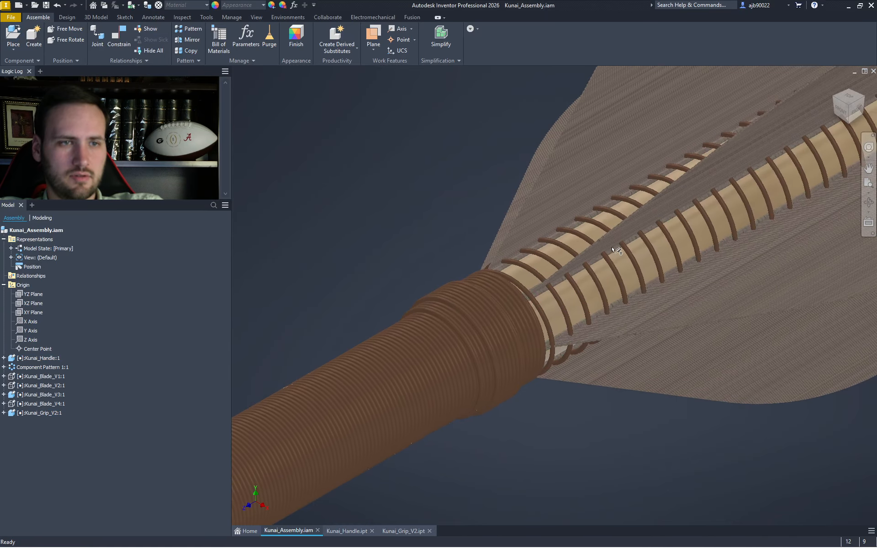
scroll(749, 371, down, 3)
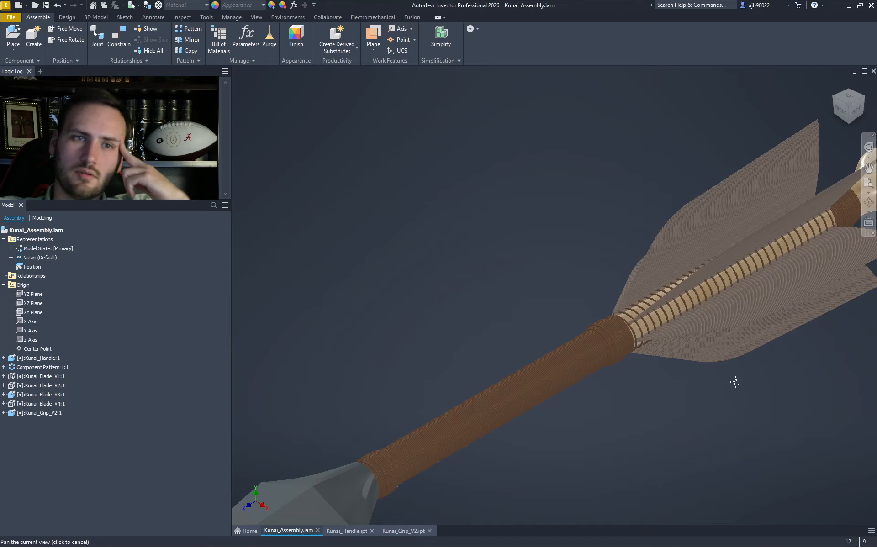
click(839, 109)
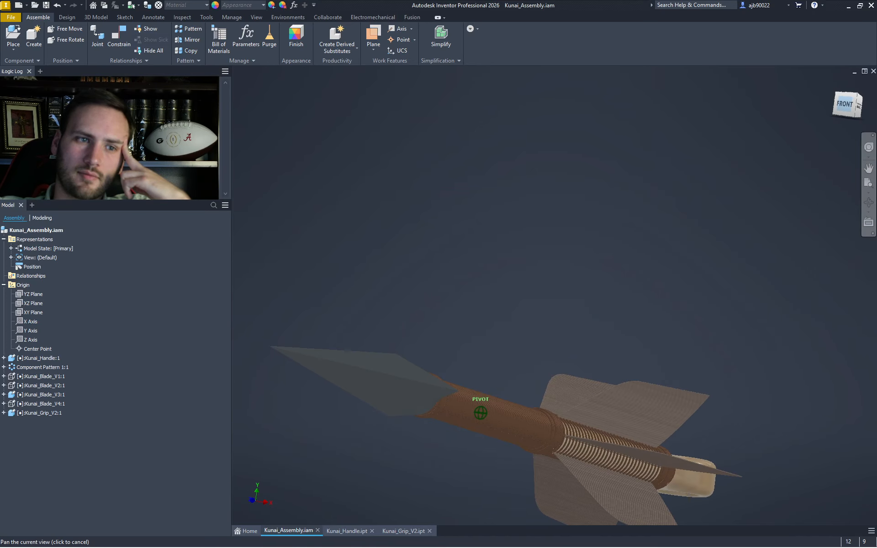
scroll(612, 463, up, 8)
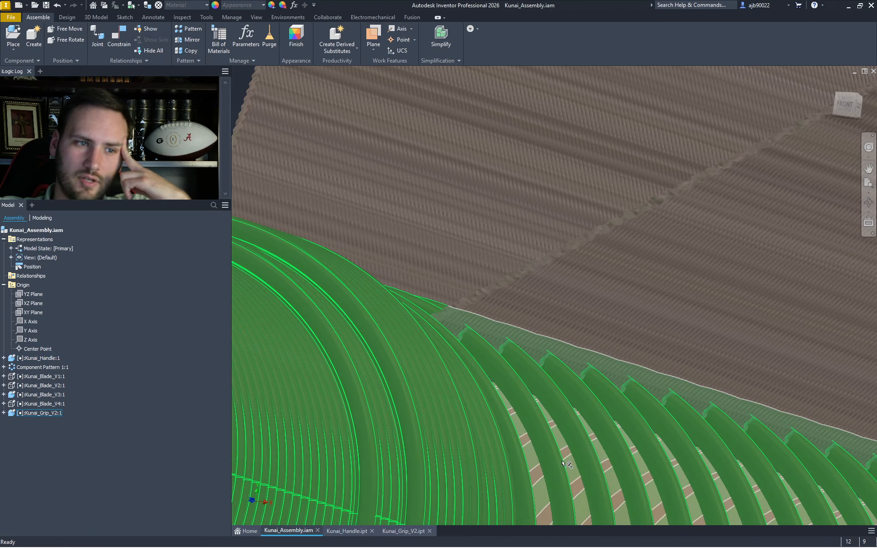
scroll(575, 457, up, 2)
click(859, 97)
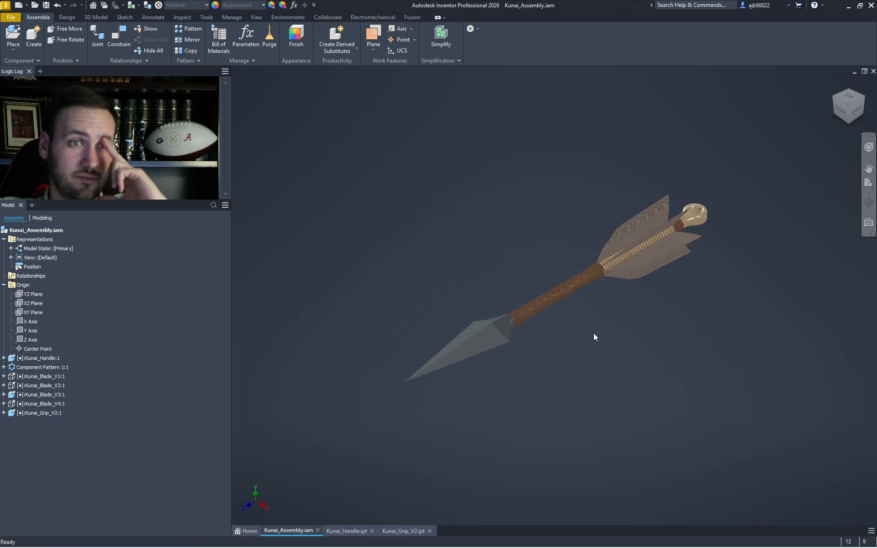
scroll(613, 264, down, 5)
middle_drag(613, 264, 524, 301)
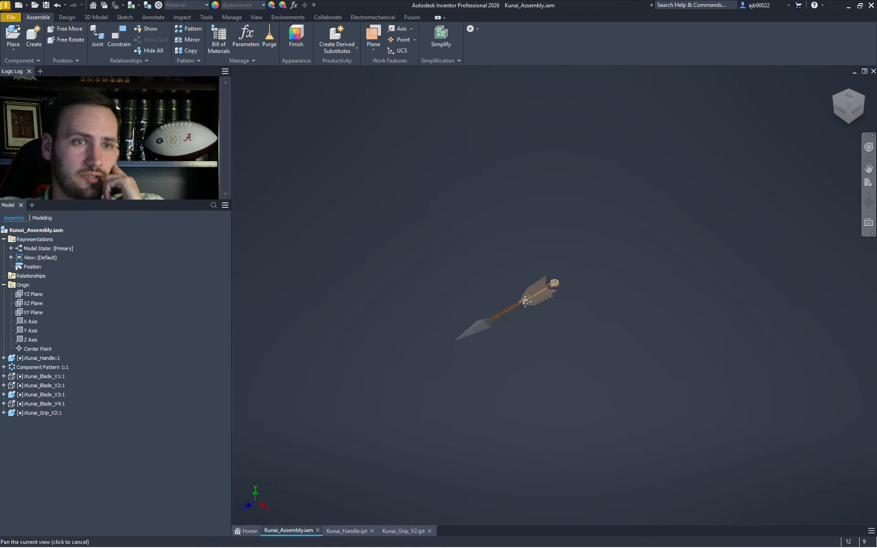
scroll(524, 301, up, 5)
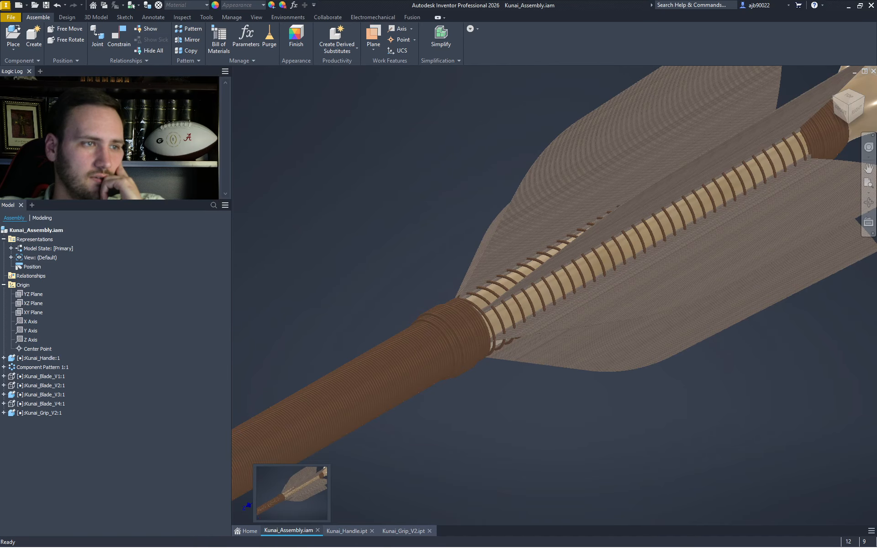
click(7, 18)
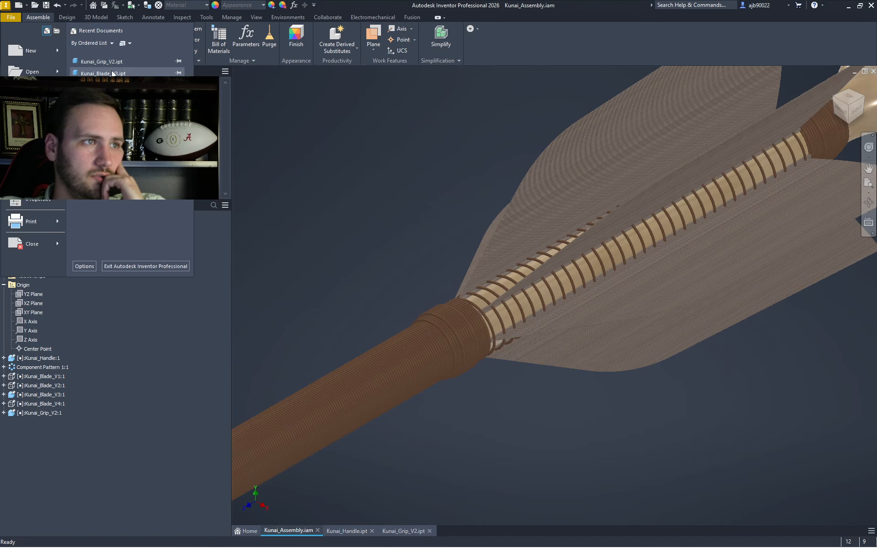
- Open Kunai_Glue.ipt, then start a 2D sketch and cancel it
click(27, 71)
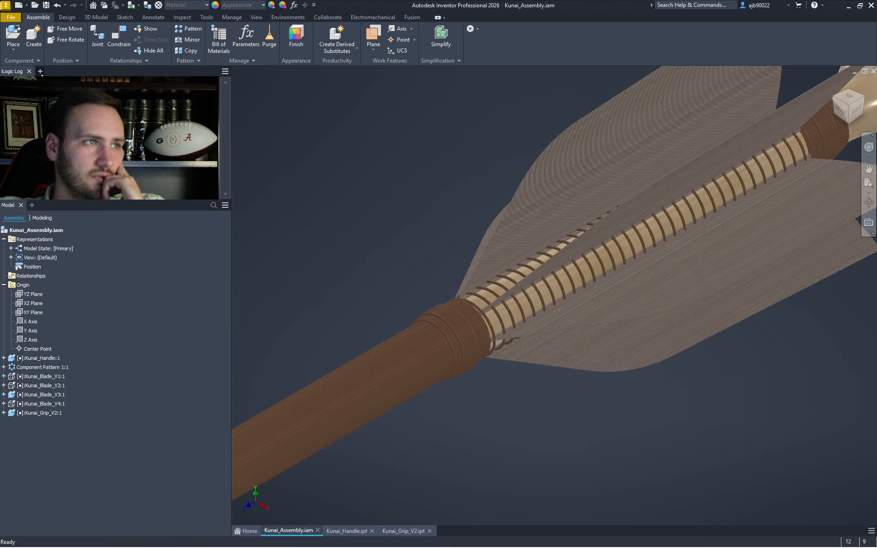
click(338, 275)
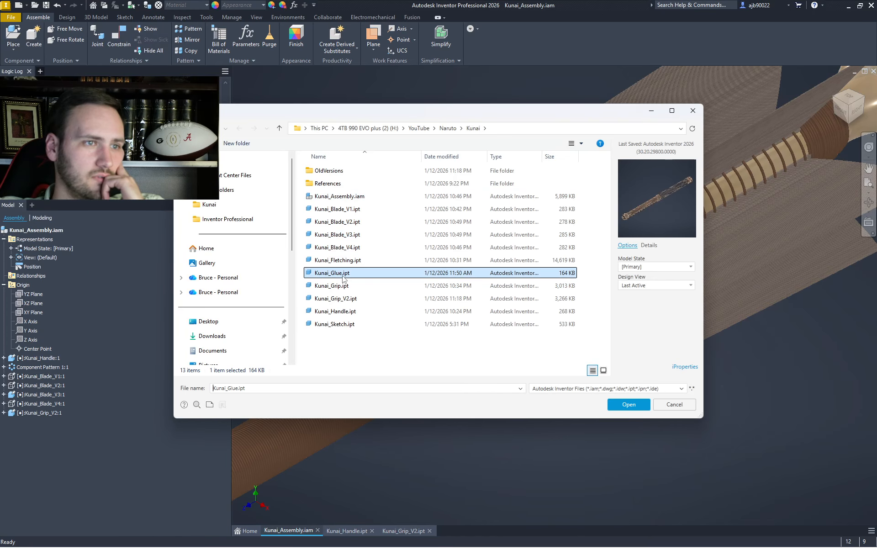
double_click(343, 277)
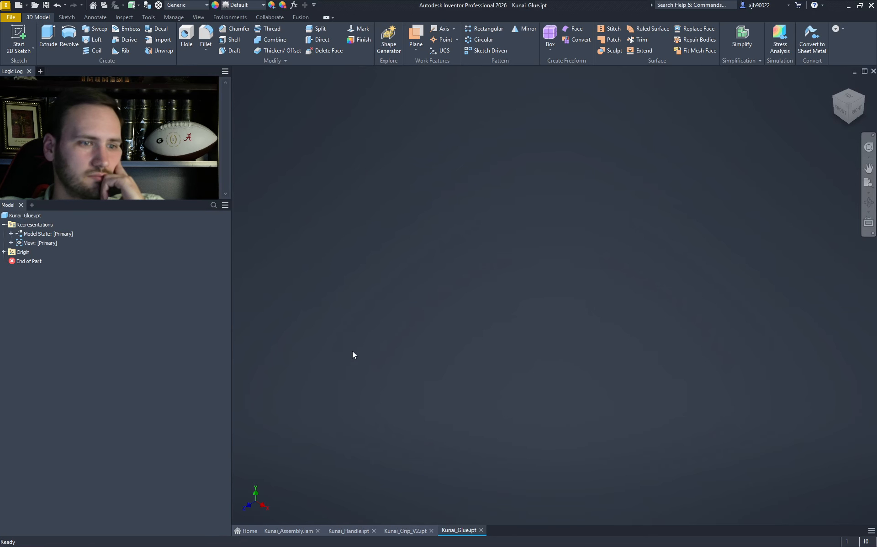
click(22, 33)
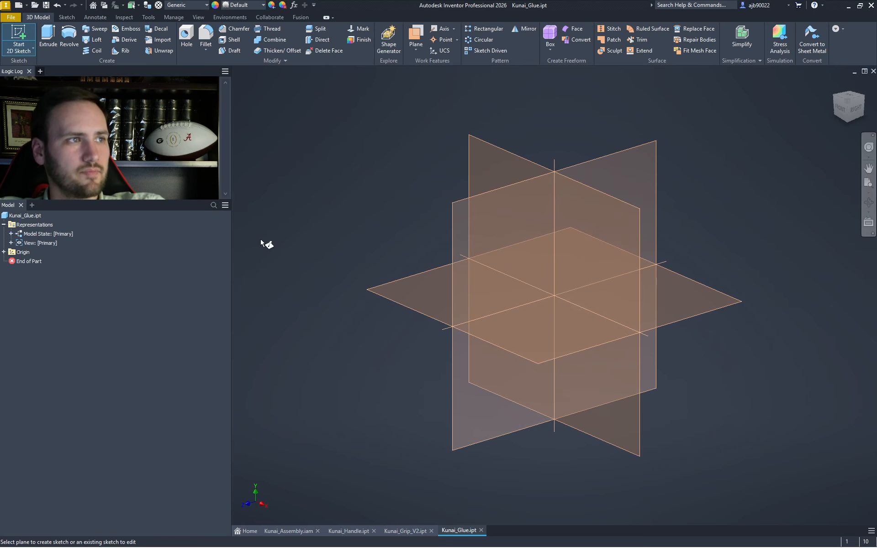
key(Escape)
- Open Kunai_Sketch.ipt and begin editing its Sketch1 kunai layout
click(11, 17)
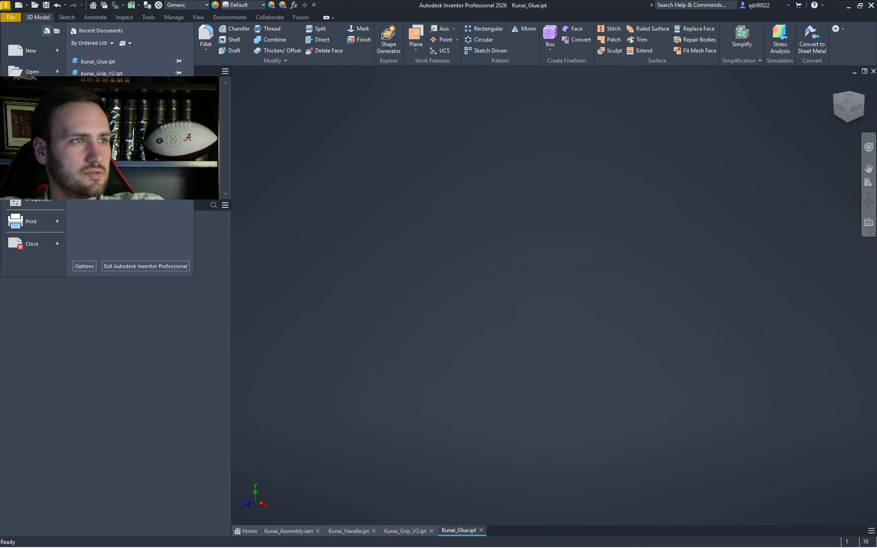
click(32, 71)
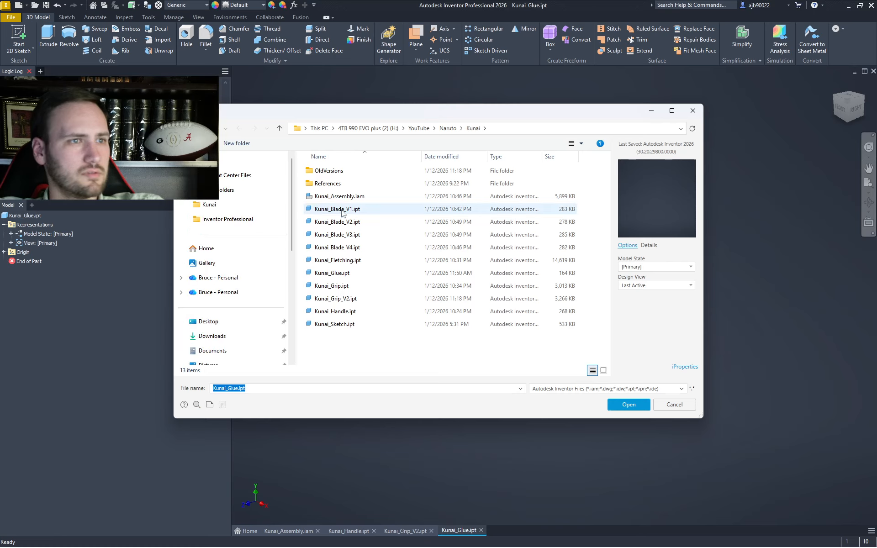
double_click(338, 324)
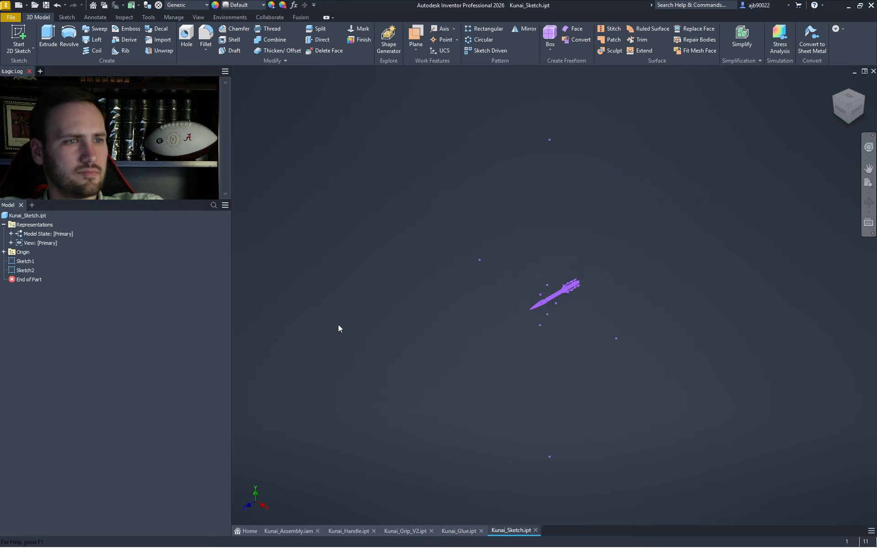
scroll(556, 292, up, 8)
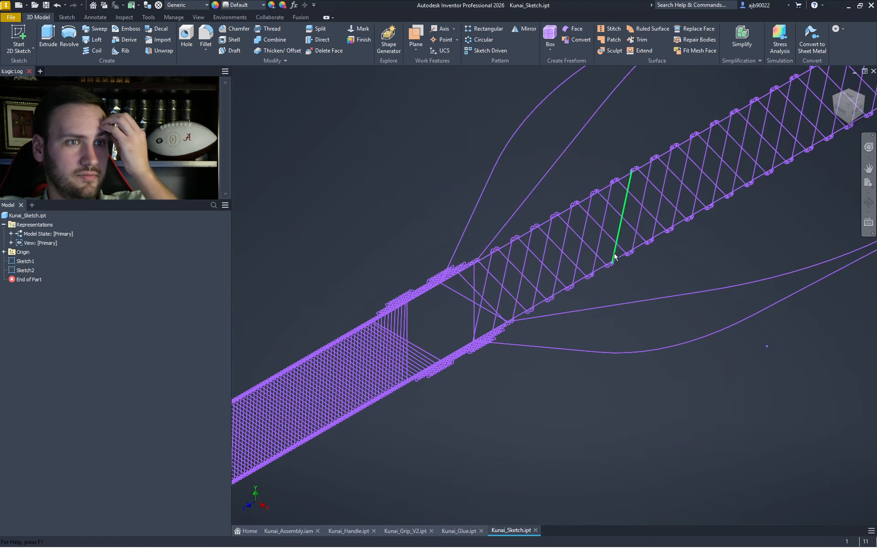
scroll(605, 250, down, 8)
scroll(673, 399, down, 4)
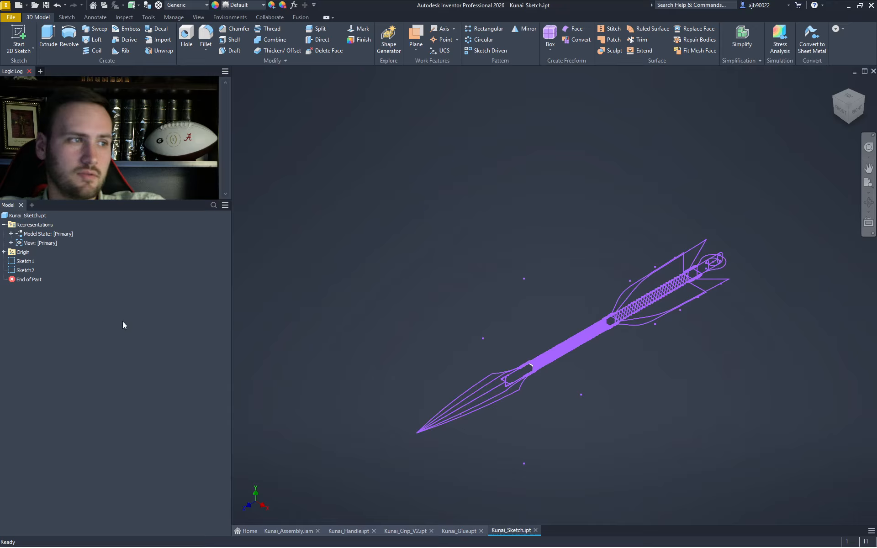
double_click(25, 261)
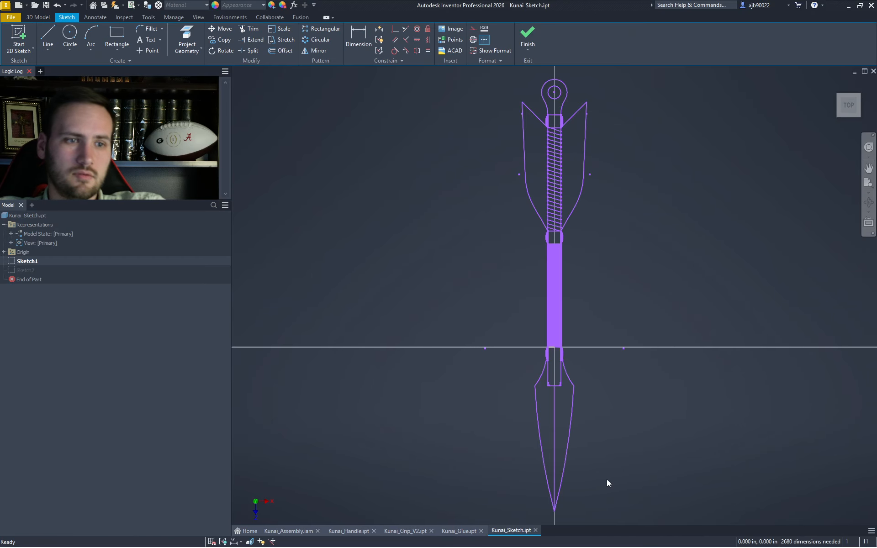
- Window-select the kunai outline geometry in Kunai_Sketch's Sketch1
scroll(615, 466, down, 3)
scroll(657, 505, up, 3)
scroll(665, 507, down, 3)
drag(681, 518, 432, 153)
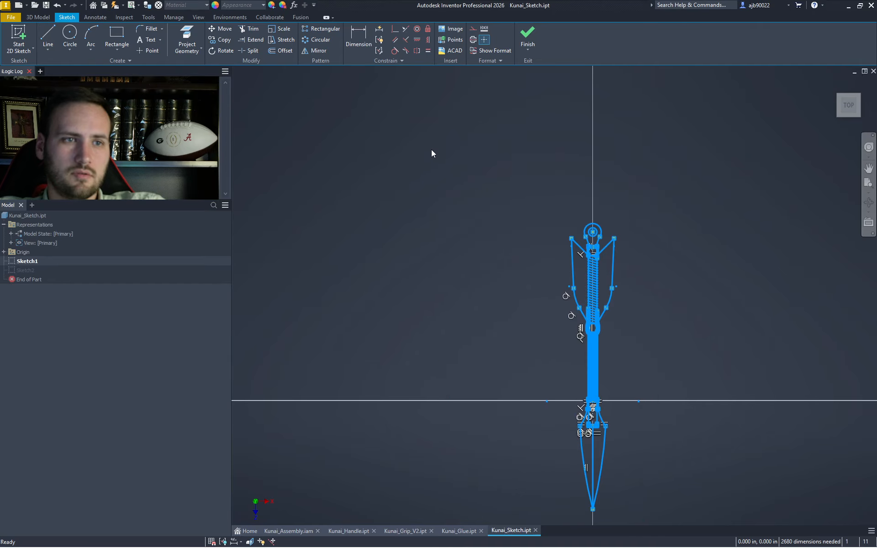
- In Kunai_Glue, start a new 2D sketch on the horizontal origin plane
click(468, 531)
click(16, 38)
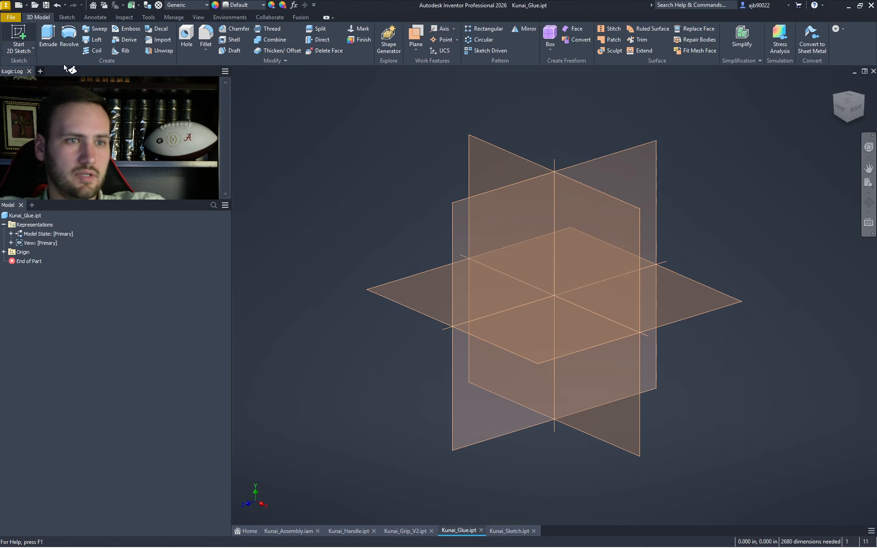
click(515, 338)
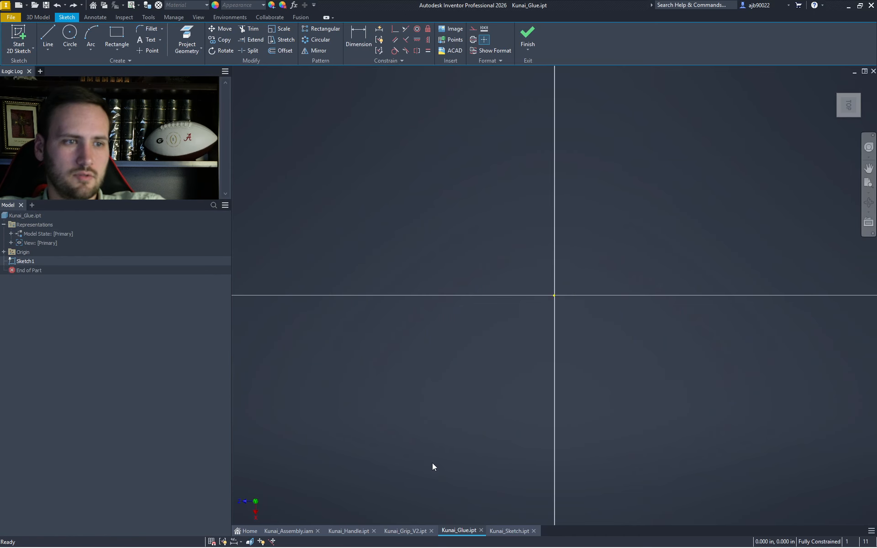
- Copy the whole kunai sketch, paste it into Kunai_Glue's sketch, and select the pasted geometry
click(509, 531)
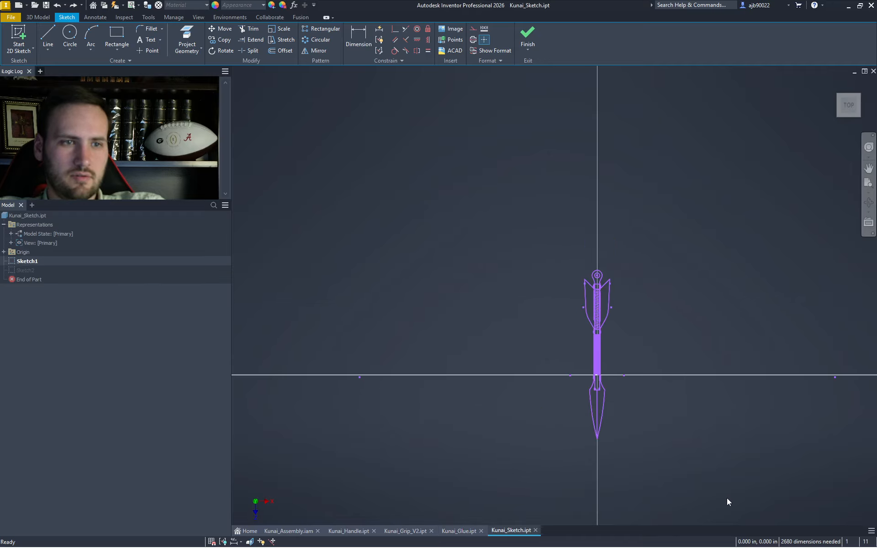
key(ctrl+a)
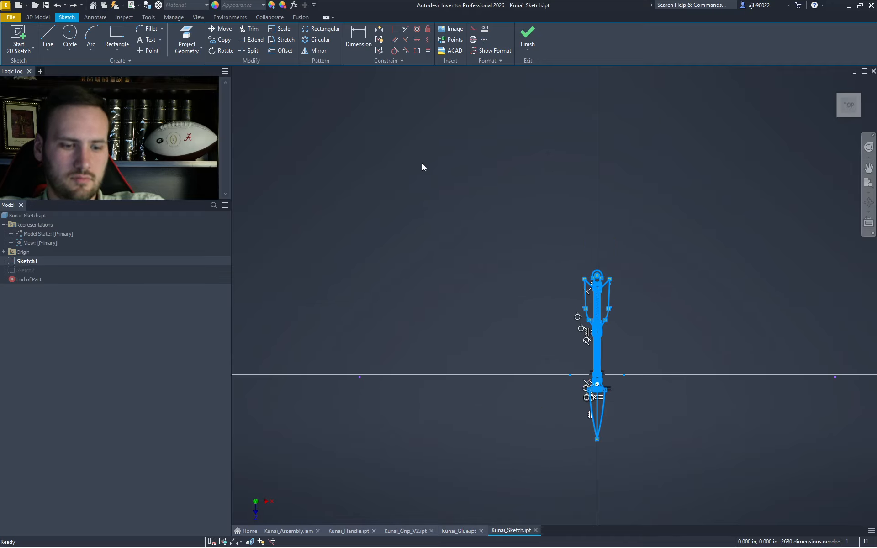
click(474, 531)
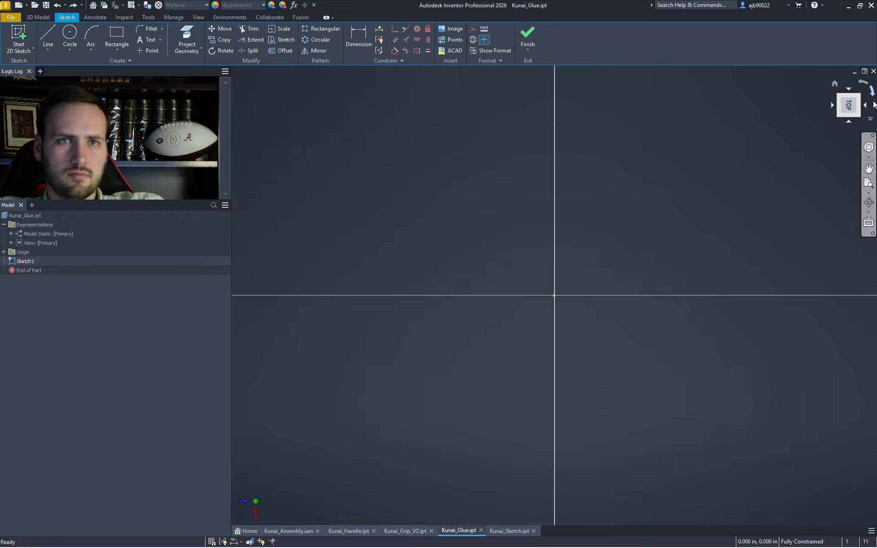
scroll(720, 191, up, 5)
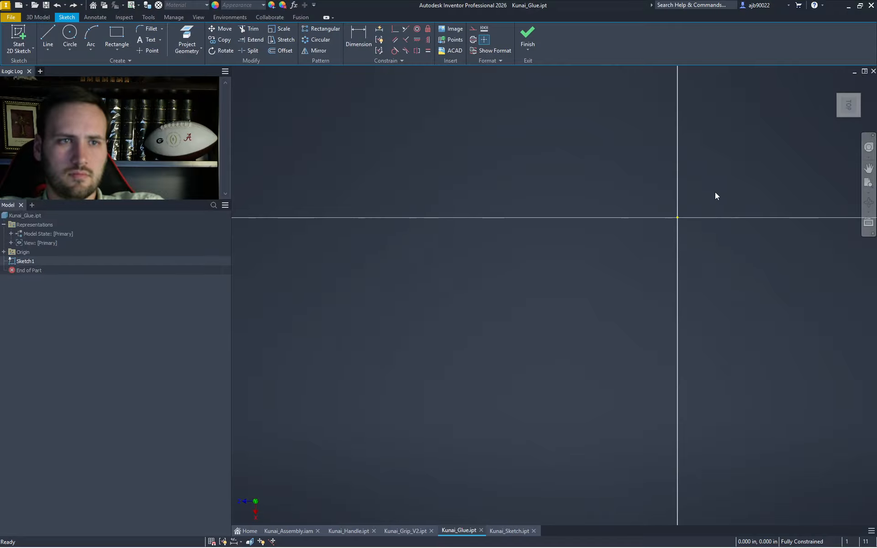
key(ctrl+v)
scroll(432, 380, up, 3)
mouse_move(496, 431)
mouse_down()
mouse_move(458, 368)
mouse_move(244, 310)
mouse_up()
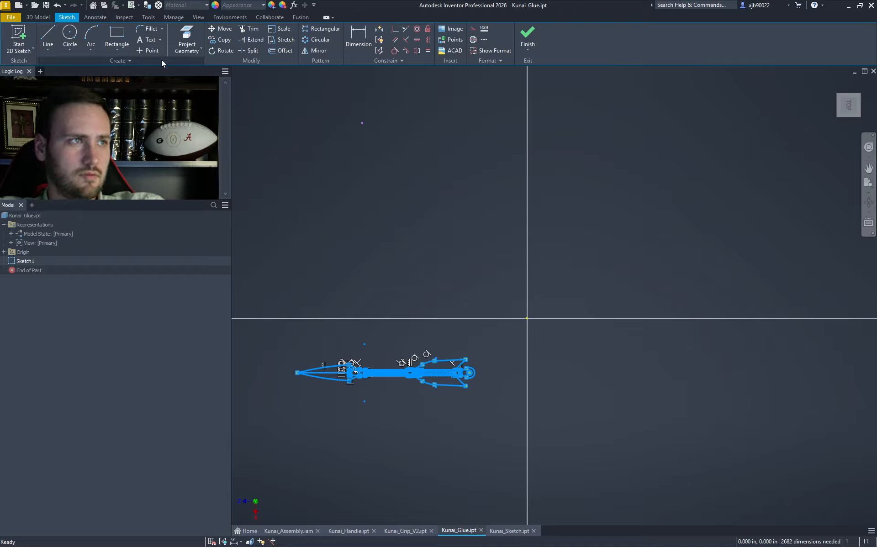
- Move the pasted kunai so the rod's left end sits on the sketch origin
click(220, 28)
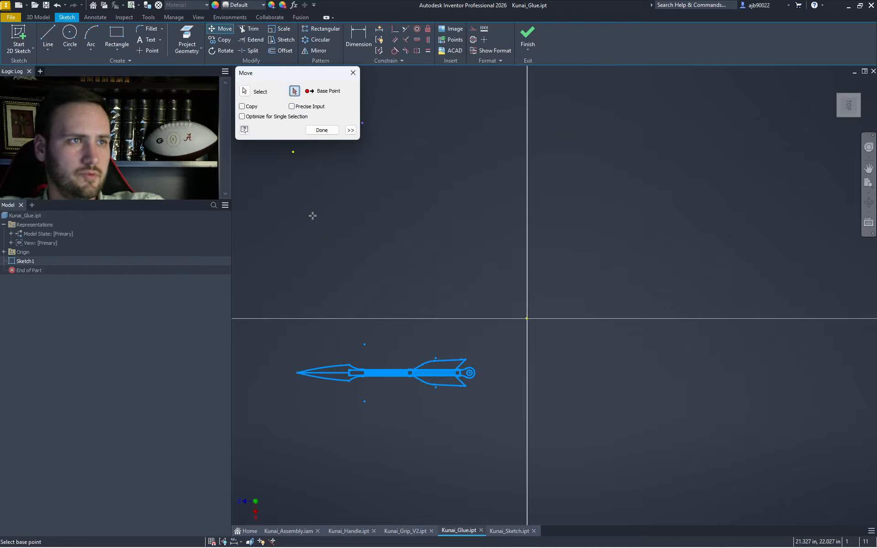
scroll(349, 367, down, 5)
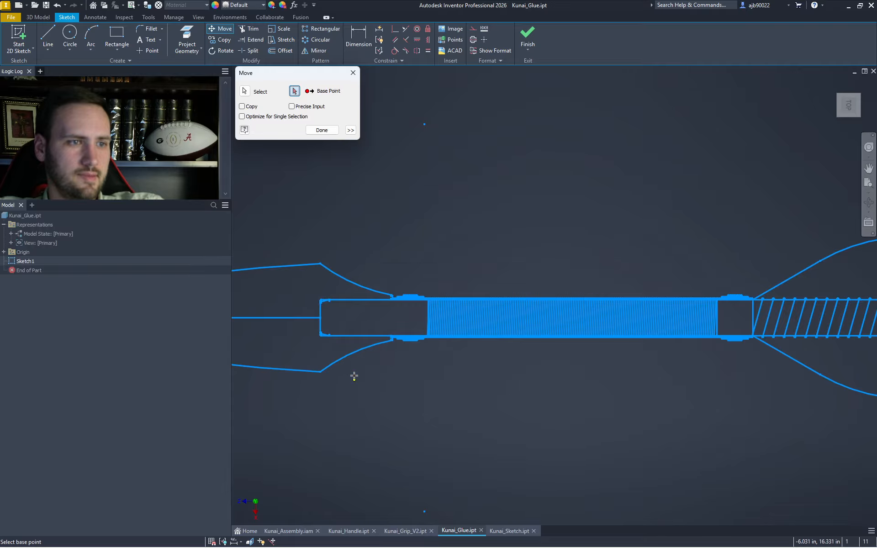
click(320, 319)
scroll(320, 319, up, 5)
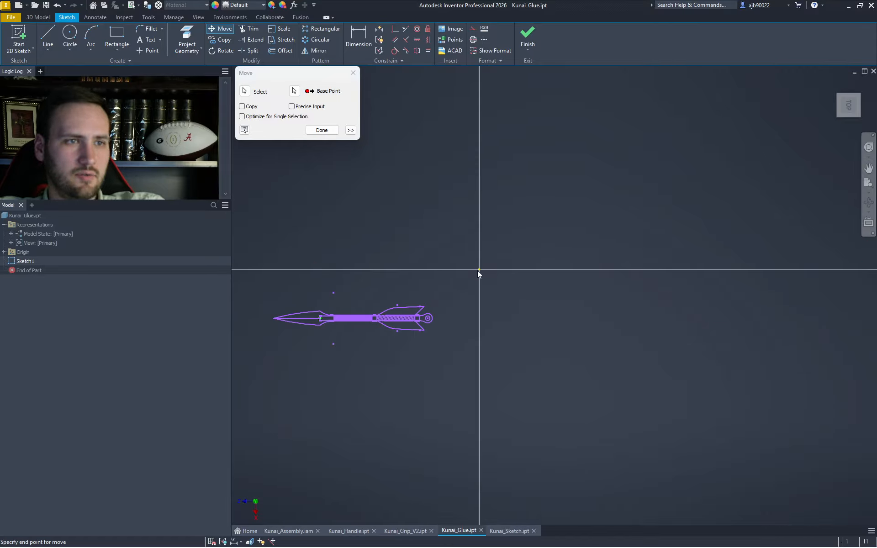
scroll(478, 271, down, 5)
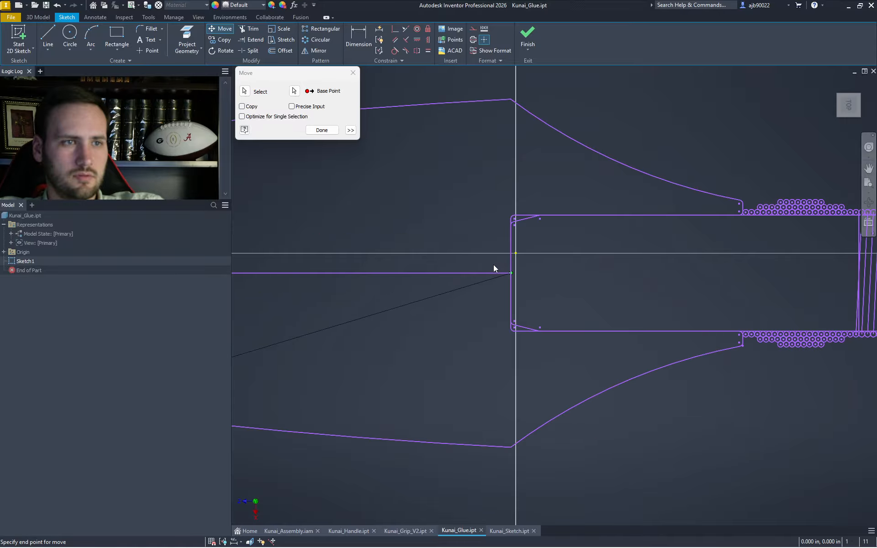
click(516, 253)
scroll(522, 273, up, 6)
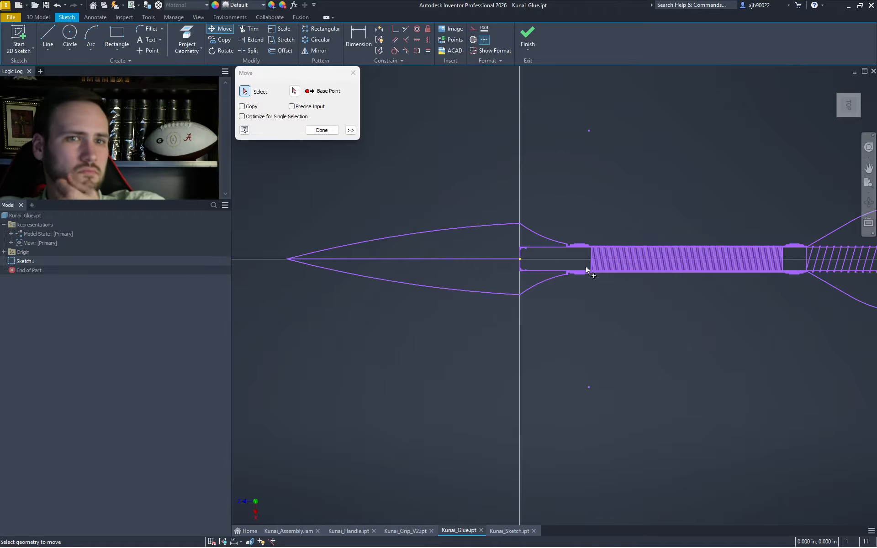
key(Escape)
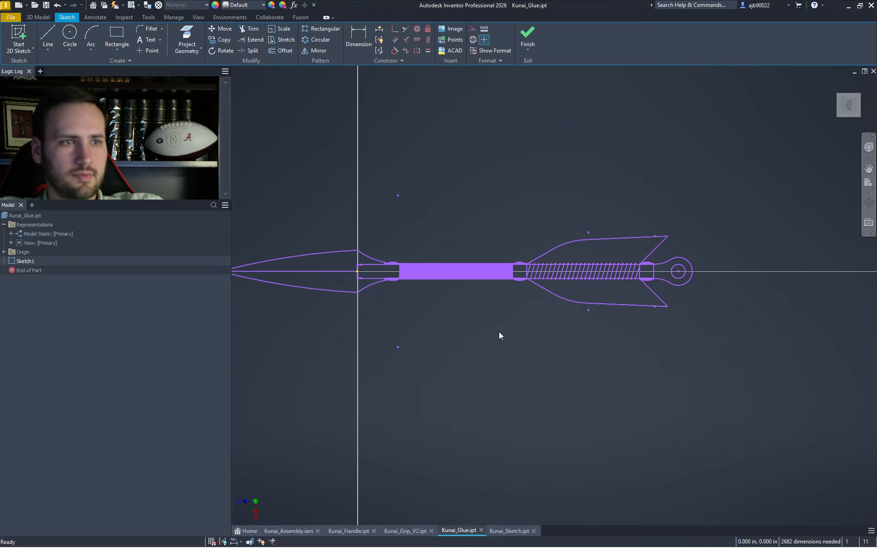
- Delete the grip geometry and leftover blade curves left of the origin
drag(485, 339, 375, 212)
key(Delete)
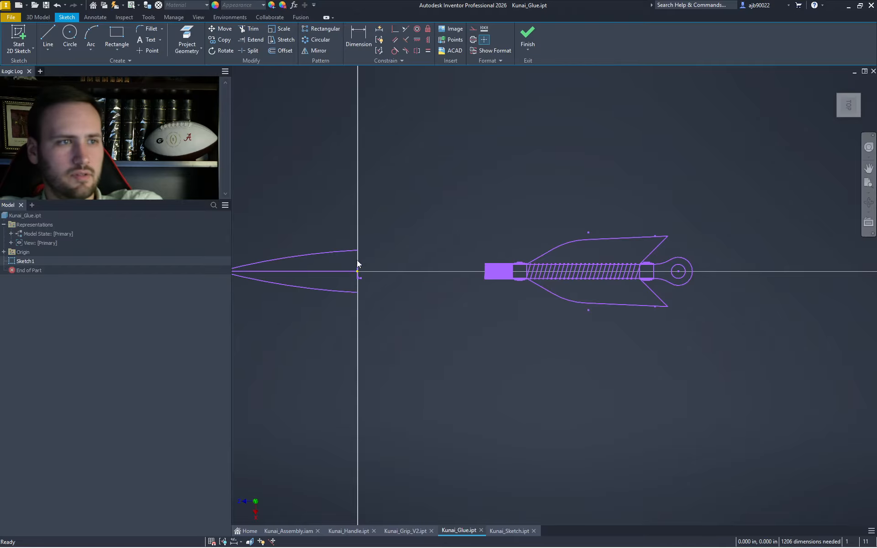
drag(329, 257, 321, 294)
key(Delete)
scroll(332, 283, up, 4)
scroll(337, 279, down, 9)
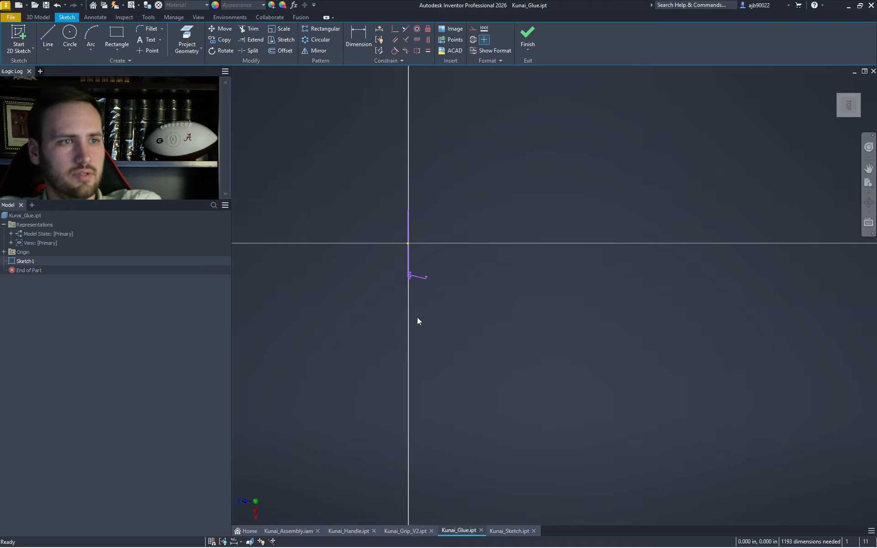
- Draw a vertical line from the green endpoint down to the bottom thread circle centre
drag(459, 289, 396, 256)
scroll(396, 256, up, 8)
scroll(481, 253, down, 6)
scroll(571, 256, down, 4)
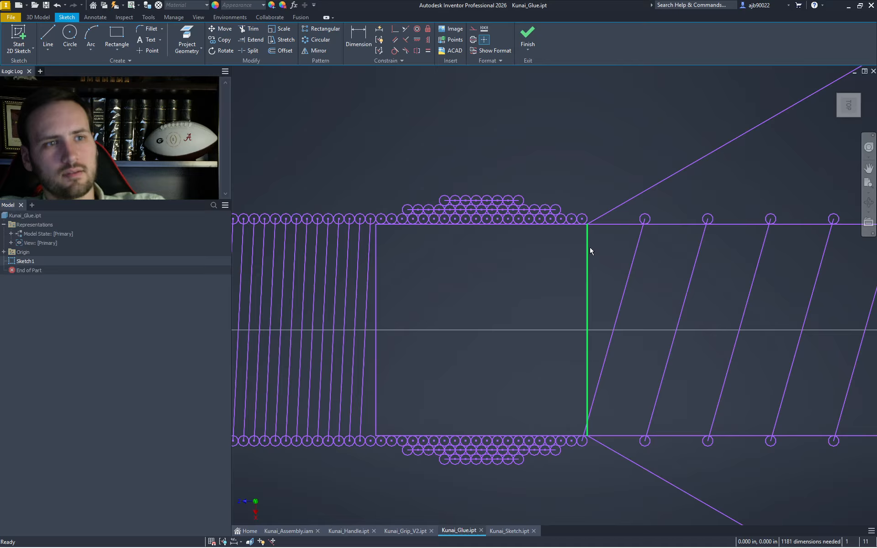
key(l)
click(583, 220)
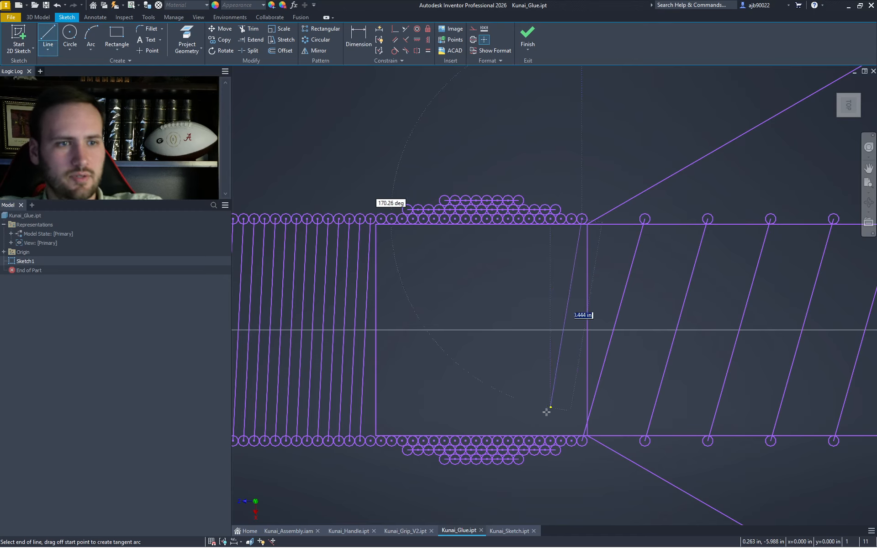
click(583, 442)
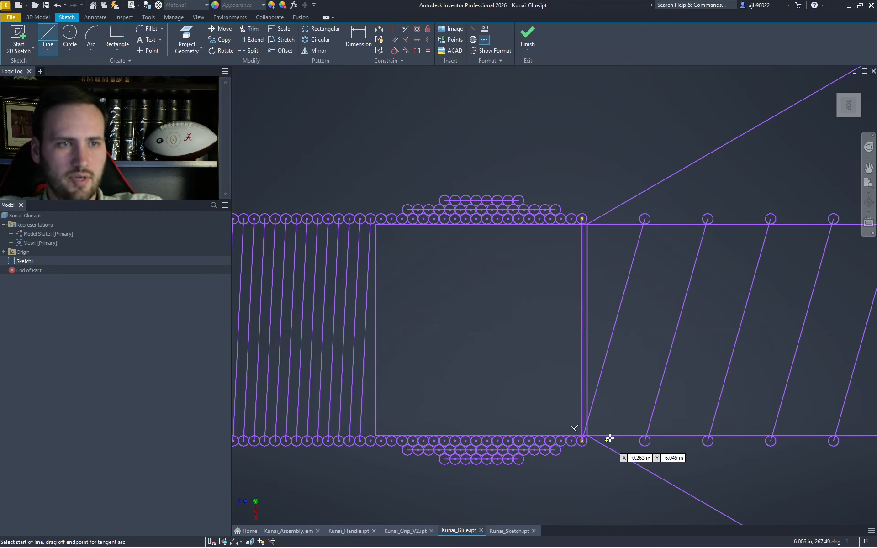
- Draw a vertical line from the glue cylinder's end to a thread circle centre at the threaded section's other end
scroll(644, 297, down, 7)
middle_drag(598, 309, 408, 313)
scroll(546, 315, up, 3)
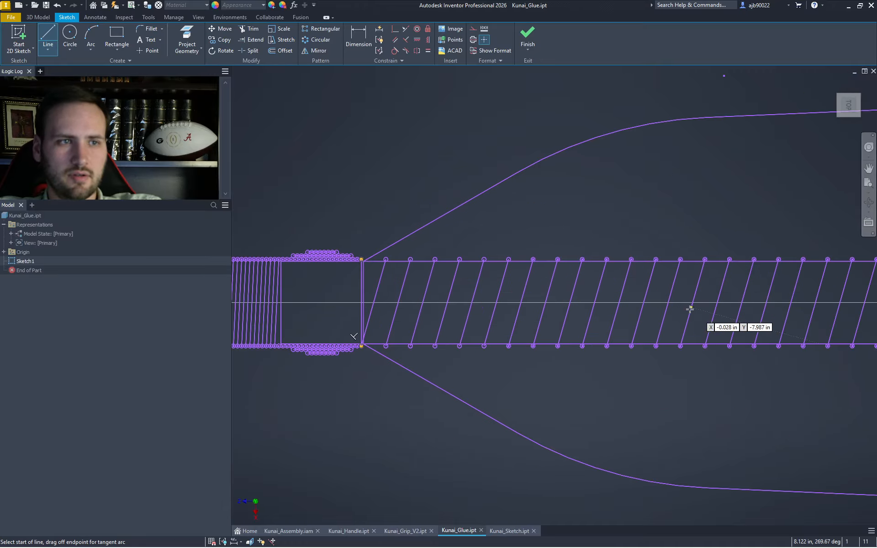
middle_drag(716, 312, 376, 303)
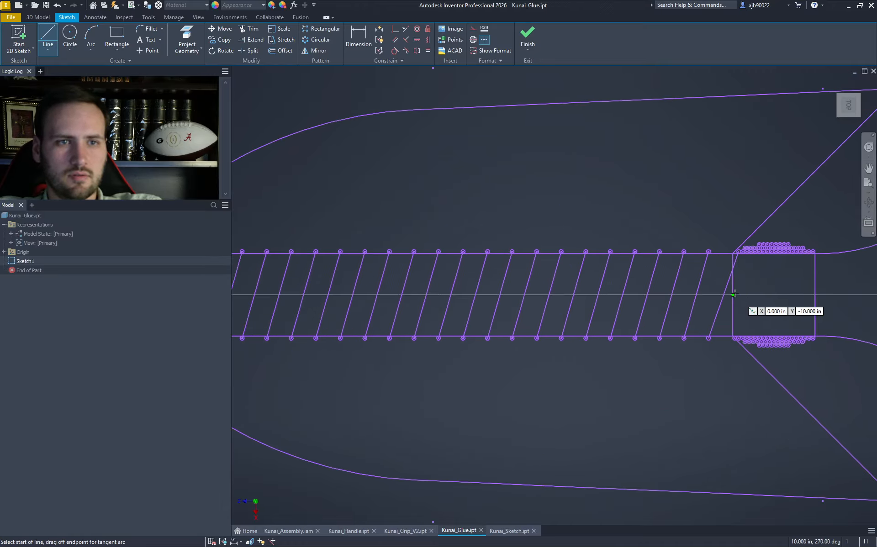
scroll(732, 294, up, 5)
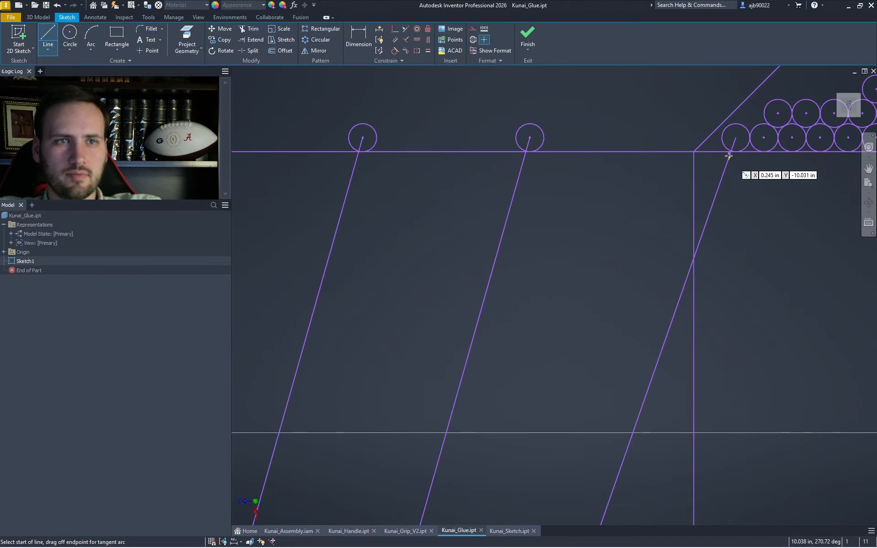
click(735, 144)
scroll(735, 144, down, 3)
scroll(747, 283, up, 5)
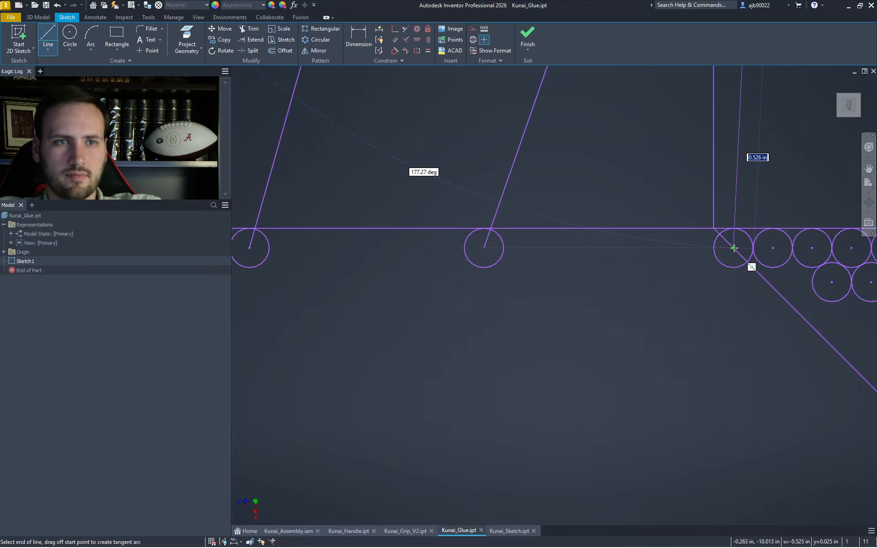
scroll(734, 248, down, 4)
scroll(734, 248, up, 4)
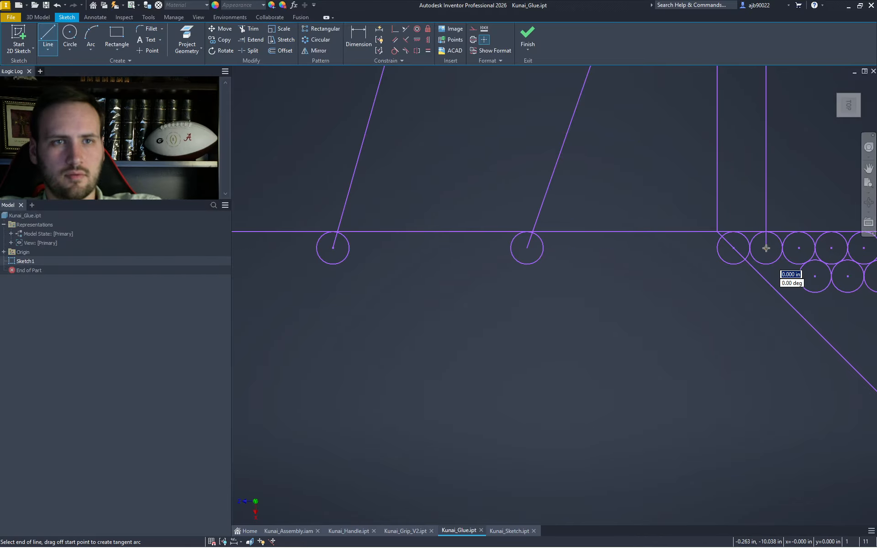
scroll(765, 248, down, 4)
scroll(765, 179, down, 2)
middle_drag(720, 200, 831, 230)
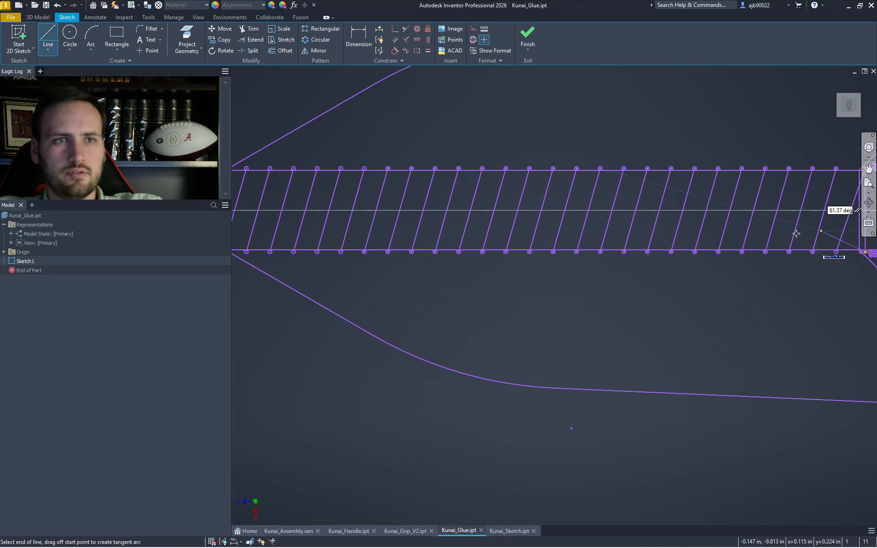
middle_drag(291, 284, 580, 296)
scroll(566, 283, up, 3)
scroll(487, 273, up, 3)
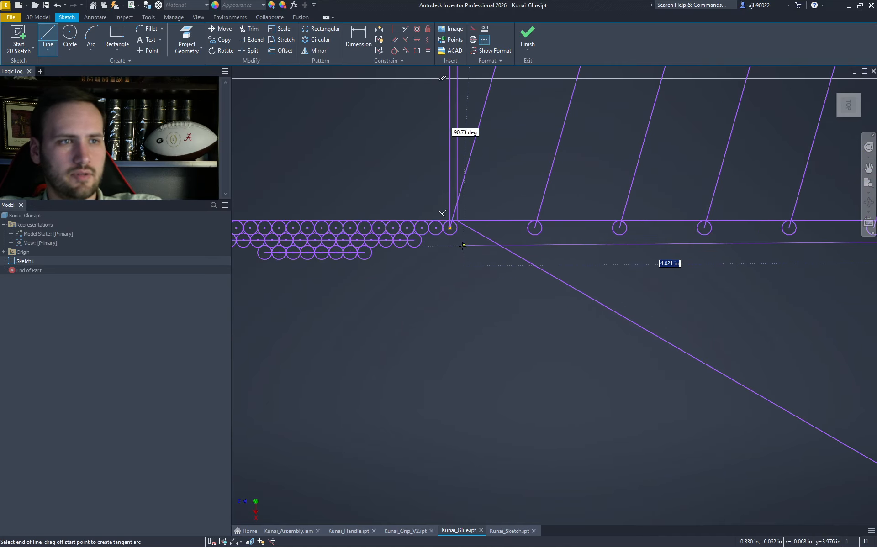
double_click(450, 227)
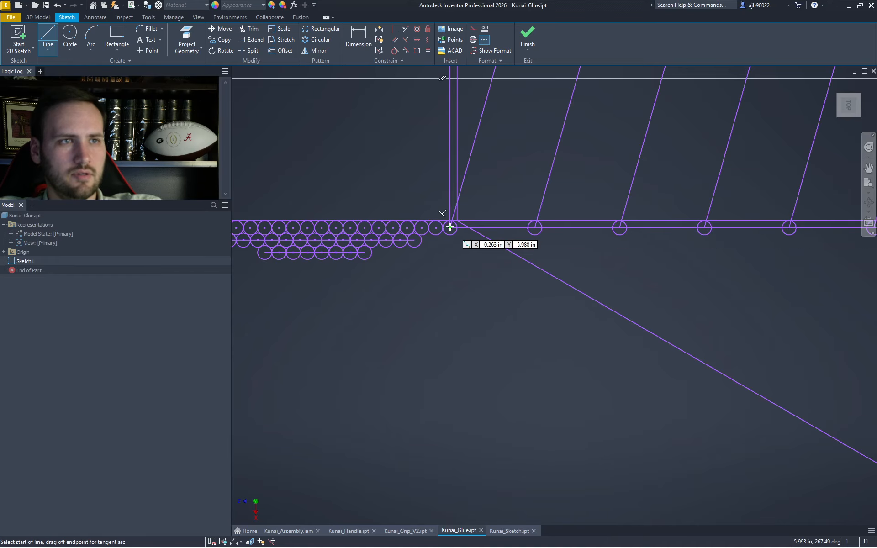
- Add a short horizontal segment starting on the vertical line
scroll(470, 151, down, 4)
click(459, 163)
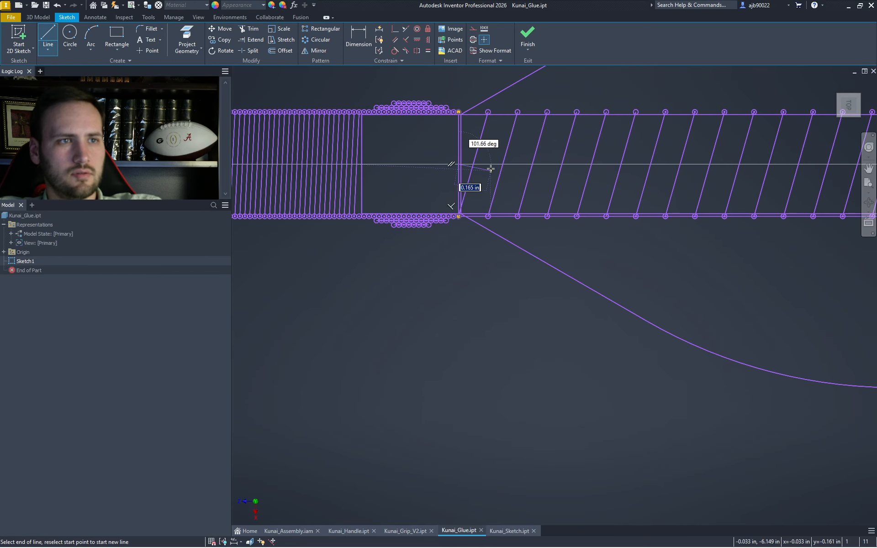
scroll(523, 167, up, 5)
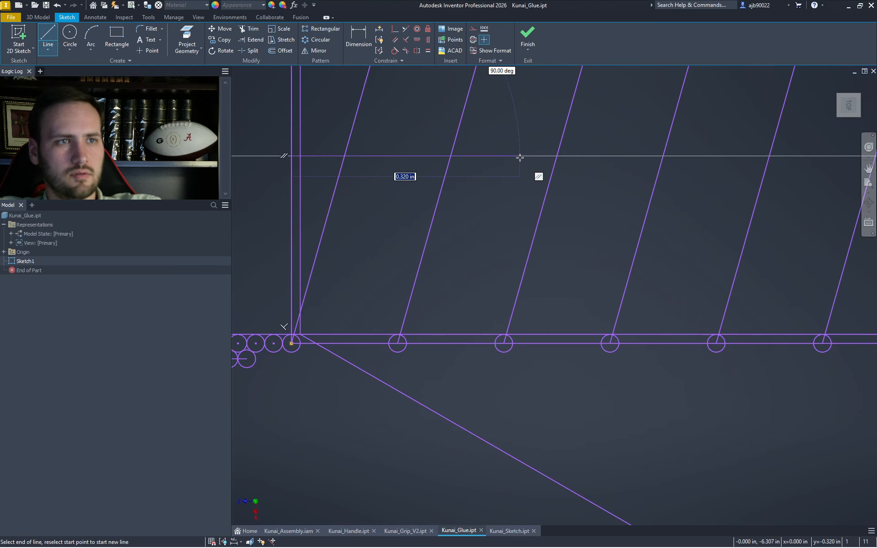
click(519, 156)
key(Escape)
scroll(524, 163, down, 5)
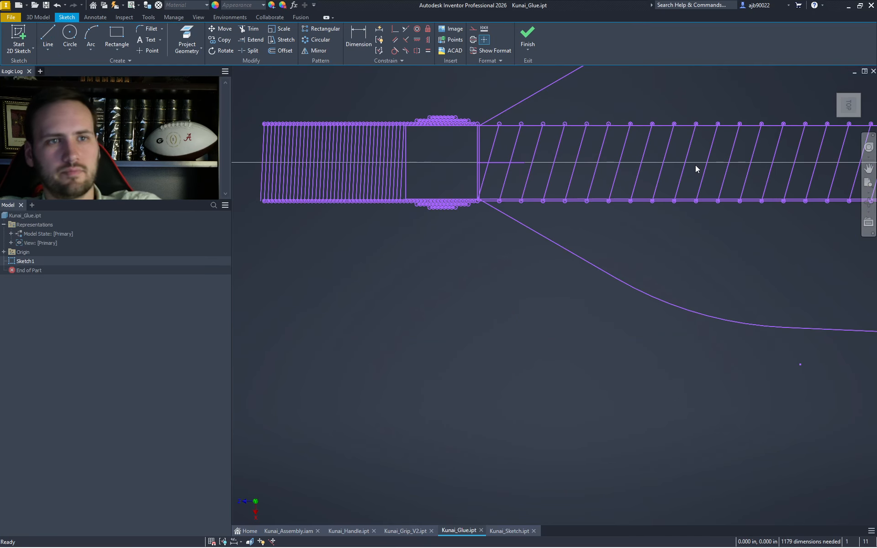
- Delete the slanted thread lines inside the tube outline
mouse_move(695, 165)
mouse_down()
mouse_move(564, 147)
mouse_move(498, 151)
mouse_up()
drag(496, 148, 498, 147)
key(Delete)
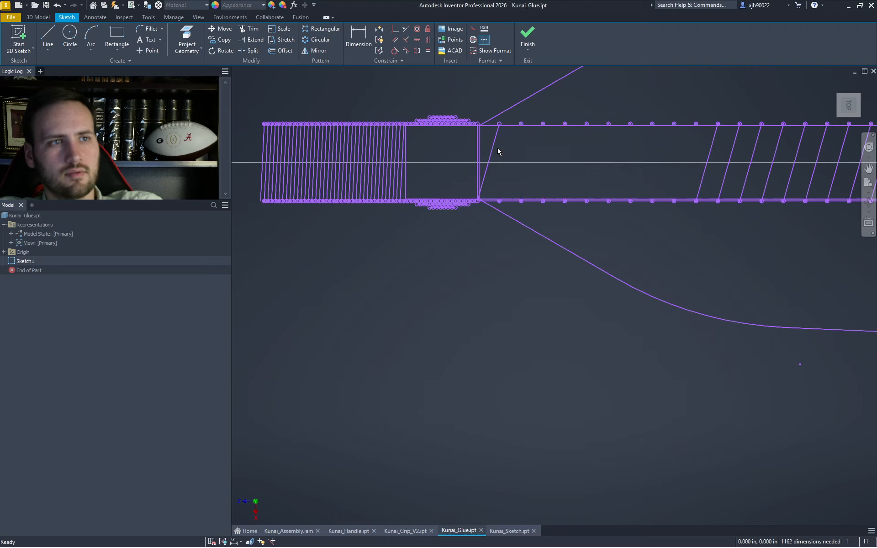
click(492, 150)
key(Delete)
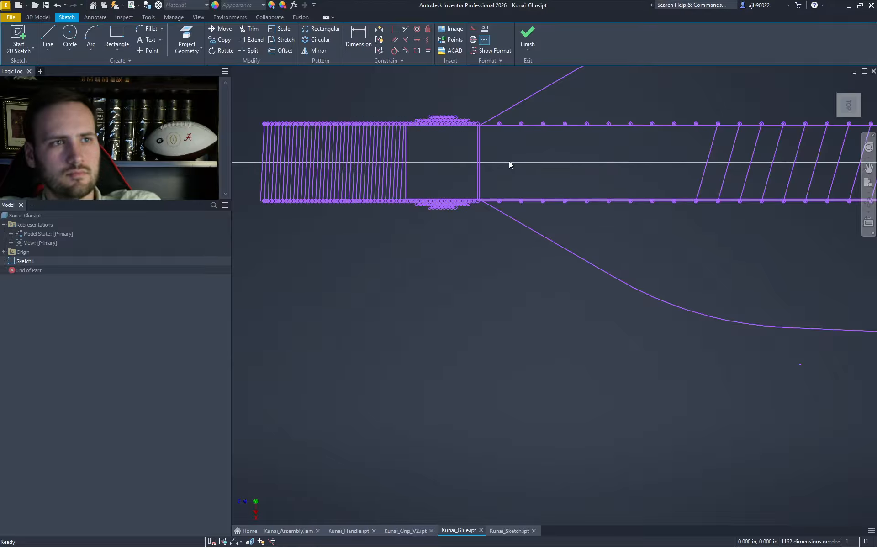
- Draw a short line along the centre axis from the vertical end line
scroll(479, 124, up, 5)
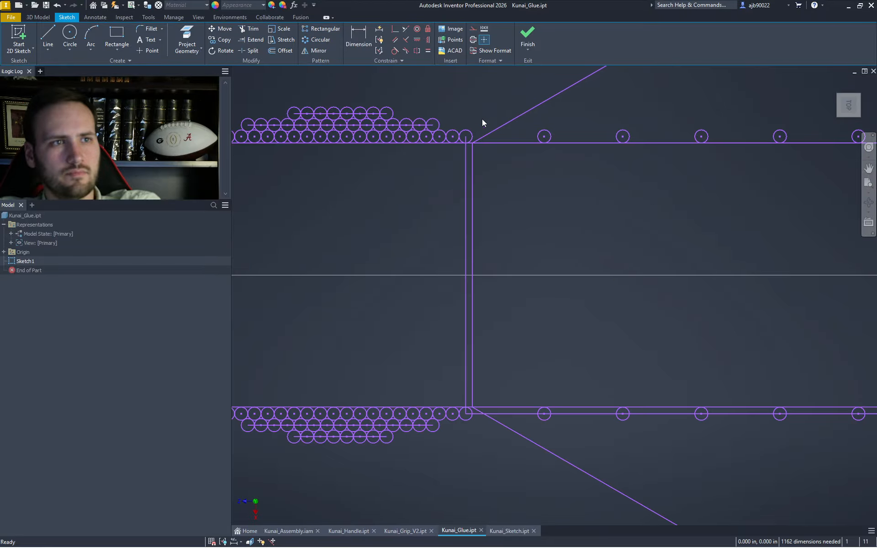
scroll(465, 146, down, 4)
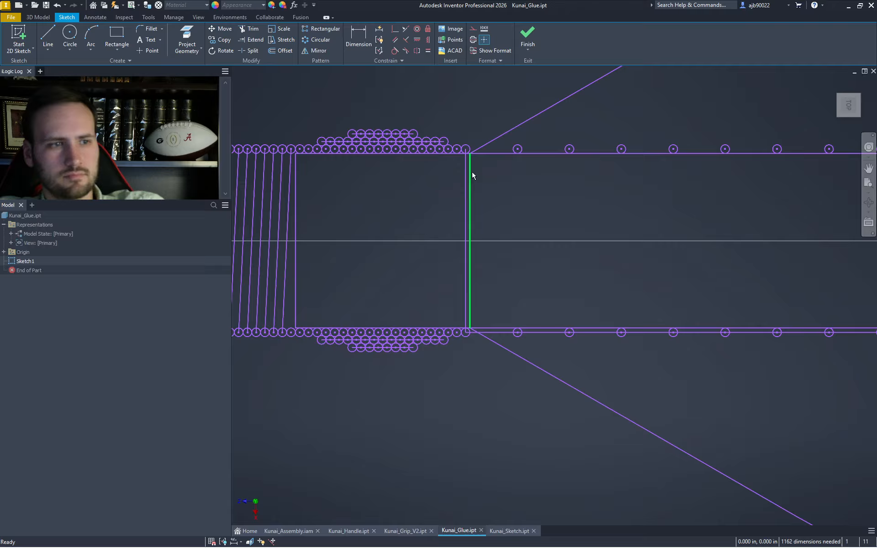
scroll(476, 331, up, 4)
scroll(477, 332, down, 3)
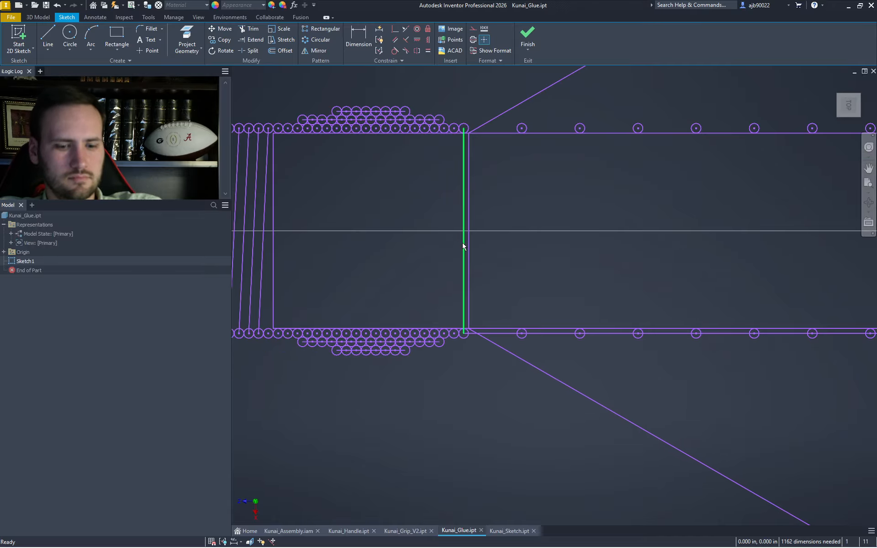
key(l)
click(465, 230)
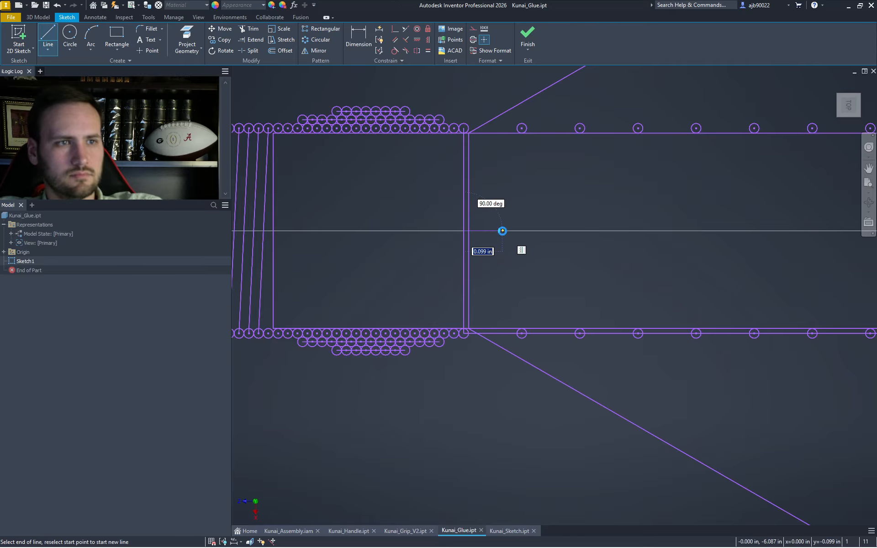
click(502, 231)
- Extend the centre line and trim the two vertical stubs above the top edge
key(x)
ctrl+click(503, 231)
scroll(505, 239, down, 5)
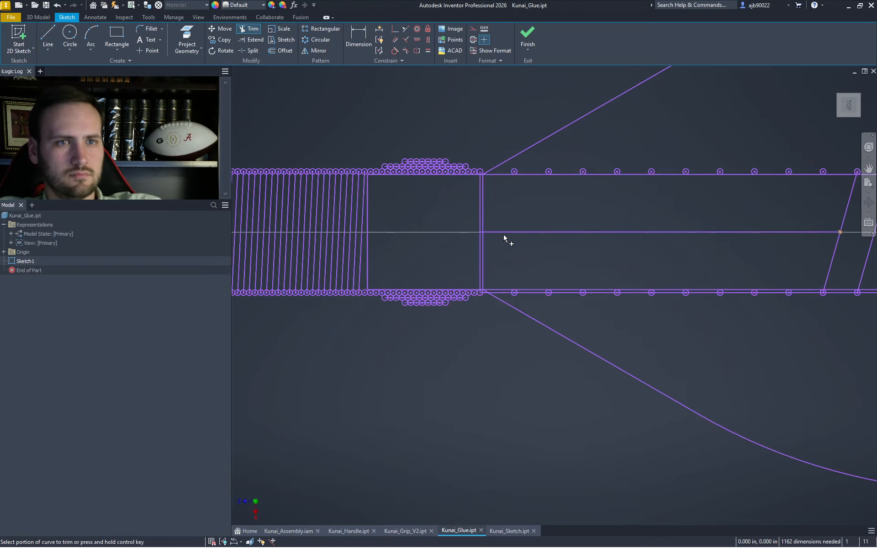
scroll(460, 283, up, 3)
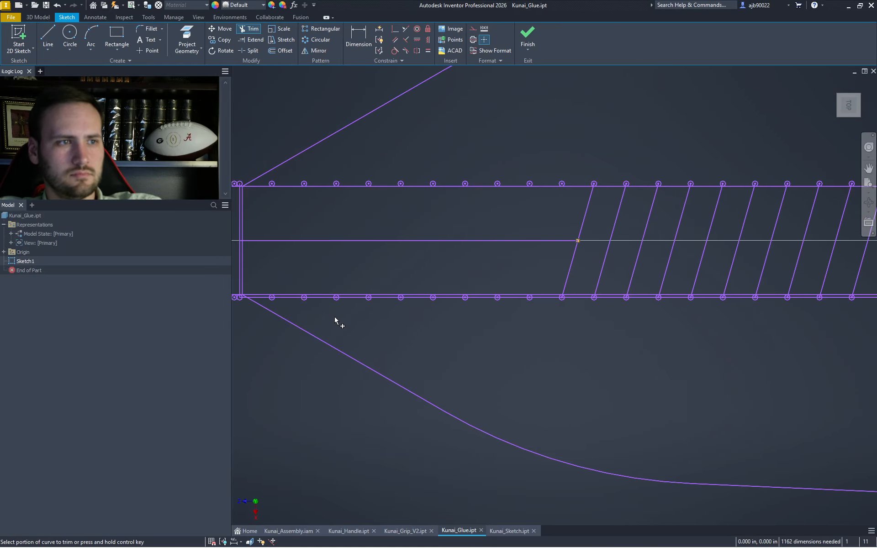
scroll(335, 320, up, 4)
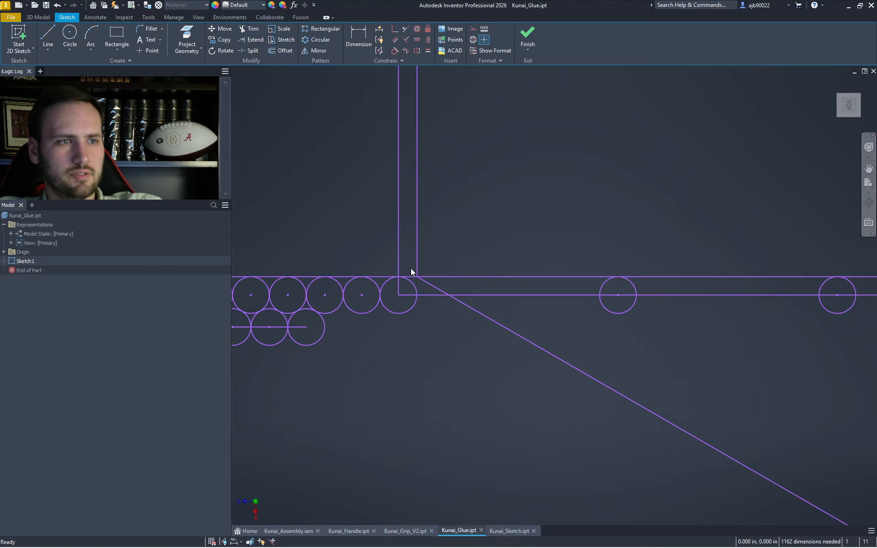
key(x)
click(398, 267)
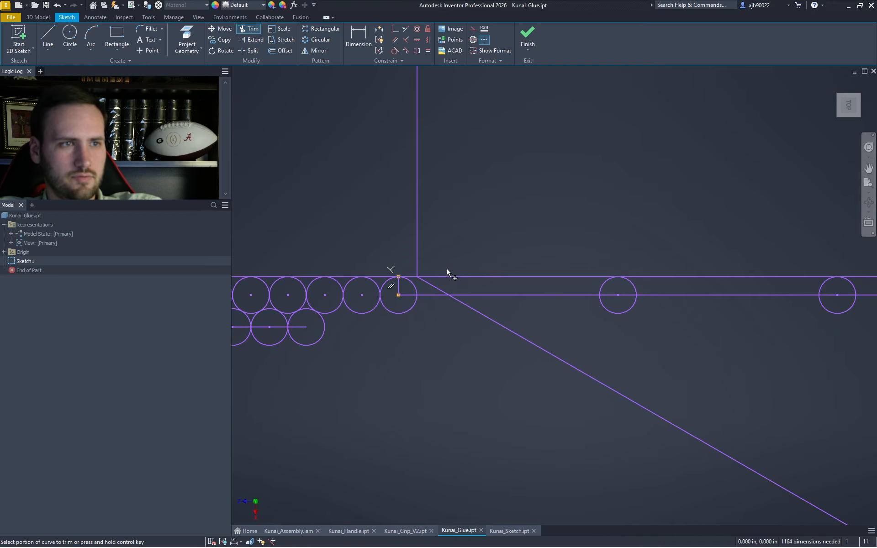
click(394, 231)
key(Escape)
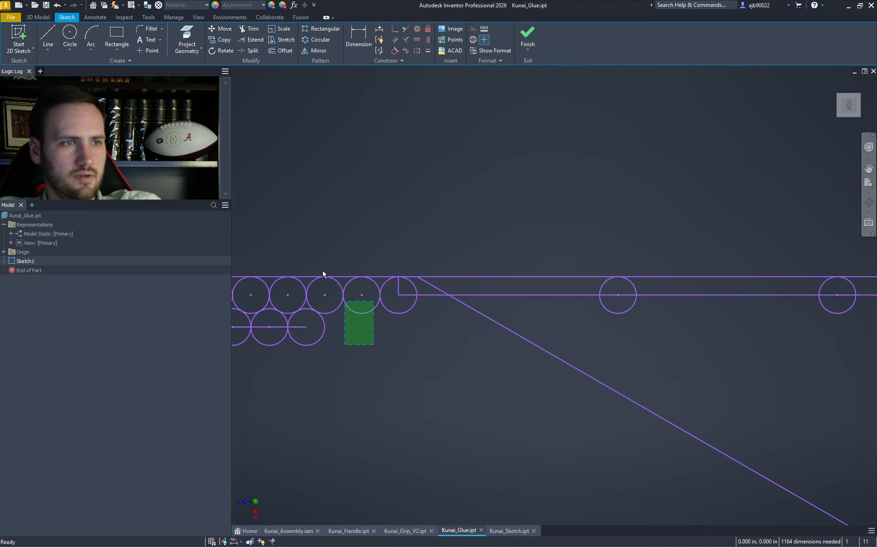
- Delete the thread lines, short leftover lines and upper-left diagonal with its rectangle edges
scroll(415, 323, down, 6)
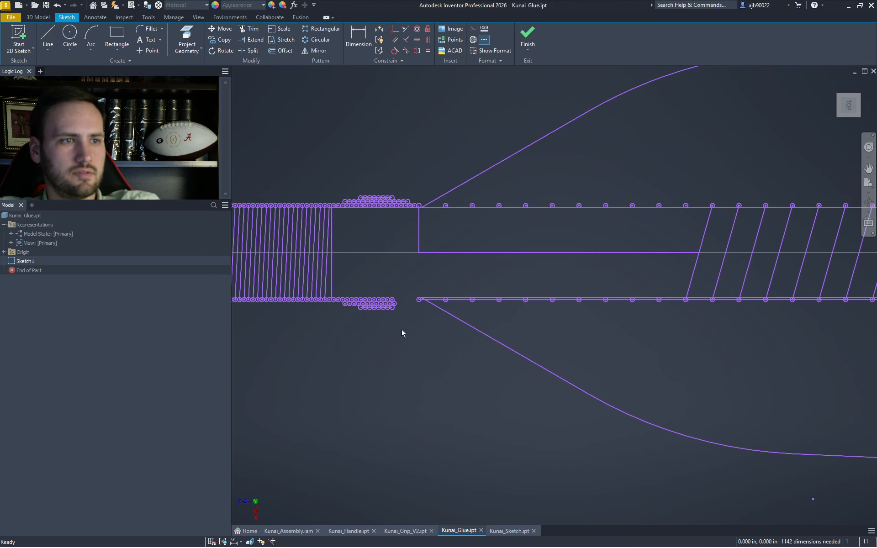
drag(403, 333, 232, 146)
key(Delete)
middle_drag(354, 282, 565, 275)
scroll(564, 275, down, 2)
drag(507, 340, 395, 209)
key(Delete)
middle_drag(591, 300, 323, 293)
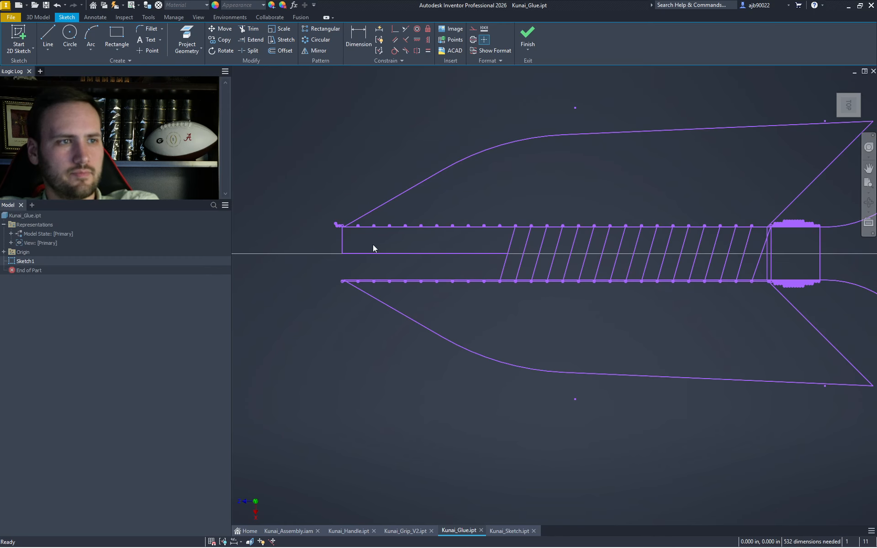
drag(374, 245, 314, 193)
key(Delete)
drag(797, 245, 323, 43)
key(Delete)
- Delete the outer curves, circles, arcs, lower diagonal and bottom line
middle_drag(522, 123, 161, 142)
drag(689, 161, 387, 255)
key(Delete)
drag(575, 346, 494, 268)
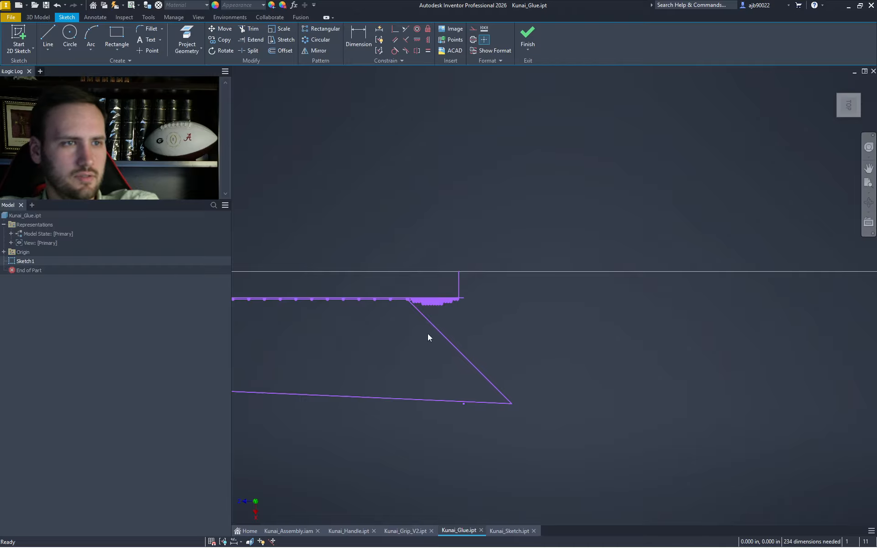
scroll(428, 336, up, 3)
drag(693, 521, 460, 415)
key(Delete)
scroll(472, 403, down, 5)
scroll(613, 391, up, 2)
drag(603, 395, 392, 316)
key(Delete)
- Draw a short vertical line closing the end of the strip profile
scroll(597, 307, up, 2)
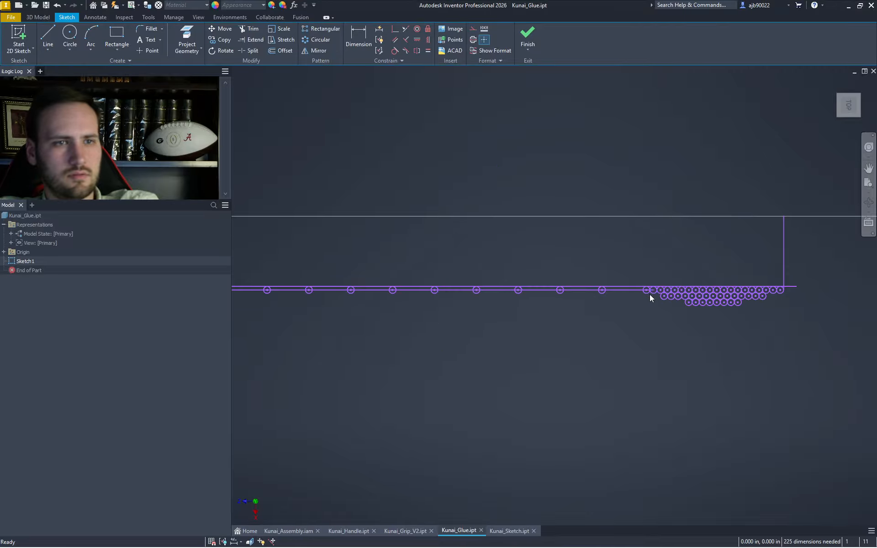
scroll(651, 294, up, 5)
key(l)
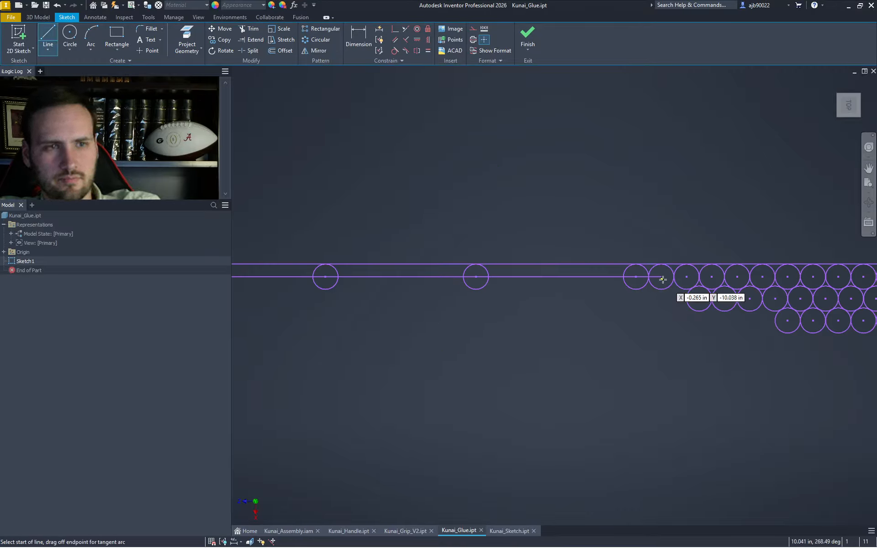
click(661, 277)
click(660, 264)
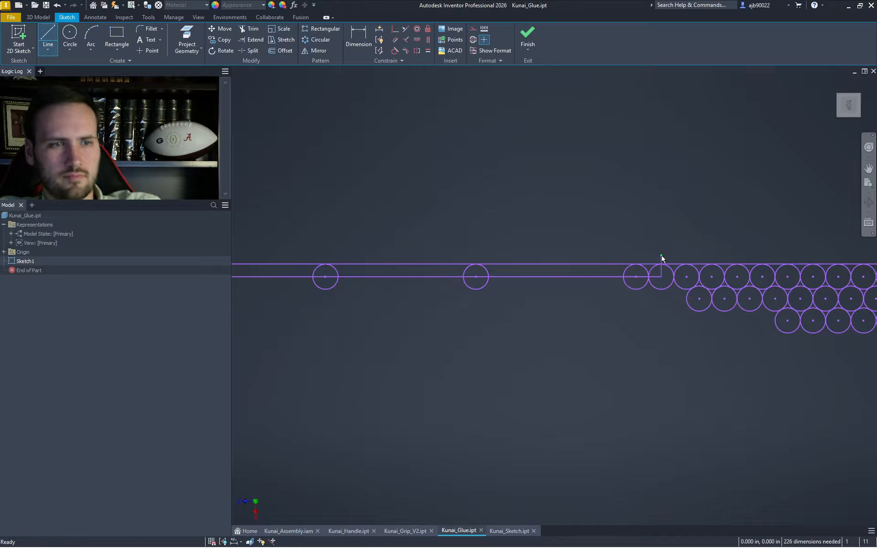
key(x)
scroll(685, 283, down, 5)
key(Escape)
- Delete the clustered circles at the right end of the profile
drag(809, 338, 690, 168)
key(Delete)
scroll(670, 316, up, 8)
drag(793, 280, 732, 120)
key(Delete)
click(697, 183)
key(Delete)
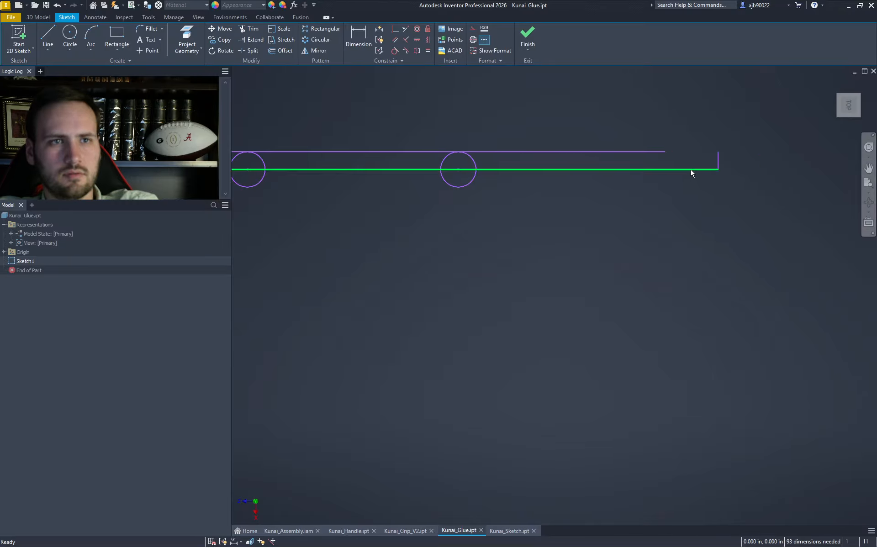
- Extend the top line to the profile's right end
key(x)
shift+click(651, 154)
key(Escape)
scroll(505, 245, down, 8)
middle_drag(474, 265, 457, 280)
middle_drag(291, 244, 519, 237)
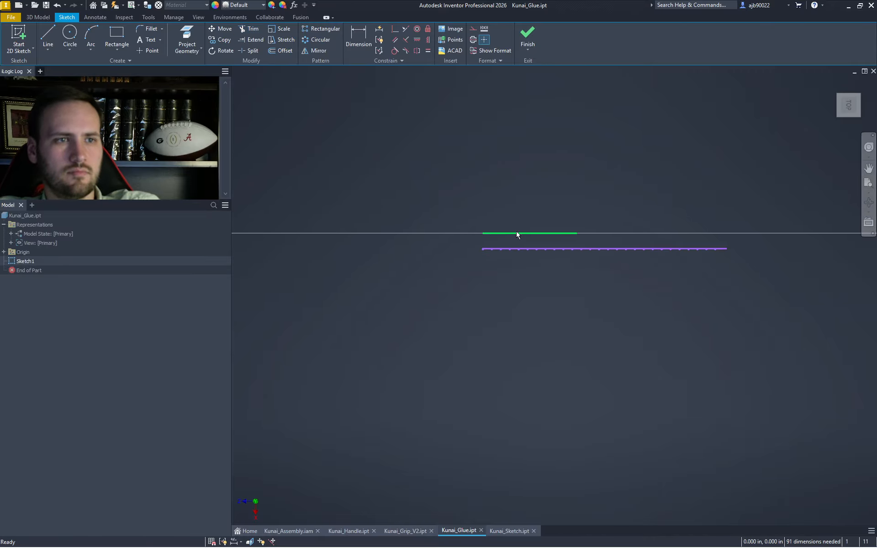
- Delete the tiny leftover segments along the bottom line, leaving one long thin rectangle
drag(488, 223, 650, 271)
key(Delete)
mouse_move(703, 269)
mouse_down()
mouse_move(699, 261)
mouse_move(720, 261)
mouse_up()
key(Delete)
scroll(493, 267, down, 5)
scroll(454, 214, down, 3)
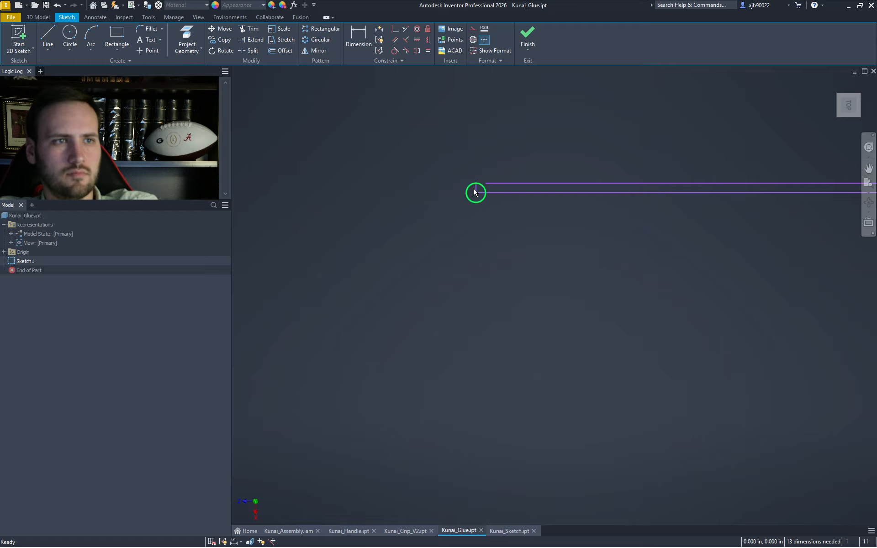
key(x)
key(Escape)
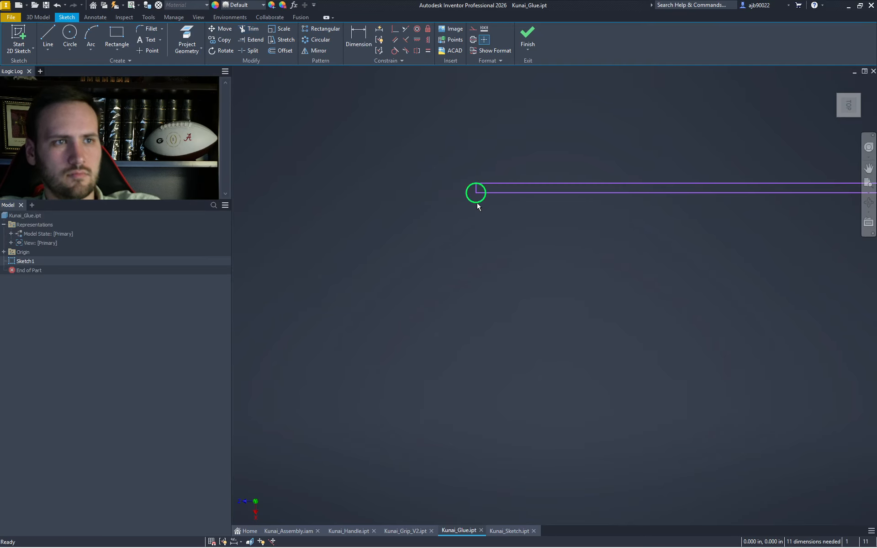
scroll(484, 212, up, 5)
middle_drag(493, 245, 322, 303)
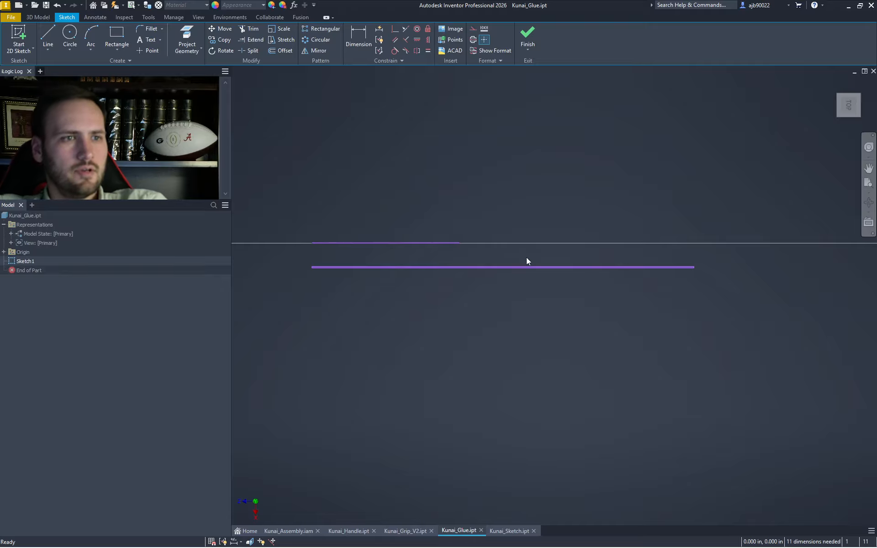
- Revolve the strip profile 360° around the centre line to create Revolution1
key(r)
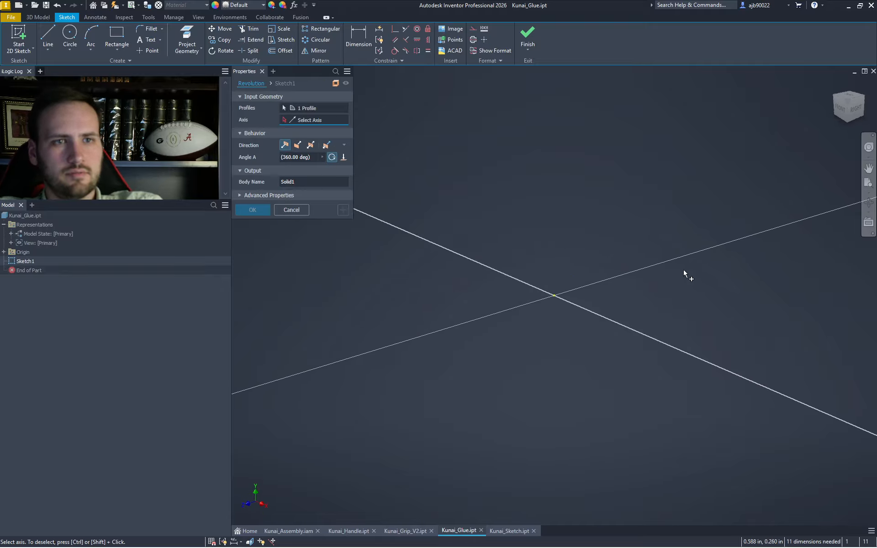
middle_drag(686, 274, 309, 409)
scroll(650, 333, down, 3)
middle_drag(747, 258, 538, 348)
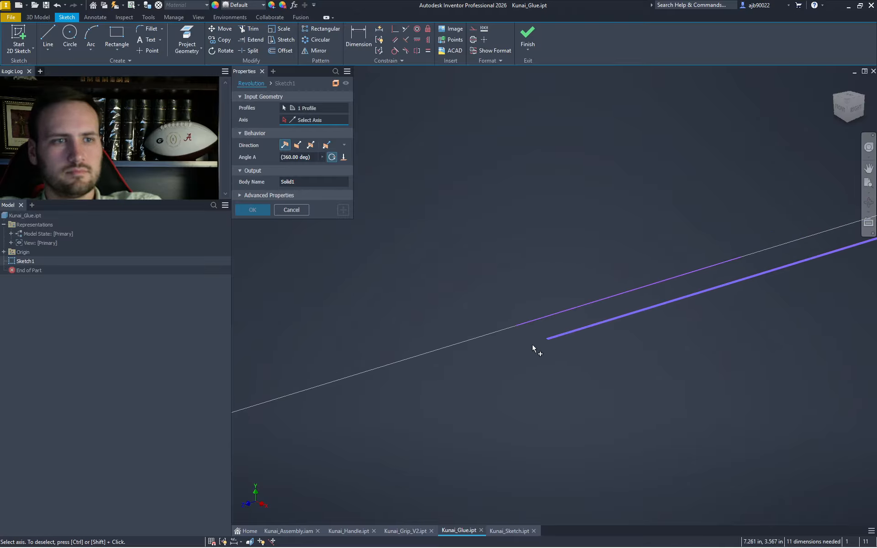
scroll(567, 323, down, 3)
click(478, 205)
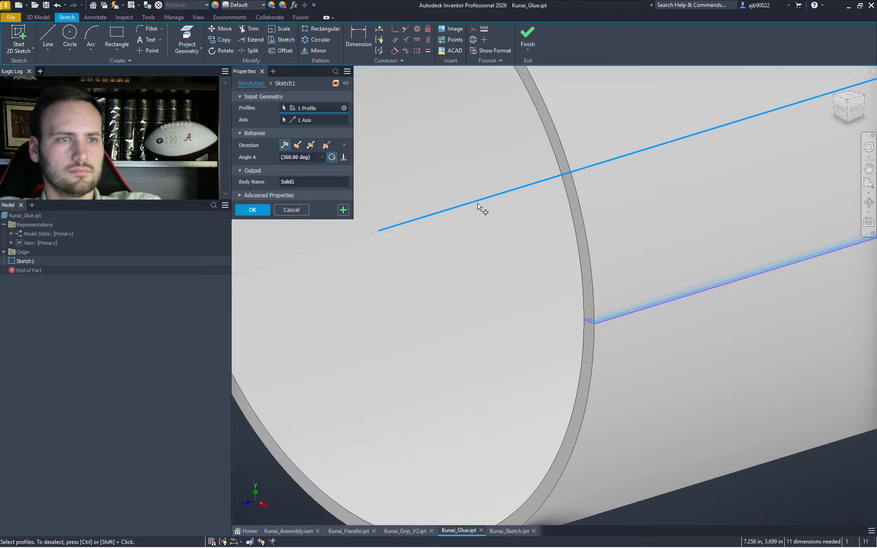
key(Return)
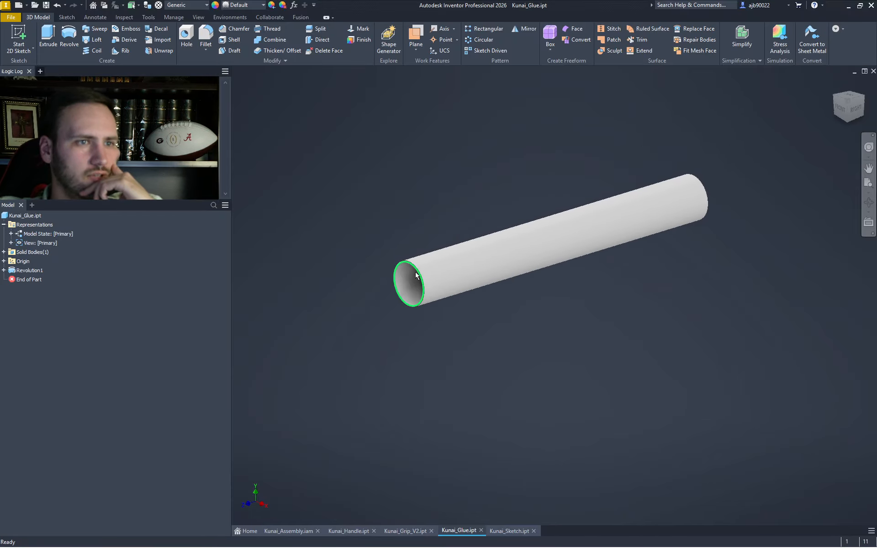
mouse_move(416, 272)
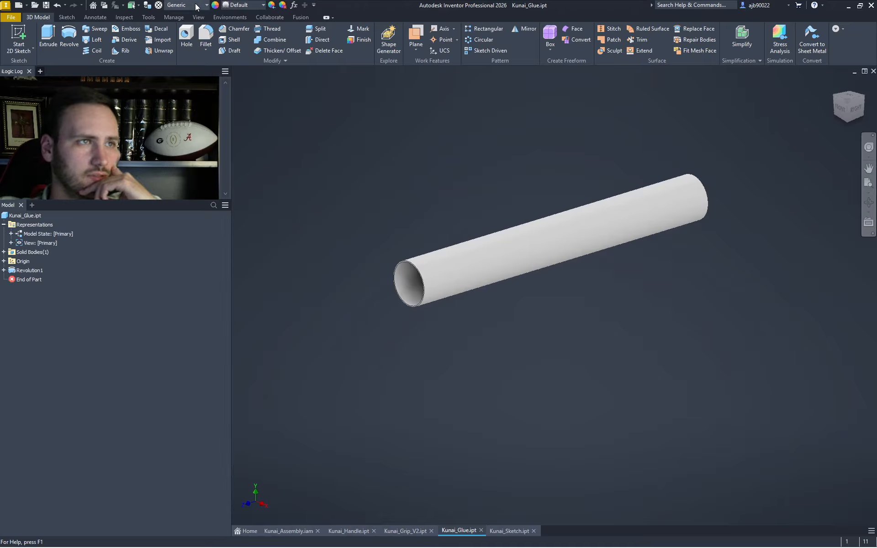
- Apply the Polycarbonate - Smoked appearance to the Kunai_Glue tube
click(240, 5)
scroll(290, 168, down, 7)
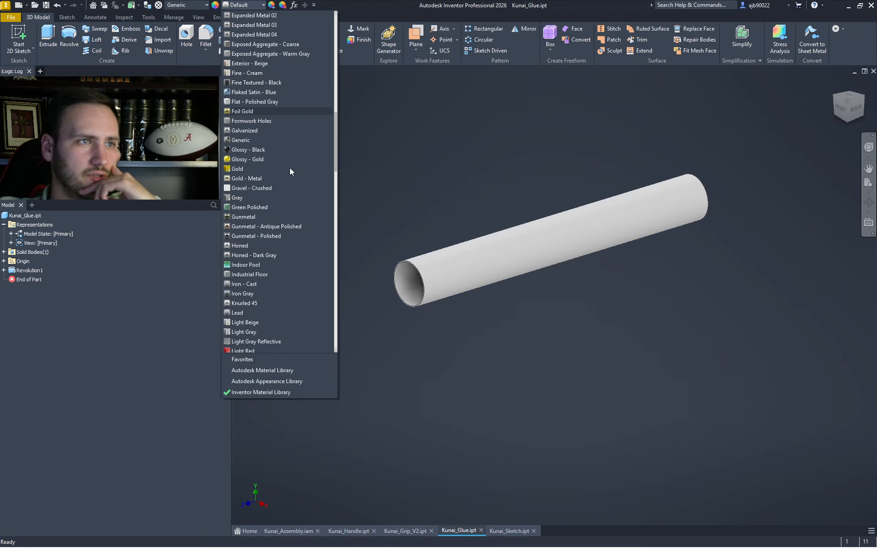
scroll(271, 231, down, 13)
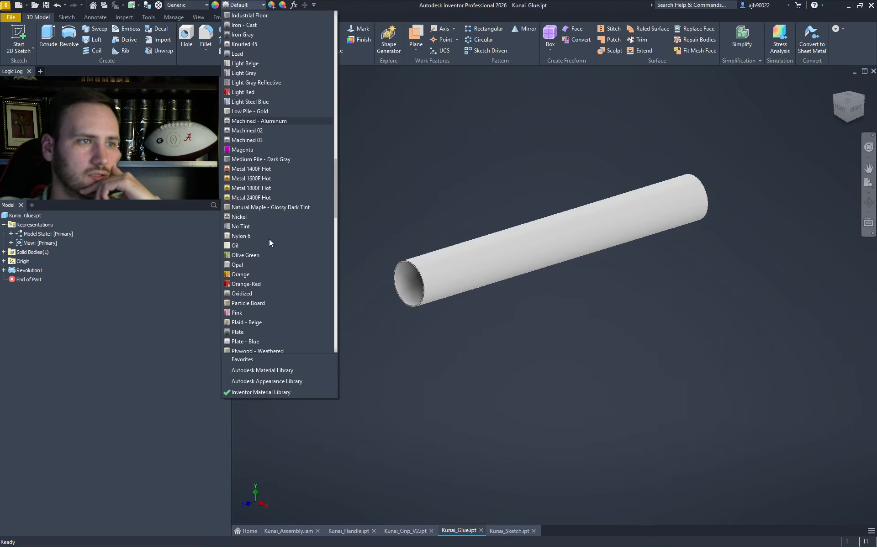
scroll(256, 235, down, 7)
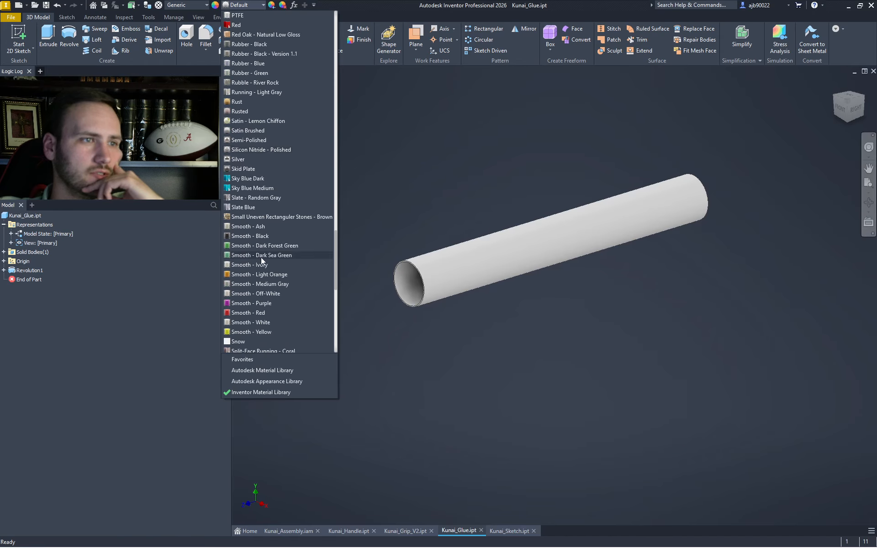
scroll(260, 258, down, 8)
scroll(257, 286, down, 4)
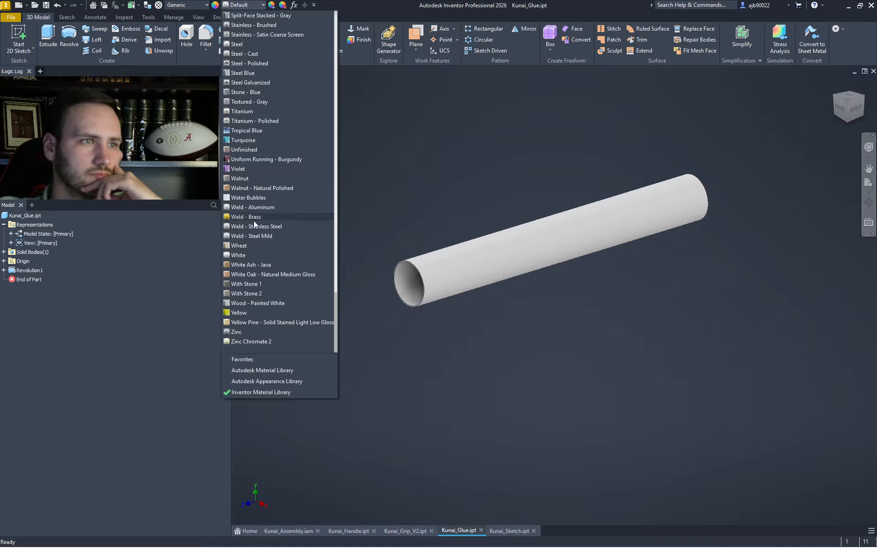
scroll(249, 214, up, 5)
scroll(248, 212, up, 6)
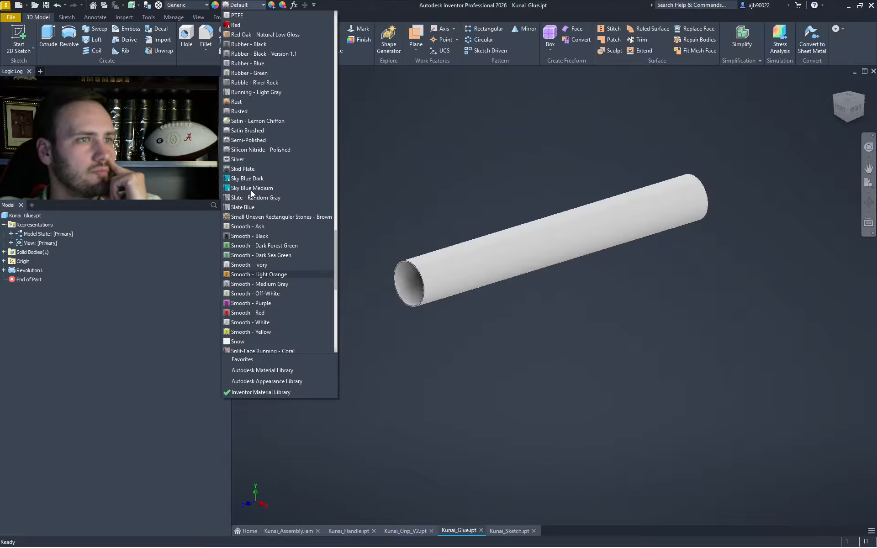
scroll(251, 194, up, 5)
click(267, 113)
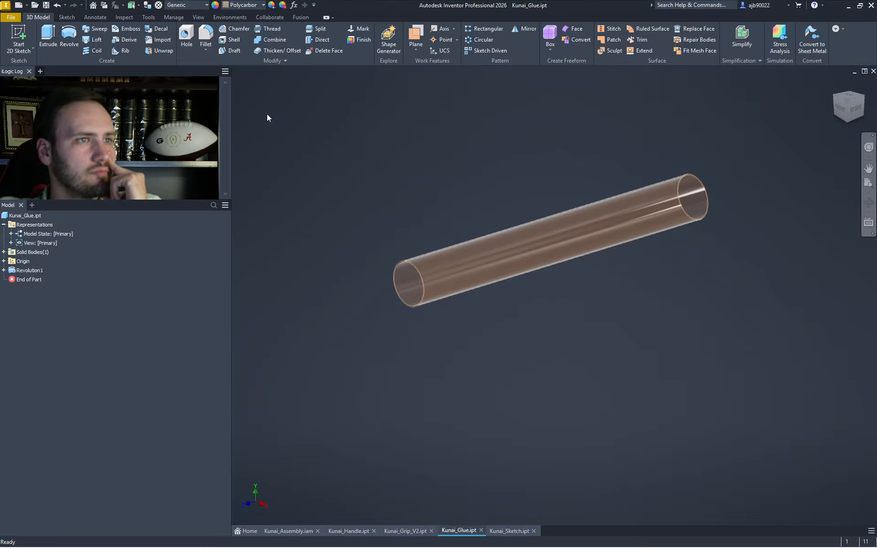
- Browse the appearance library again, close it unchanged, and switch to Kunai_Assembly
click(242, 5)
scroll(242, 45, up, 1)
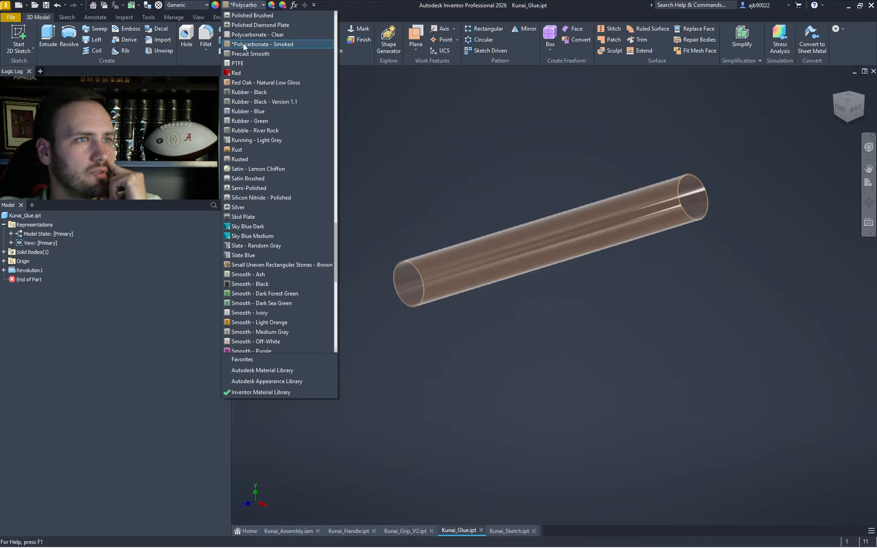
scroll(243, 45, up, 1)
scroll(244, 37, up, 2)
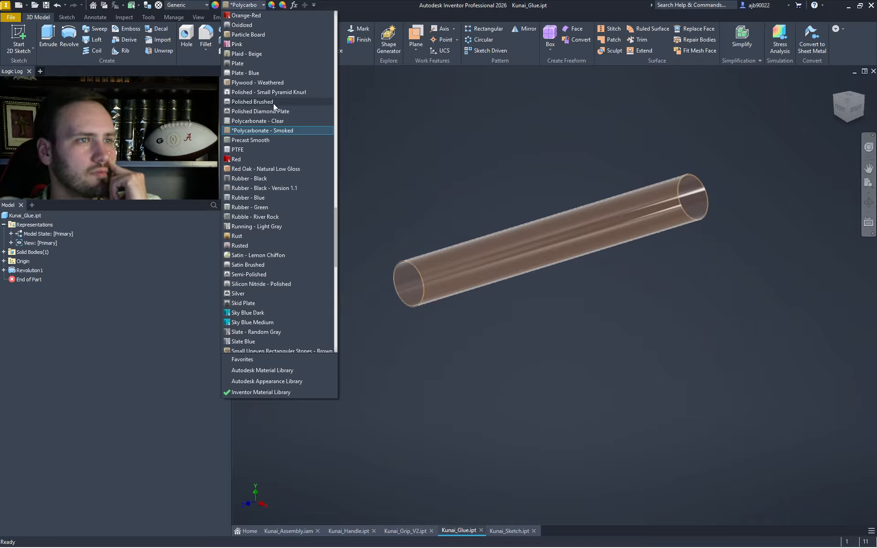
scroll(267, 92, up, 3)
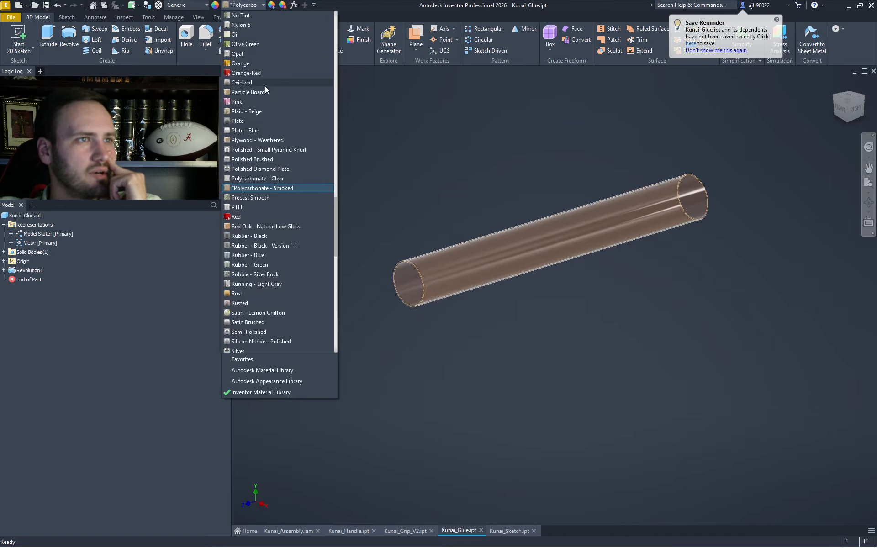
scroll(263, 88, up, 3)
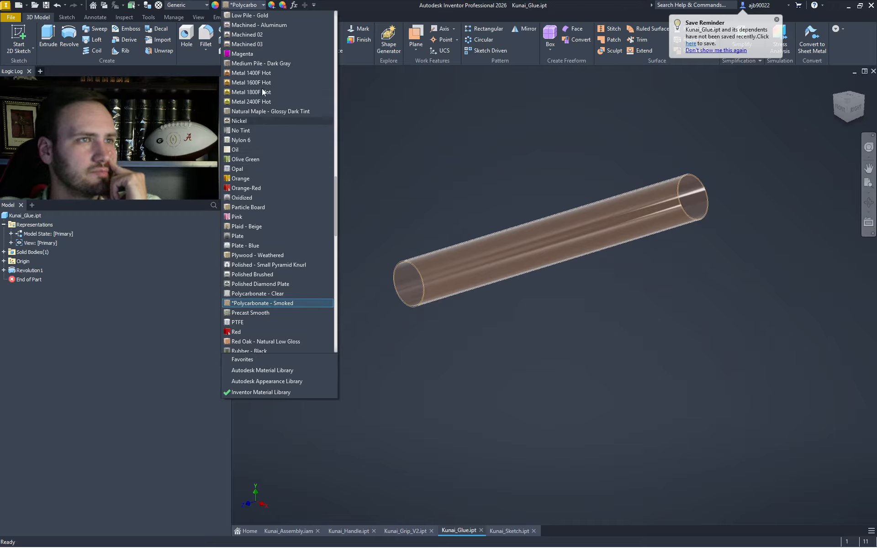
scroll(262, 91, up, 4)
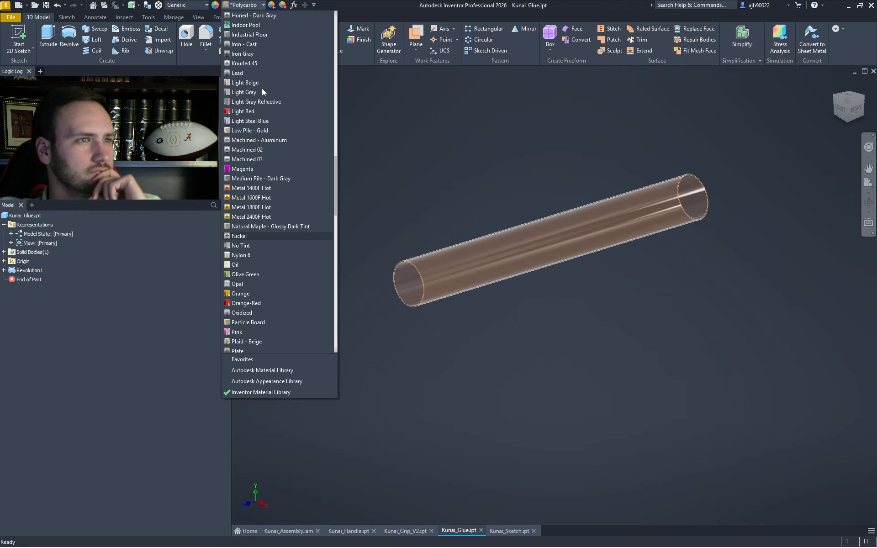
scroll(263, 90, up, 5)
scroll(262, 89, up, 15)
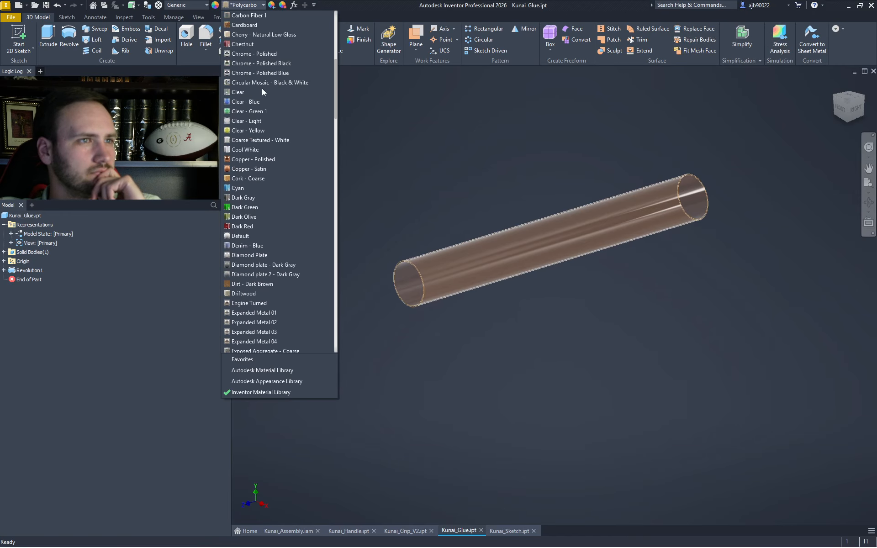
scroll(262, 88, up, 8)
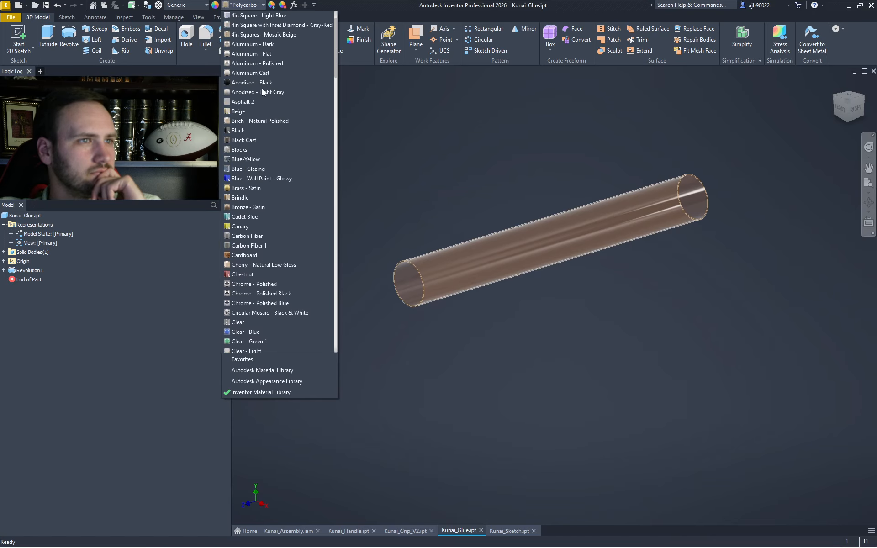
click(392, 107)
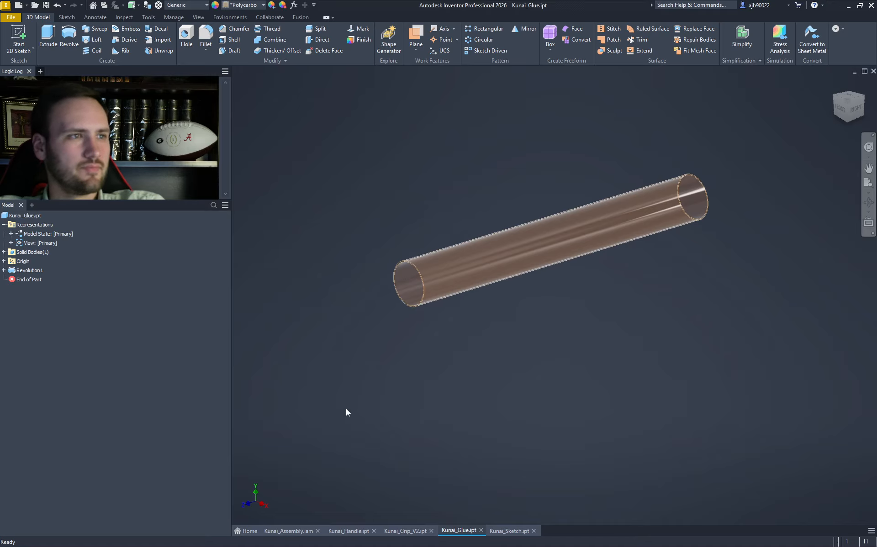
click(288, 530)
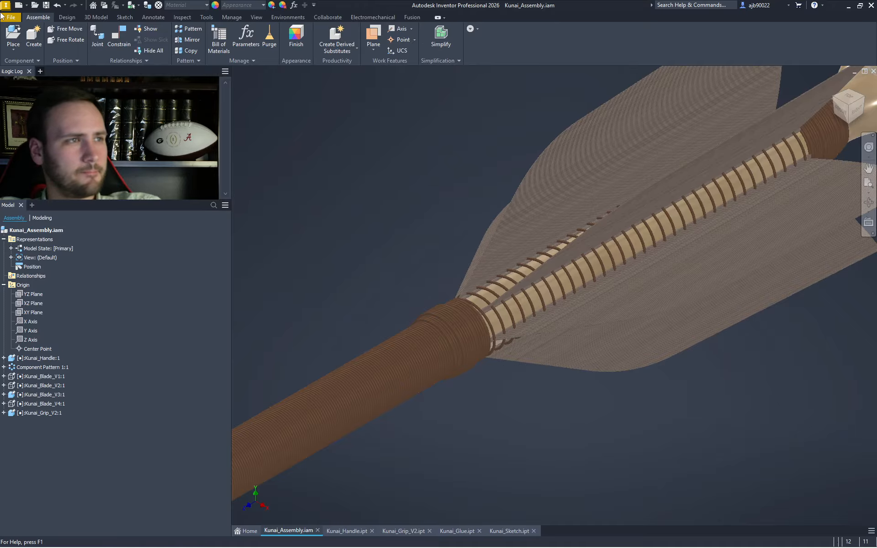
- Place Kunai_Glue.ipt grounded at the origin and zoom to check the tube's fit over the grip
click(13, 37)
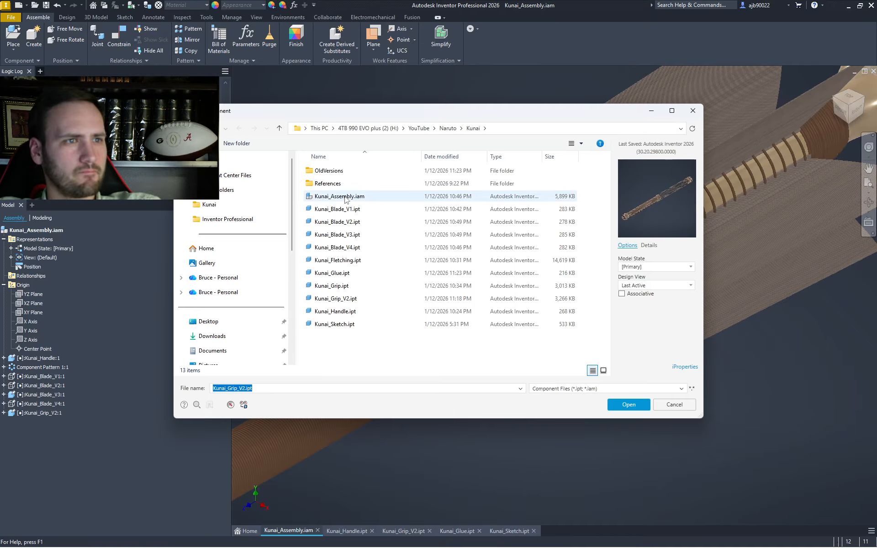
double_click(342, 273)
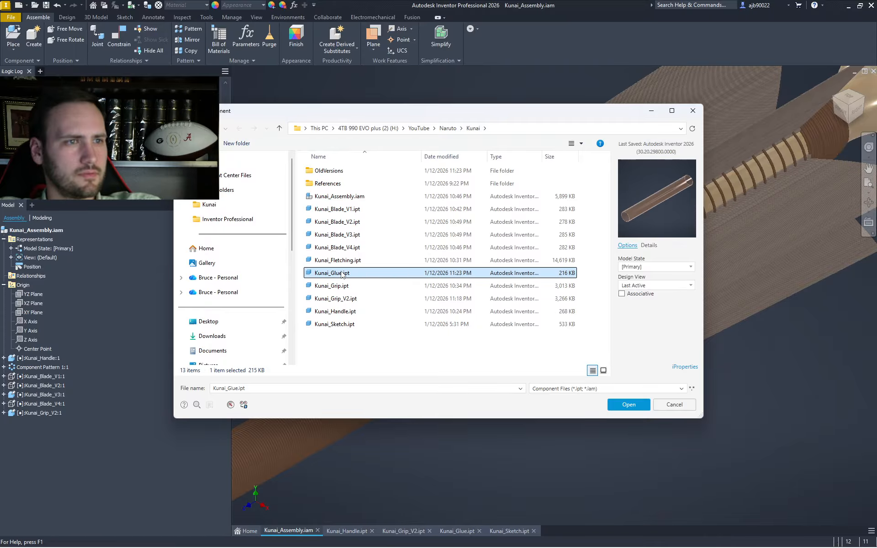
right_click(341, 271)
click(373, 287)
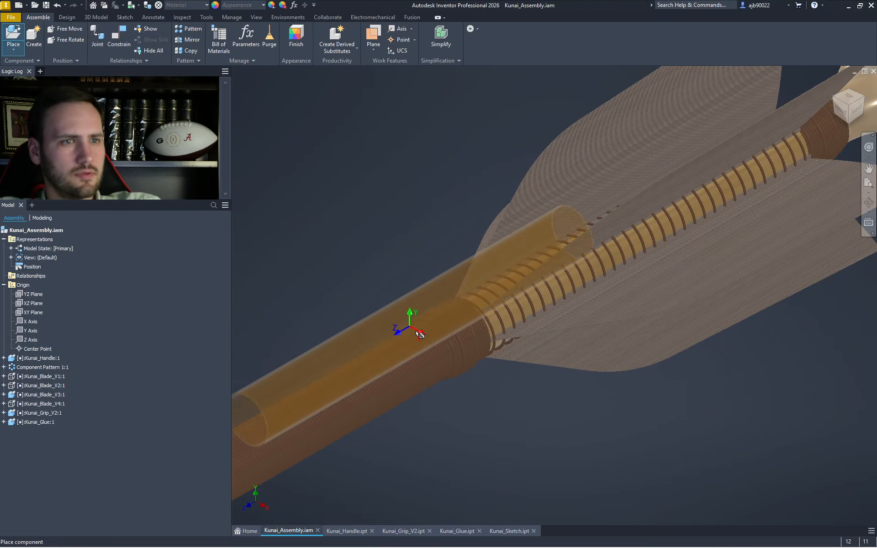
scroll(488, 317, down, 3)
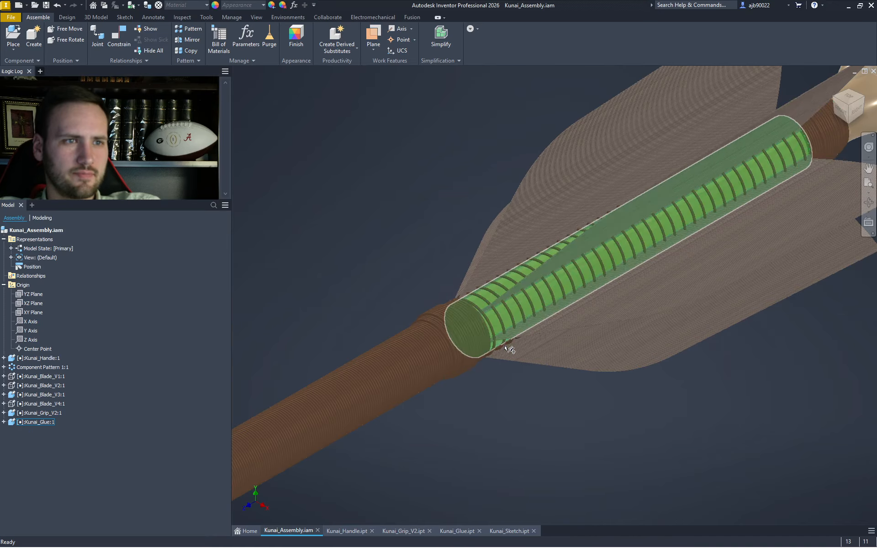
scroll(493, 317, up, 10)
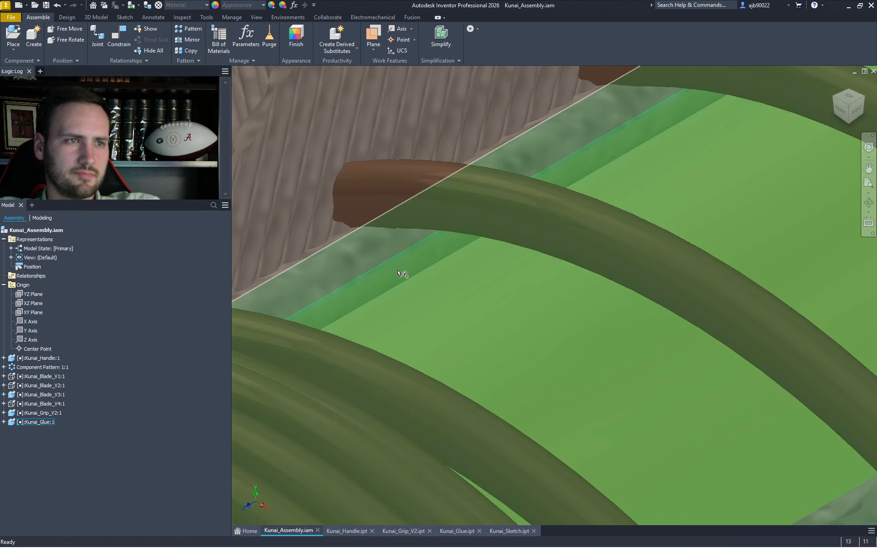
scroll(548, 306, down, 5)
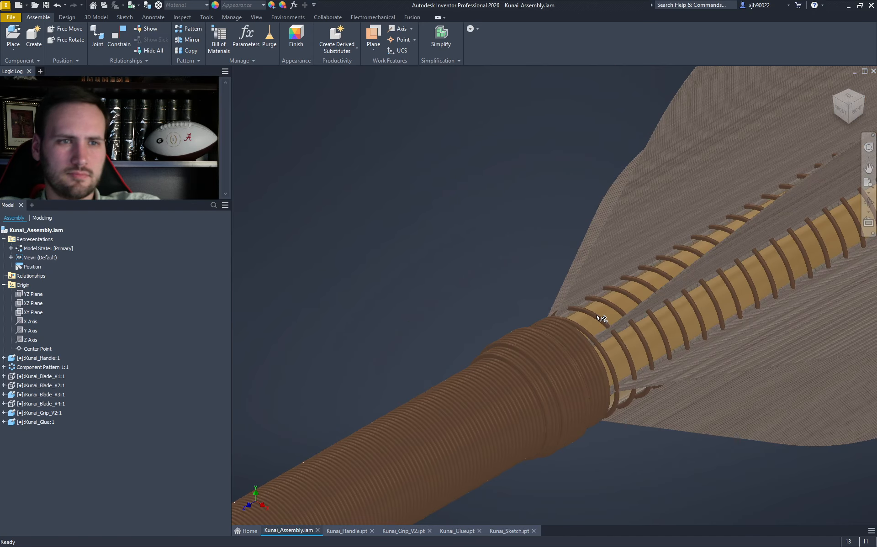
scroll(596, 313, down, 5)
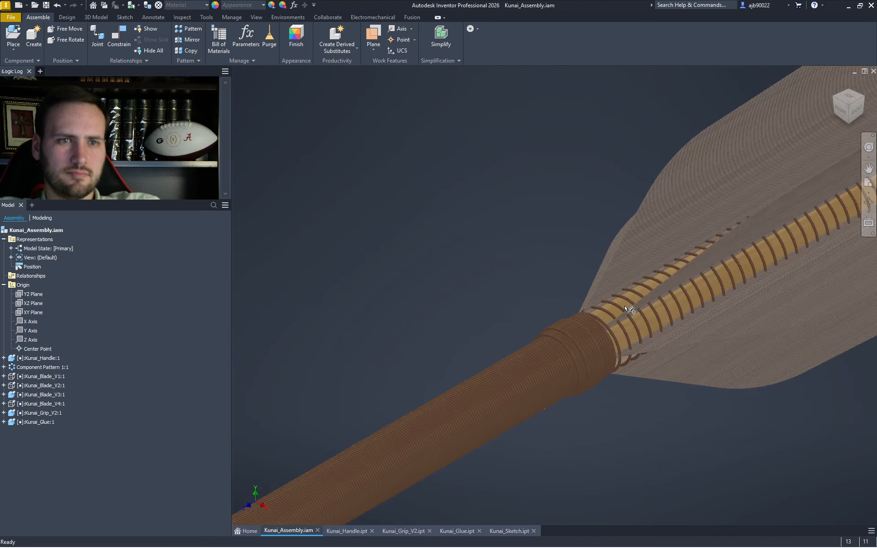
scroll(548, 319, up, 6)
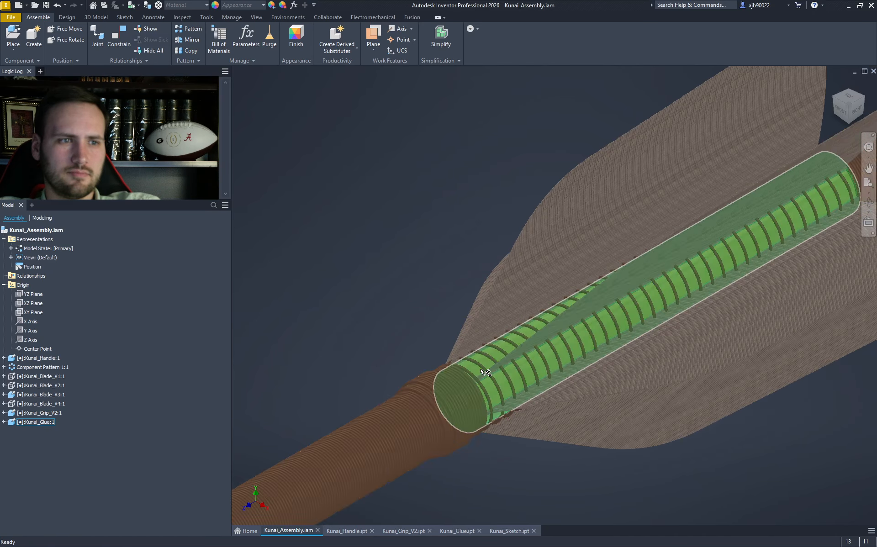
scroll(546, 318, up, 8)
scroll(298, 296, down, 2)
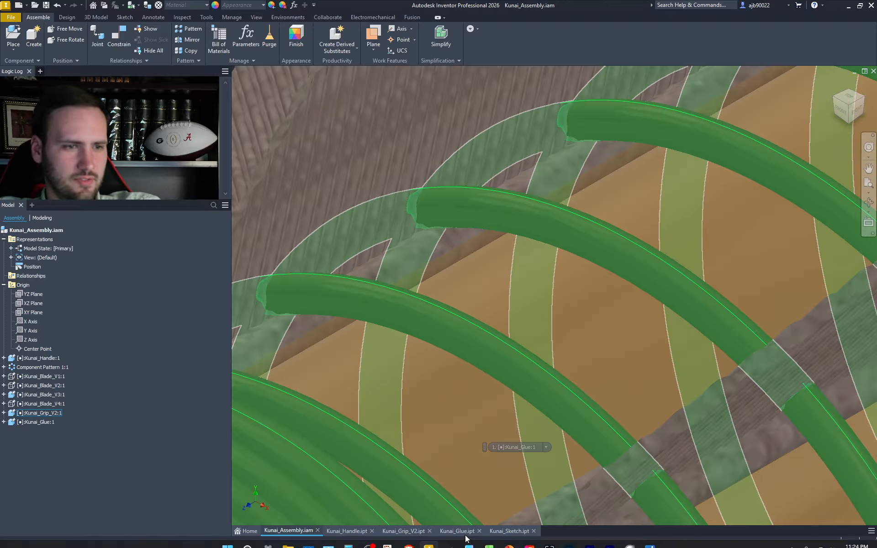
- Save the Kunai_Grip_V2 part under the new name Kunai_Grip_V3.ipt
click(408, 533)
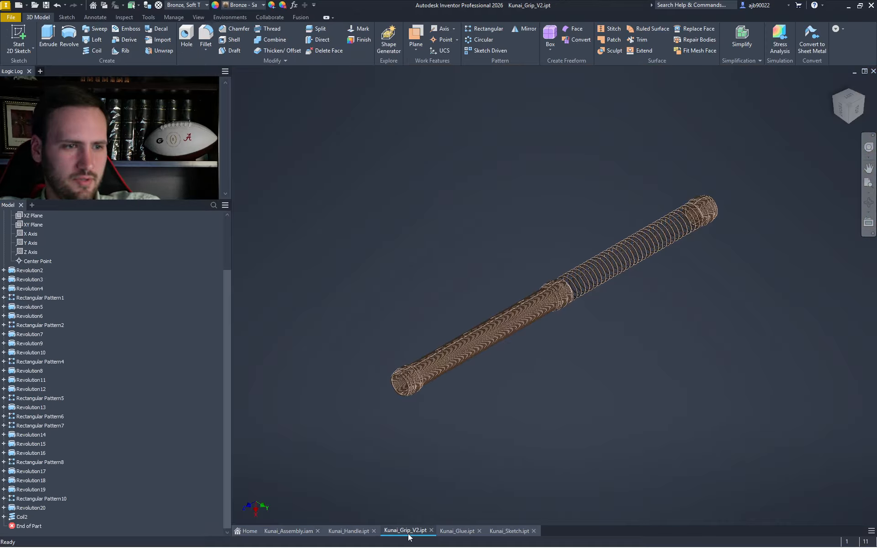
scroll(609, 303, down, 5)
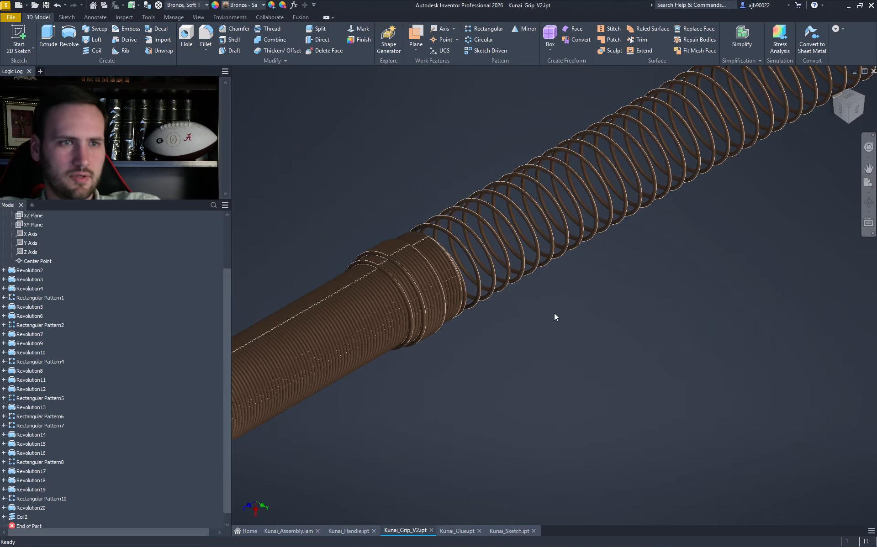
click(11, 18)
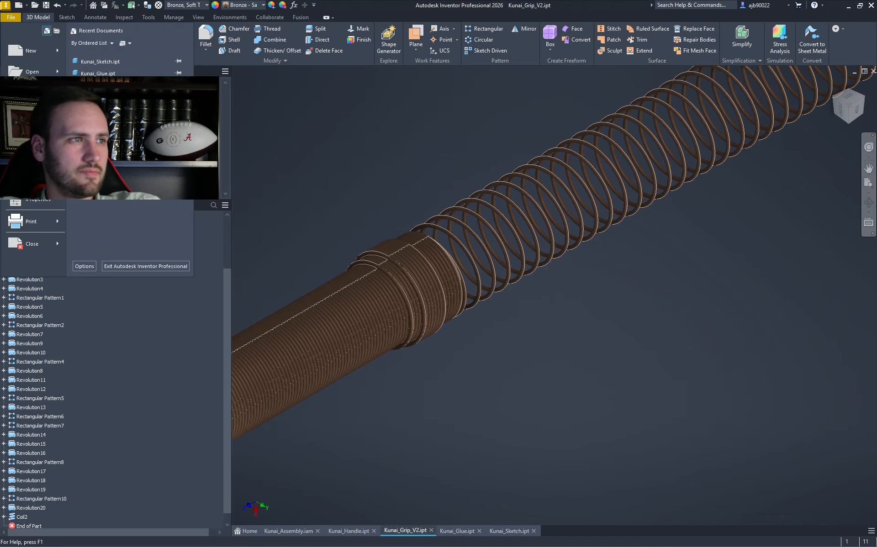
mouse_move(34, 115)
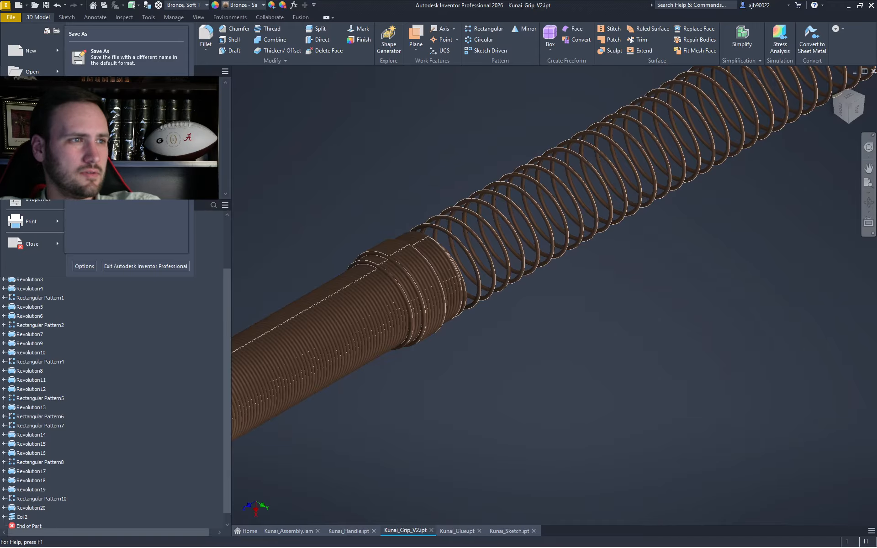
click(35, 115)
click(252, 388)
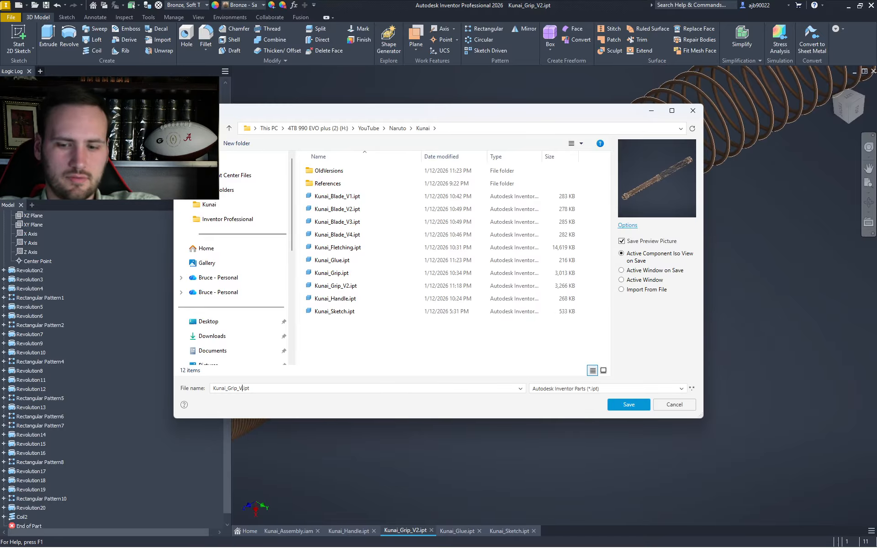
text(3)
key(Return)
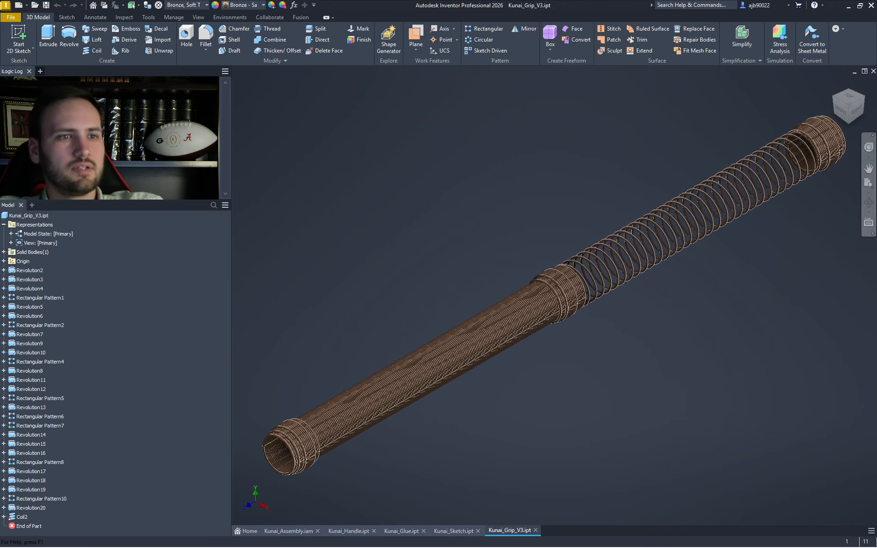
scroll(532, 321, down, 5)
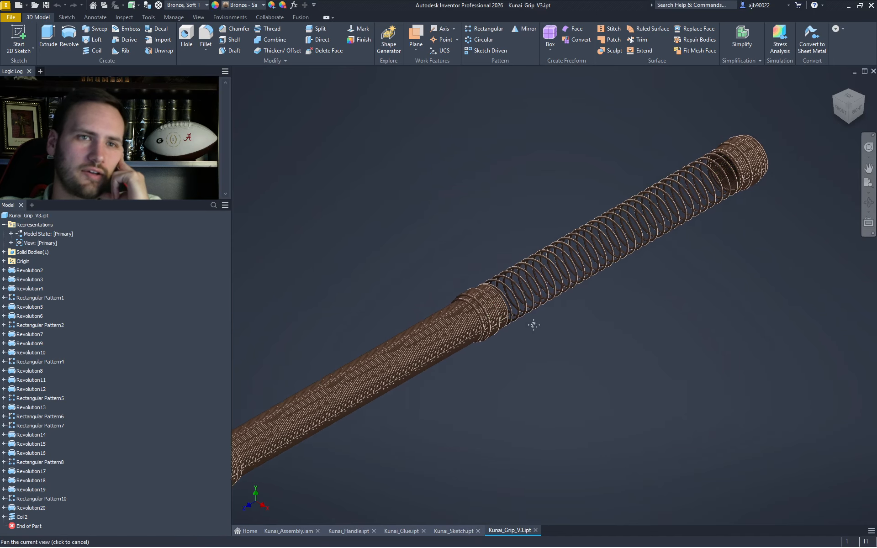
scroll(442, 310, down, 3)
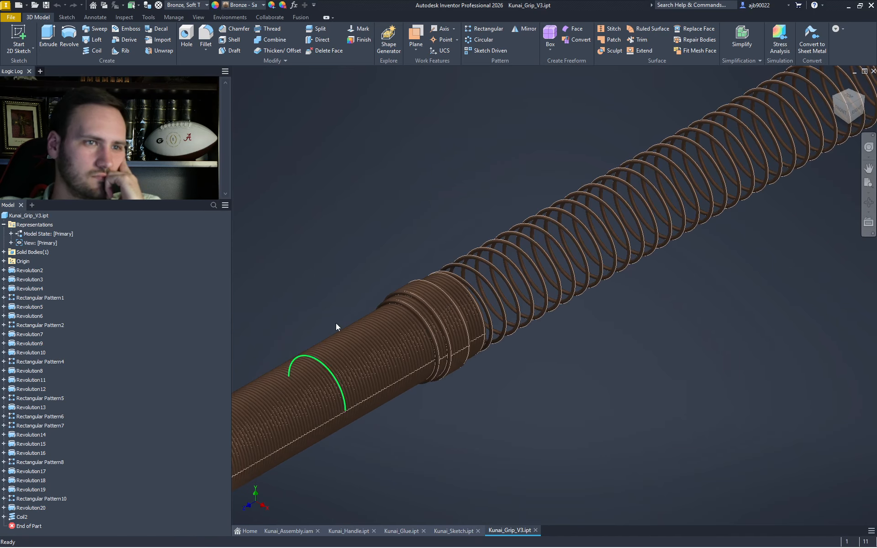
click(855, 112)
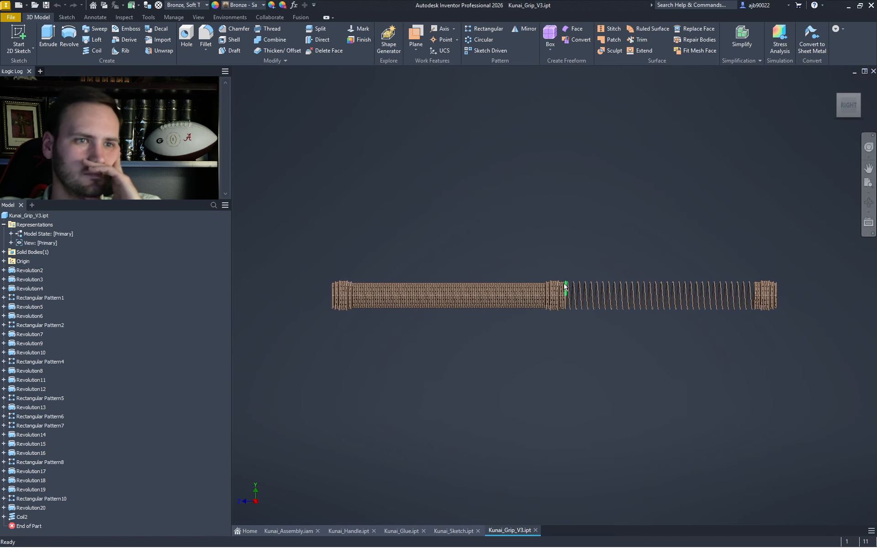
scroll(568, 282, down, 5)
scroll(579, 276, down, 3)
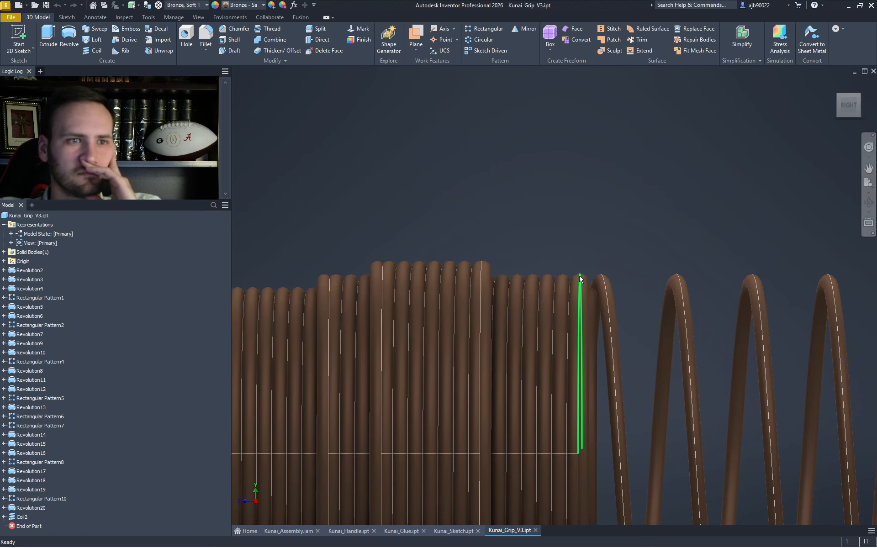
mouse_move(580, 280)
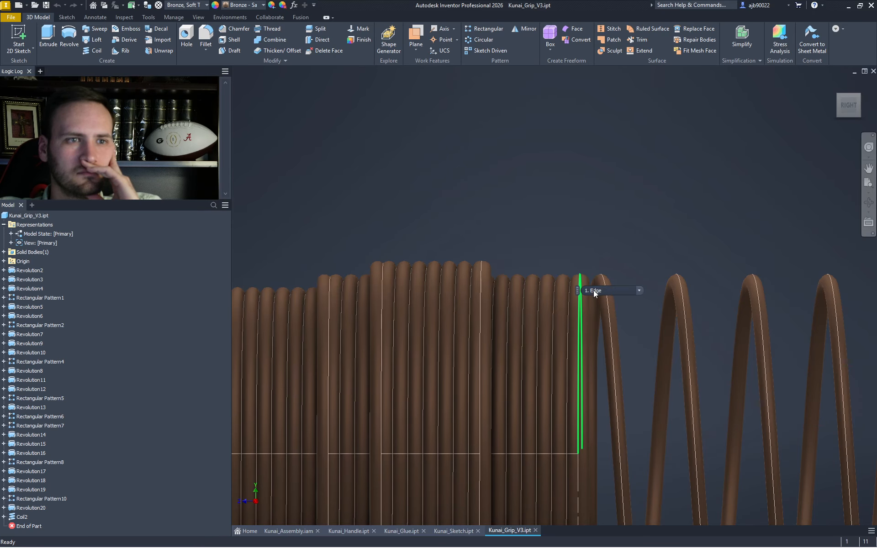
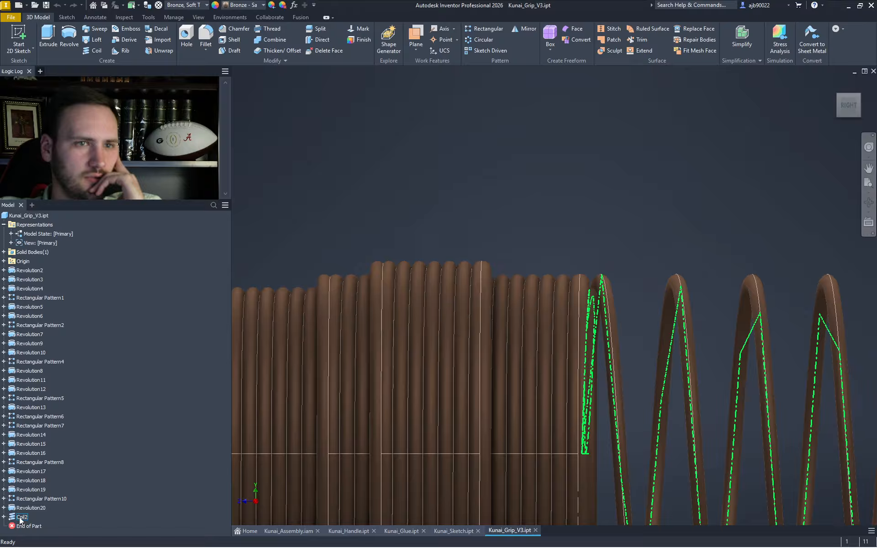
- Expand Coil2 in the browser and rotate and zoom the view to the coil's end
click(5, 517)
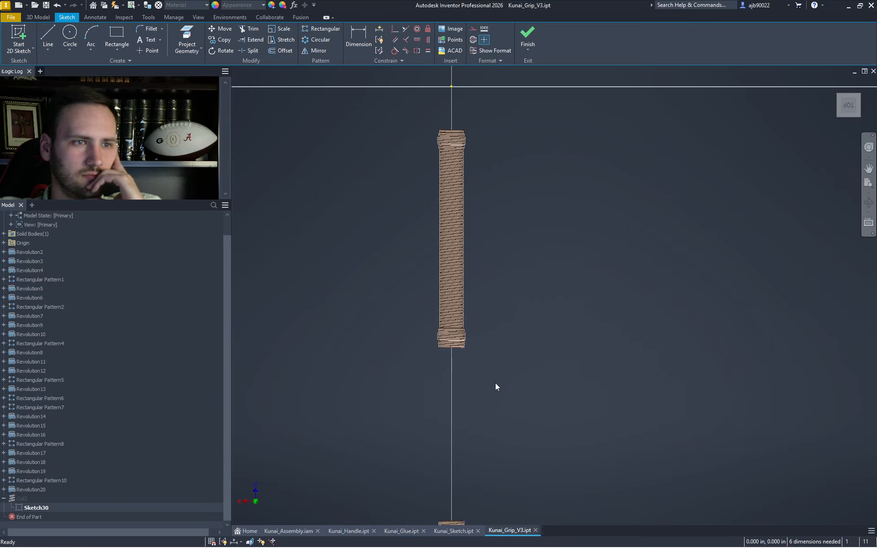
scroll(496, 387, up, 5)
scroll(493, 372, down, 10)
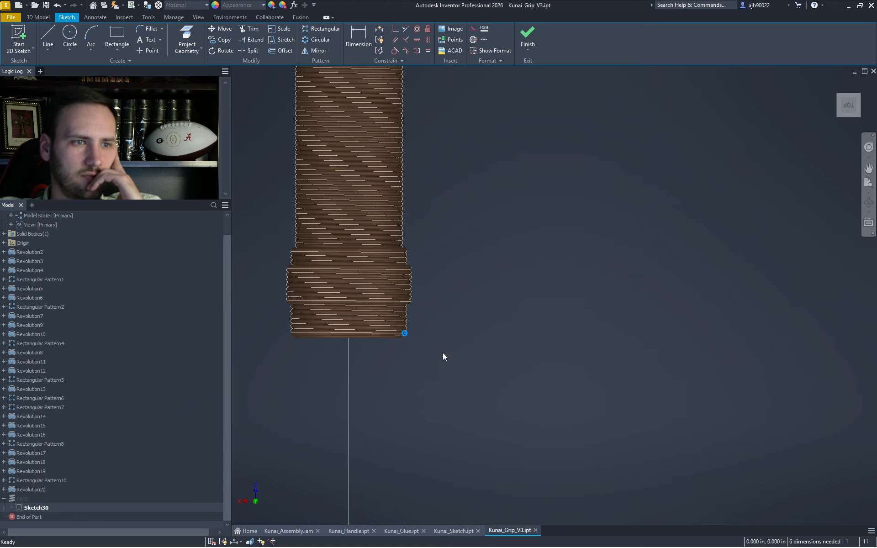
scroll(405, 335, down, 8)
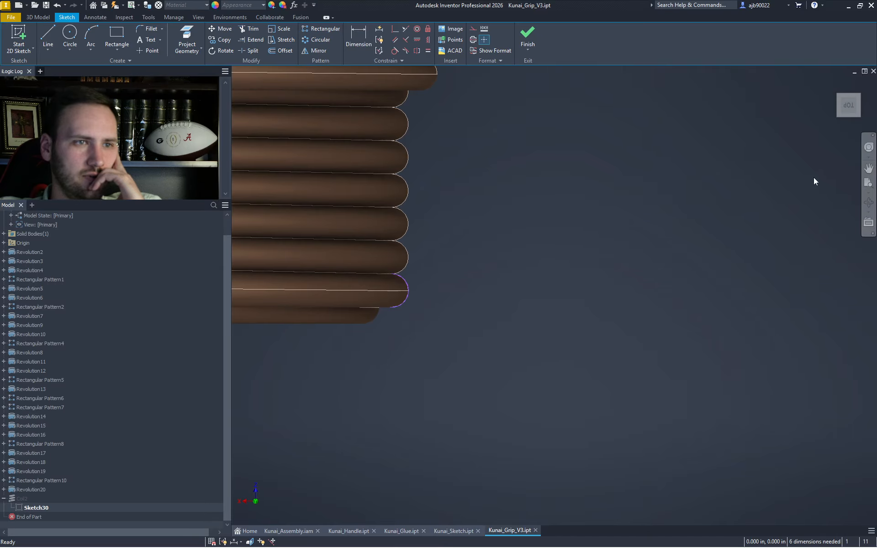
click(865, 107)
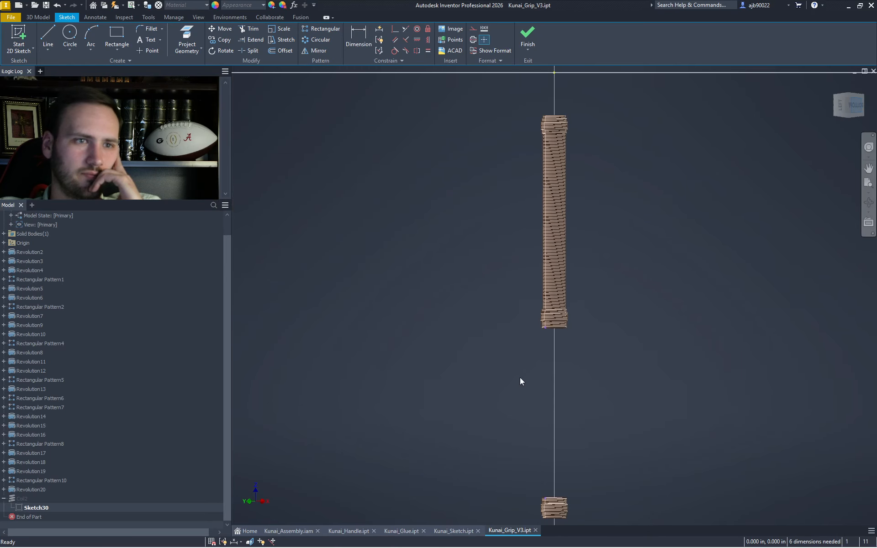
scroll(525, 361, down, 10)
scroll(598, 284, down, 5)
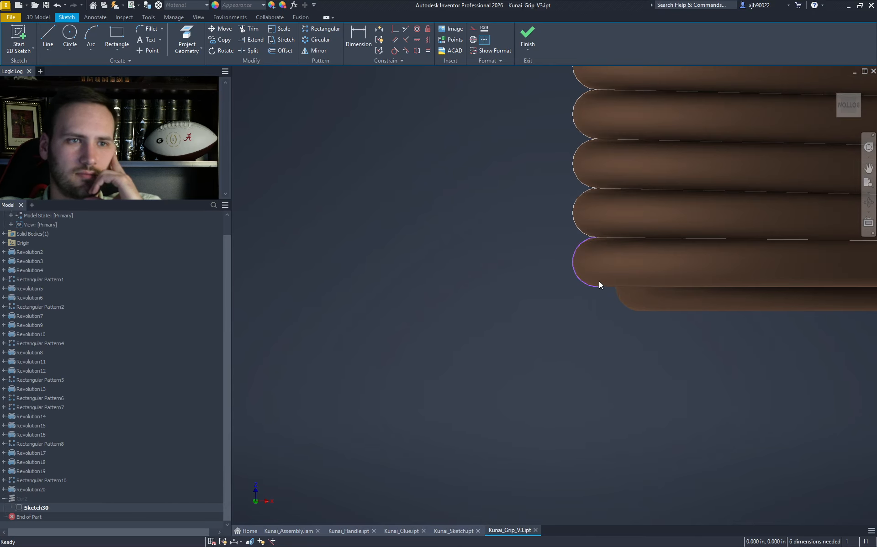
- Project the coil's circular end edge into Sketch30, then pan to show the whole coil
click(621, 272)
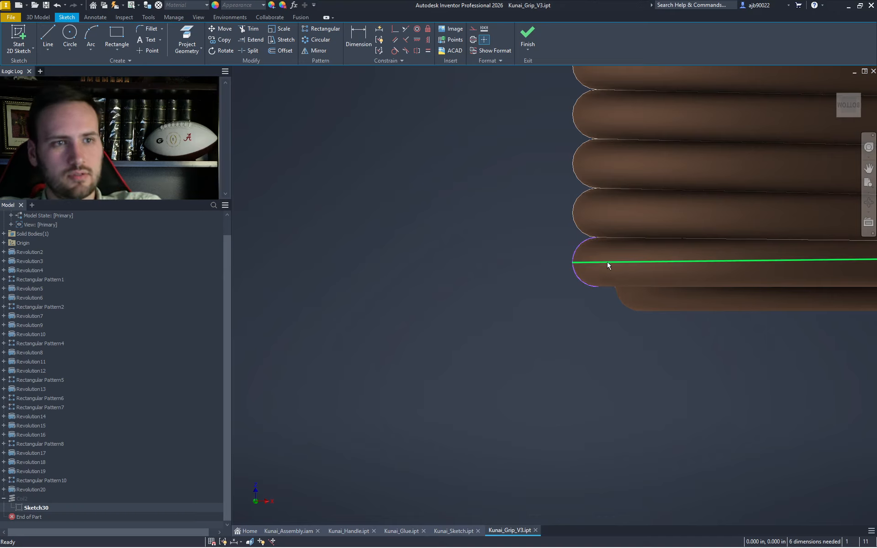
right_click(574, 309)
click(564, 317)
scroll(564, 317, up, 5)
drag(613, 331, 398, 319)
key(Escape)
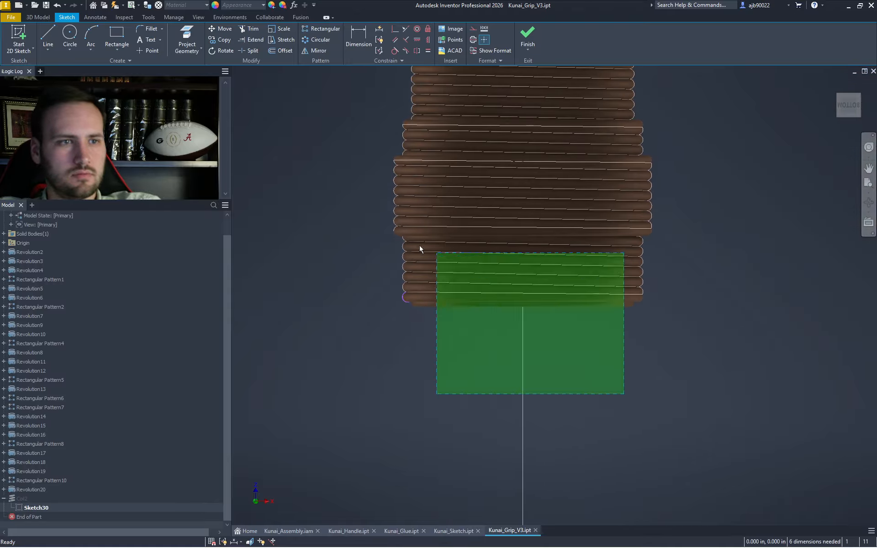
scroll(391, 302, down, 6)
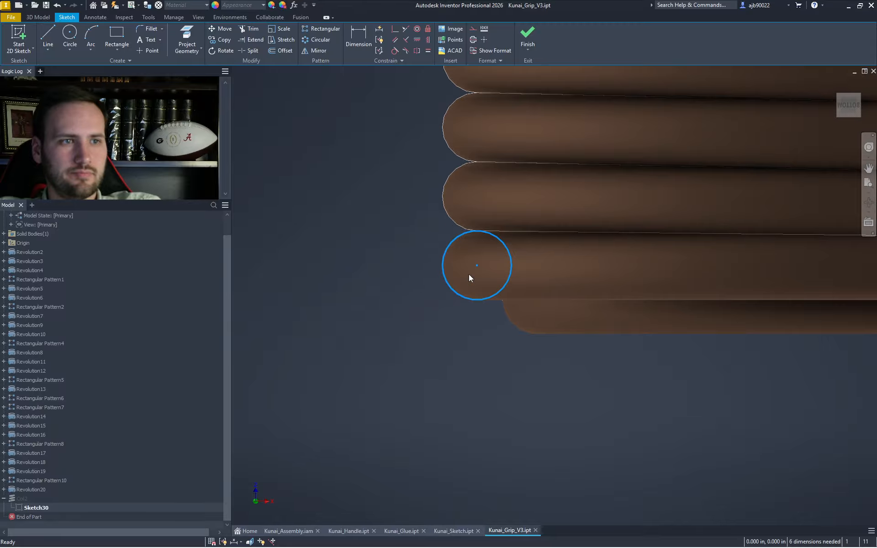
click(508, 335)
- Draw helper lines at the end arc, keeping a vertical line running below it
key(l)
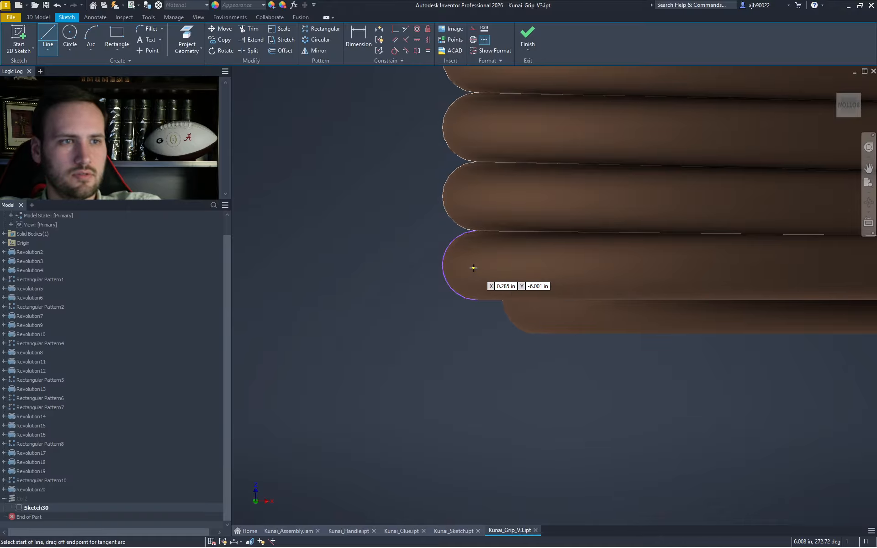
click(480, 265)
click(558, 265)
key(Escape)
key(x)
click(552, 268)
key(Escape)
key(l)
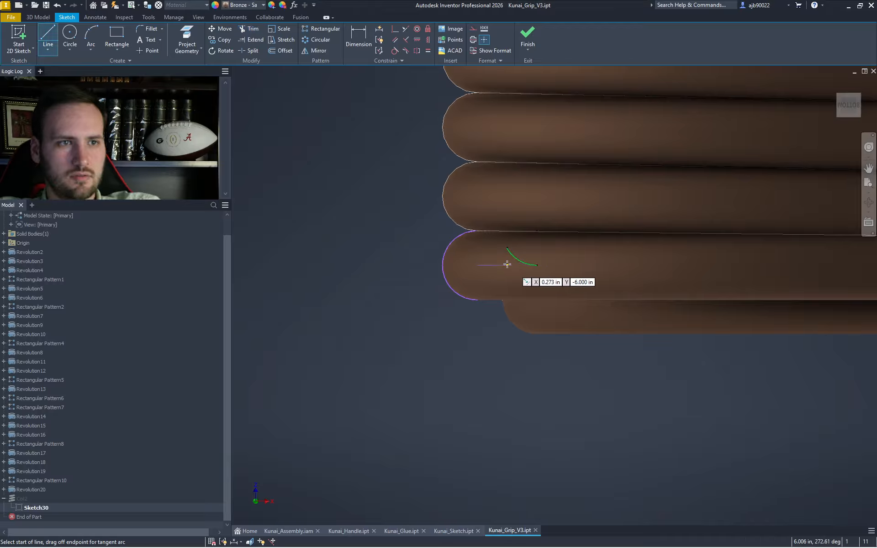
click(511, 265)
click(511, 365)
key(Escape)
- Mirror the end circle and its centre line across the vertical helper line
drag(578, 332, 576, 330)
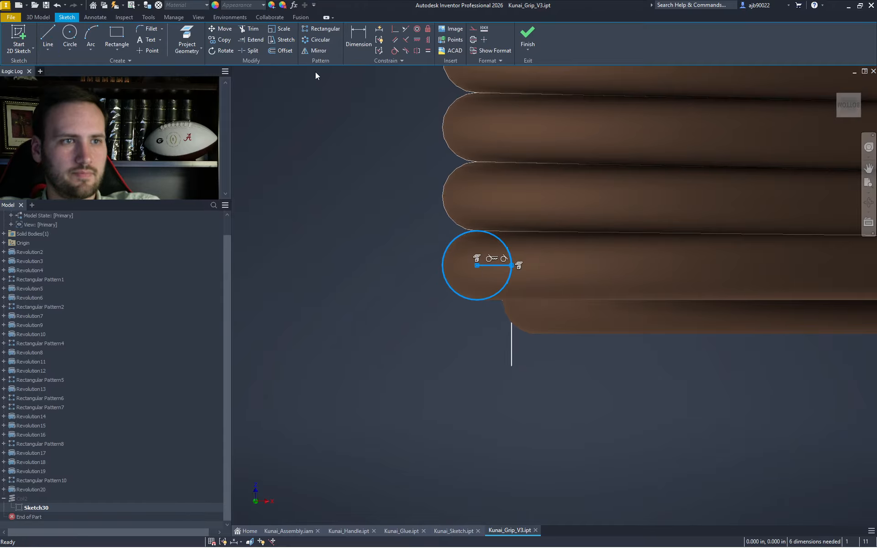
click(318, 51)
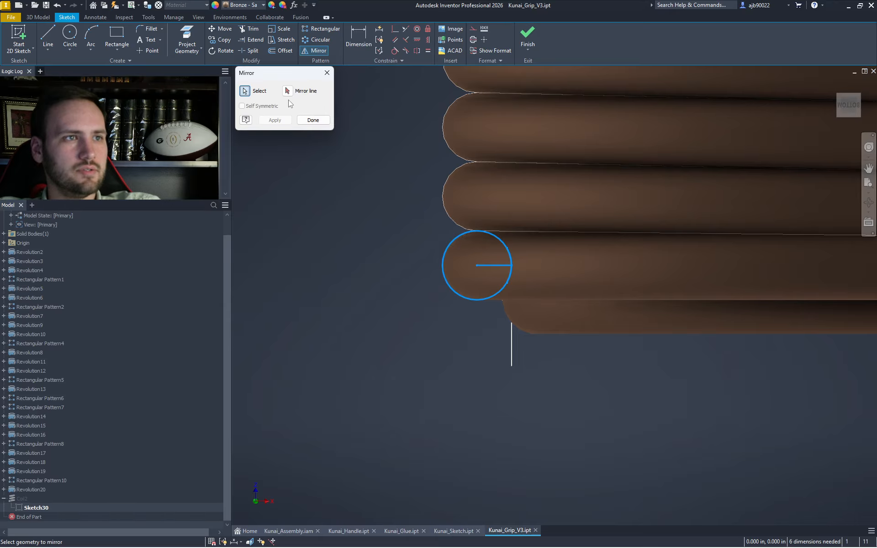
click(513, 288)
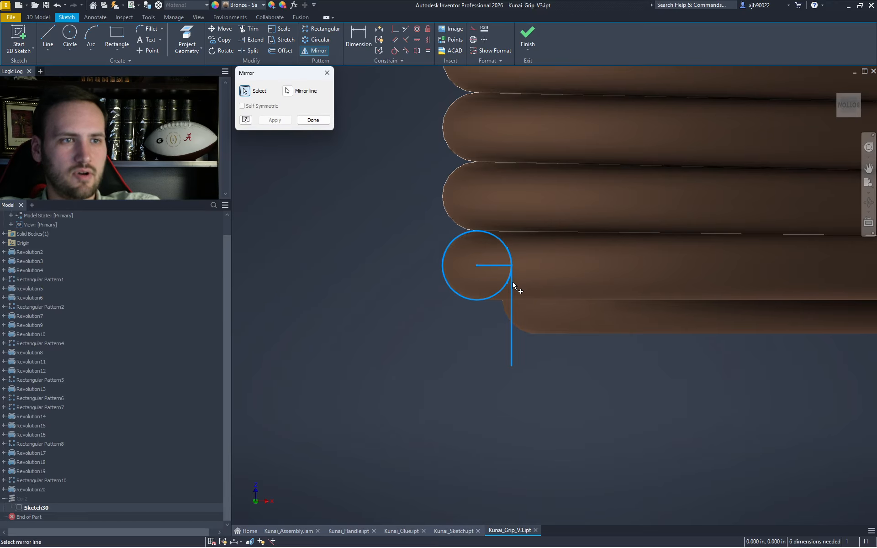
click(275, 120)
key(Escape)
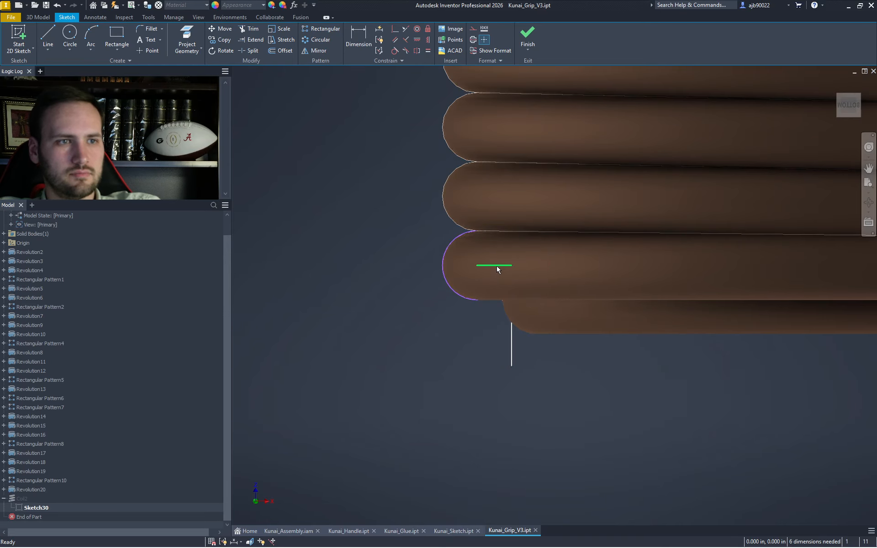
- Delete the helper lines, try trimming the vertical line, and undo its removal
key(Delete)
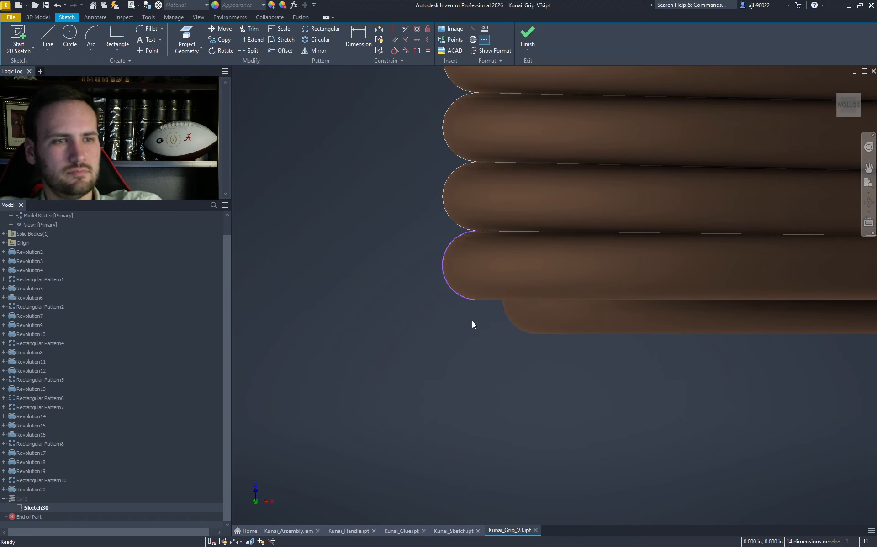
key(l)
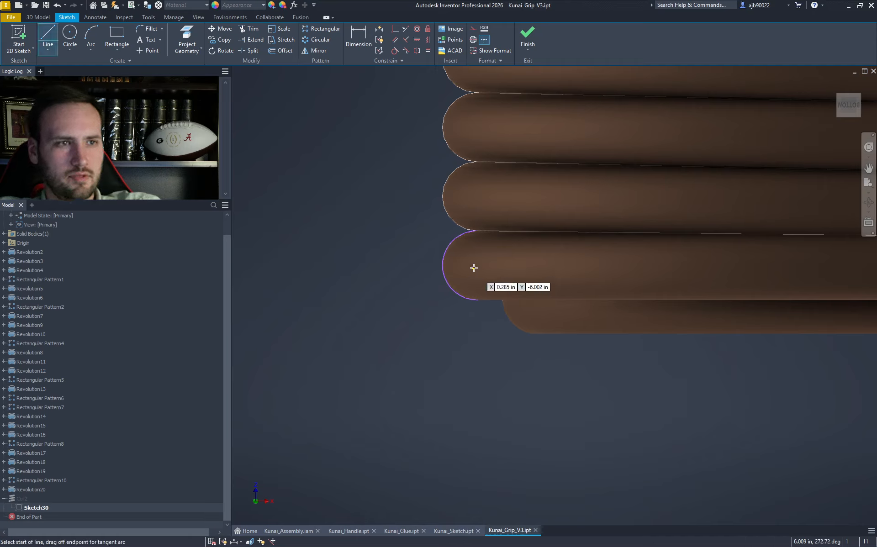
key(Escape)
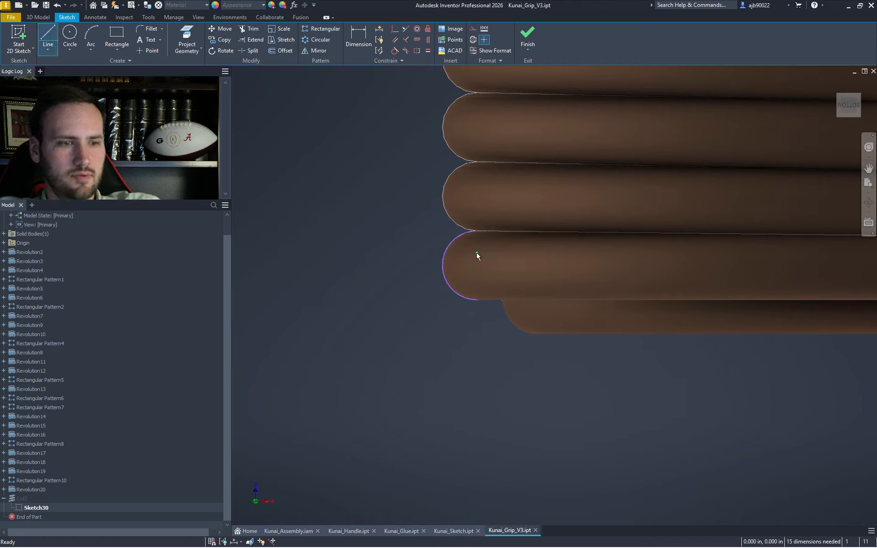
key(x)
click(476, 256)
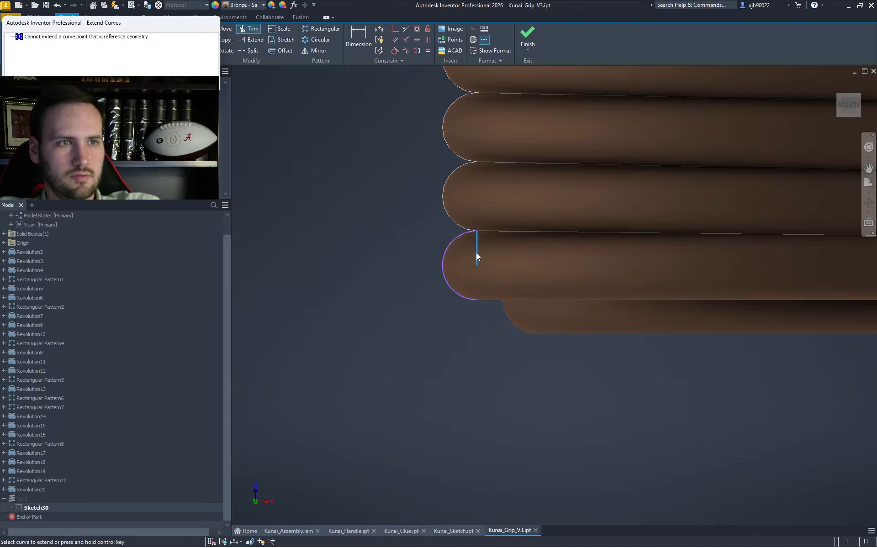
key(Escape)
key(Escape)
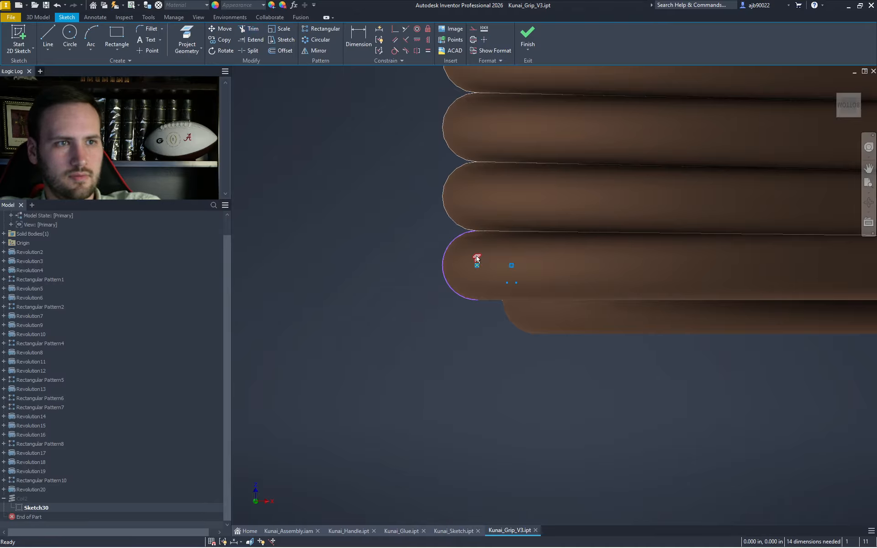
key(ctrl+z)
key(x)
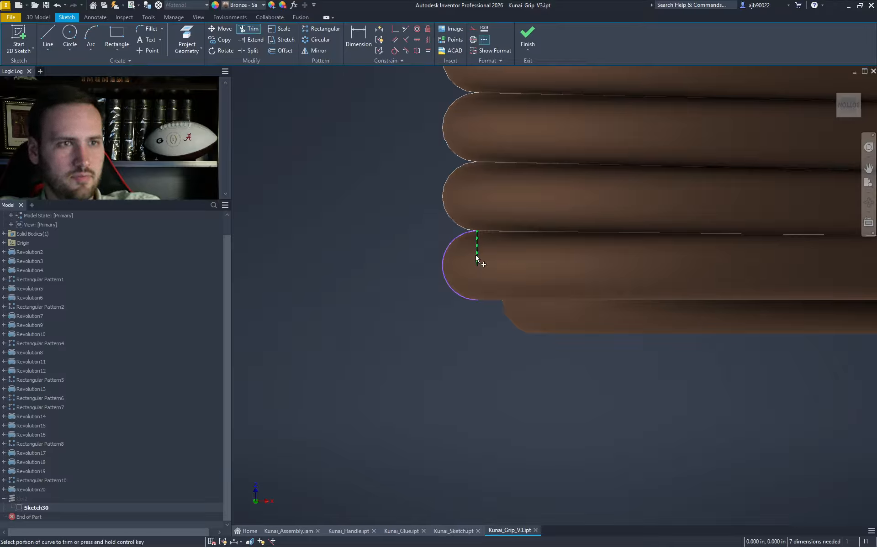
key(Escape)
- Draw top and bottom horizontal lines leftward from the end arc's ends
key(l)
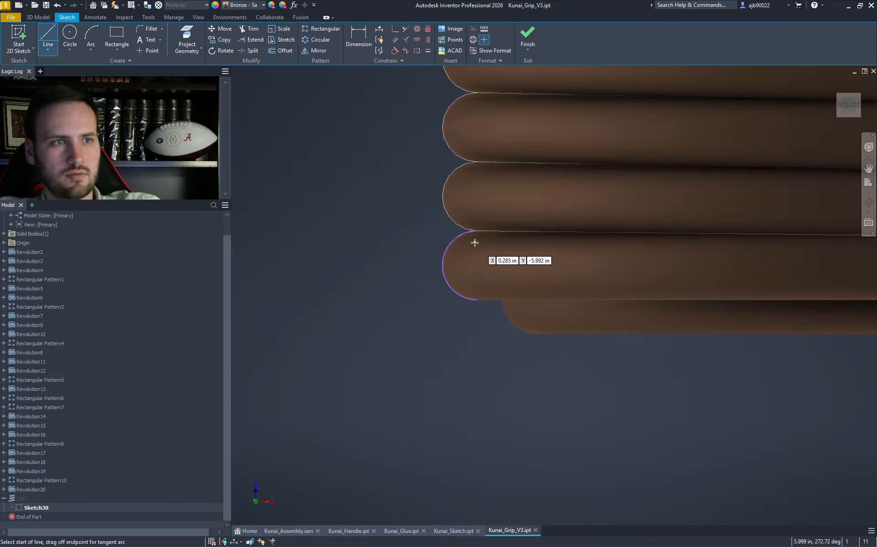
click(477, 231)
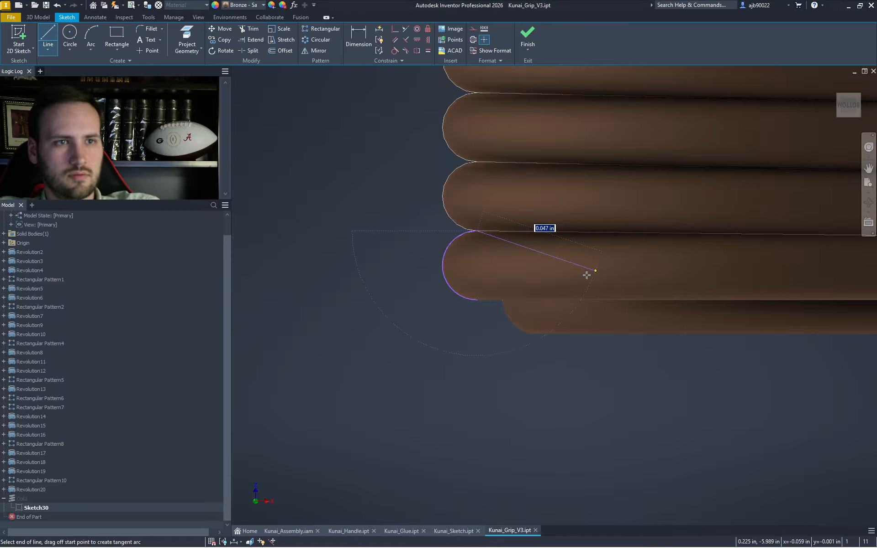
double_click(383, 230)
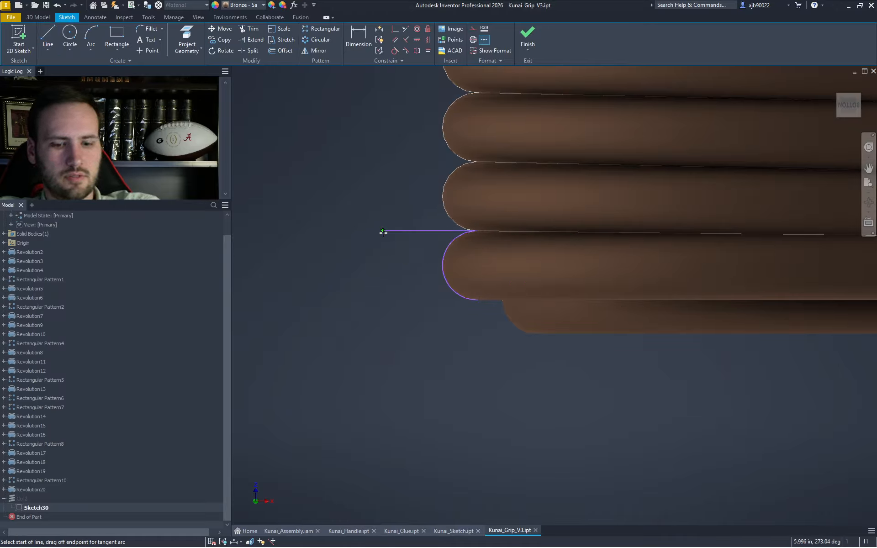
click(477, 301)
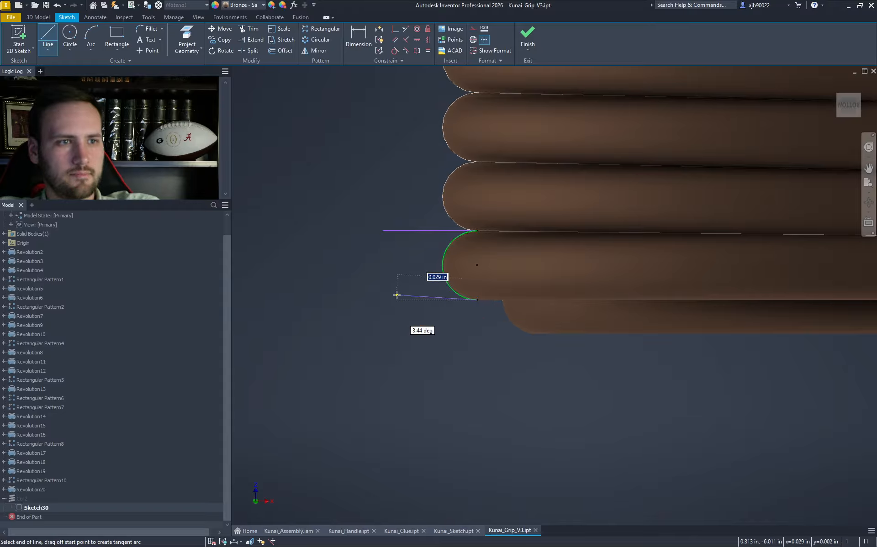
double_click(377, 300)
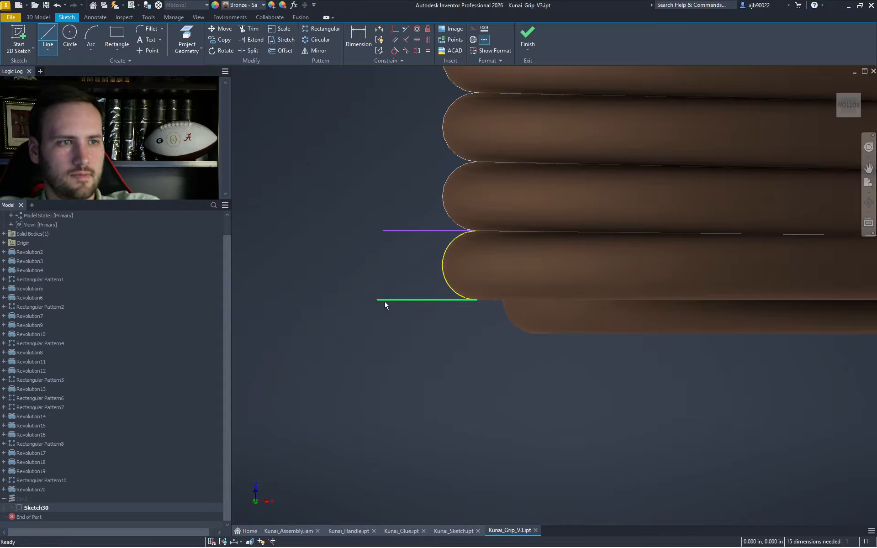
key(x)
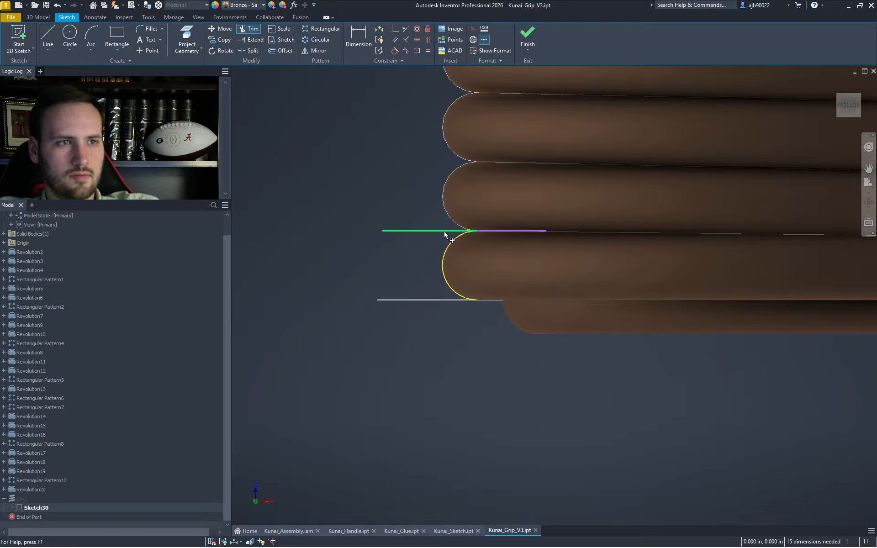
key(Escape)
- Delete the full end circle, the half-round arc and its vertical line, and trim the left stubs
click(442, 262)
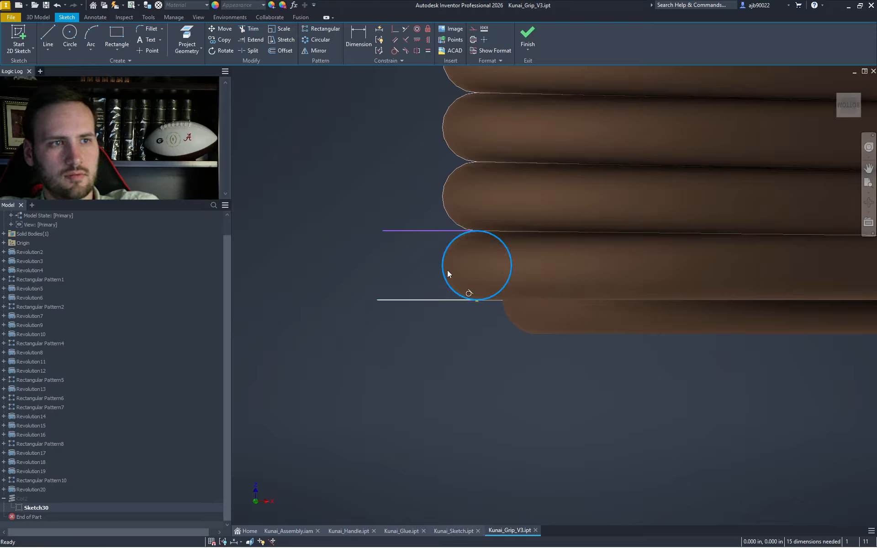
key(Delete)
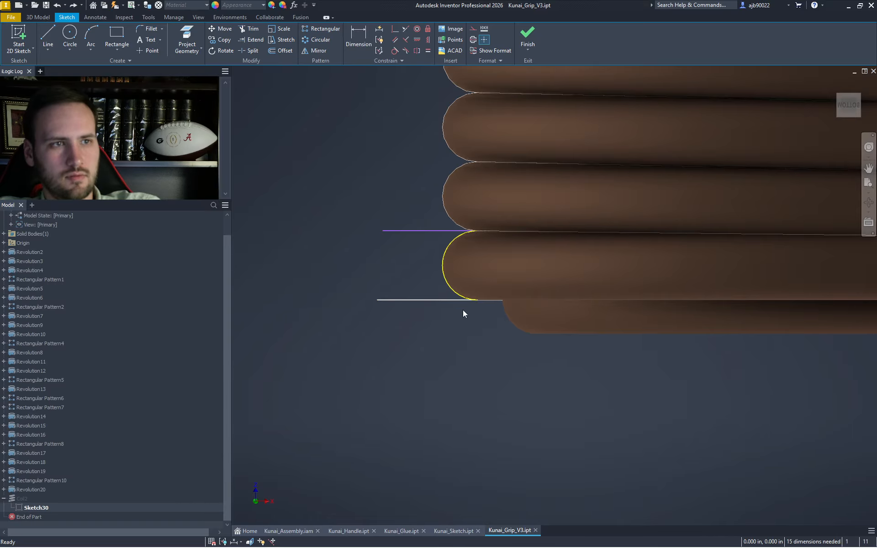
drag(402, 193, 482, 324)
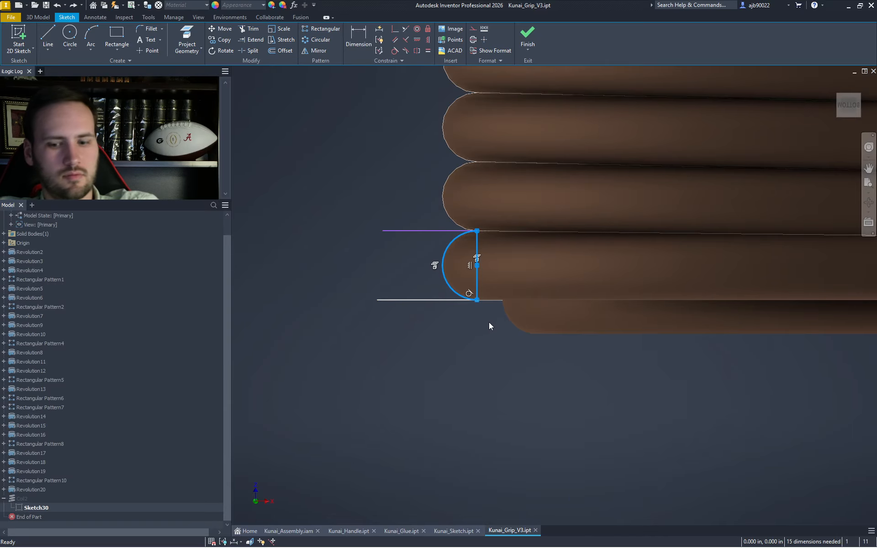
key(Delete)
drag(660, 351, 361, 161)
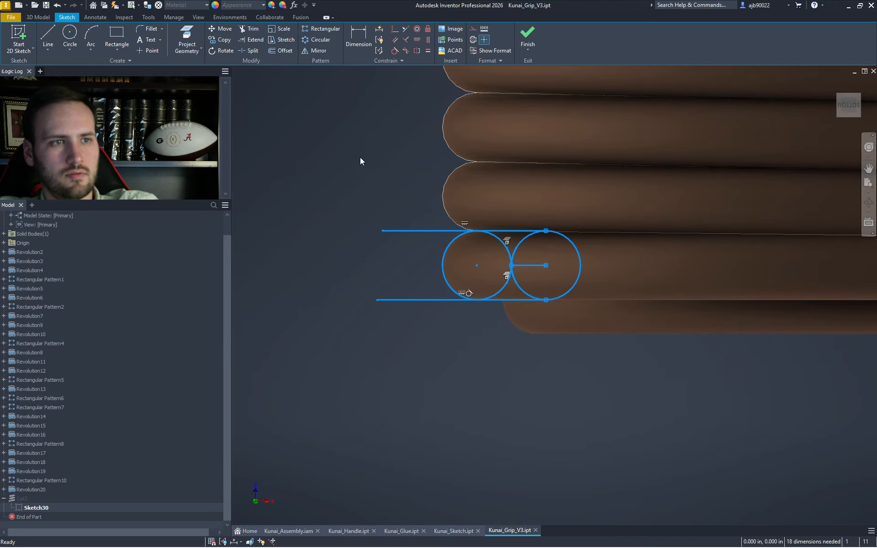
key(Escape)
key(x)
drag(410, 343, 397, 196)
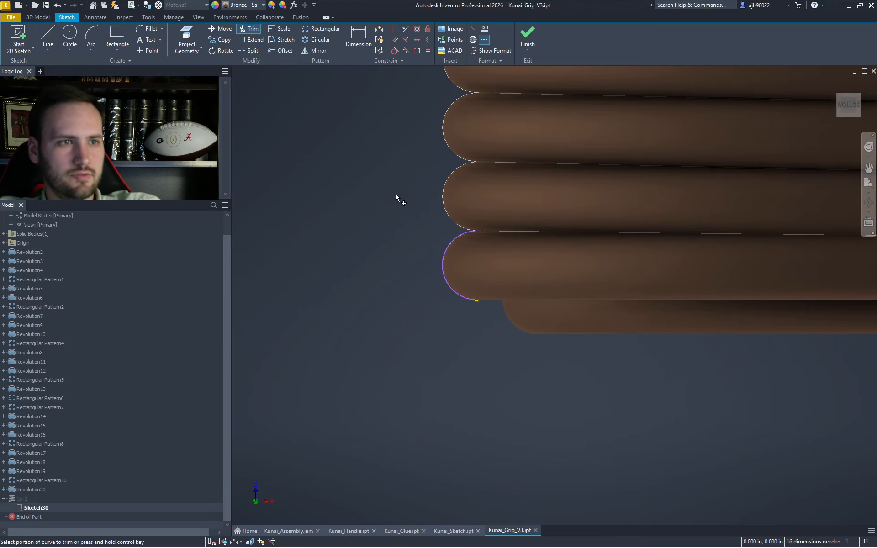
key(Escape)
- Window-select and delete the leftover circles and horizontal lines
mouse_move(668, 433)
mouse_down()
mouse_move(642, 352)
mouse_move(465, 210)
mouse_up()
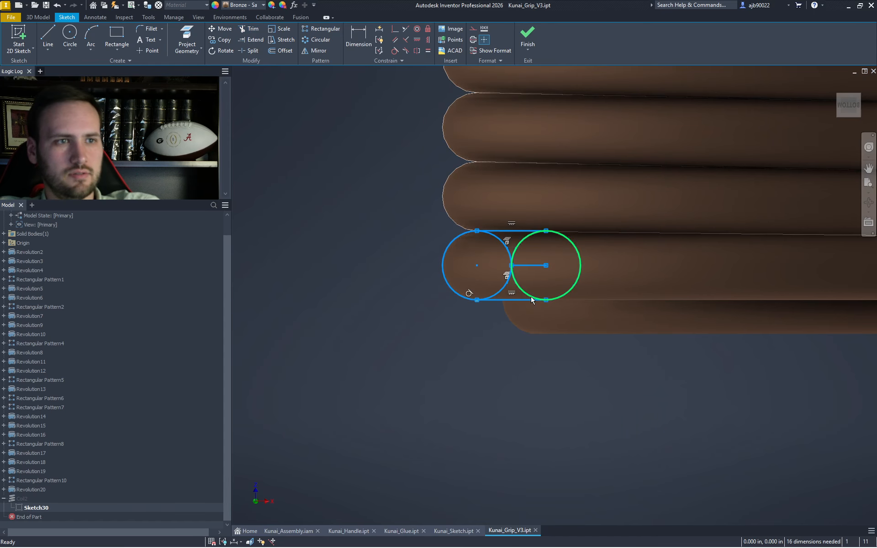
click(493, 185)
drag(548, 364, 548, 364)
key(Delete)
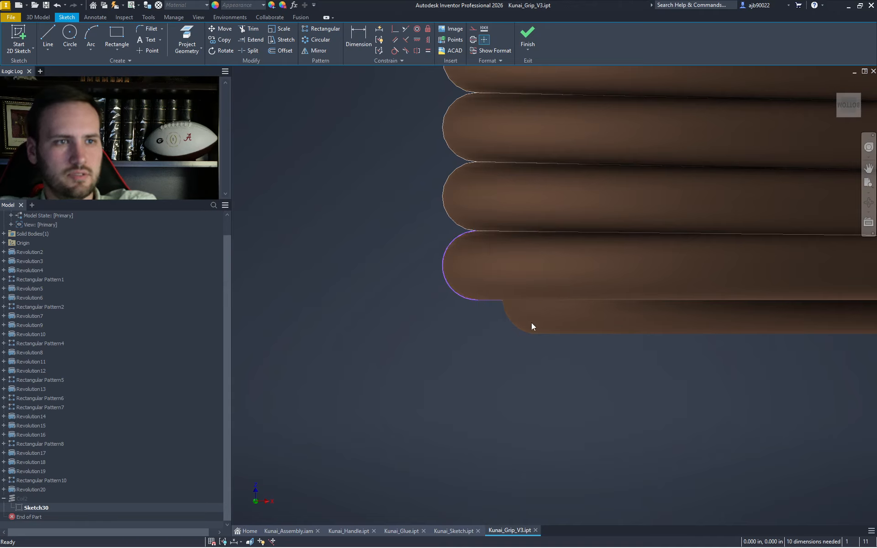
drag(675, 395, 183, 18)
key(Delete)
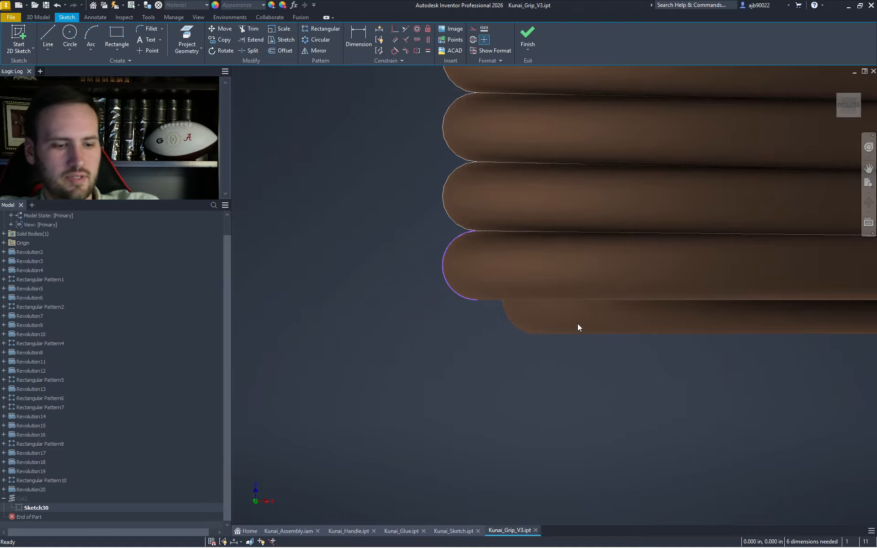
mouse_move(466, 341)
mouse_down()
mouse_move(528, 192)
mouse_move(552, 199)
mouse_up()
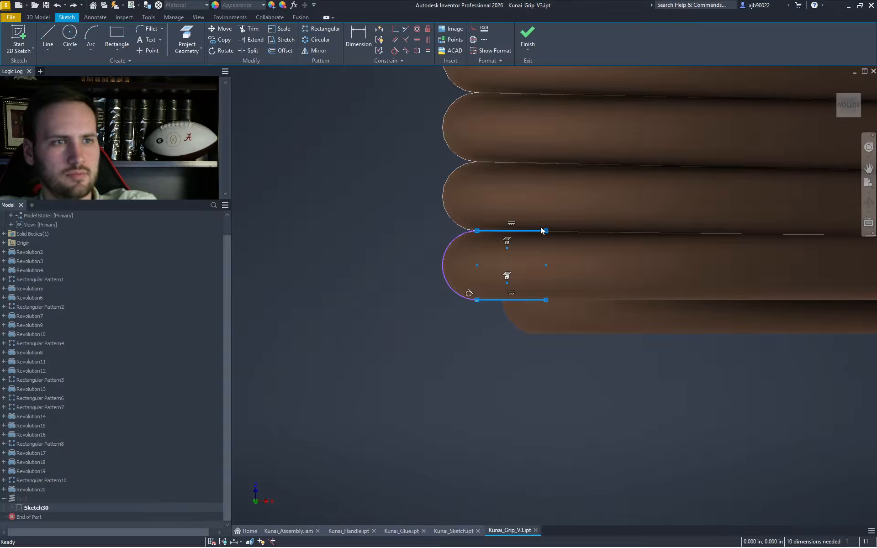
key(Delete)
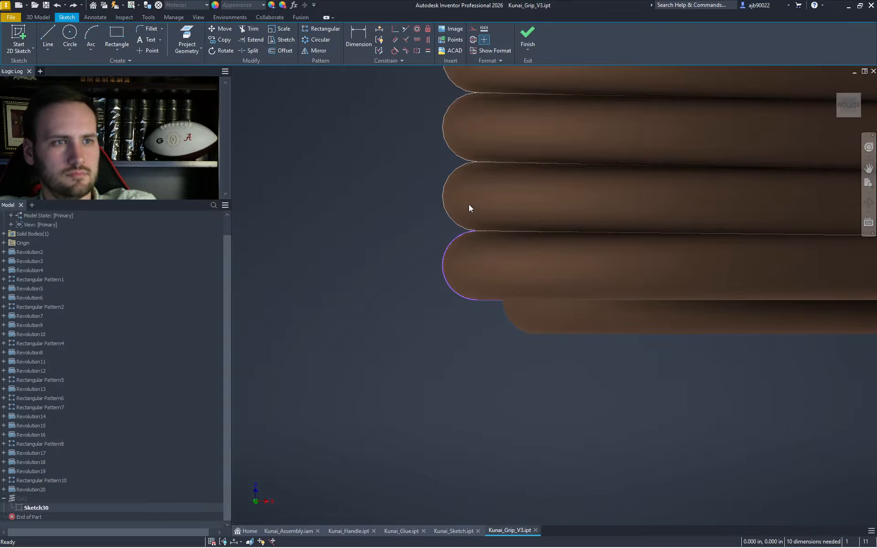
drag(529, 333, 531, 333)
click(531, 333)
drag(638, 387, 488, 201)
key(Delete)
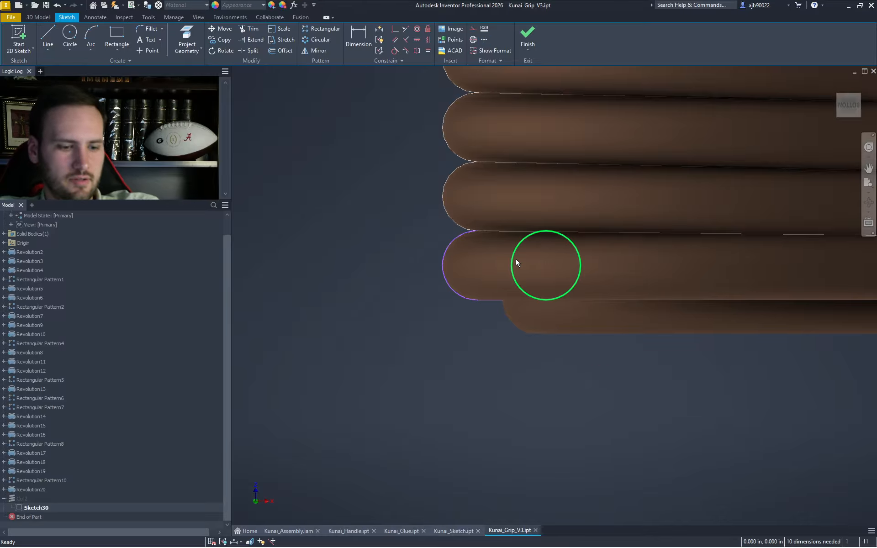
key(x)
- Undo the deletions and trim to restore the full slot outline, then select it
key(ctrl+z)
key(Escape)
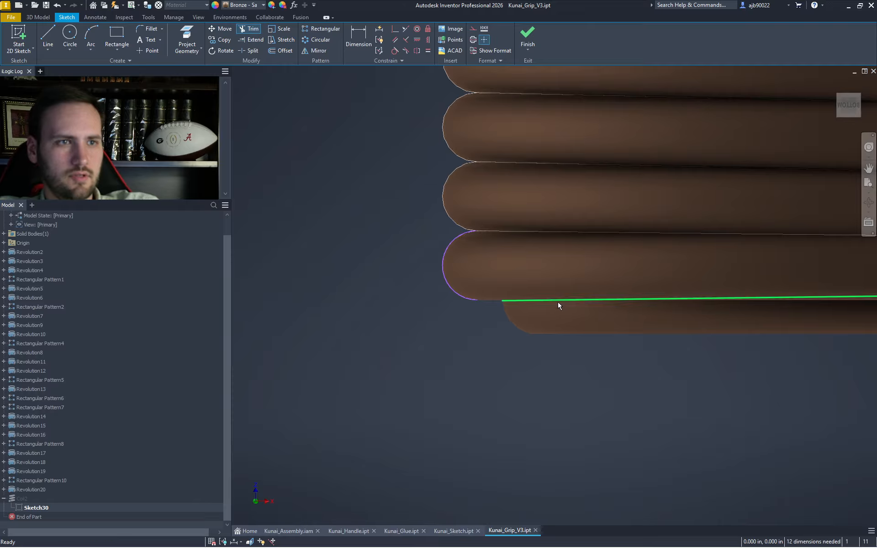
key(x)
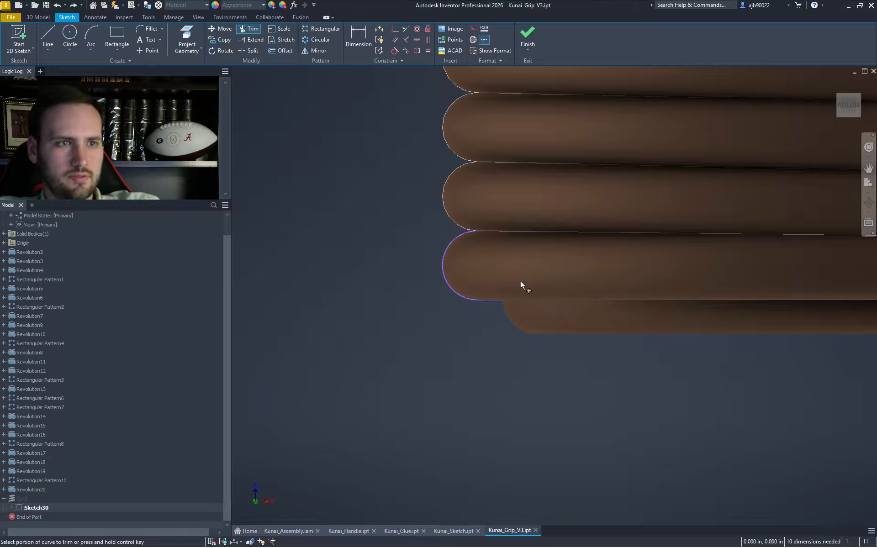
click(515, 261)
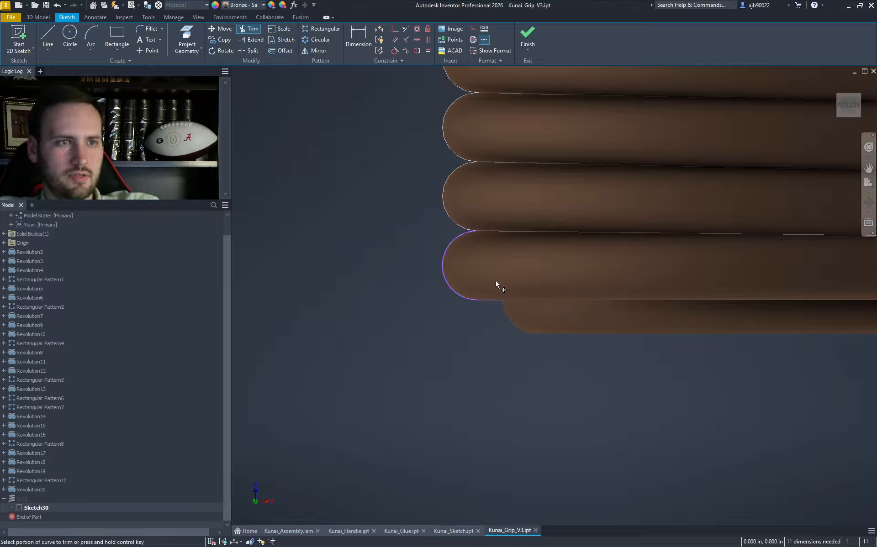
key(ctrl+z)
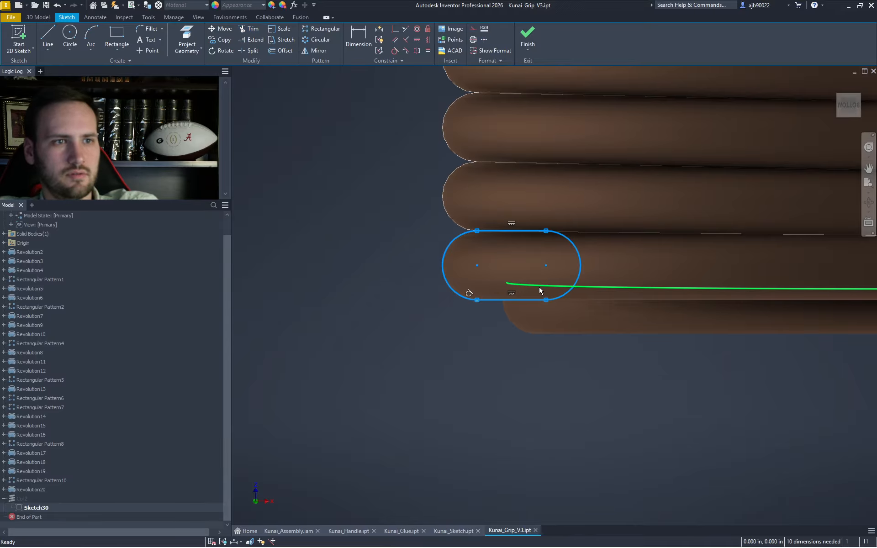
drag(541, 290, 481, 246)
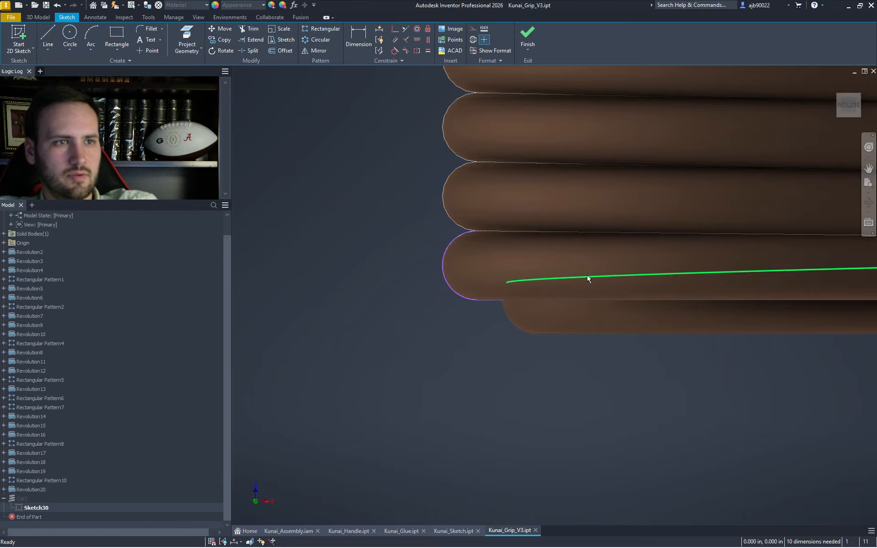
drag(677, 373, 389, 153)
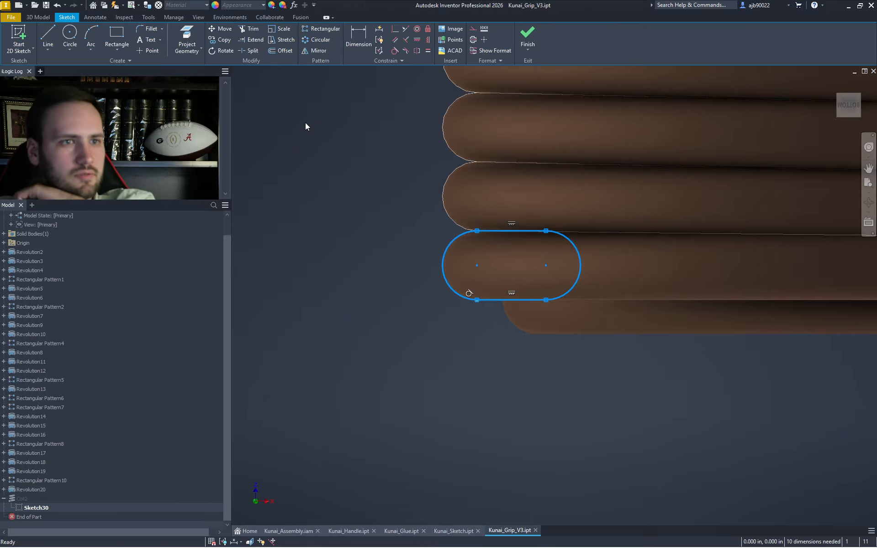
- Finish Sketch30 so Coil2 rebuilds, and view it down the axis and isometrically
click(534, 38)
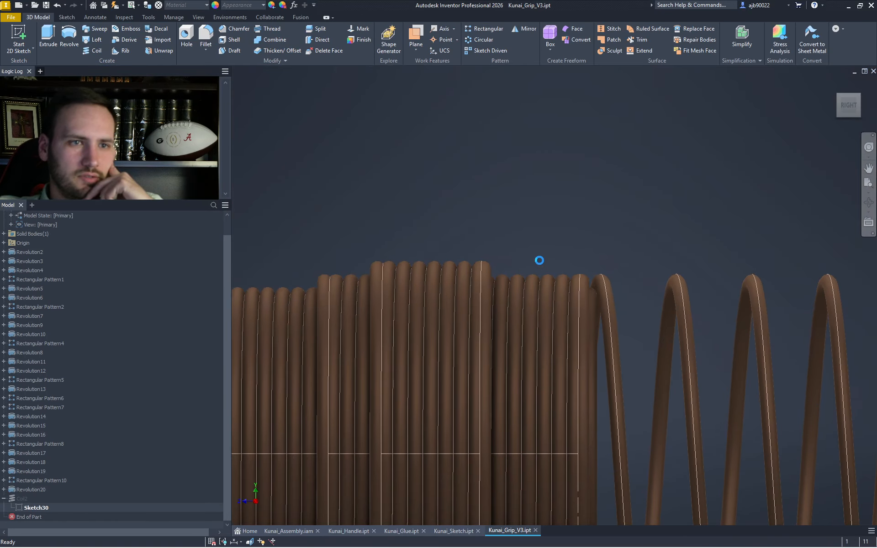
scroll(709, 295, down, 3)
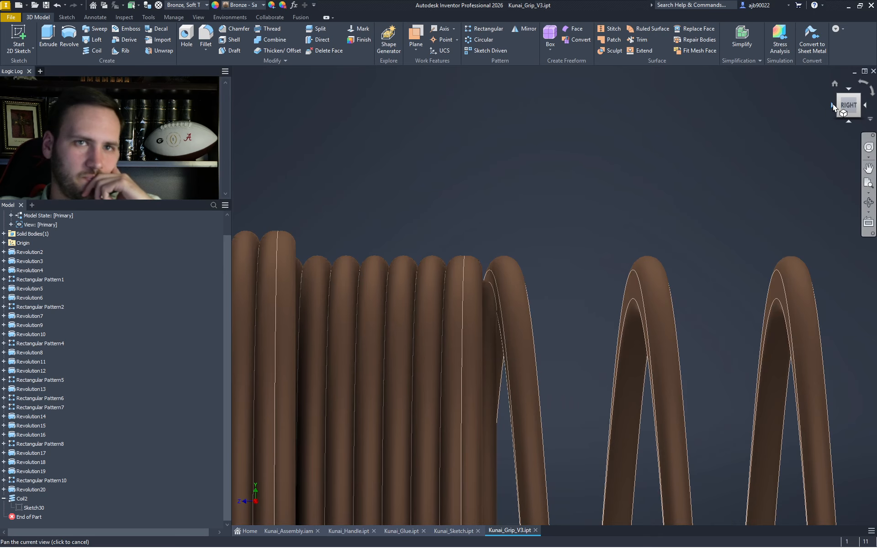
click(832, 103)
click(863, 94)
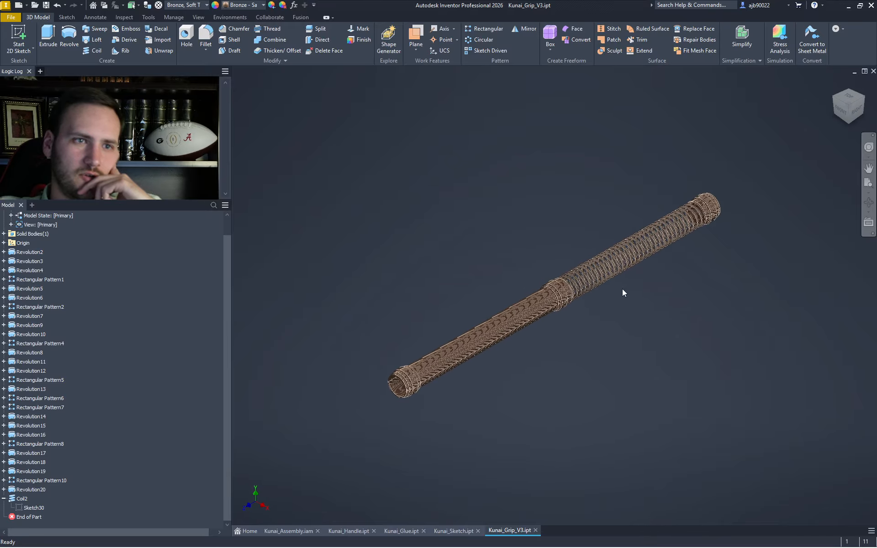
scroll(570, 281, up, 10)
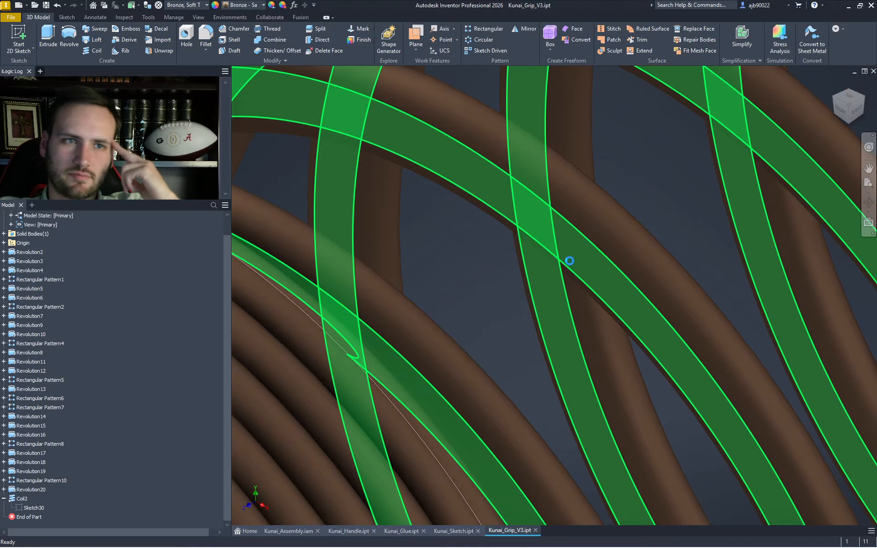
scroll(566, 260, down, 10)
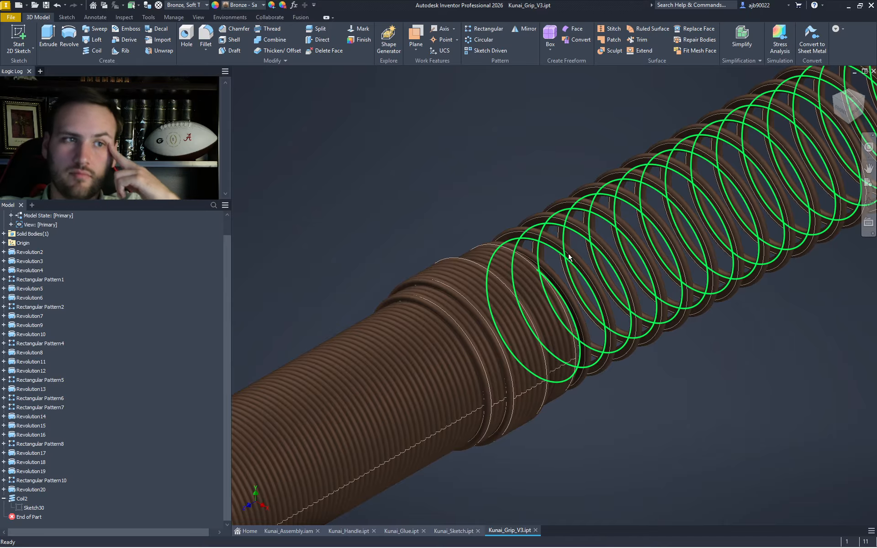
- Inspect the coiled ring from the side, right-back and back, then orbit to an oblique view
click(857, 111)
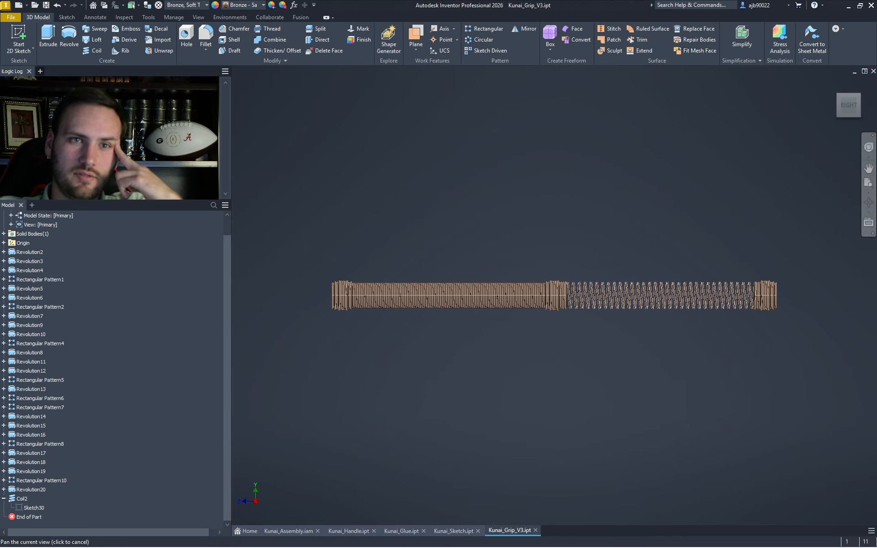
click(860, 106)
scroll(553, 315, up, 10)
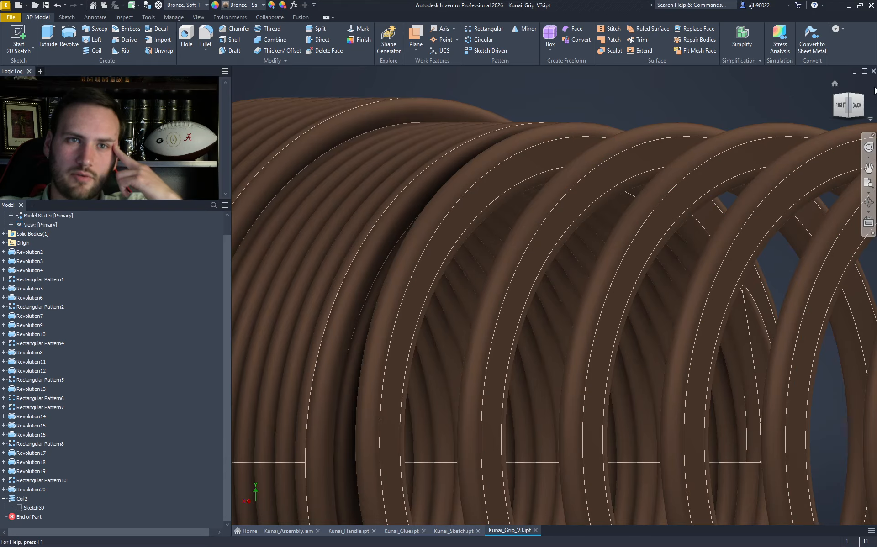
click(857, 106)
scroll(484, 240, up, 8)
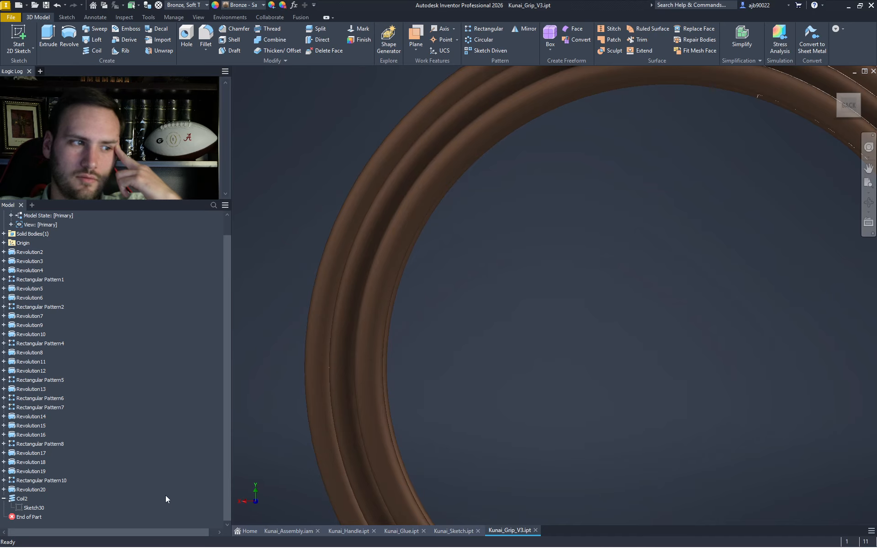
click(21, 500)
click(591, 337)
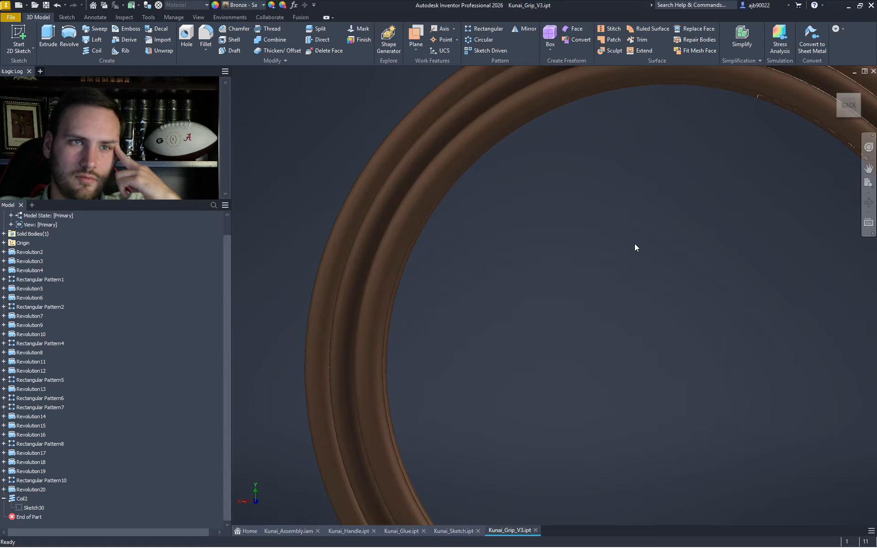
scroll(635, 242, down, 5)
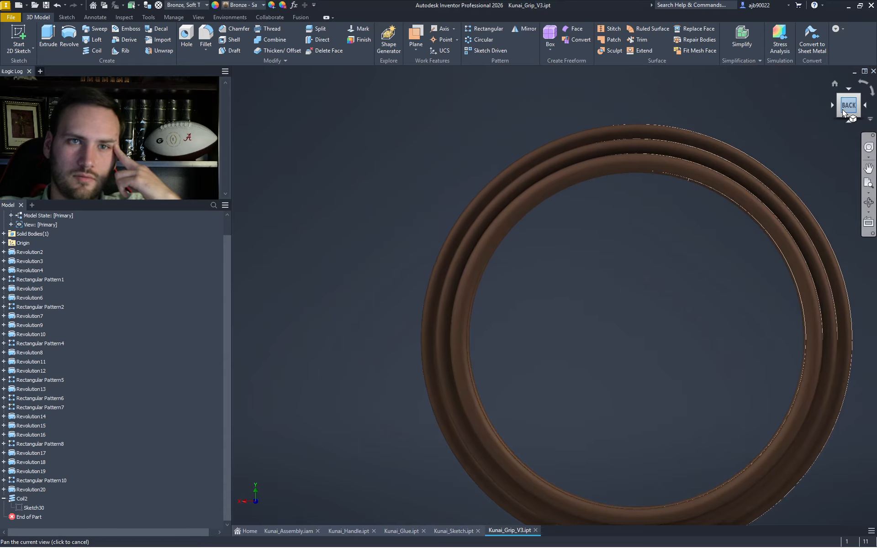
drag(840, 106, 844, 105)
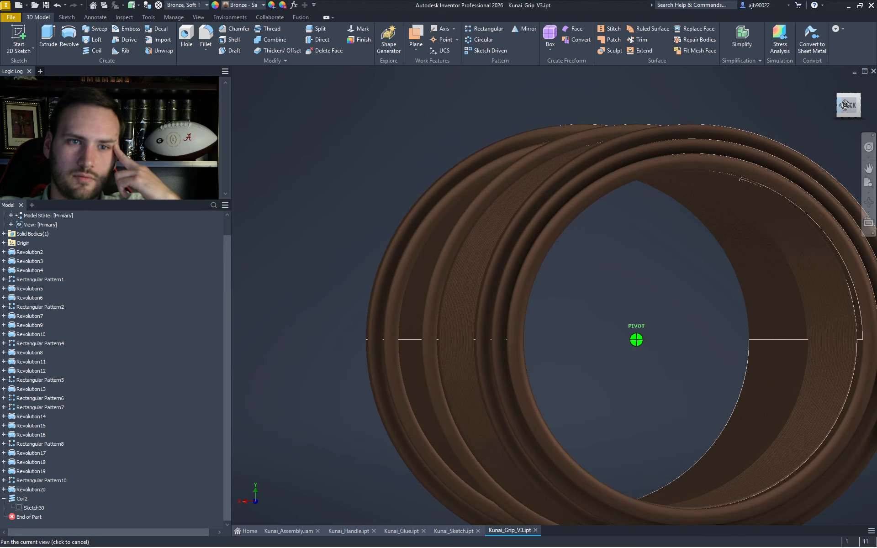
middle_drag(754, 333, 699, 315)
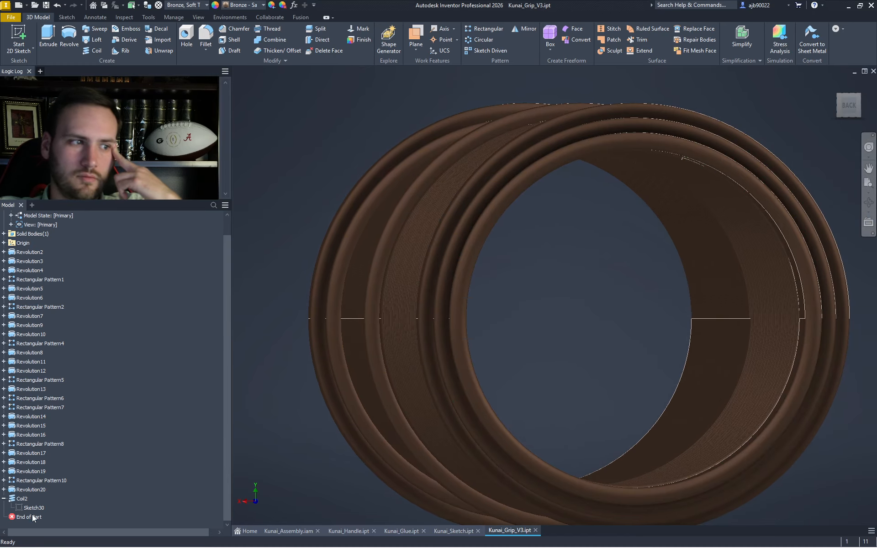
- Suppress Coil2 and fit the whole grip in view
right_click(17, 498)
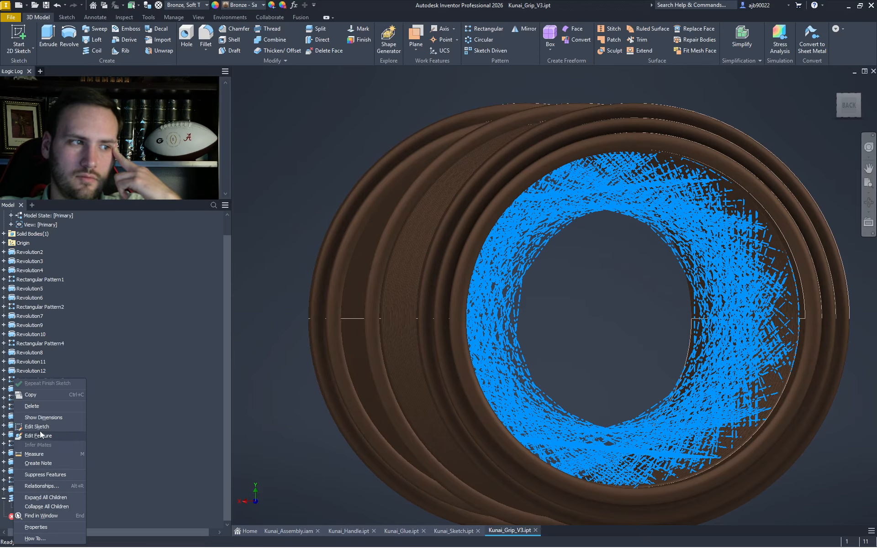
click(45, 474)
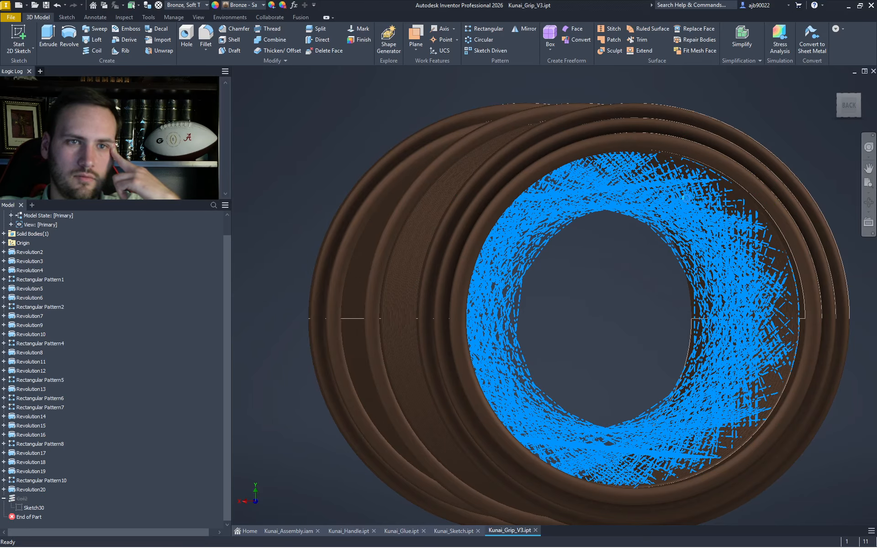
click(848, 107)
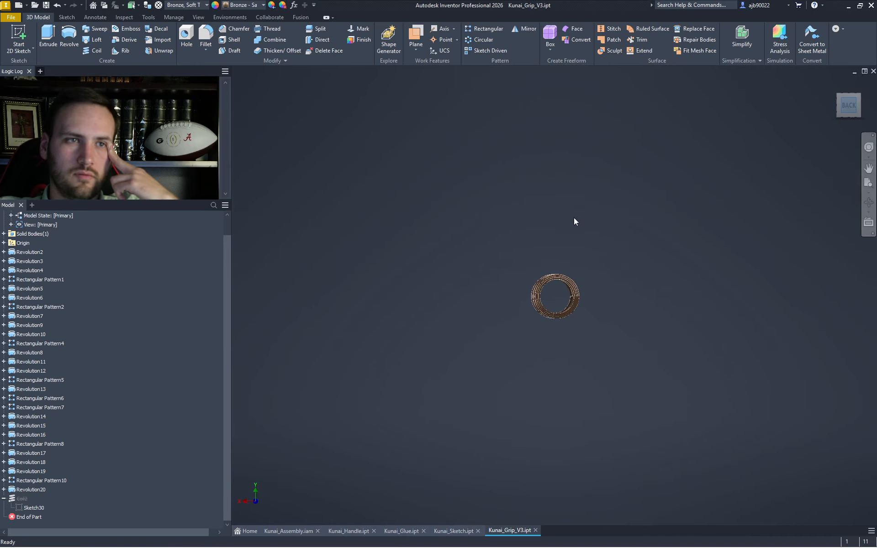
scroll(544, 293, up, 10)
middle_drag(565, 329, 458, 302)
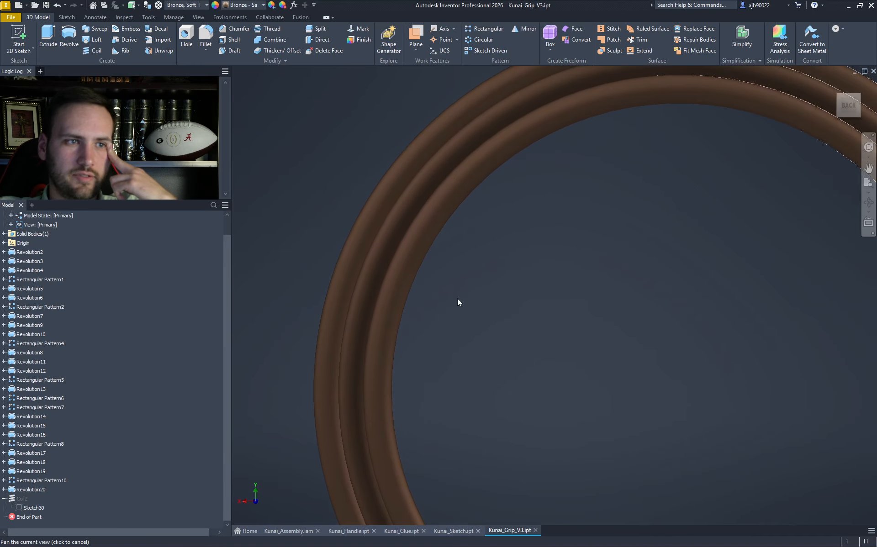
scroll(438, 312, up, 3)
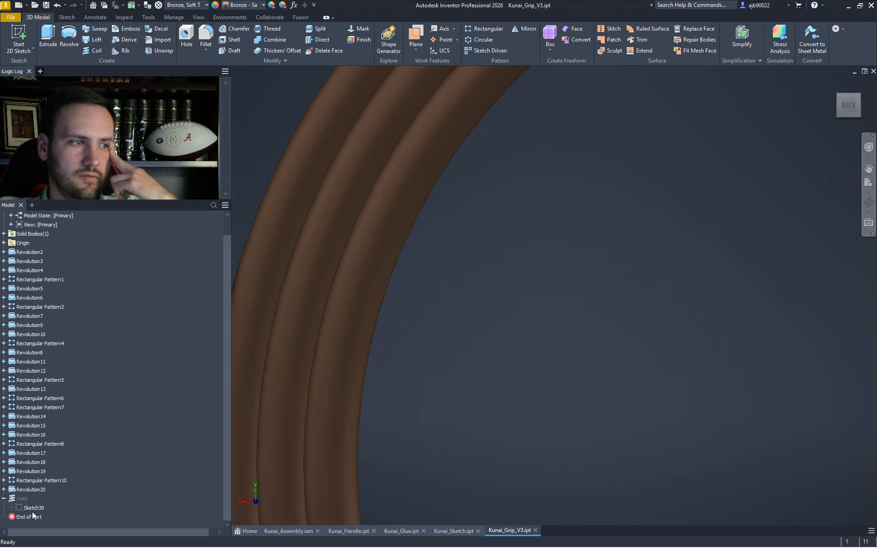
- Unsuppress Coil2 to restore it in the model
click(15, 500)
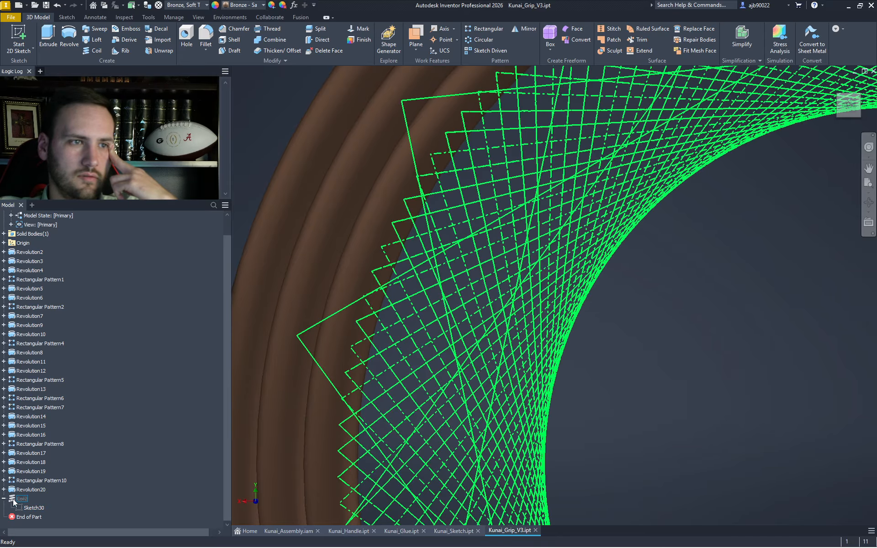
right_click(13, 500)
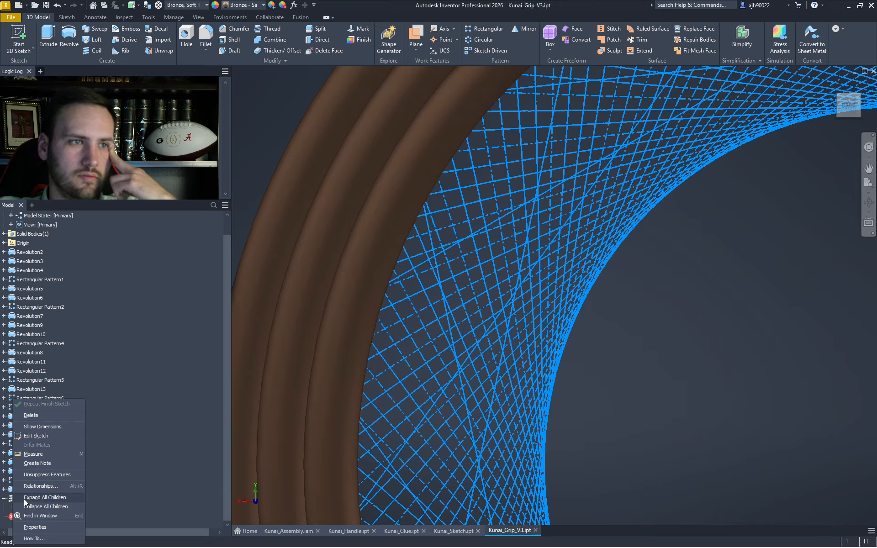
click(43, 475)
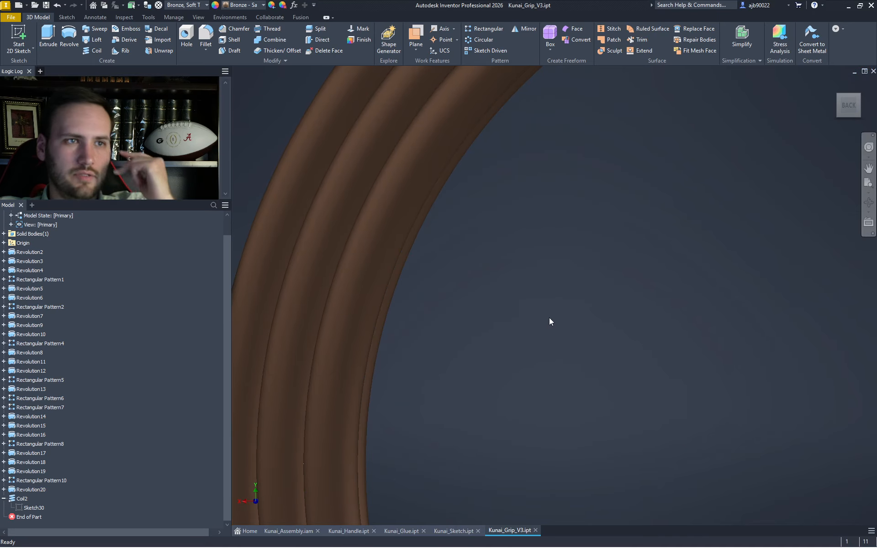
scroll(549, 317, up, 3)
scroll(551, 314, down, 3)
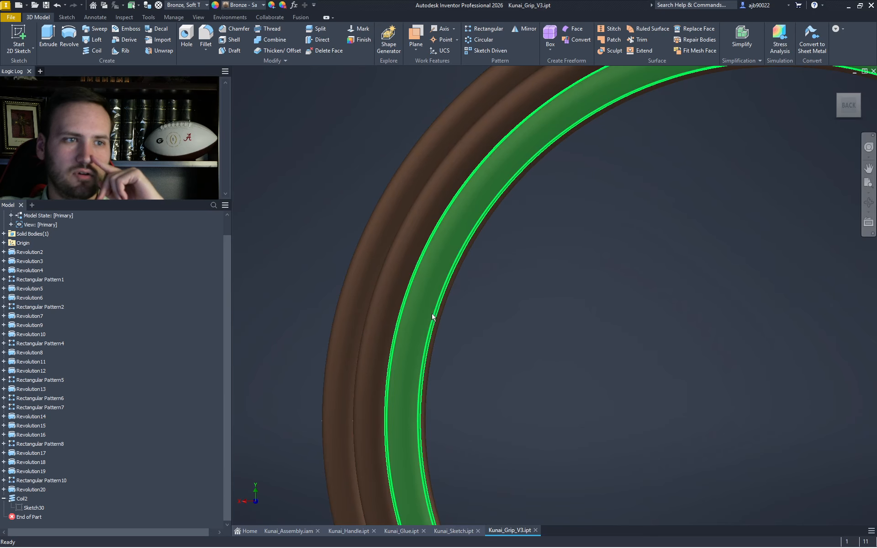
- Pan over the grip ring and open Sketch30 for editing
mouse_move(843, 101)
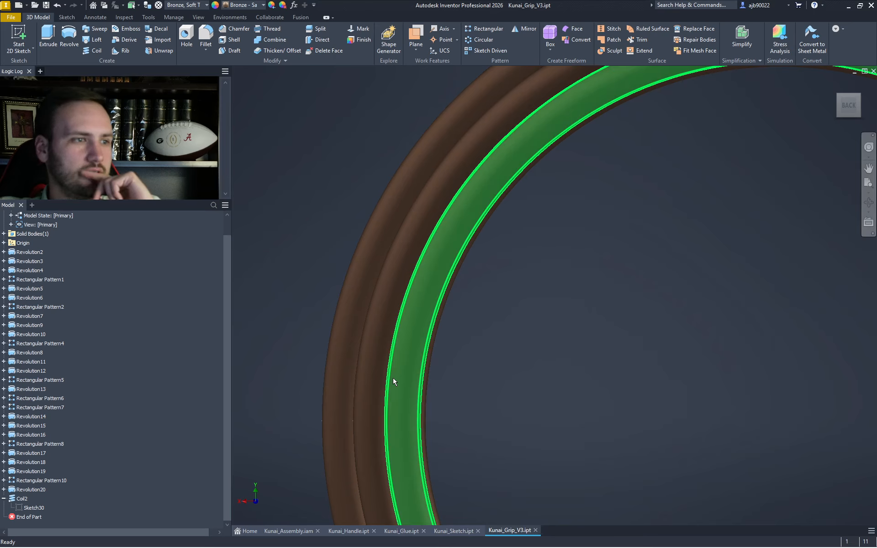
scroll(522, 338, down, 5)
middle_drag(522, 338, 442, 306)
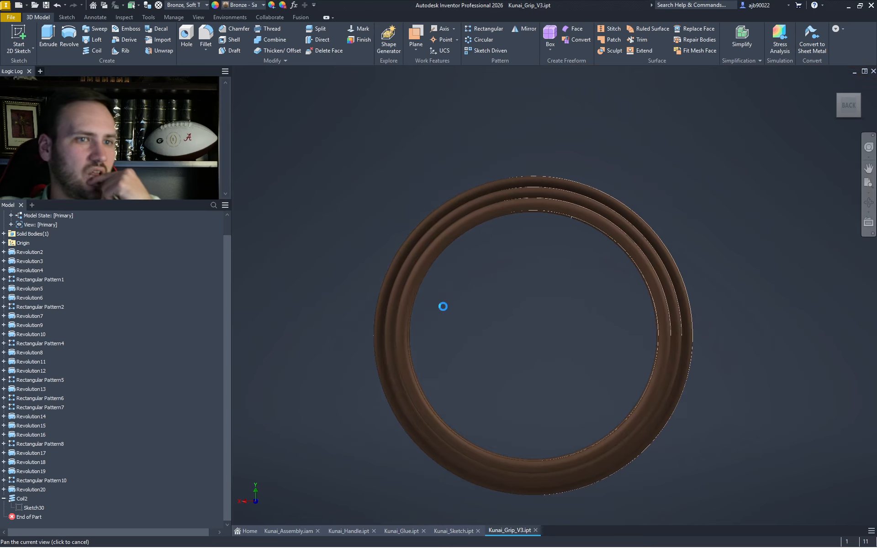
scroll(443, 306, up, 3)
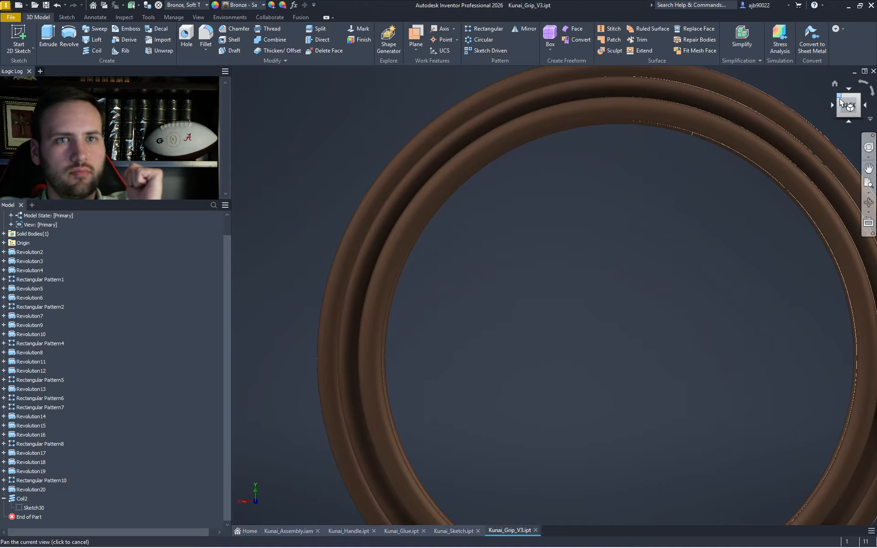
double_click(29, 507)
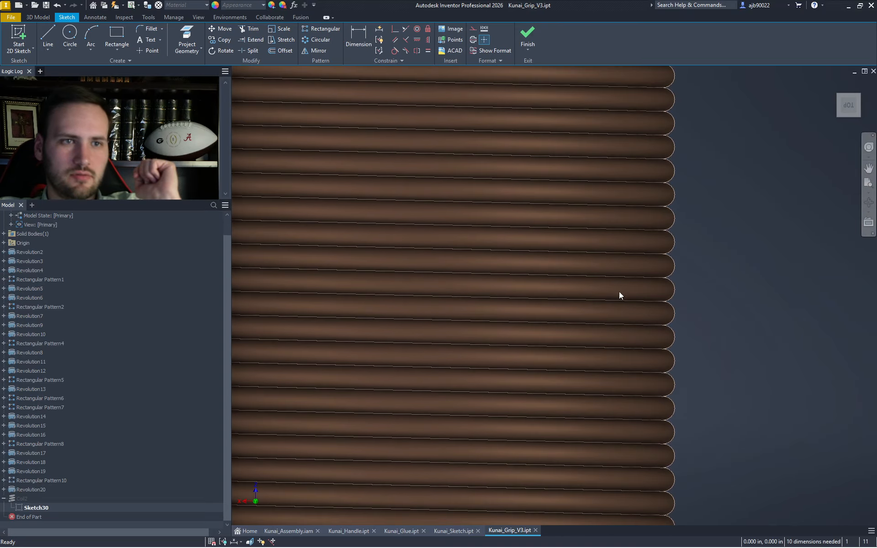
- Frame the sketch and briefly select the slot profile, then clear the selection
middle_drag(621, 354, 636, 197)
drag(696, 431, 502, 145)
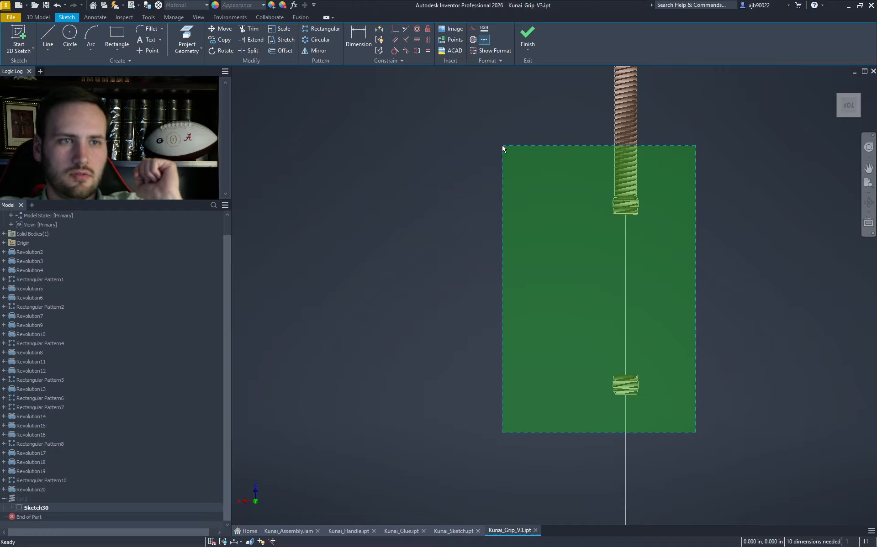
scroll(641, 211, up, 5)
scroll(596, 187, up, 6)
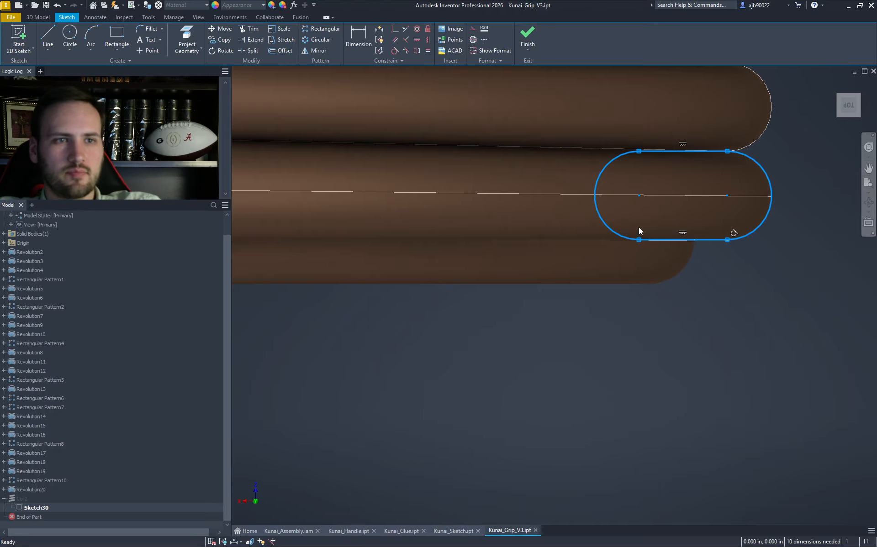
click(740, 298)
scroll(730, 297, down, 8)
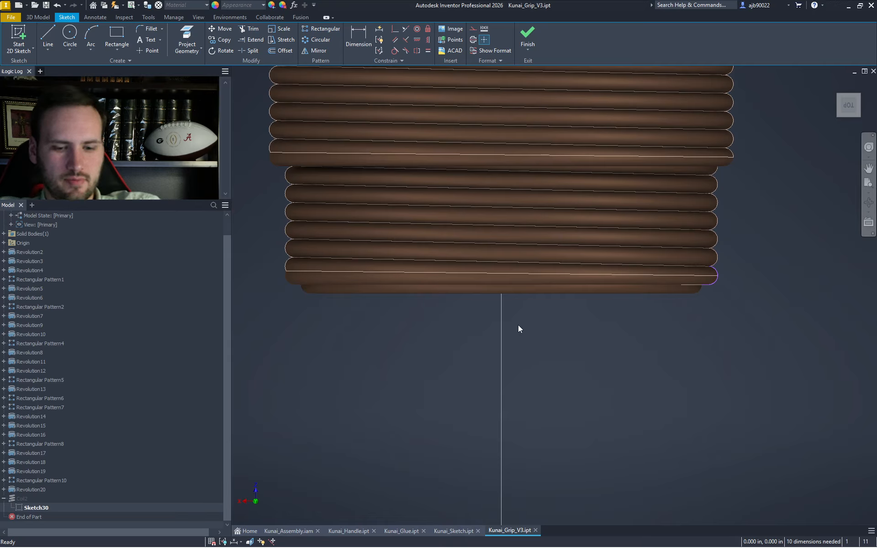
- Draw a U-shaped line outline below the grip with a .250 horizontal bottom
key(l)
click(502, 294)
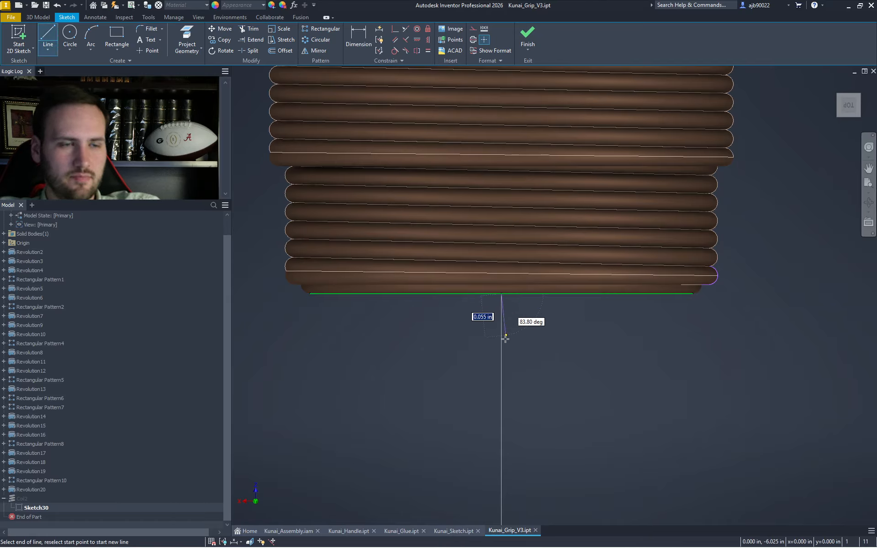
click(501, 352)
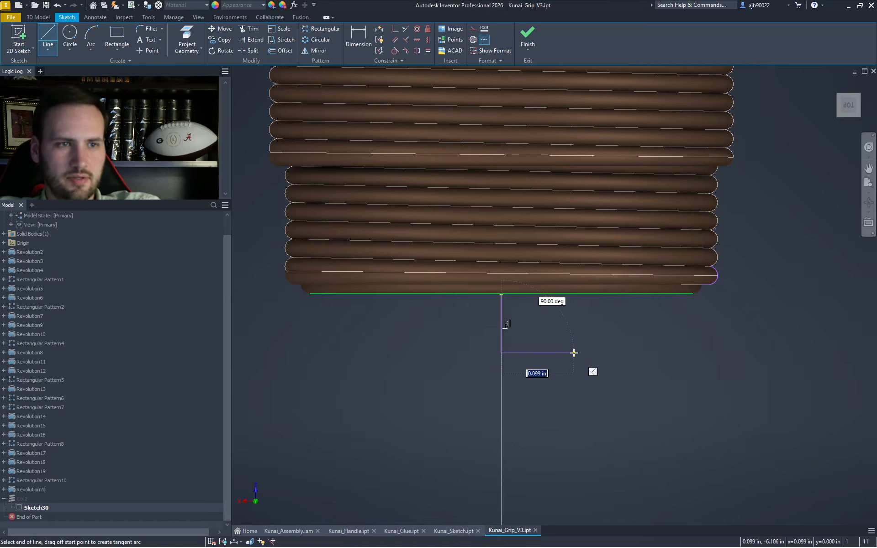
text(.25)
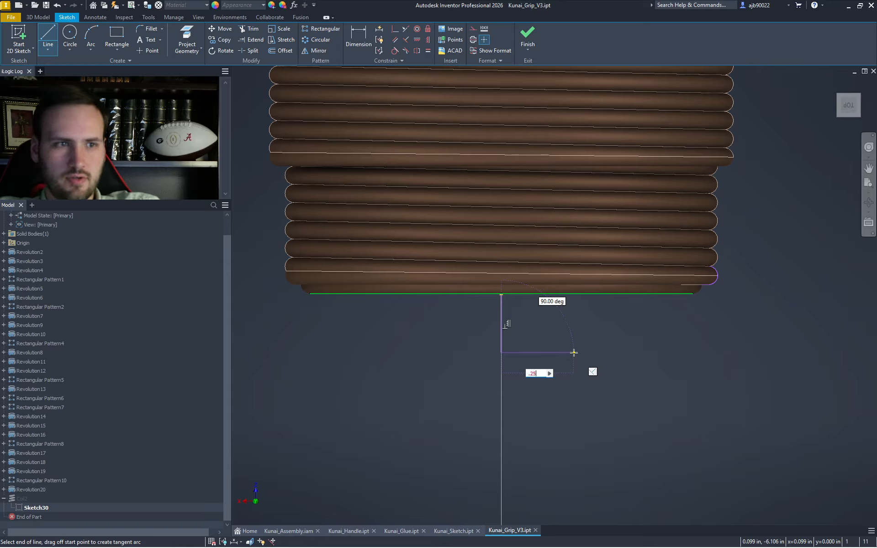
key(Return)
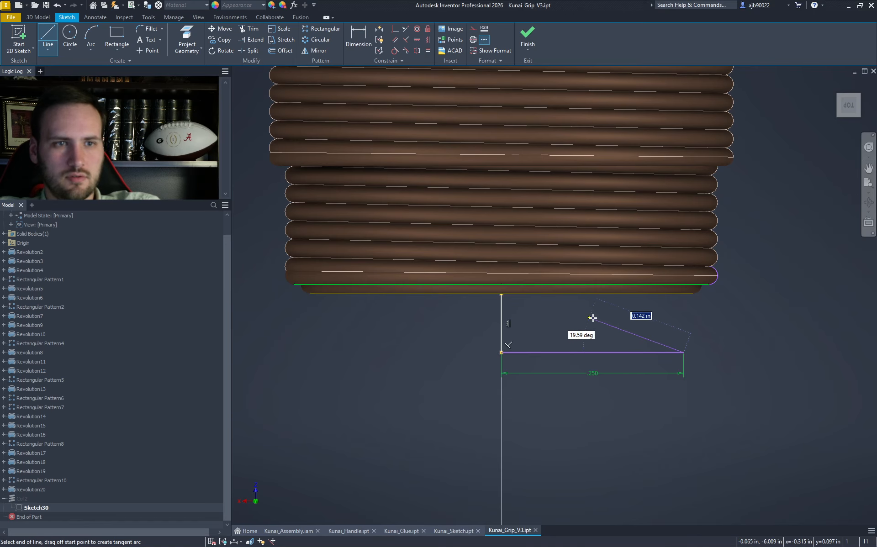
click(686, 319)
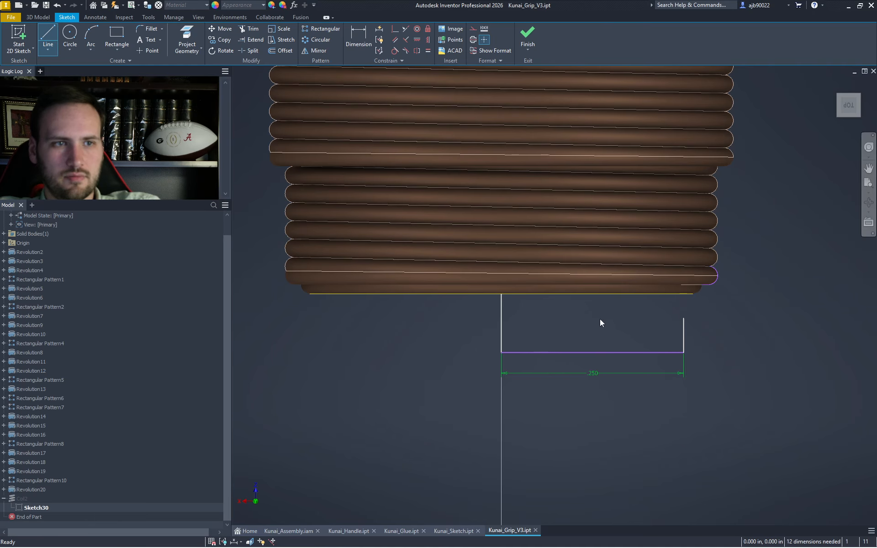
key(Escape)
- Extend the right vertical line to the grip edge and bring the slot's end into view
key(x)
ctrl+click(683, 340)
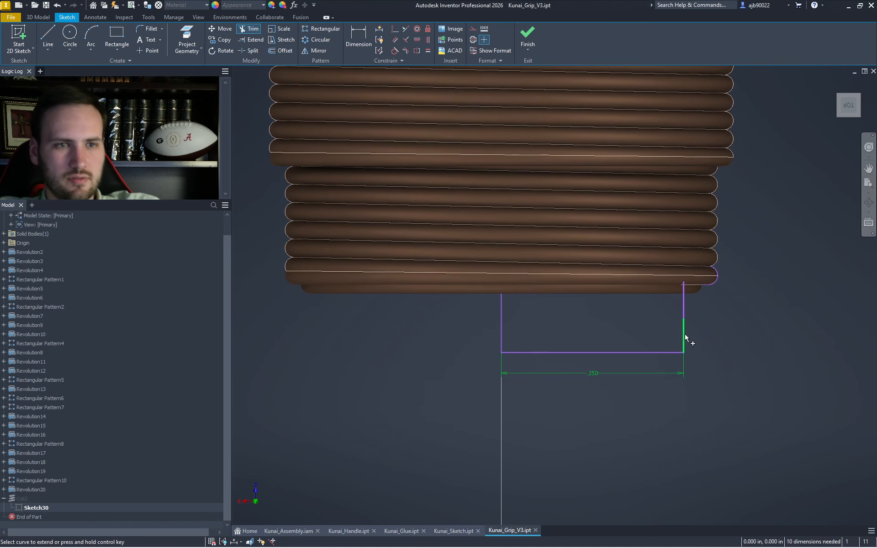
key(Escape)
drag(740, 340, 662, 226)
scroll(697, 289, up, 5)
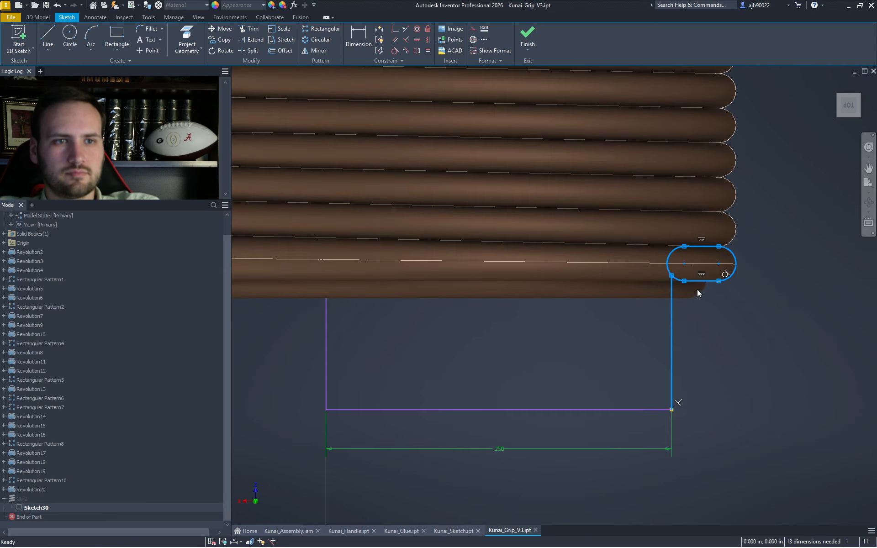
middle_drag(621, 273, 535, 303)
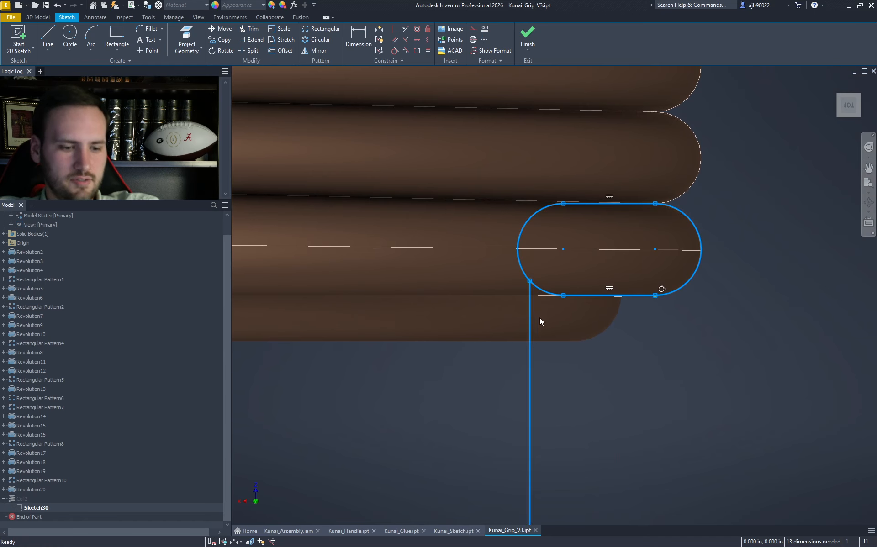
key(Escape)
key(e)
key(x)
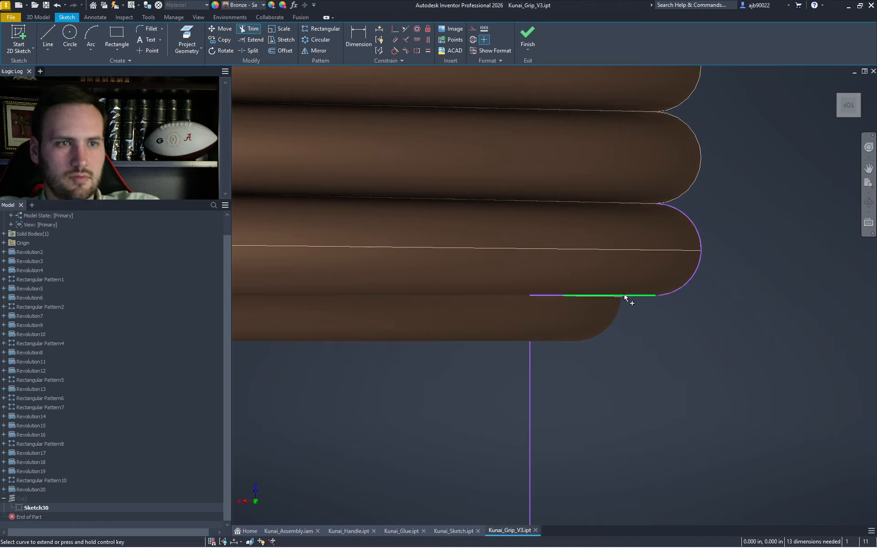
key(Escape)
- Delete the slot's left arc, its upper and lower lines, and the remaining horizontal line
drag(760, 378, 402, 133)
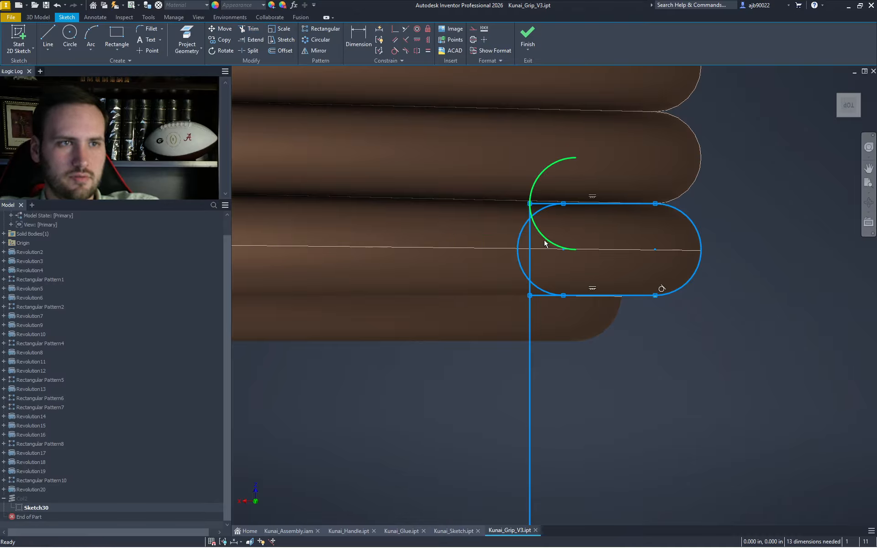
click(781, 251)
click(517, 250)
key(Delete)
drag(715, 352, 293, 66)
drag(470, 150, 615, 273)
key(Delete)
drag(506, 272, 680, 365)
key(Delete)
drag(480, 249, 614, 336)
key(Delete)
- Round the corner between the vertical line and top edge, discarding a trial .013 radius dimension
key(d)
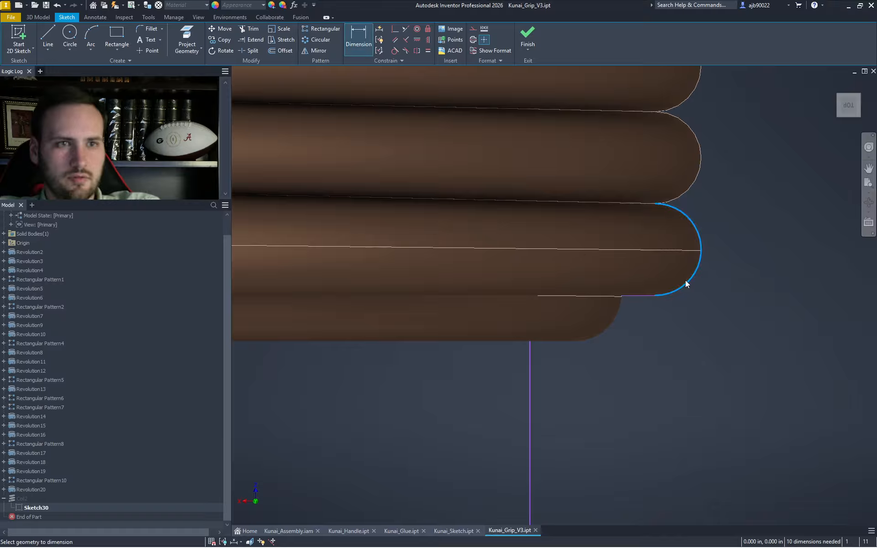
click(710, 290)
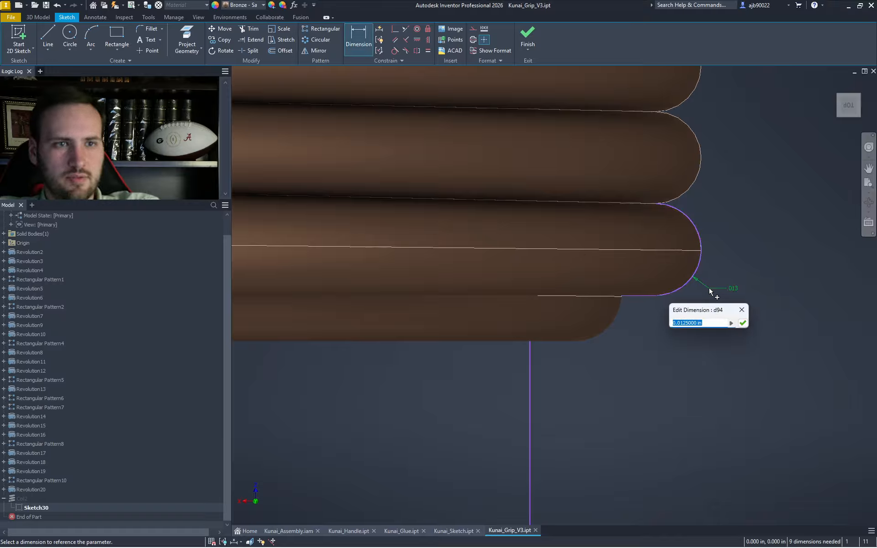
key(Escape)
key(ctrl+z)
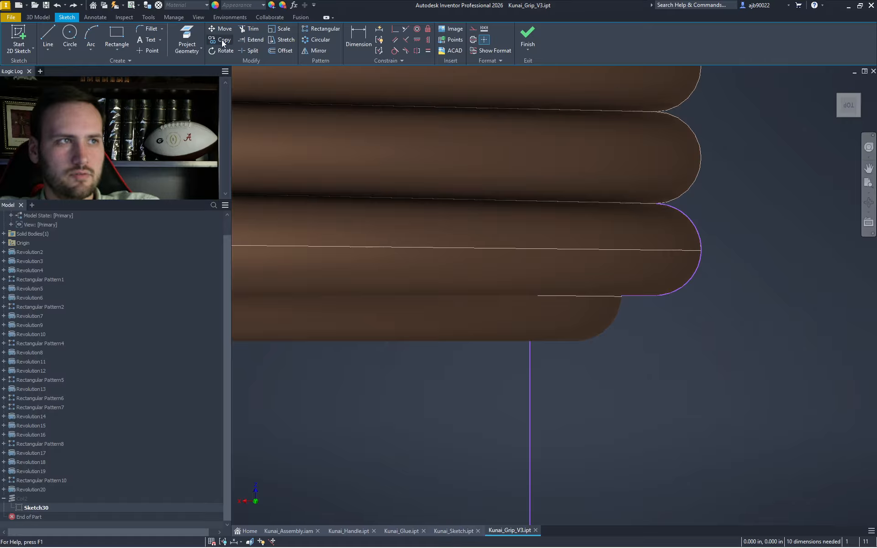
click(142, 29)
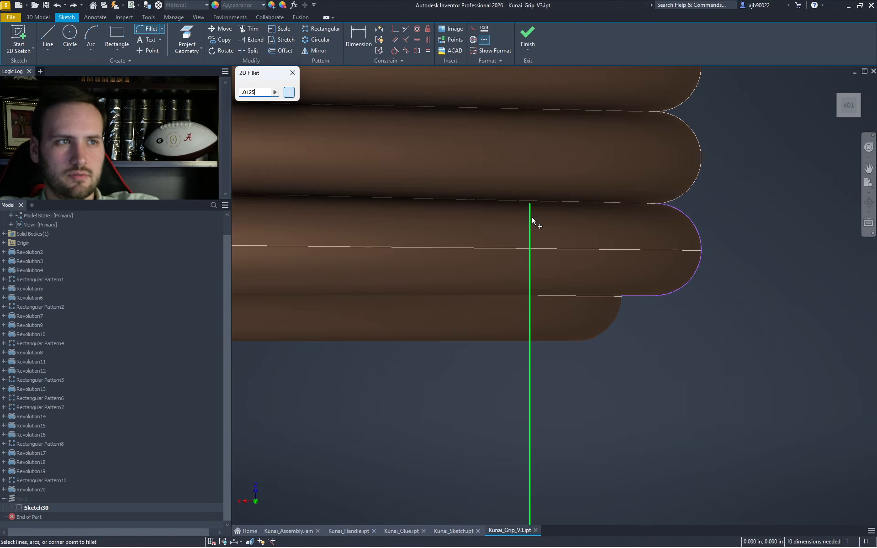
click(531, 221)
click(548, 203)
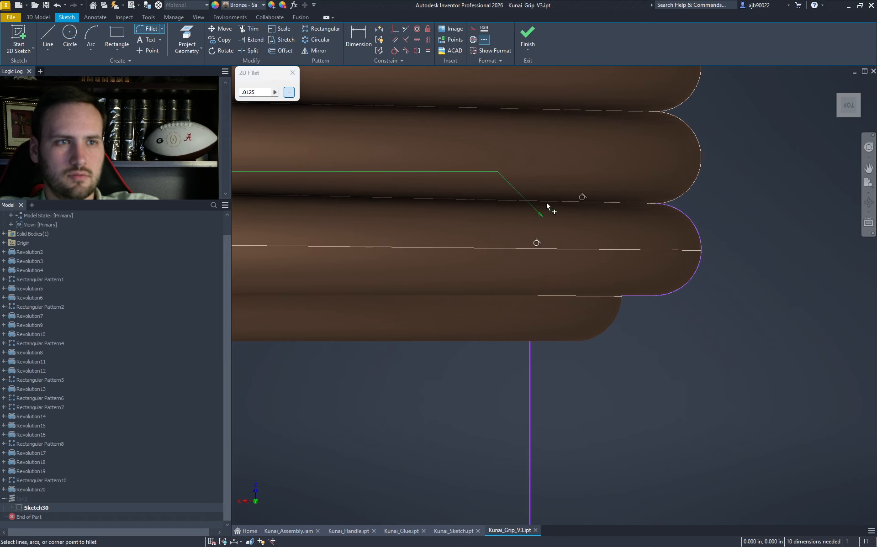
key(Escape)
- Delete the remaining slot, guide, vertical and lower lines, then finish Sketch30
key(x)
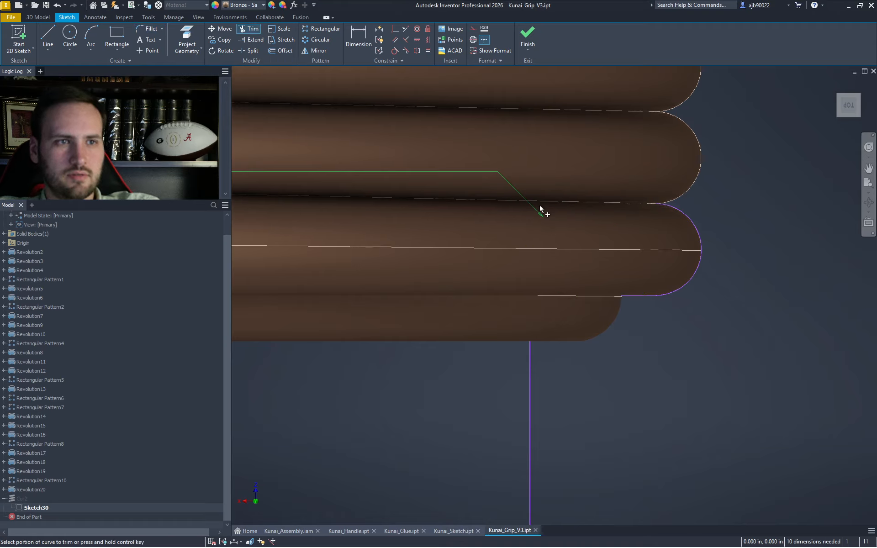
key(Escape)
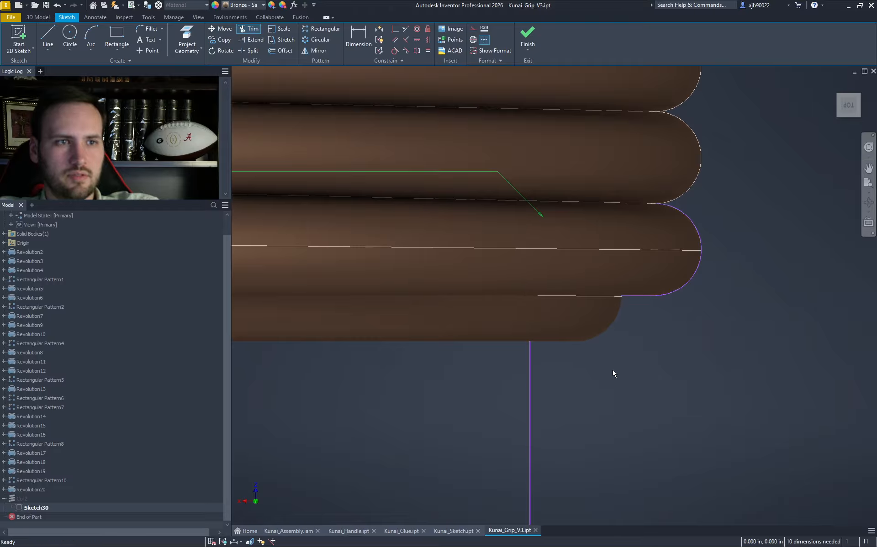
mouse_move(768, 411)
mouse_down()
mouse_move(638, 254)
mouse_move(356, 139)
mouse_up()
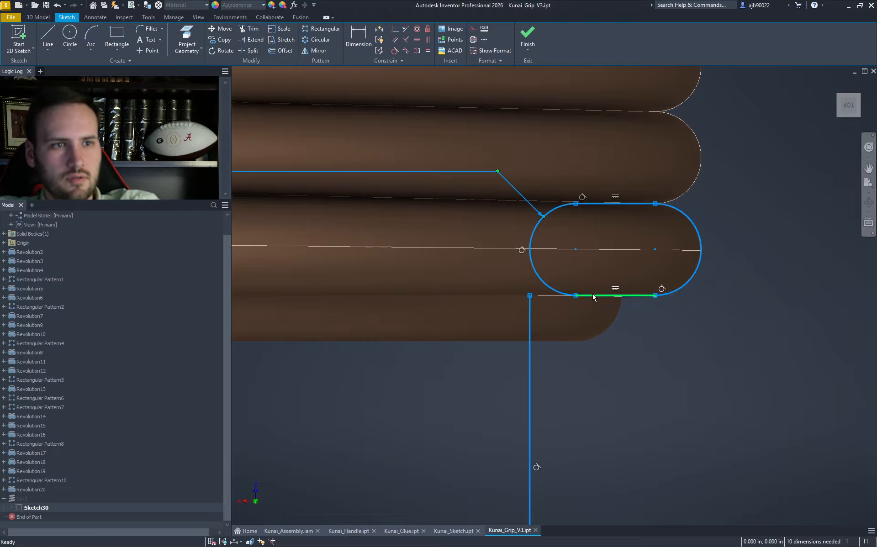
key(Delete)
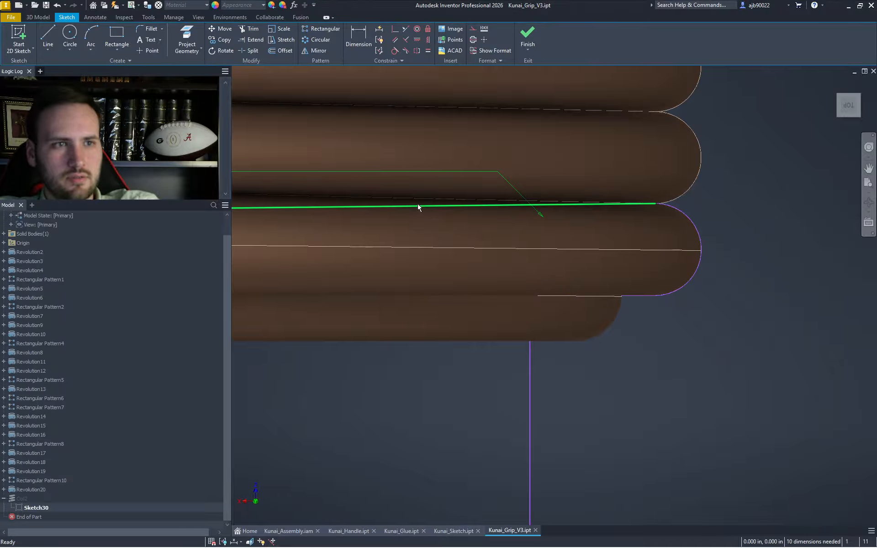
drag(580, 404, 439, 356)
key(Delete)
scroll(454, 322, down, 8)
mouse_move(440, 430)
mouse_down()
mouse_move(314, 368)
mouse_move(358, 349)
mouse_up()
key(Delete)
click(523, 51)
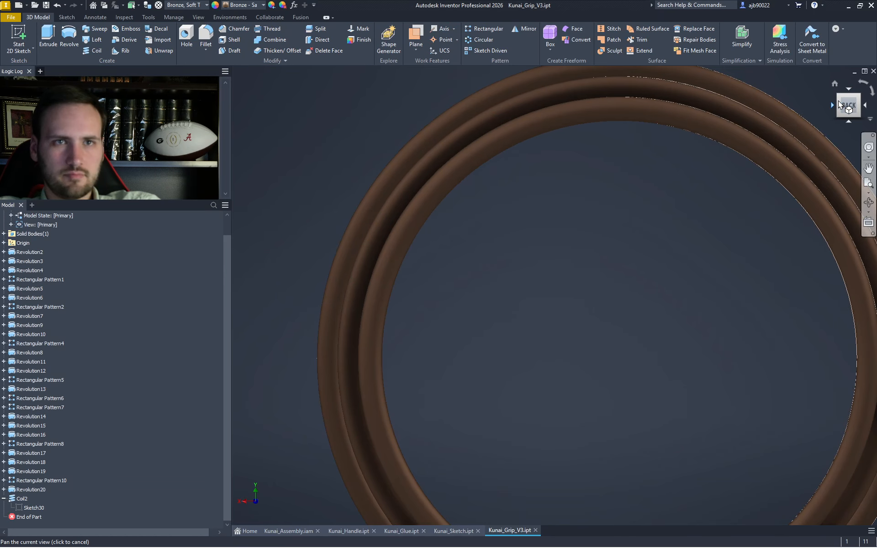
click(839, 100)
scroll(561, 290, up, 6)
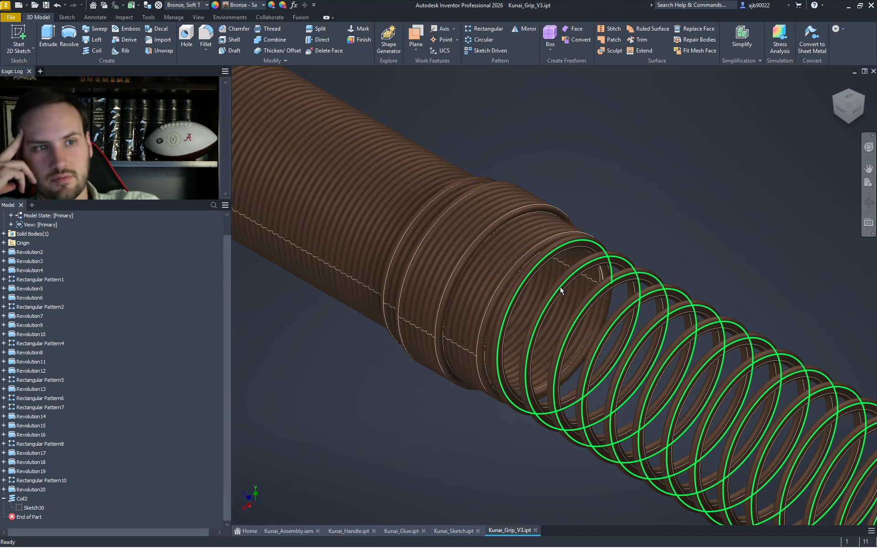
mouse_move(574, 305)
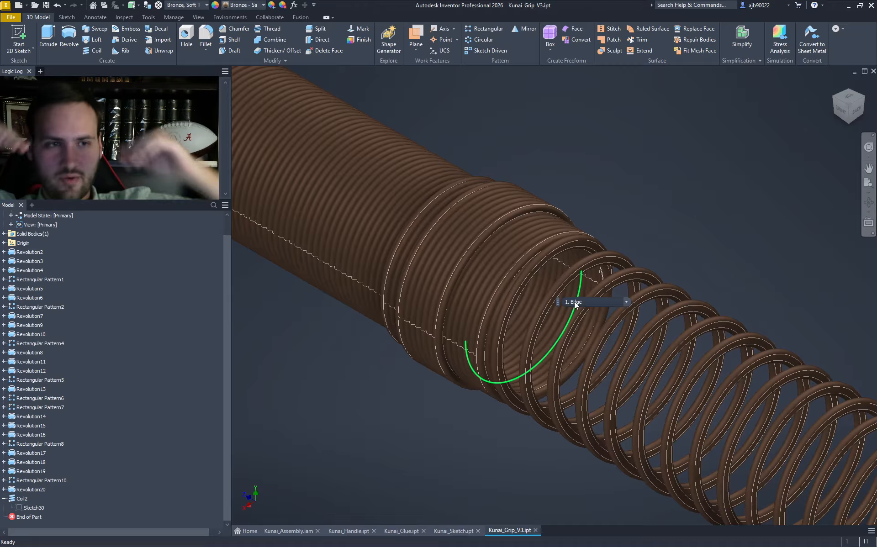
scroll(604, 190, down, 3)
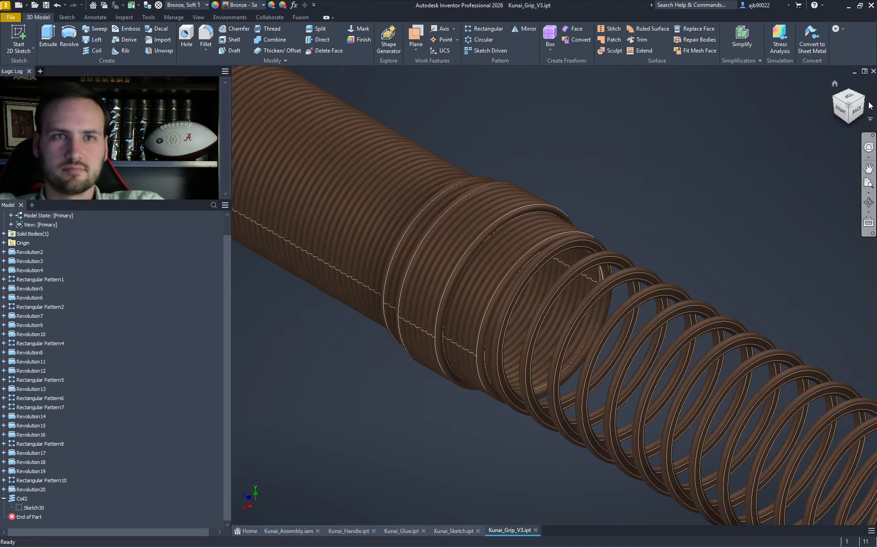
scroll(652, 221, down, 2)
scroll(652, 221, down, 3)
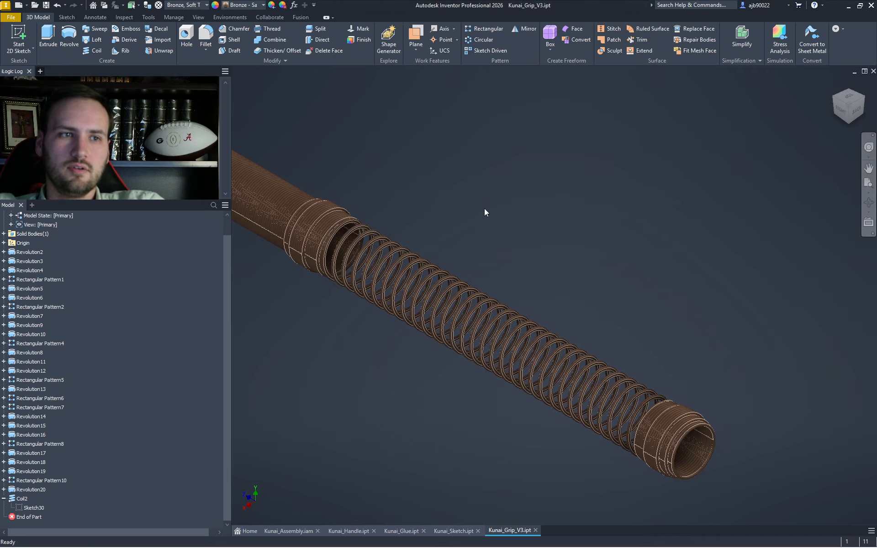
click(855, 111)
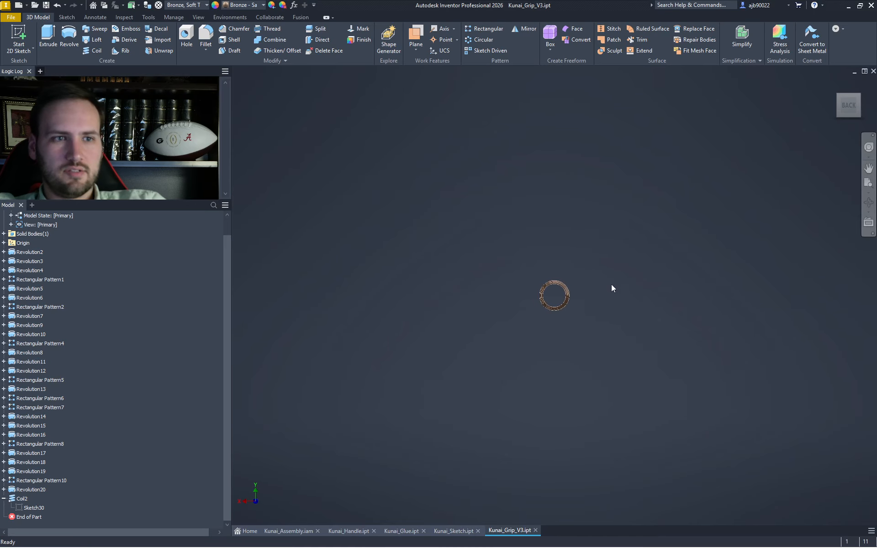
click(33, 45)
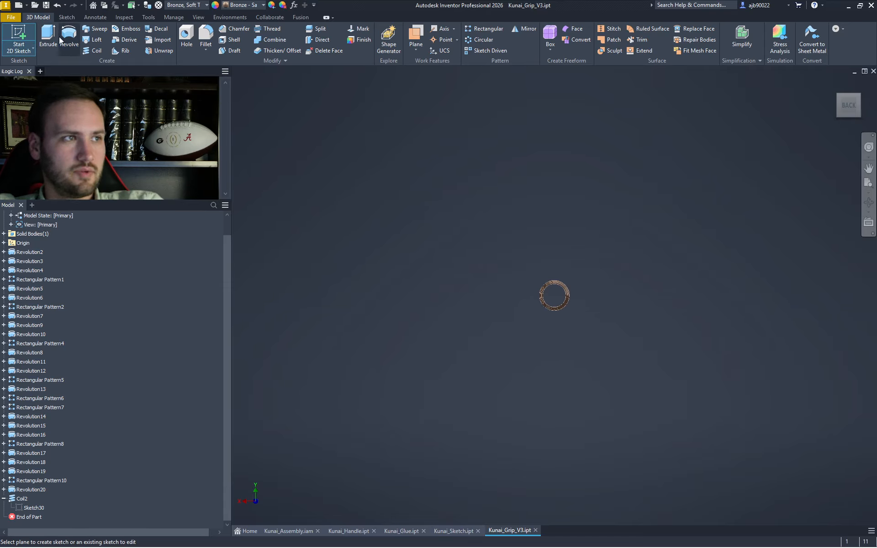
click(840, 98)
scroll(566, 297, up, 10)
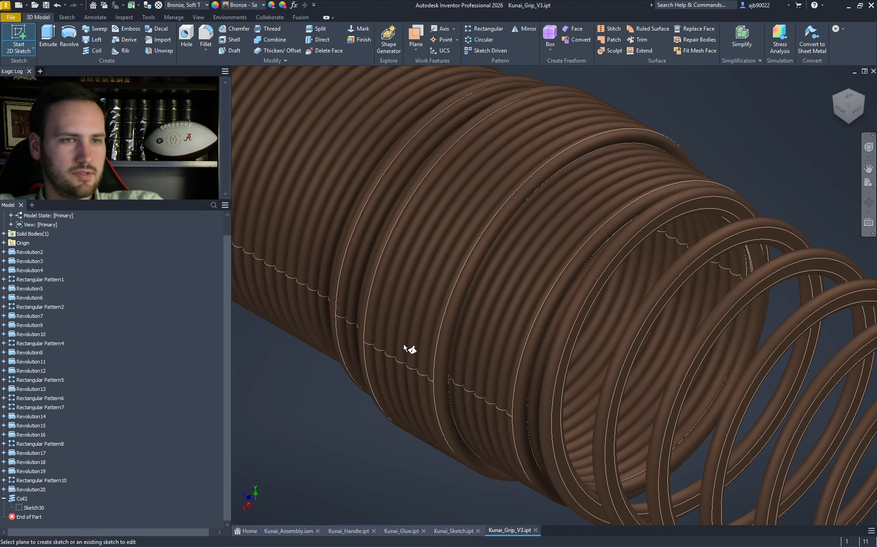
key(Escape)
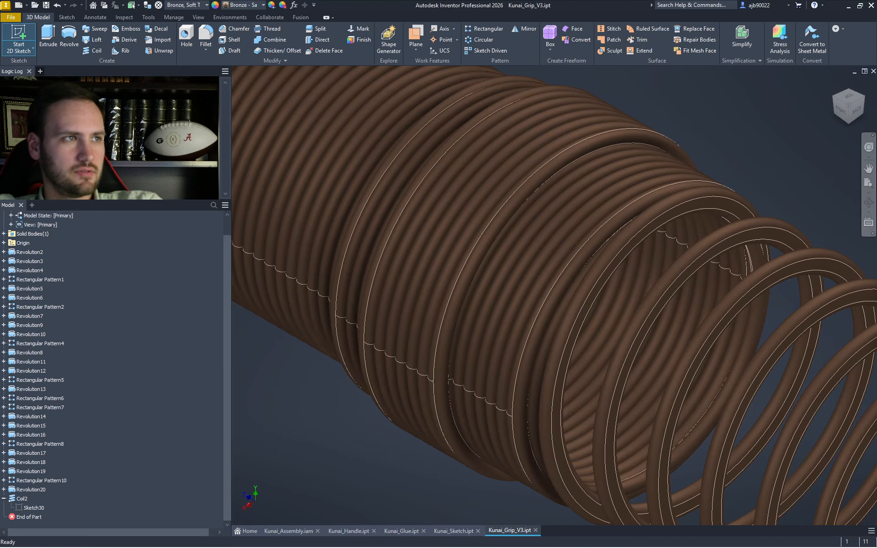
- Start a work plane based on the origin XY Plane and slide it along the grip to about -5.8125 in
click(417, 37)
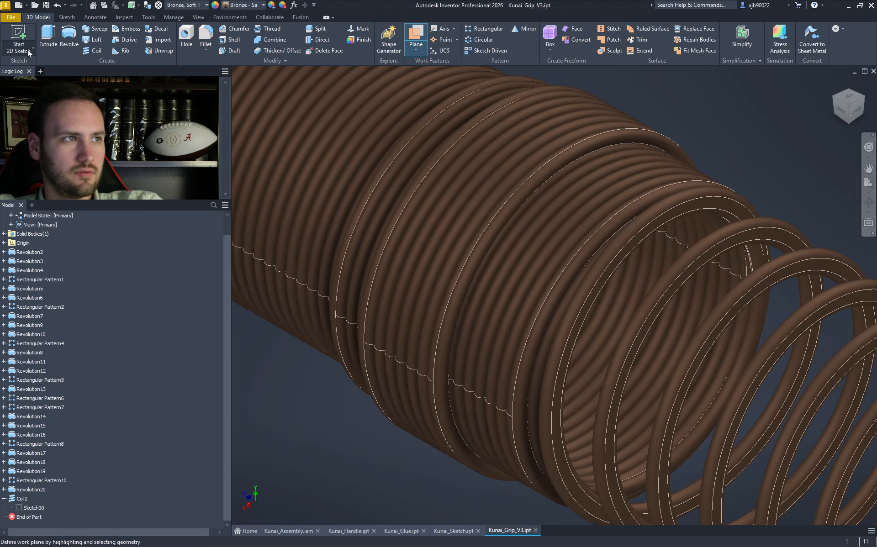
scroll(18, 238, up, 1)
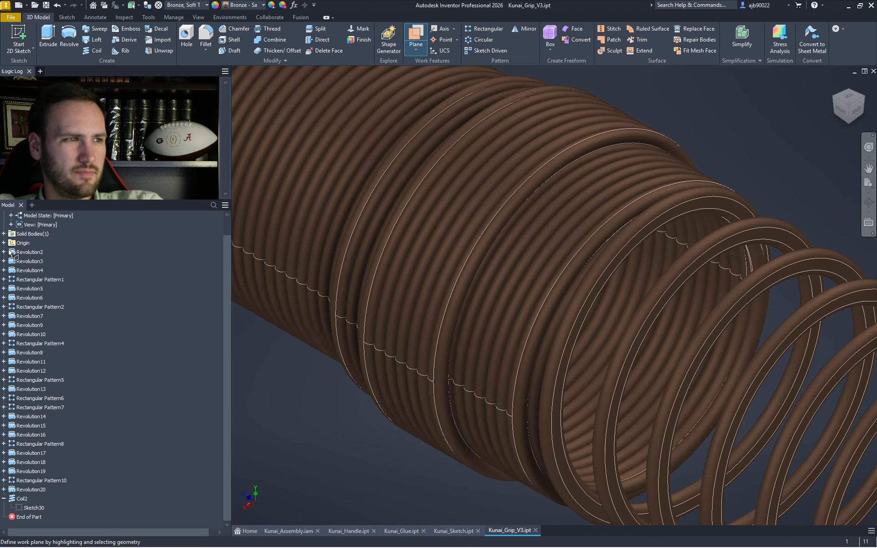
click(4, 261)
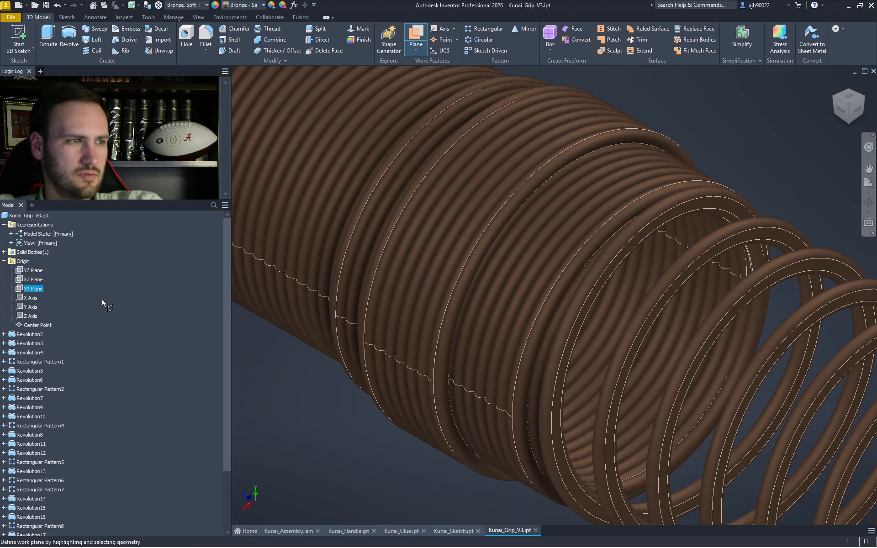
scroll(461, 377, down, 10)
click(461, 434)
drag(515, 455, 518, 457)
scroll(462, 402, up, 8)
drag(421, 333, 490, 377)
- Set the plane offset to -6.0125 in, where the coil begins, and select the new work plane
click(842, 111)
scroll(567, 274, up, 10)
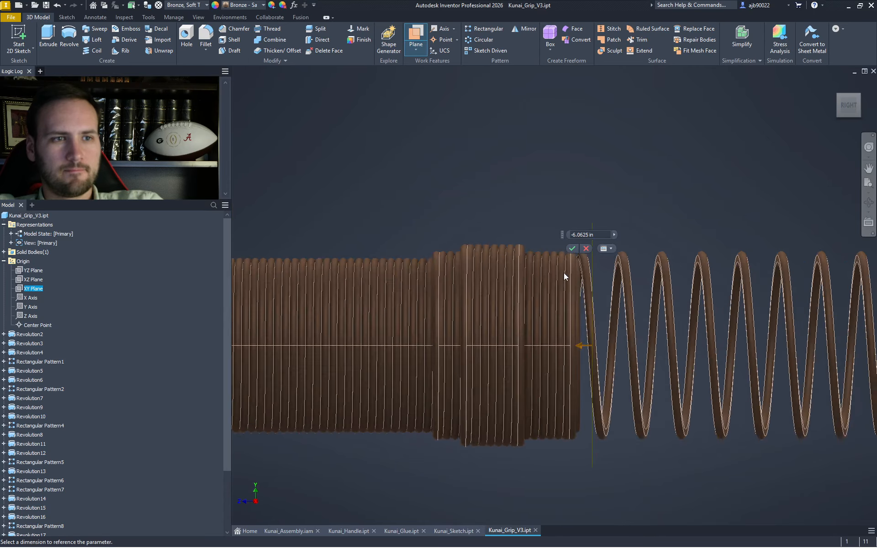
scroll(587, 289, up, 5)
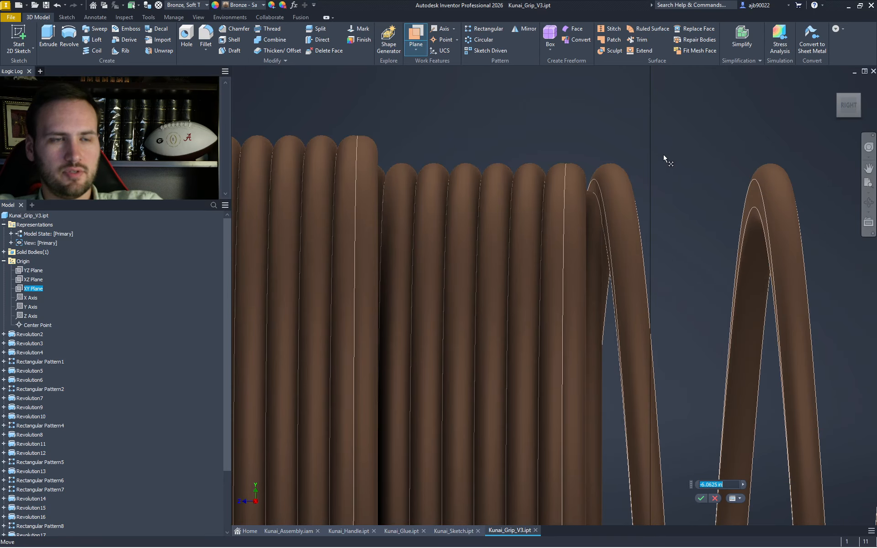
drag(621, 163, 589, 162)
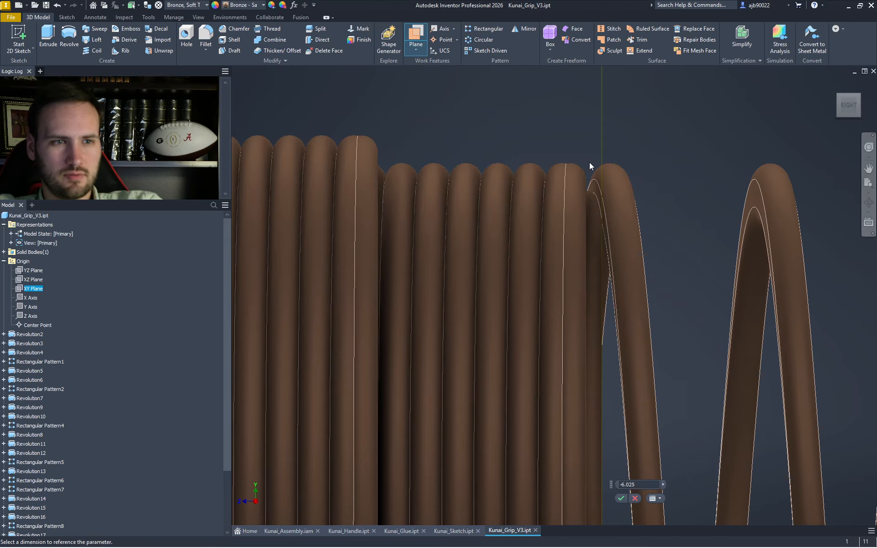
key(BackSpace)
text(125)
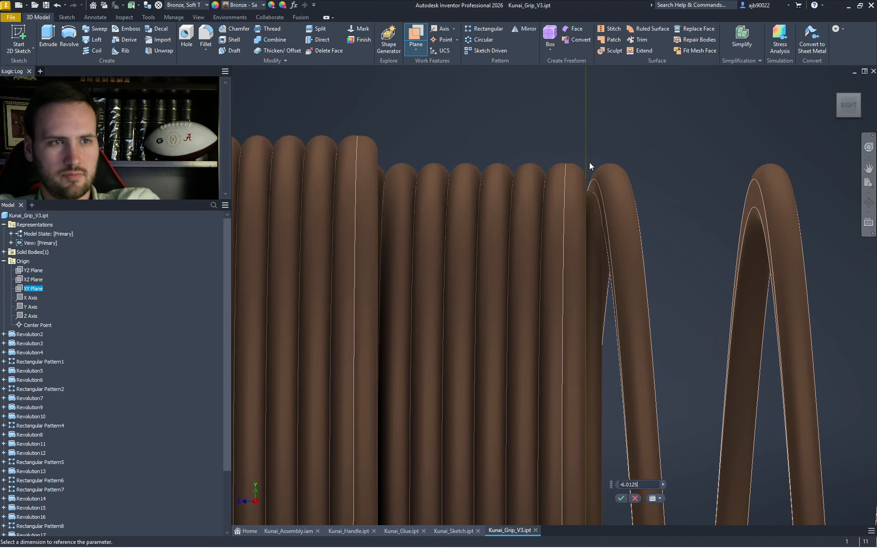
key(Return)
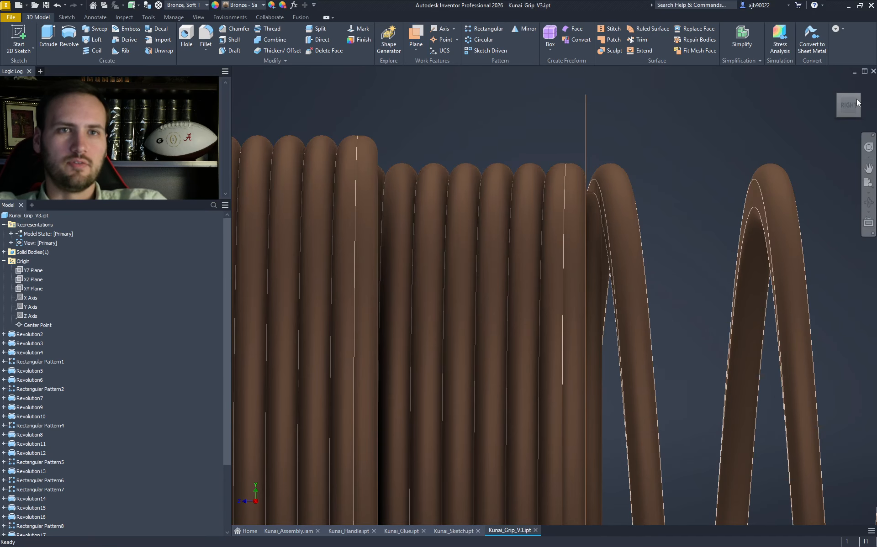
click(857, 103)
- Start a sketch on the work plane and draw a 1.000 in line from the ring's centre
click(599, 277)
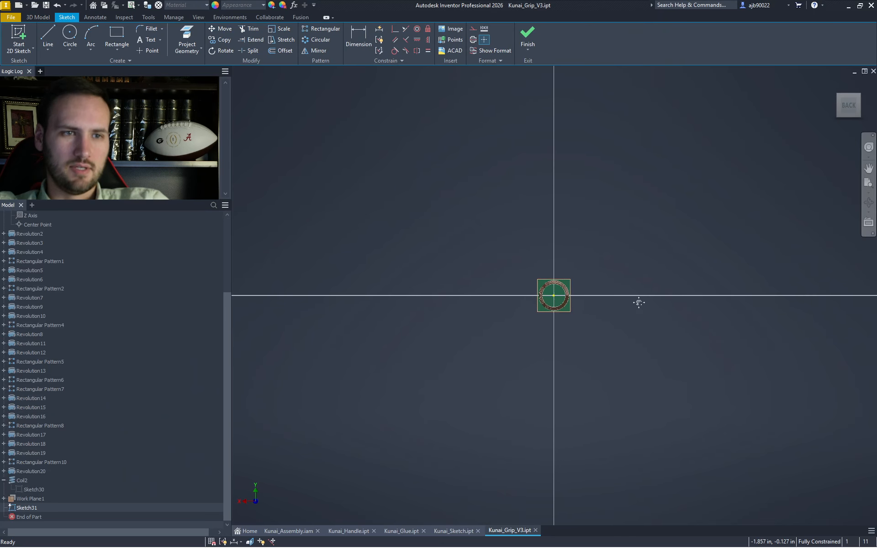
middle_drag(642, 302, 537, 289)
key(c)
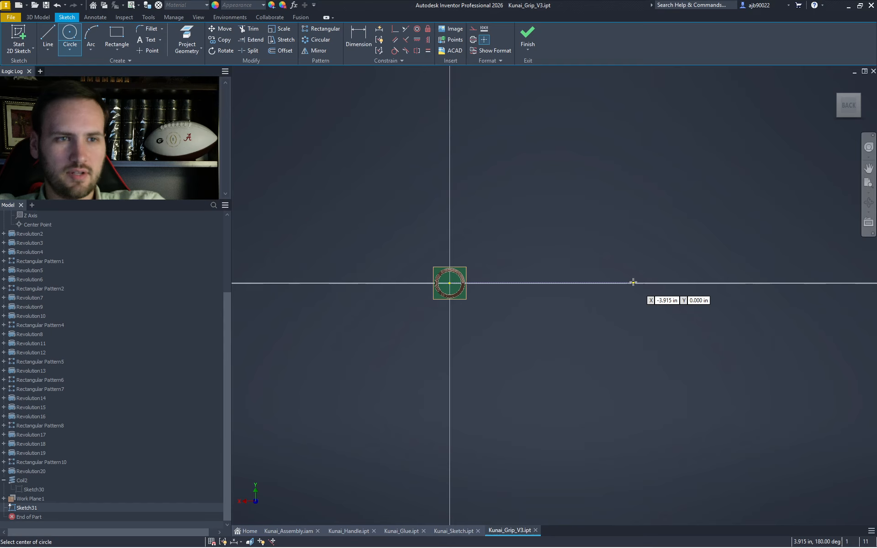
key(Escape)
key(l)
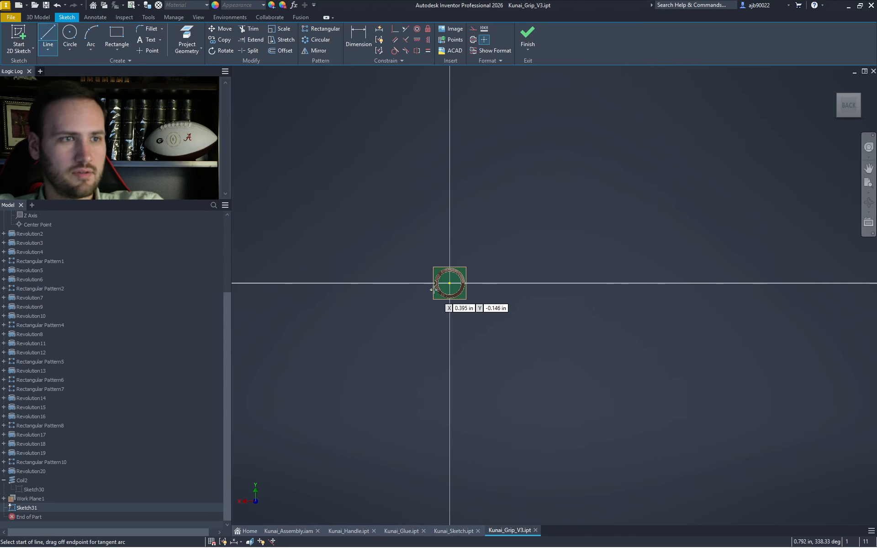
click(464, 283)
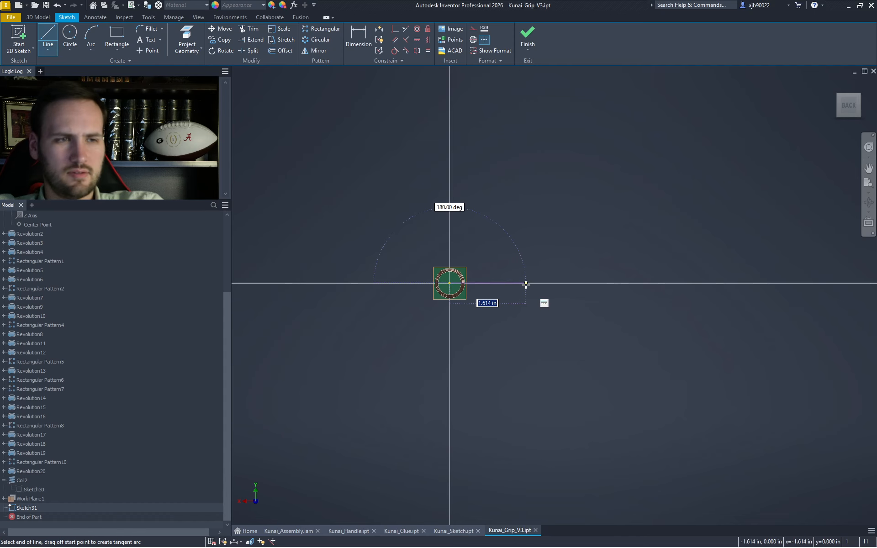
text(1)
key(Return)
key(Escape)
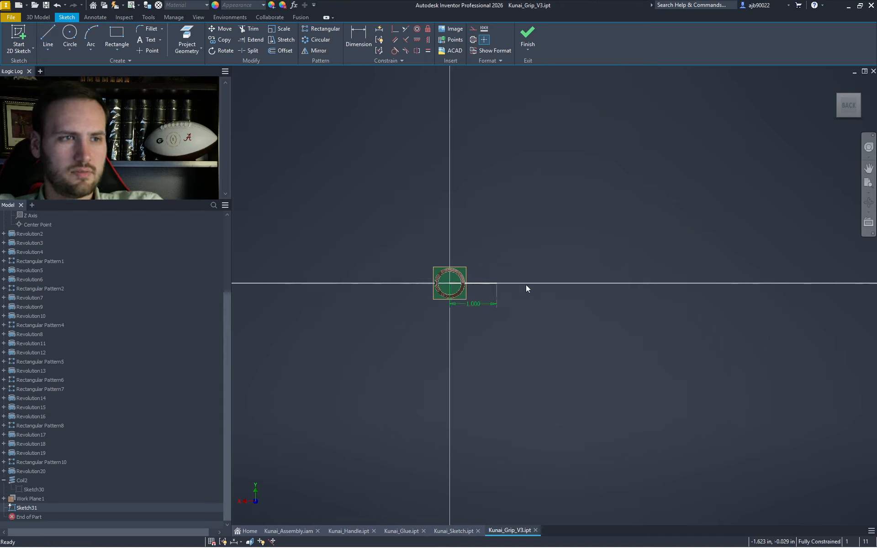
- Draw a .500 diameter circle centred on the line's end
scroll(462, 292, up, 5)
key(c)
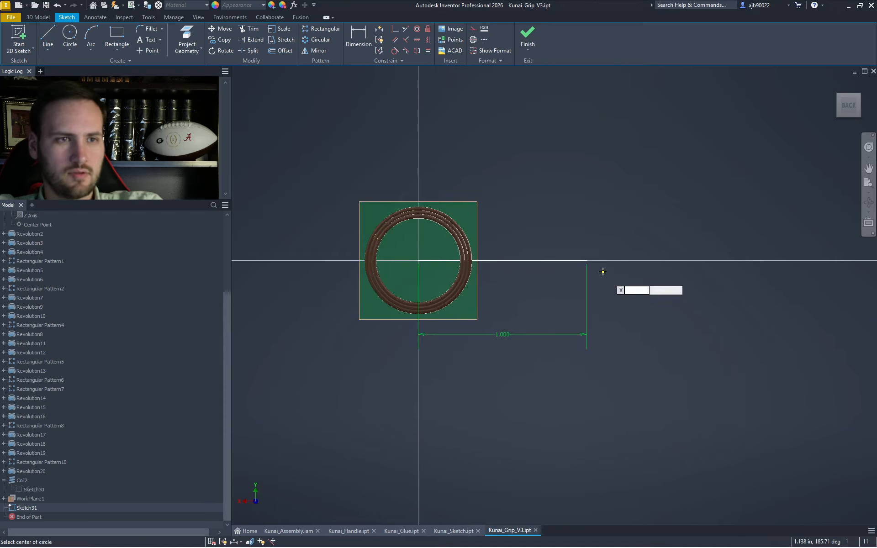
click(587, 261)
text(.5)
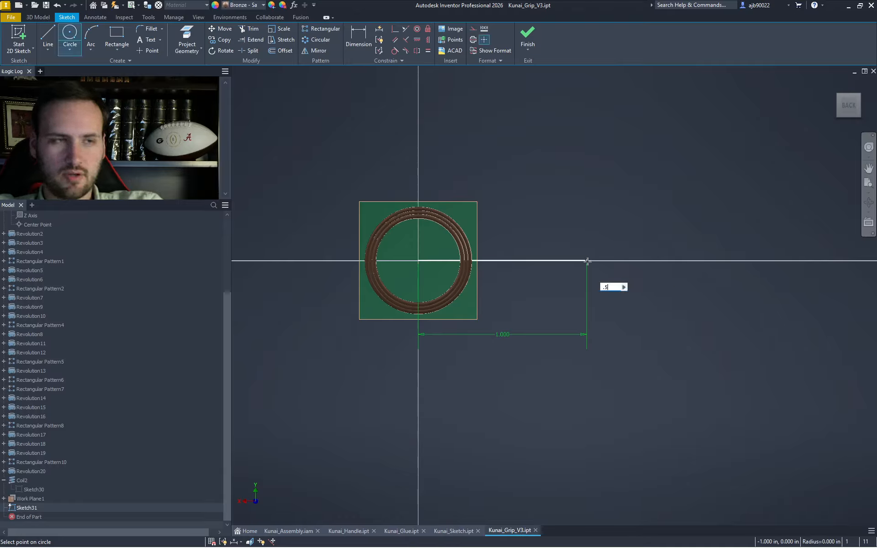
key(Return)
key(Escape)
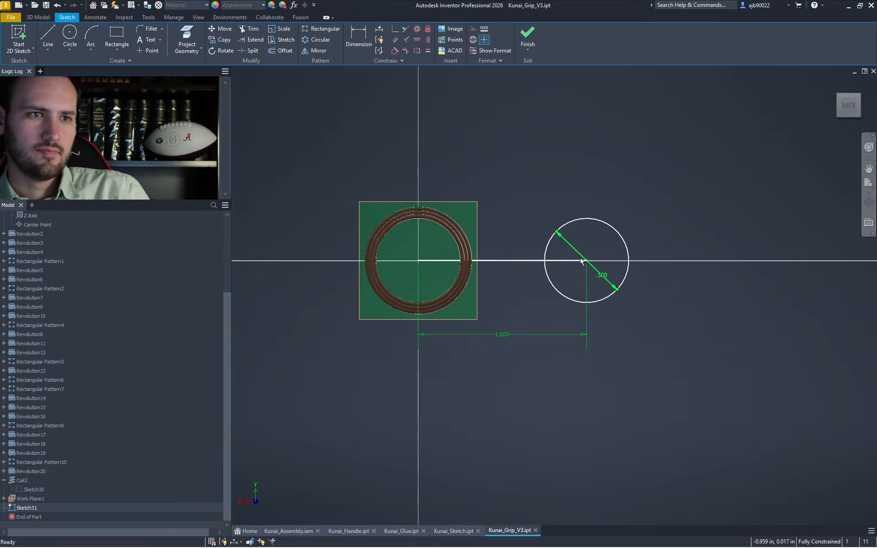
- Remove the circle's .500 diameter dimension and the line's 1.000 dimension
click(580, 257)
key(Delete)
click(587, 283)
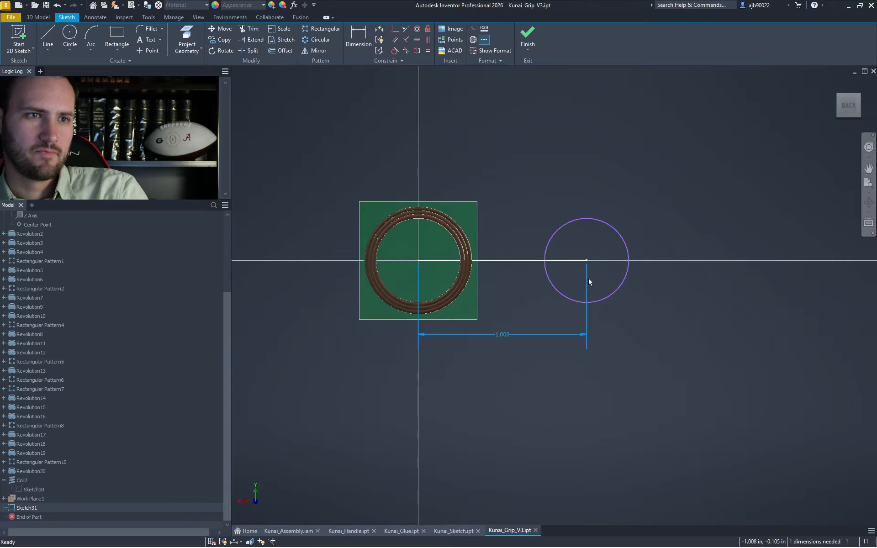
key(Delete)
key(Delete)
scroll(569, 259, up, 3)
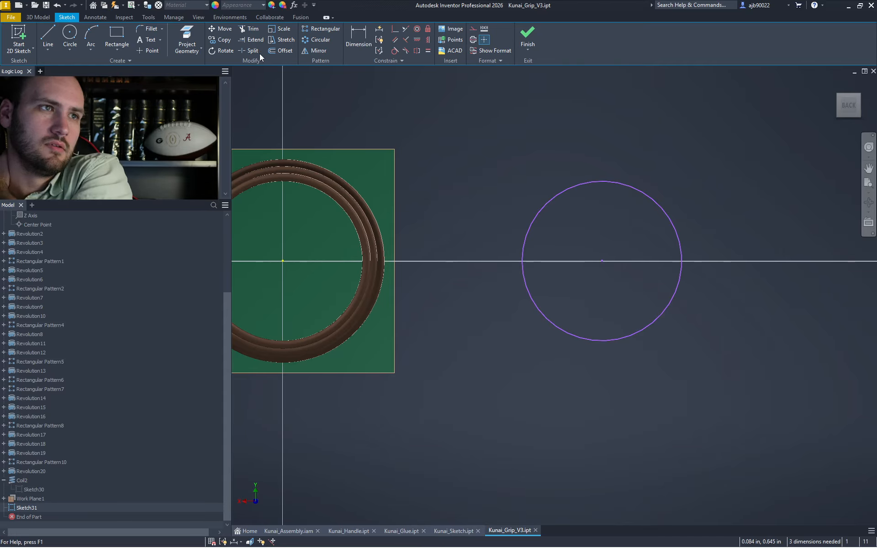
- Offset the sketch circle outward twice by .025
click(281, 50)
click(607, 182)
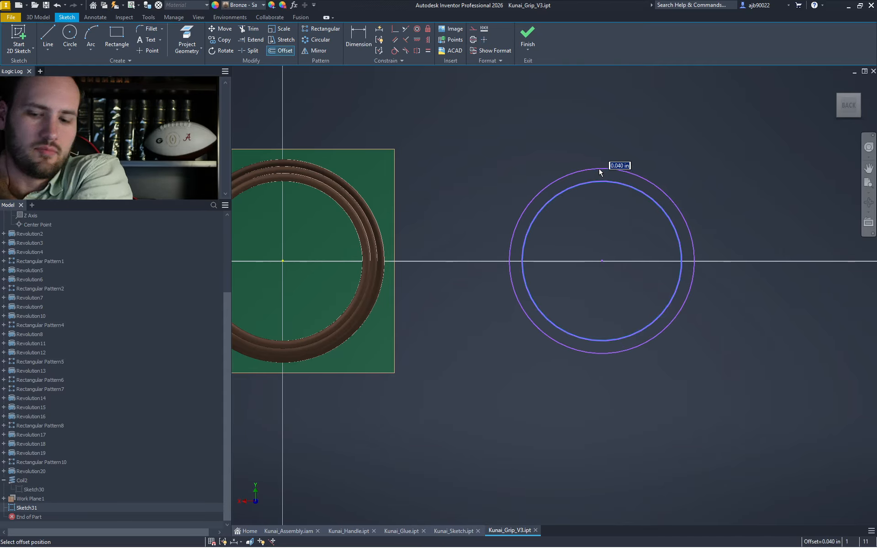
text(.025)
key(Return)
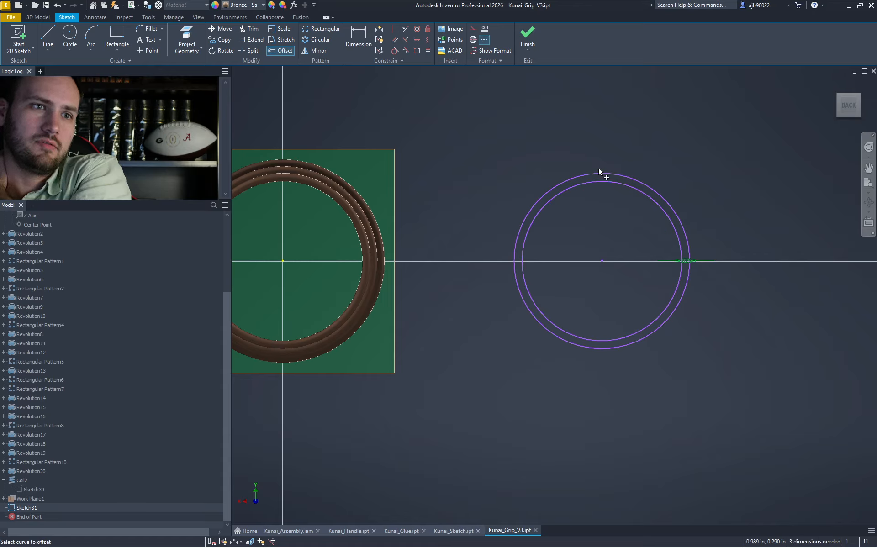
click(600, 173)
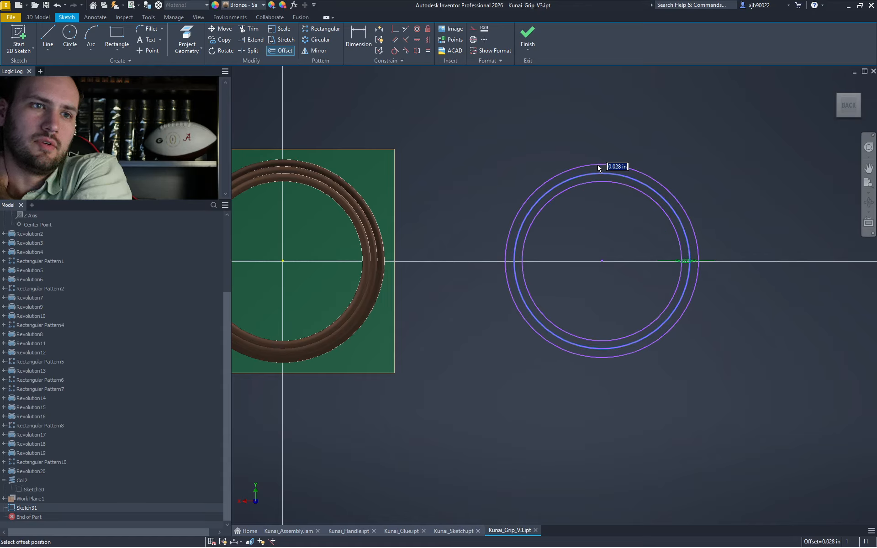
text(.025)
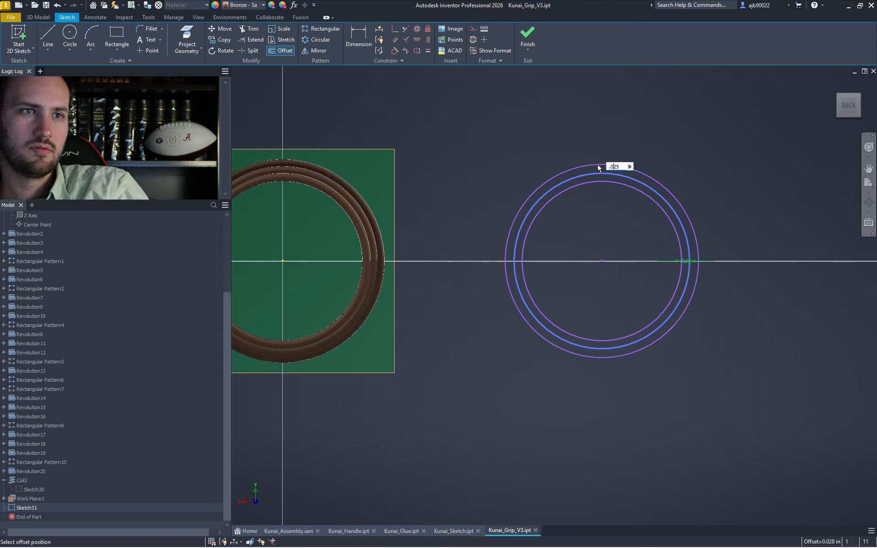
key(Return)
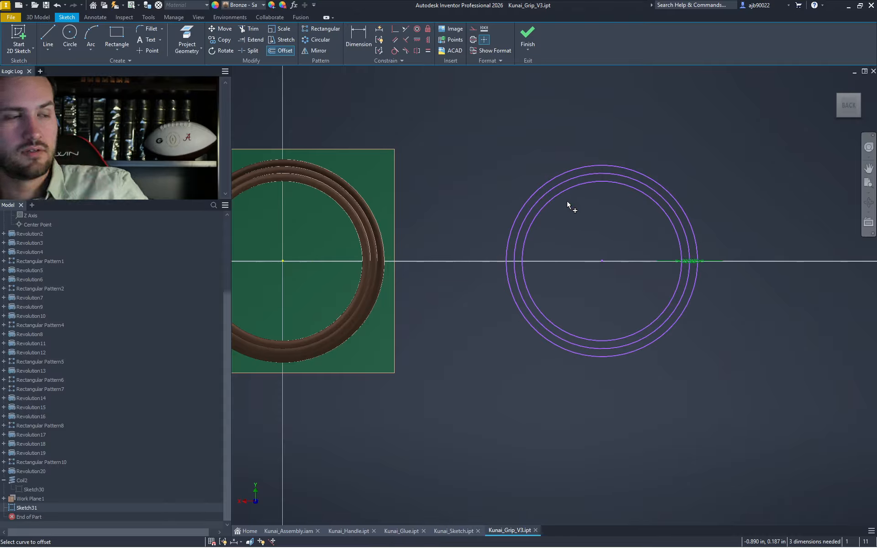
key(Escape)
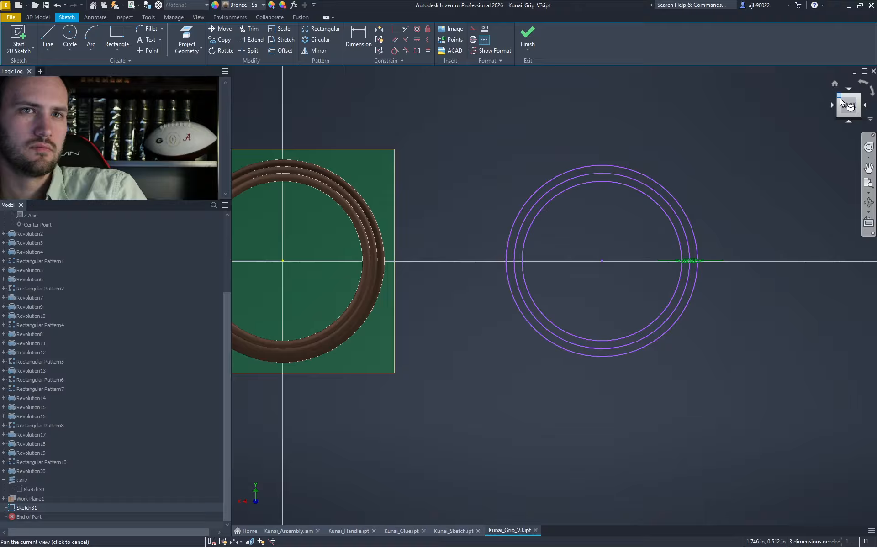
- From the back view, project the grip ring's edge into the sketch as an arc and select it
drag(843, 100, 849, 98)
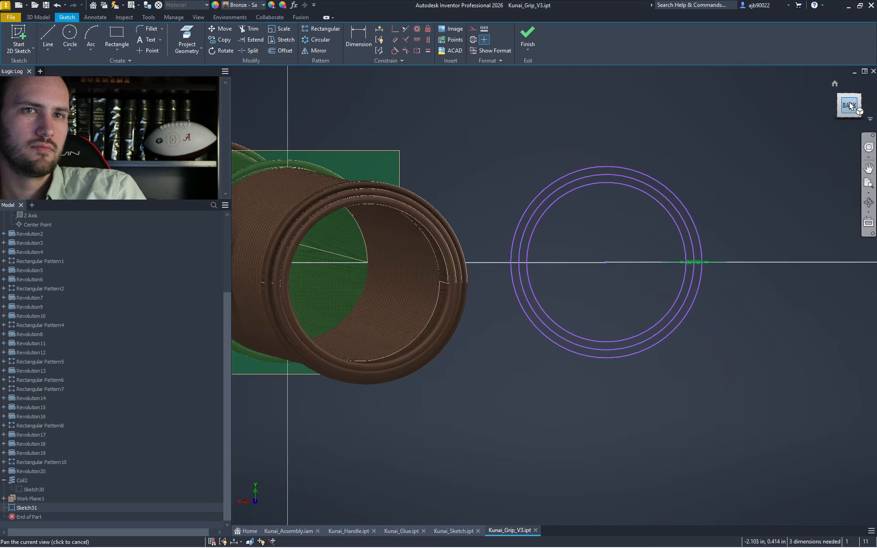
click(850, 106)
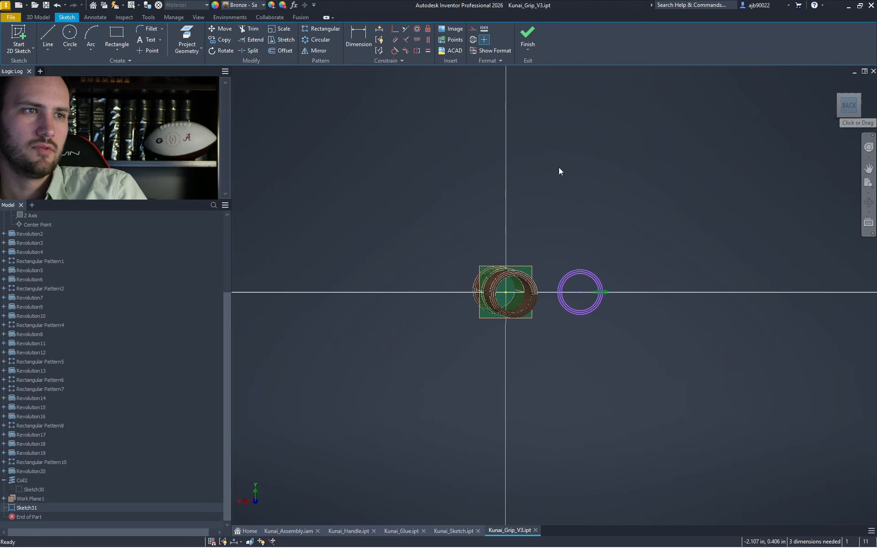
scroll(557, 289, up, 5)
scroll(558, 289, up, 4)
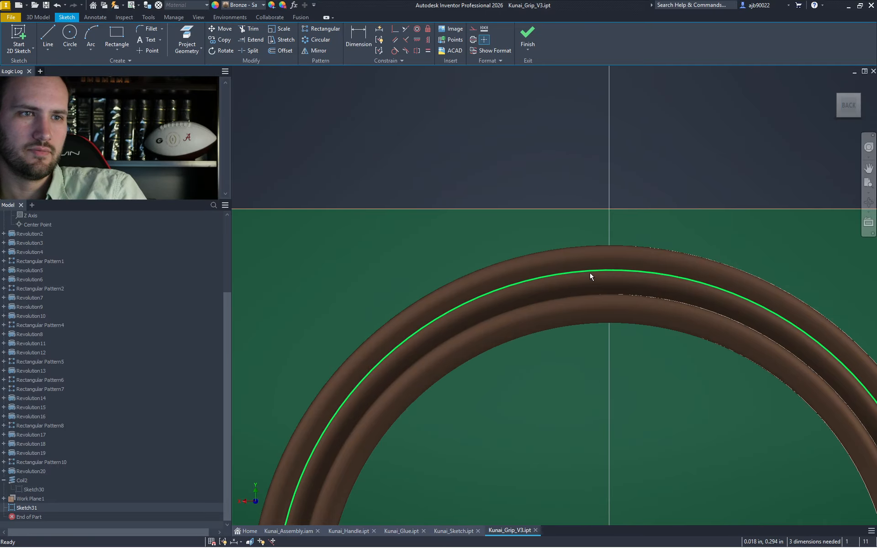
right_click(559, 192)
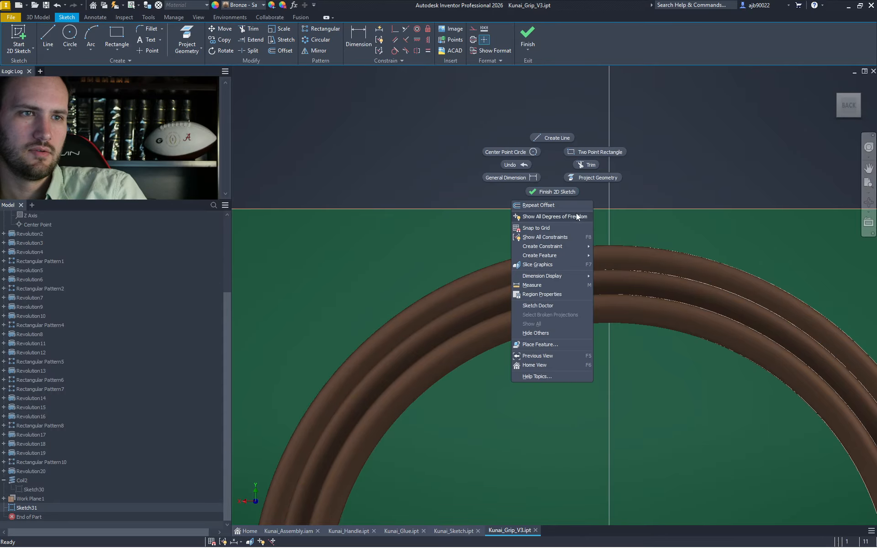
click(587, 179)
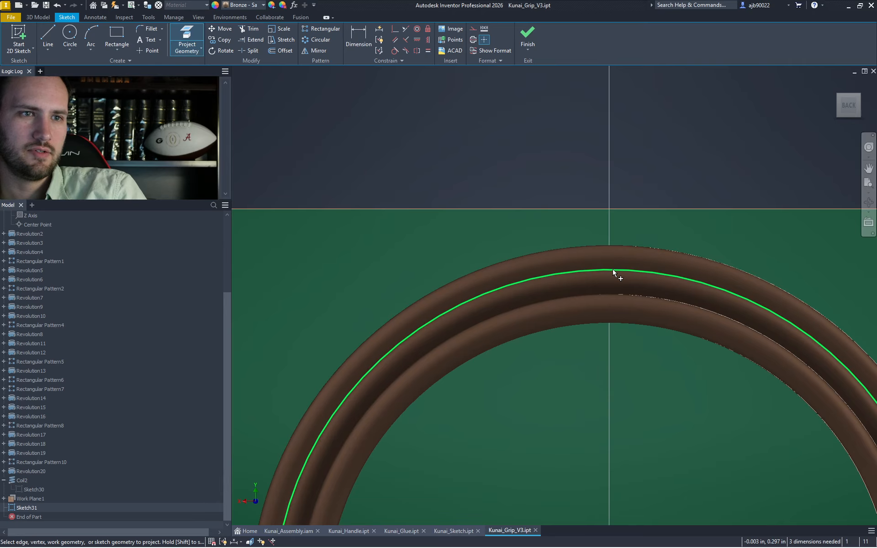
scroll(613, 272, down, 5)
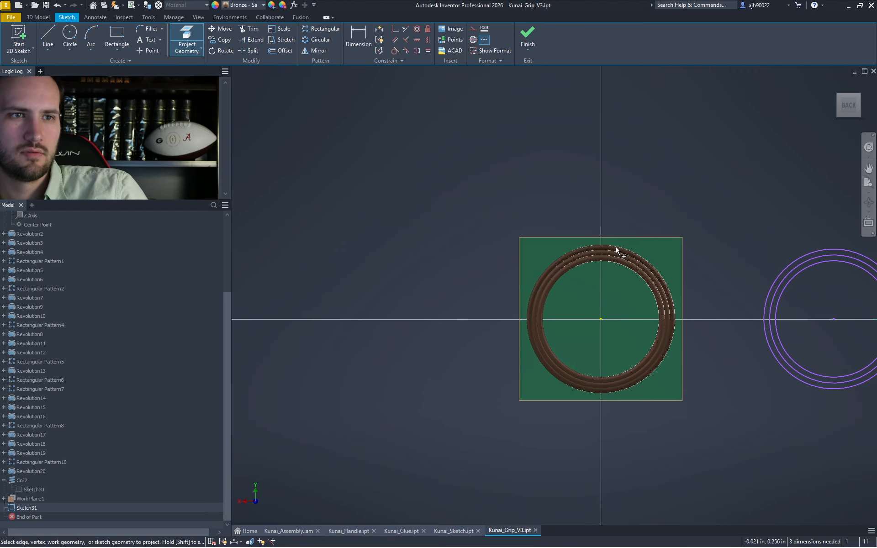
mouse_move(636, 179)
mouse_down()
mouse_move(524, 330)
mouse_move(521, 443)
mouse_up()
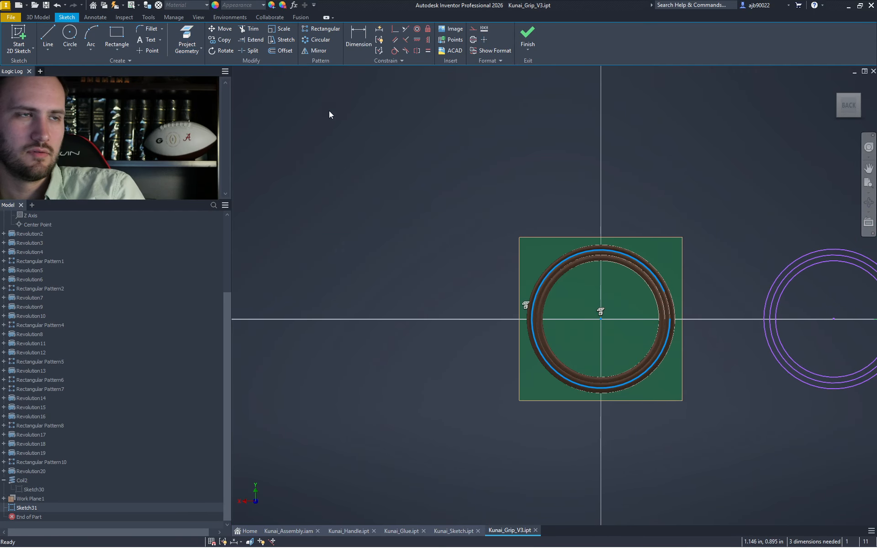
middle_drag(454, 178, 337, 159)
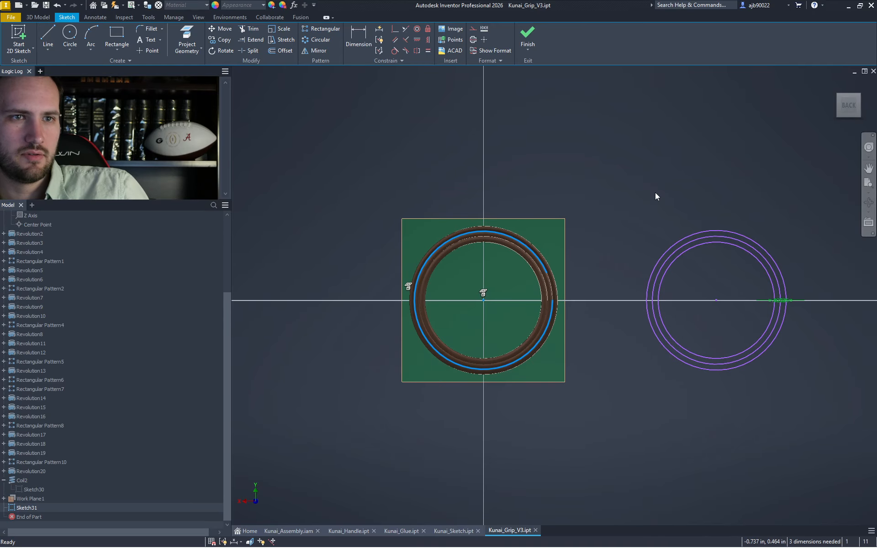
key(Delete)
key(ctrl+z)
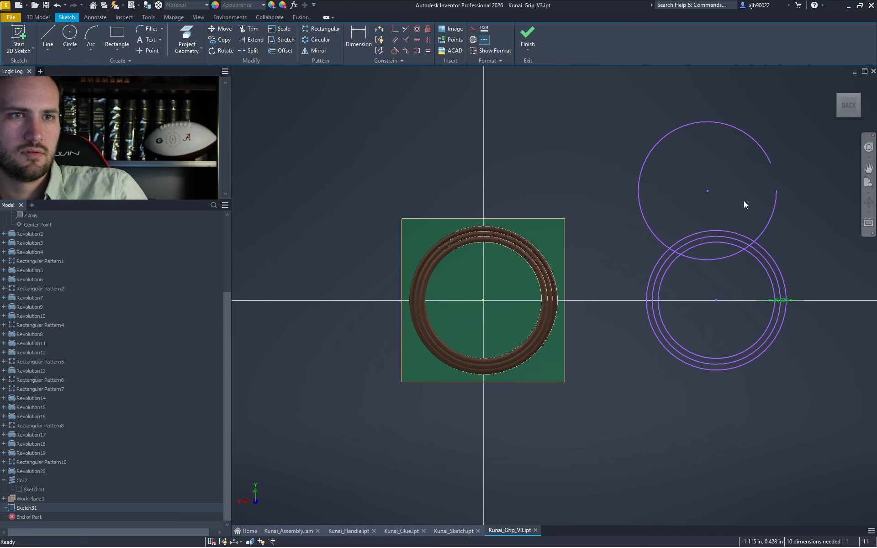
drag(739, 200, 619, 113)
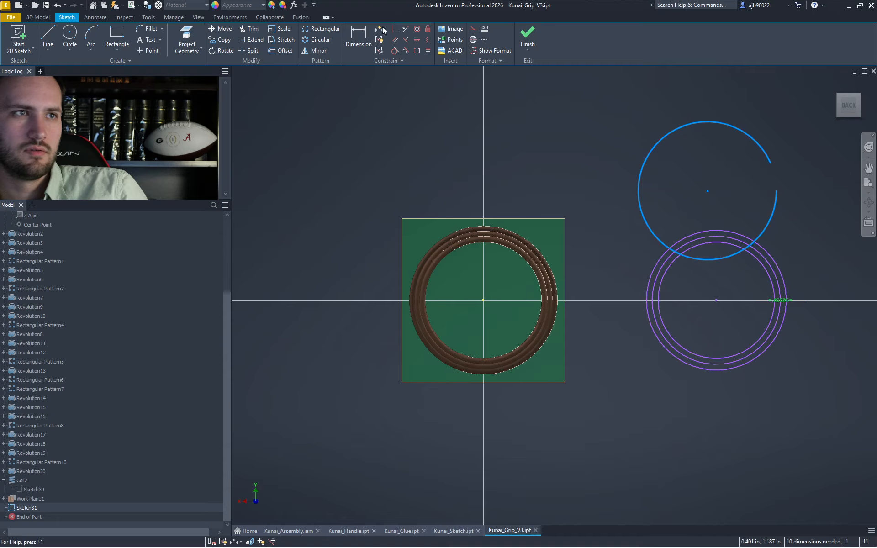
- Move the projected arc so its centre sits on the circles' centre
click(221, 29)
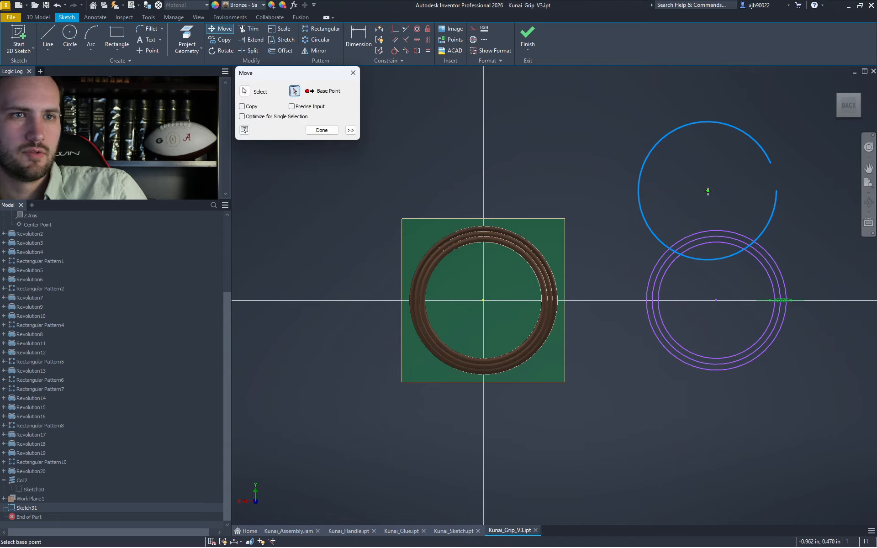
click(708, 192)
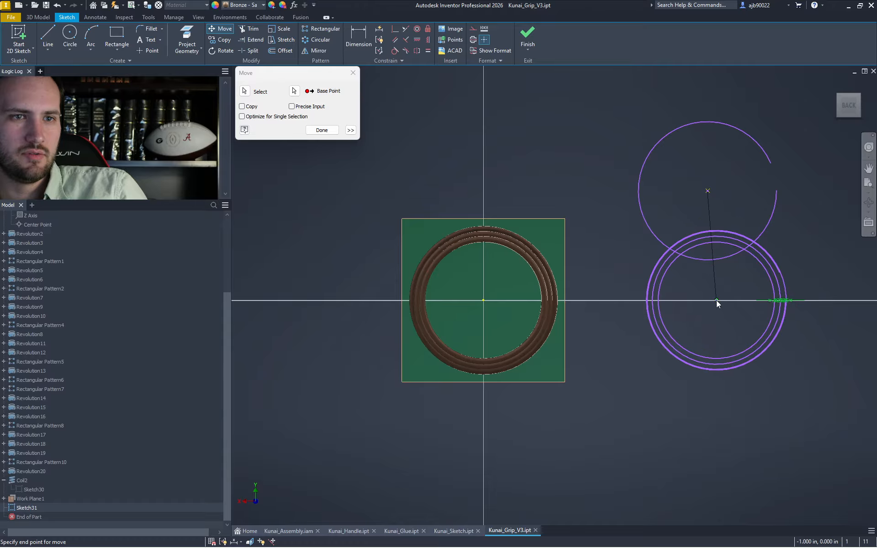
click(716, 299)
scroll(675, 249, up, 6)
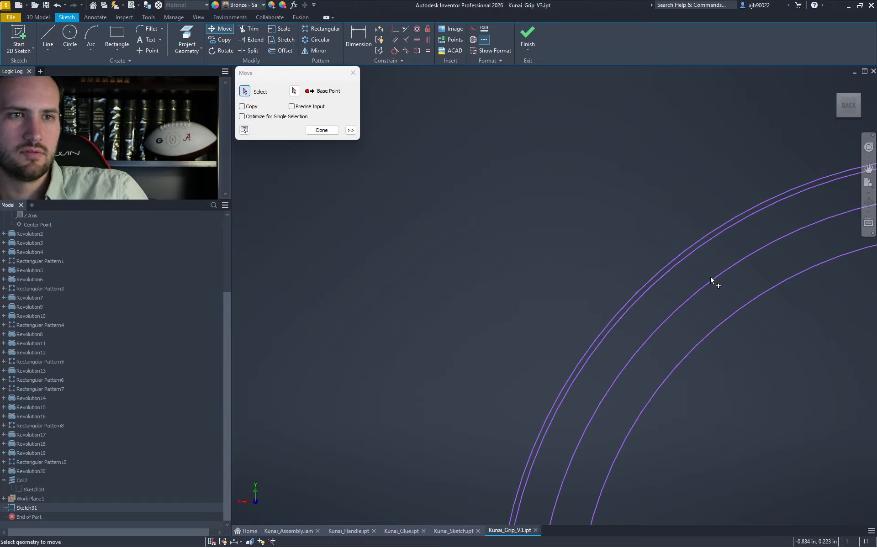
key(Escape)
scroll(710, 294, down, 6)
scroll(630, 299, up, 5)
- Delete the two outer offset arcs and their dimensions
drag(695, 301, 638, 338)
key(Delete)
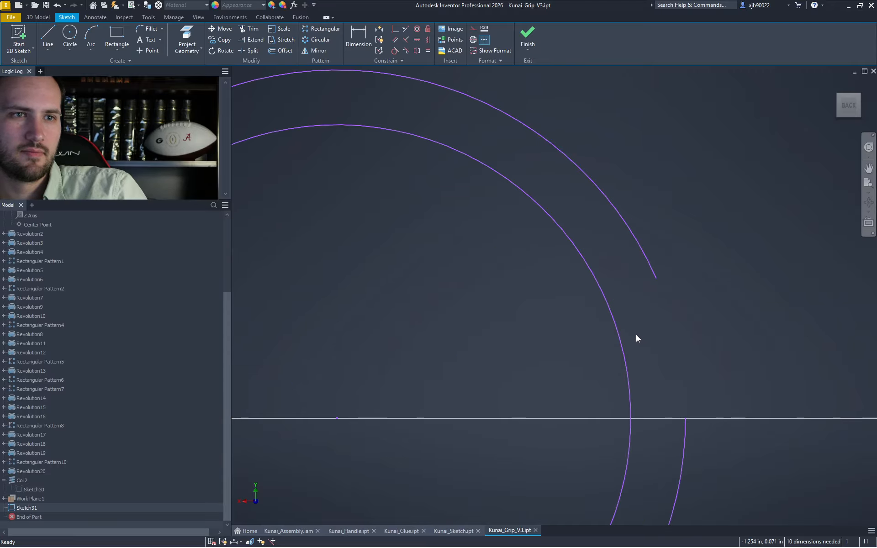
scroll(648, 316, down, 8)
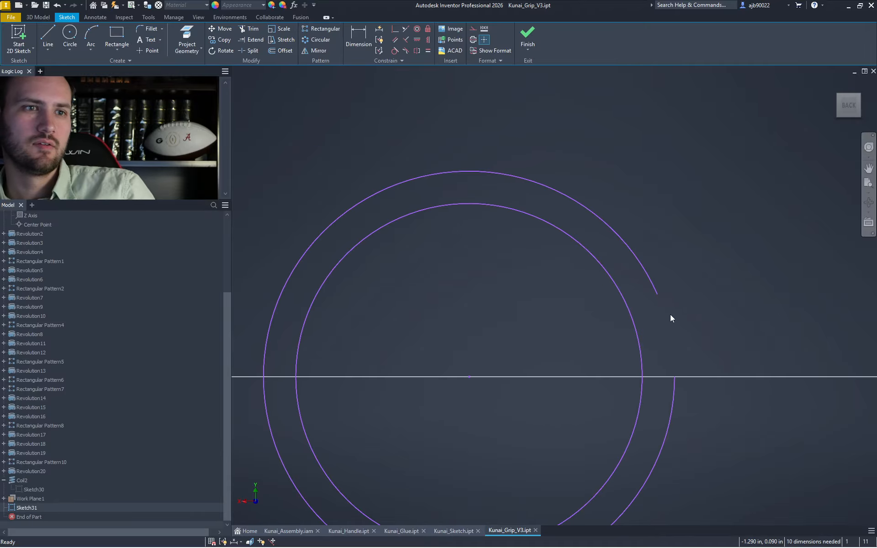
middle_drag(679, 323, 773, 310)
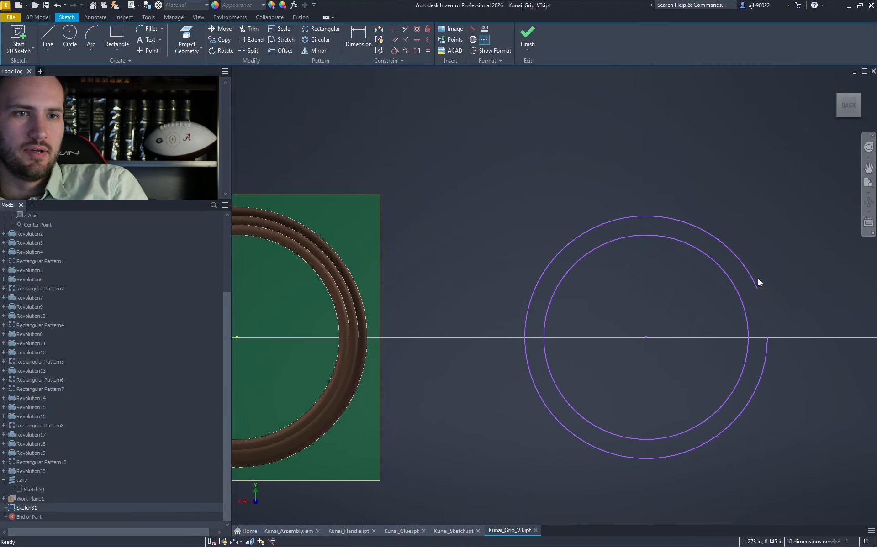
- Extend the gapped outer arc into a full circle and delete the short stray line
key(l)
click(758, 315)
key(Escape)
key(Escape)
key(x)
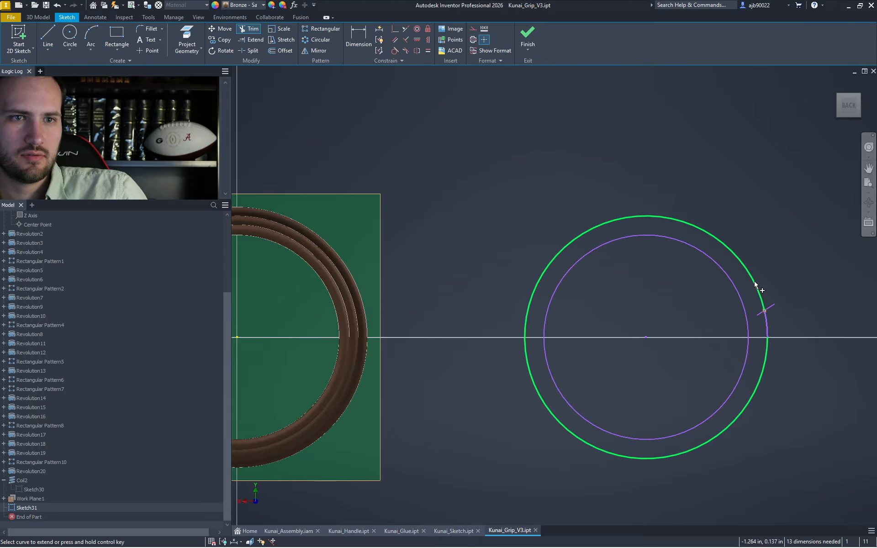
click(754, 284)
key(Escape)
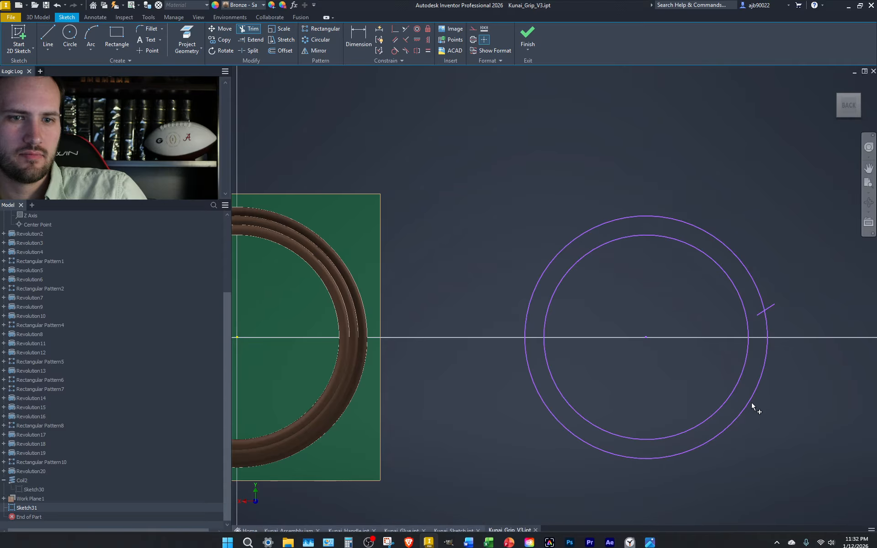
drag(677, 284, 826, 333)
key(Delete)
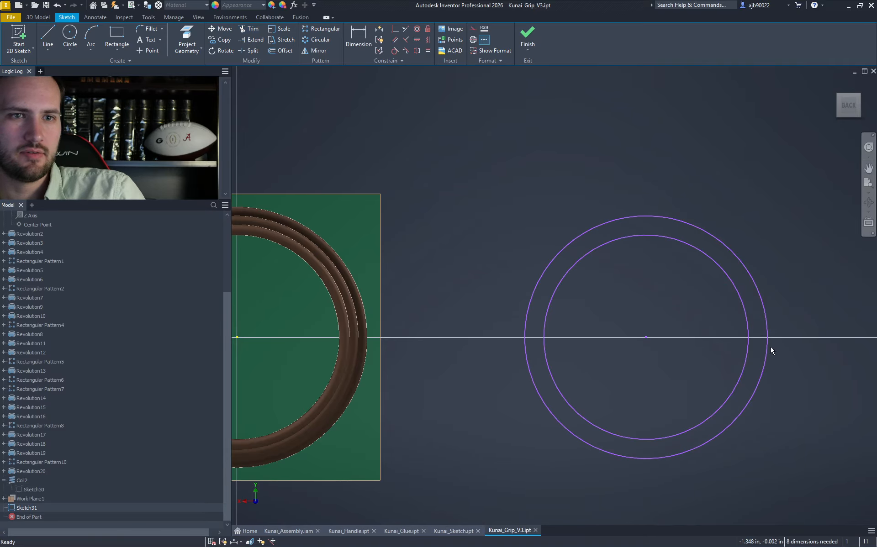
mouse_move(539, 322)
middle_down()
mouse_move(591, 308)
mouse_move(748, 308)
mouse_move(515, 307)
middle_up()
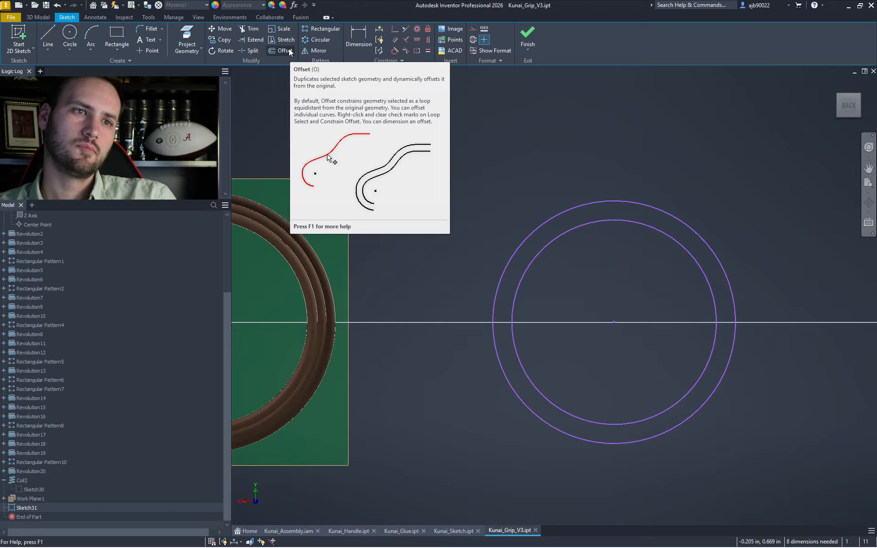
click(593, 220)
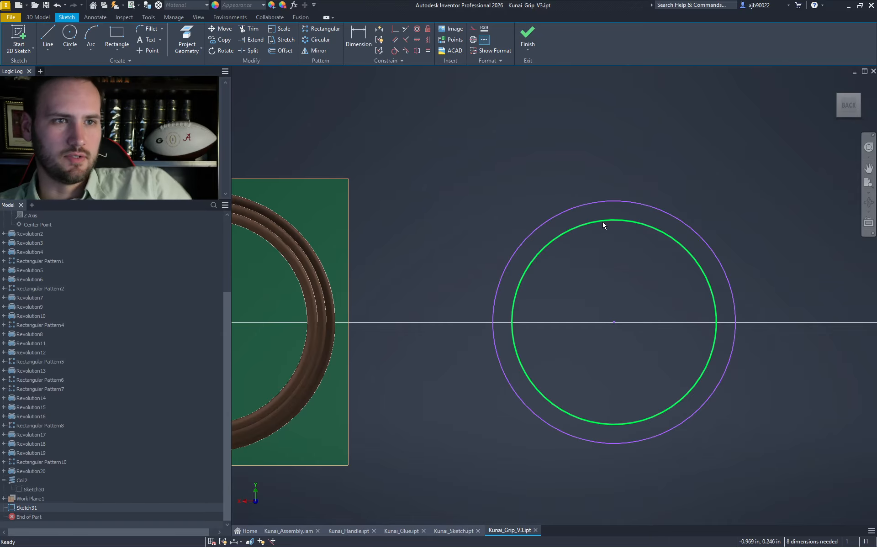
- Draw a .05 circle at the ring centre, then delete its .050 dimension
key(c)
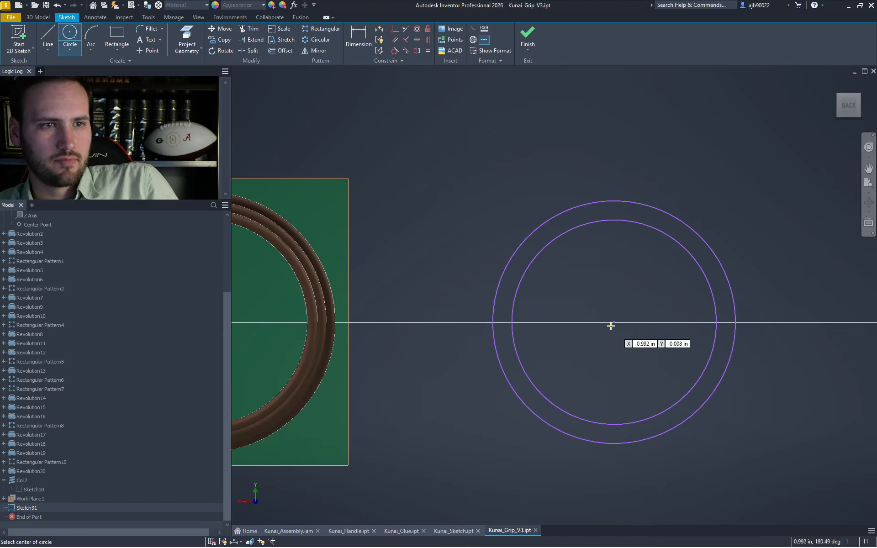
click(614, 322)
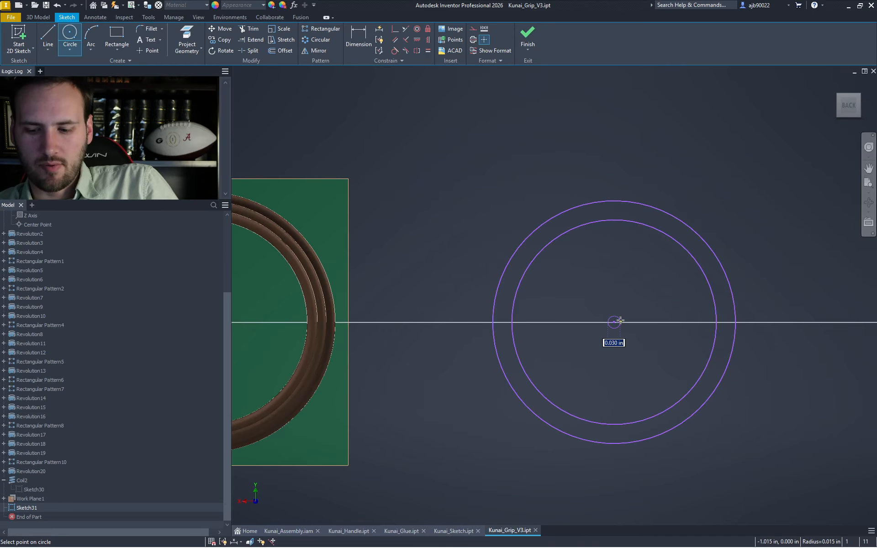
text(.05)
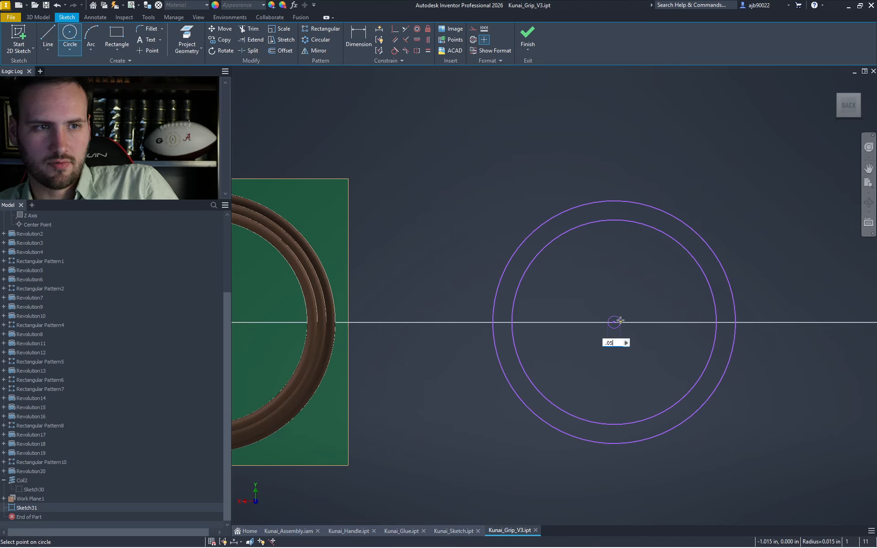
key(Return)
key(l)
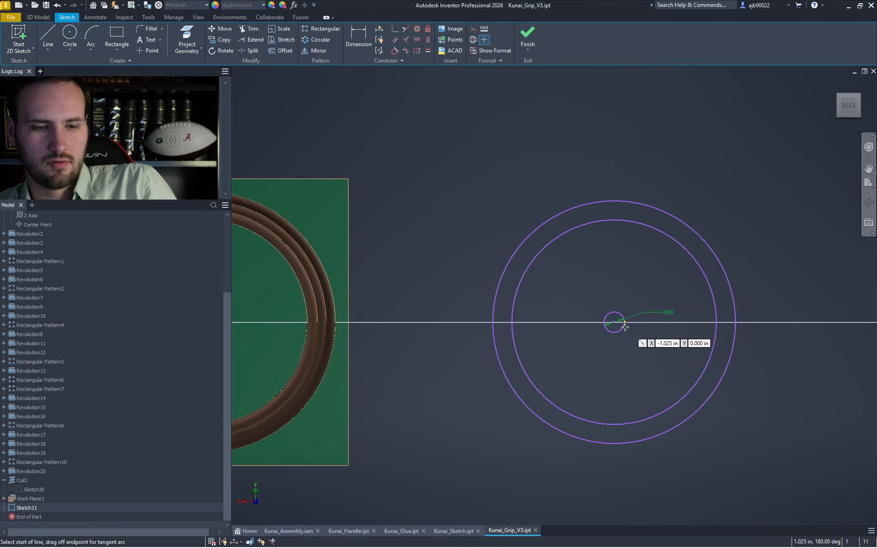
click(614, 322)
key(Escape)
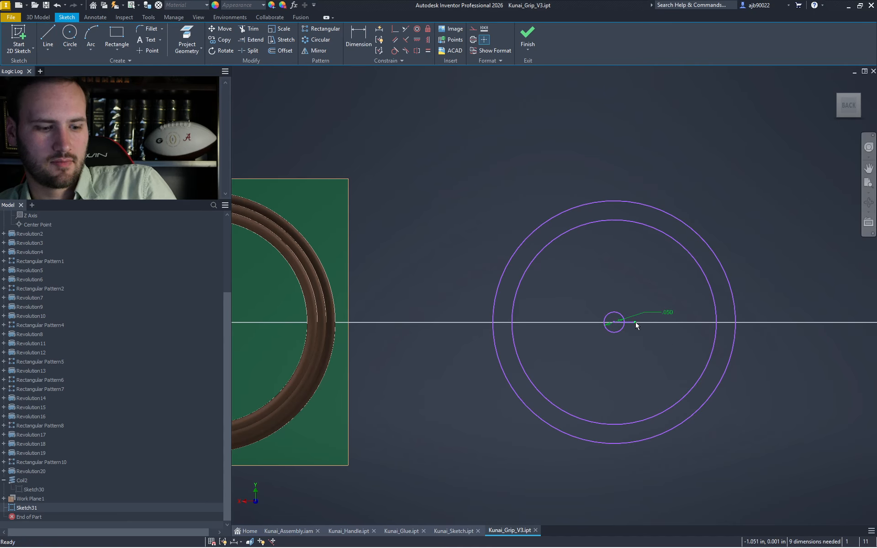
key(x)
key(Escape)
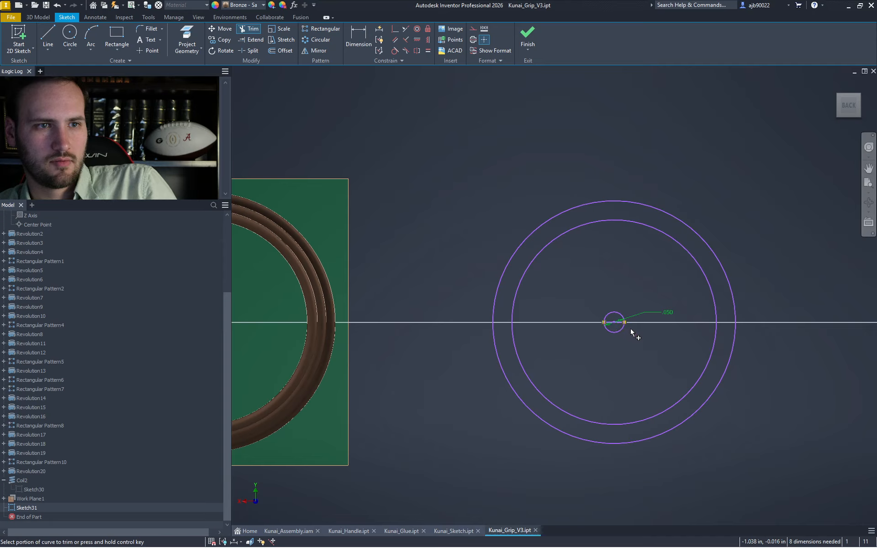
click(635, 306)
key(Delete)
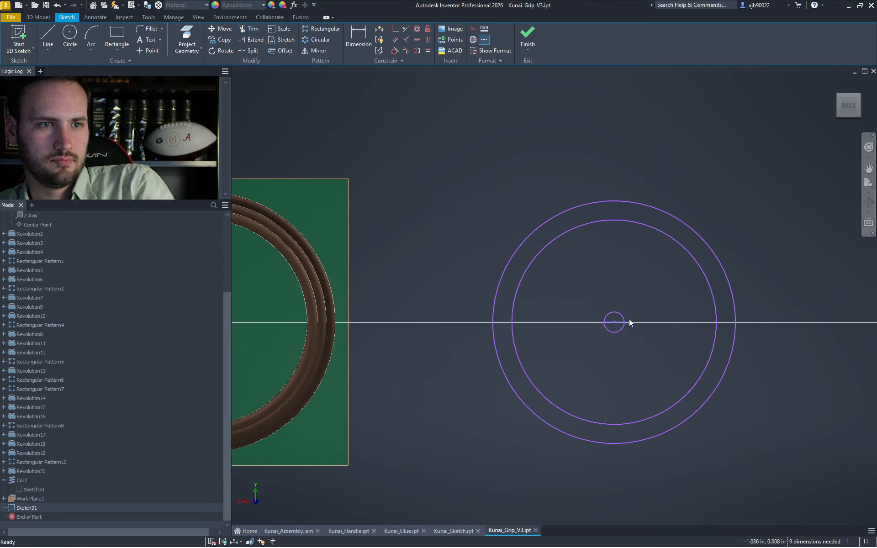
- Draw two vertical lines from the small circle's sides and extend both to the outer circle
key(l)
click(624, 322)
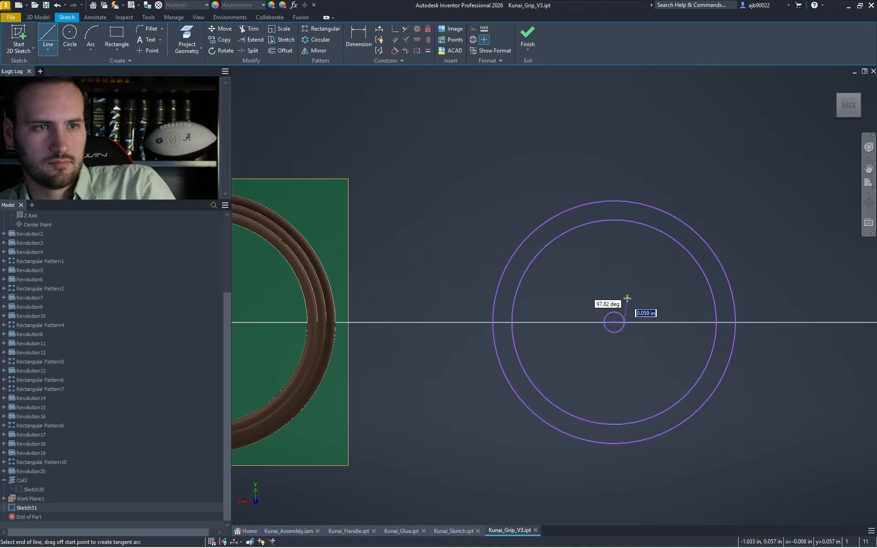
click(624, 293)
key(Escape)
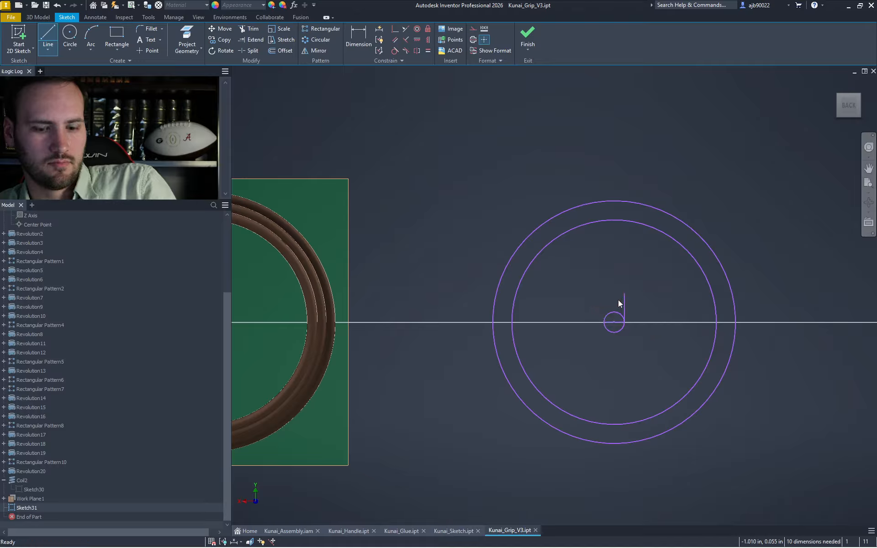
click(604, 322)
click(604, 287)
key(Escape)
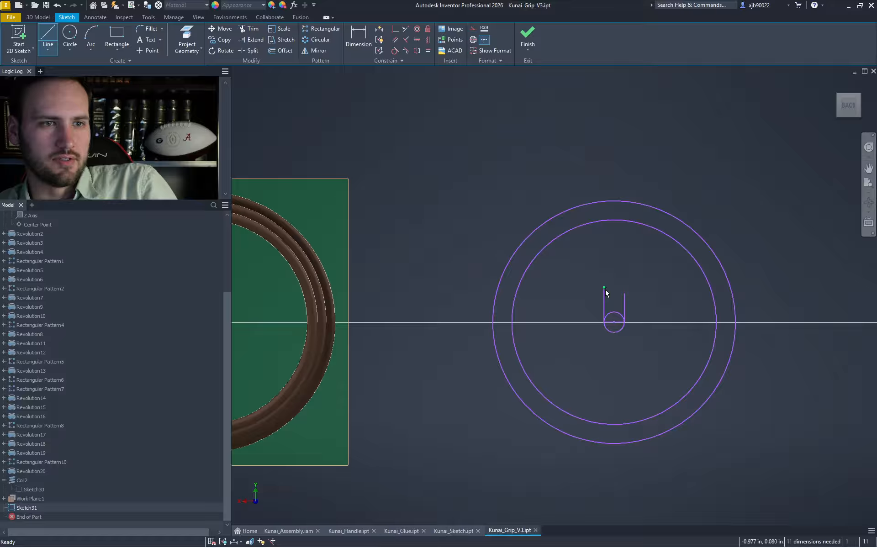
key(x)
shift+click(604, 293)
shift+click(623, 295)
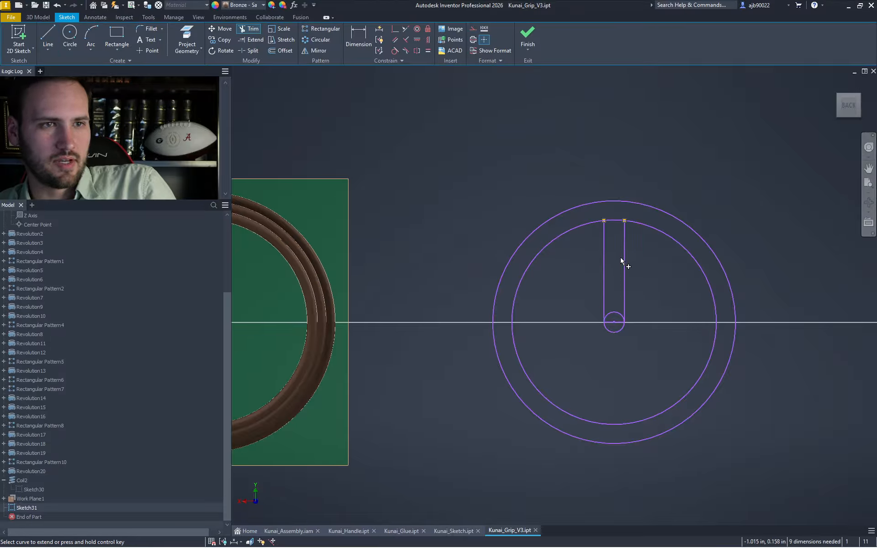
shift+click(622, 249)
shift+click(605, 235)
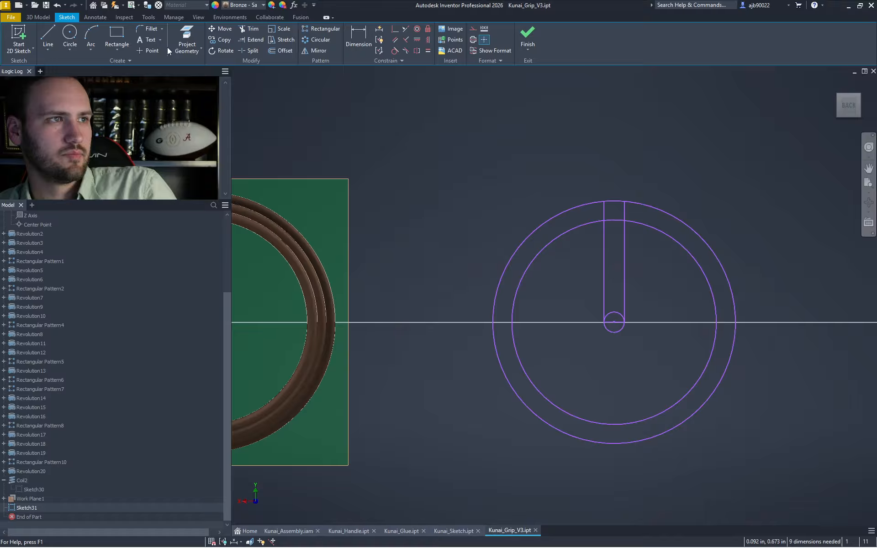
- Offset the inner circle outward and the outer circle inward by .025
click(280, 50)
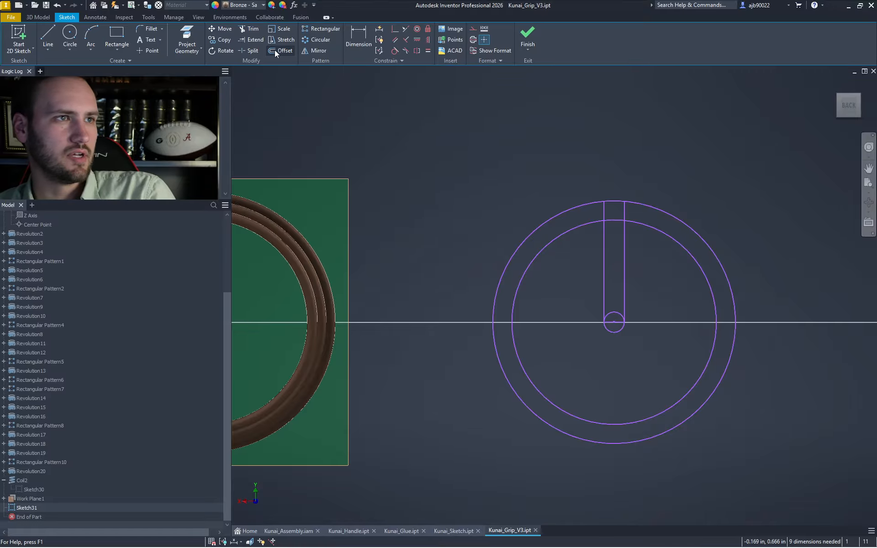
click(583, 226)
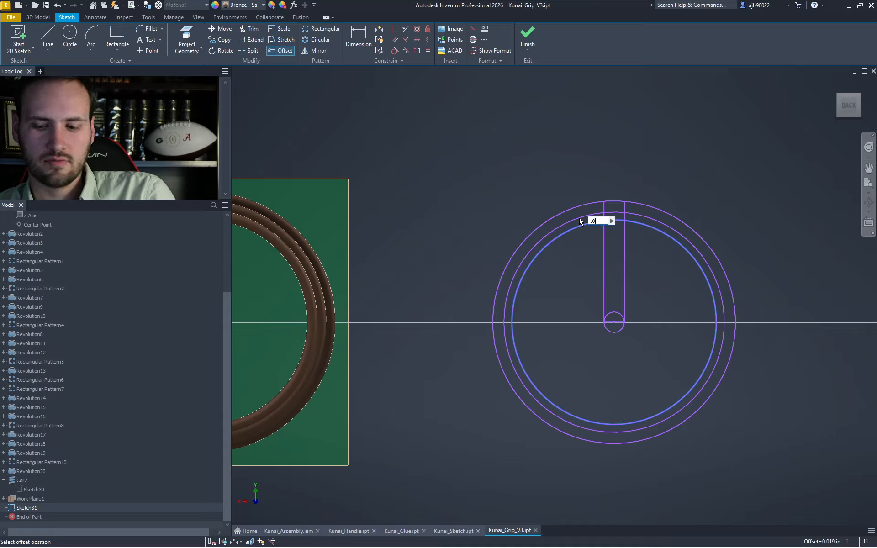
click(582, 216)
key(Escape)
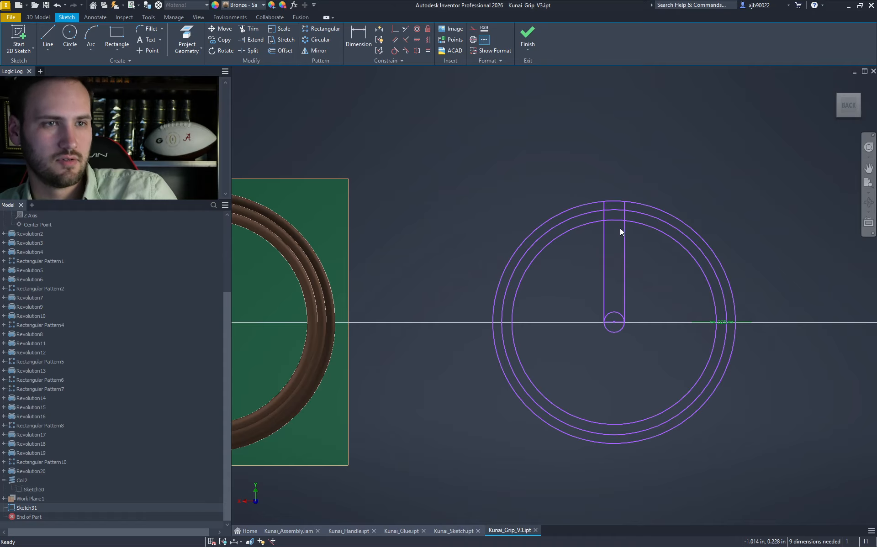
key(x)
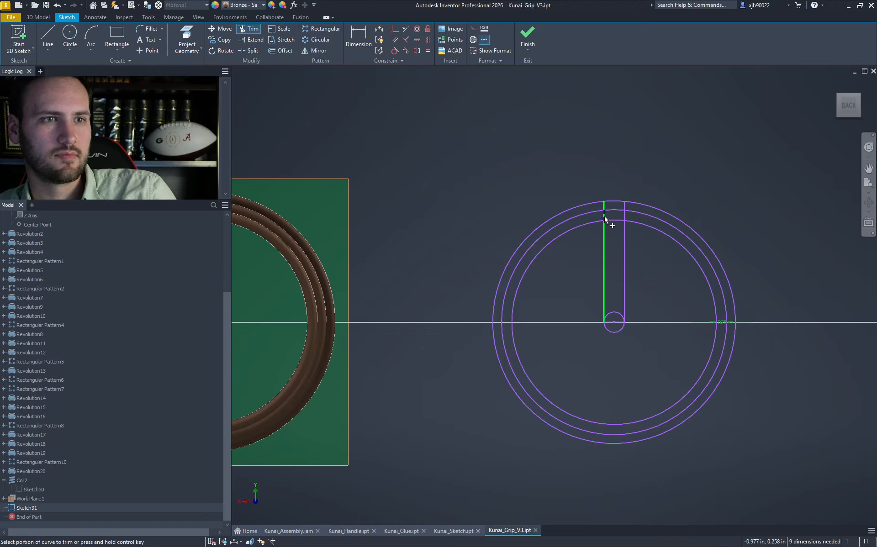
click(280, 52)
click(573, 212)
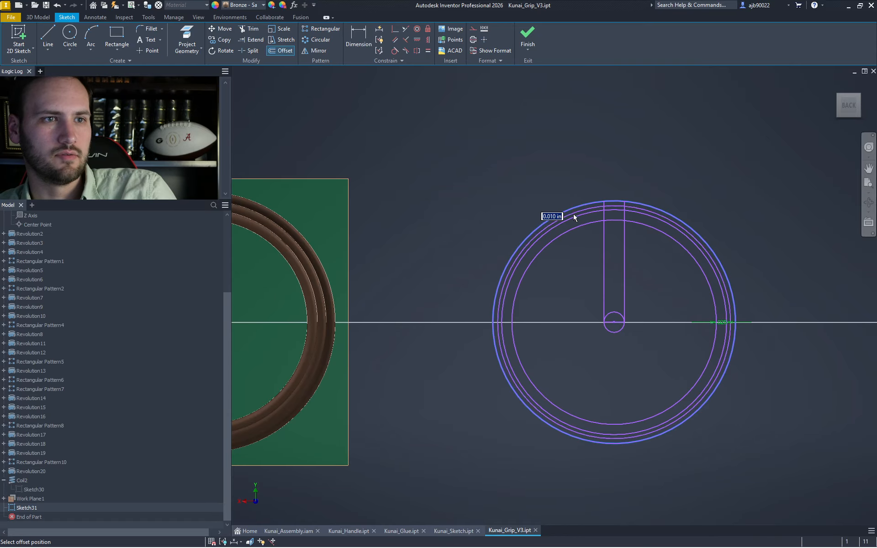
text(.025)
key(Return)
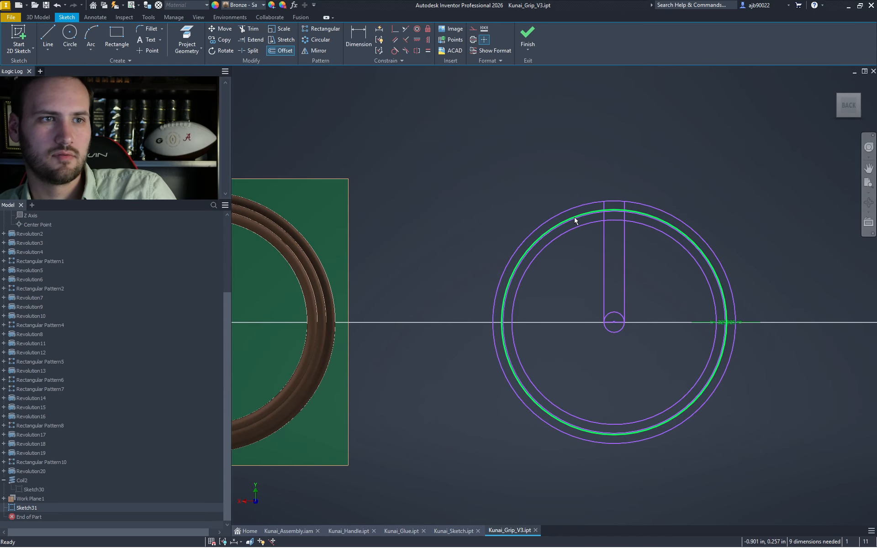
key(Escape)
scroll(591, 225, up, 3)
scroll(606, 213, up, 2)
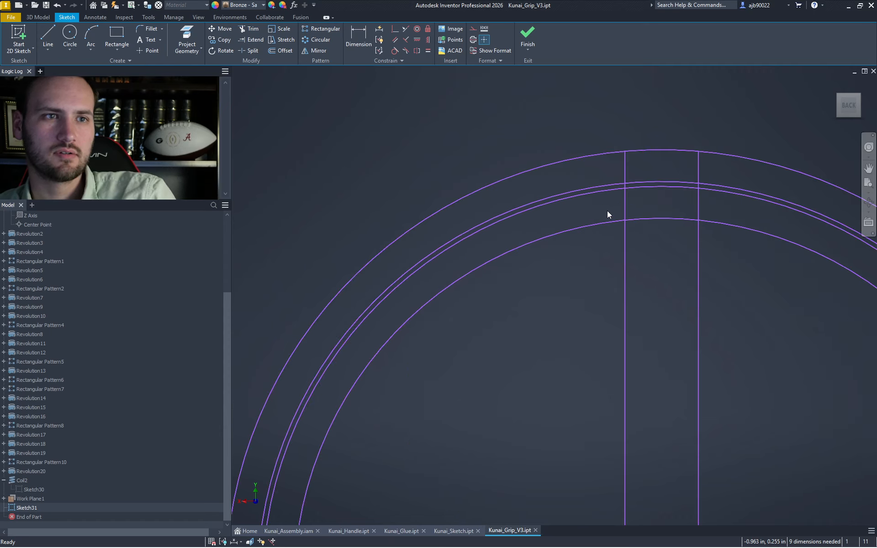
- Trim the vertical lines to a short pair between the inner circles, then select both
key(x)
click(624, 170)
click(698, 172)
drag(568, 264, 819, 286)
key(Escape)
drag(711, 209, 612, 199)
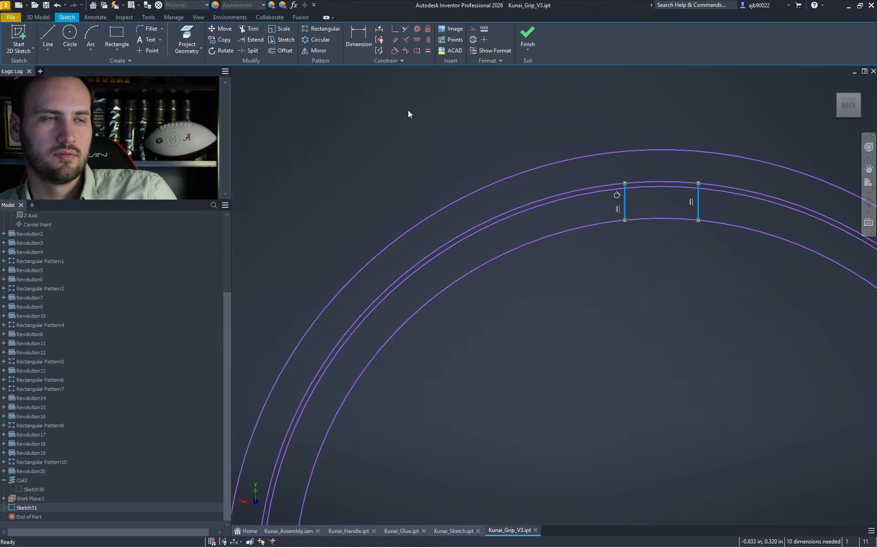
- Circular-pattern the two short lines six times around the ring's centre point
click(312, 41)
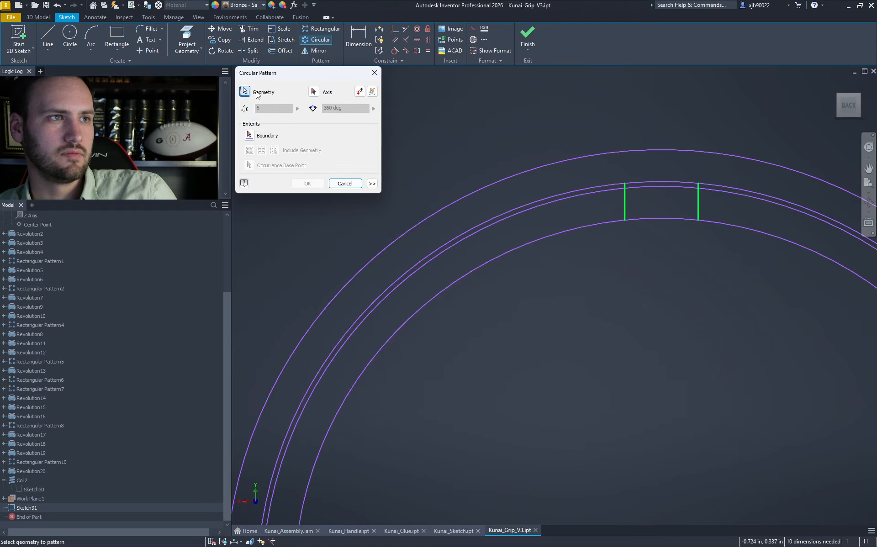
click(313, 92)
scroll(567, 321, down, 4)
click(571, 367)
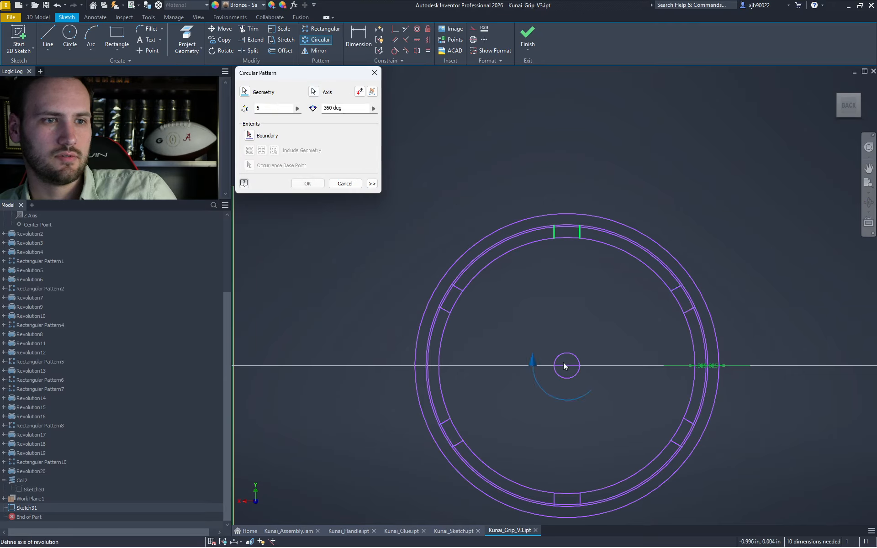
click(307, 183)
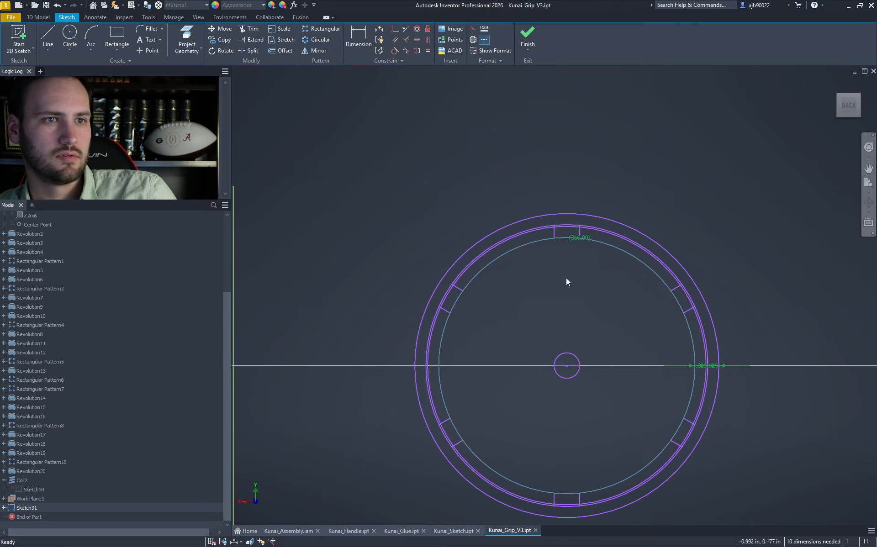
- Select the small centre circle, recentre the ring, and cancel a started line
drag(612, 421, 557, 373)
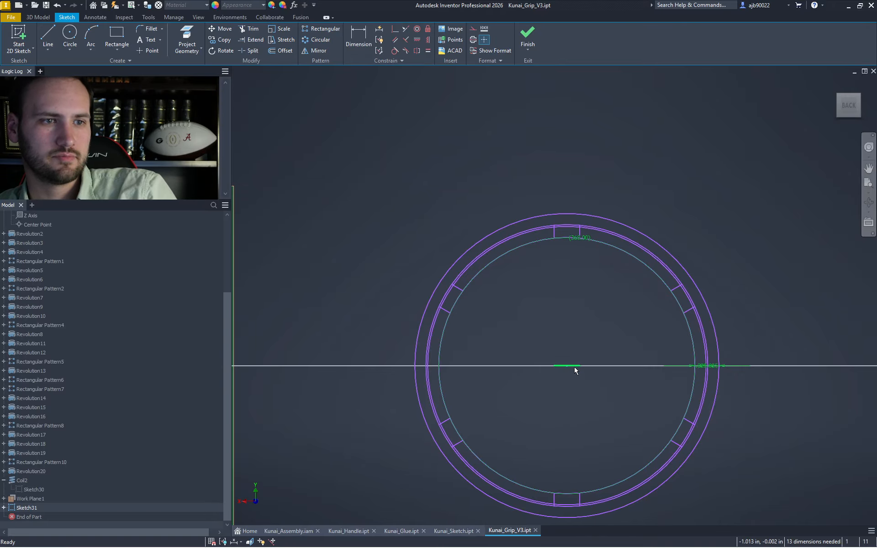
scroll(558, 247, up, 6)
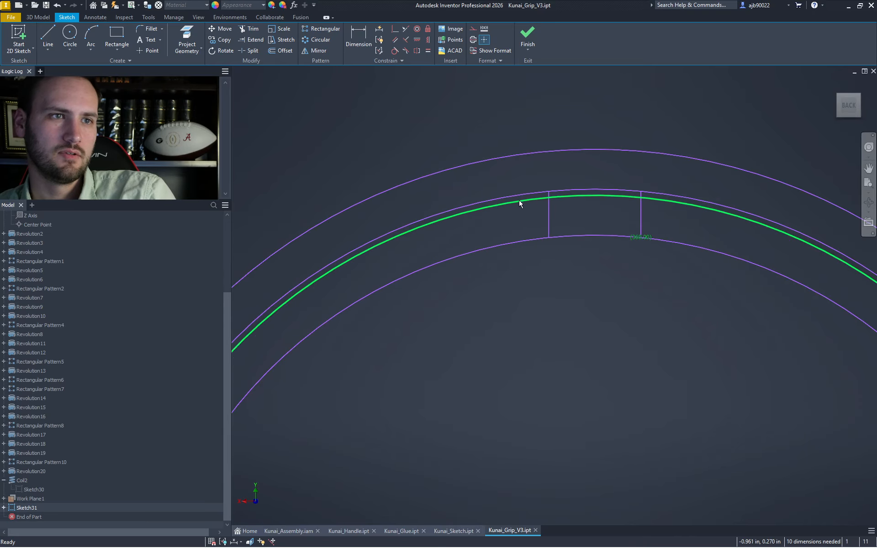
scroll(426, 278, down, 5)
middle_drag(430, 283, 465, 271)
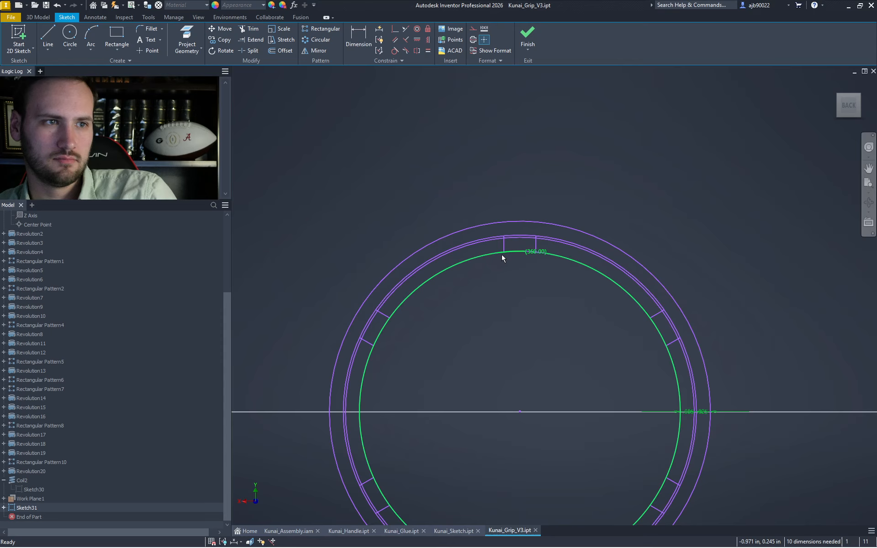
key(l)
click(504, 234)
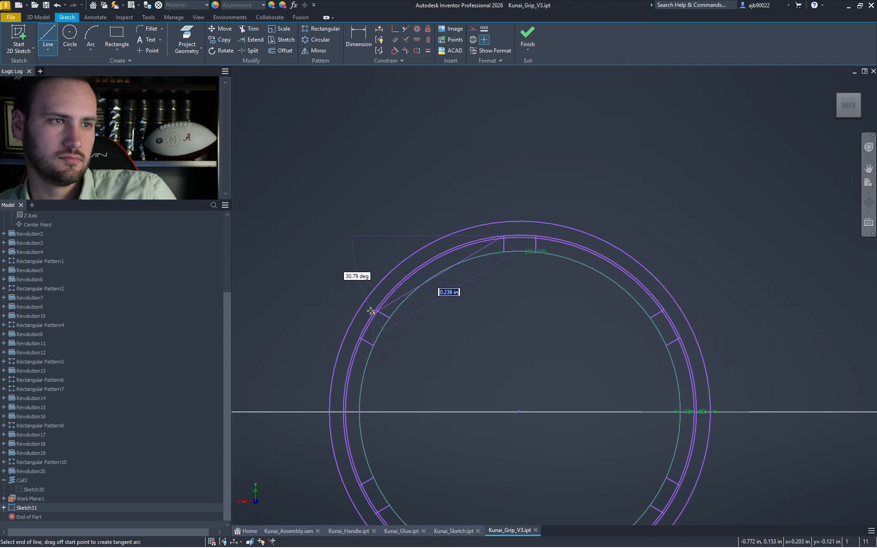
key(Escape)
- Draw a vertical, a diagonal and a short horizontal line from the ring's centre
key(l)
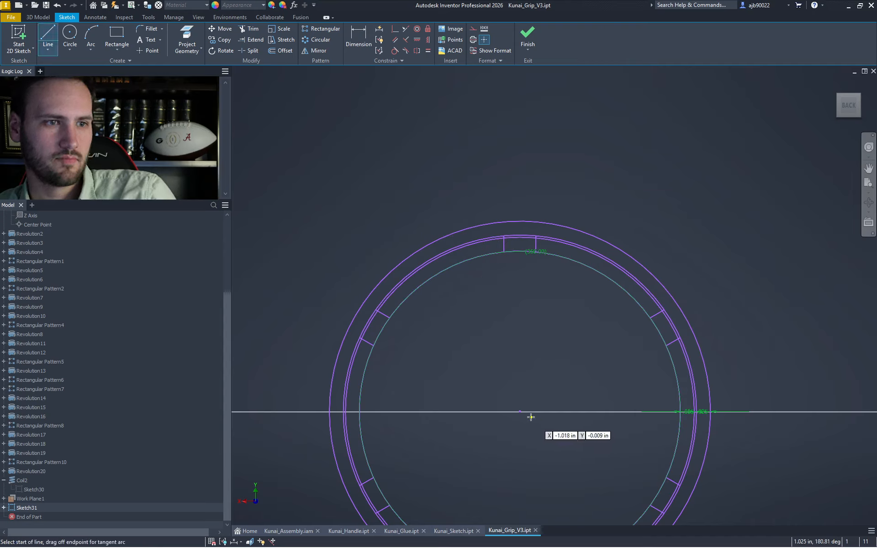
click(520, 412)
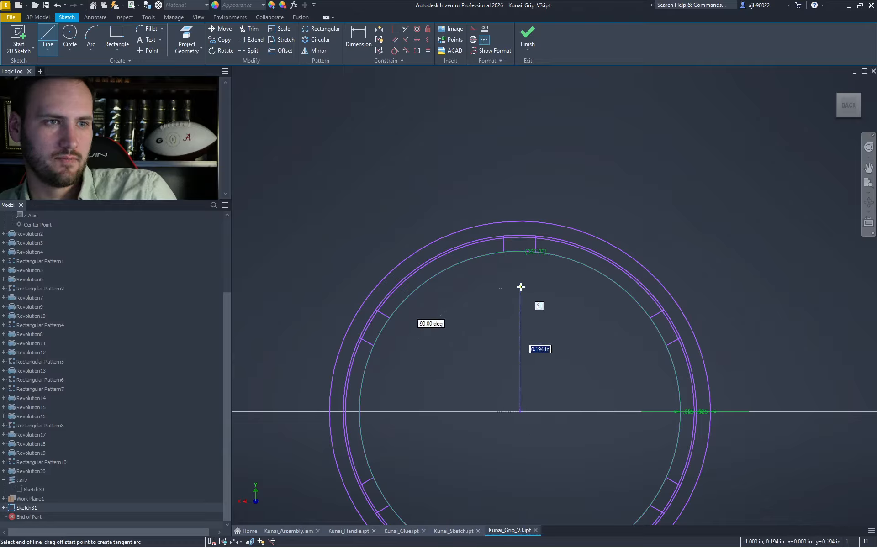
click(519, 287)
key(Escape)
key(l)
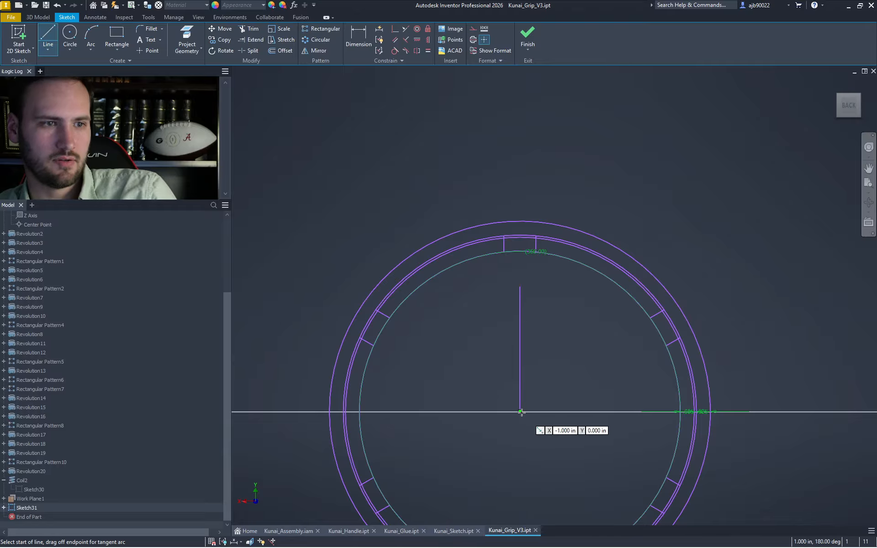
click(519, 411)
click(389, 342)
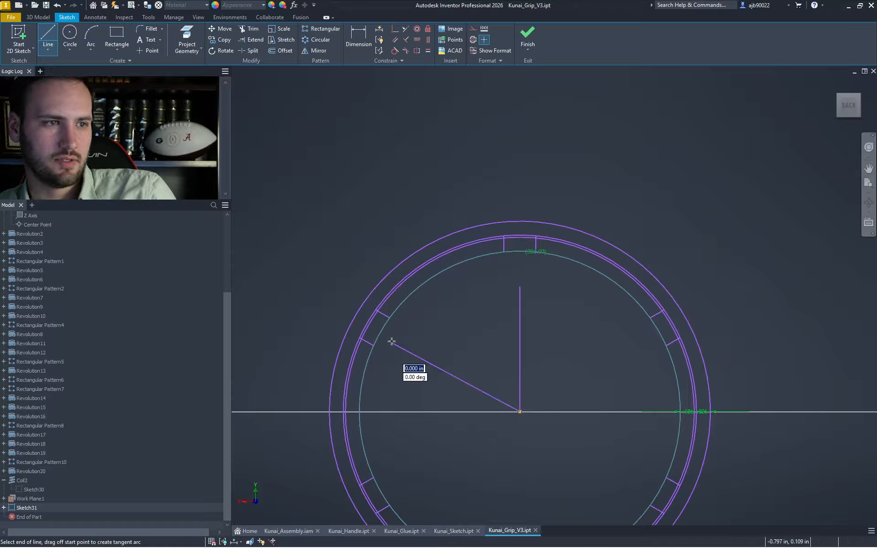
key(d)
key(l)
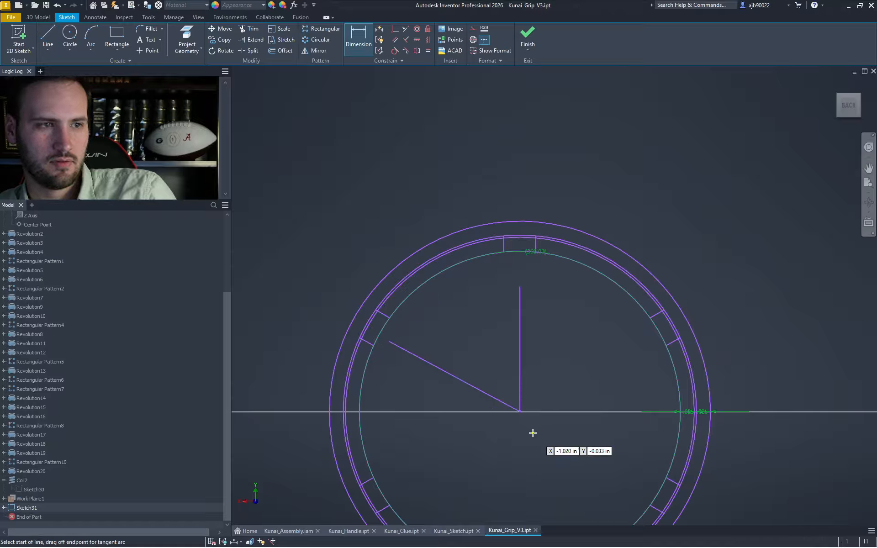
click(520, 412)
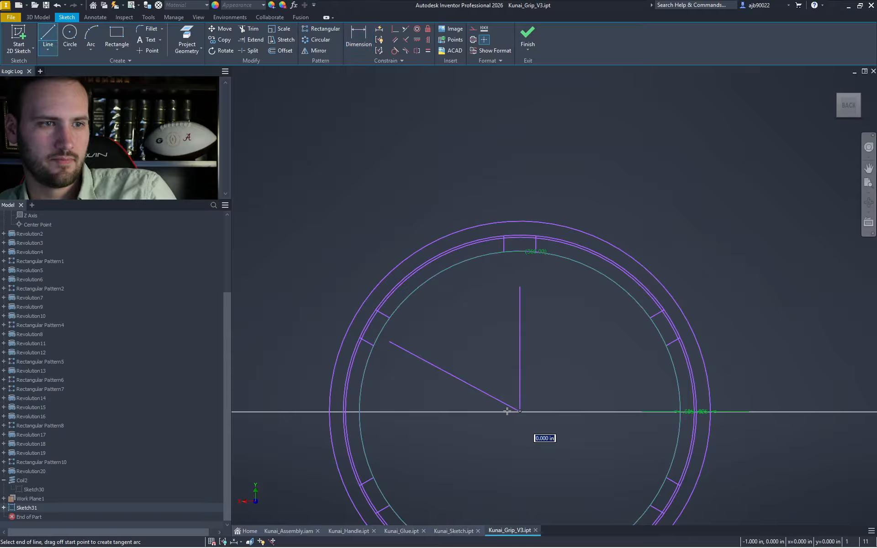
click(464, 412)
key(Escape)
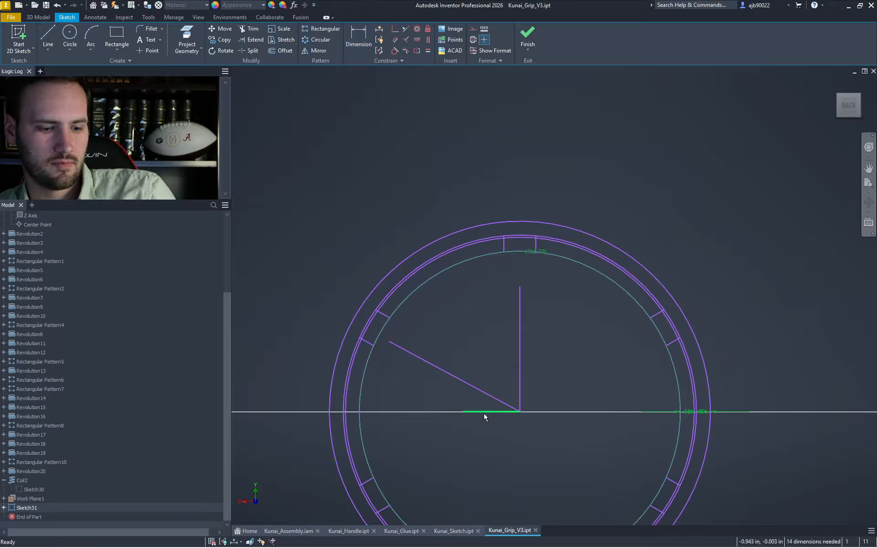
- Extend the horizontal and vertical lines to the circle and through the centre
key(x)
shift+click(485, 414)
shift+click(523, 383)
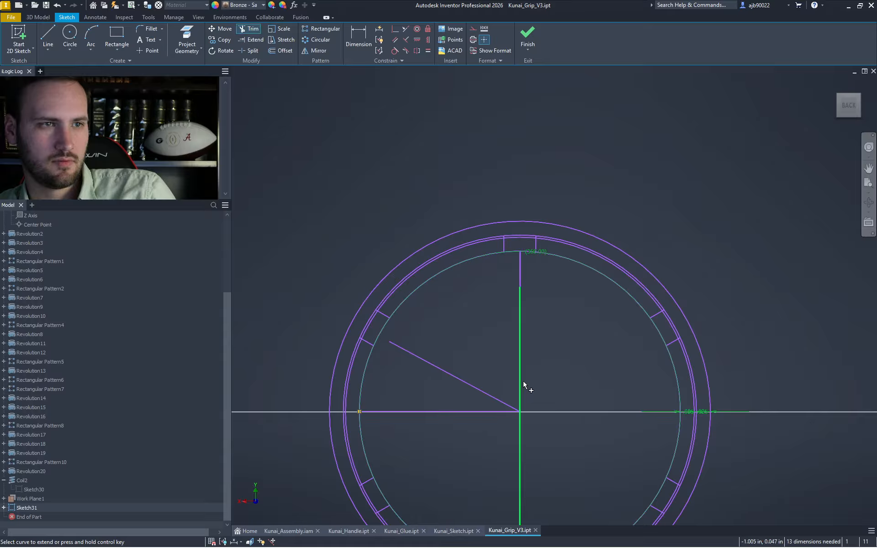
shift+click(523, 382)
shift+click(499, 412)
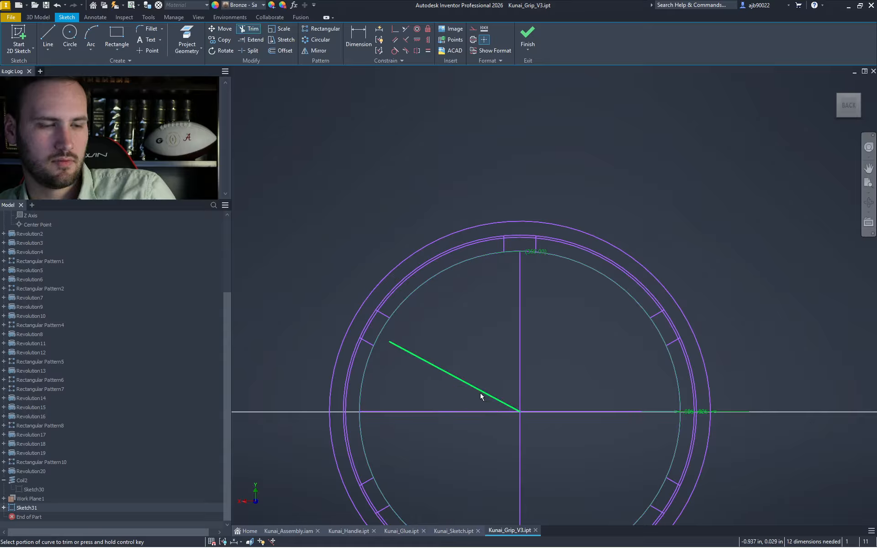
- Dimension the diagonal at 30° from horizontal and extend it across the circle
key(d)
click(480, 395)
click(471, 413)
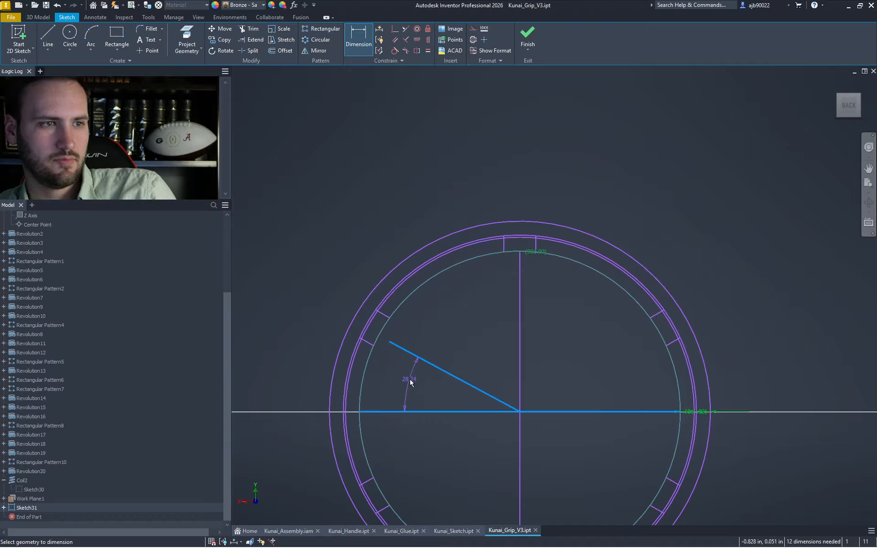
click(411, 383)
text(30)
key(Return)
key(Escape)
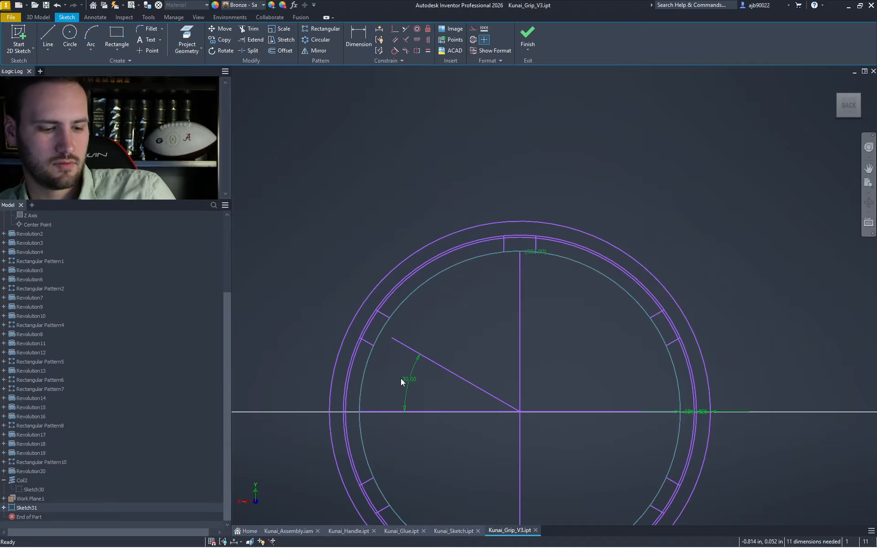
key(x)
shift+click(415, 358)
shift+click(504, 403)
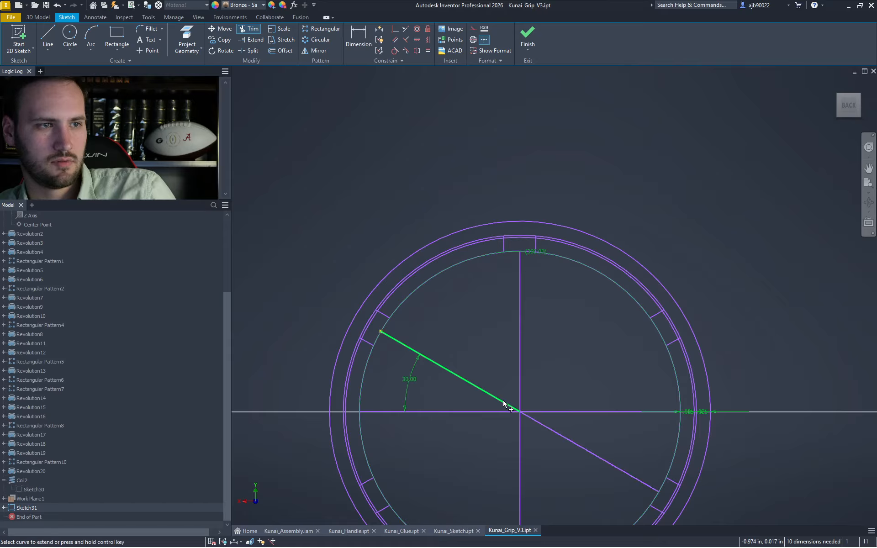
- Add a 60° diameter, 30° beyond the first diagonal, and select it for mirroring
key(l)
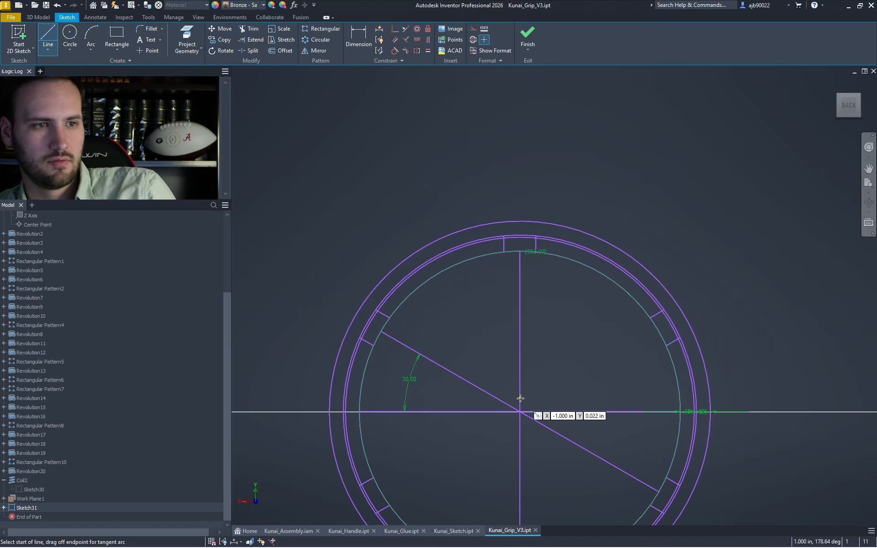
click(519, 412)
click(450, 299)
key(Escape)
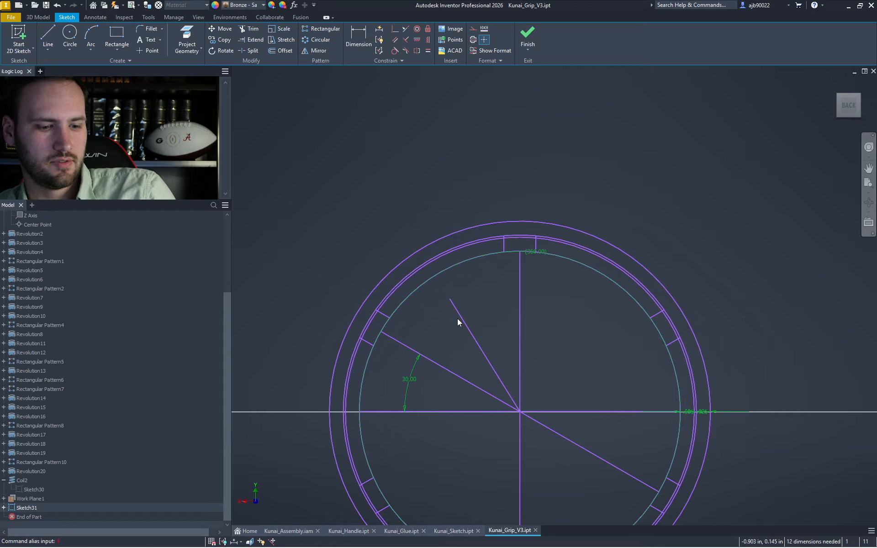
key(d)
click(469, 327)
click(446, 369)
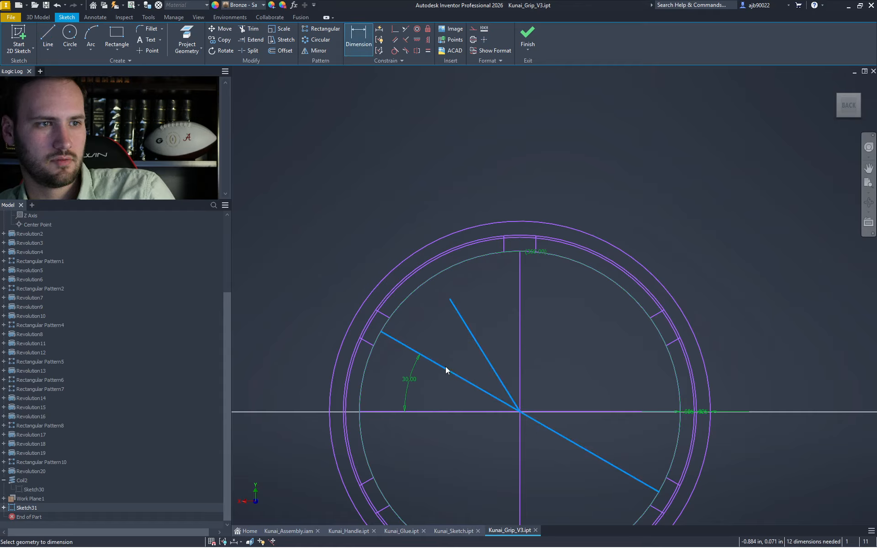
click(448, 348)
key(Return)
key(Escape)
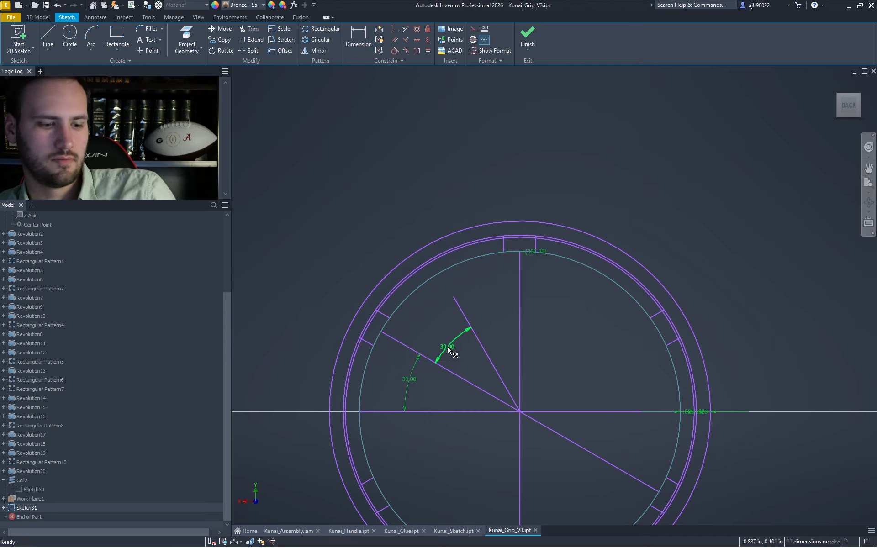
key(x)
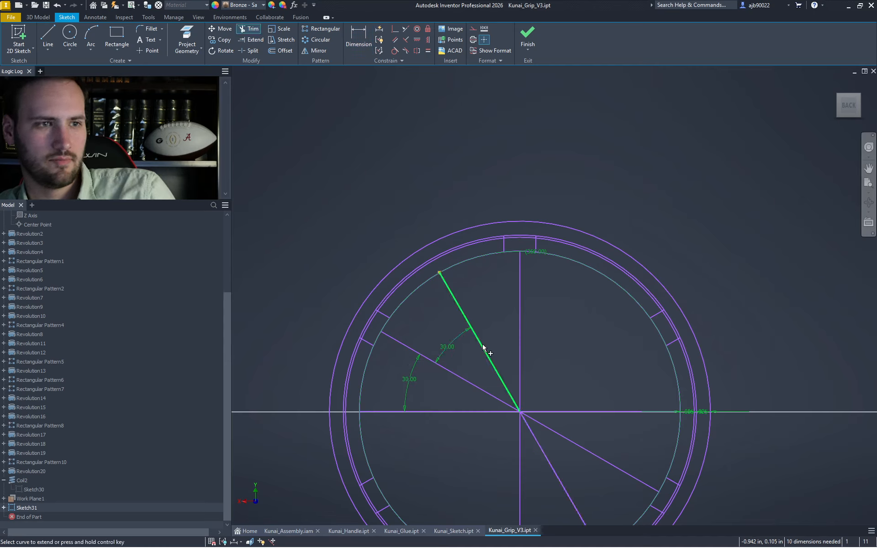
click(484, 348)
key(Escape)
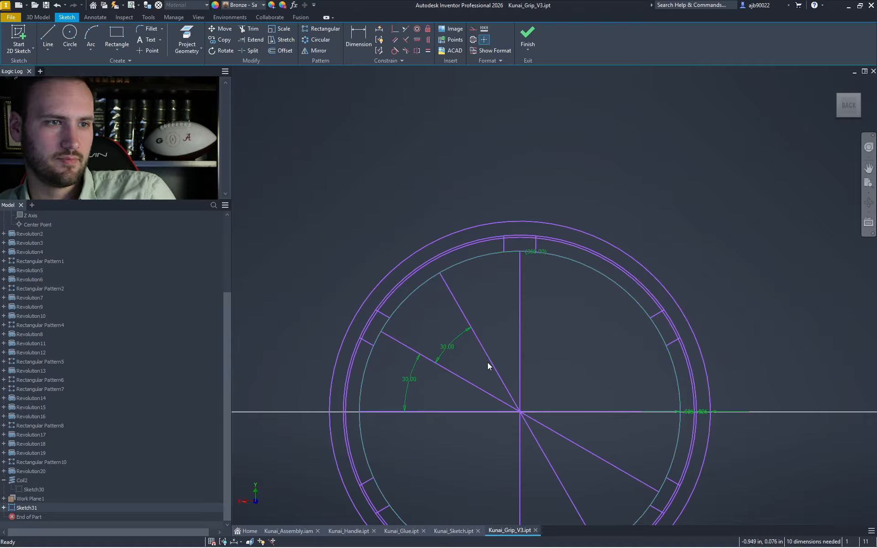
click(490, 363)
click(312, 50)
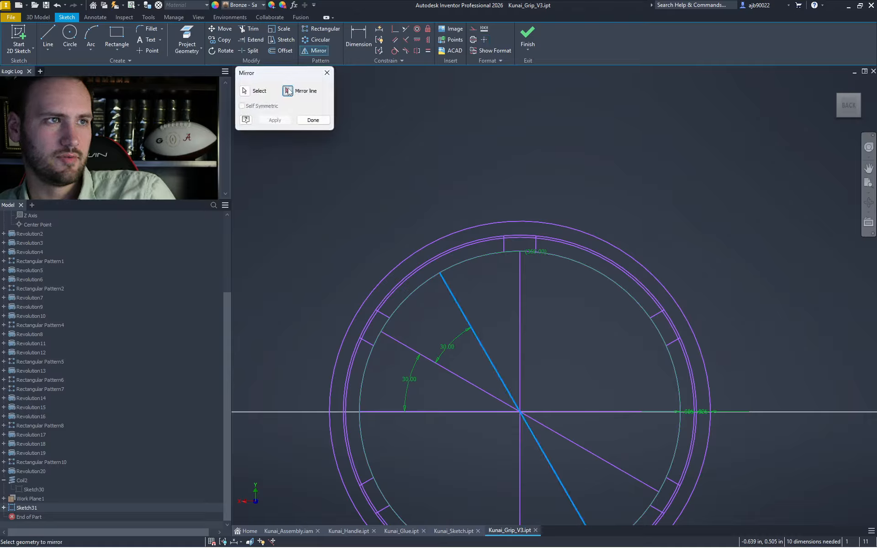
- Mirror the 60° line across the vertical centre line onto the right side
click(288, 90)
click(520, 281)
click(273, 120)
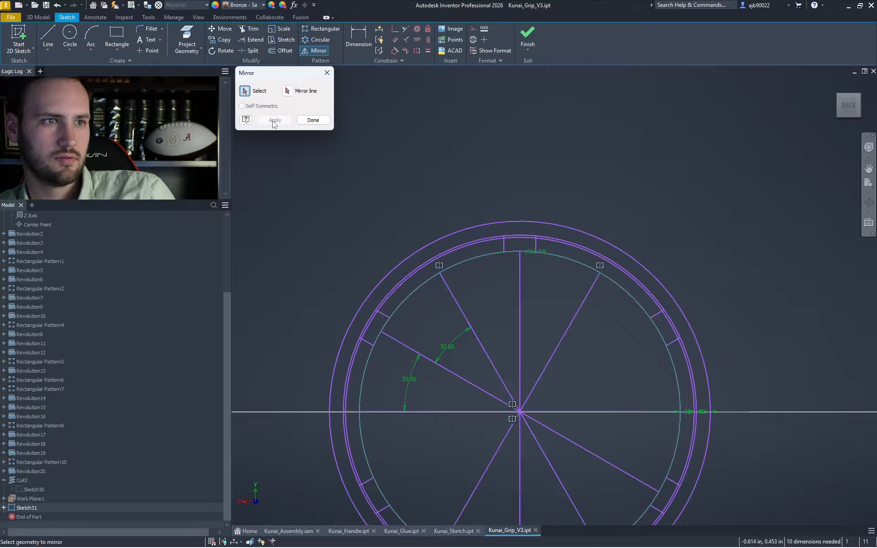
key(Escape)
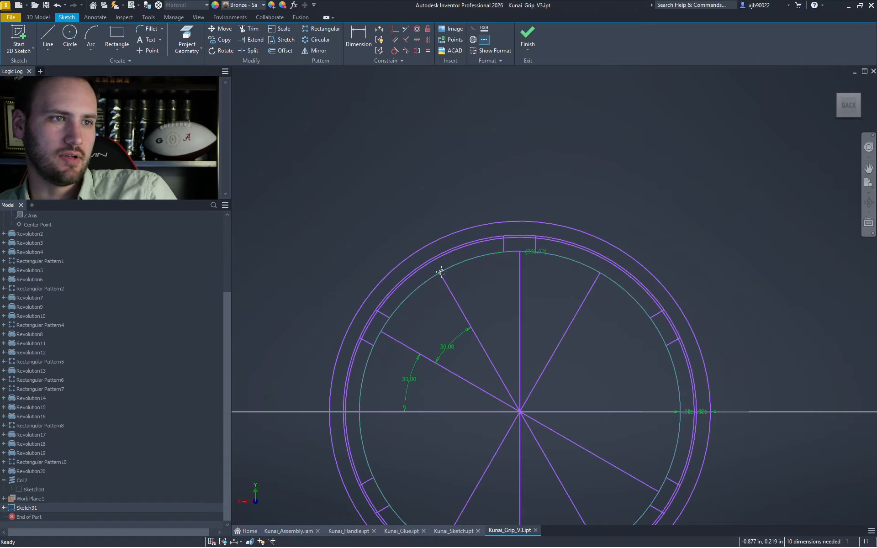
scroll(440, 270, up, 3)
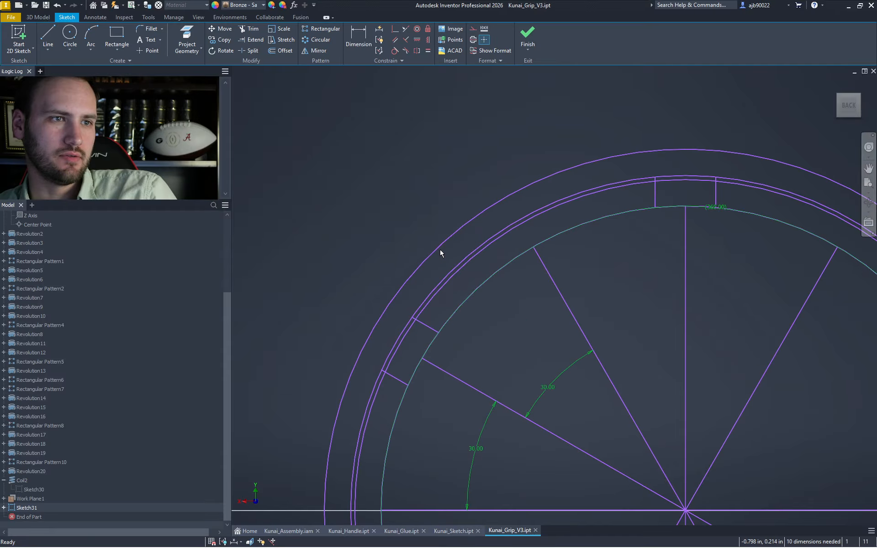
- Draw a three-point arc from the upper-left notch to the top notch through the 60° line's end
click(91, 36)
click(413, 317)
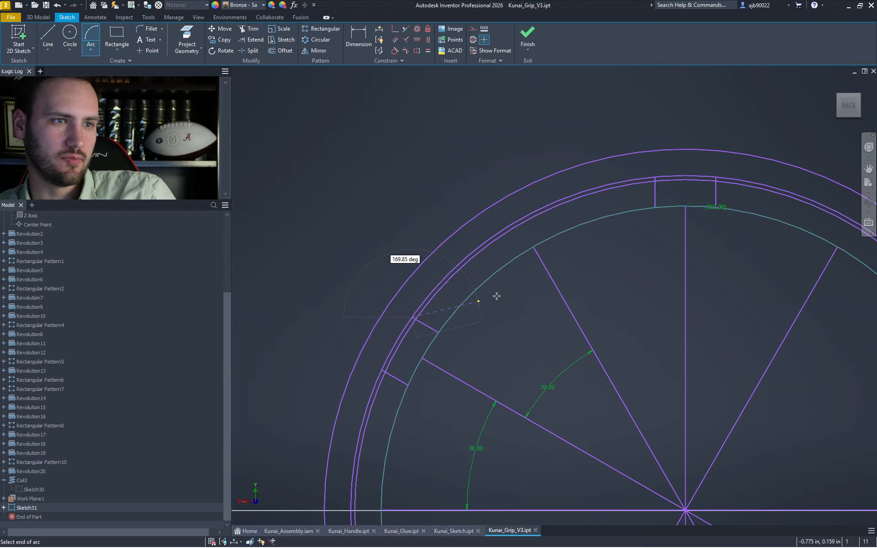
click(654, 177)
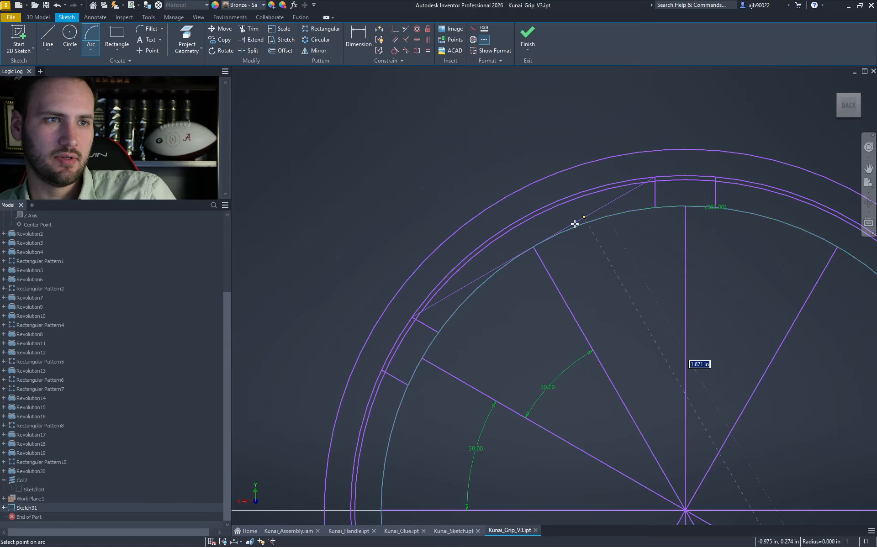
click(534, 248)
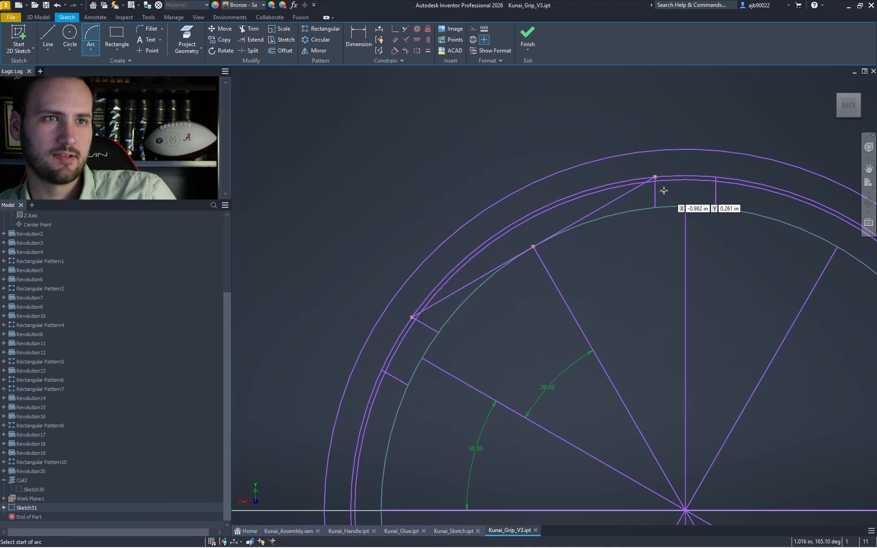
key(Escape)
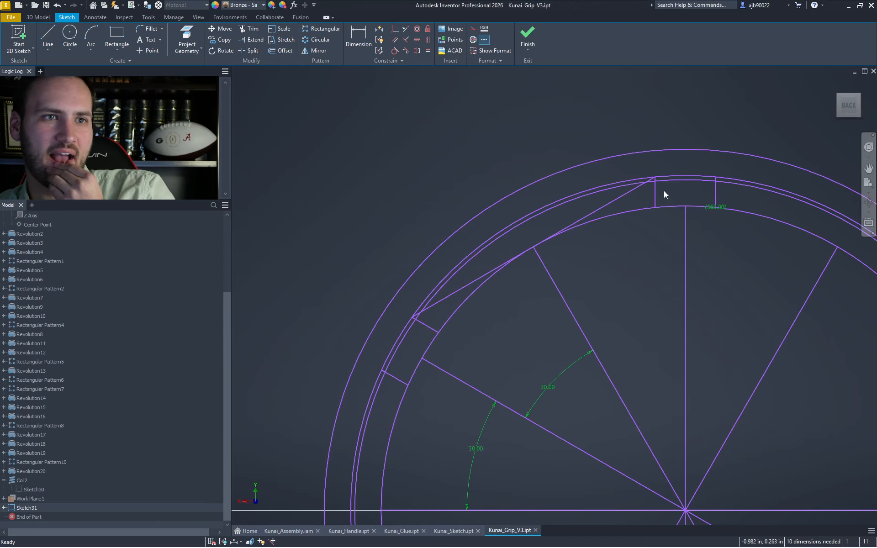
- Start trimming and apply a context-menu option to the short notch line
key(x)
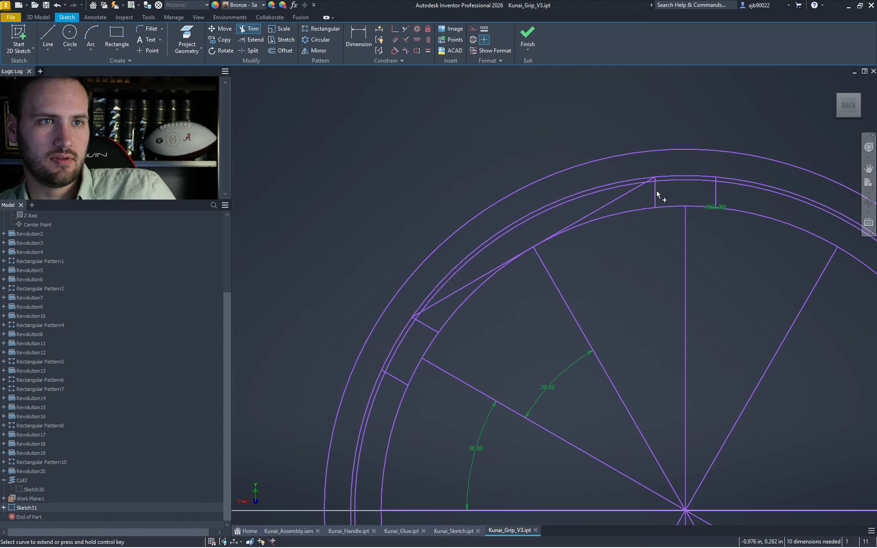
right_click(656, 195)
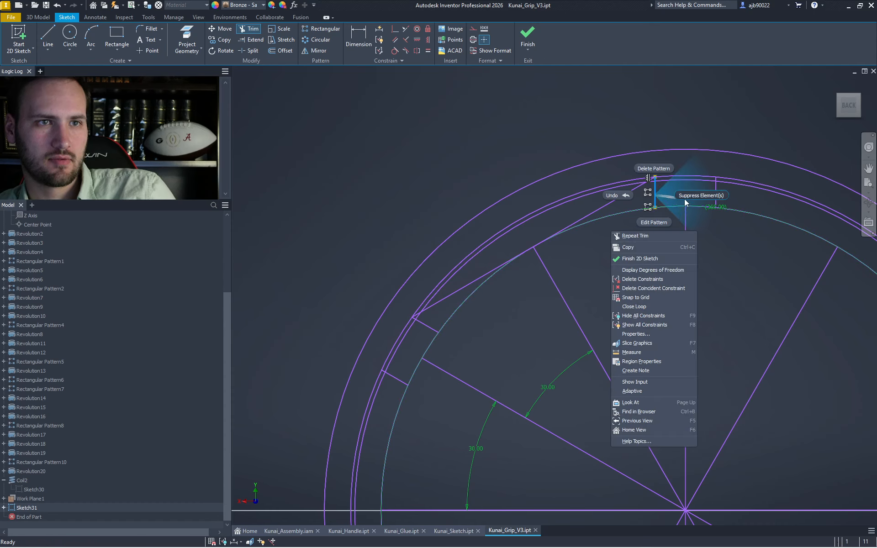
click(664, 181)
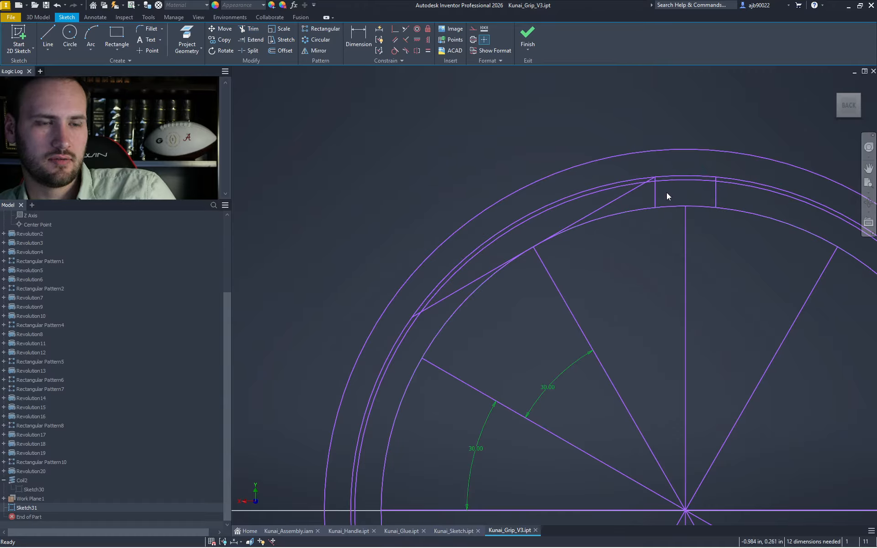
scroll(667, 193, down, 5)
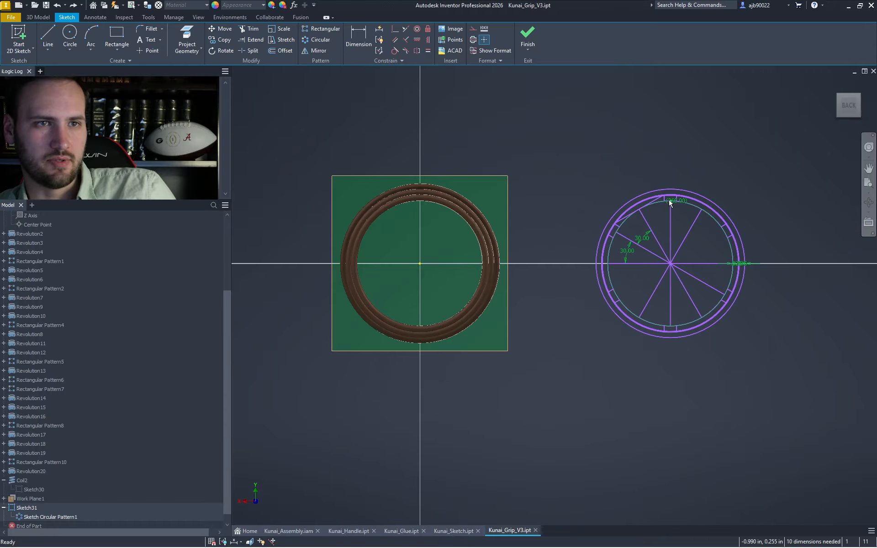
- Draw a short vertical helper line to the right of the sketch
key(l)
click(786, 281)
click(786, 246)
key(Escape)
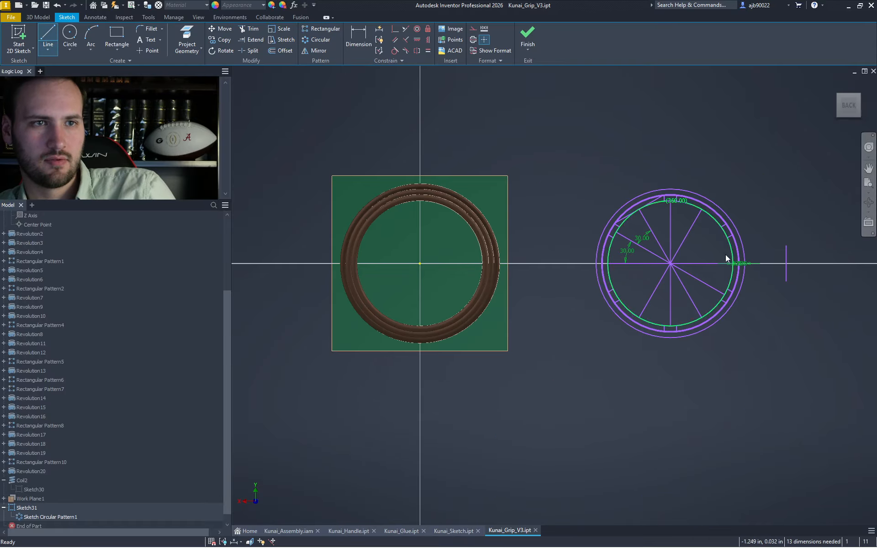
key(Escape)
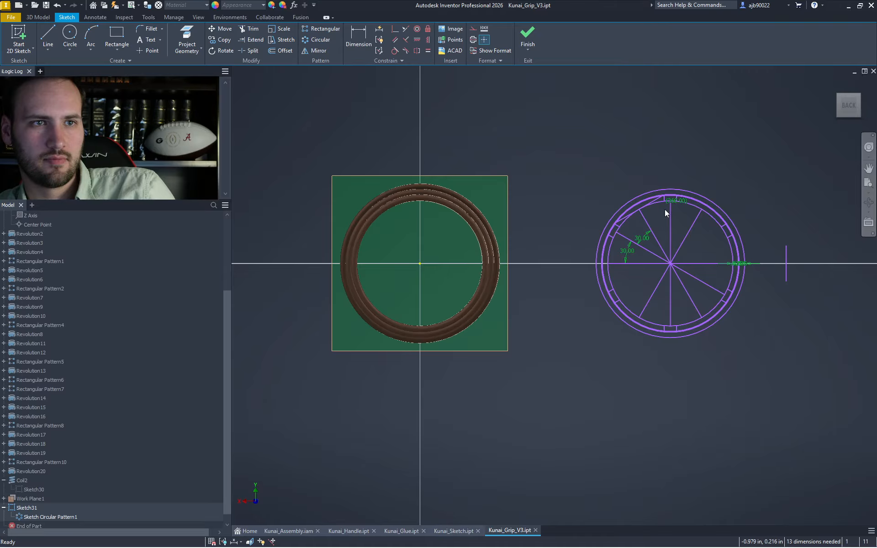
scroll(608, 247, up, 3)
scroll(623, 230, down, 4)
- Mirror the whole circular-pattern sketch across the helper line
mouse_move(589, 132)
mouse_down()
mouse_move(743, 343)
mouse_move(738, 338)
mouse_up()
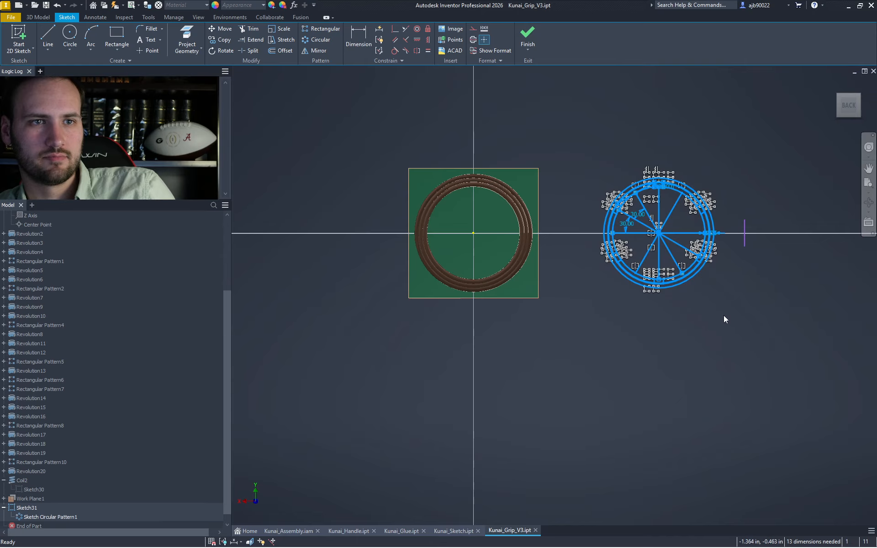
click(315, 50)
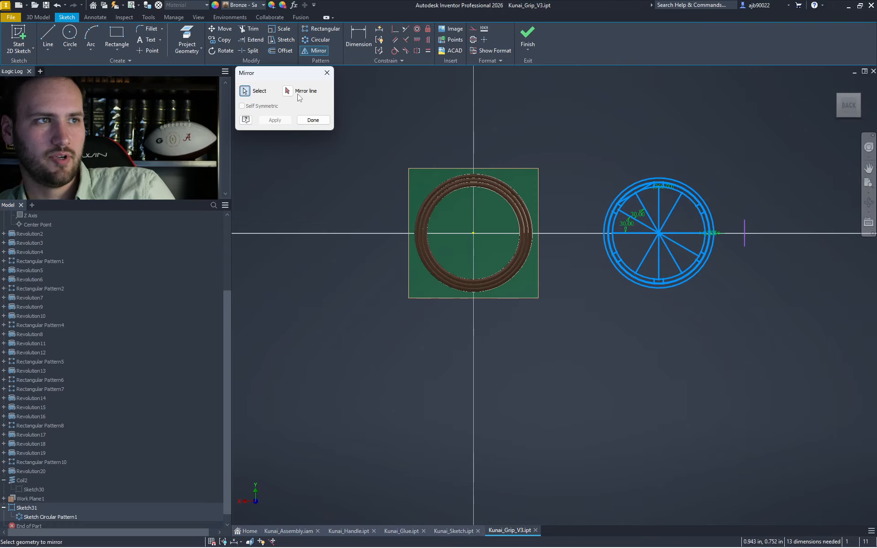
click(745, 233)
click(275, 120)
key(Escape)
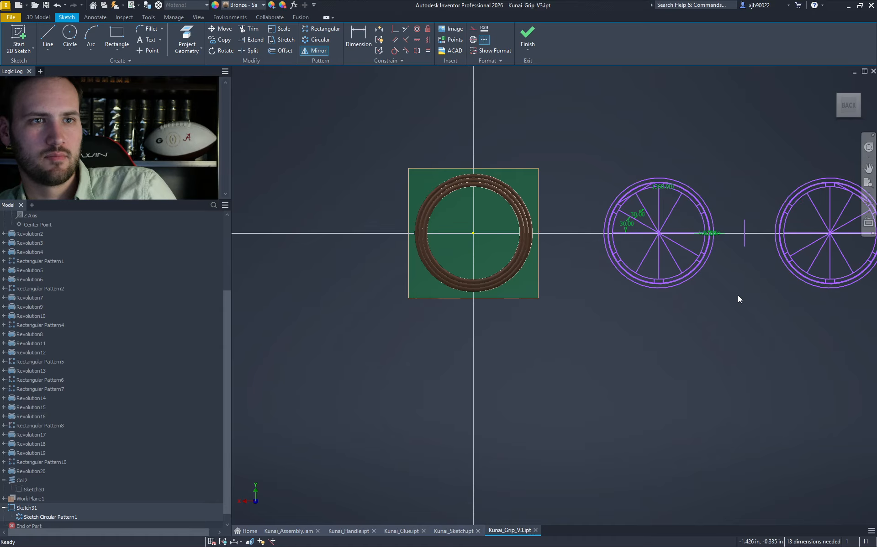
- Delete the circular pattern relationship from the patterned geometry
click(619, 206)
right_click(618, 197)
click(621, 183)
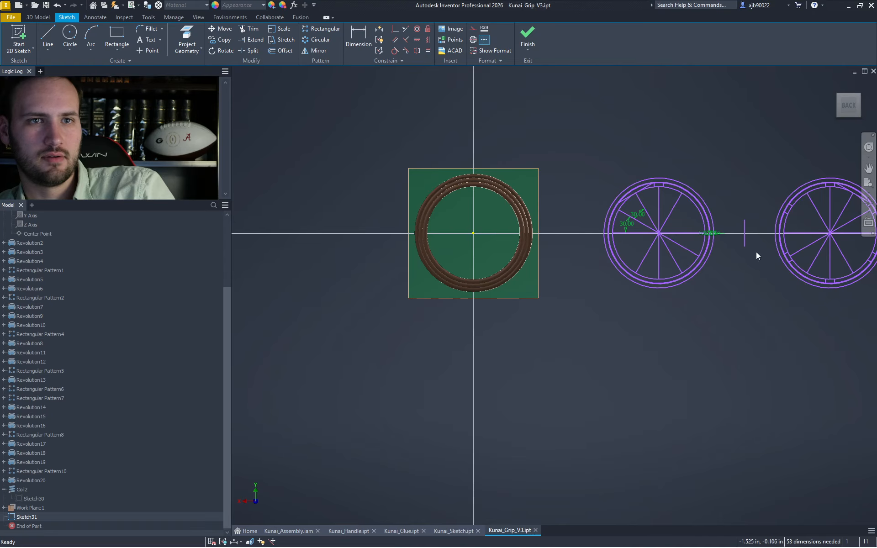
scroll(749, 254, down, 1)
scroll(731, 253, up, 8)
- Delete the right copy's spokes and rings, plus two short lines atop the left rings
drag(737, 248, 593, 120)
key(Delete)
scroll(626, 159, down, 3)
key(Delete)
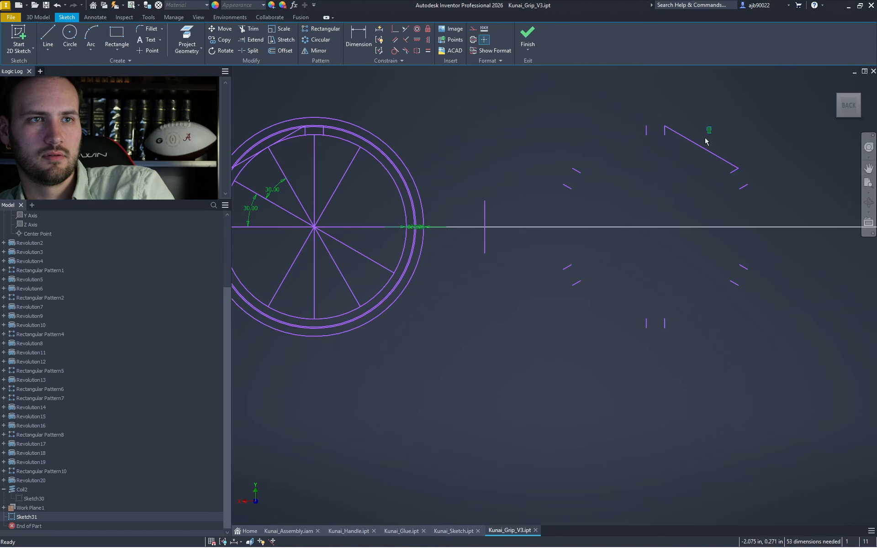
drag(781, 365, 542, 91)
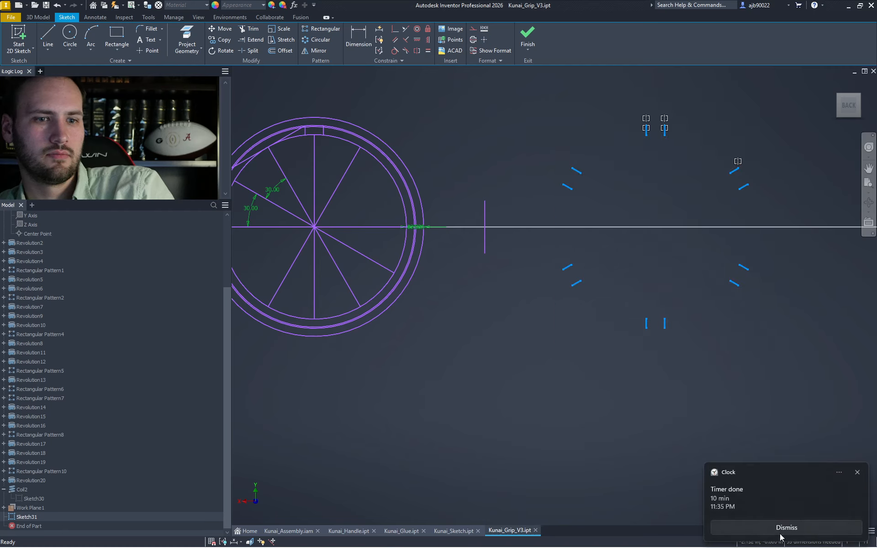
click(779, 532)
drag(295, 102, 341, 170)
key(Delete)
- Mirror the twelve short segments back onto the left ring across the vertical line
drag(626, 184, 784, 345)
click(315, 51)
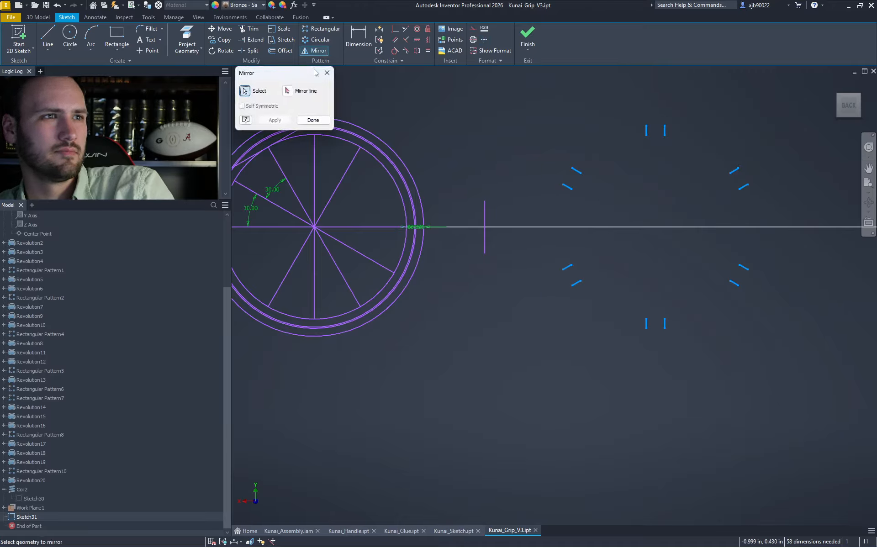
click(288, 92)
click(485, 225)
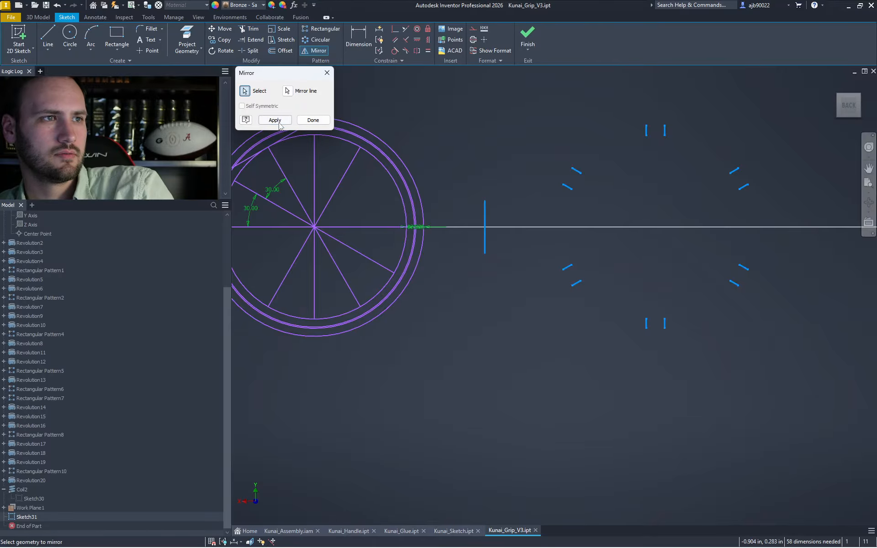
click(279, 122)
middle_drag(445, 205, 569, 206)
key(Escape)
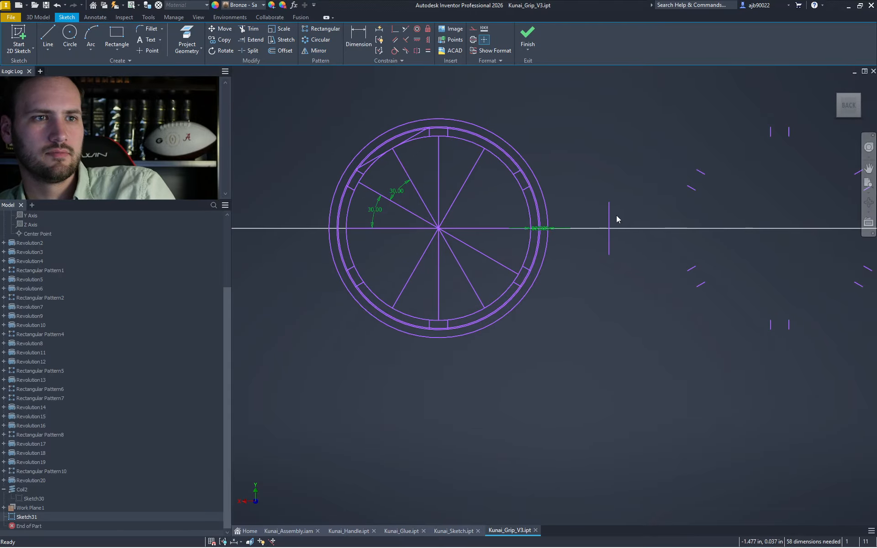
- Delete the vertical mirror line and the leftover marks on the right
drag(620, 215, 601, 184)
key(Delete)
scroll(588, 211, down, 3)
drag(798, 310, 636, 149)
key(Delete)
scroll(498, 183, up, 3)
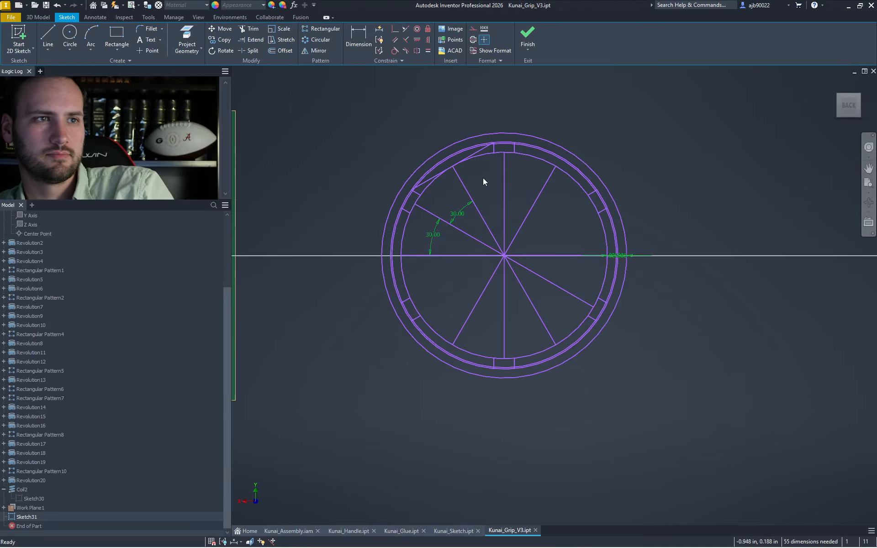
scroll(484, 178, up, 3)
middle_drag(458, 167, 536, 175)
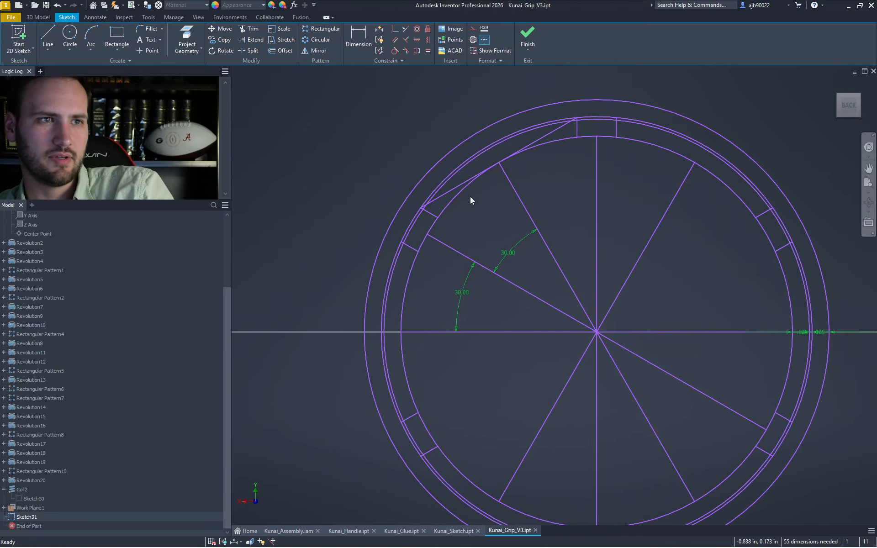
- Trim away the vertical slot line at the top of the ring
key(x)
click(578, 128)
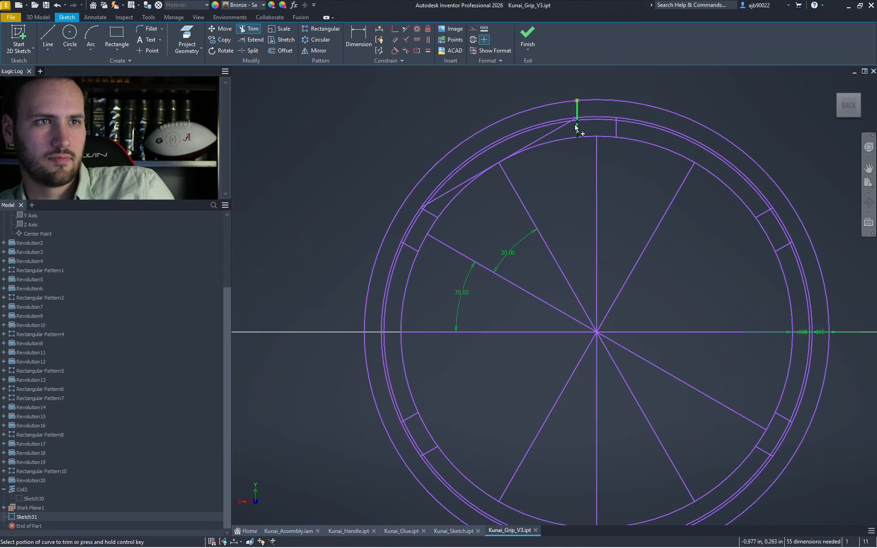
key(Escape)
key(x)
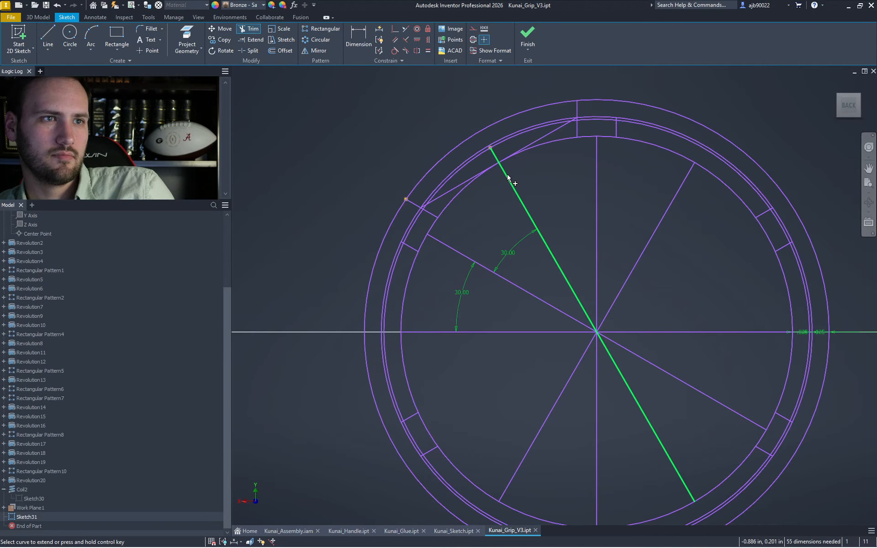
scroll(507, 173, up, 4)
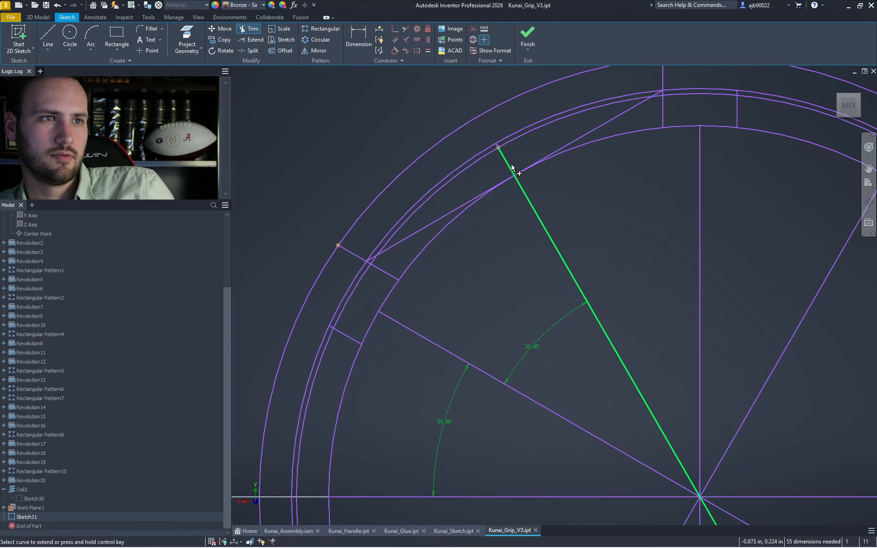
key(Escape)
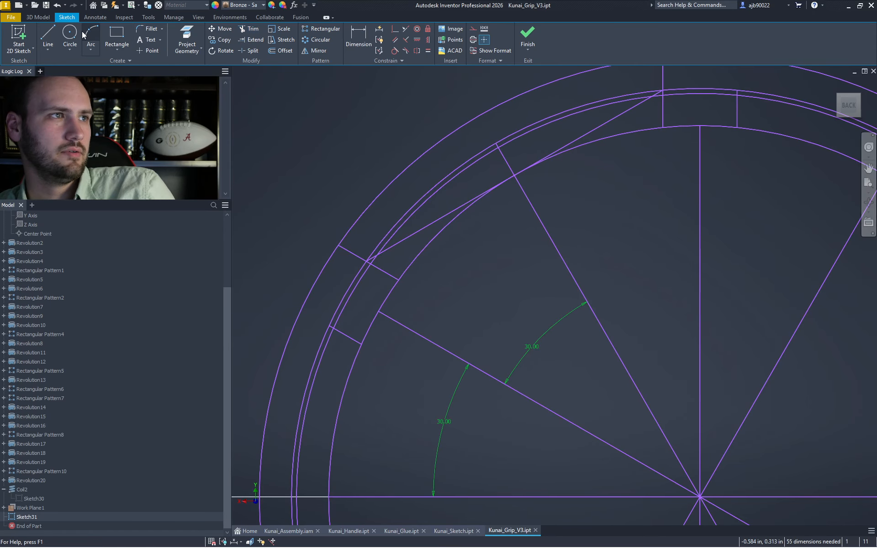
- Draw a three-point arc from the ring up to the top of the outer circle
click(88, 35)
click(339, 246)
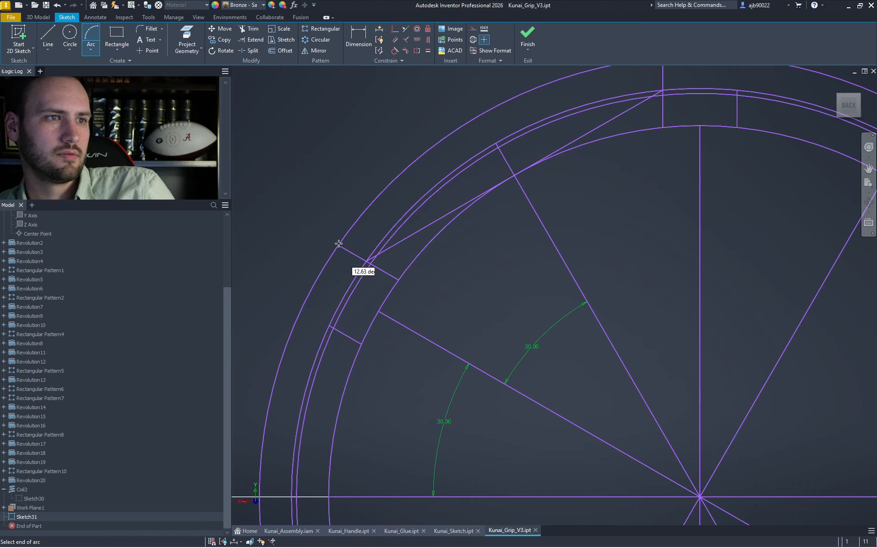
scroll(336, 242, down, 2)
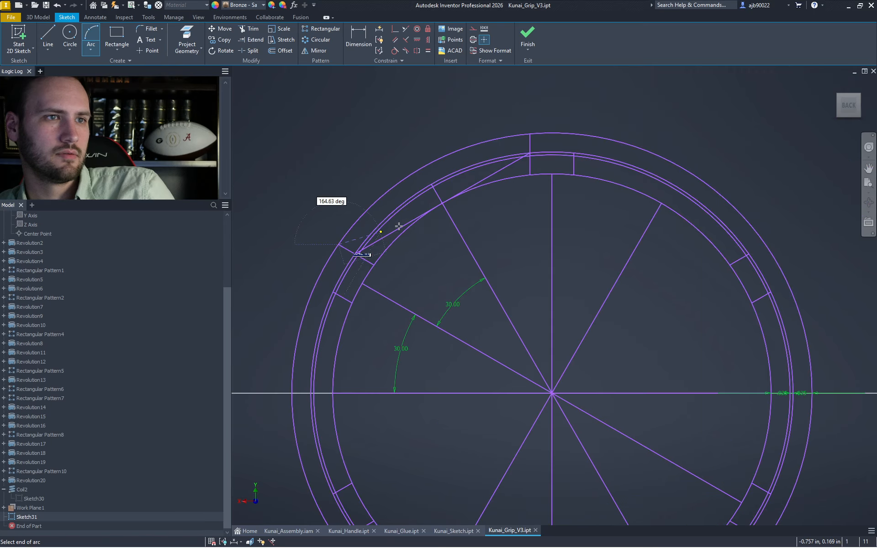
click(530, 133)
click(432, 187)
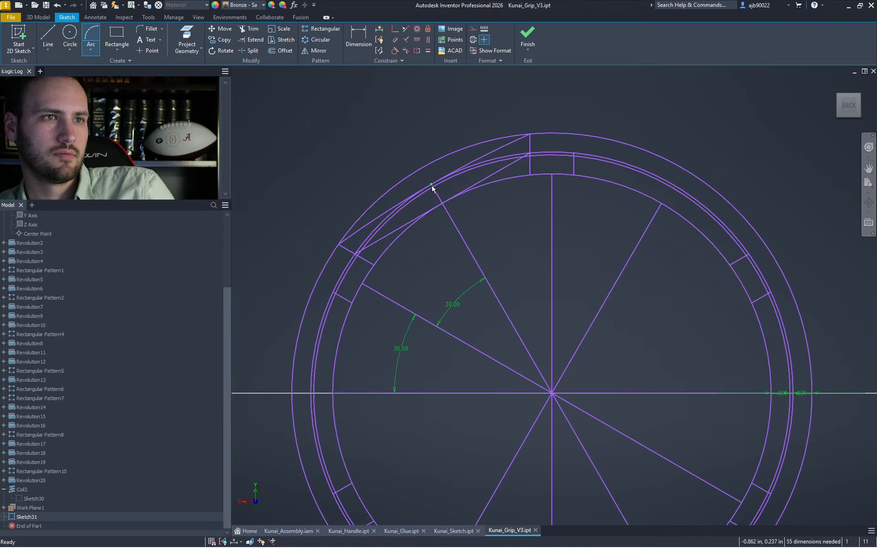
key(Escape)
- Select the two upper-left chord lines
scroll(530, 158, up, 3)
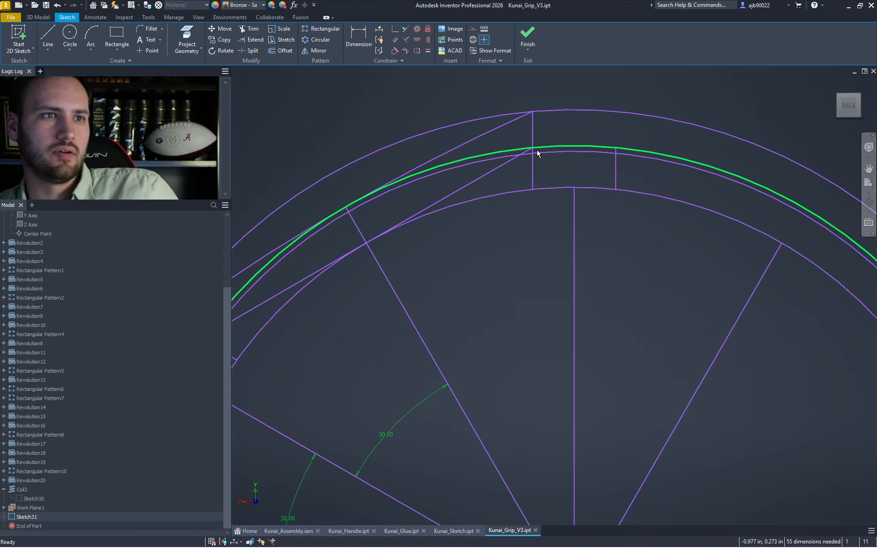
scroll(527, 133, down, 3)
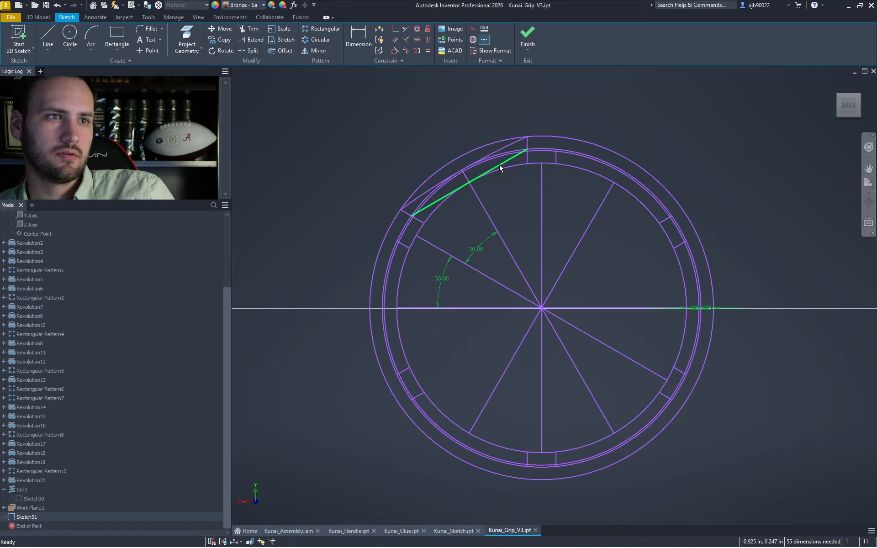
click(498, 165)
ctrl+click(503, 149)
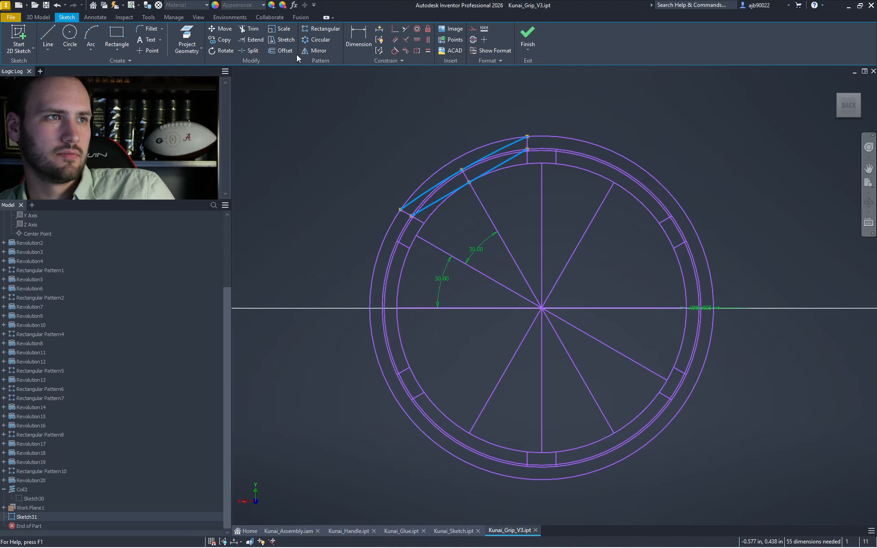
- Circular-pattern the chord pair about the ring centre, 6 copies over 360 deg
click(314, 41)
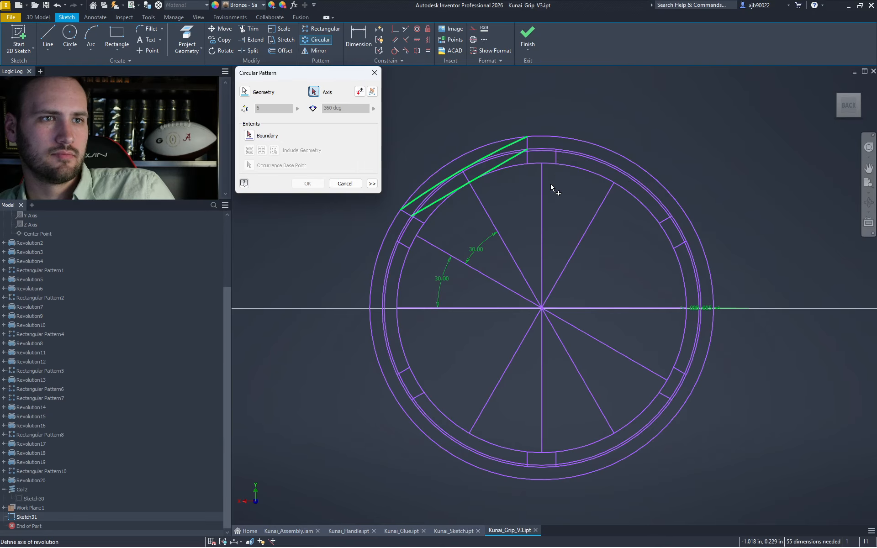
click(542, 309)
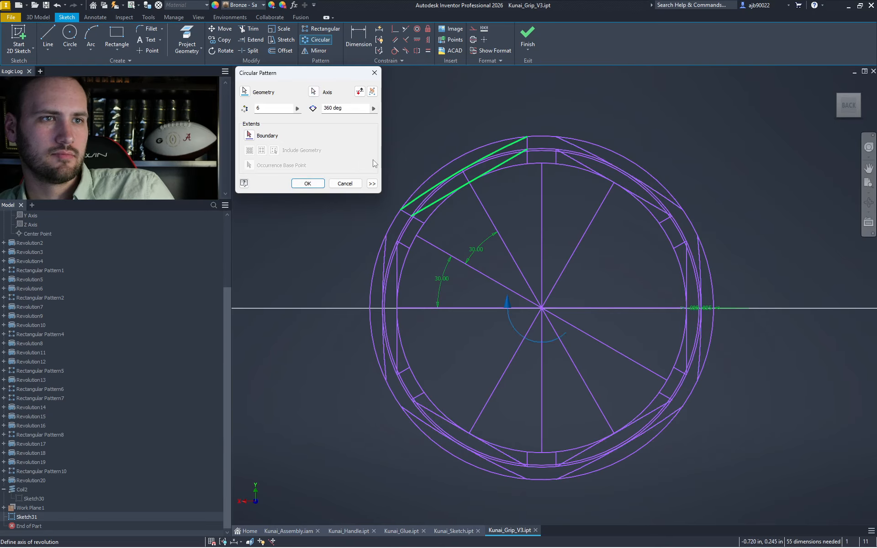
click(318, 183)
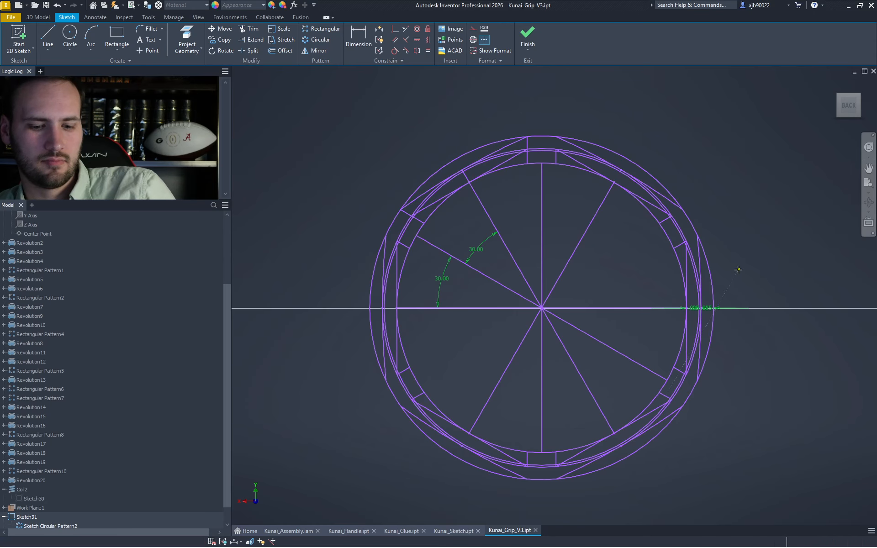
- Draw a short vertical line right of the ring as a mirror axis and select all geometry for mirroring
key(l)
click(756, 307)
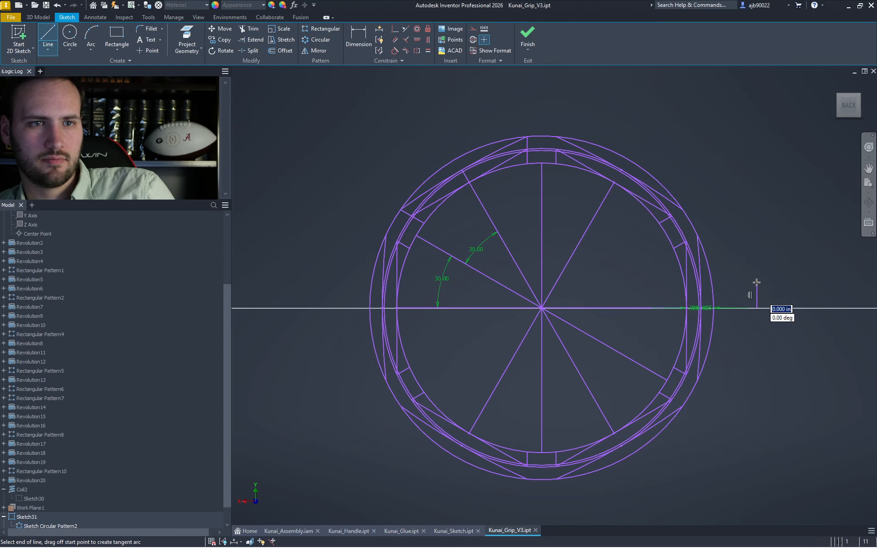
click(757, 282)
key(Escape)
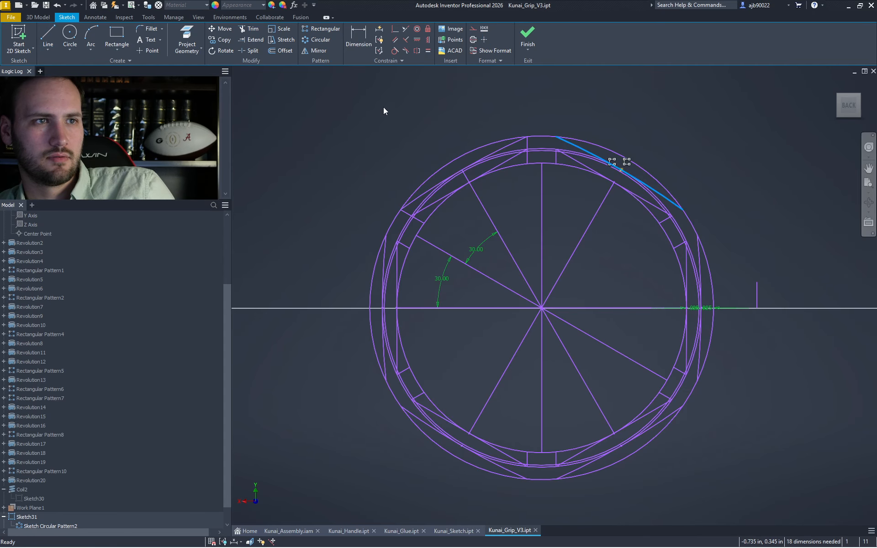
drag(346, 101, 736, 509)
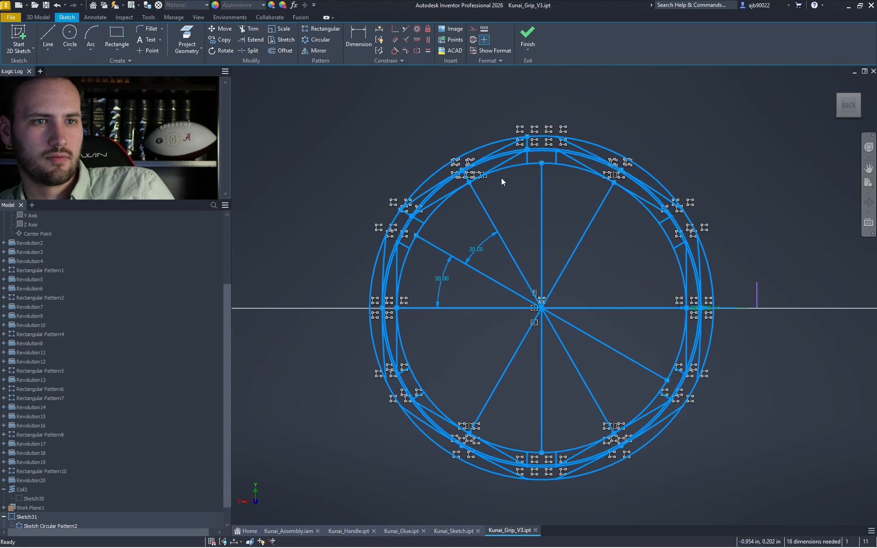
click(315, 50)
click(287, 90)
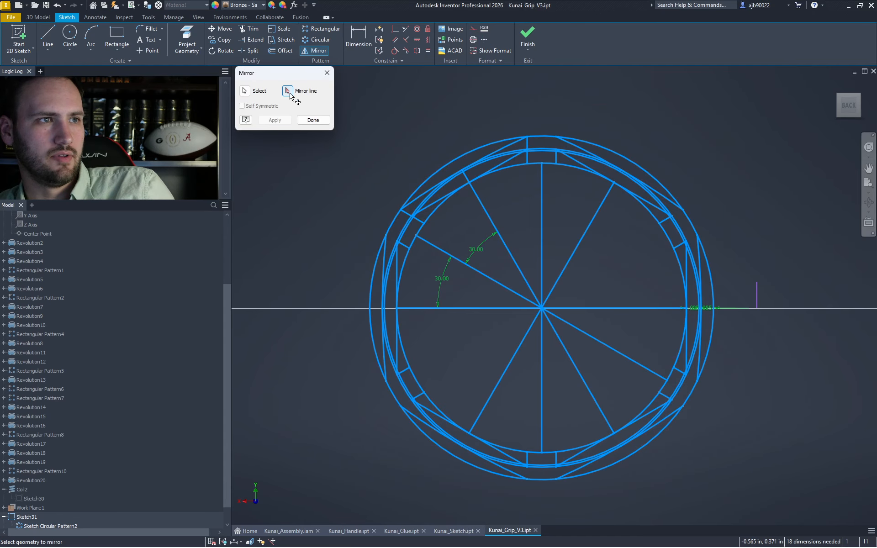
- Mirror the sketch across the vertical line, creating a copy on the right
click(757, 297)
click(275, 121)
key(Escape)
middle_drag(762, 286, 575, 285)
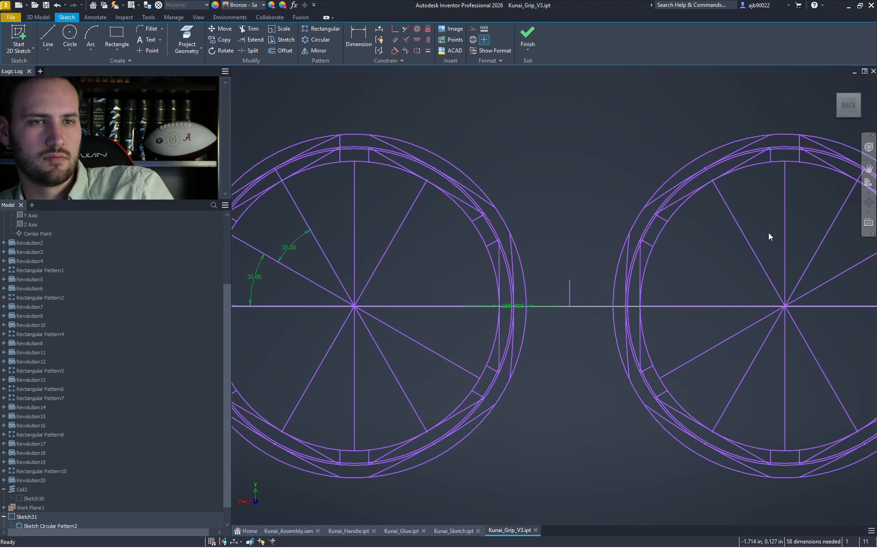
- Delete the right copy's radial lines, outer ring arc and large arcs
drag(848, 329, 728, 245)
key(Delete)
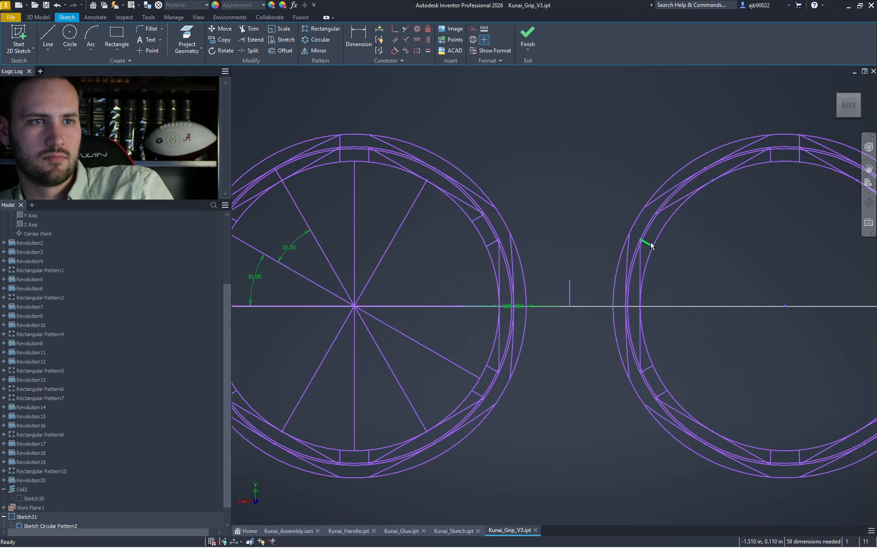
click(646, 229)
key(Delete)
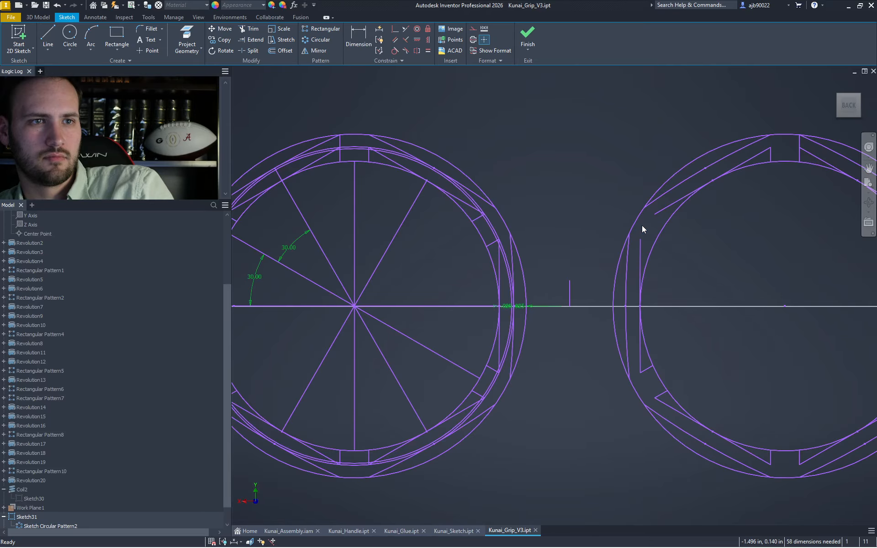
click(633, 218)
key(Delete)
click(654, 231)
key(Delete)
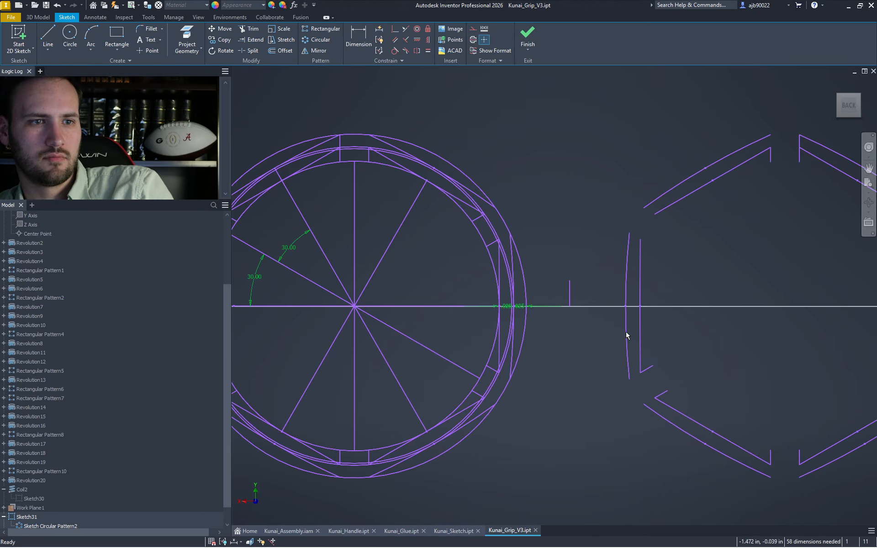
- Delete the copy's leftover angled, vertical, chevron and top short segments
drag(690, 409, 691, 409)
key(Delete)
middle_drag(712, 408, 609, 363)
drag(674, 466, 676, 464)
key(Delete)
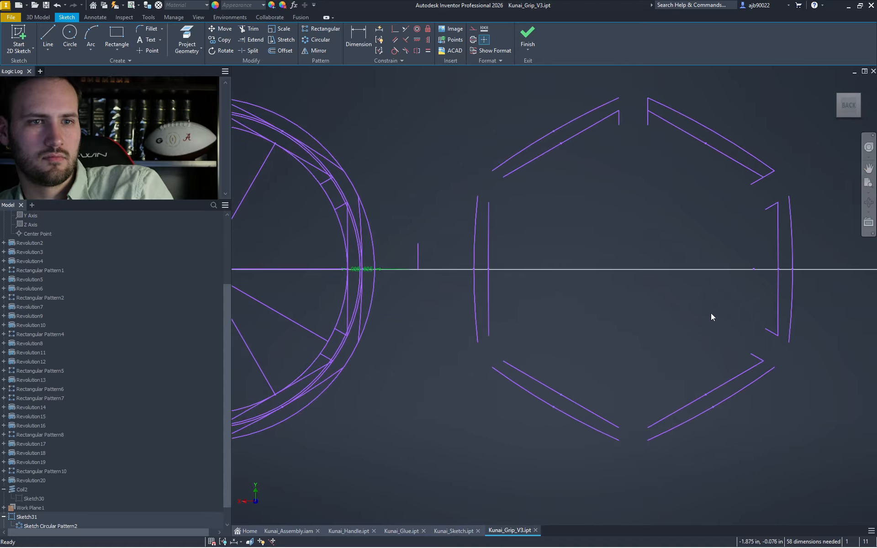
drag(822, 188, 840, 243)
key(Delete)
drag(663, 178, 663, 177)
key(Delete)
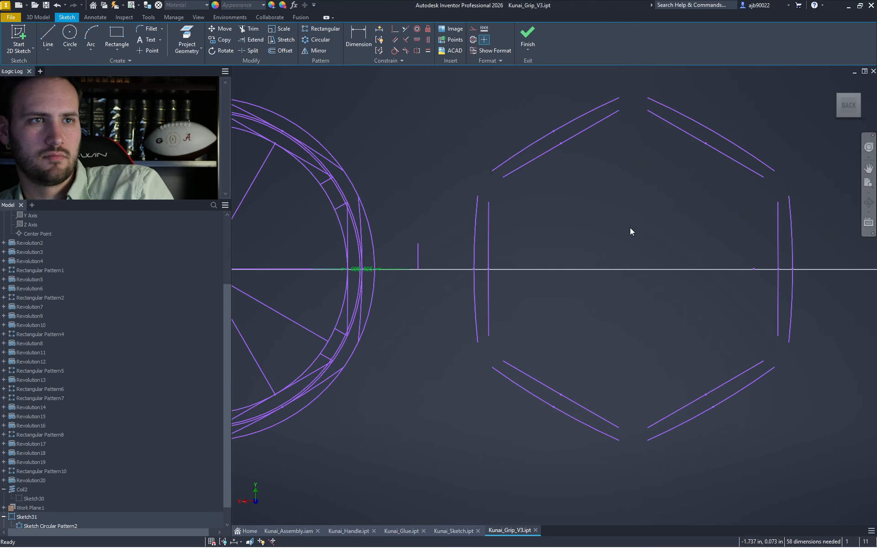
scroll(630, 228, down, 2)
scroll(443, 254, up, 4)
- Remove the circular pattern with Delete Pattern
click(480, 226)
click(488, 235)
right_click(487, 235)
click(488, 207)
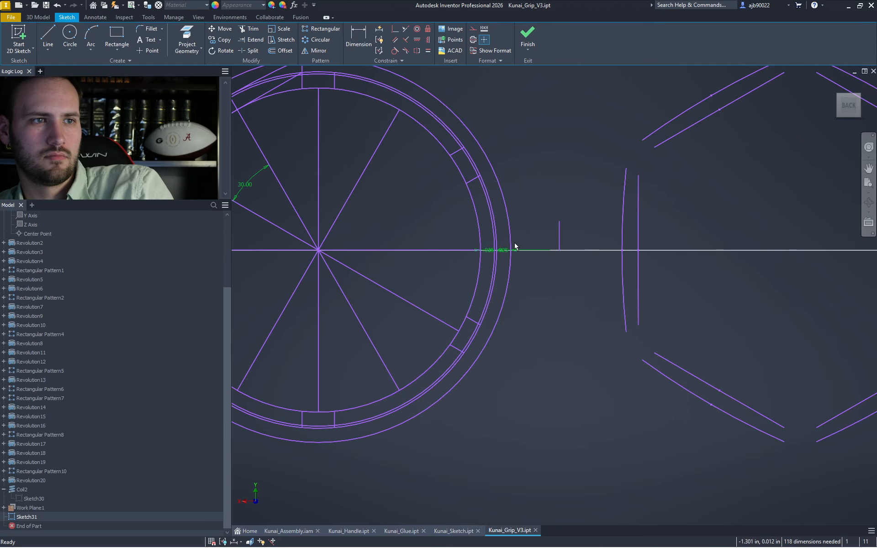
- Delete the two leftover diagonal segments and window-select the remaining hexagon
scroll(513, 246, down, 3)
scroll(478, 247, up, 4)
click(403, 155)
key(Delete)
click(405, 136)
key(Delete)
scroll(428, 171, down, 3)
scroll(574, 222, down, 2)
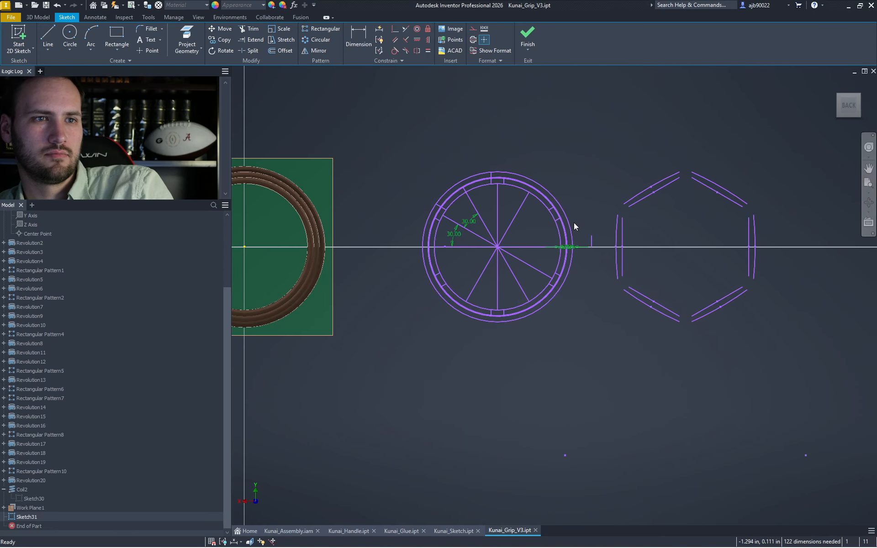
drag(601, 142, 754, 356)
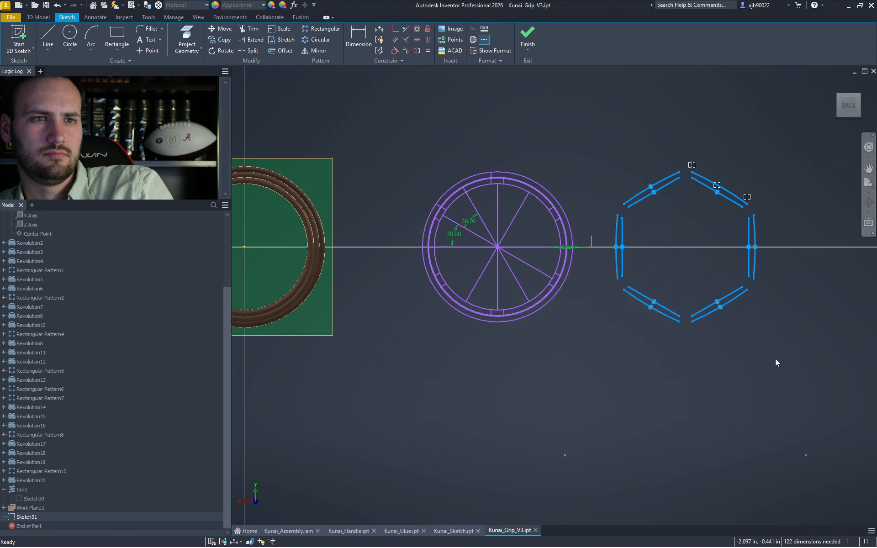
- Cancel the mirror and delete the hexagon segments
click(315, 50)
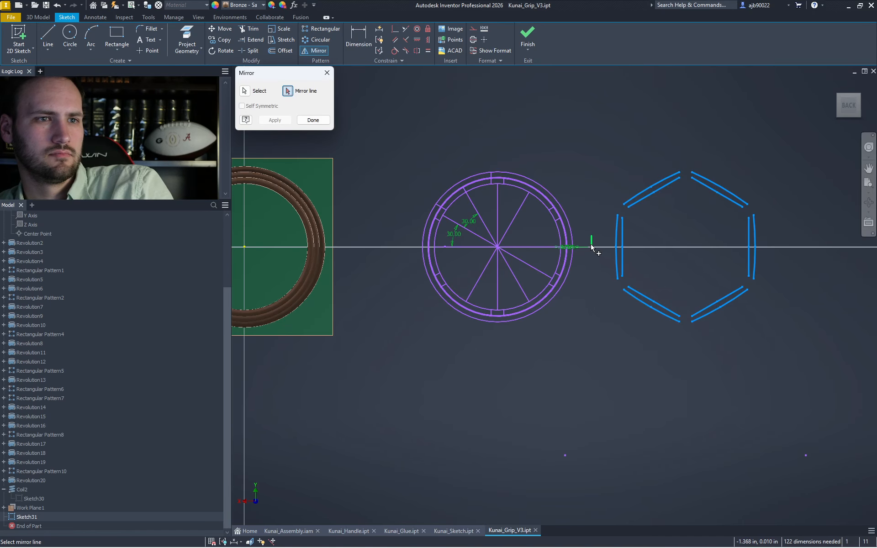
key(Escape)
drag(818, 374, 579, 165)
key(Delete)
- Delete the radial lines and their 30° angle dimensions, keeping the outer circle
scroll(464, 205, up, 8)
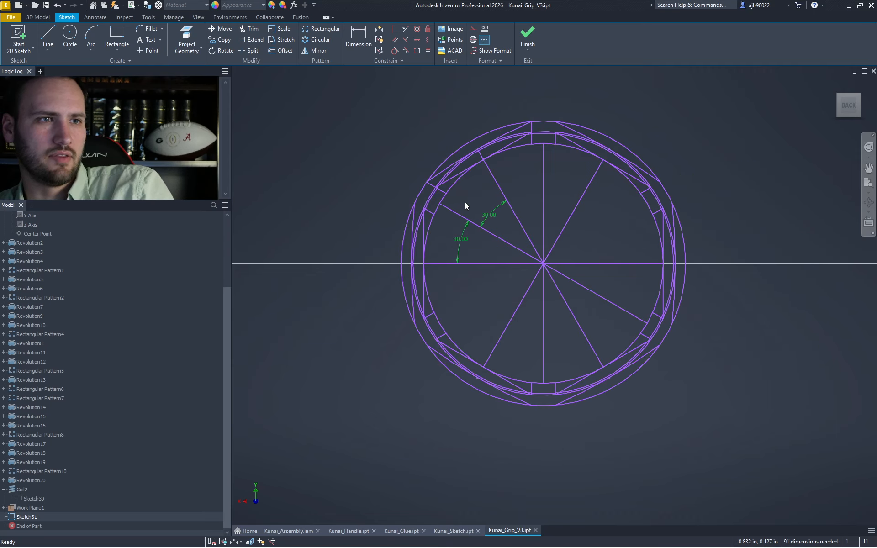
drag(634, 278, 478, 246)
key(Delete)
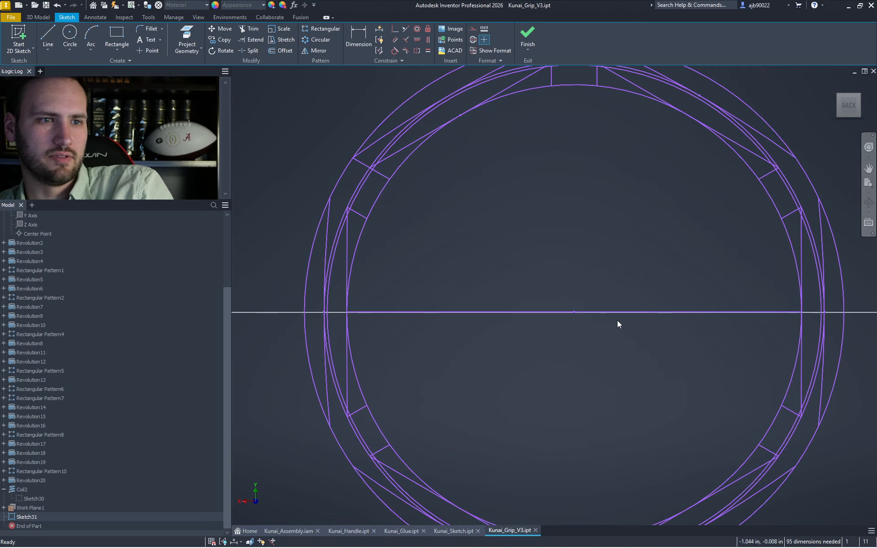
scroll(417, 180, down, 3)
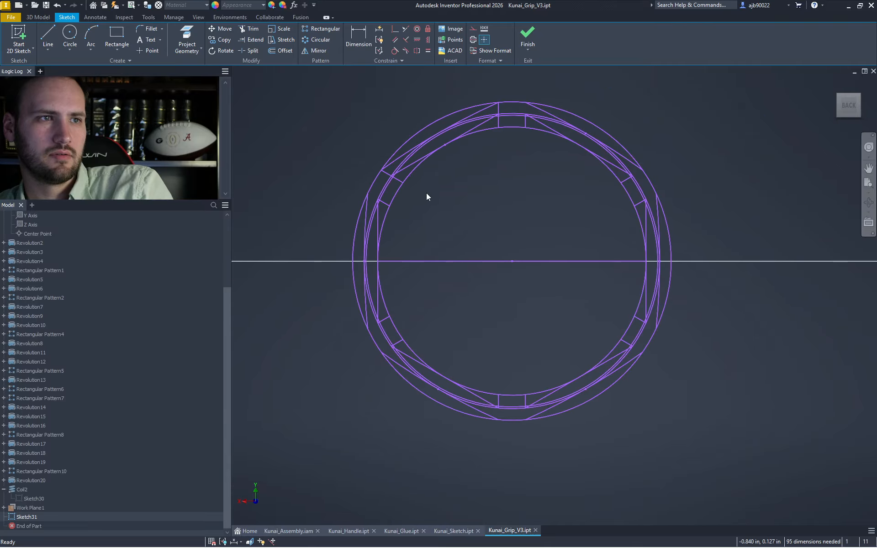
click(431, 123)
scroll(420, 142, up, 3)
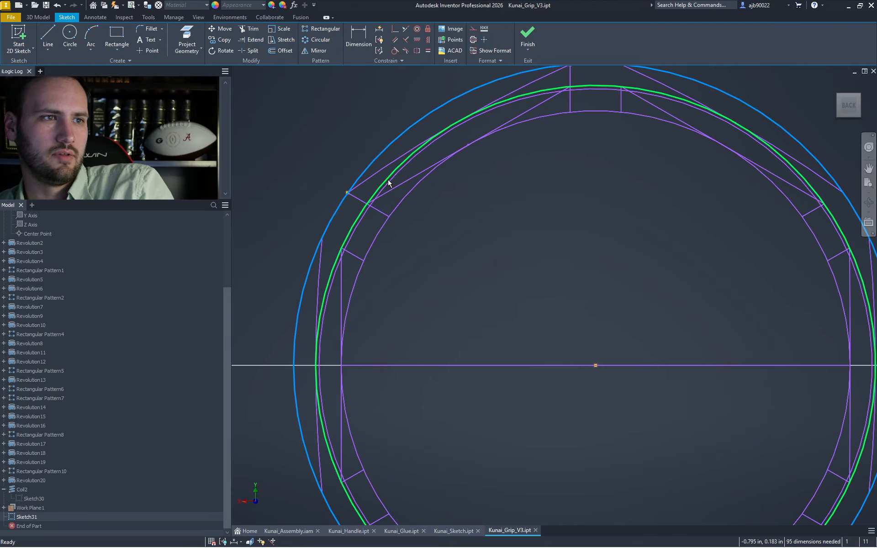
key(Delete)
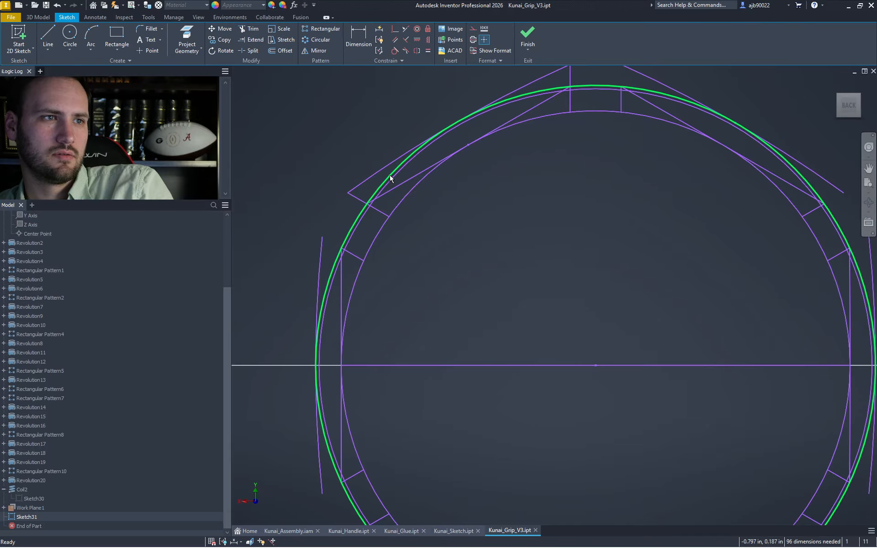
key(ctrl+z)
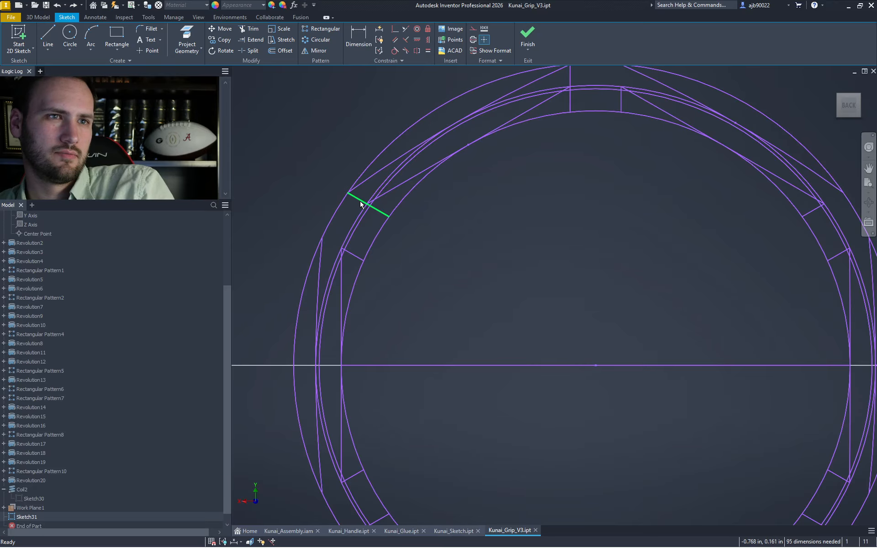
- Delete the short radial lines between the rings along the top, upper-left and upper-right
middle_drag(546, 184, 541, 247)
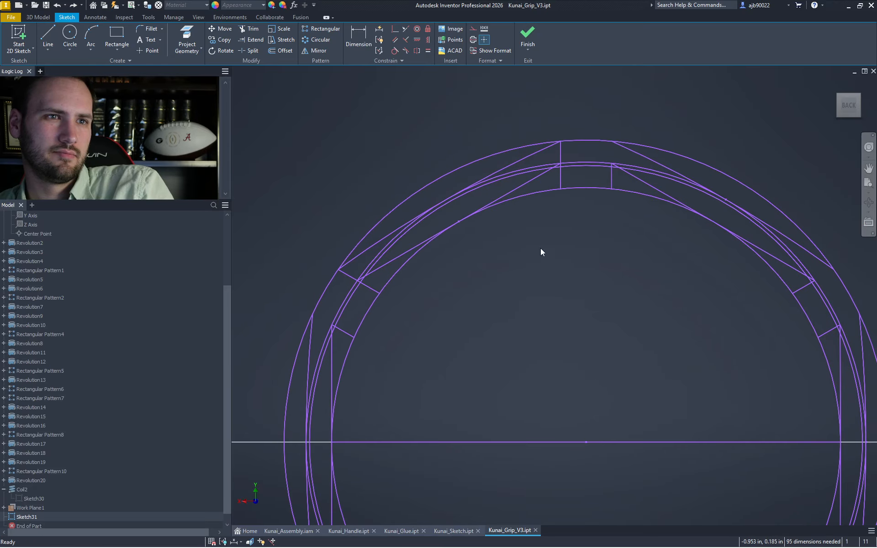
click(561, 174)
key(Delete)
click(612, 176)
key(Delete)
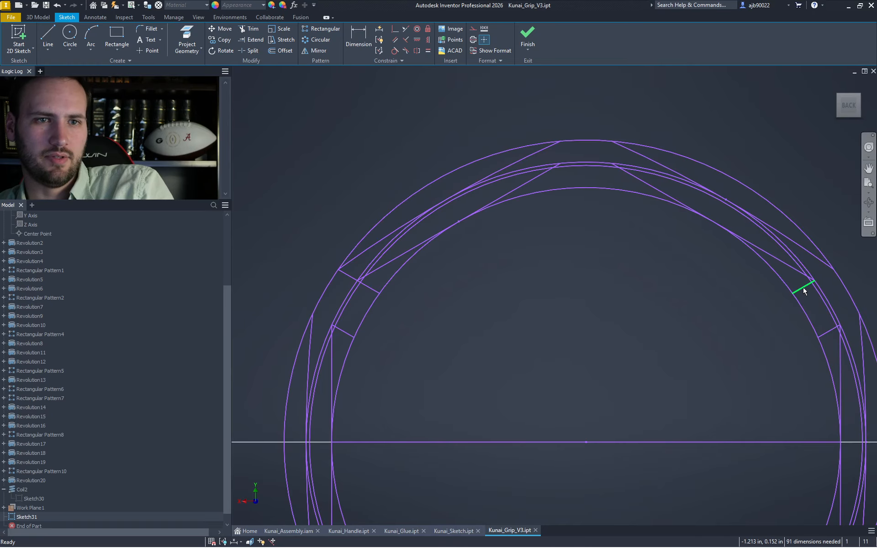
click(805, 292)
key(Delete)
ctrl+click(361, 281)
key(Delete)
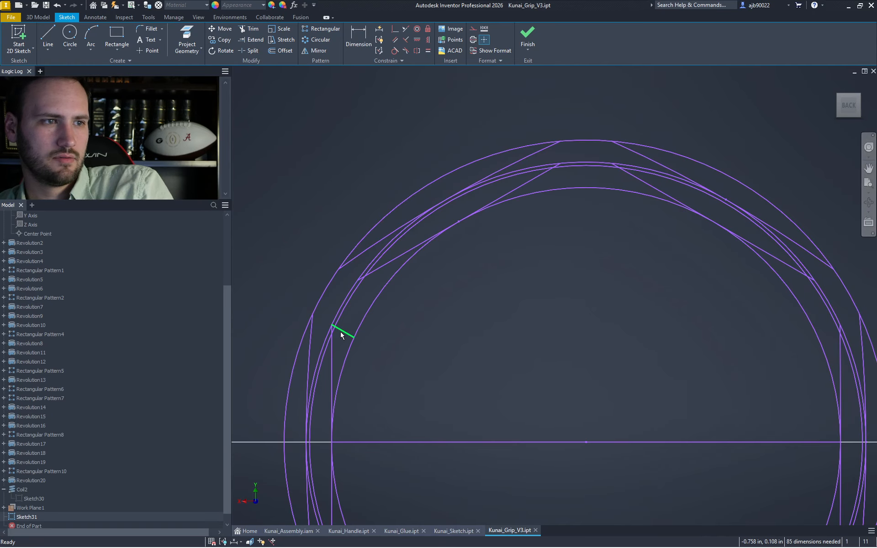
- Delete the remaining short radial lines at the lower-left, bottom and lower-right
middle_drag(525, 394, 495, 227)
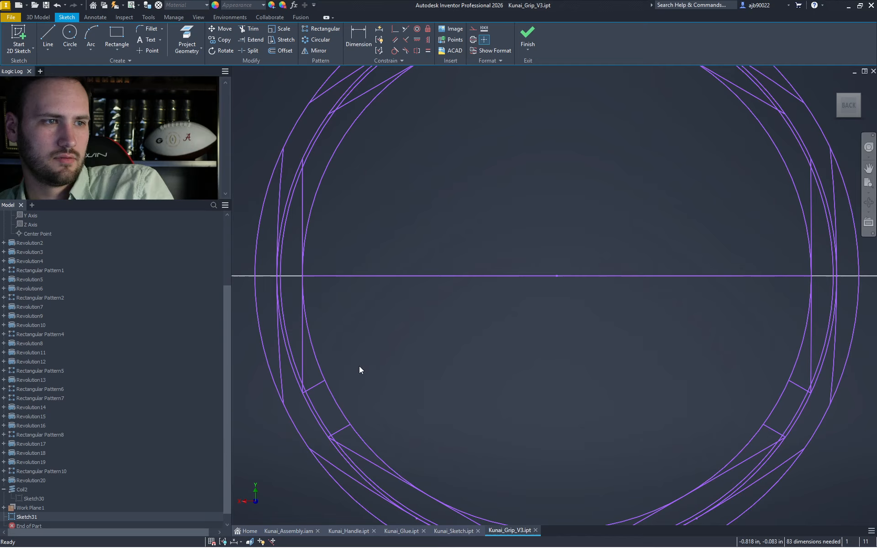
click(320, 387)
key(Delete)
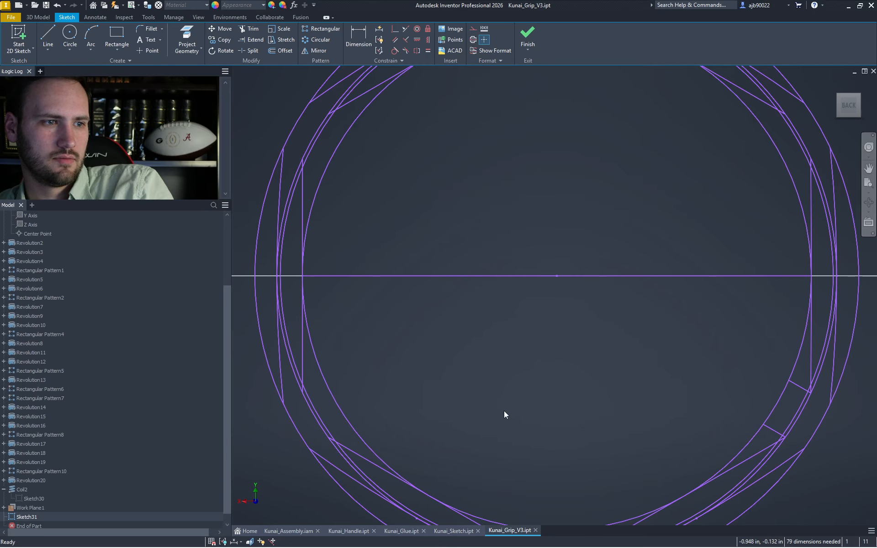
middle_drag(504, 410, 506, 299)
key(Delete)
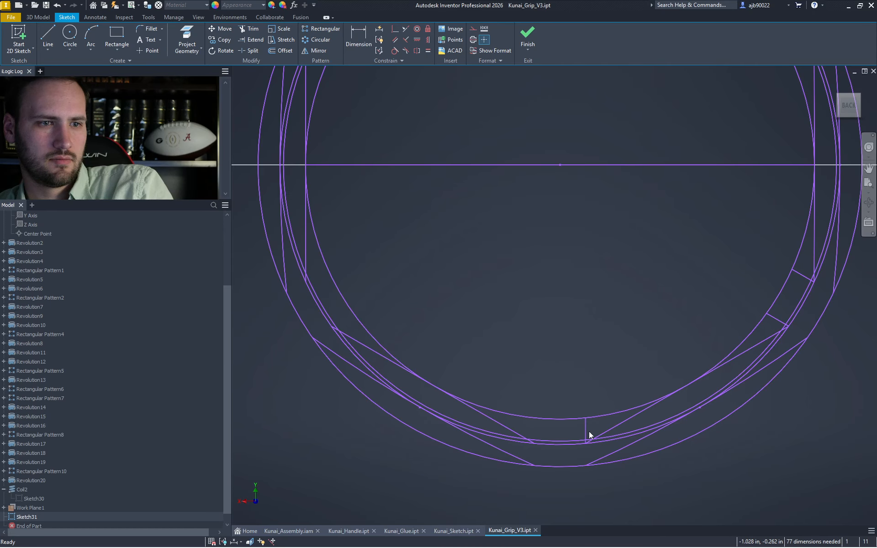
key(Delete)
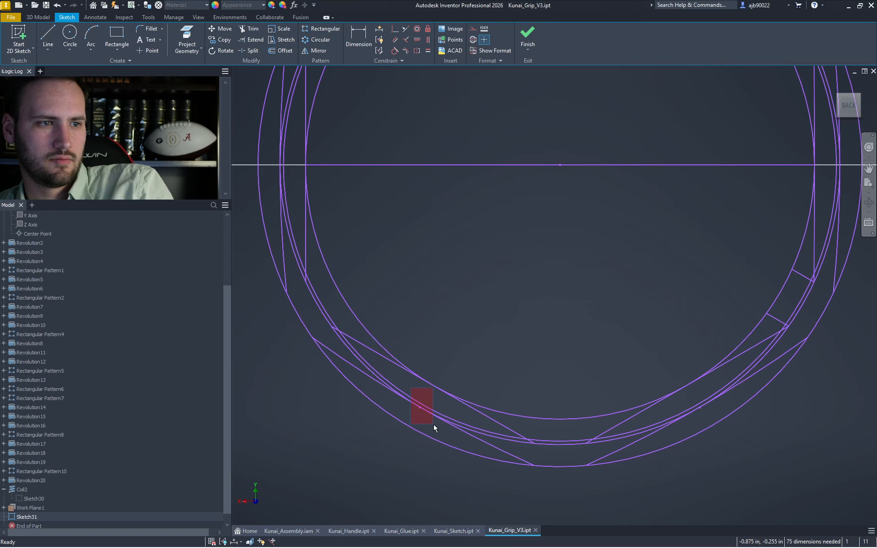
click(778, 320)
key(Delete)
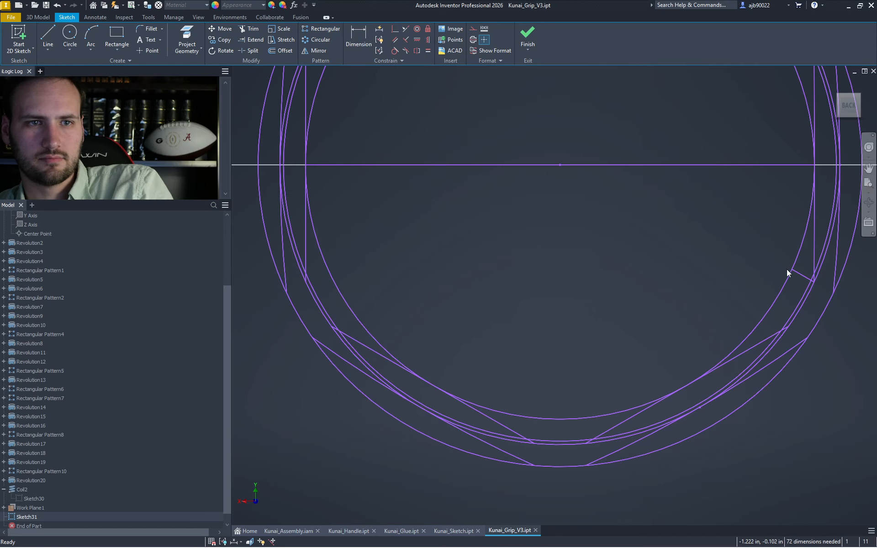
click(799, 275)
key(Delete)
scroll(625, 196, down, 1)
middle_drag(627, 211, 638, 377)
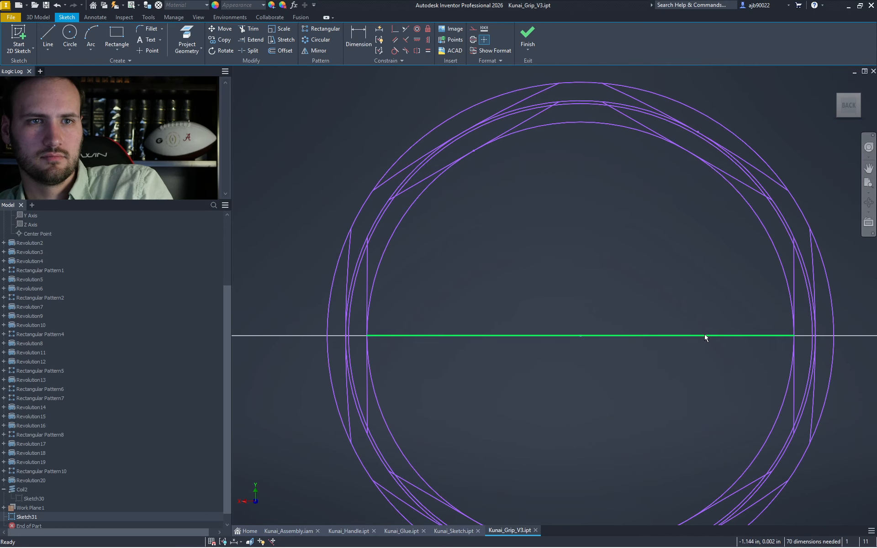
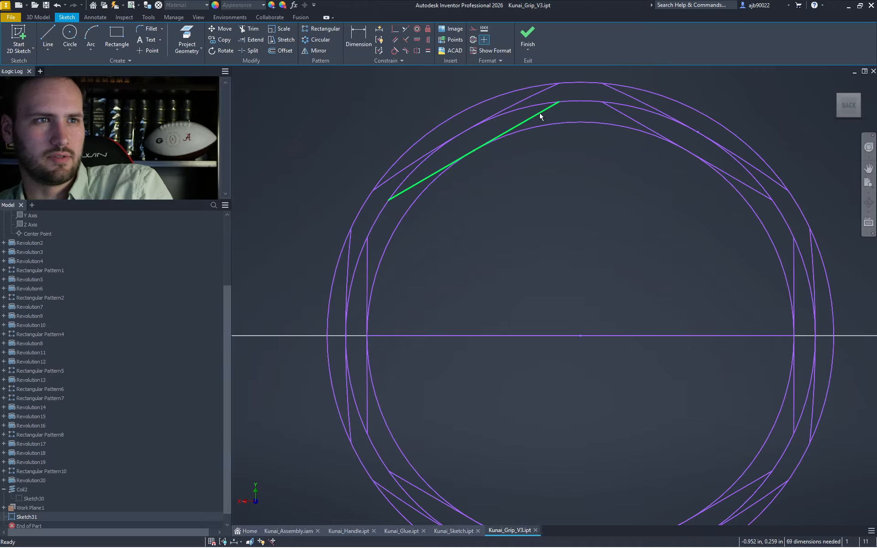
- Trim the middle circle's arcs between the slivers all around the ring
middle_drag(514, 157, 527, 178)
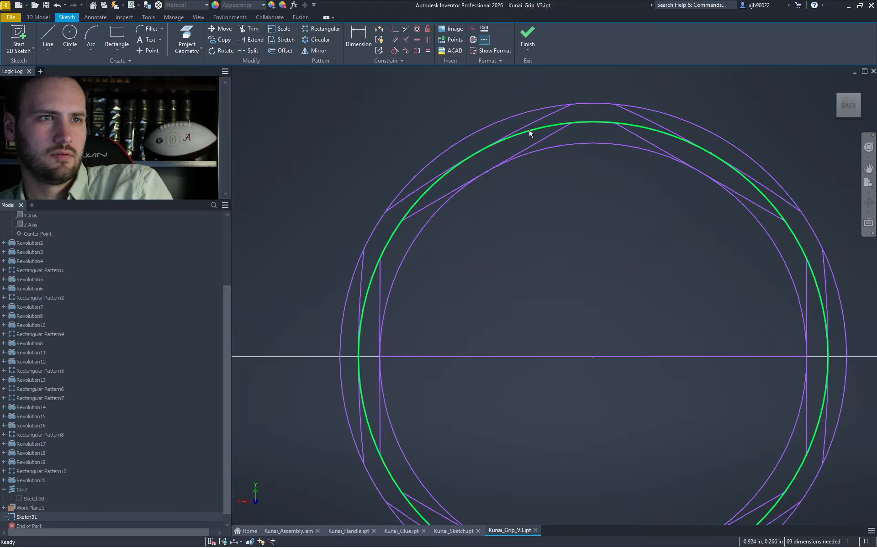
key(x)
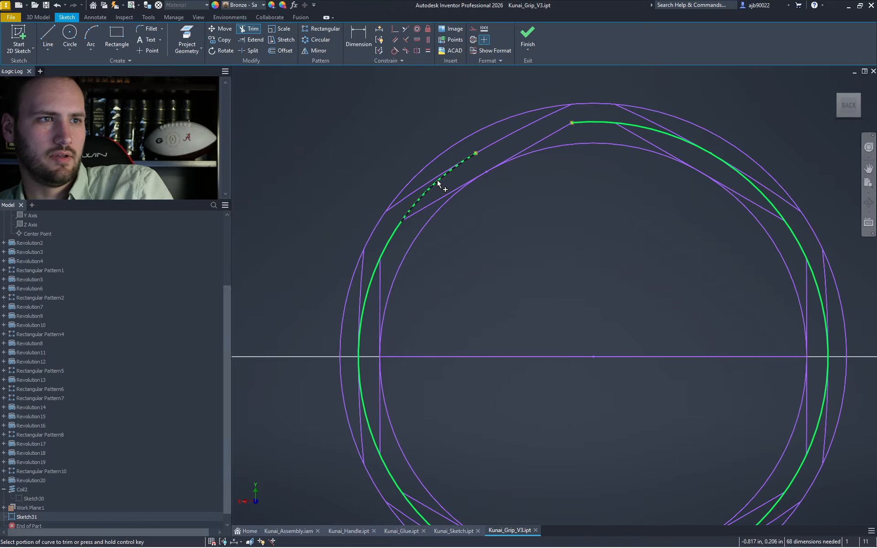
click(445, 187)
click(685, 144)
click(773, 205)
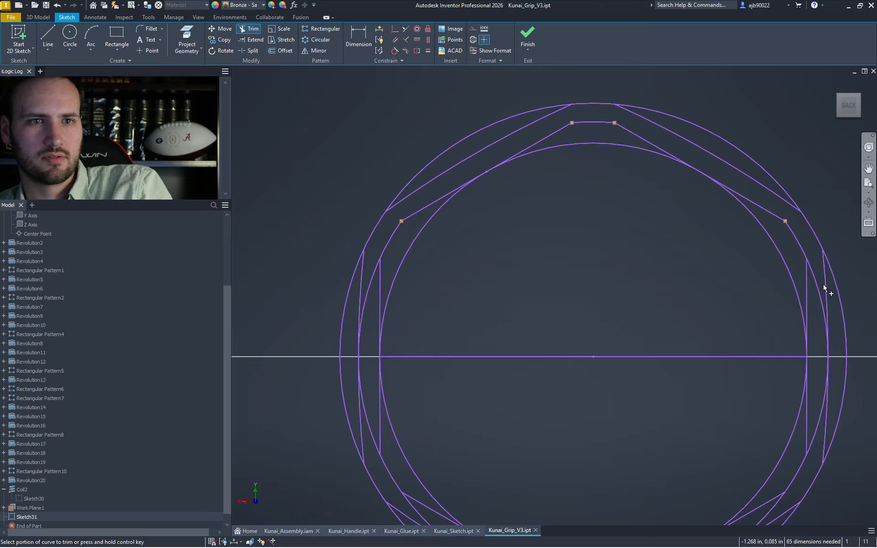
click(816, 289)
mouse_move(841, 399)
middle_down()
mouse_move(833, 301)
mouse_move(836, 313)
mouse_move(834, 346)
mouse_move(817, 292)
middle_up()
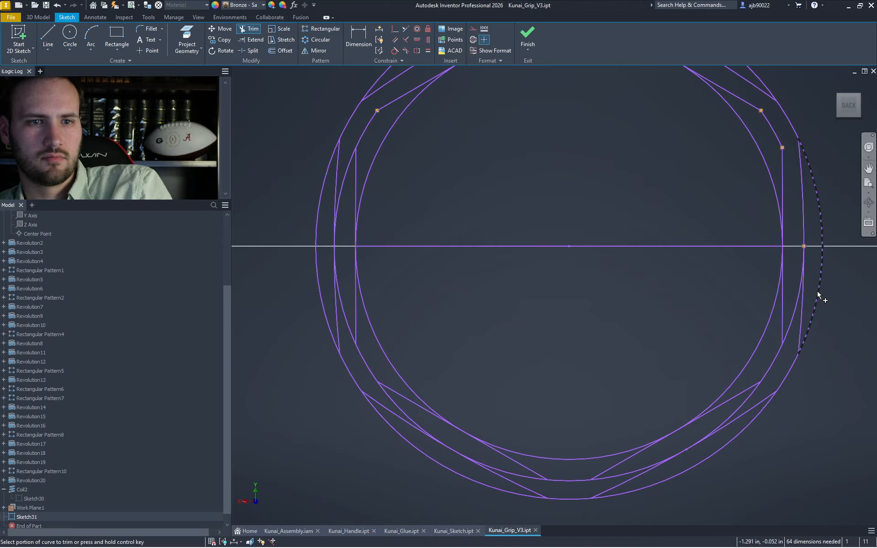
click(793, 325)
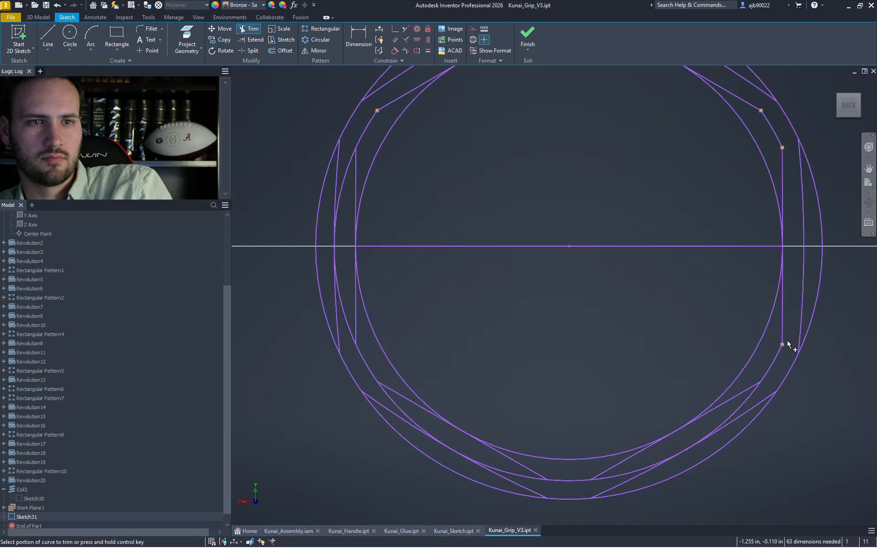
click(742, 406)
click(537, 484)
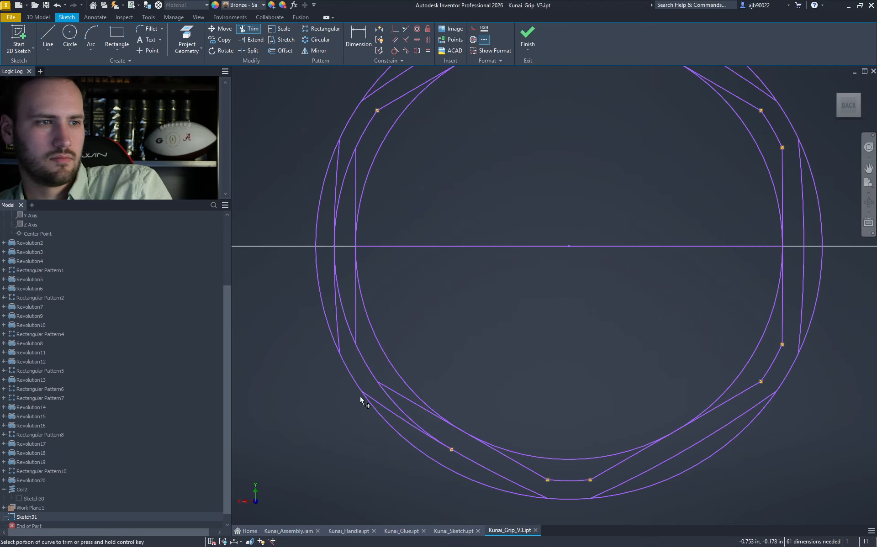
click(351, 301)
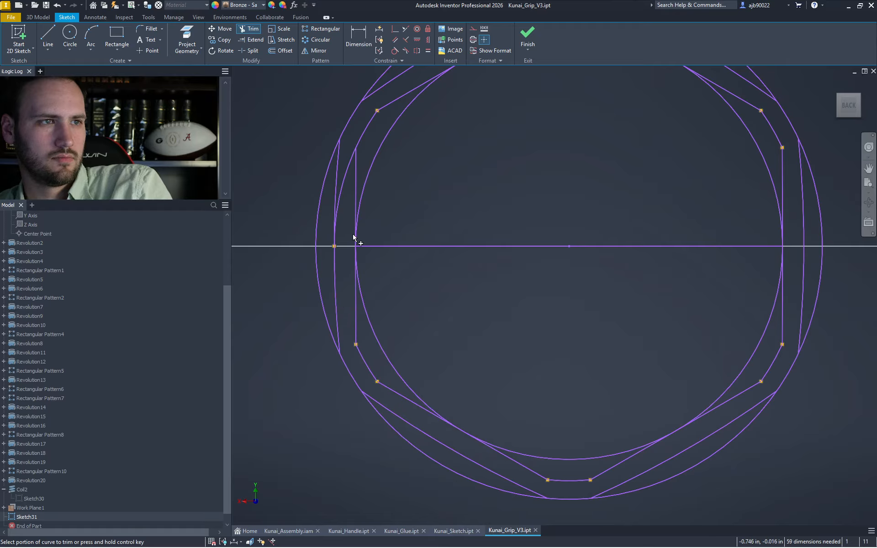
scroll(376, 178, down, 5)
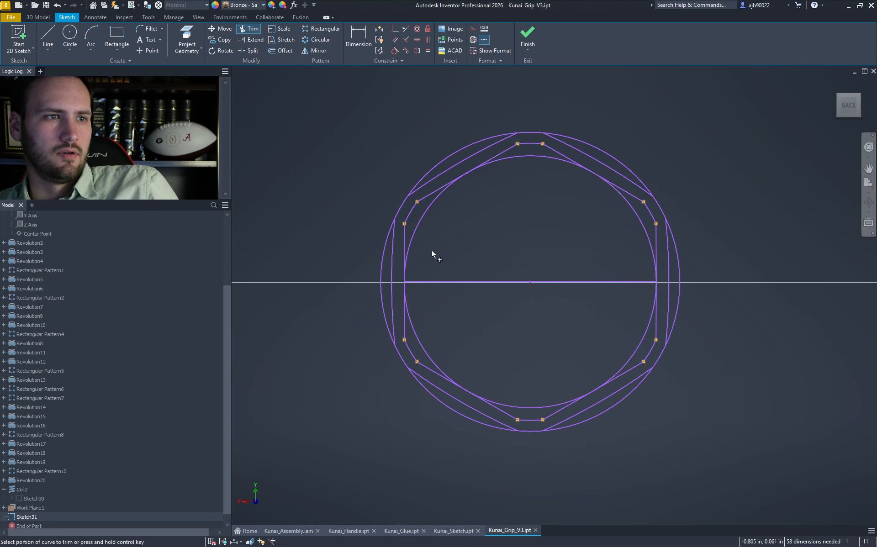
key(Escape)
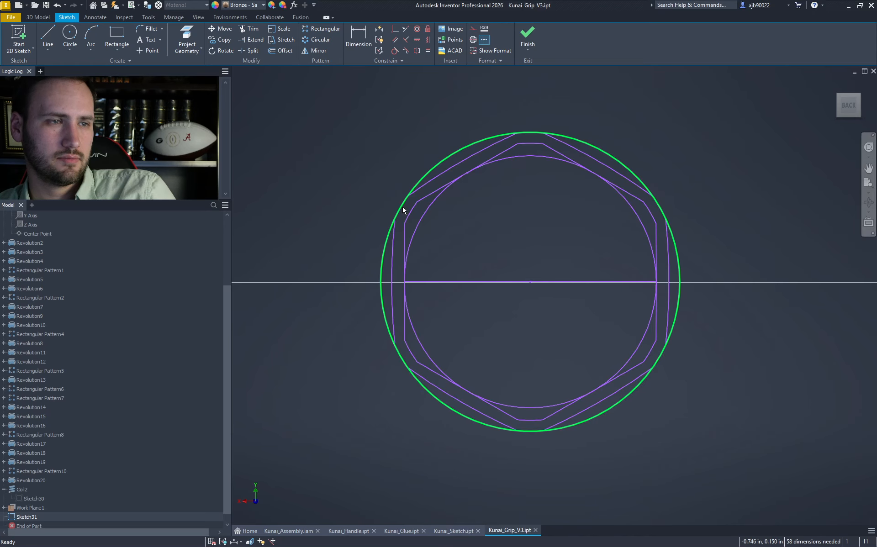
- Trim the outer circle's left, top, upper-right, lower-right, bottom and lower-left arcs
key(x)
click(401, 207)
click(529, 133)
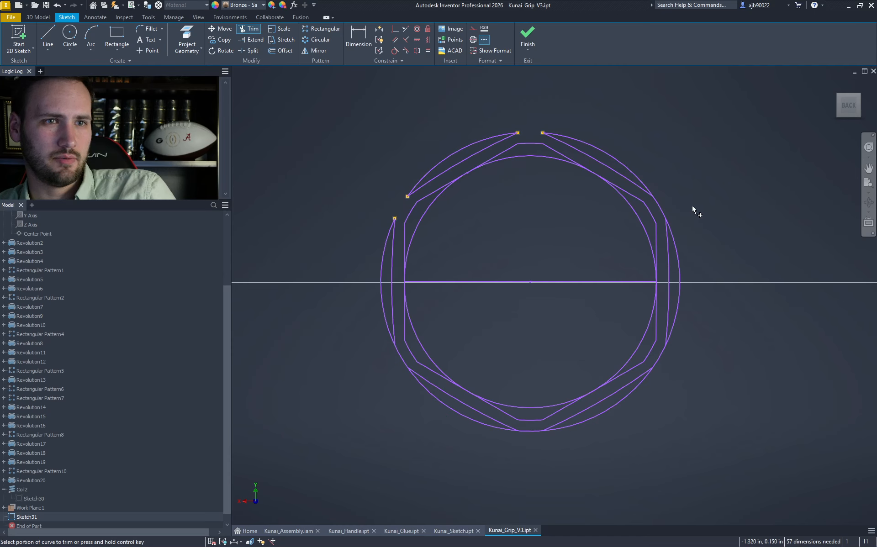
click(659, 206)
click(660, 357)
click(529, 433)
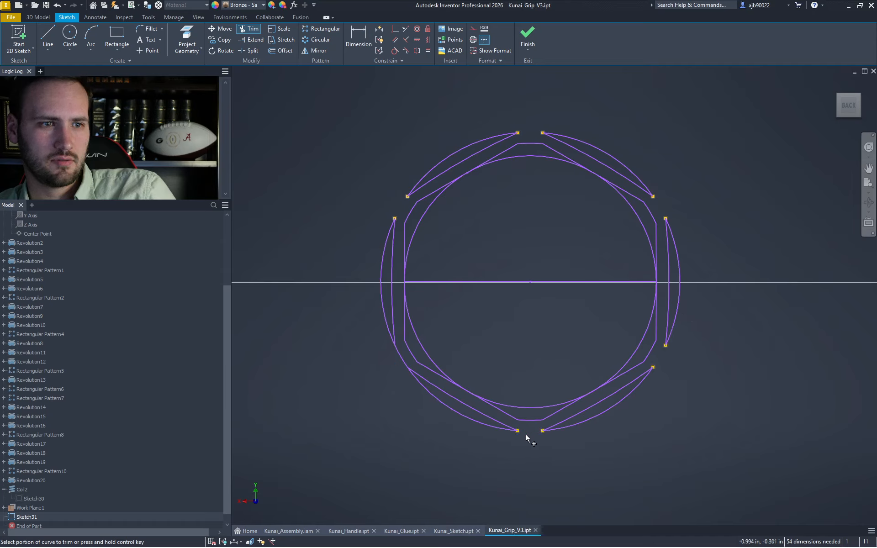
click(401, 358)
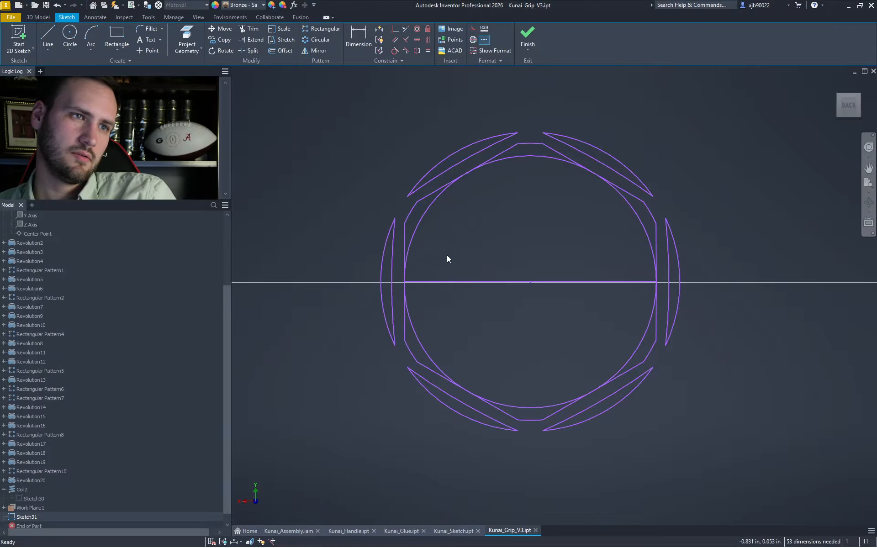
- Window-select the whole crescent sliver profile in Sketch31
middle_drag(458, 254, 499, 243)
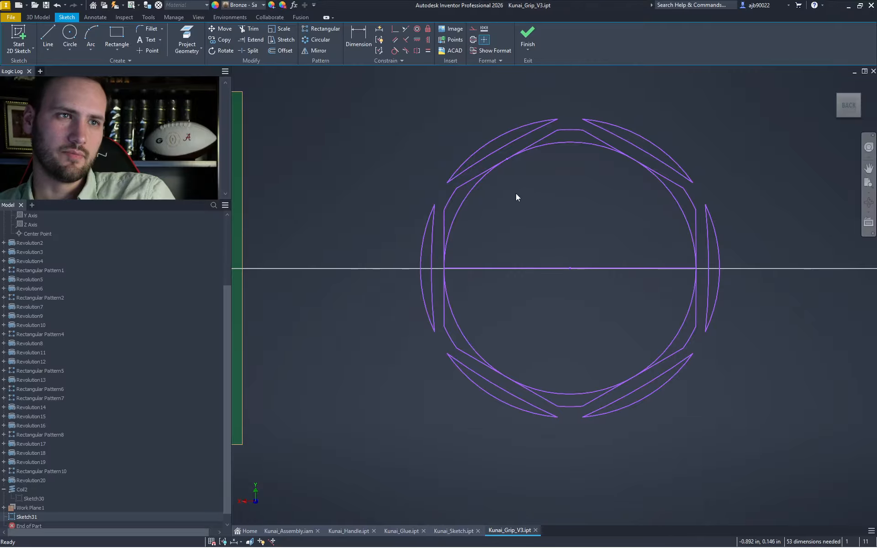
scroll(568, 131, up, 2)
scroll(566, 132, down, 6)
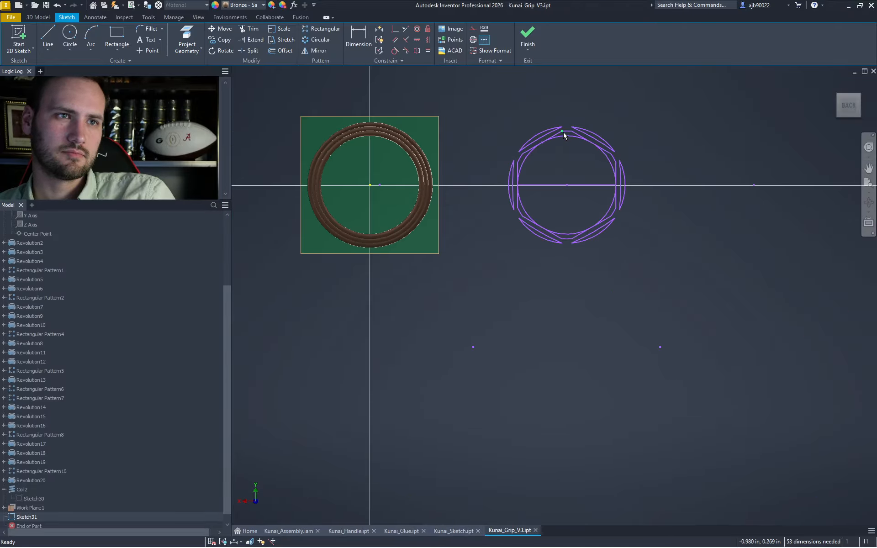
scroll(565, 133, up, 3)
scroll(566, 133, down, 5)
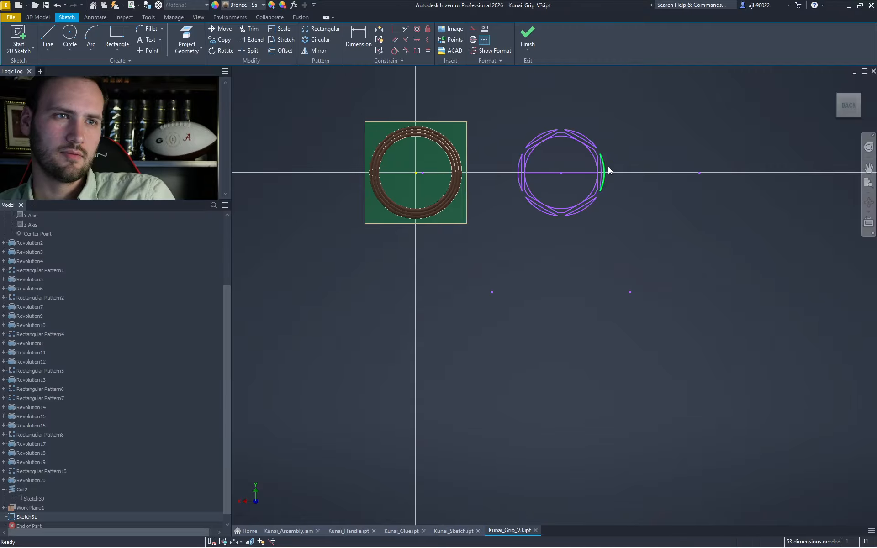
drag(637, 242, 503, 113)
drag(679, 372, 457, 283)
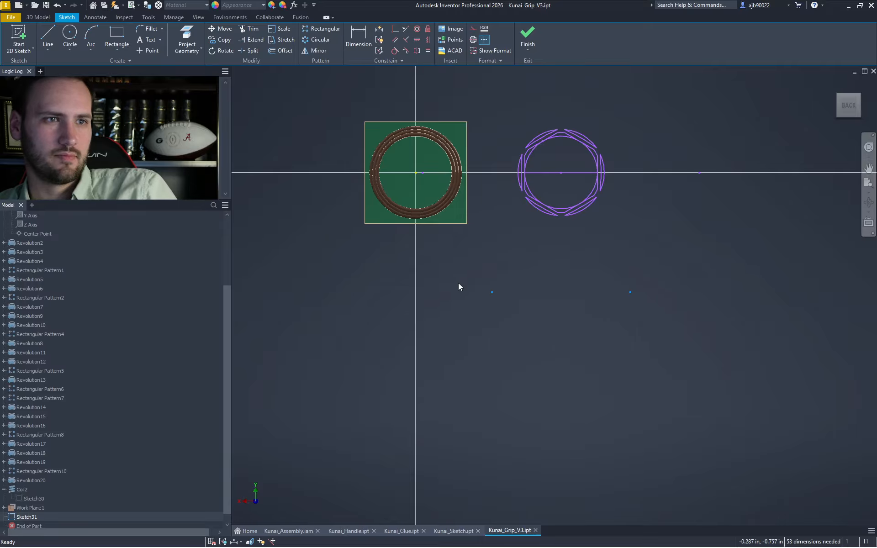
mouse_move(711, 359)
mouse_down()
mouse_move(626, 238)
mouse_move(665, 290)
mouse_up()
drag(681, 245, 506, 111)
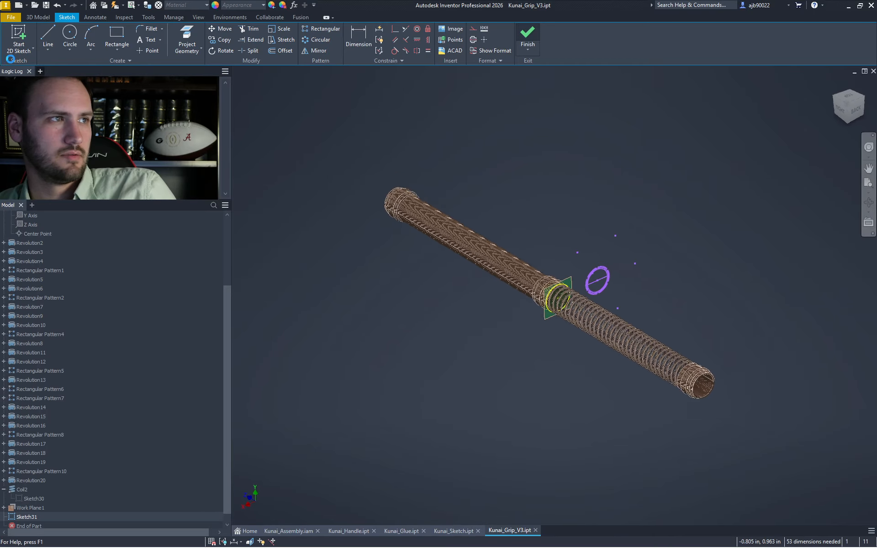
- Paste the sliver profile into a new Sketch32 on the work plane and hide Sketch31
click(585, 288)
click(656, 295)
click(528, 36)
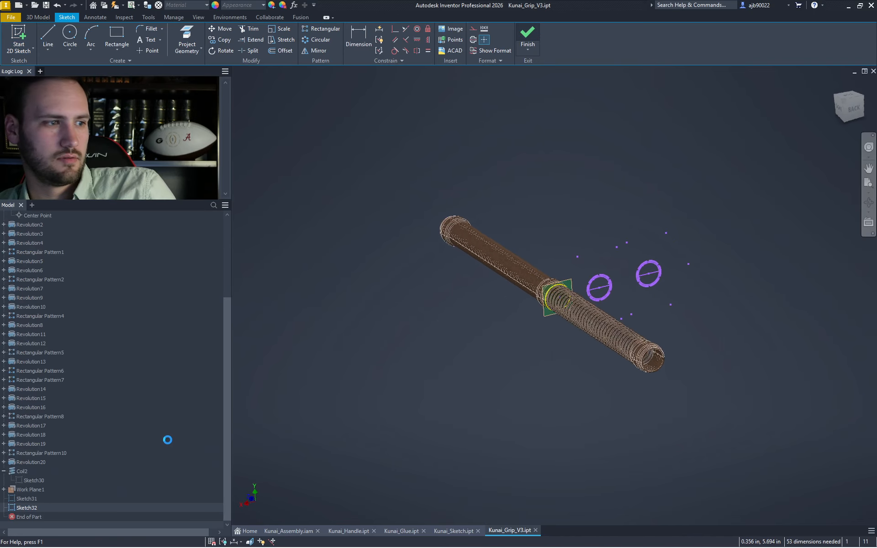
right_click(23, 499)
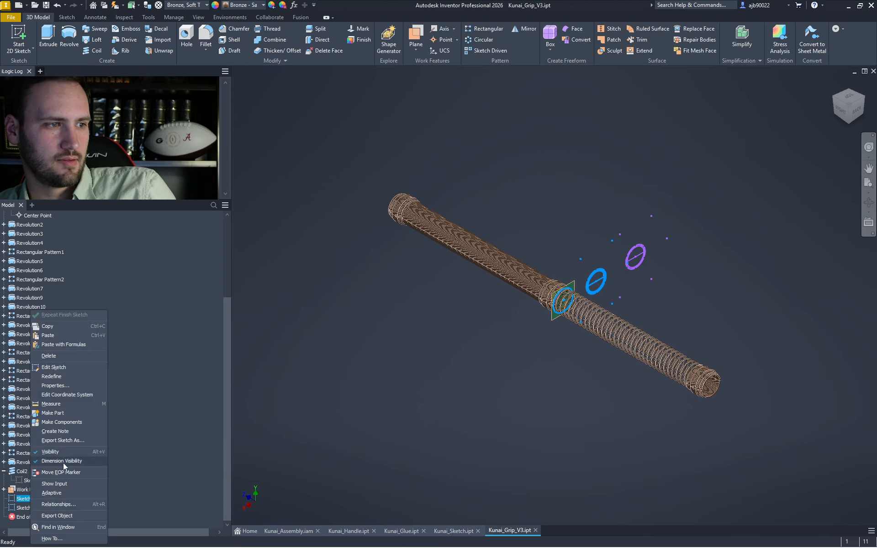
click(60, 450)
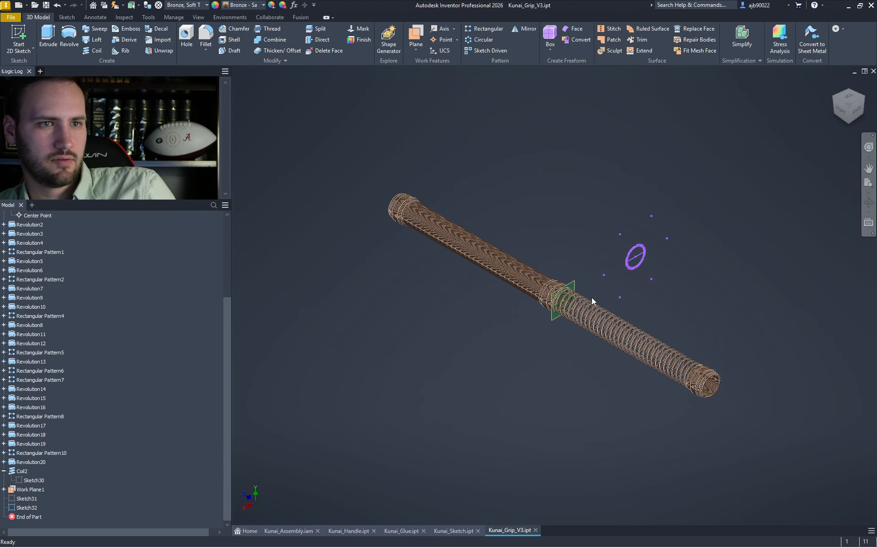
- Move Sketch32's sliver profile so its pattern centre sits on the grip's origin
double_click(27, 507)
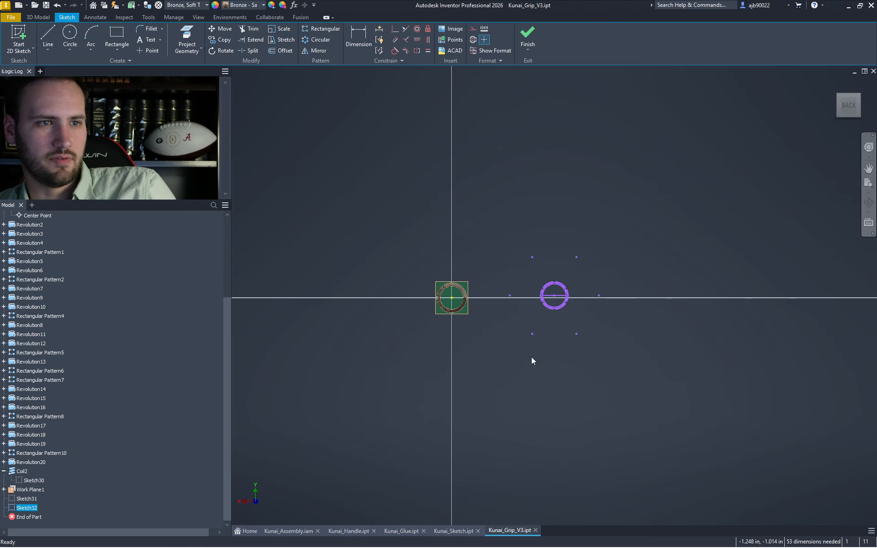
drag(616, 372, 482, 195)
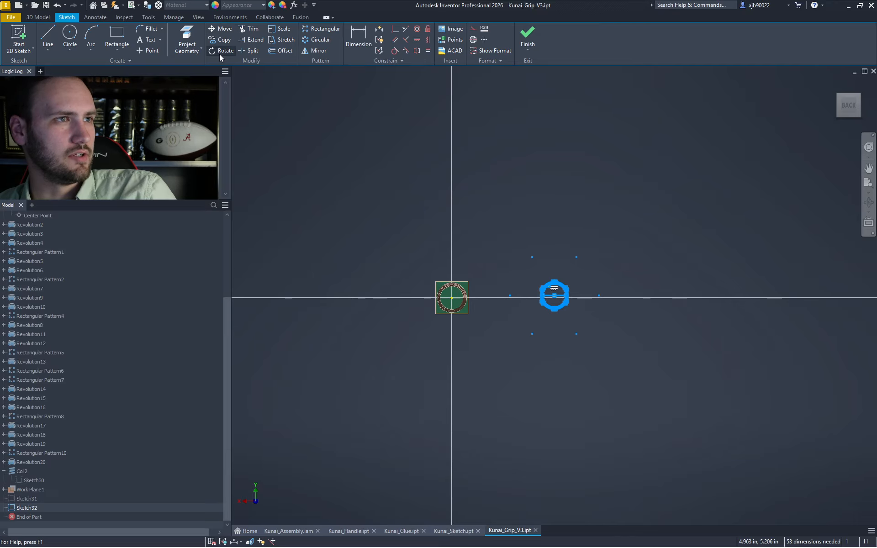
click(222, 29)
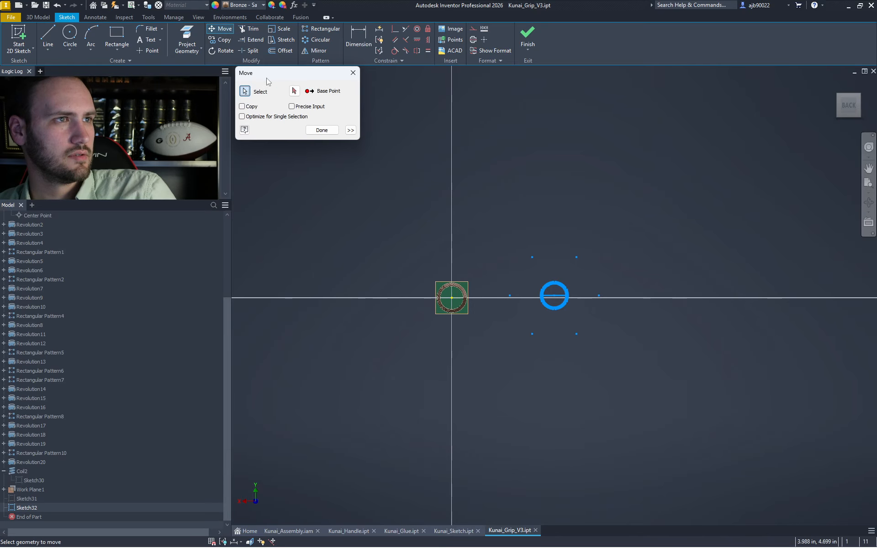
click(297, 92)
scroll(550, 301, down, 5)
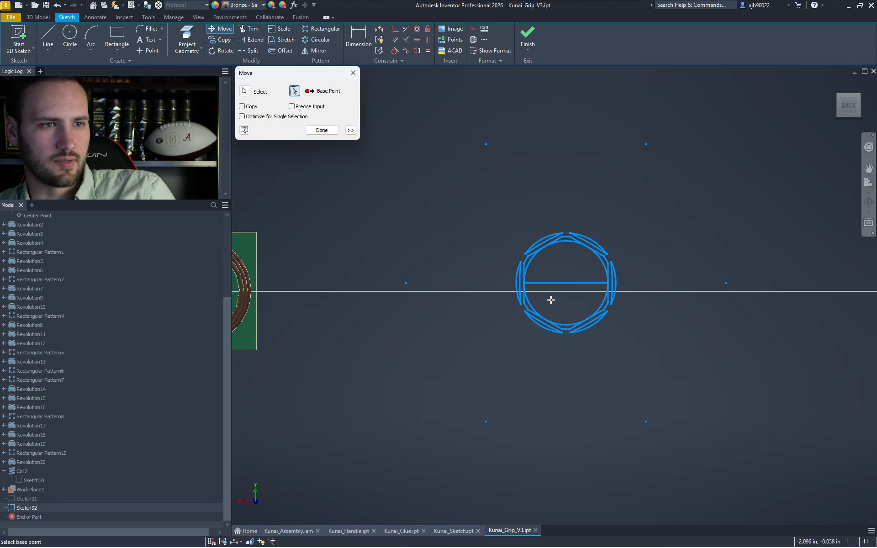
click(565, 284)
scroll(566, 283, up, 2)
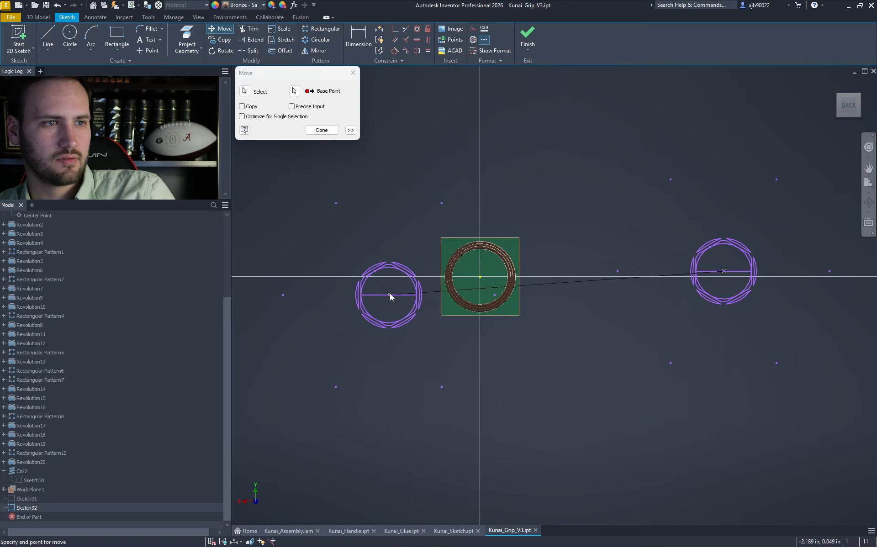
scroll(390, 293, down, 2)
click(557, 265)
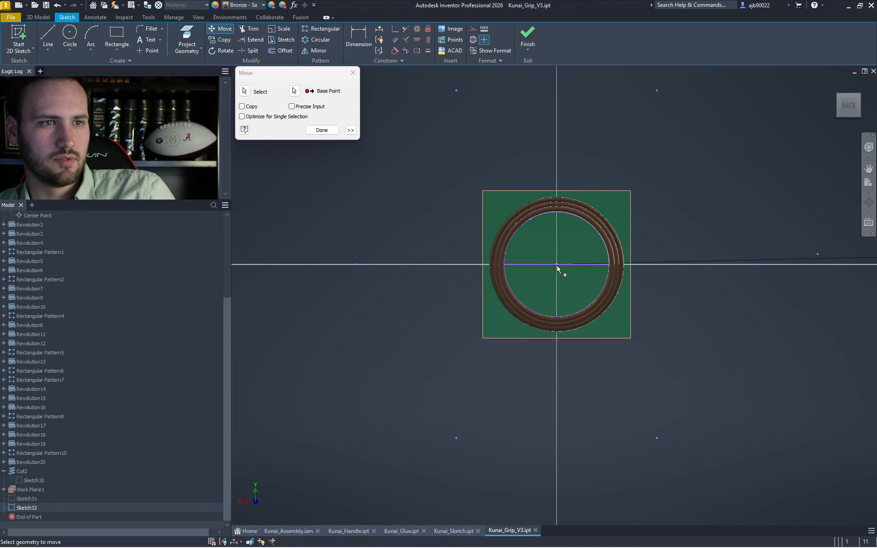
key(Escape)
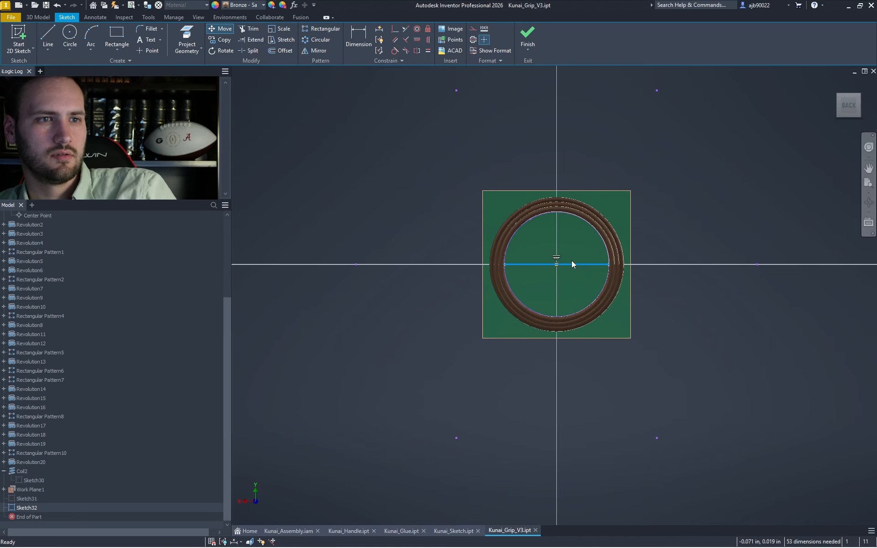
- Finish Sketch32 and hide Work Plane1
click(532, 39)
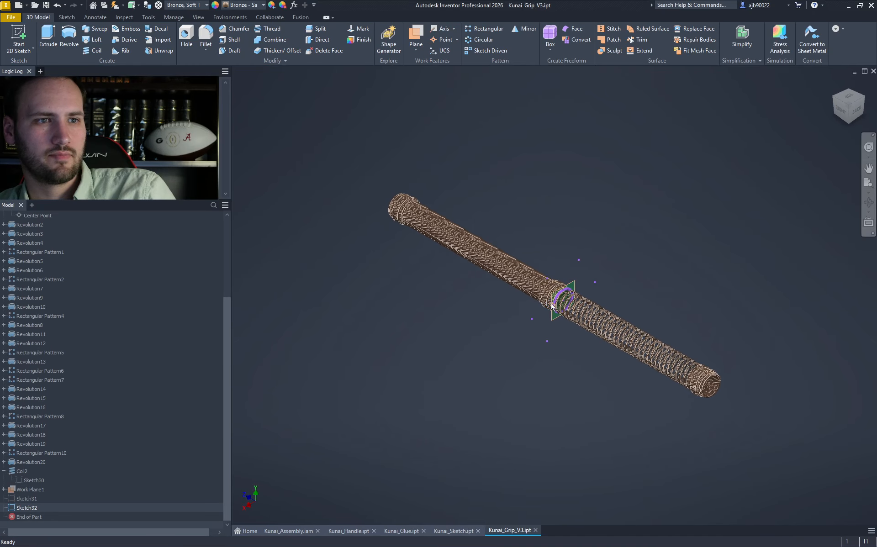
scroll(605, 301, down, 5)
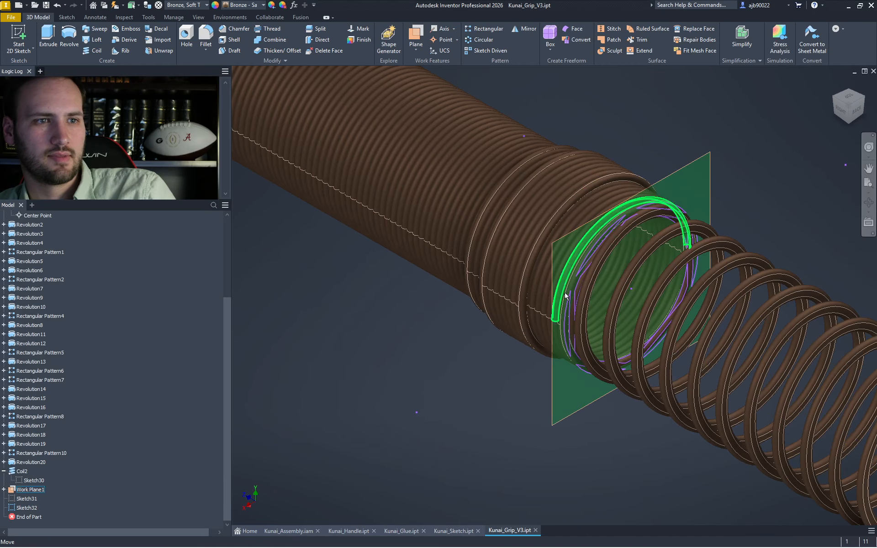
right_click(672, 177)
click(704, 189)
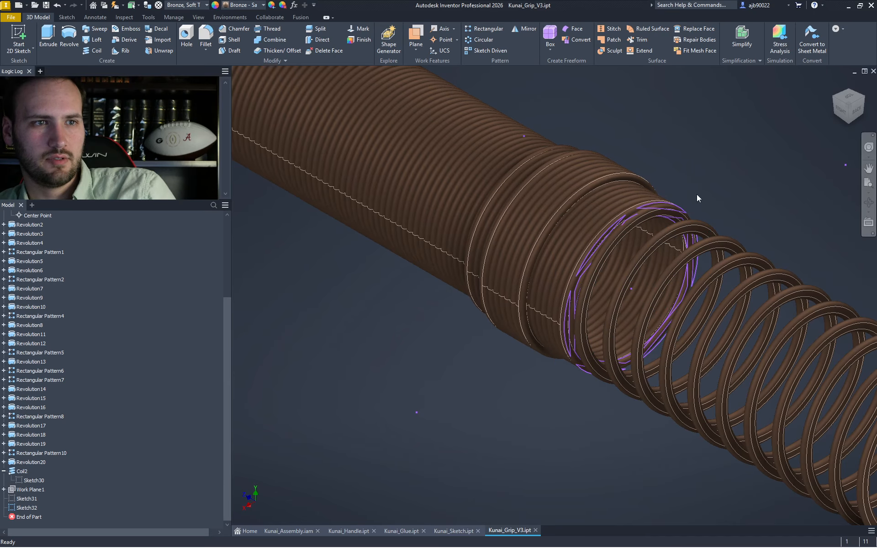
key(e)
click(661, 212)
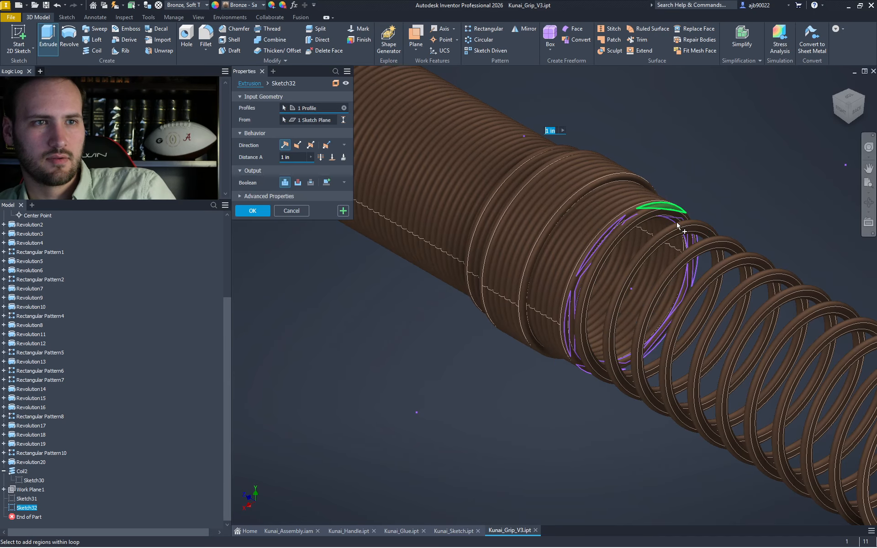
click(680, 229)
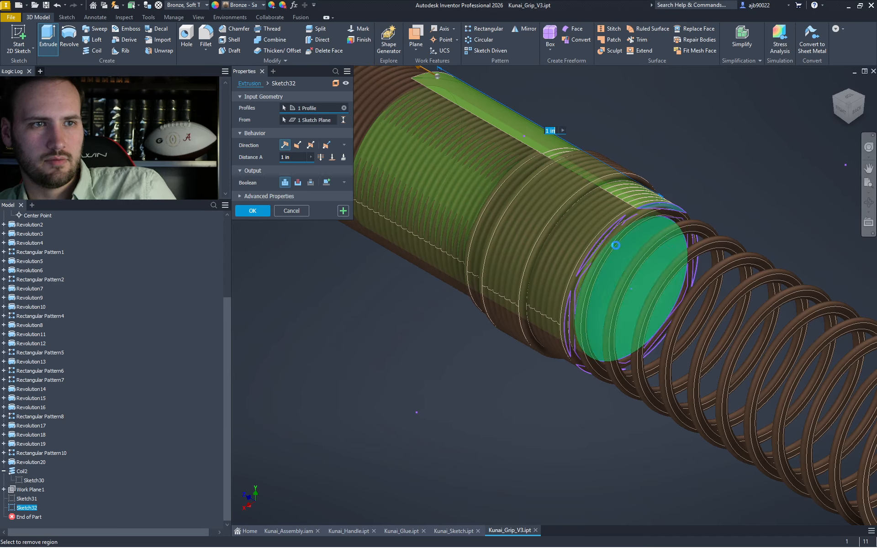
click(604, 245)
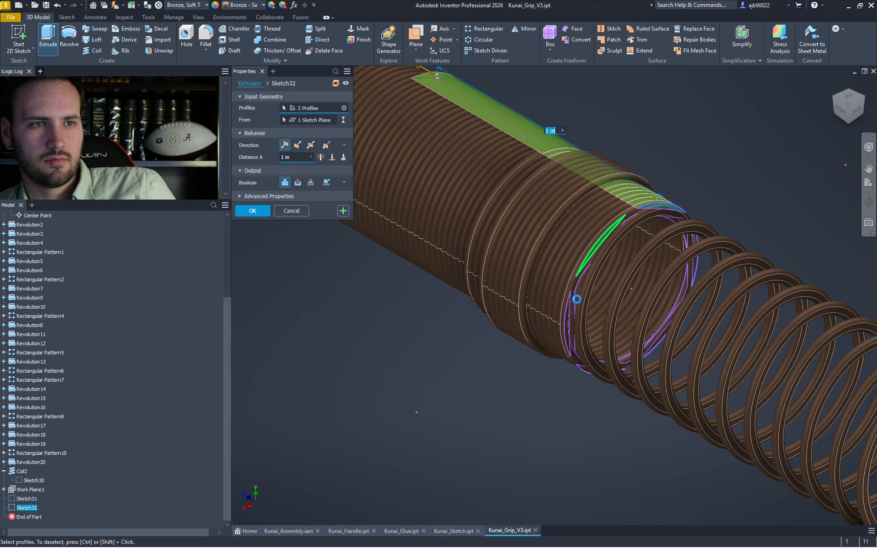
click(591, 374)
click(662, 344)
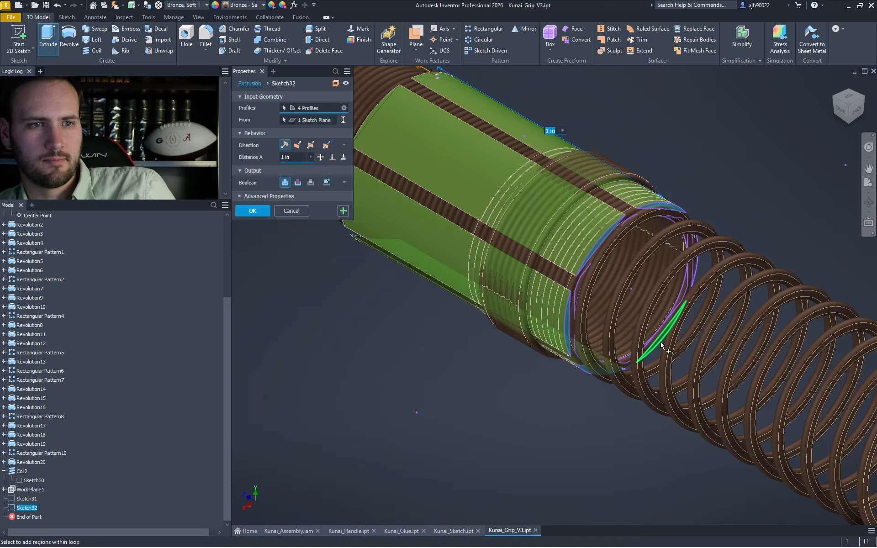
click(694, 296)
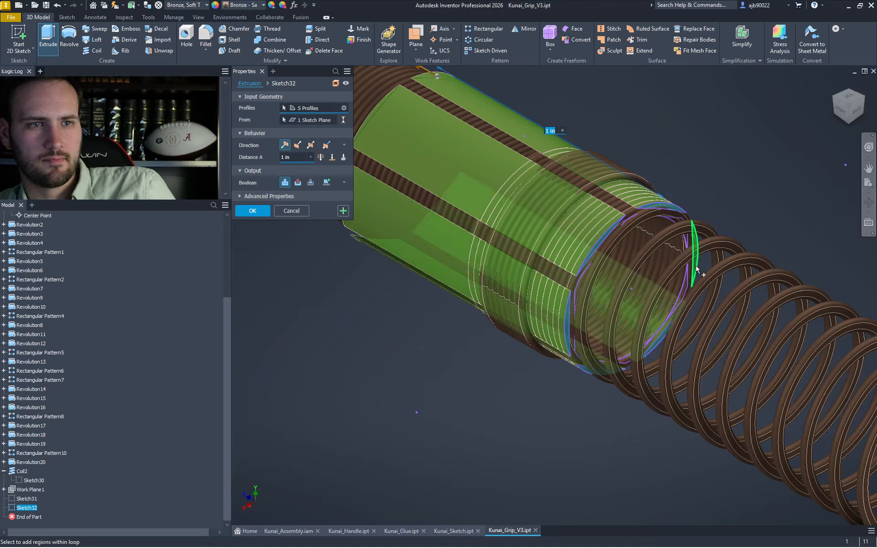
click(684, 297)
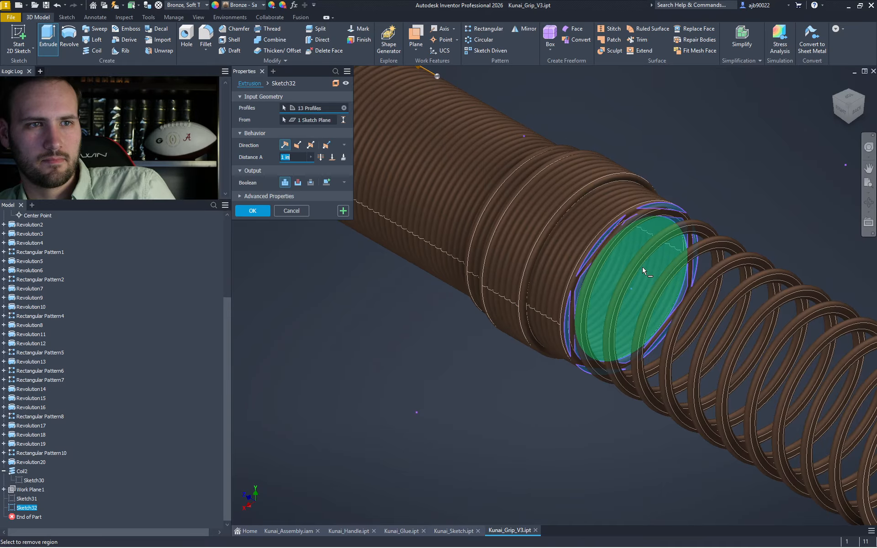
click(654, 299)
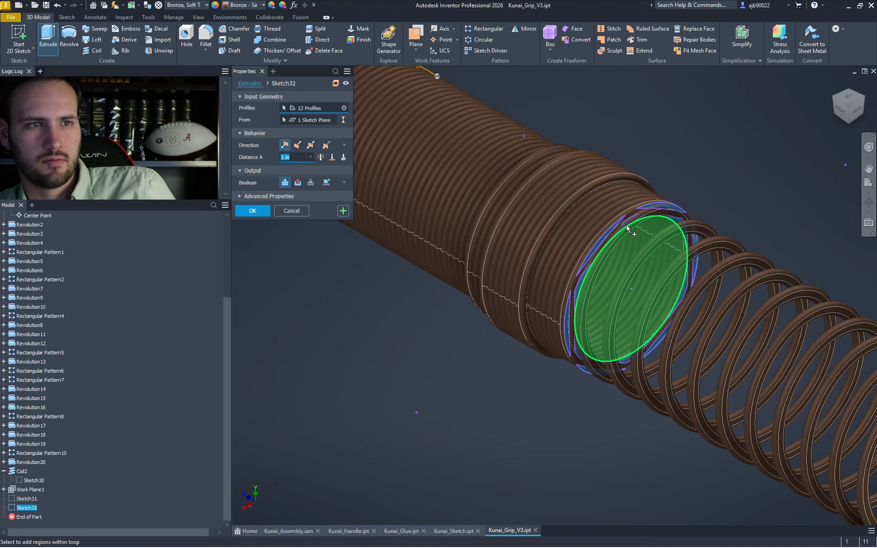
scroll(632, 223, up, 4)
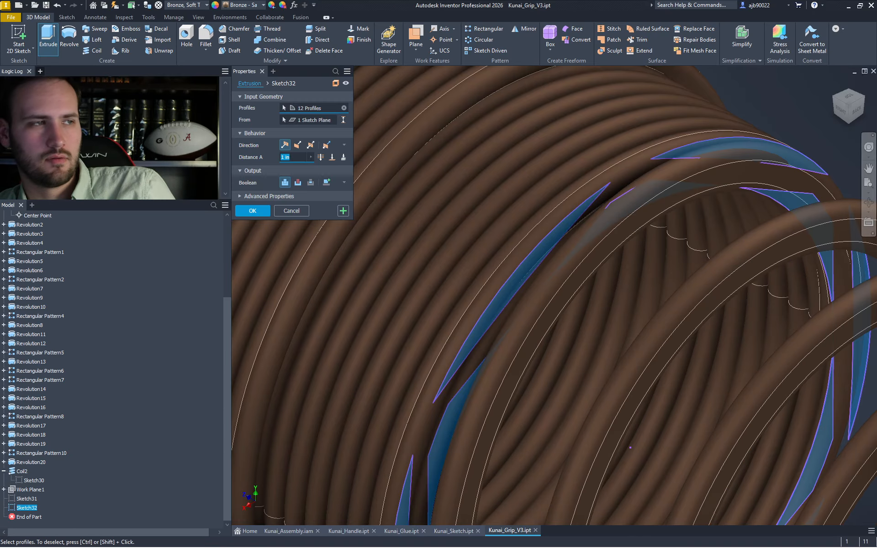
scroll(461, 234, down, 6)
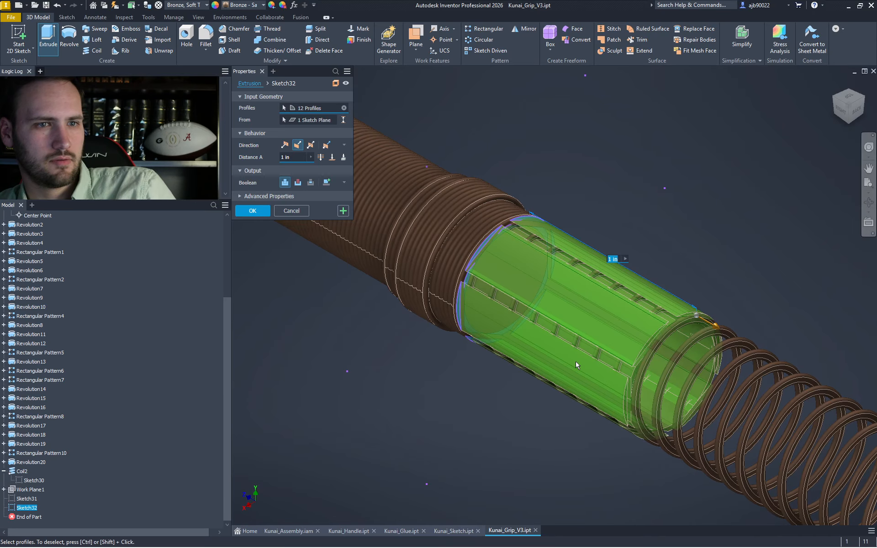
scroll(579, 372, down, 3)
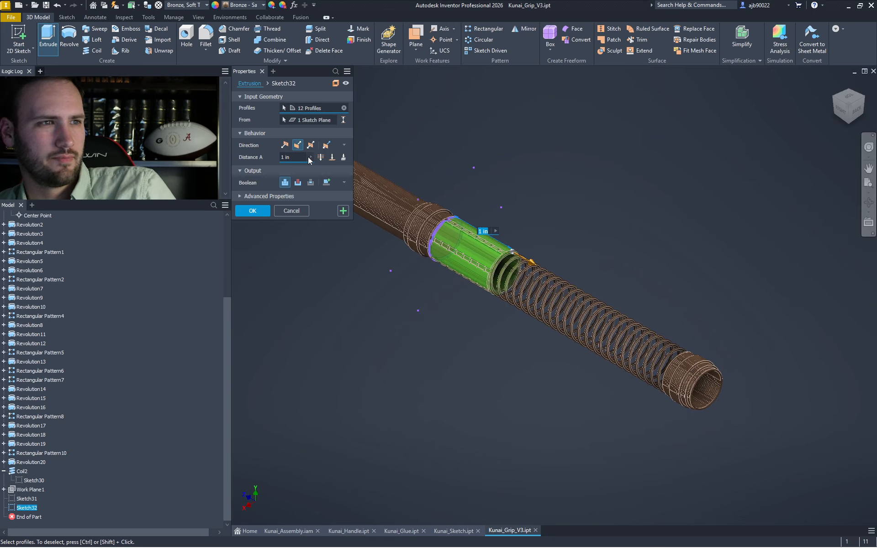
drag(293, 157, 227, 157)
text(4)
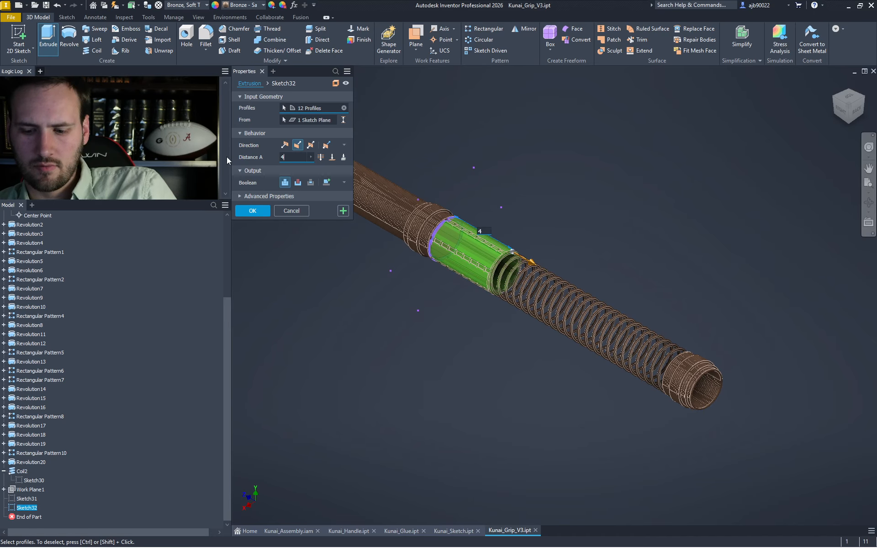
text(.025)
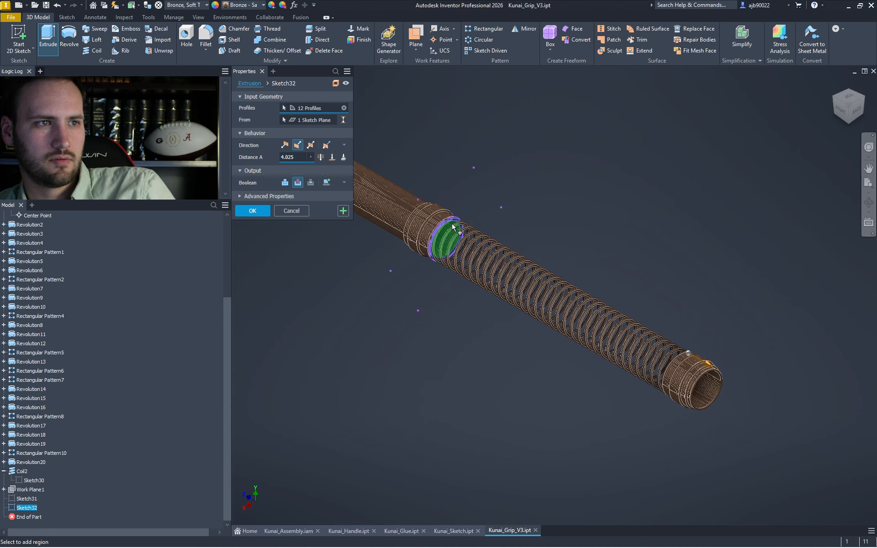
scroll(454, 226, up, 5)
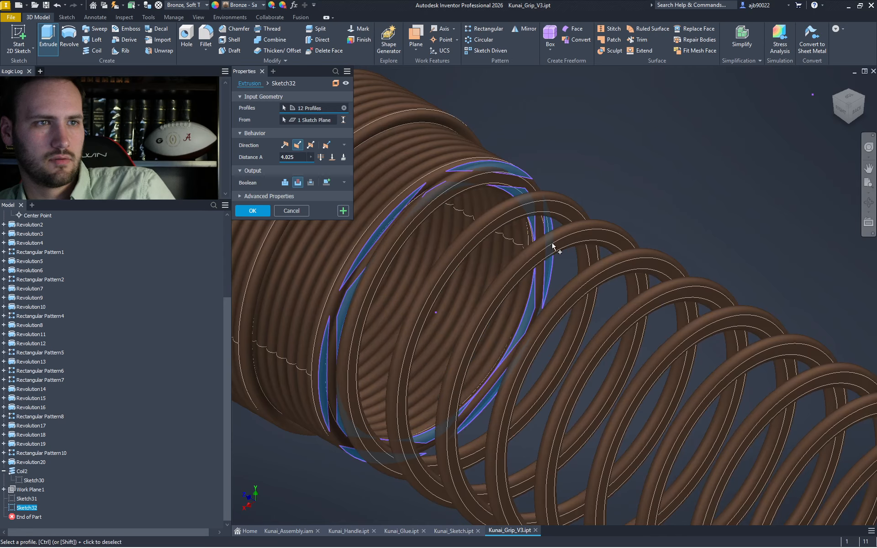
click(829, 89)
scroll(577, 271, up, 6)
scroll(577, 271, up, 5)
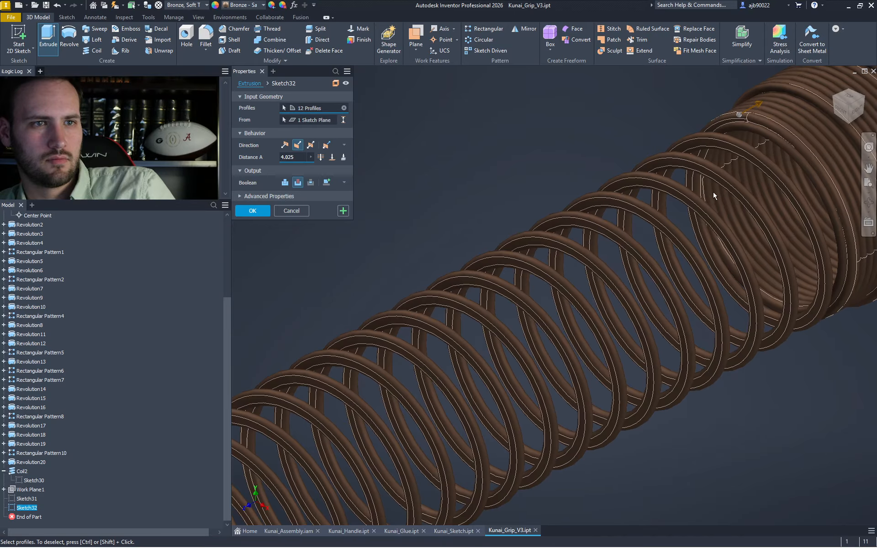
click(262, 209)
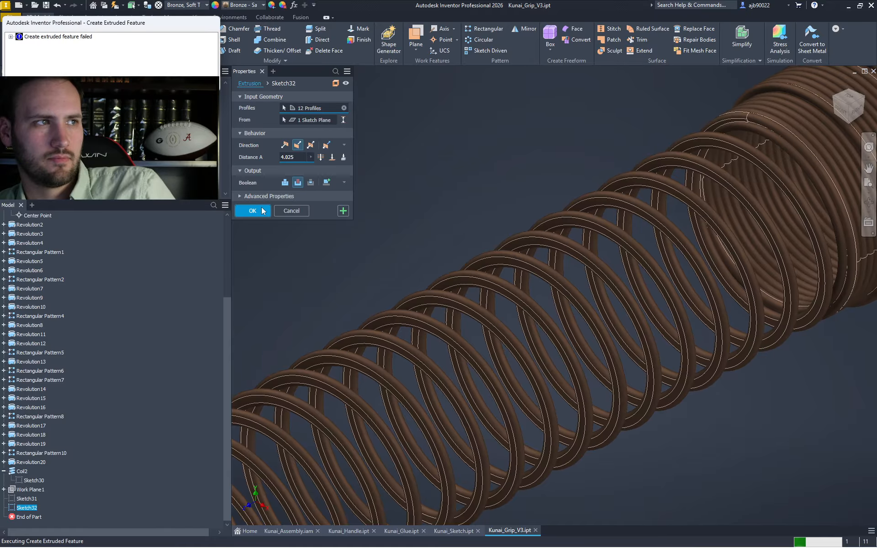
click(197, 82)
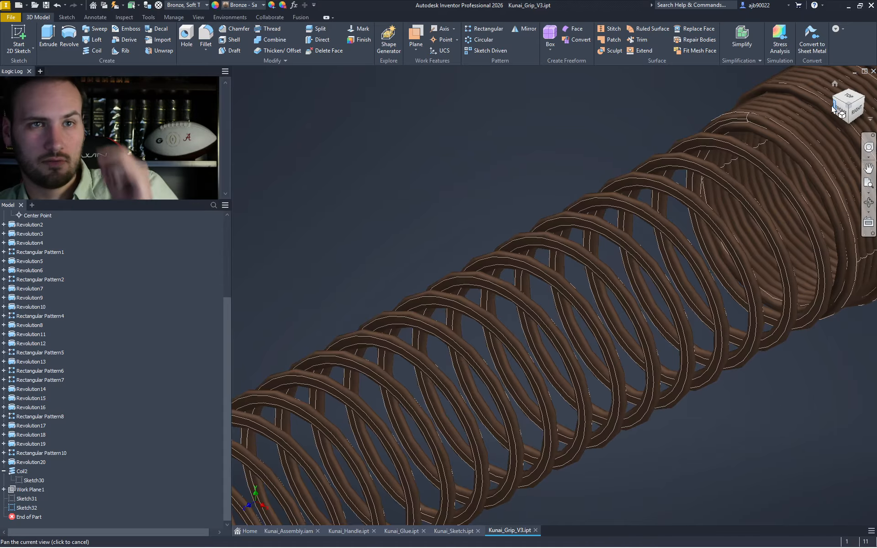
click(862, 97)
- Start an extrusion and pick a crescent region of Sketch32 as its profile
scroll(549, 294, up, 10)
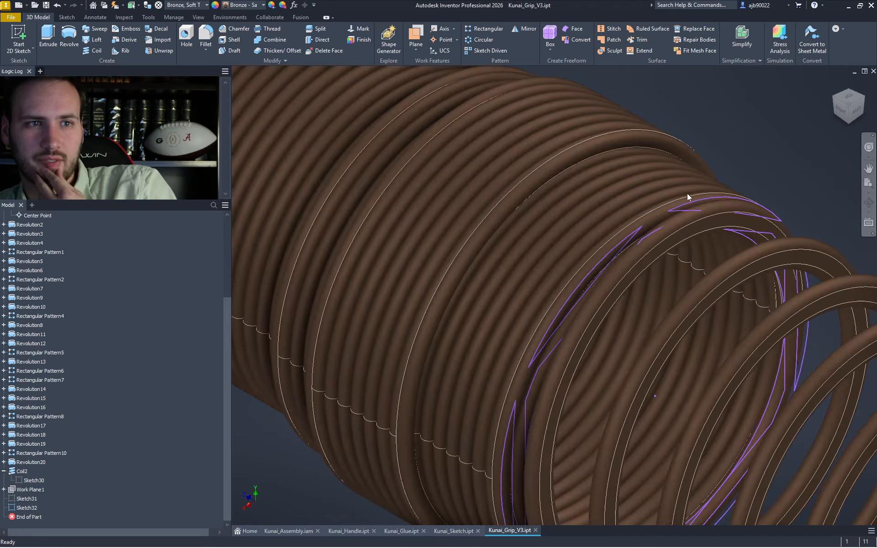
scroll(687, 197, up, 6)
scroll(741, 225, down, 5)
middle_drag(701, 226, 536, 223)
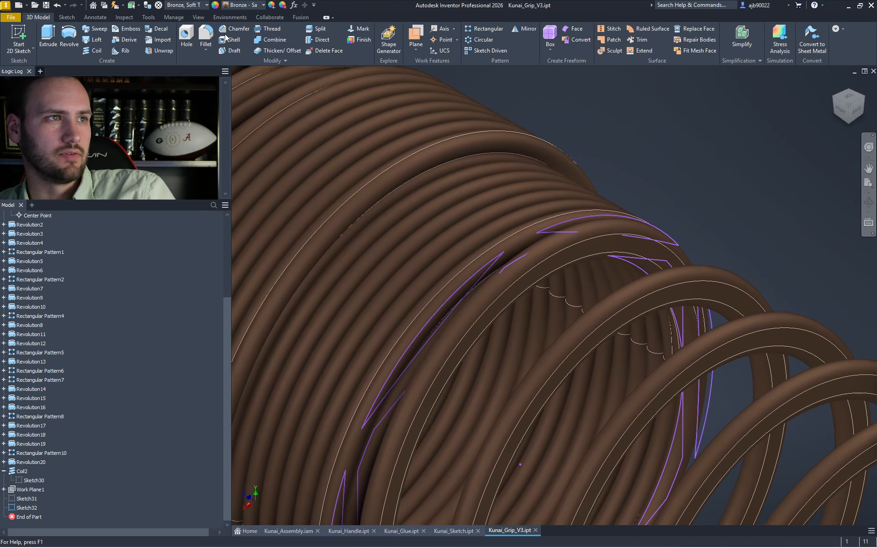
click(48, 37)
click(628, 229)
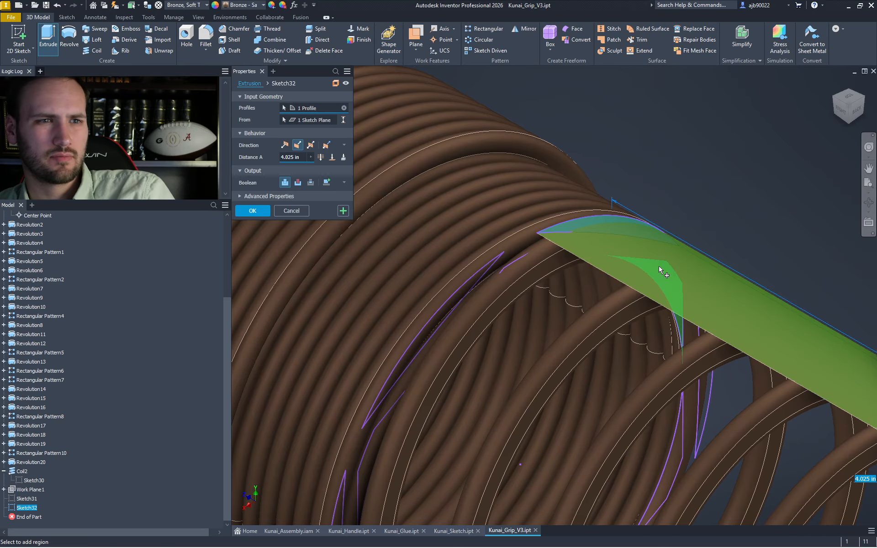
scroll(658, 265, down, 10)
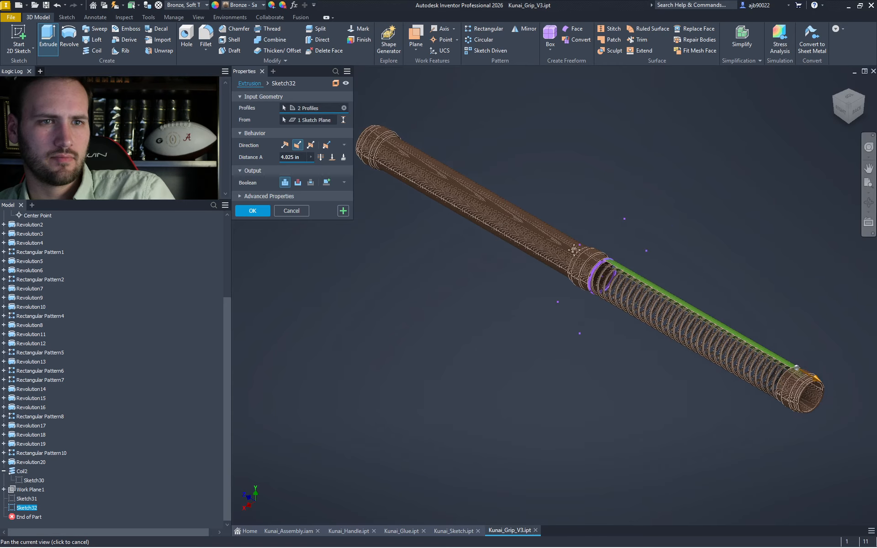
click(849, 88)
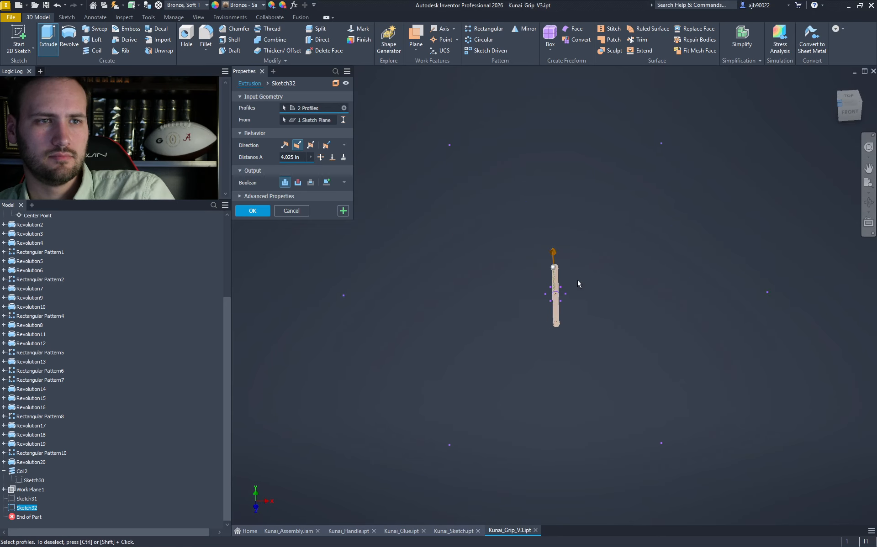
scroll(587, 295, up, 5)
scroll(588, 264, up, 4)
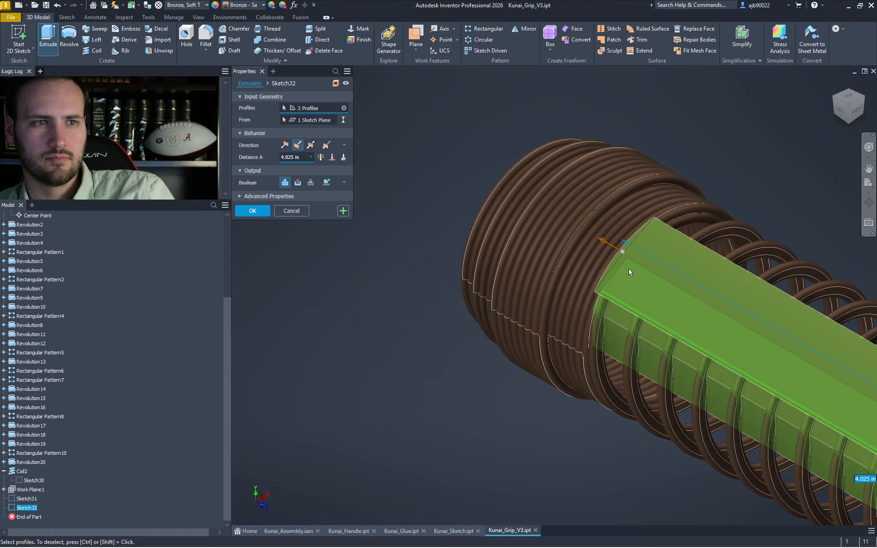
scroll(615, 269, up, 2)
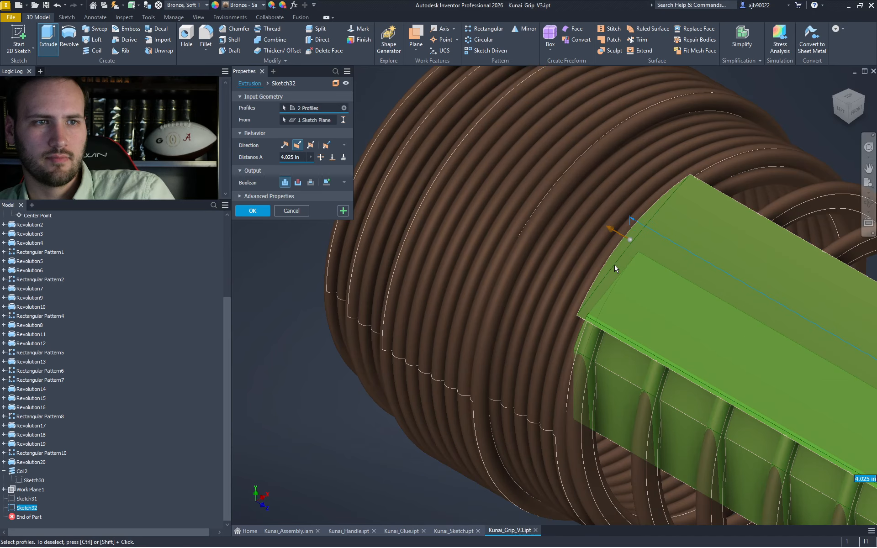
- Make the extrusion a Cut with a 4.0 in distance through the grip coil
click(298, 183)
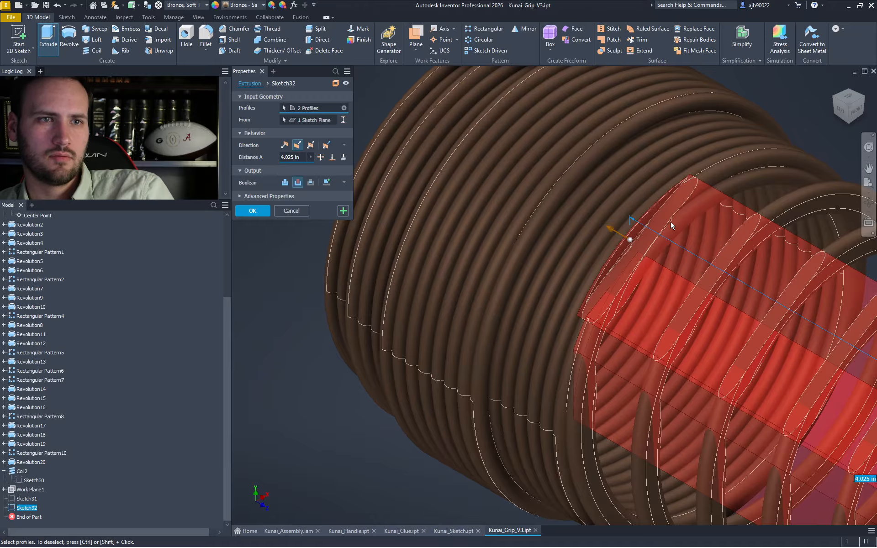
click(841, 109)
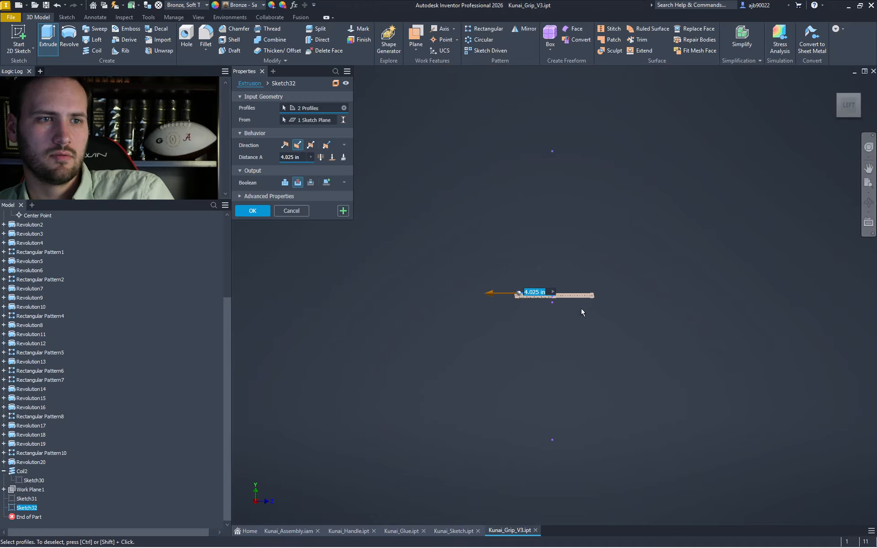
scroll(581, 312, down, 6)
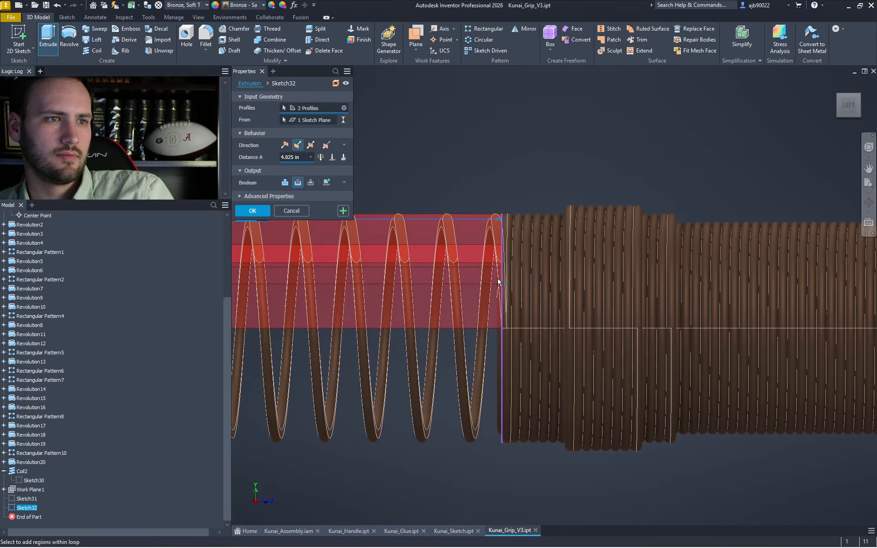
scroll(498, 280, down, 2)
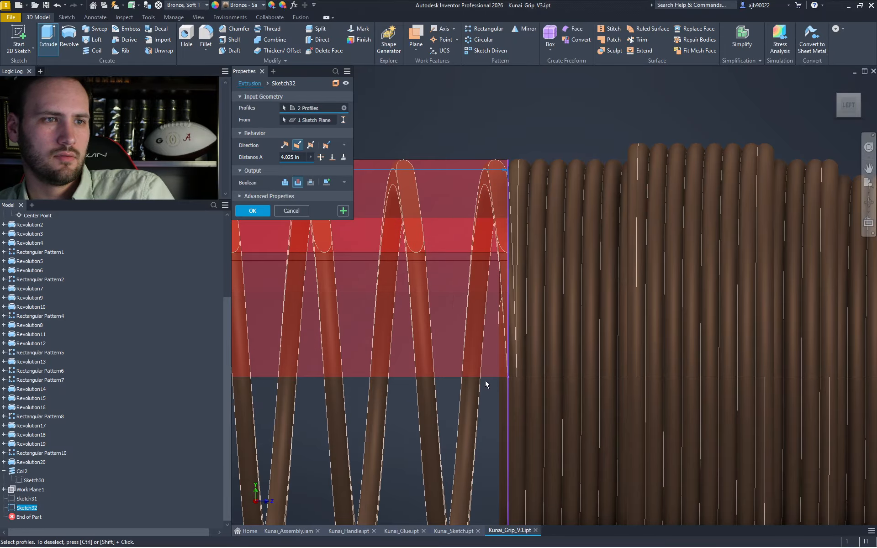
scroll(485, 381, up, 3)
middle_drag(611, 294, 753, 312)
middle_drag(480, 314, 853, 314)
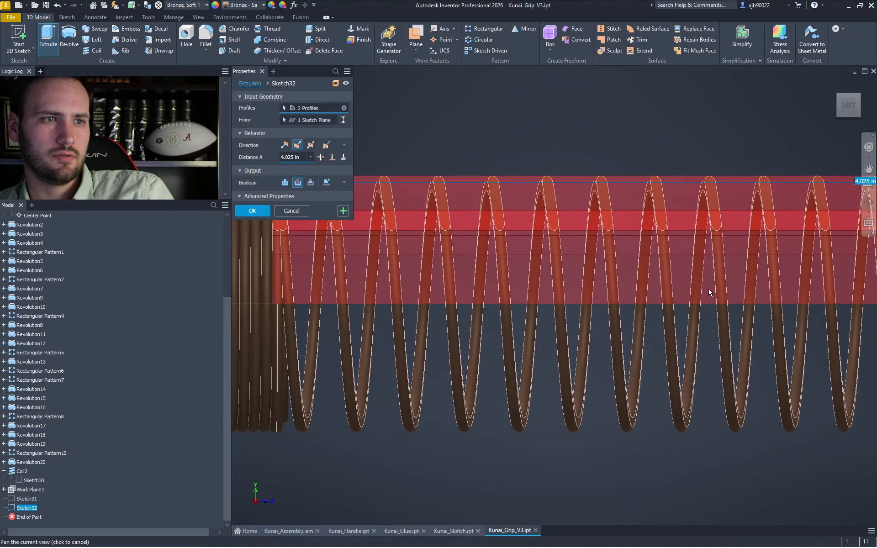
scroll(531, 277, down, 4)
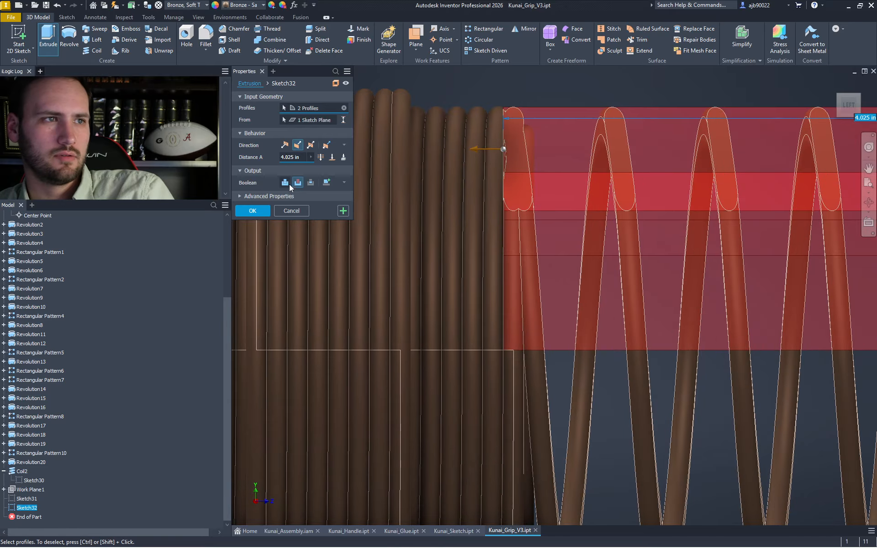
double_click(299, 156)
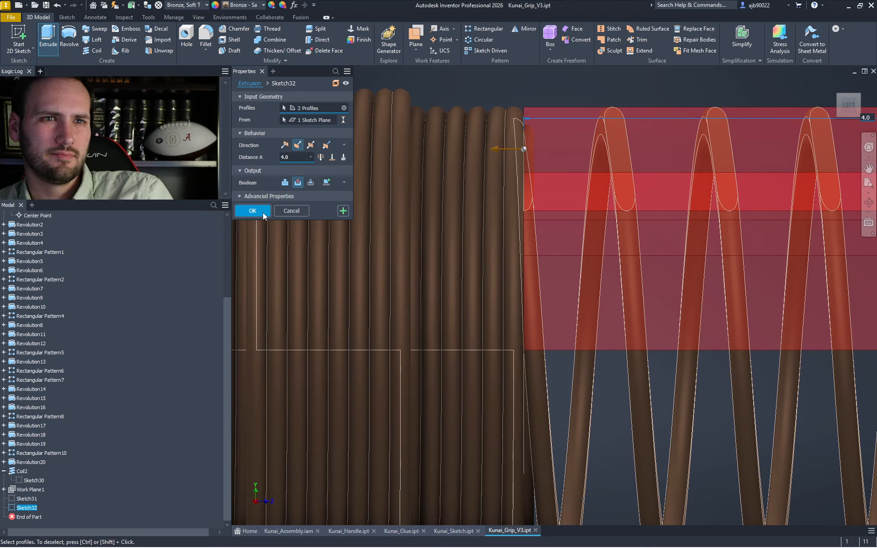
click(840, 97)
mouse_move(554, 296)
shift+middle_down()
mouse_move(598, 306)
mouse_move(605, 318)
mouse_move(603, 288)
mouse_move(616, 253)
shift+middle_up()
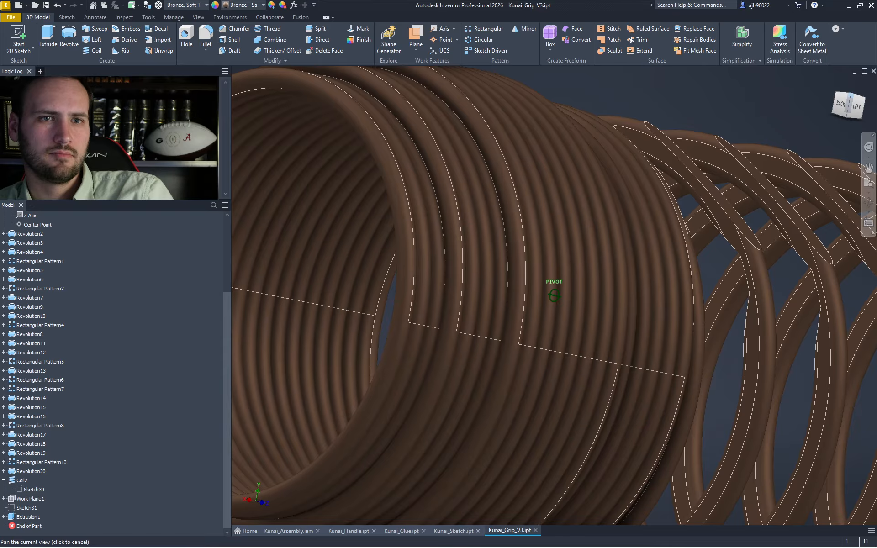
- Circular-pattern Extrusion1 around the Origin Z Axis, 6 copies over 360 deg
click(481, 40)
click(757, 183)
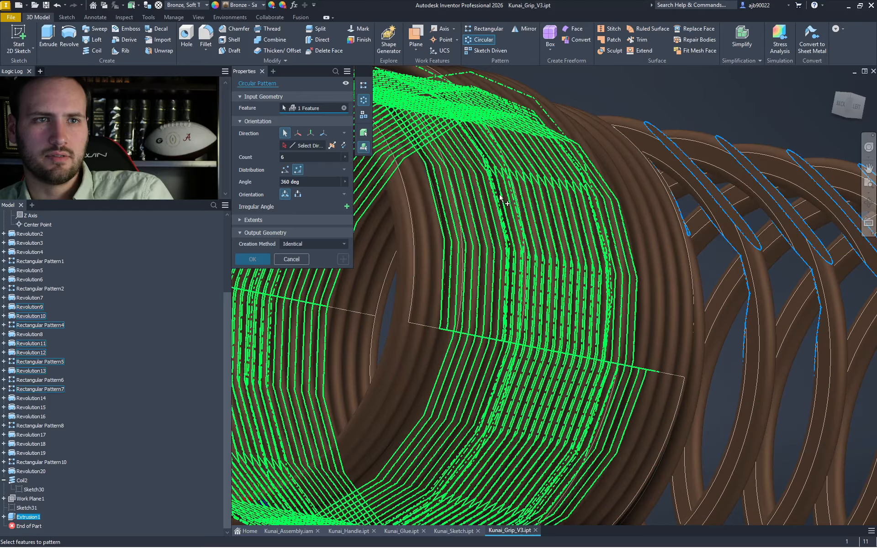
click(299, 149)
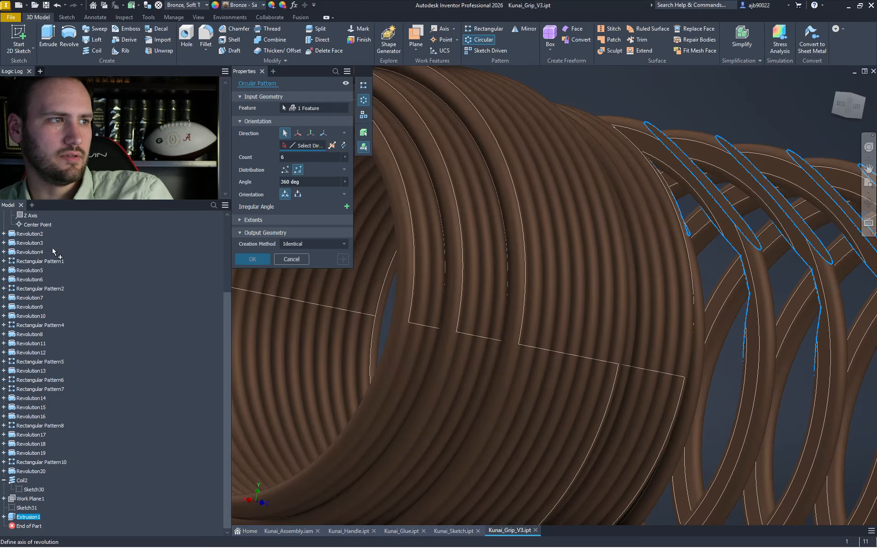
scroll(53, 254, up, 3)
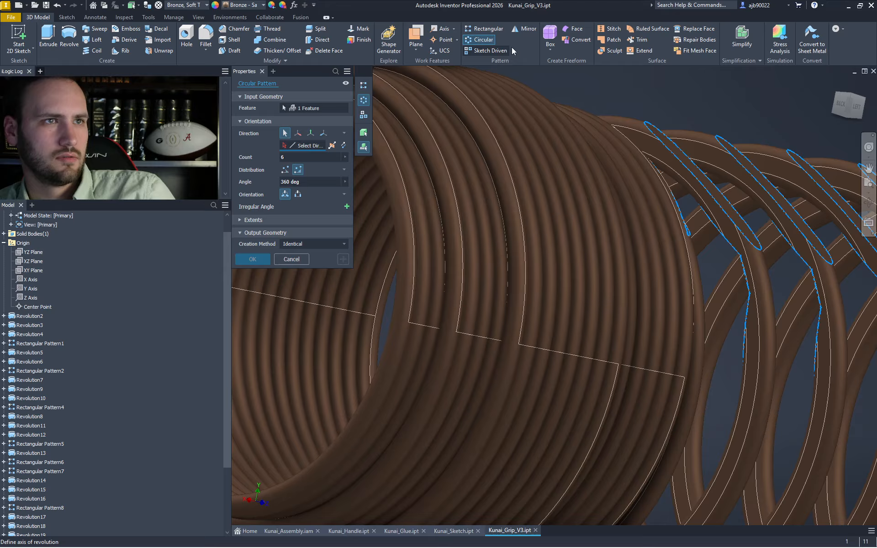
click(30, 297)
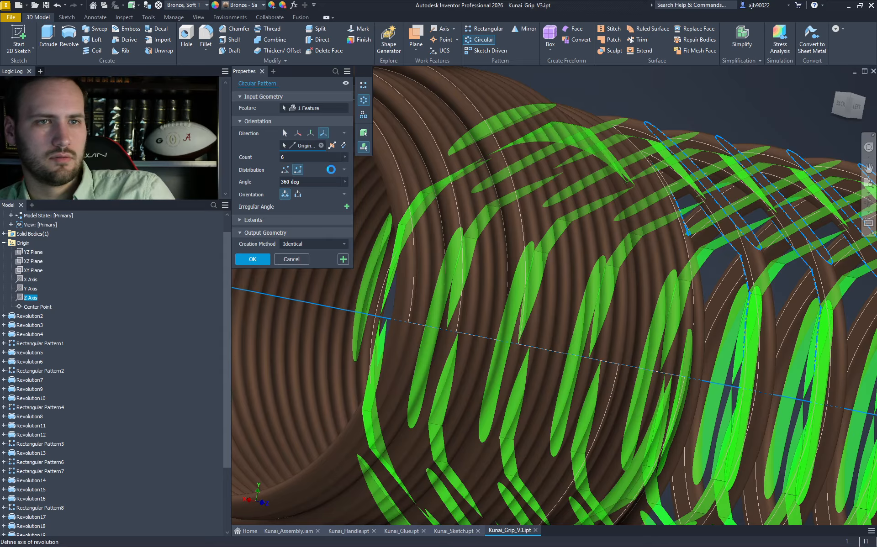
key(Return)
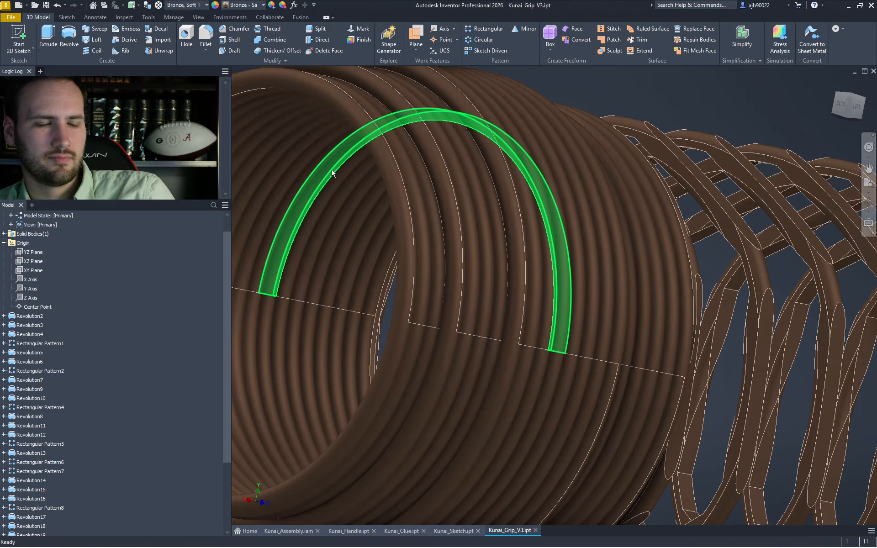
- Pick a sliver slot edge on the patterned grip and begin a fillet on it
scroll(603, 221, down, 5)
middle_drag(655, 260, 458, 206)
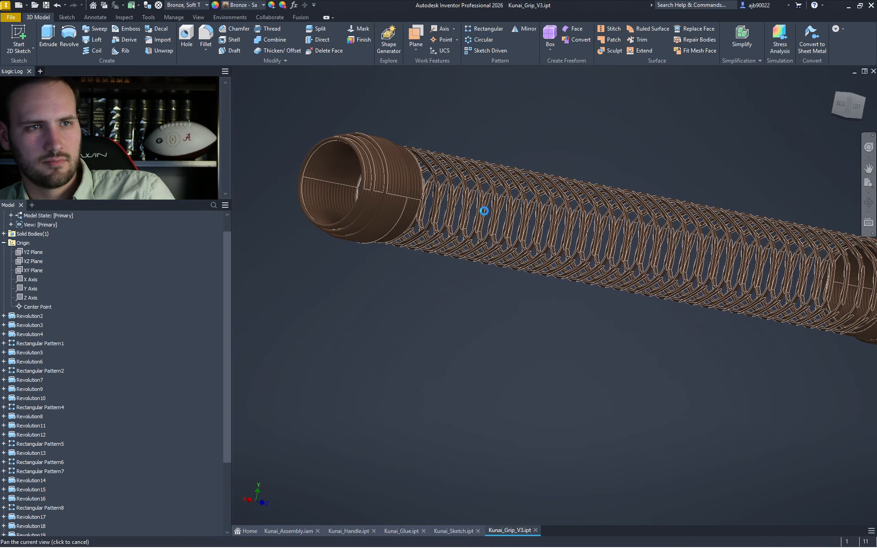
middle_drag(714, 258, 467, 206)
scroll(641, 219, up, 5)
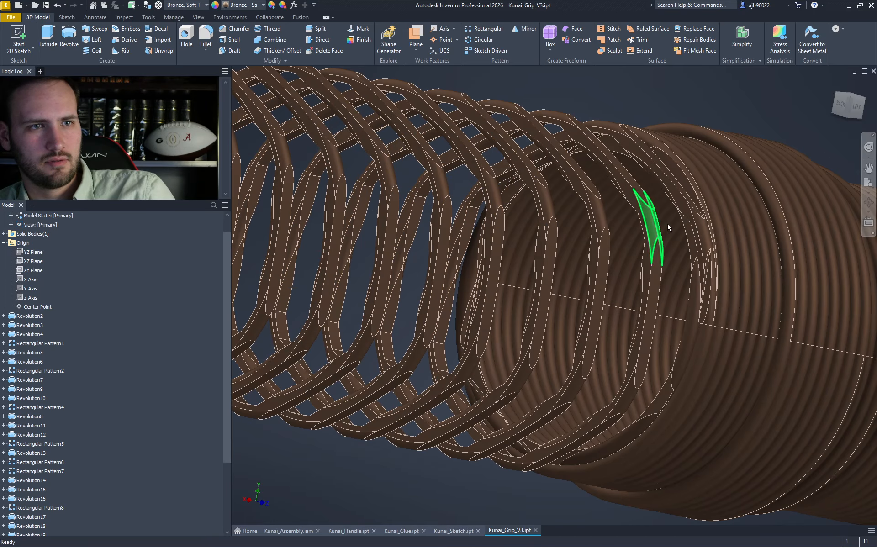
scroll(701, 211, up, 5)
scroll(702, 230, down, 5)
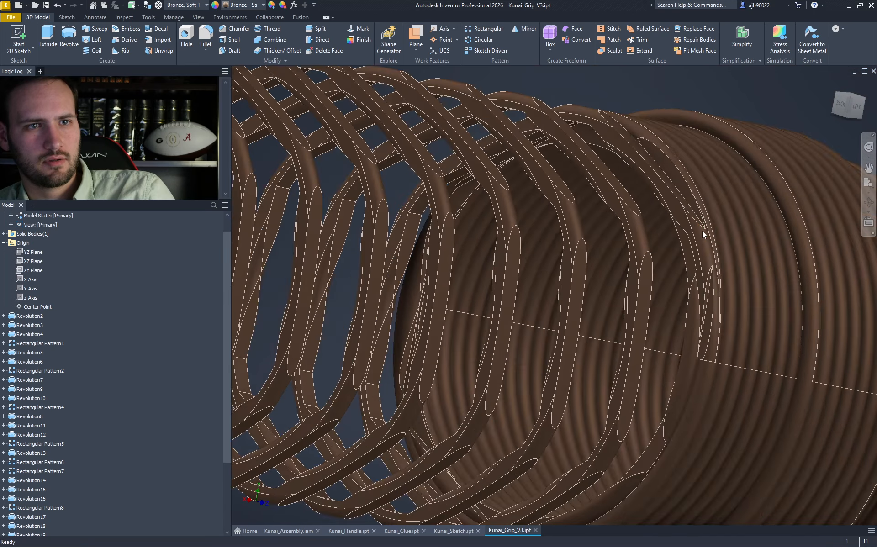
scroll(701, 231, up, 5)
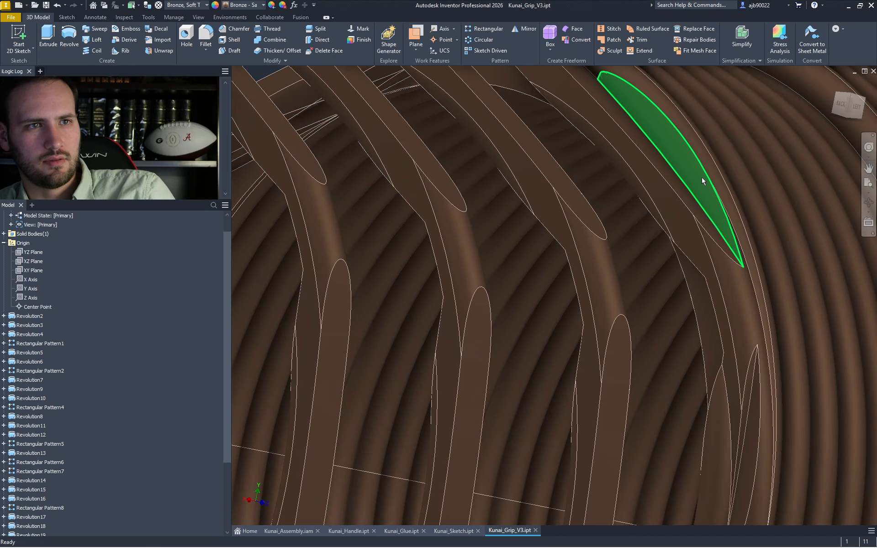
scroll(708, 187, down, 5)
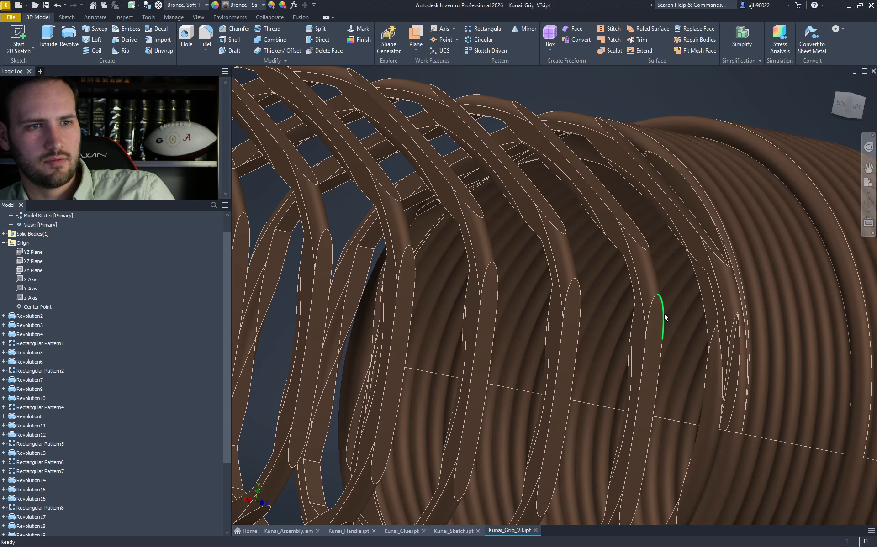
click(627, 230)
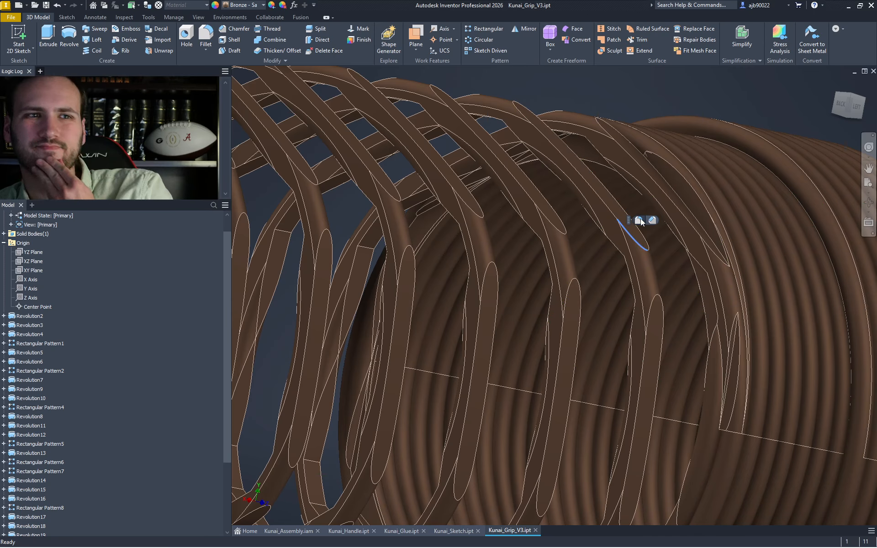
click(639, 220)
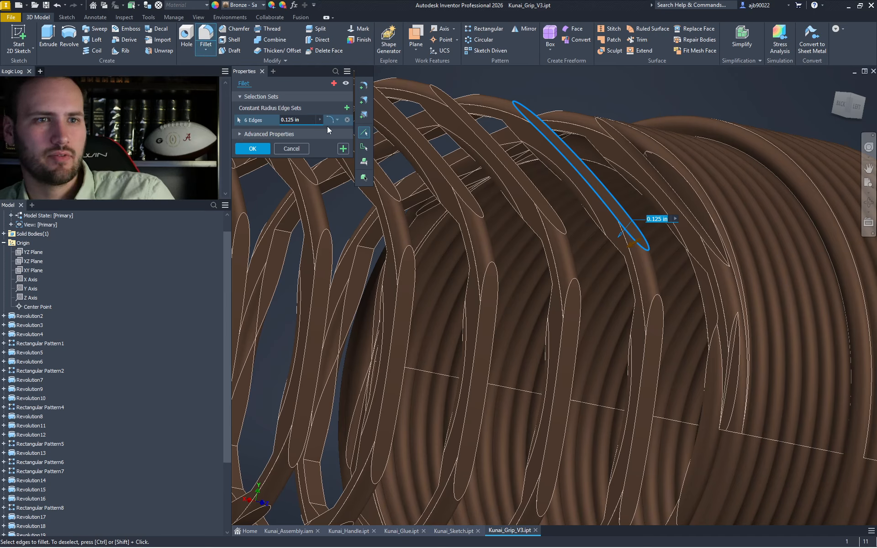
- Apply a 0.0125 in fillet to the sliver edges, adding another edge for 8 total
text(.025)
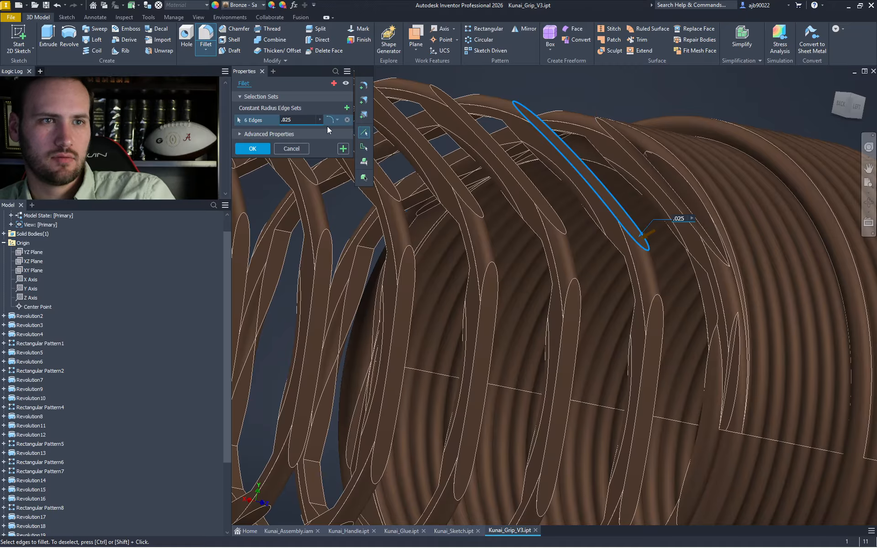
text(1)
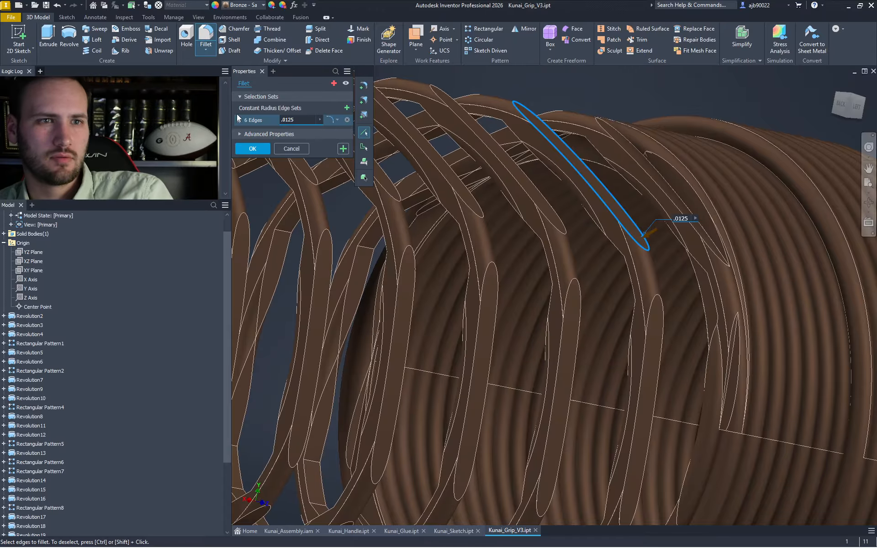
click(619, 248)
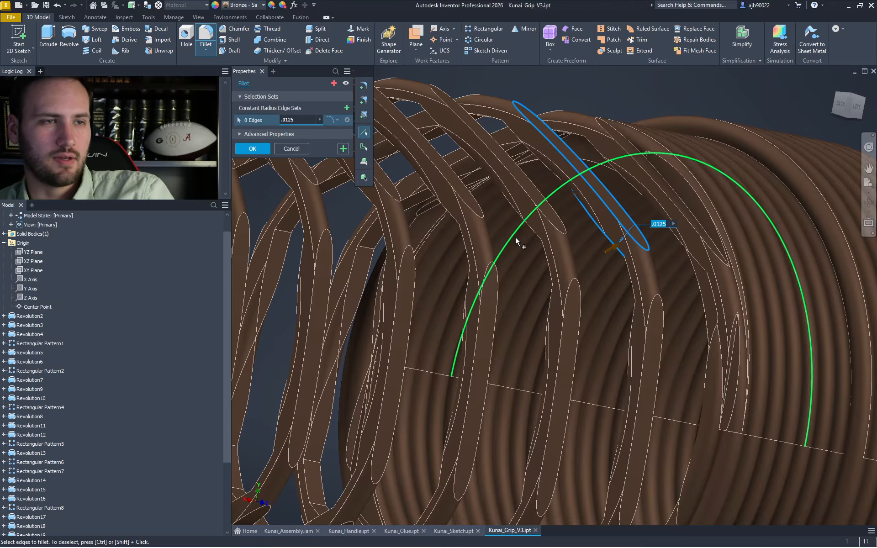
scroll(519, 245, up, 10)
scroll(481, 248, down, 6)
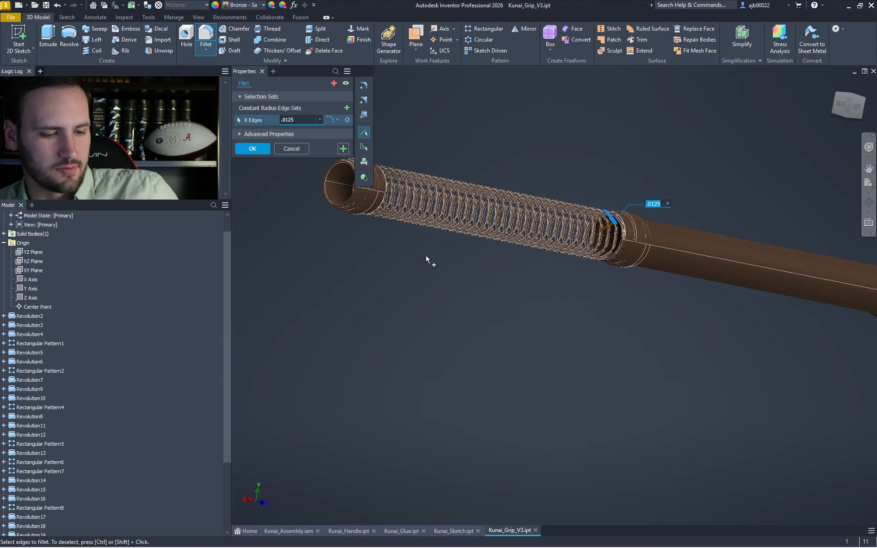
key(Return)
middle_drag(424, 259, 489, 303)
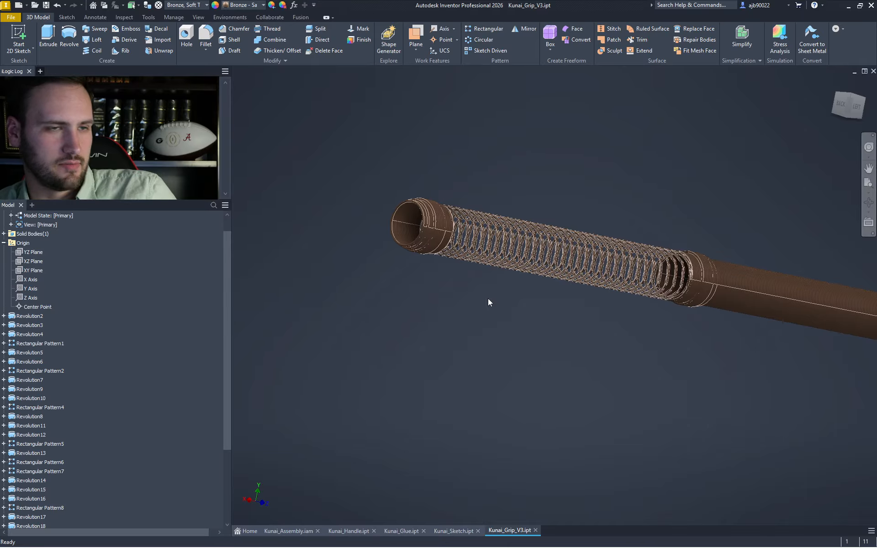
- Close Kunai_Grip_V3.ipt without saving and recentre the full kunai in Kunai_Assembly.iam
click(536, 531)
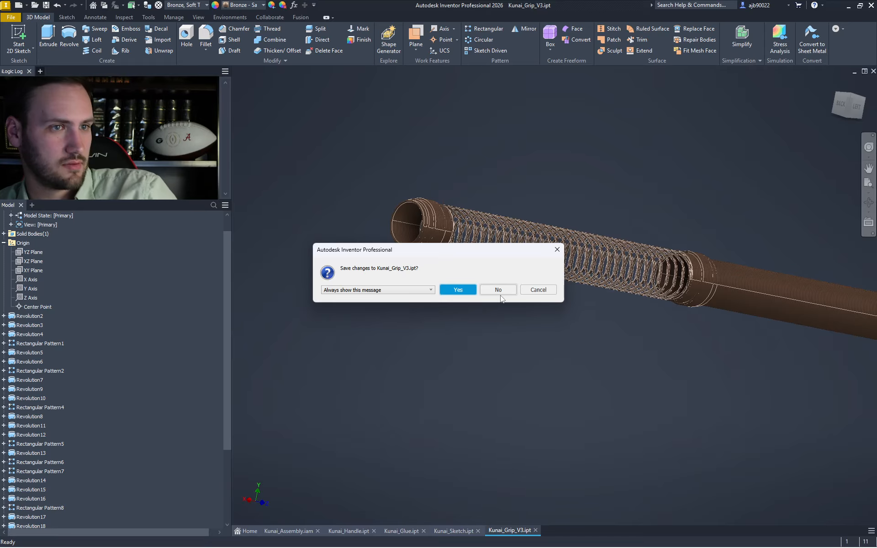
click(483, 292)
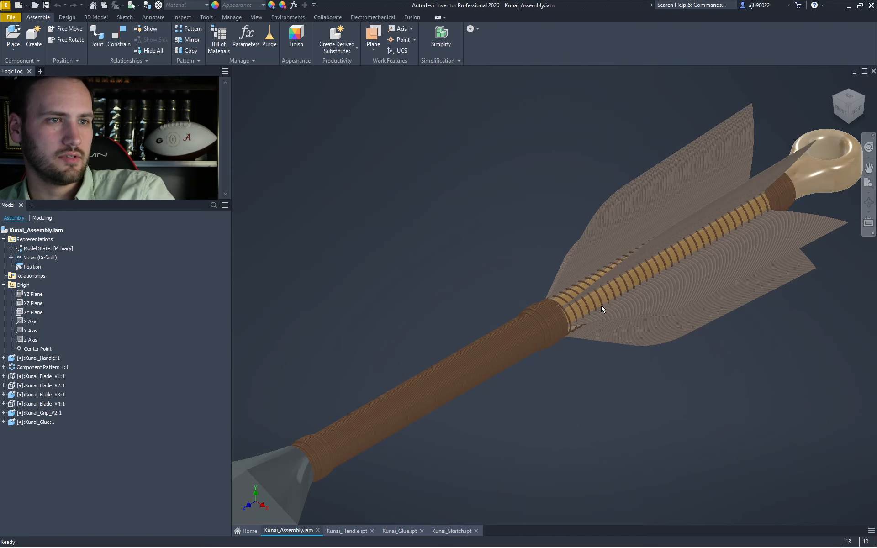
scroll(487, 423, down, 5)
middle_drag(500, 409, 585, 360)
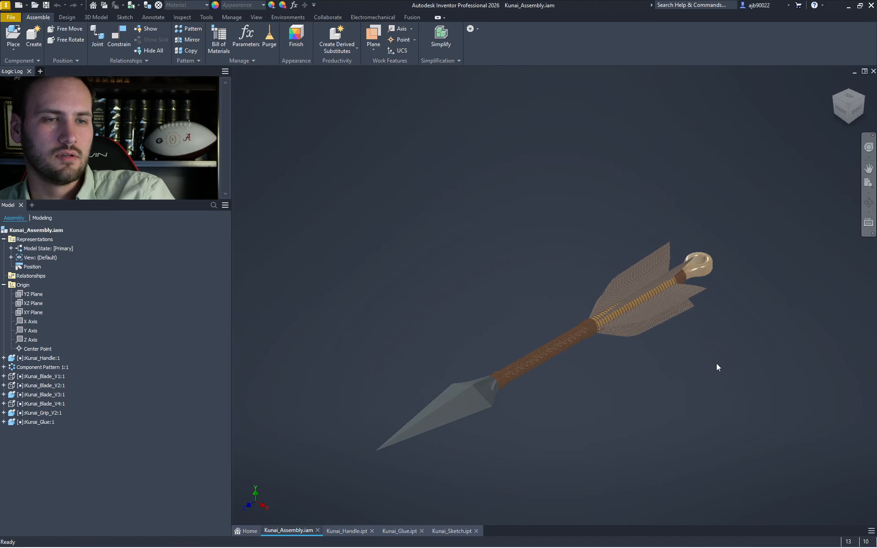
middle_drag(583, 405, 564, 354)
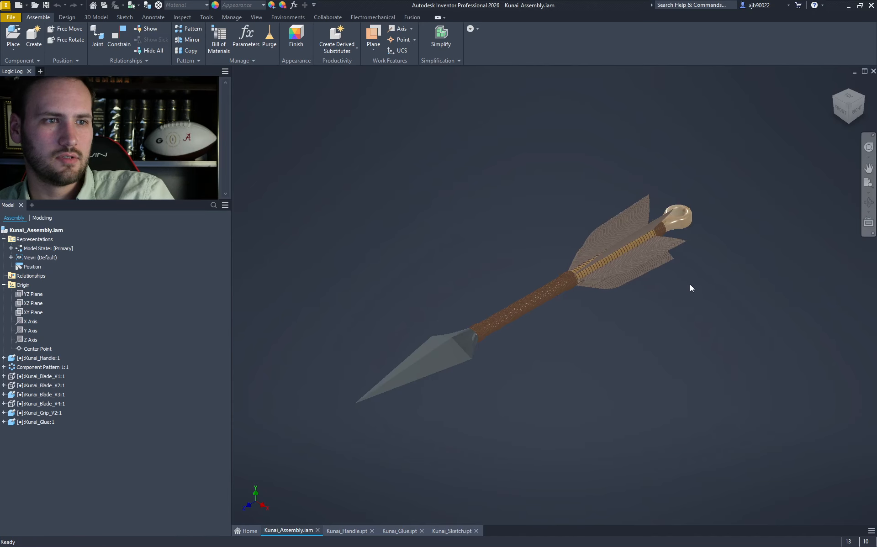